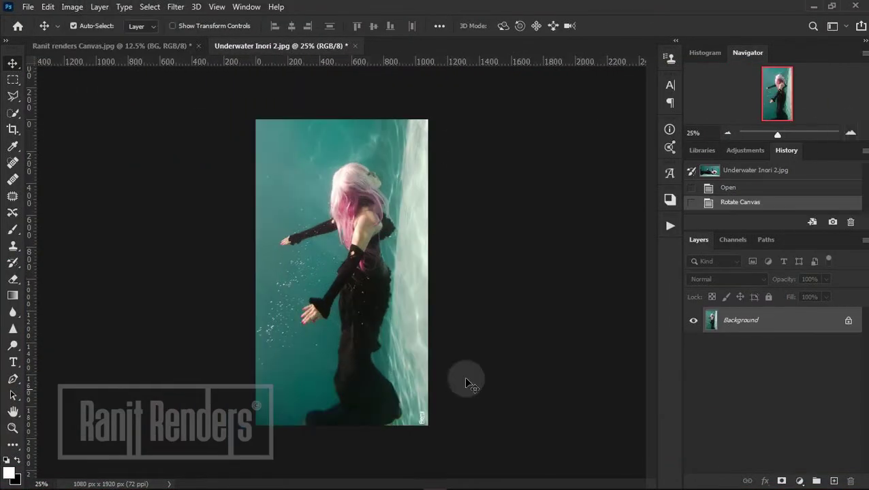
# In the intro preview, outline the woman's figure and commit a skew transform.
pyautogui.click(850, 132)
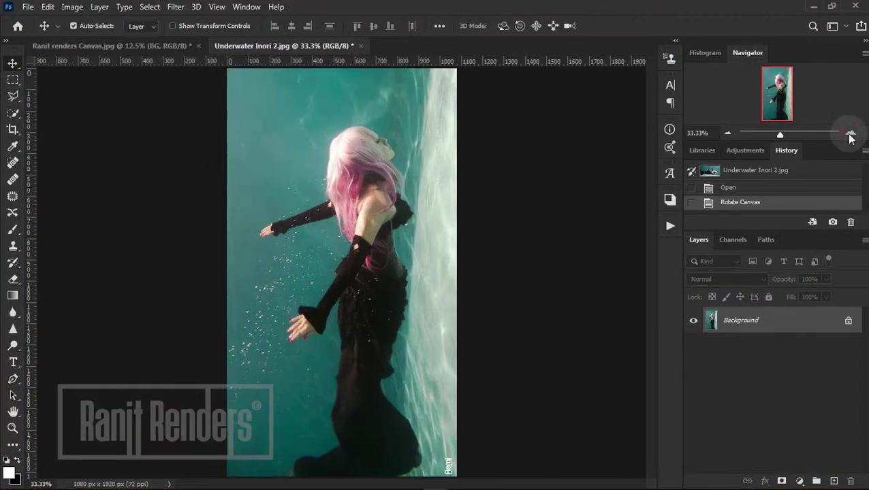
pyautogui.press('w')
pyautogui.click(211, 25)
pyautogui.click(197, 43)
pyautogui.moveTo(256, 217); pyautogui.dragTo(422, 431)
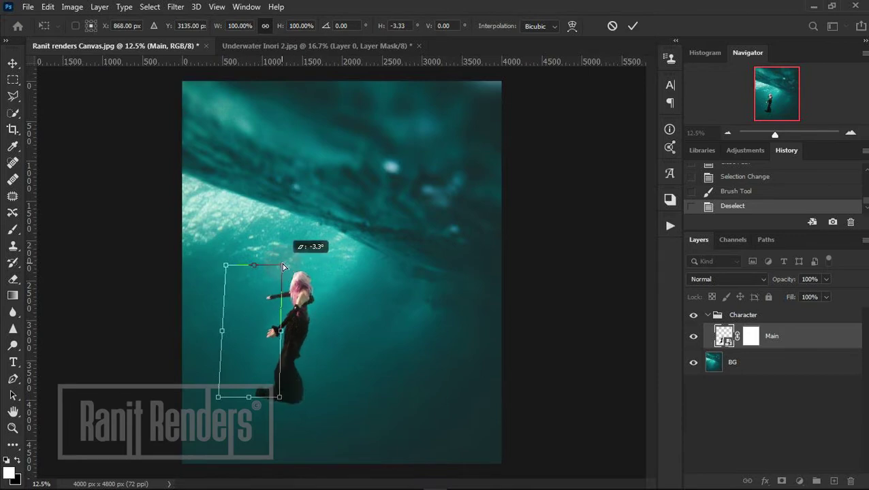
pyautogui.press('Return')
# Warp the dress down-left with Liquify into a flowing trail and apply it.
pyautogui.hotkey('ctrl', '+')
pyautogui.hotkey('ctrl', '-')
pyautogui.hotkey('ctrl', 't')
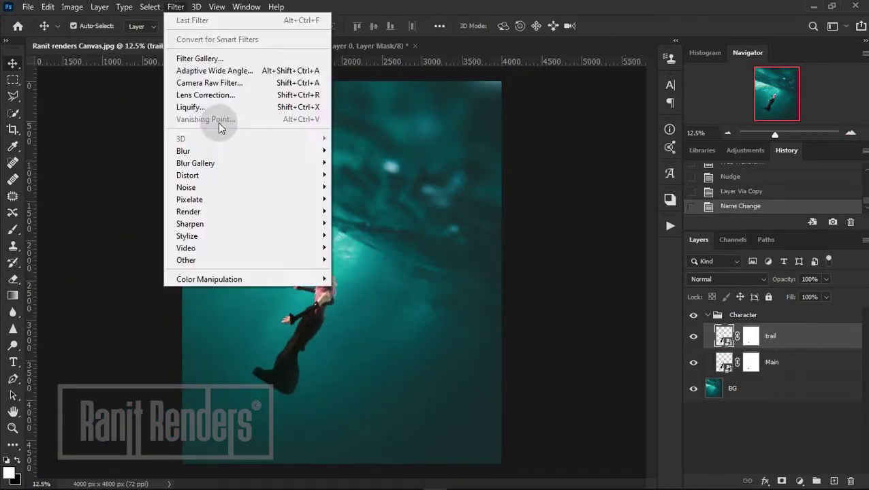
pyautogui.click(190, 107)
pyautogui.moveTo(225, 320)
pyautogui.mouseDown()
pyautogui.moveTo(194, 316)
pyautogui.moveTo(287, 290)
pyautogui.moveTo(244, 456)
pyautogui.moveTo(301, 223)
pyautogui.mouseUp()
pyautogui.press('[')
pyautogui.press('Return')
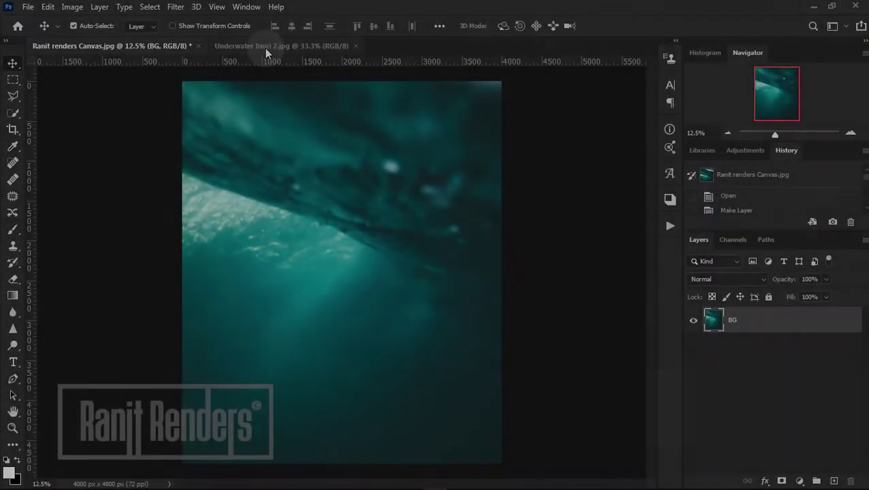
# Rotate Underwater Inori 2 90° counter clockwise, undoing an initial clockwise rotation.
pyautogui.click(266, 49)
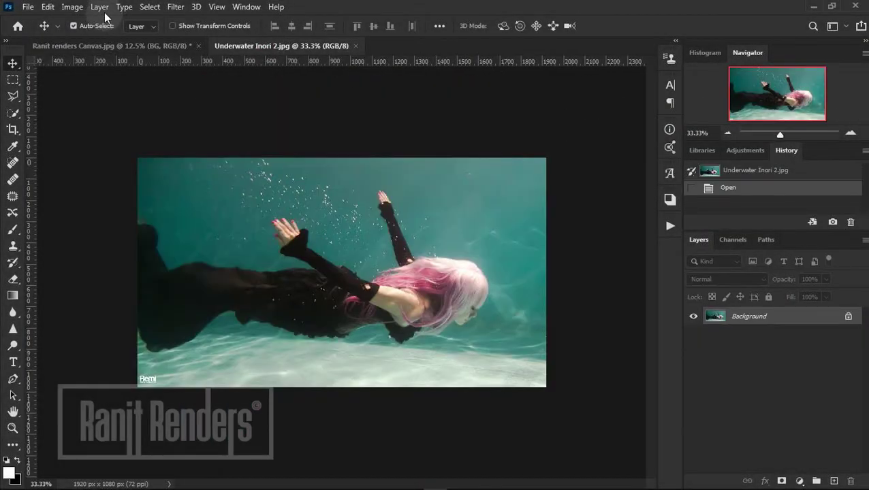
pyautogui.click(72, 6)
pyautogui.click(228, 139)
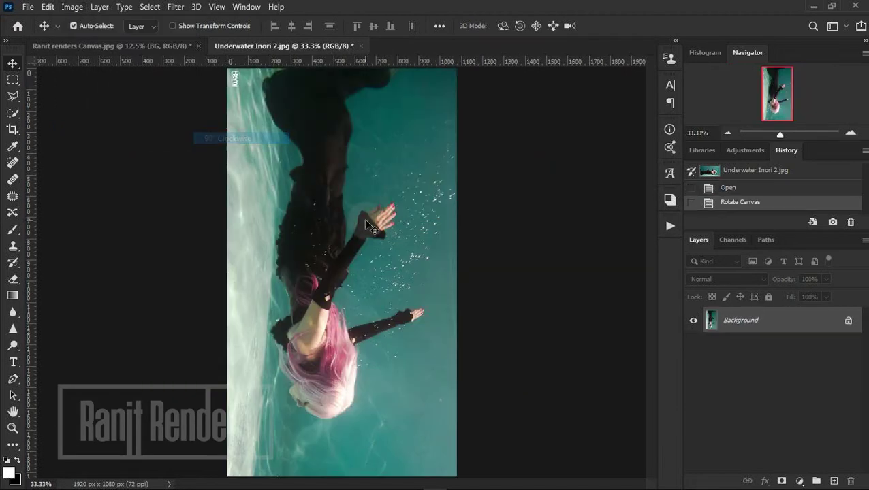
pyautogui.click(762, 188)
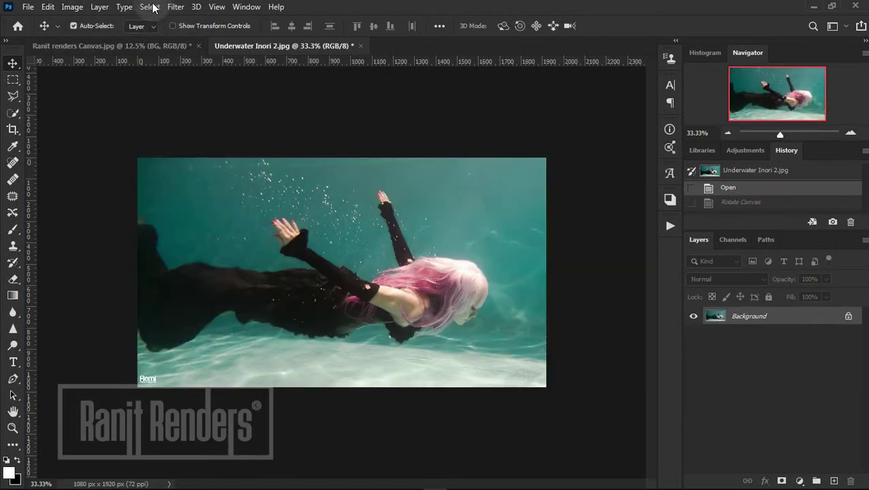
pyautogui.click(75, 7)
pyautogui.click(245, 150)
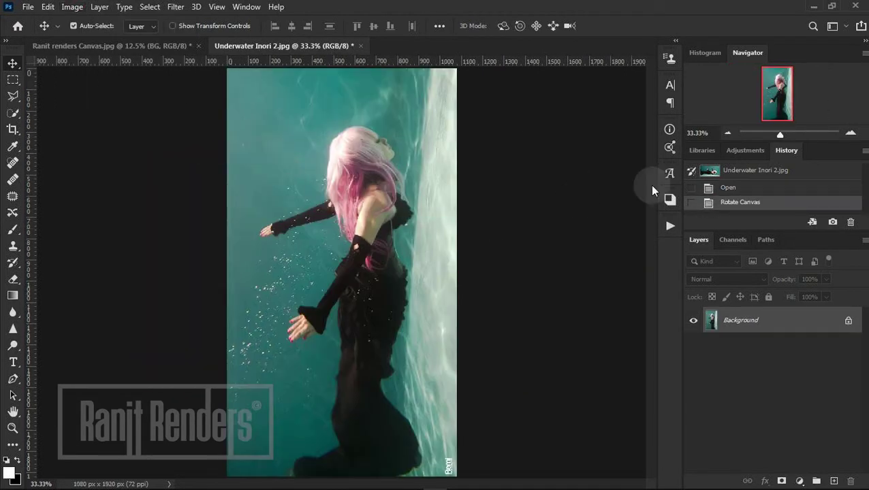
# Zoom the upright portrait to 33.33% and bring up the selection tools group.
pyautogui.click(726, 134)
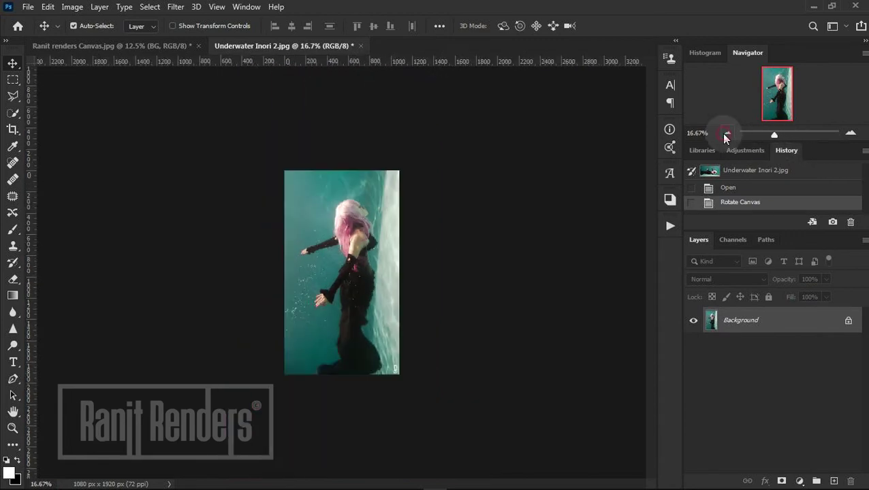
pyautogui.click(850, 133)
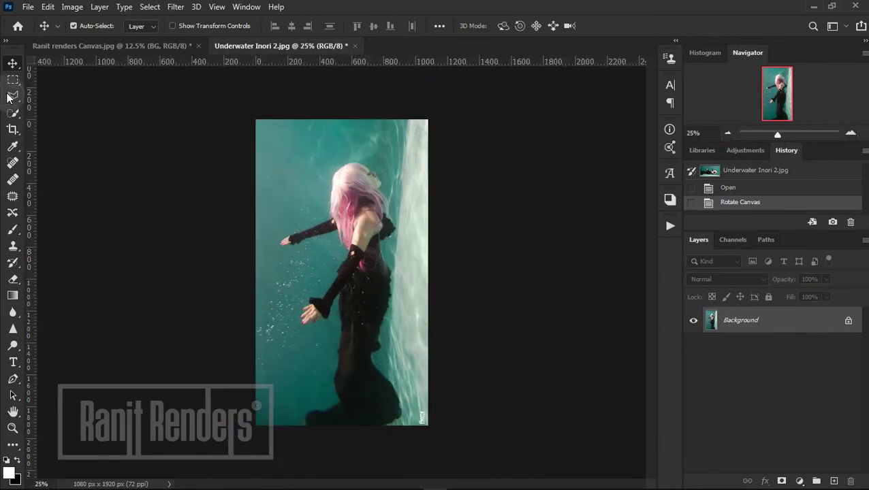
pyautogui.click(849, 134)
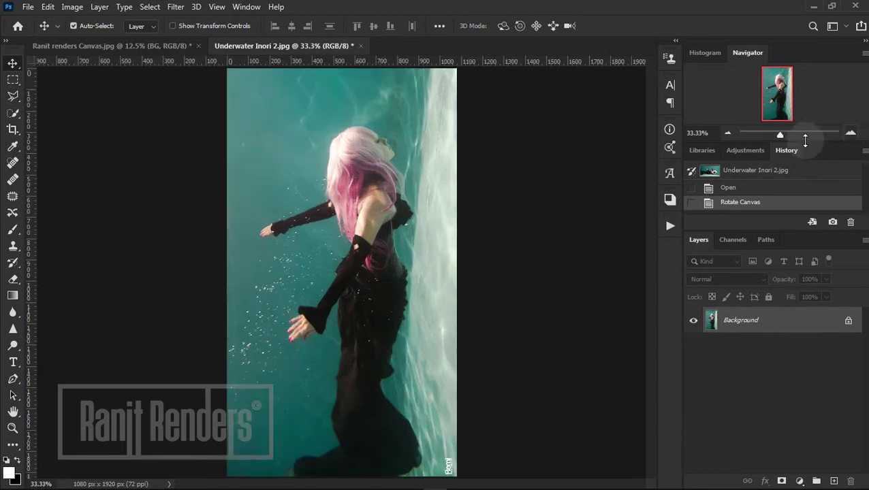
pyautogui.rightClick(12, 120)
# Lasso around the woman with the Object Selection Tool in Lasso mode.
pyautogui.click(42, 112)
pyautogui.click(204, 25)
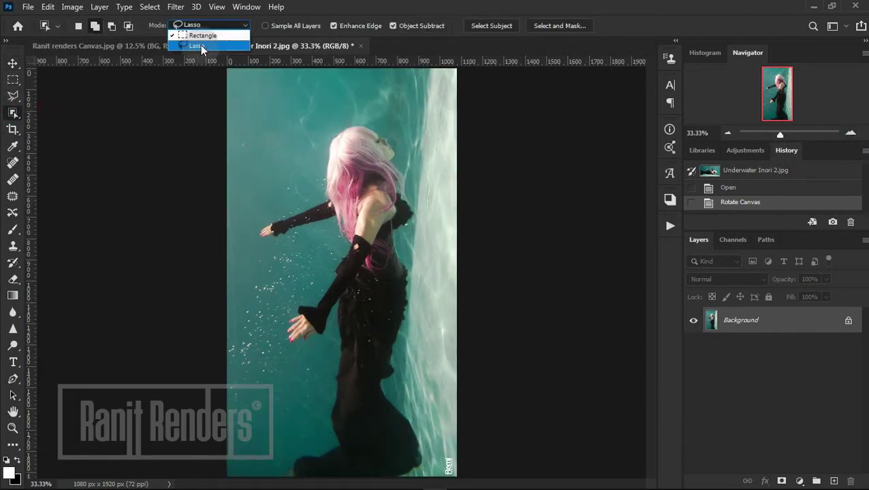
pyautogui.click(197, 46)
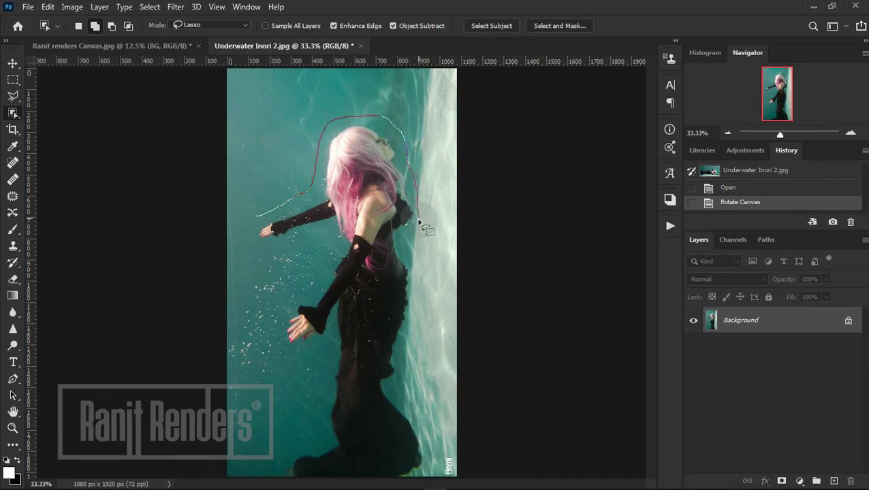
pyautogui.moveTo(418, 221); pyautogui.dragTo(397, 356)
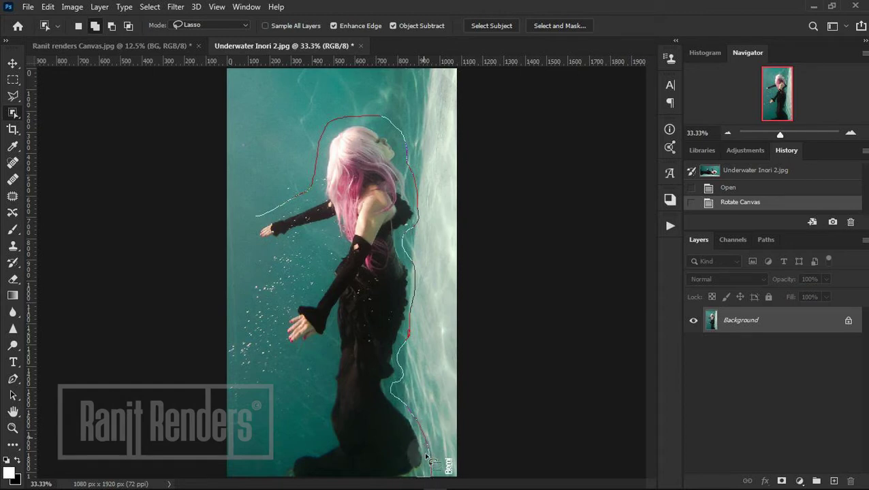
pyautogui.moveTo(429, 360); pyautogui.dragTo(507, 426)
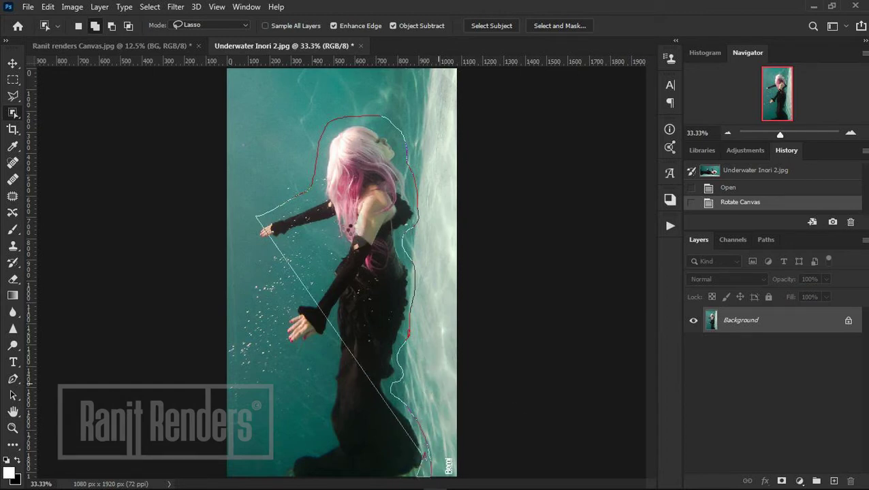
pyautogui.moveTo(257, 217); pyautogui.dragTo(257, 217)
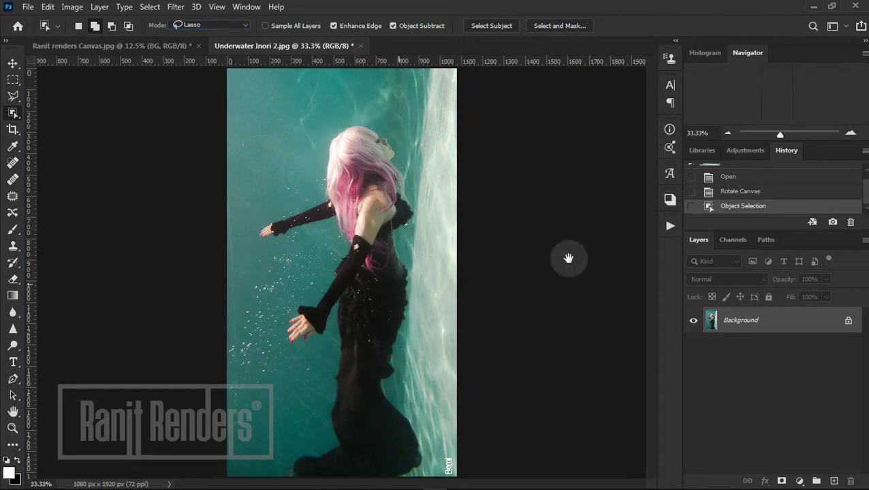
# Deselect, retrace a new outline around the woman, then zoom in to inspect it.
pyautogui.hotkey('ctrl', 'd')
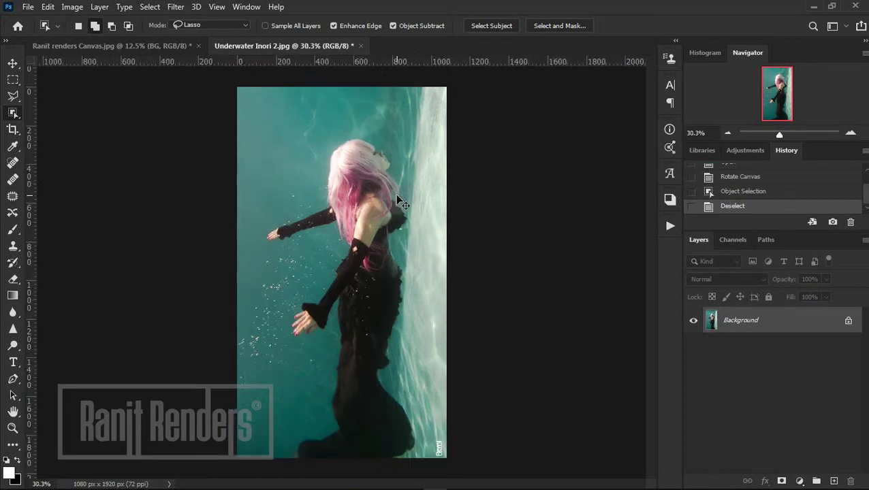
pyautogui.hotkey('ctrl', '-')
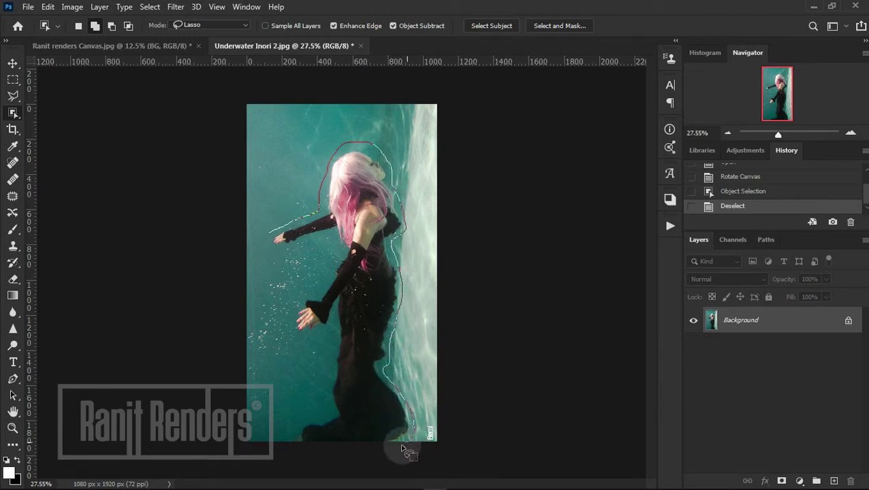
pyautogui.moveTo(402, 450); pyautogui.dragTo(317, 459)
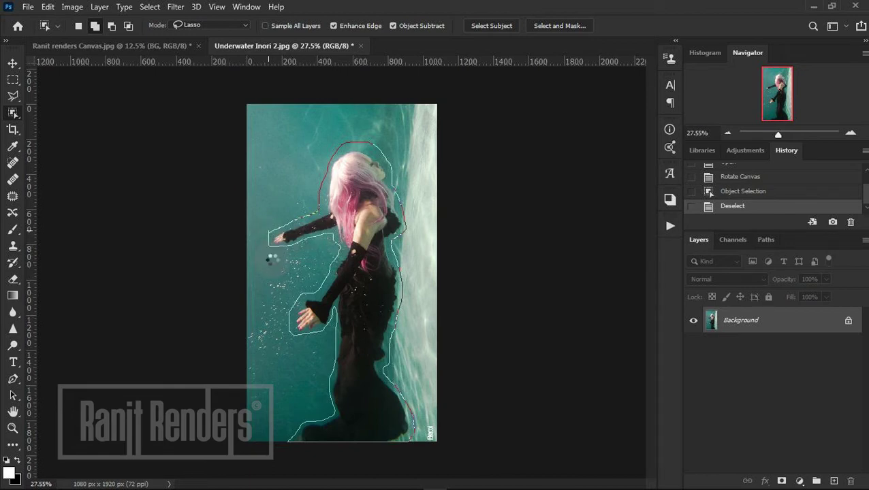
pyautogui.click(851, 132)
pyautogui.moveTo(474, 288)
pyautogui.mouseDown()
pyautogui.moveTo(450, 124)
pyautogui.moveTo(456, 349)
pyautogui.mouseUp()
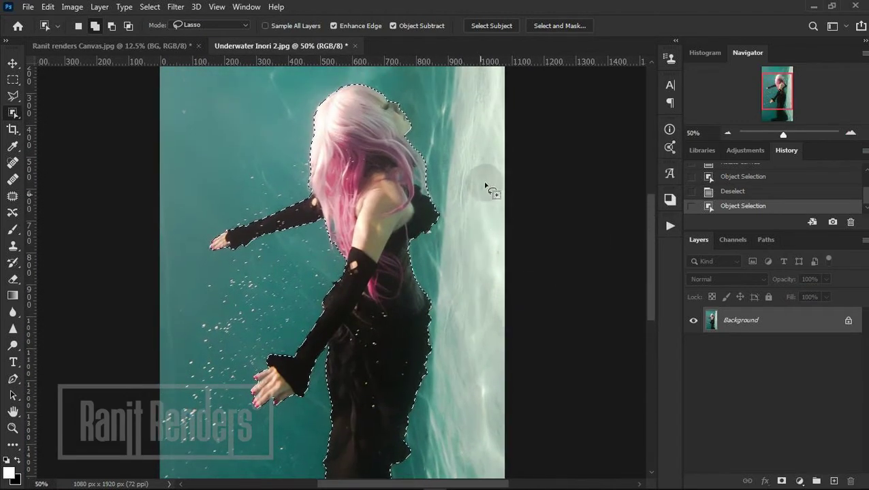
pyautogui.moveTo(483, 163); pyautogui.dragTo(466, 147)
# Preview the selection in Select and Mask, cancel, and move toward the lower hand.
pyautogui.click(552, 26)
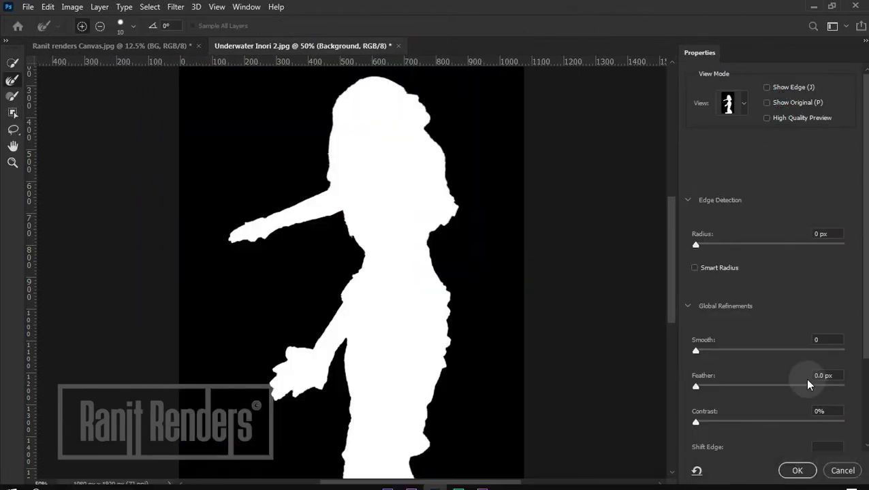
pyautogui.click(842, 469)
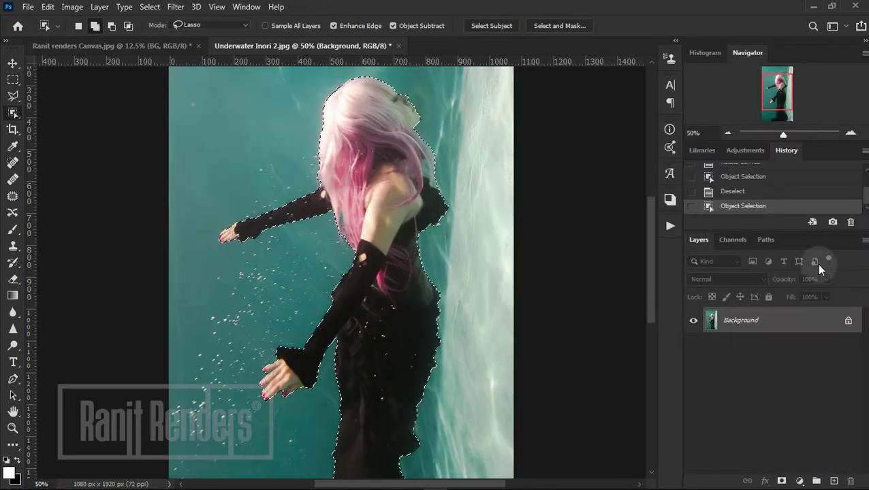
pyautogui.click(851, 133)
pyautogui.moveTo(369, 345); pyautogui.dragTo(520, 295)
pyautogui.scroll(-3, 520, 295)
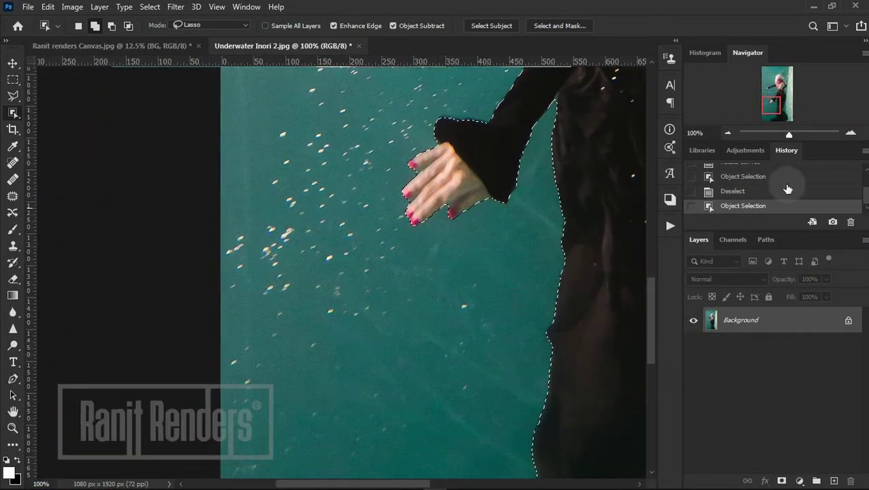
# Zoom in on the fingertips and switch to the Quick Selection Tool.
pyautogui.click(850, 133)
pyautogui.moveTo(388, 316); pyautogui.dragTo(441, 218)
pyautogui.rightClick(13, 113)
pyautogui.click(49, 128)
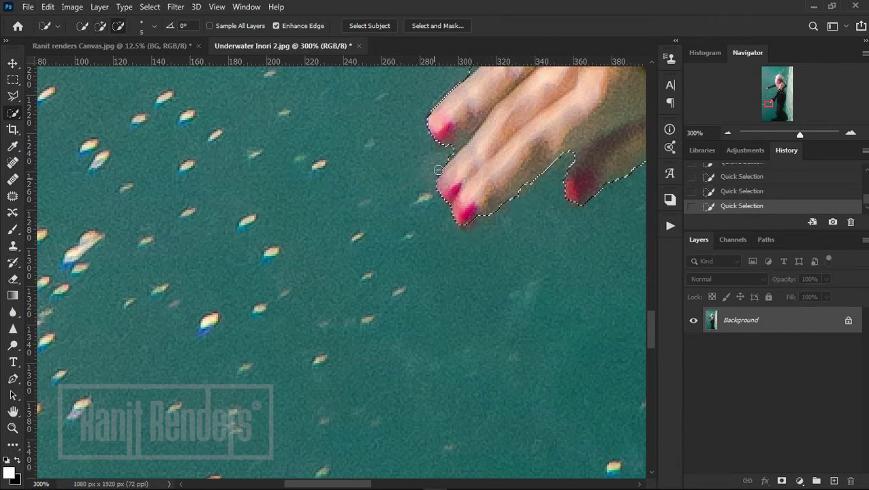
# Refine the selection around the fingertips, subtracting water between the fingers.
pyautogui.moveTo(442, 166); pyautogui.dragTo(449, 122)
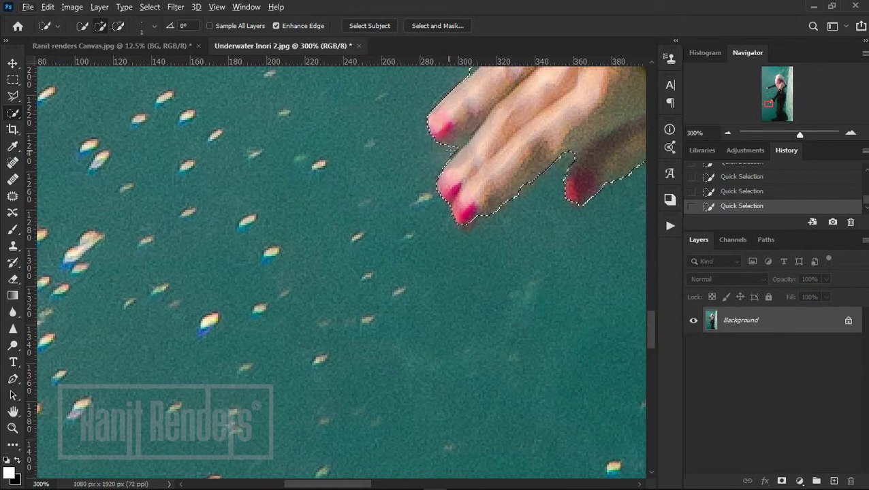
pyautogui.scroll(2, 452, 148)
pyautogui.scroll(2, 442, 174)
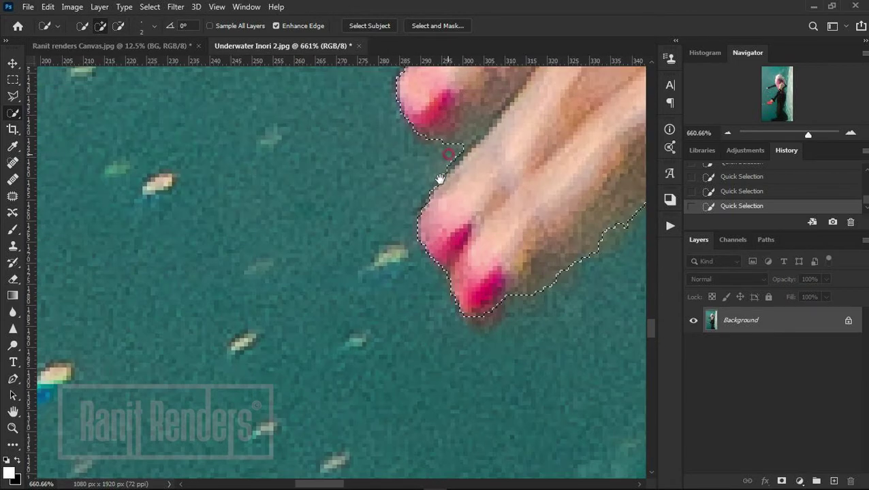
pyautogui.scroll(1, 439, 181)
pyautogui.scroll(1, 437, 187)
pyautogui.scroll(1, 436, 187)
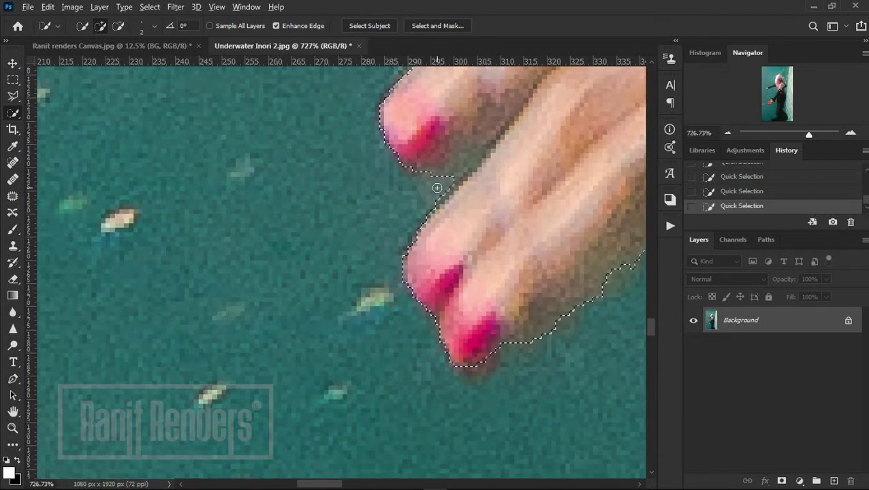
pyautogui.keyDown('alt'); pyautogui.rightClick(436, 187); pyautogui.keyUp('alt')
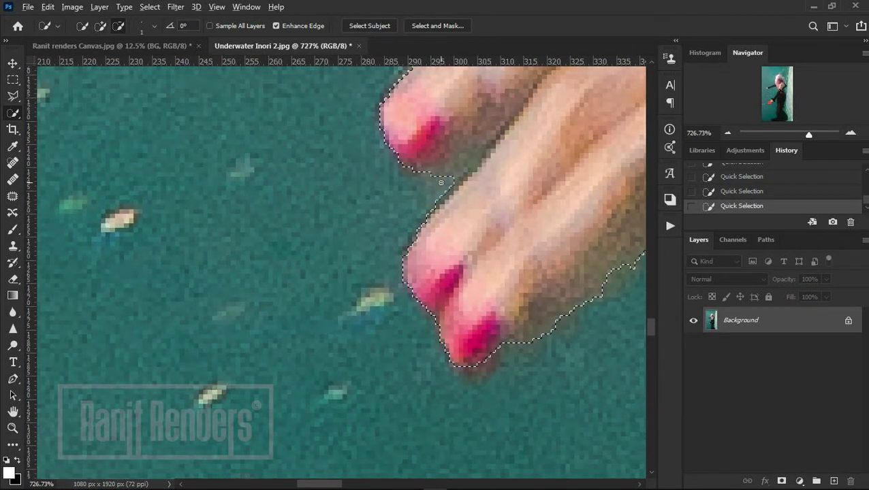
pyautogui.moveTo(439, 182); pyautogui.dragTo(453, 173)
pyautogui.keyDown('alt'); pyautogui.click(450, 178); pyautogui.keyUp('alt')
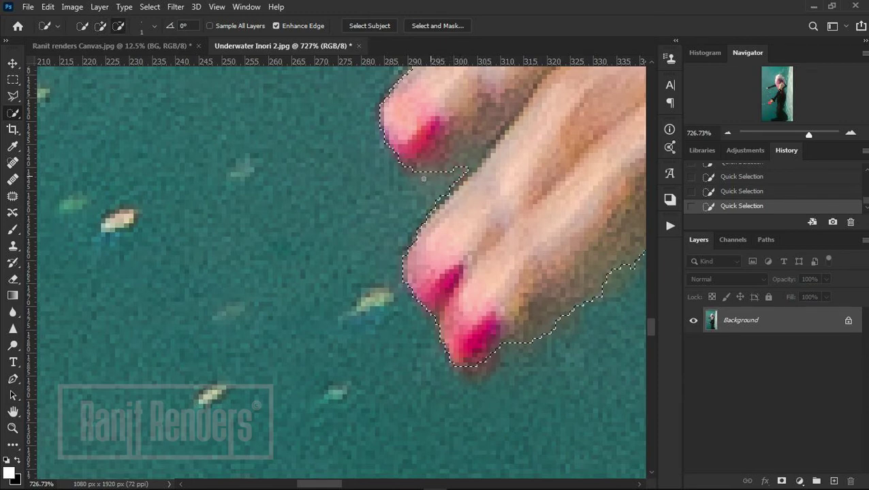
pyautogui.keyDown('alt'); pyautogui.click(458, 176); pyautogui.keyUp('alt')
# Remove more water between the fingers and reshape the edge at the teal strip's tip.
pyautogui.scroll(5, 340, 305)
pyautogui.hscroll(2, 305, 368)
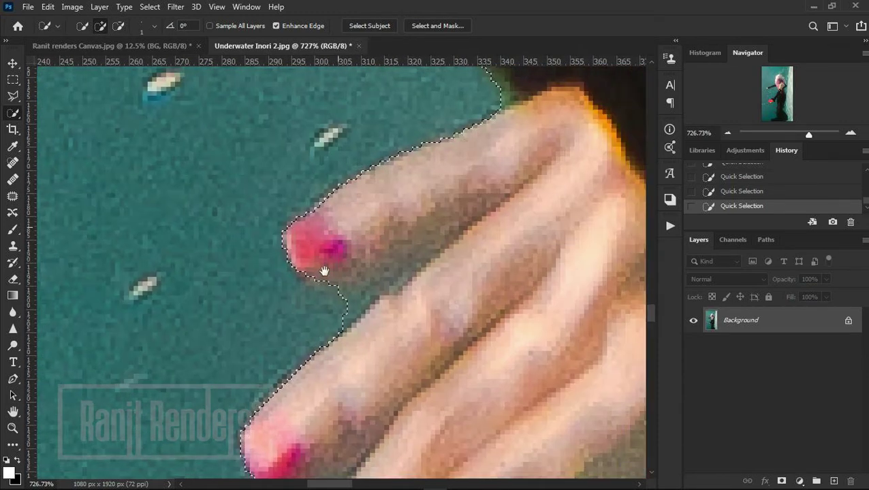
pyautogui.moveTo(345, 308)
pyautogui.mouseDown()
pyautogui.moveTo(375, 291)
pyautogui.moveTo(338, 296)
pyautogui.mouseUp()
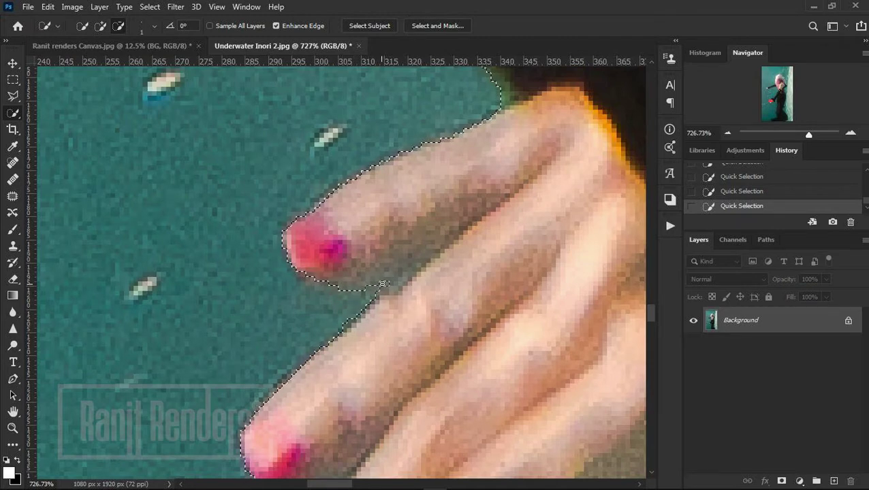
pyautogui.hscroll(5, 281, 343)
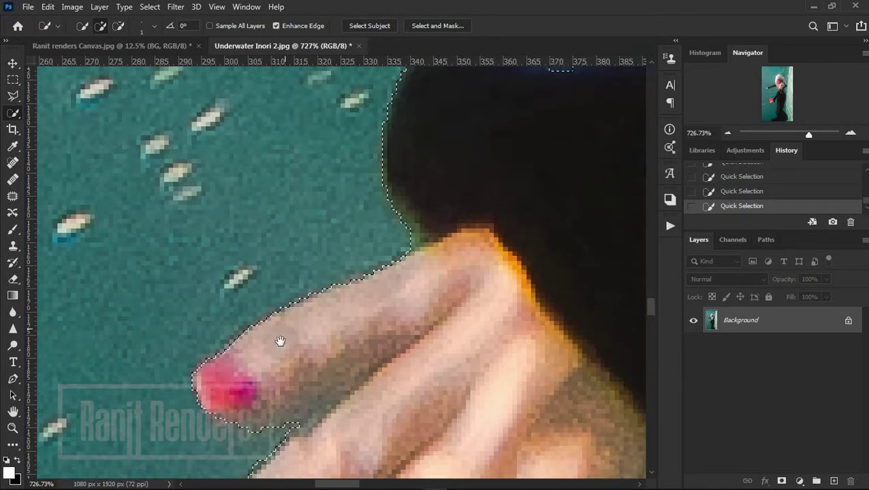
pyautogui.scroll(3, 220, 283)
pyautogui.scroll(-3, 299, 219)
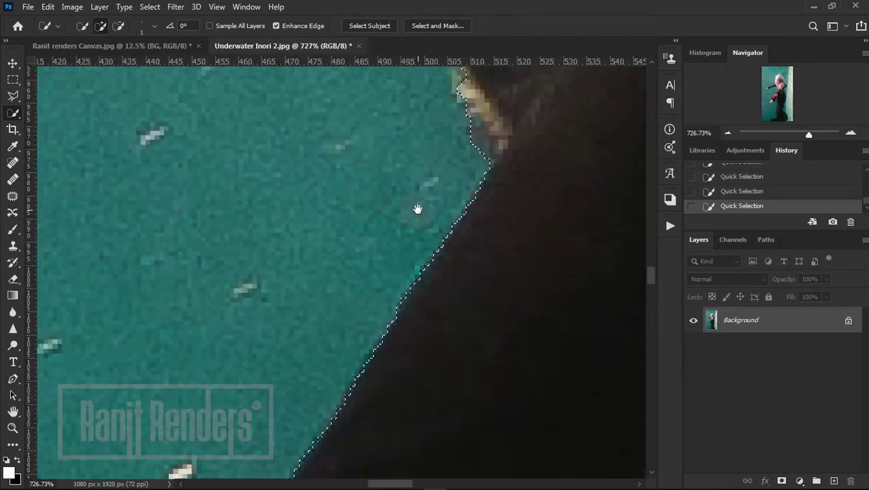
pyautogui.hscroll(2, 417, 207)
pyautogui.hscroll(3, 378, 130)
pyautogui.moveTo(366, 150); pyautogui.dragTo(322, 218)
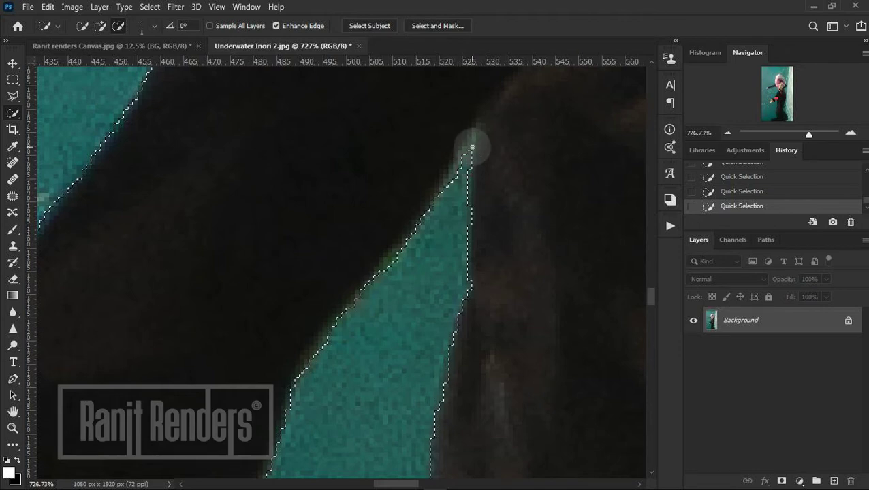
pyautogui.moveTo(472, 146); pyautogui.dragTo(455, 180)
pyautogui.moveTo(475, 140); pyautogui.dragTo(470, 169)
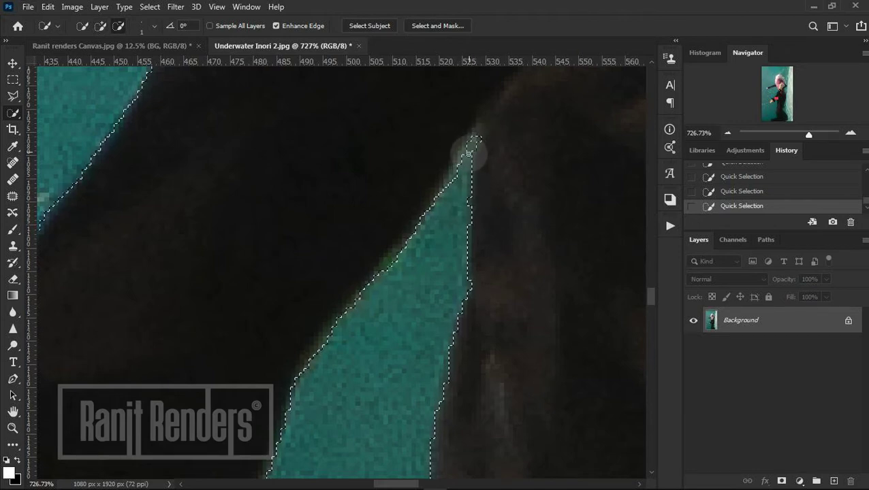
# Inspect the hair and face edges, then zoom out to see the wider hair outline.
pyautogui.moveTo(312, 185); pyautogui.dragTo(332, 339)
pyautogui.moveTo(337, 101)
pyautogui.mouseDown()
pyautogui.moveTo(318, 259)
pyautogui.moveTo(332, 242)
pyautogui.moveTo(411, 217)
pyautogui.moveTo(363, 284)
pyautogui.mouseUp()
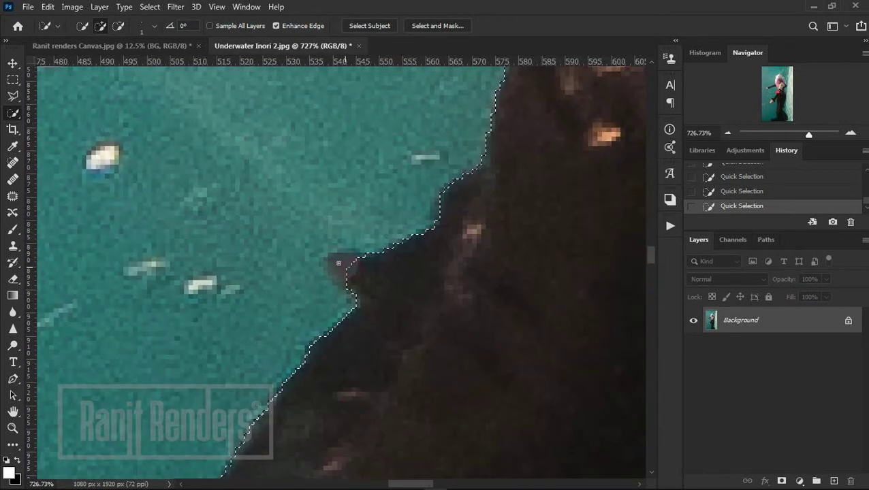
pyautogui.moveTo(374, 238); pyautogui.dragTo(292, 356)
pyautogui.scroll(4, 354, 205)
pyautogui.scroll(2, 409, 231)
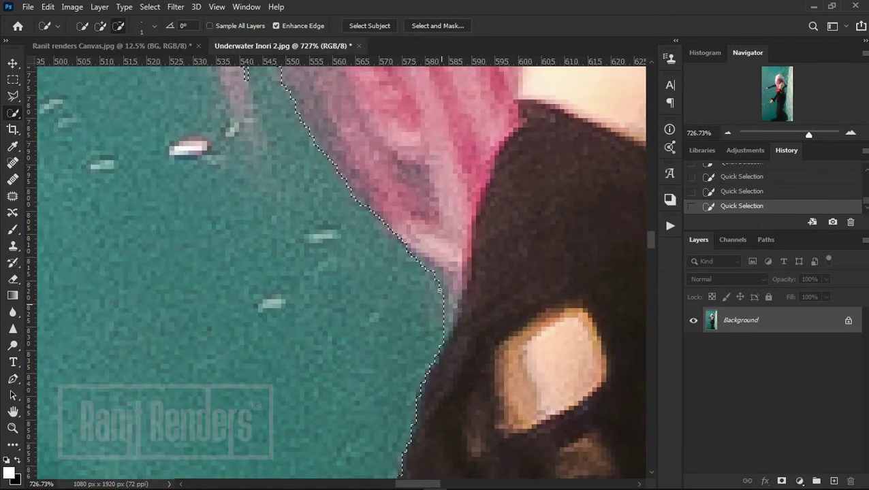
pyautogui.scroll(3, 368, 306)
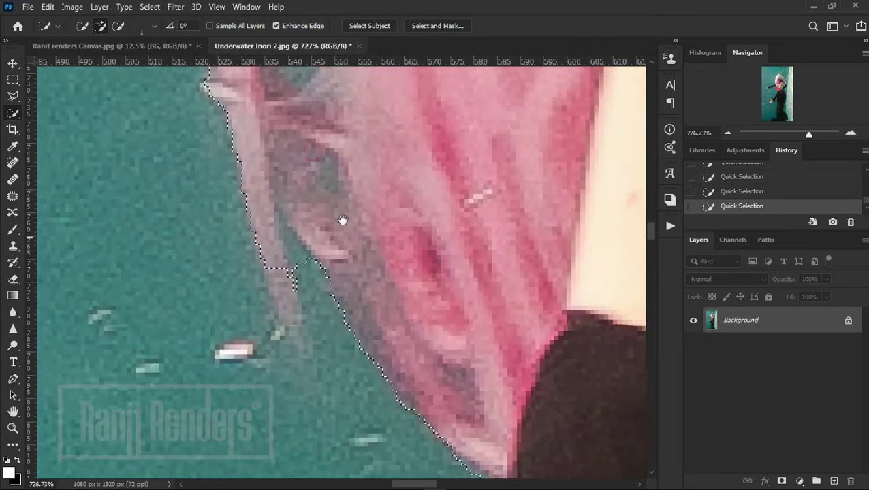
pyautogui.scroll(2, 327, 259)
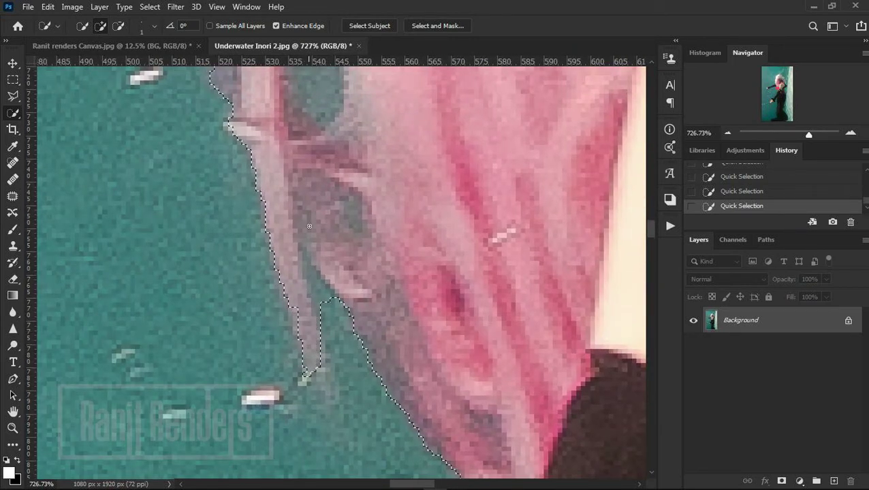
pyautogui.moveTo(310, 225); pyautogui.dragTo(339, 293)
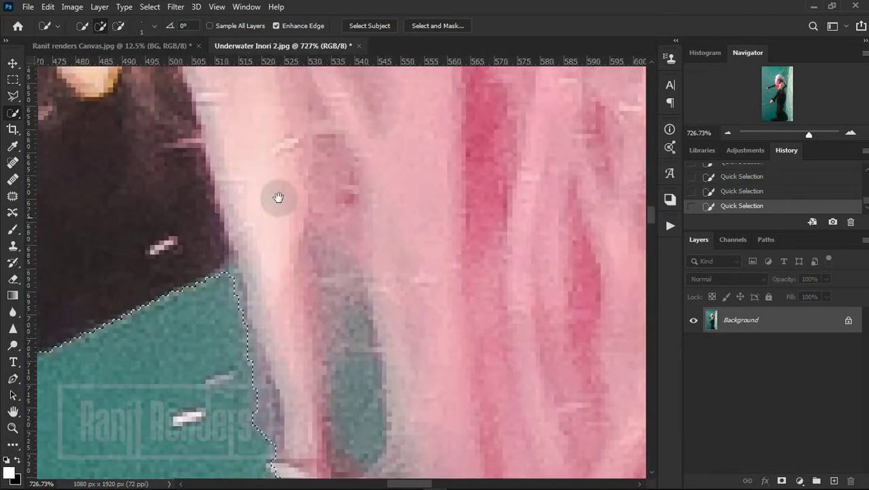
pyautogui.moveTo(277, 197)
pyautogui.mouseDown()
pyautogui.moveTo(434, 247)
pyautogui.moveTo(595, 174)
pyautogui.mouseUp()
pyautogui.moveTo(233, 255); pyautogui.dragTo(465, 218)
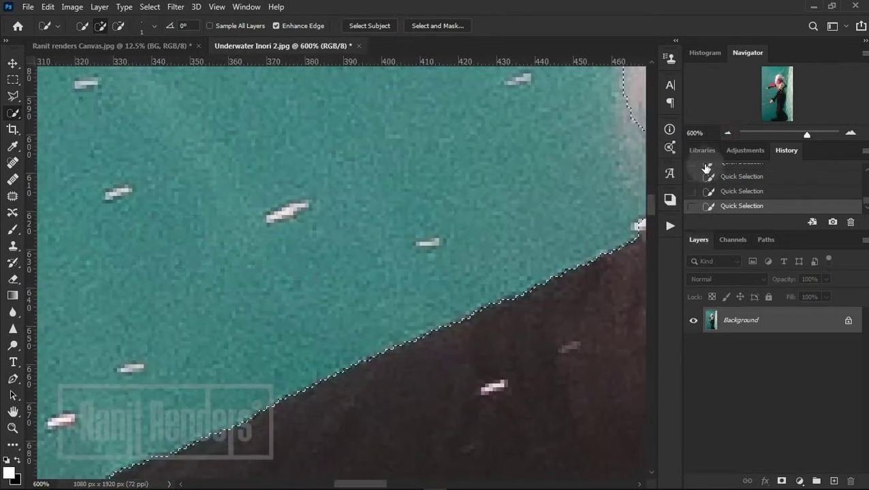
pyautogui.click(727, 132)
pyautogui.moveTo(640, 197)
pyautogui.mouseDown()
pyautogui.moveTo(356, 209)
pyautogui.moveTo(365, 213)
pyautogui.moveTo(327, 240)
pyautogui.moveTo(408, 388)
pyautogui.moveTo(284, 135)
pyautogui.moveTo(279, 174)
pyautogui.moveTo(349, 302)
pyautogui.moveTo(338, 142)
pyautogui.moveTo(290, 350)
pyautogui.moveTo(268, 169)
pyautogui.moveTo(171, 230)
pyautogui.moveTo(241, 212)
pyautogui.moveTo(242, 316)
pyautogui.moveTo(220, 273)
pyautogui.moveTo(220, 198)
pyautogui.mouseUp()
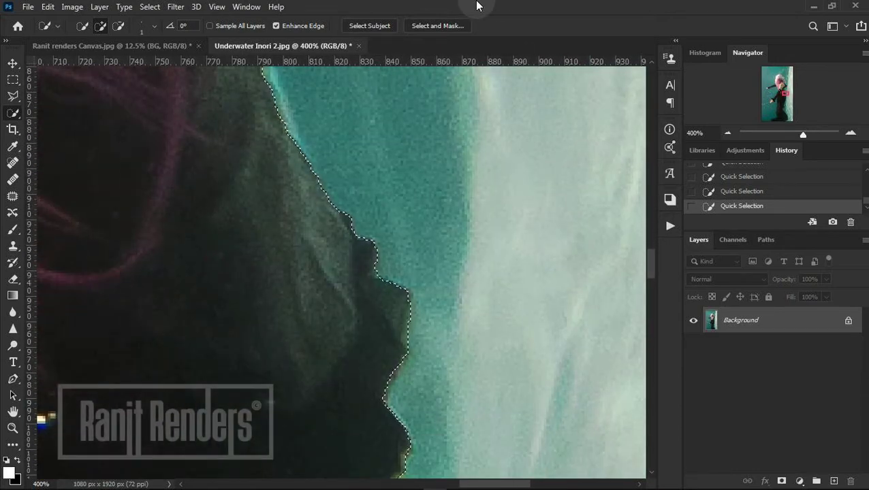
pyautogui.hotkey('ctrl', '-')
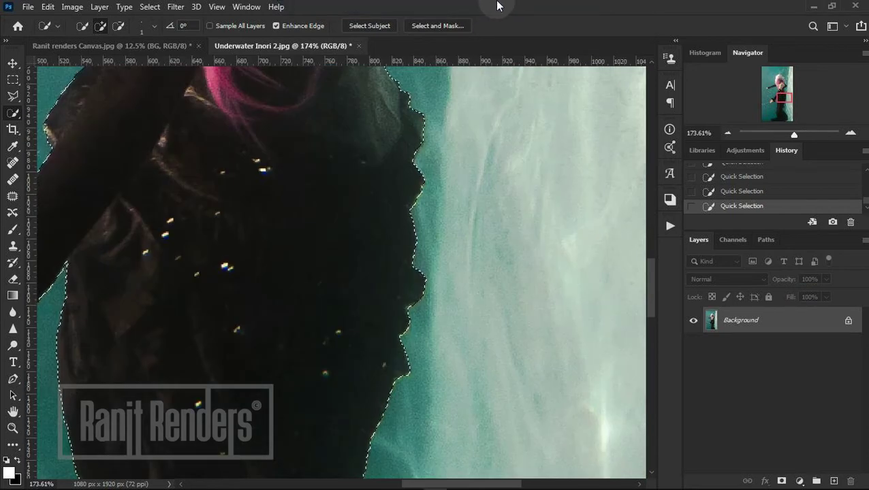
# Open Select and Mask and set the view from Overlay to On Layers.
pyautogui.click(439, 25)
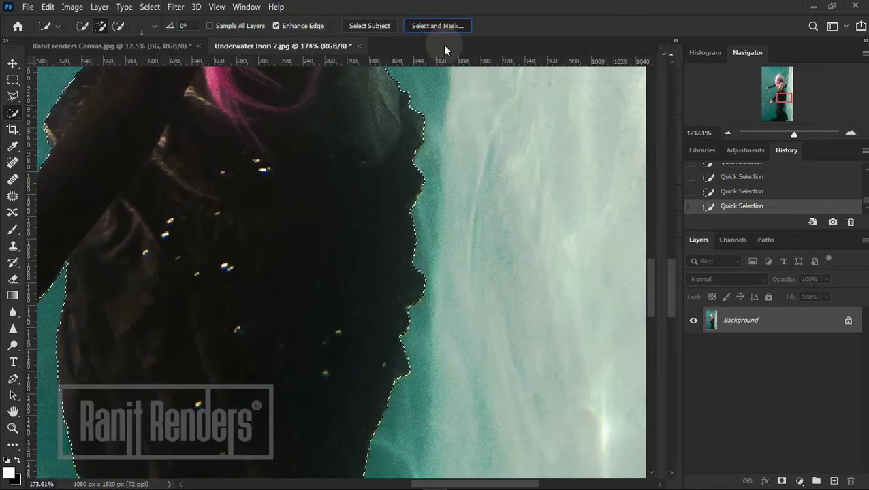
pyautogui.moveTo(429, 353); pyautogui.dragTo(403, 378)
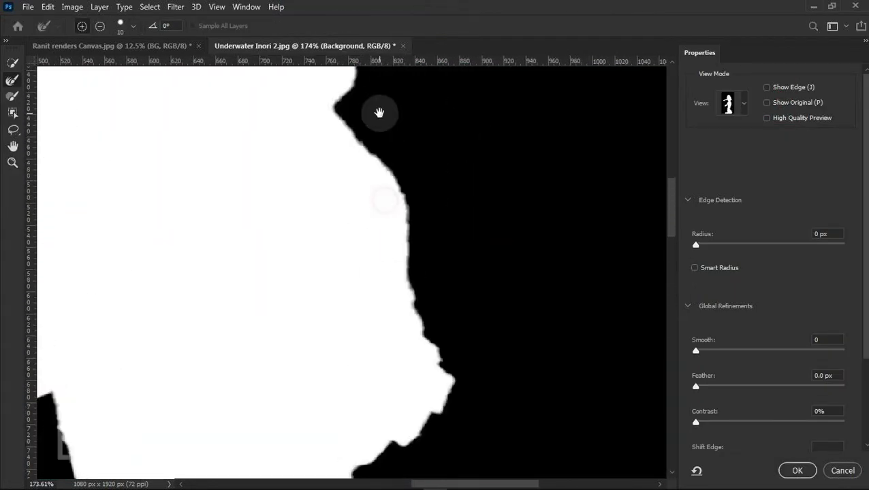
pyautogui.moveTo(378, 112); pyautogui.dragTo(413, 217)
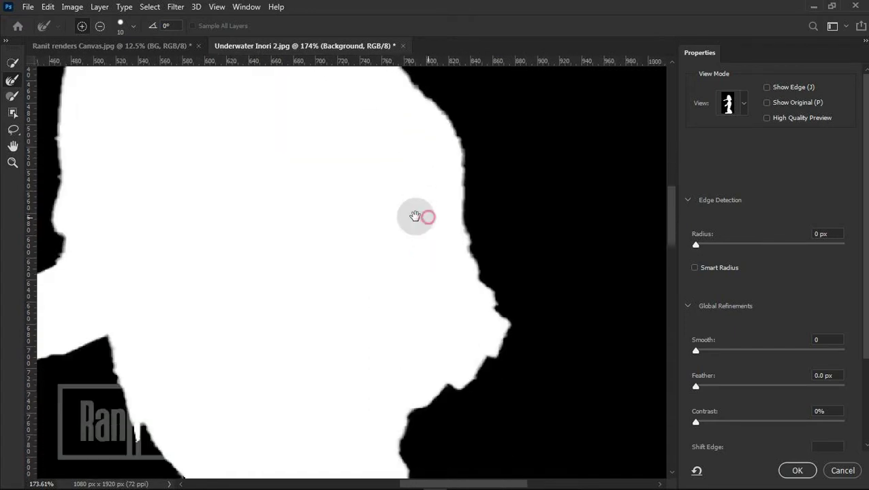
pyautogui.click(732, 103)
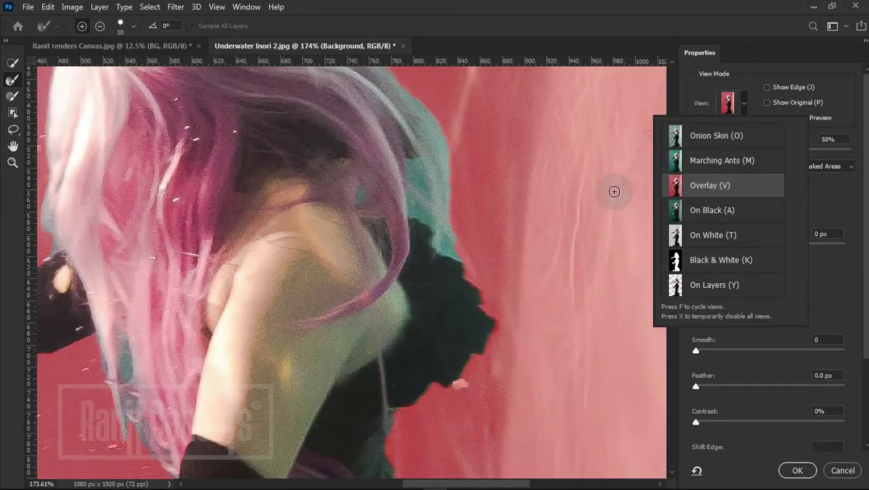
pyautogui.click(558, 180)
pyautogui.moveTo(510, 169)
pyautogui.mouseDown()
pyautogui.moveTo(448, 208)
pyautogui.moveTo(439, 172)
pyautogui.mouseUp()
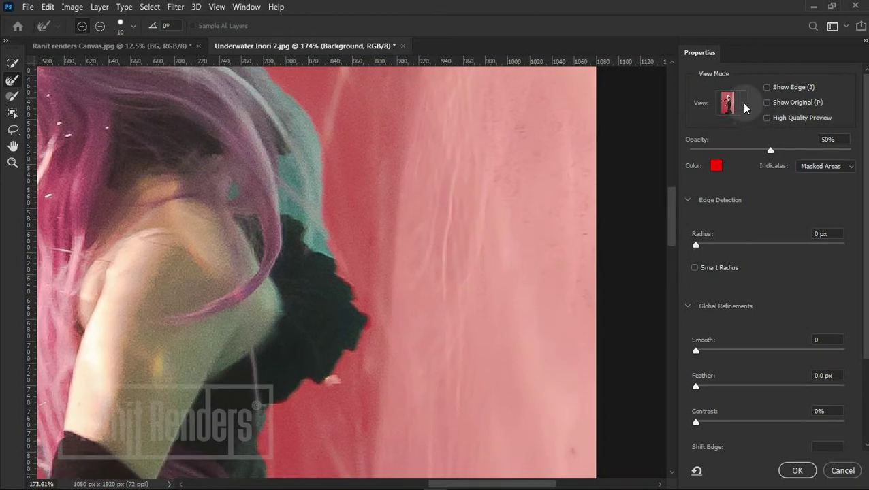
pyautogui.click(743, 102)
pyautogui.click(732, 285)
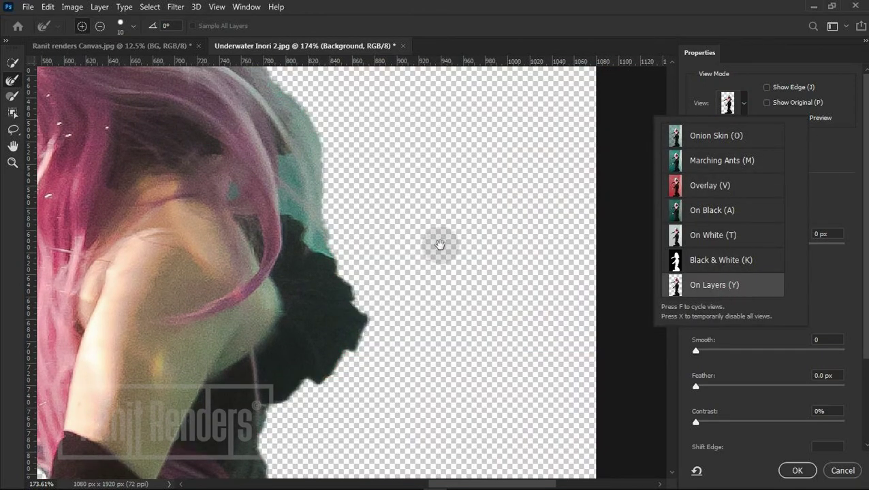
pyautogui.moveTo(438, 242); pyautogui.dragTo(286, 305)
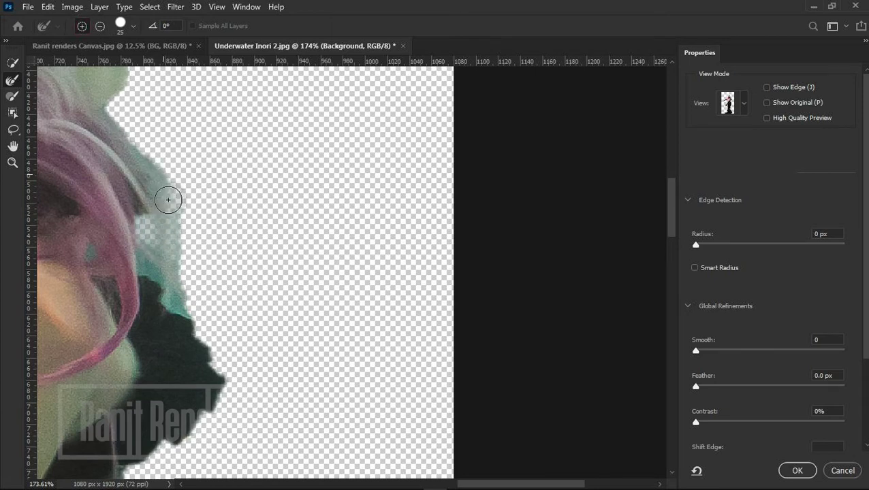
# With a smaller Refine Edge Brush, paint along the teal hair edge.
pyautogui.press('[')
pyautogui.press('[')
pyautogui.press('[')
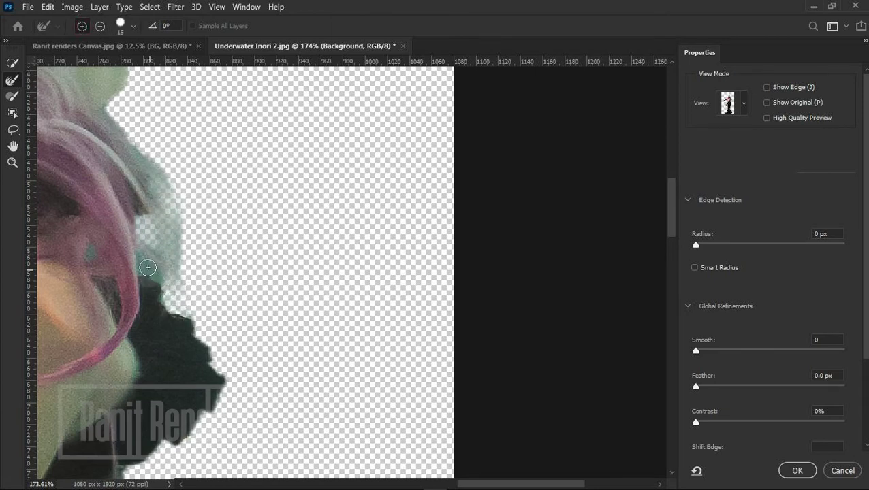
pyautogui.moveTo(164, 281); pyautogui.dragTo(163, 205)
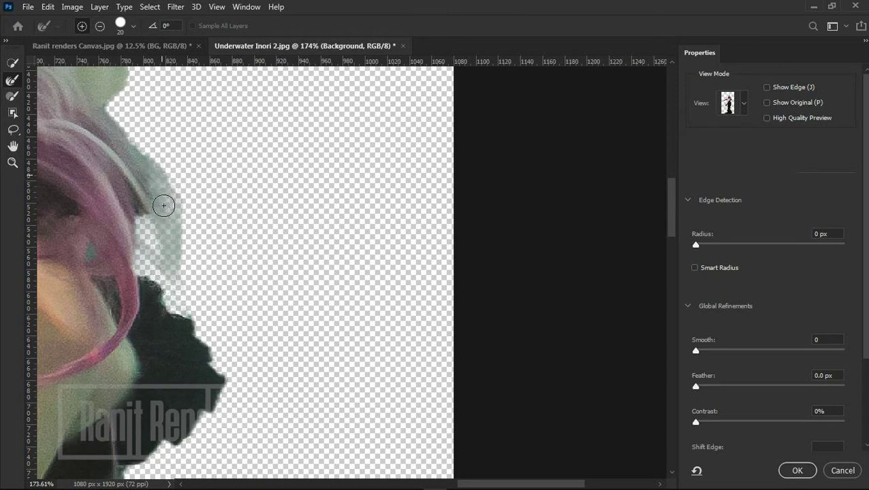
pyautogui.moveTo(122, 130)
pyautogui.mouseDown()
pyautogui.moveTo(146, 159)
pyautogui.moveTo(221, 203)
pyautogui.mouseUp()
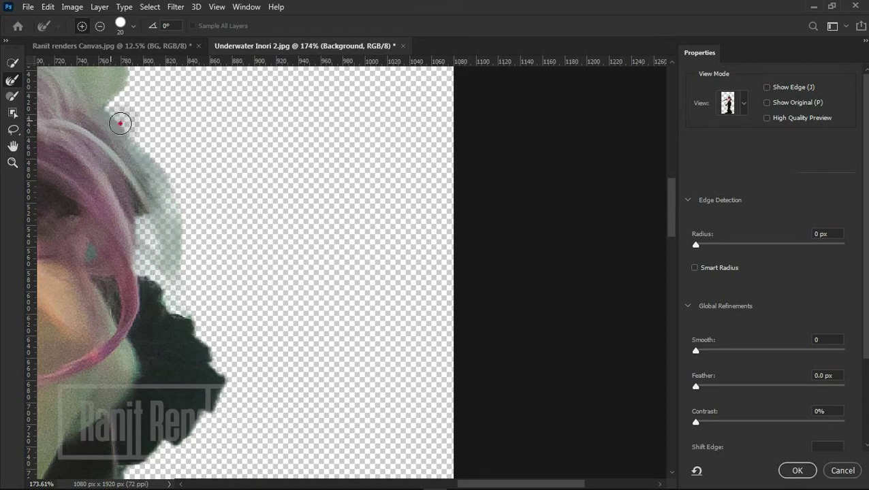
pyautogui.moveTo(120, 124); pyautogui.dragTo(179, 200)
pyautogui.moveTo(117, 121); pyautogui.dragTo(134, 133)
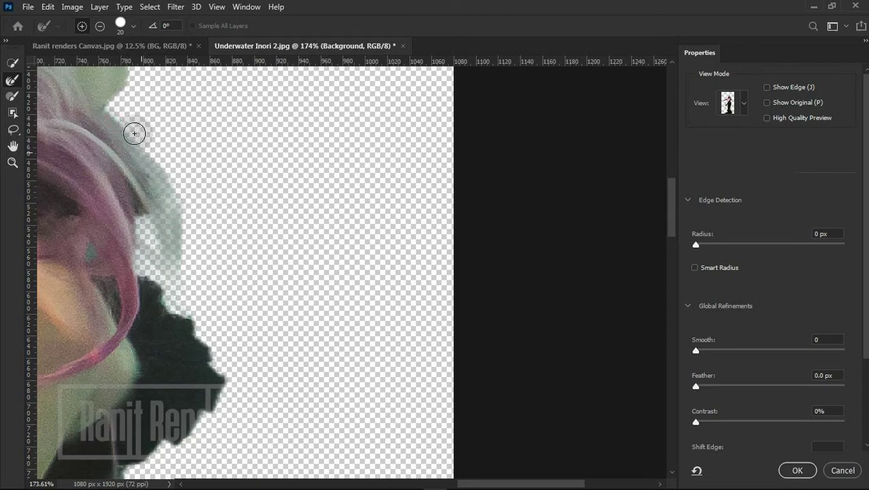
pyautogui.hscroll(-2, 173, 241)
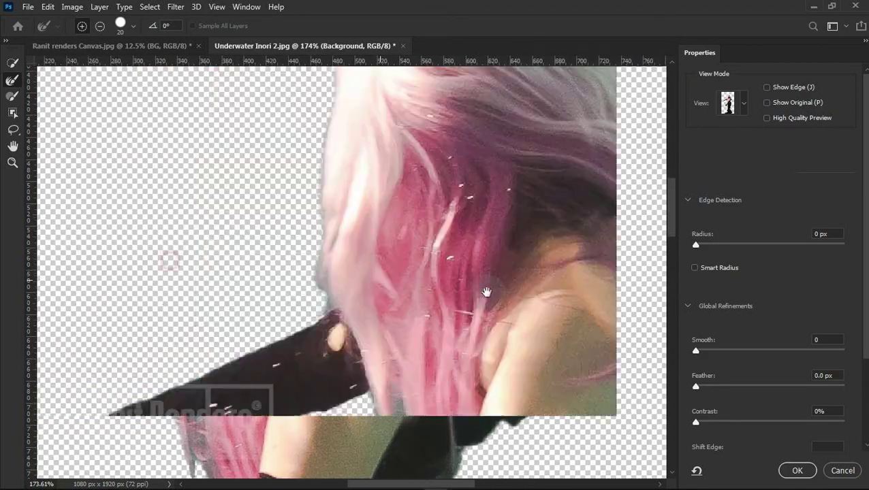
pyautogui.moveTo(171, 258)
pyautogui.mouseDown()
pyautogui.moveTo(504, 223)
pyautogui.moveTo(475, 225)
pyautogui.mouseUp()
# Refine the hair above the arm and recover teal strands along the right edge.
pyautogui.moveTo(525, 170)
pyautogui.mouseDown()
pyautogui.moveTo(535, 262)
pyautogui.moveTo(493, 190)
pyautogui.moveTo(494, 219)
pyautogui.moveTo(493, 171)
pyautogui.moveTo(504, 377)
pyautogui.mouseUp()
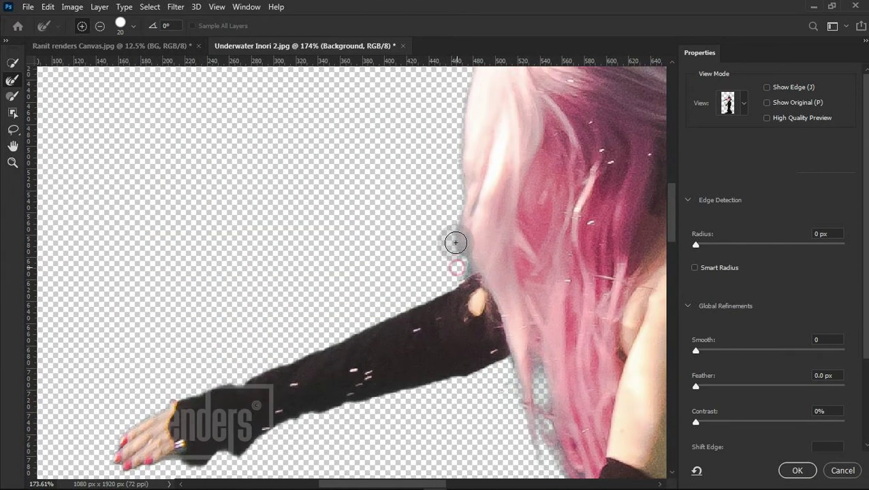
pyautogui.moveTo(461, 106); pyautogui.dragTo(449, 235)
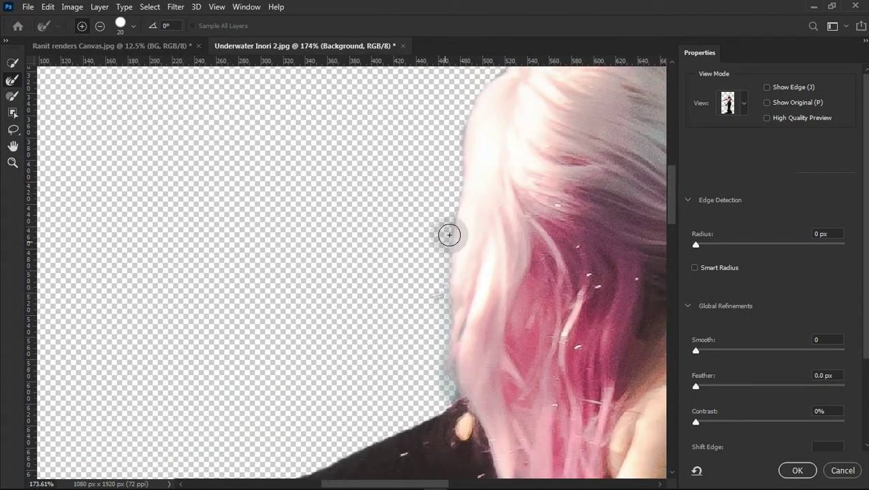
pyautogui.moveTo(324, 171); pyautogui.dragTo(83, 194)
pyautogui.moveTo(210, 268); pyautogui.dragTo(136, 204)
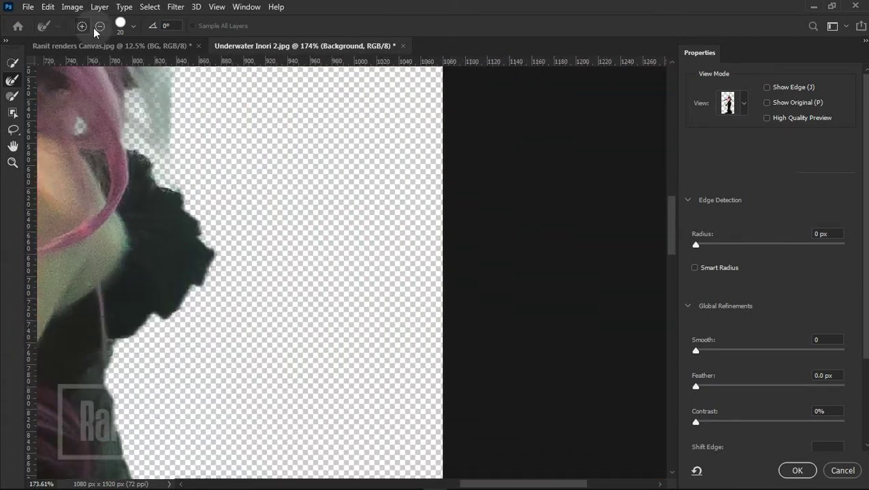
pyautogui.moveTo(148, 124); pyautogui.dragTo(204, 209)
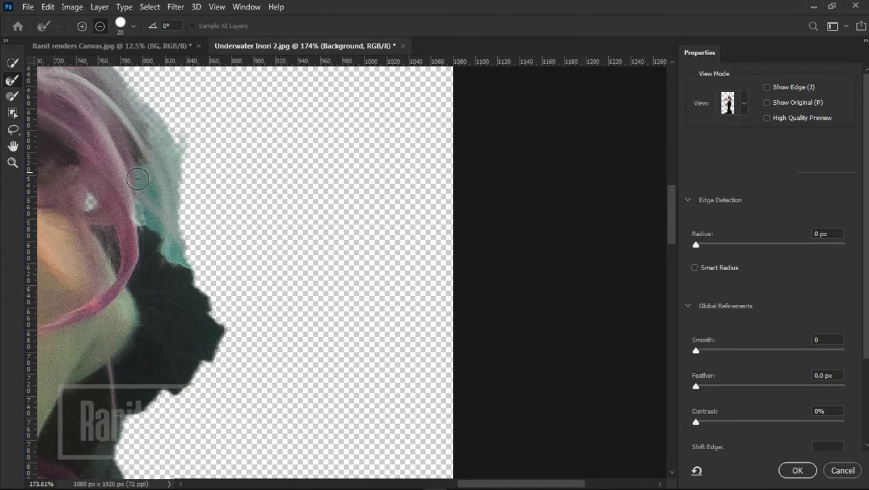
pyautogui.moveTo(160, 151); pyautogui.dragTo(216, 220)
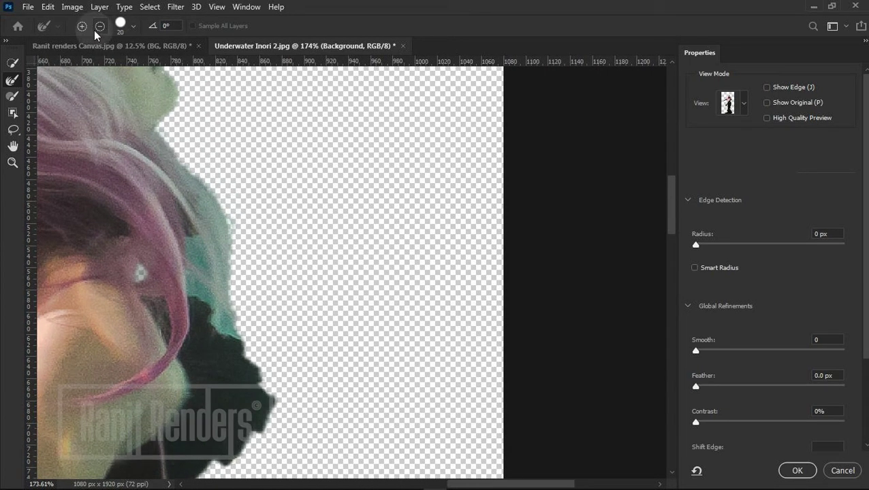
pyautogui.scroll(6, 197, 235)
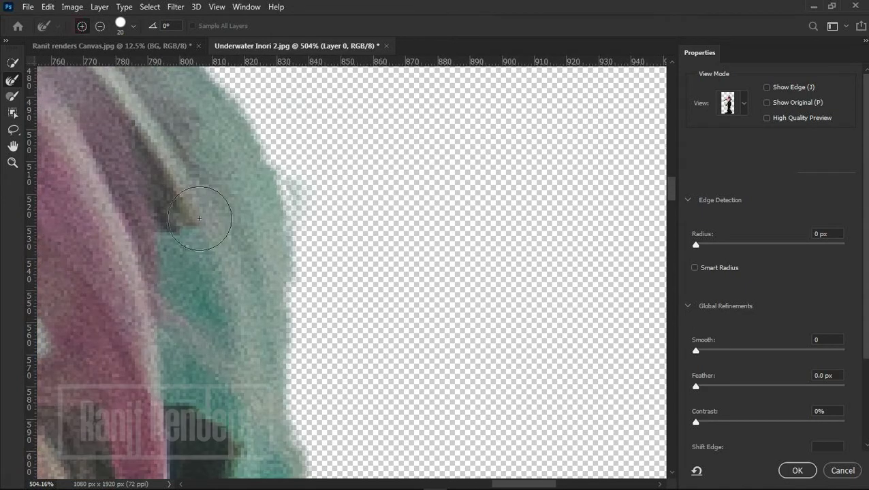
# Shrink the Refine Edge Brush and paint the hair edge down to the dress.
pyautogui.scroll(-1, 197, 238)
pyautogui.press('[')
pyautogui.press('[')
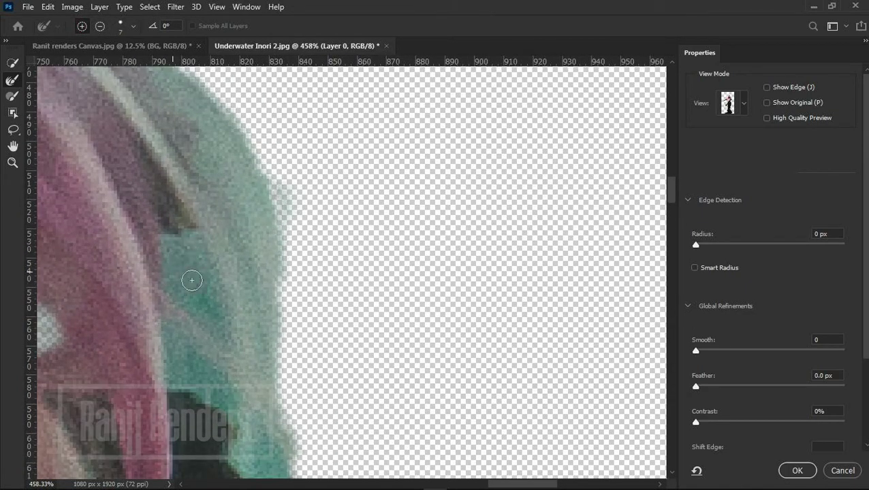
pyautogui.moveTo(179, 249); pyautogui.dragTo(218, 307)
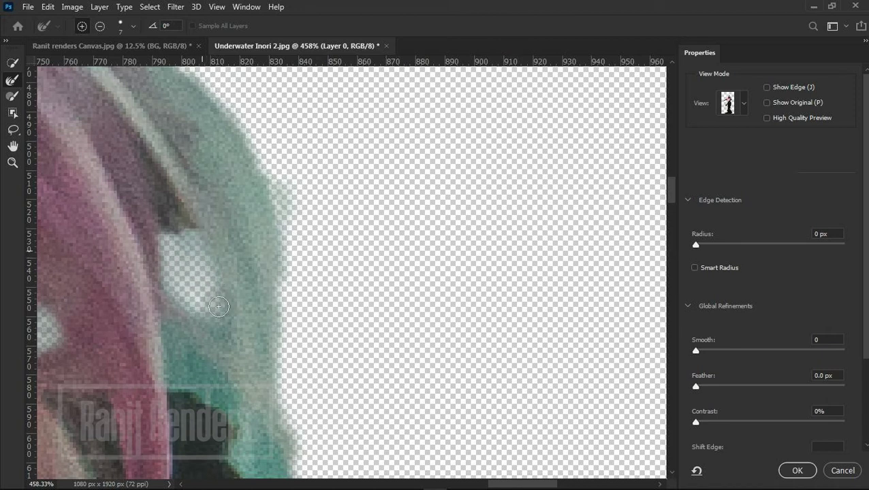
pyautogui.moveTo(180, 369); pyautogui.dragTo(231, 396)
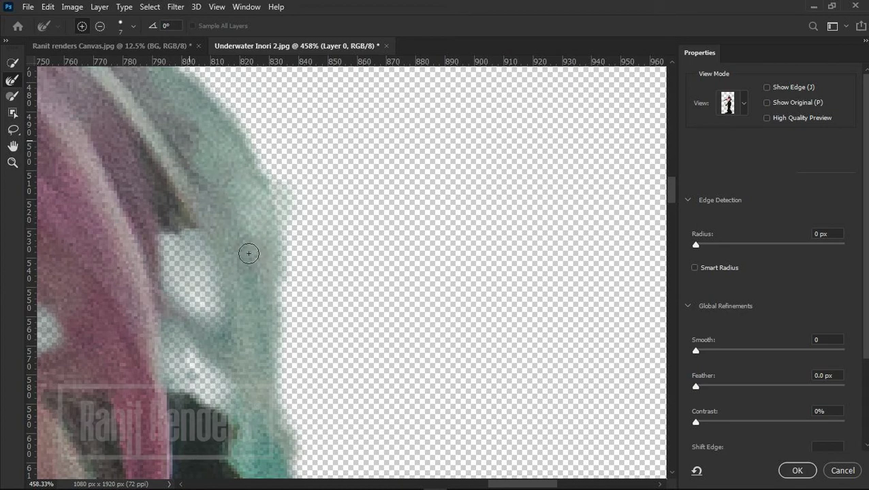
pyautogui.scroll(-3, 300, 323)
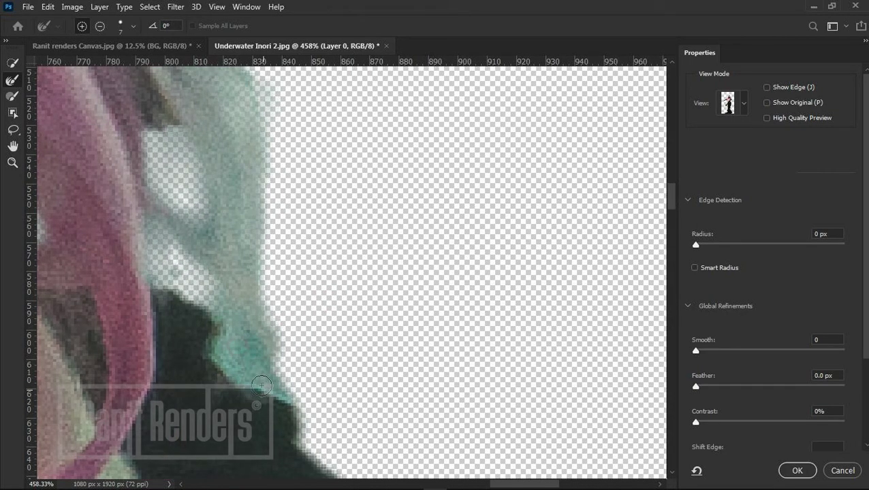
pyautogui.moveTo(247, 342); pyautogui.dragTo(263, 356)
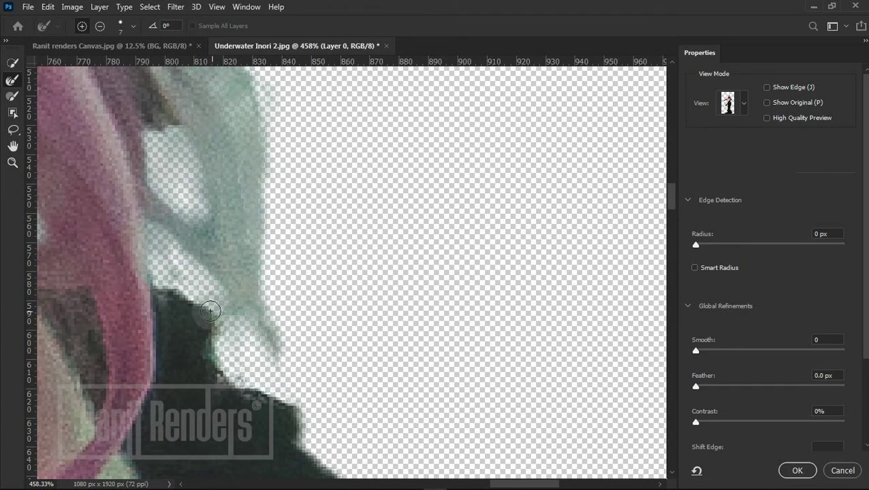
pyautogui.moveTo(285, 320); pyautogui.dragTo(320, 271)
pyautogui.moveTo(262, 355); pyautogui.dragTo(280, 356)
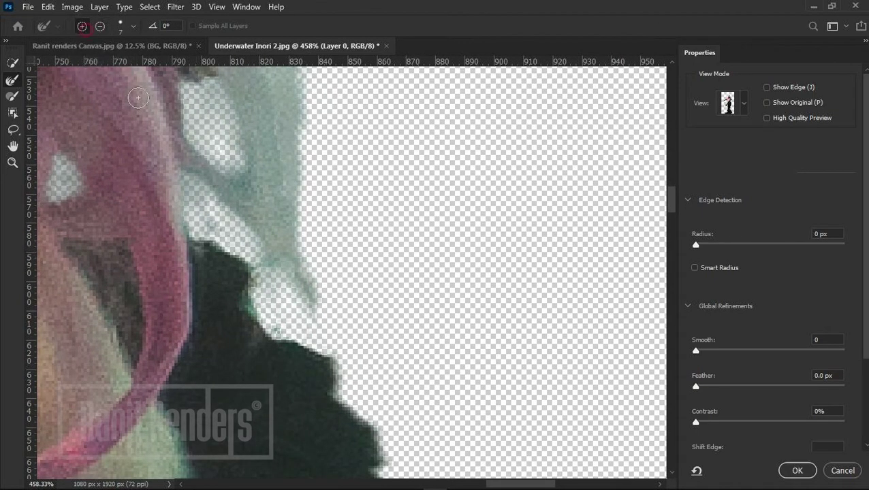
# Move the view down across the hair to the dress edge and hand.
pyautogui.scroll(3, 137, 98)
pyautogui.moveTo(312, 188); pyautogui.dragTo(127, 333)
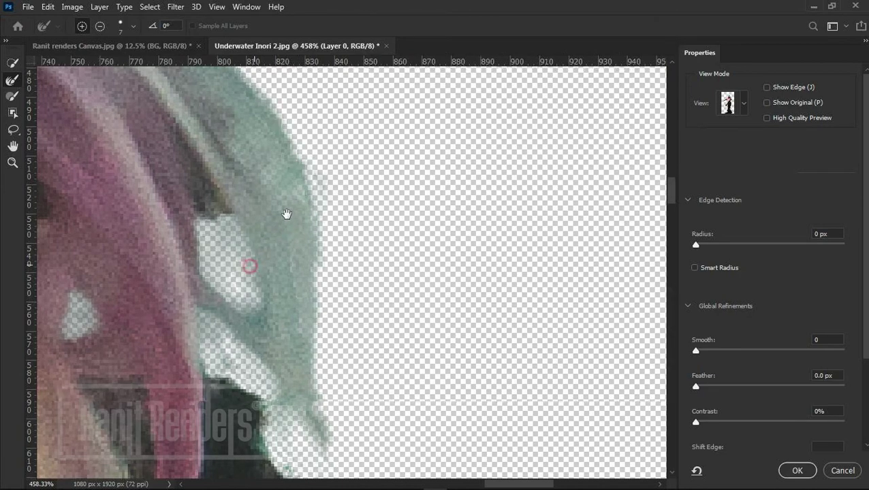
pyautogui.scroll(-2, 275, 184)
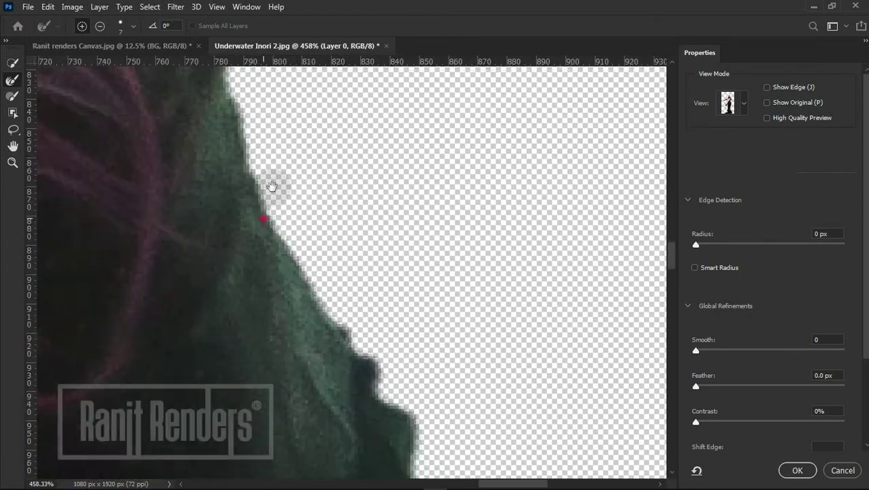
pyautogui.scroll(-2, 332, 267)
pyautogui.scroll(-2, 320, 279)
pyautogui.scroll(-2, 305, 293)
pyautogui.moveTo(304, 293)
pyautogui.mouseDown()
pyautogui.moveTo(258, 243)
pyautogui.moveTo(270, 286)
pyautogui.moveTo(265, 169)
pyautogui.moveTo(295, 271)
pyautogui.moveTo(283, 300)
pyautogui.moveTo(177, 181)
pyautogui.moveTo(247, 320)
pyautogui.moveTo(284, 277)
pyautogui.mouseUp()
# Try higher Smooth values on the outline, then reset Smooth to 0.
pyautogui.moveTo(698, 426)
pyautogui.mouseDown()
pyautogui.moveTo(842, 425)
pyautogui.moveTo(695, 422)
pyautogui.mouseUp()
pyautogui.moveTo(695, 352); pyautogui.dragTo(749, 356)
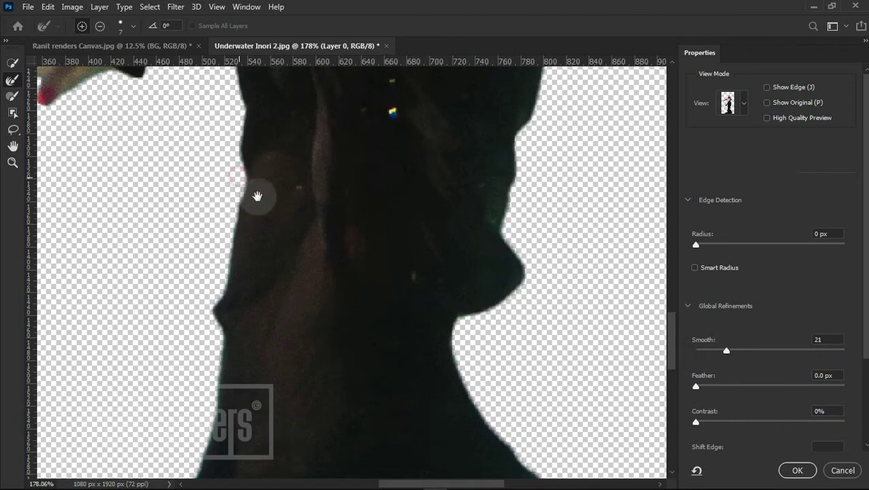
pyautogui.moveTo(258, 194)
pyautogui.mouseDown()
pyautogui.moveTo(361, 285)
pyautogui.moveTo(355, 273)
pyautogui.mouseUp()
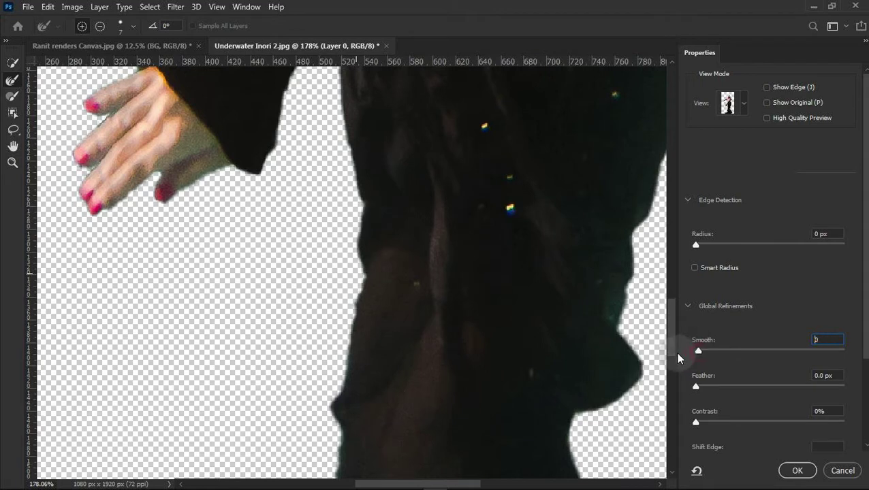
pyautogui.moveTo(726, 351); pyautogui.dragTo(735, 352)
pyautogui.write('0')
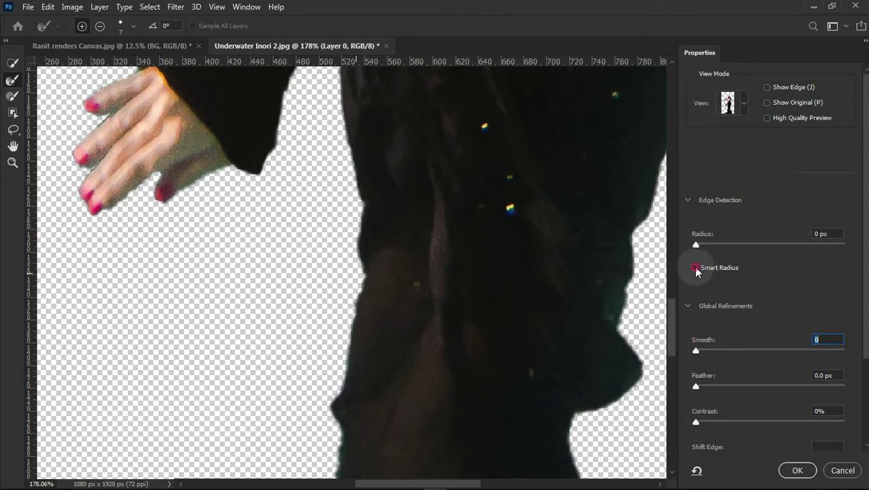
# Enable Smart Radius and set the edge detection Radius to 1 px.
pyautogui.click(694, 268)
pyautogui.click(704, 234)
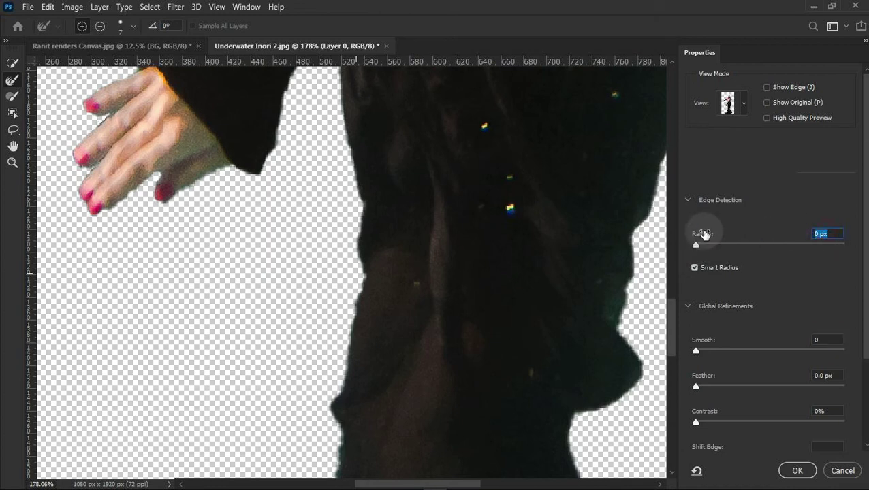
pyautogui.write('1')
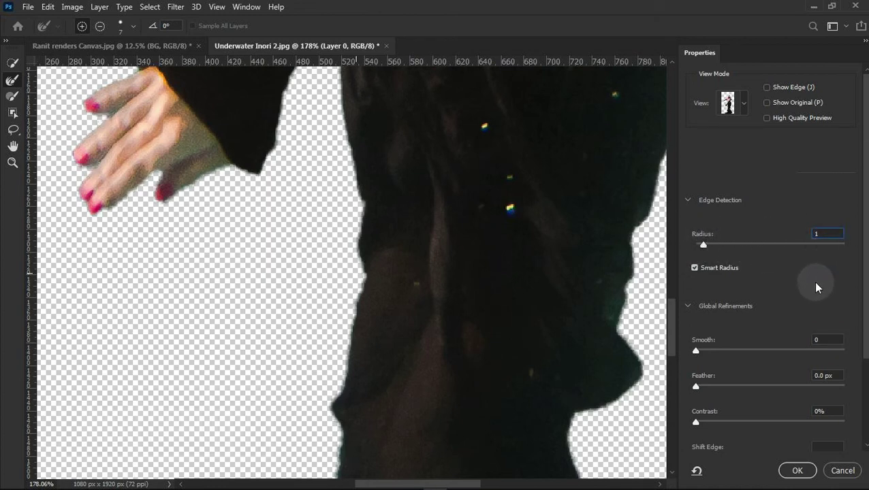
pyautogui.moveTo(591, 314); pyautogui.dragTo(532, 132)
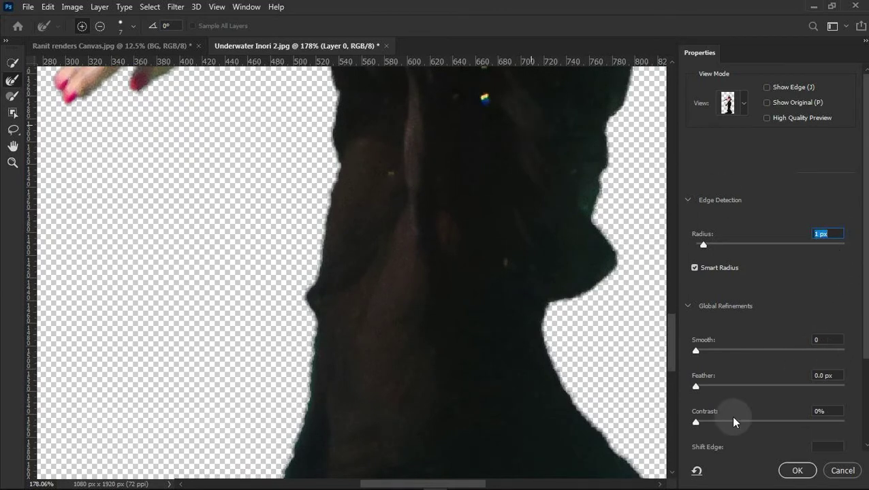
# Set Shift Edge to -18% and raise Contrast to about 32%.
pyautogui.click(827, 411)
pyautogui.write('3')
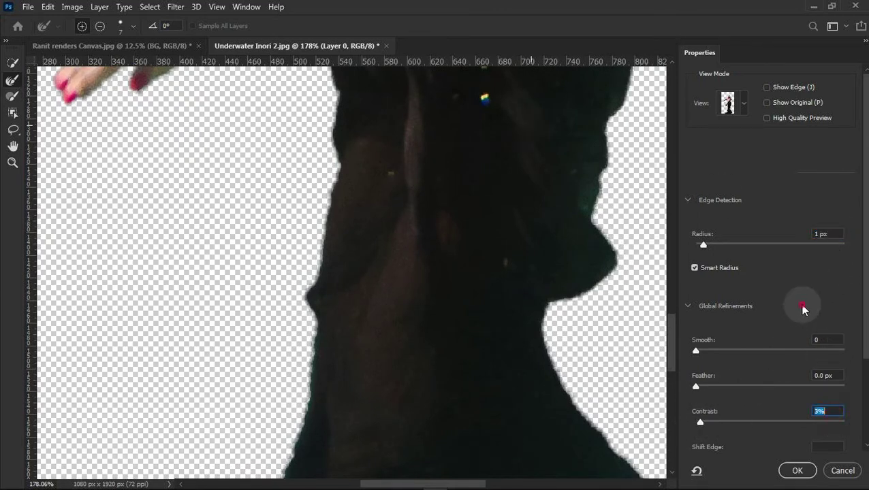
pyautogui.scroll(-3, 841, 339)
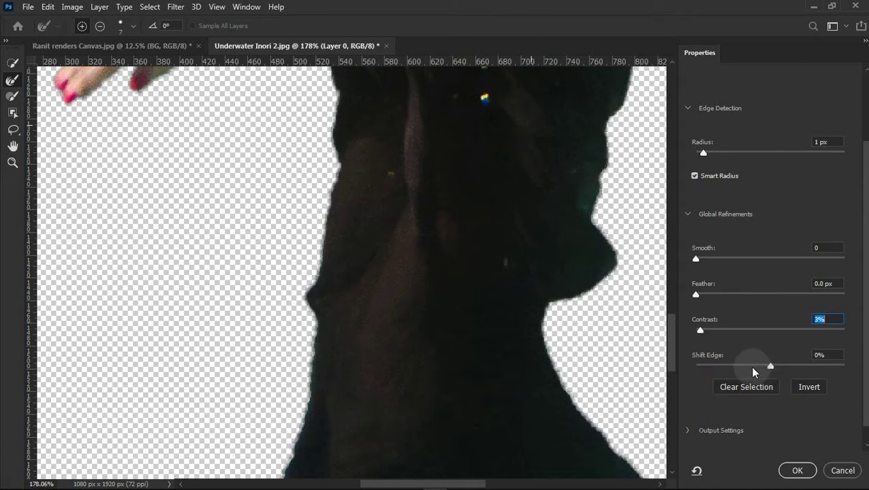
pyautogui.click(825, 355)
pyautogui.moveTo(768, 366)
pyautogui.mouseDown()
pyautogui.moveTo(749, 370)
pyautogui.moveTo(771, 374)
pyautogui.moveTo(757, 375)
pyautogui.mouseUp()
pyautogui.moveTo(383, 236); pyautogui.dragTo(435, 310)
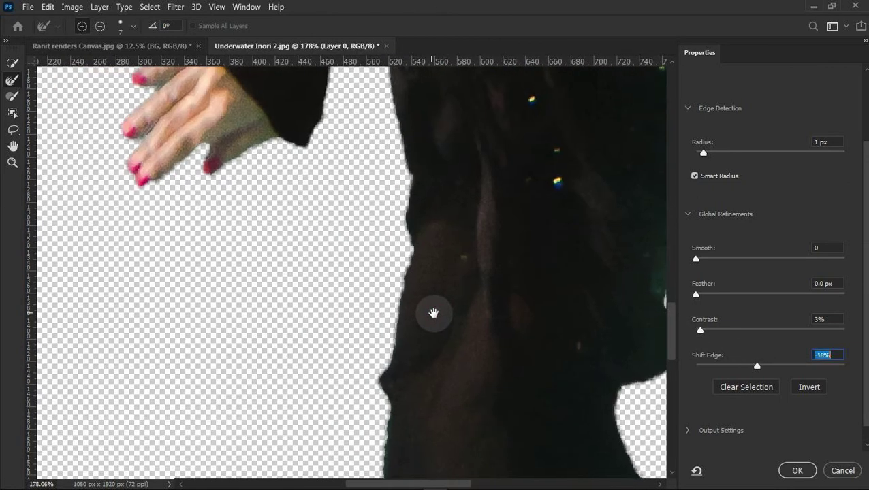
pyautogui.moveTo(700, 330)
pyautogui.mouseDown()
pyautogui.moveTo(762, 332)
pyautogui.moveTo(750, 337)
pyautogui.mouseUp()
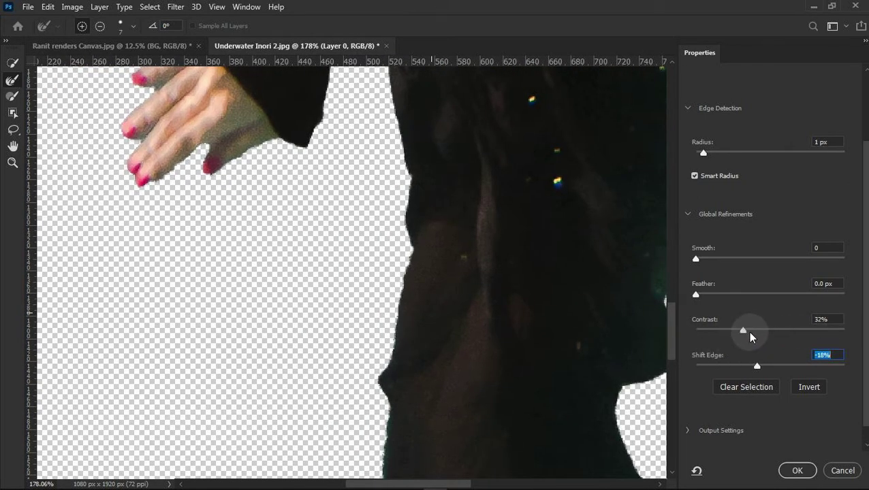
# Apply the refined selection and add a layer mask hiding the photo's background.
pyautogui.click(797, 471)
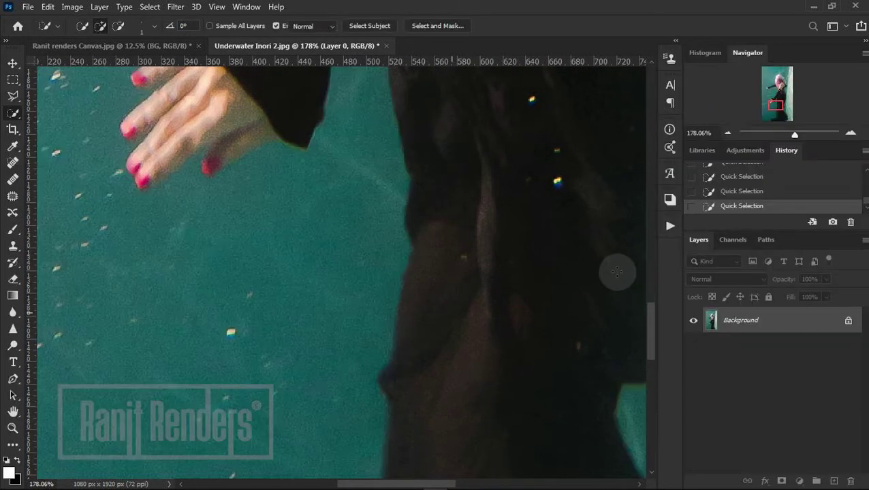
pyautogui.click(727, 132)
pyautogui.click(849, 133)
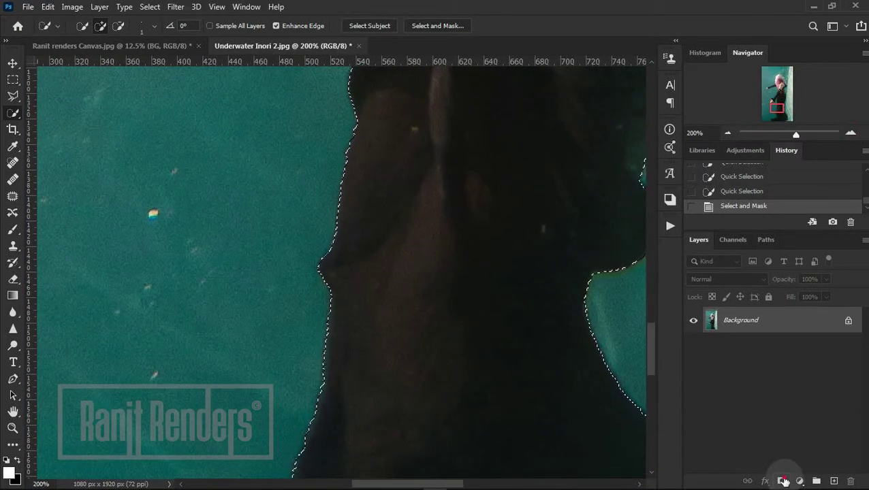
pyautogui.click(783, 480)
# Drag the masked figure onto the Ranit renders Canvas document as a new layer.
pyautogui.click(726, 133)
pyautogui.click(726, 134)
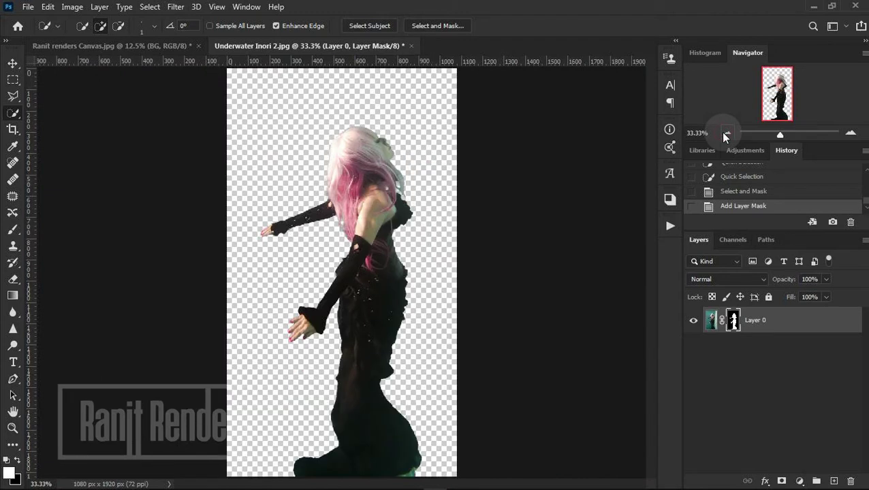
pyautogui.click(726, 134)
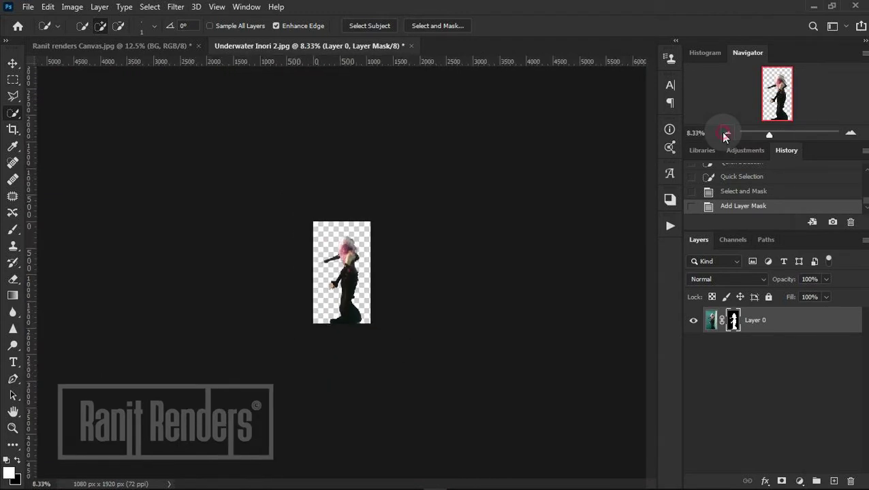
pyautogui.click(851, 134)
pyautogui.click(694, 320)
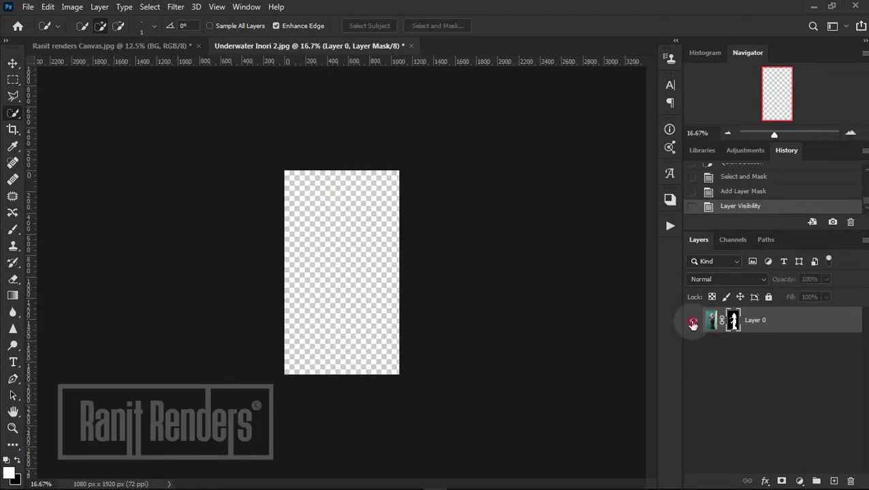
pyautogui.click(13, 64)
pyautogui.moveTo(352, 242)
pyautogui.mouseDown()
pyautogui.moveTo(121, 49)
pyautogui.moveTo(311, 368)
pyautogui.moveTo(236, 332)
pyautogui.moveTo(256, 236)
pyautogui.mouseUp()
# Show the imported figure layer, start a Free Transform on it and cancel without changes.
pyautogui.click(693, 320)
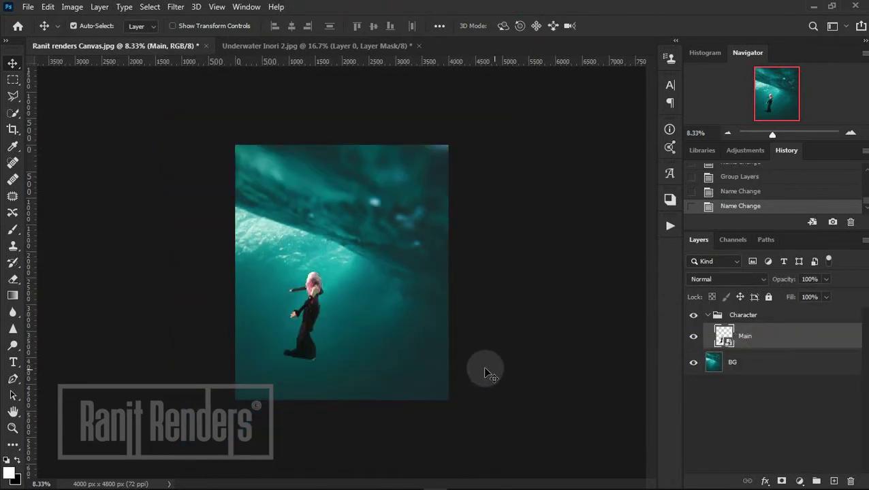
pyautogui.hotkey('ctrl', 't')
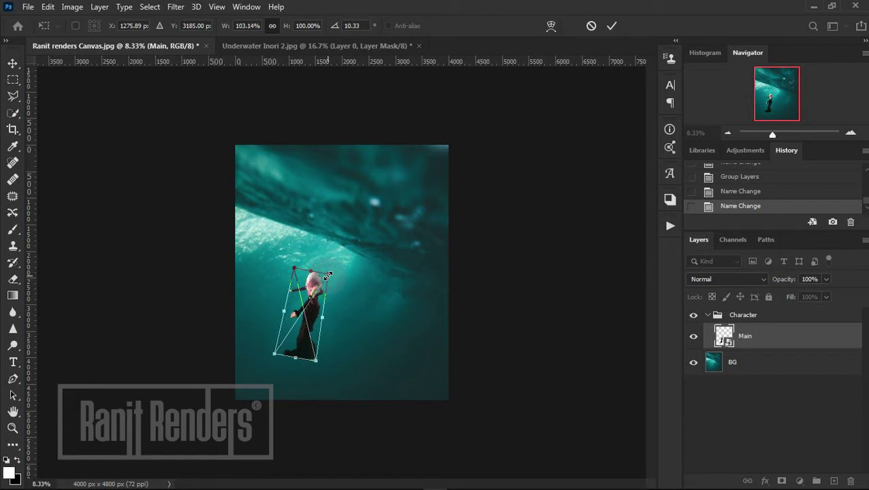
pyautogui.click(591, 26)
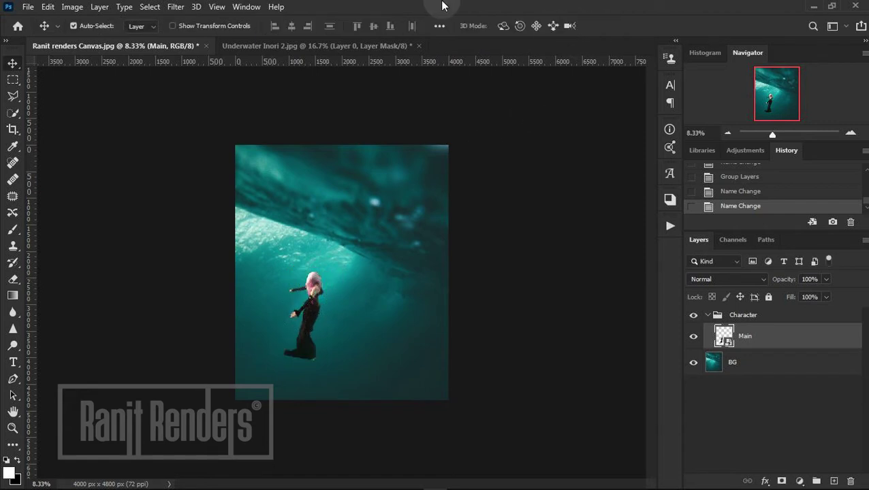
pyautogui.hotkey('ctrl', '-')
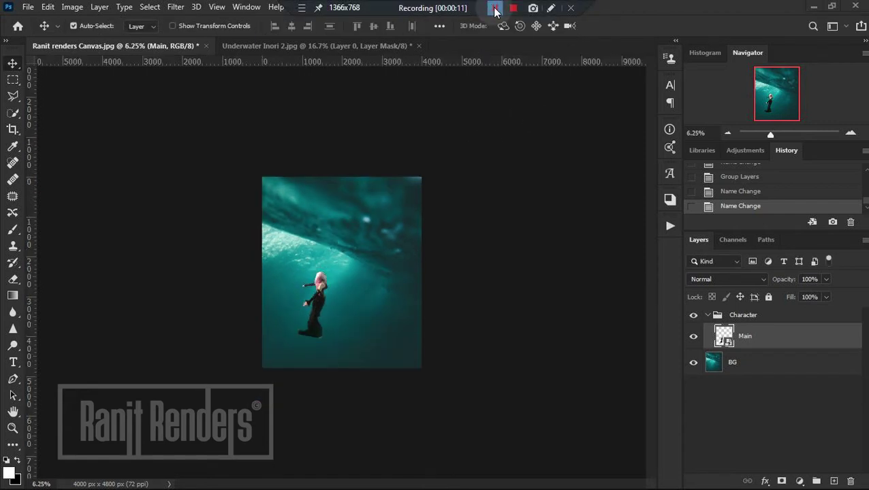
pyautogui.click(850, 133)
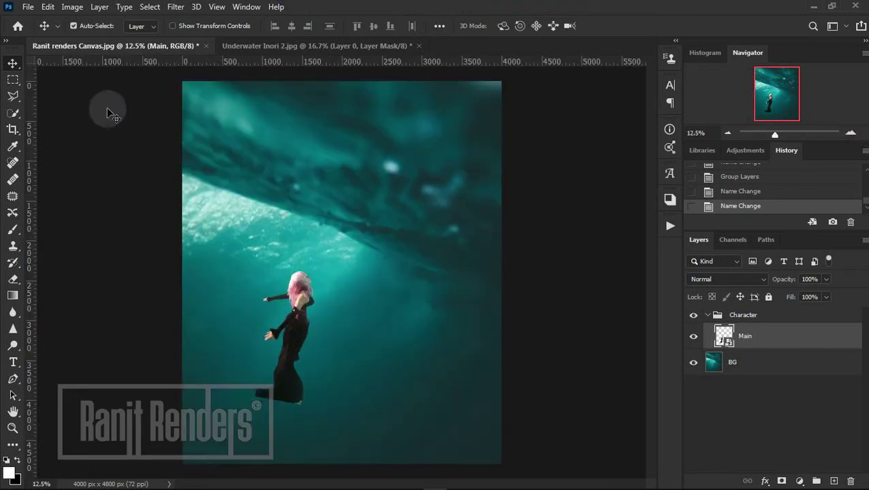
# Try a crop with the Golden Spiral overlay, then cancel it to keep the original canvas.
pyautogui.click(12, 129)
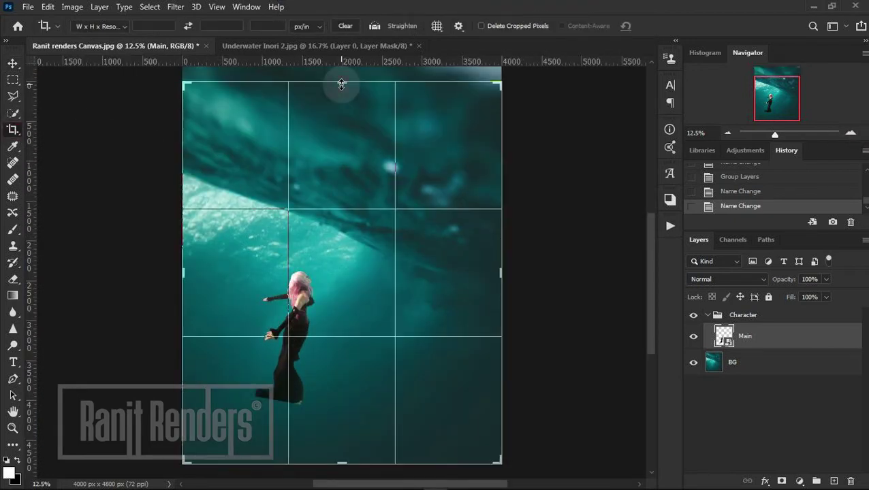
pyautogui.click(436, 26)
pyautogui.click(463, 99)
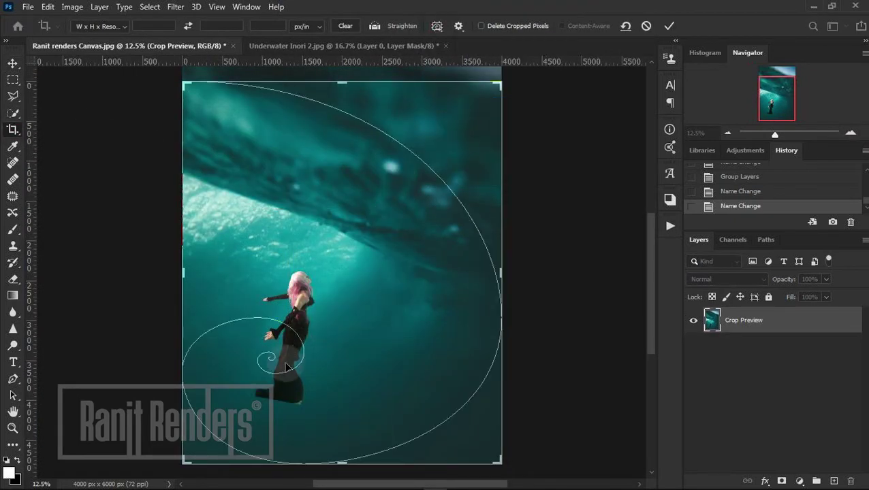
pyautogui.moveTo(30, 312)
pyautogui.mouseDown()
pyautogui.moveTo(284, 82)
pyautogui.moveTo(460, 37)
pyautogui.mouseUp()
pyautogui.click(646, 26)
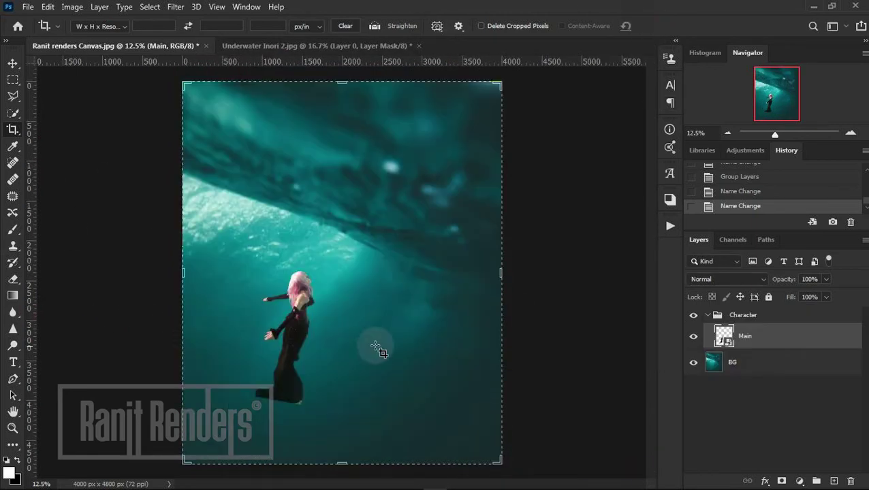
# Test moving the character and background layers, undoing each move via History.
pyautogui.click(12, 63)
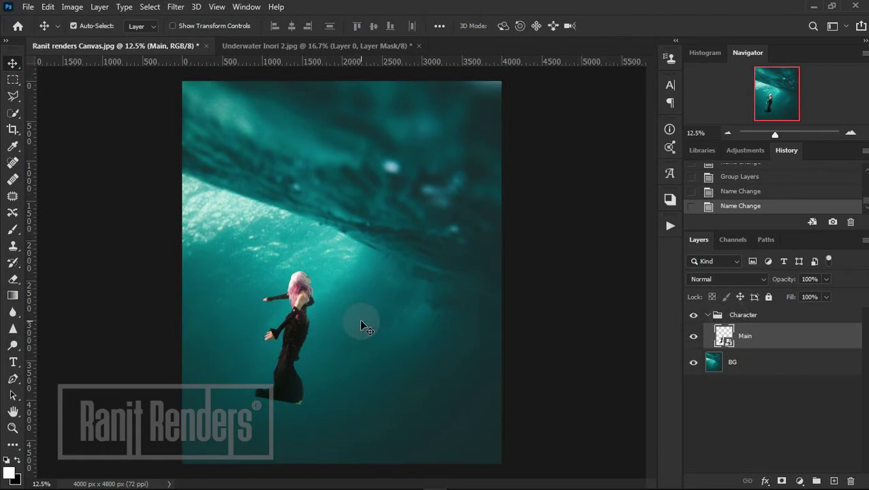
pyautogui.press('Left')
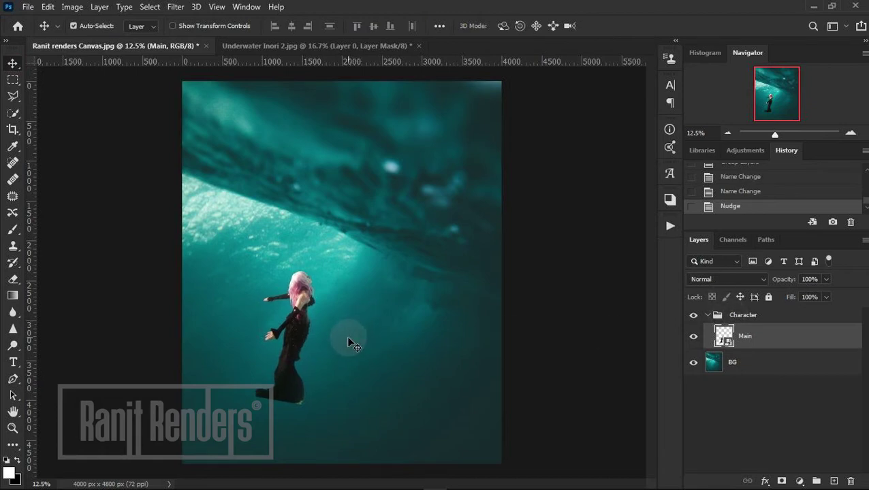
pyautogui.click(850, 133)
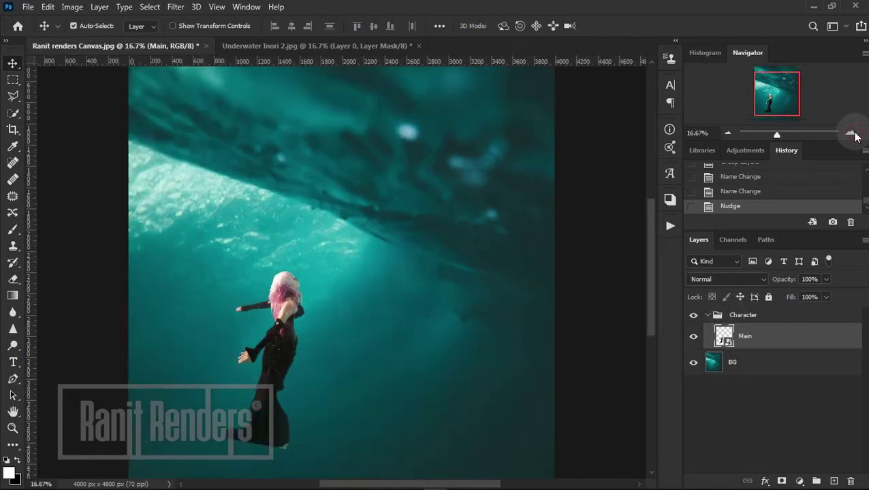
pyautogui.click(727, 133)
pyautogui.click(727, 132)
pyautogui.click(850, 133)
pyautogui.click(851, 134)
pyautogui.scroll(-5, 268, 360)
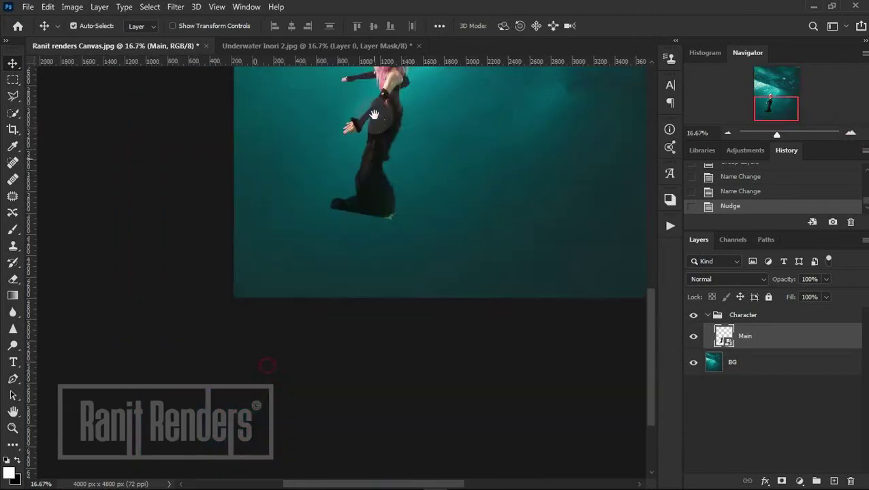
pyautogui.click(850, 133)
pyautogui.moveTo(477, 182); pyautogui.dragTo(443, 227)
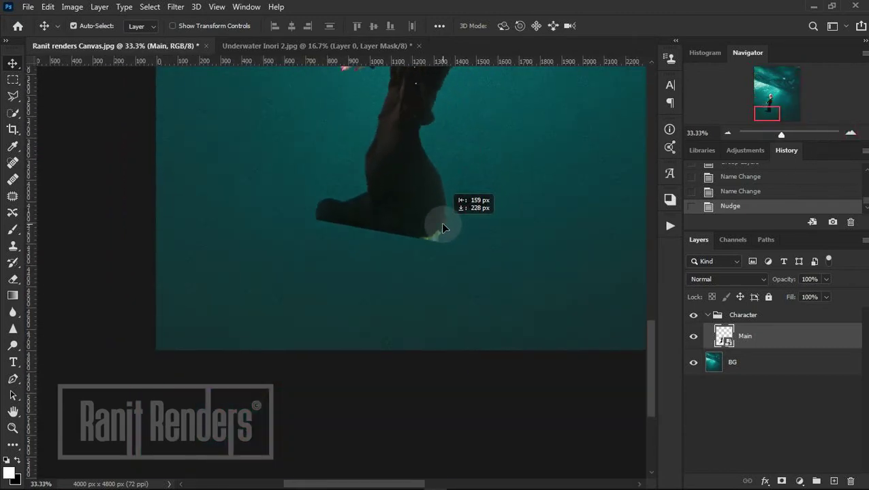
pyautogui.click(745, 193)
pyautogui.click(851, 133)
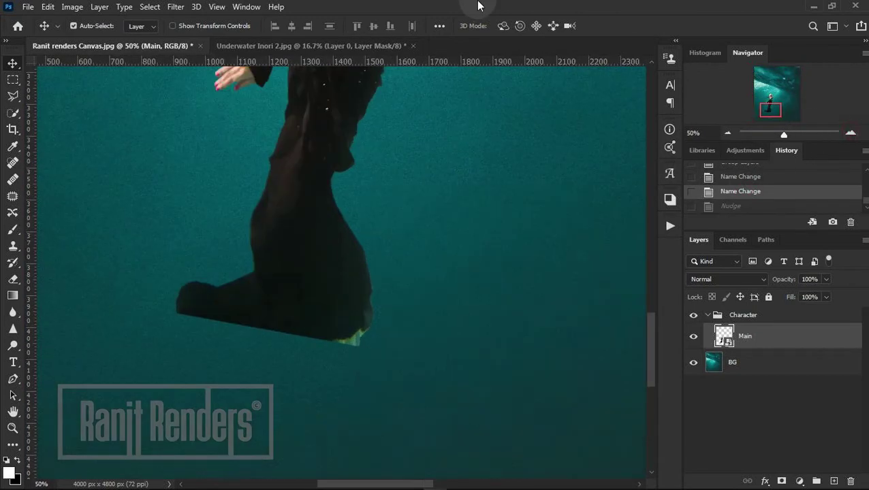
pyautogui.moveTo(488, 143); pyautogui.dragTo(436, 212)
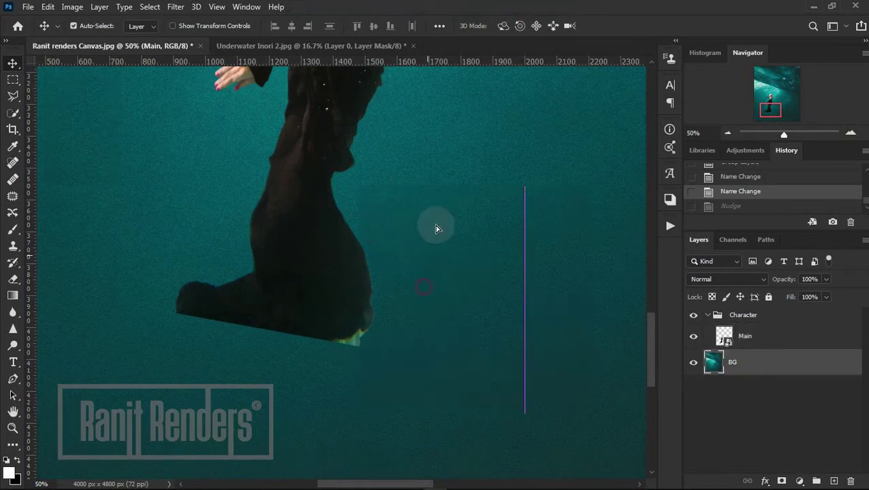
pyautogui.click(741, 192)
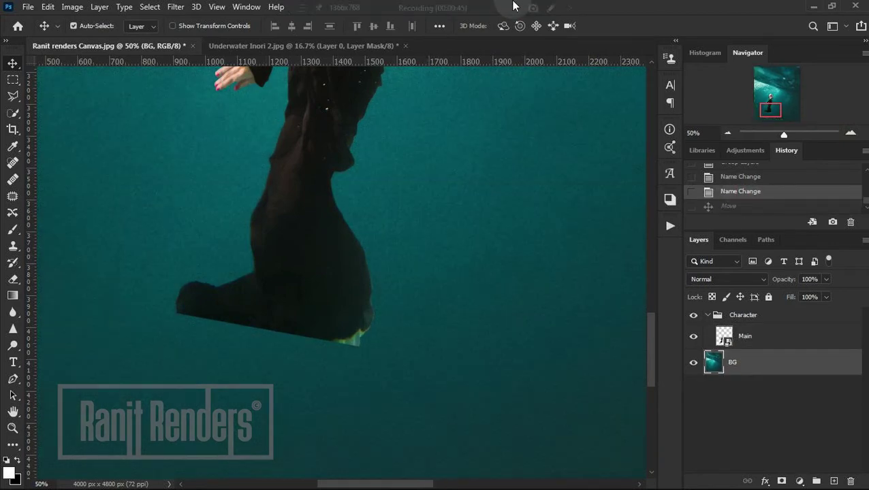
# Zoom in on the dress hem and select the Main layer.
pyautogui.click(851, 133)
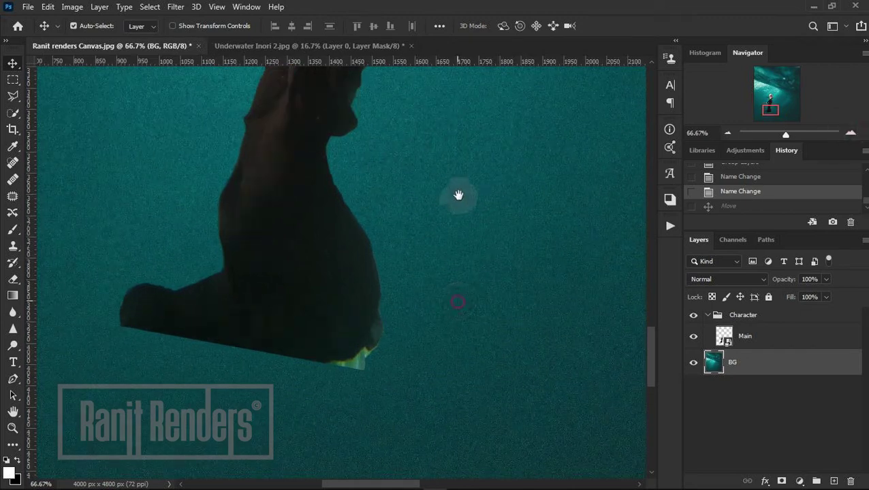
pyautogui.scroll(-3, 457, 194)
pyautogui.click(767, 338)
# Add a white layer mask to Main and paint out the dress's bottom edge in black.
pyautogui.click(782, 482)
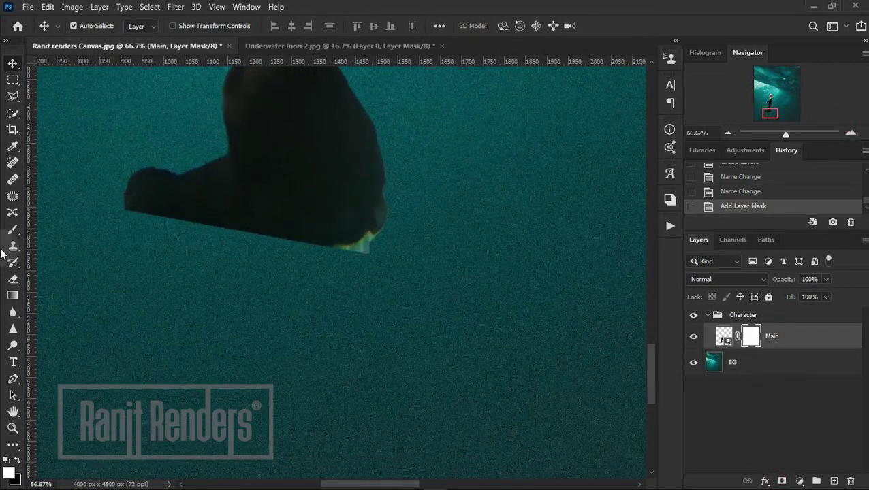
pyautogui.click(12, 229)
pyautogui.click(17, 461)
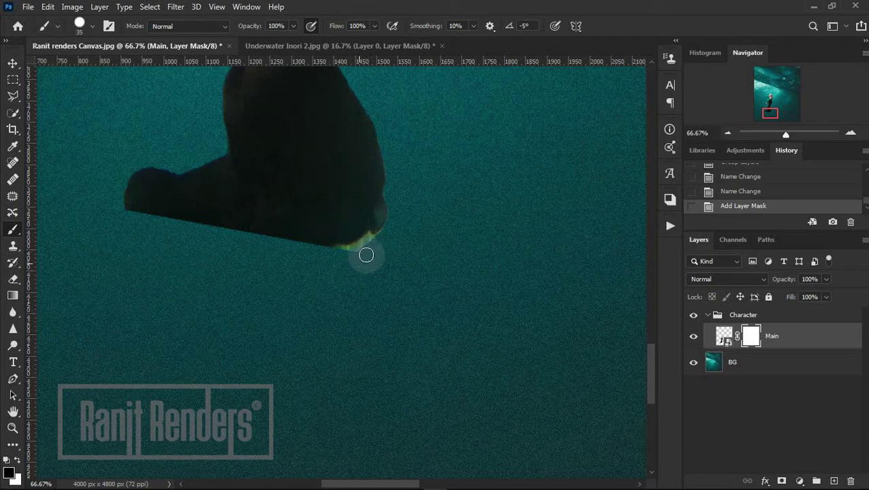
pyautogui.moveTo(365, 255); pyautogui.dragTo(186, 252)
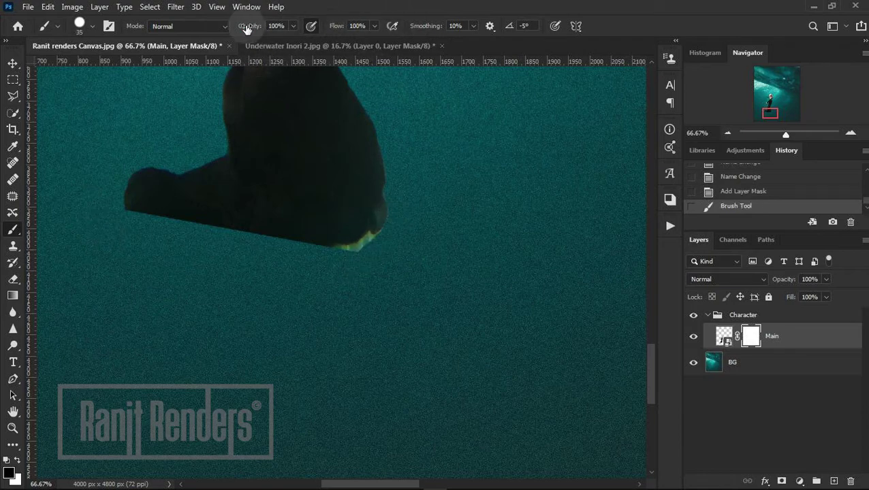
# Soften the brush and mask away the green fringe along the hem at 200% zoom.
pyautogui.click(94, 26)
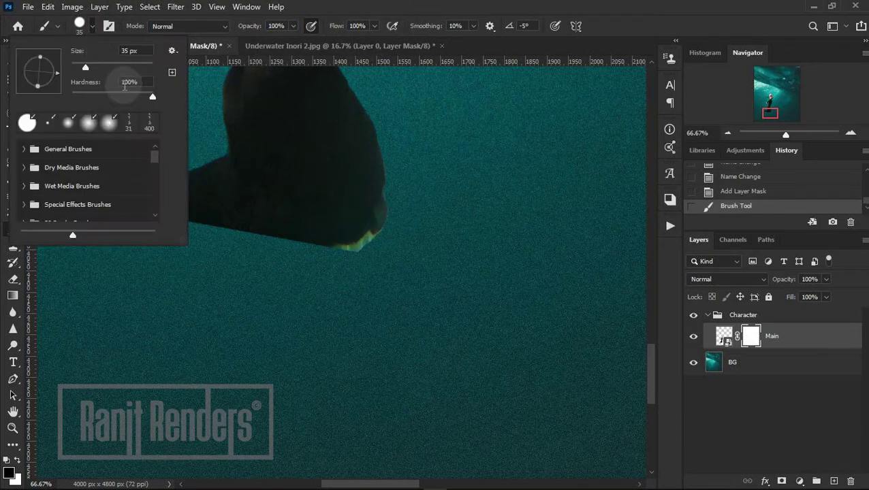
pyautogui.moveTo(129, 102); pyautogui.dragTo(112, 102)
pyautogui.press('Return')
pyautogui.click(375, 269)
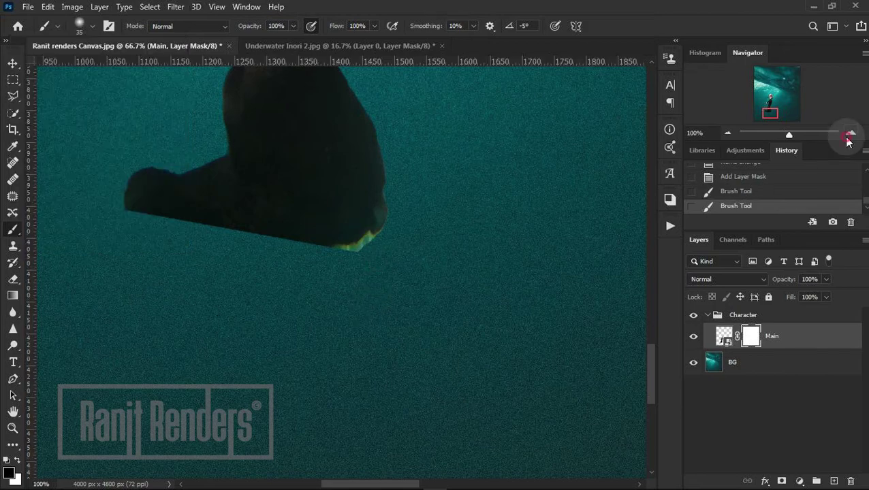
pyautogui.click(850, 134)
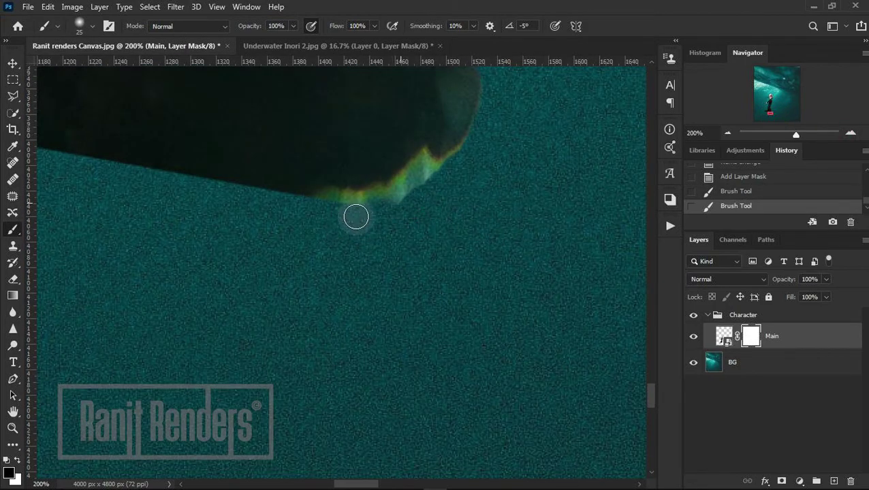
pyautogui.moveTo(356, 216); pyautogui.dragTo(340, 218)
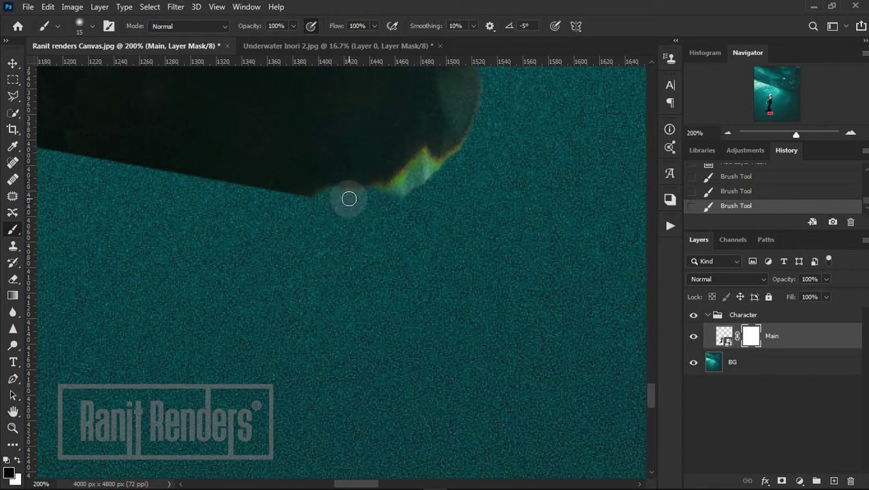
pyautogui.moveTo(349, 198); pyautogui.dragTo(401, 191)
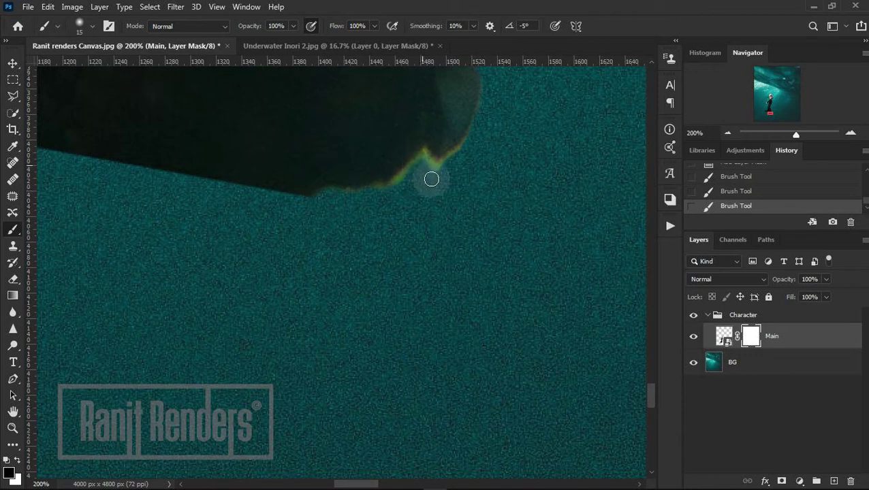
pyautogui.moveTo(455, 163); pyautogui.dragTo(446, 167)
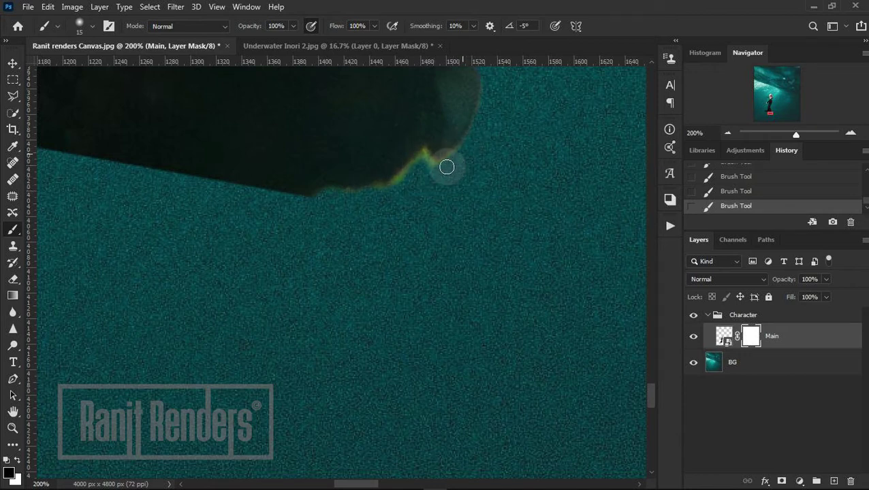
# Draw a closed Pen path around the hem fringe and convert it to a selection.
pyautogui.click(12, 378)
pyautogui.click(471, 124)
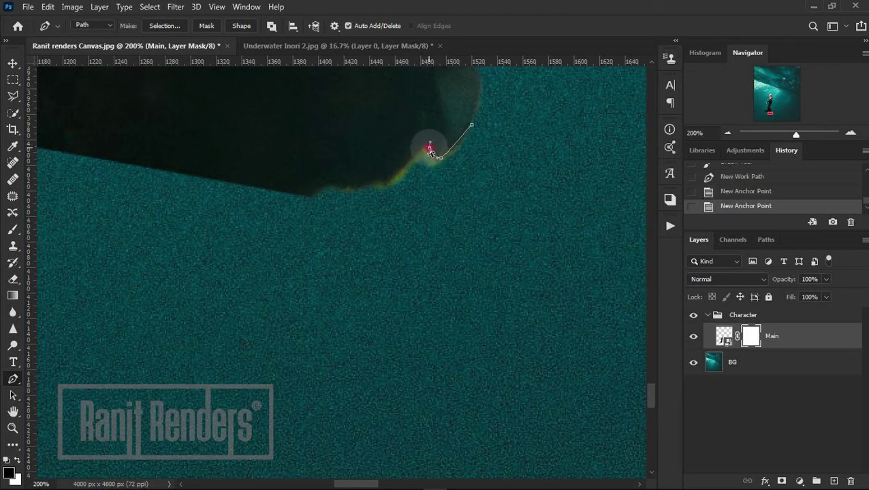
pyautogui.moveTo(427, 148); pyautogui.dragTo(426, 151)
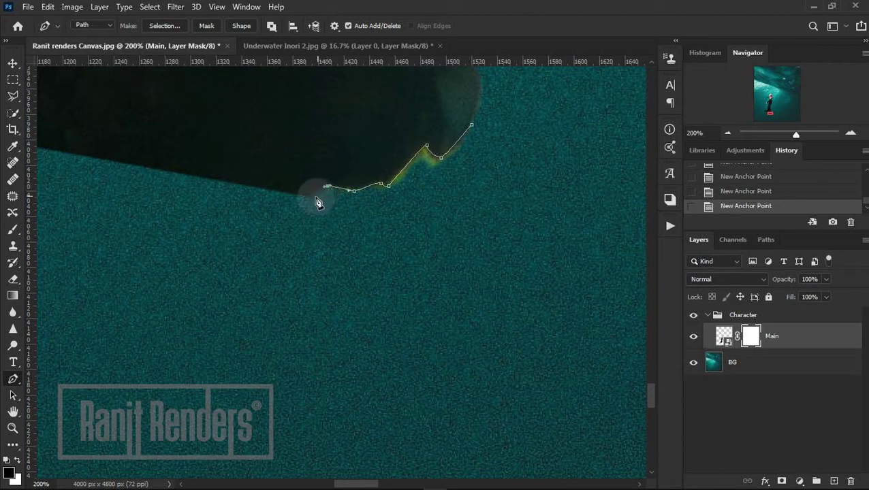
pyautogui.click(314, 197)
pyautogui.click(273, 249)
pyautogui.click(323, 303)
pyautogui.click(420, 309)
pyautogui.click(476, 249)
pyautogui.click(500, 203)
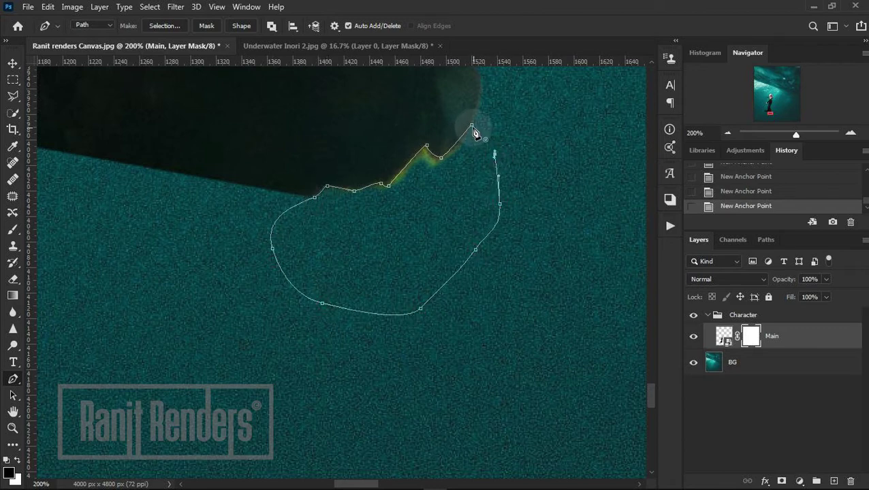
pyautogui.hotkey('ctrl', 'Return')
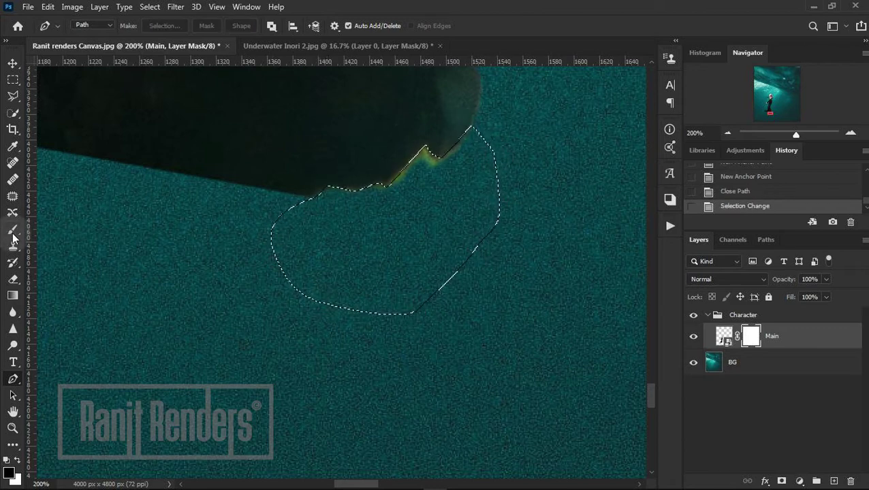
# Paint out the yellow fringe inside the selection, then deselect.
pyautogui.press('b')
pyautogui.moveTo(427, 157); pyautogui.dragTo(482, 129)
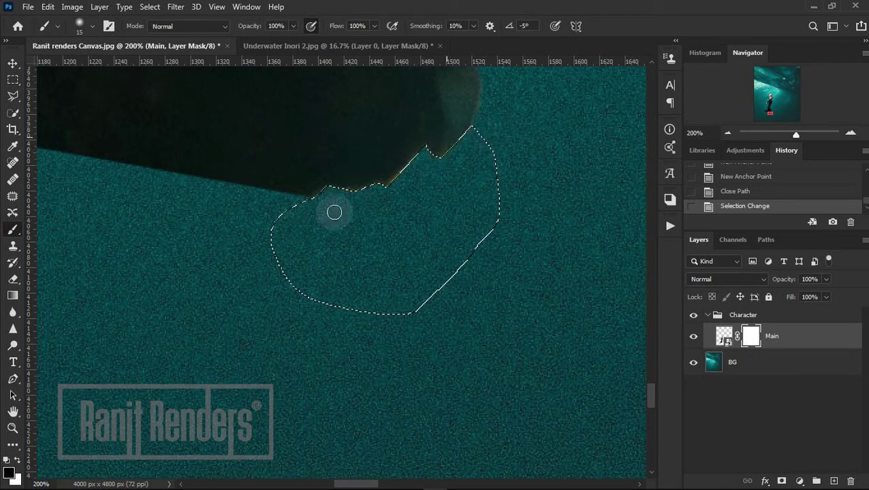
pyautogui.click(13, 64)
pyautogui.hotkey('ctrl', 'd')
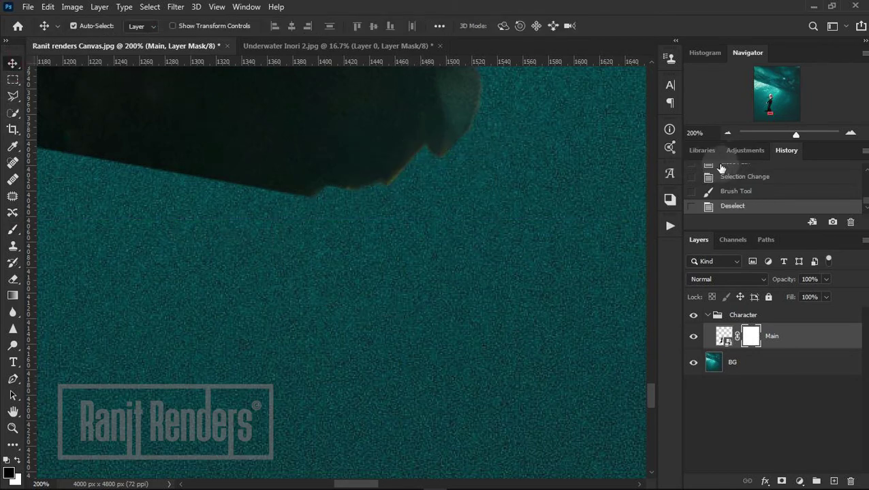
pyautogui.click(726, 133)
# Zoom out to the whole figure and target the Main layer's pixels instead of its mask.
pyautogui.click(849, 131)
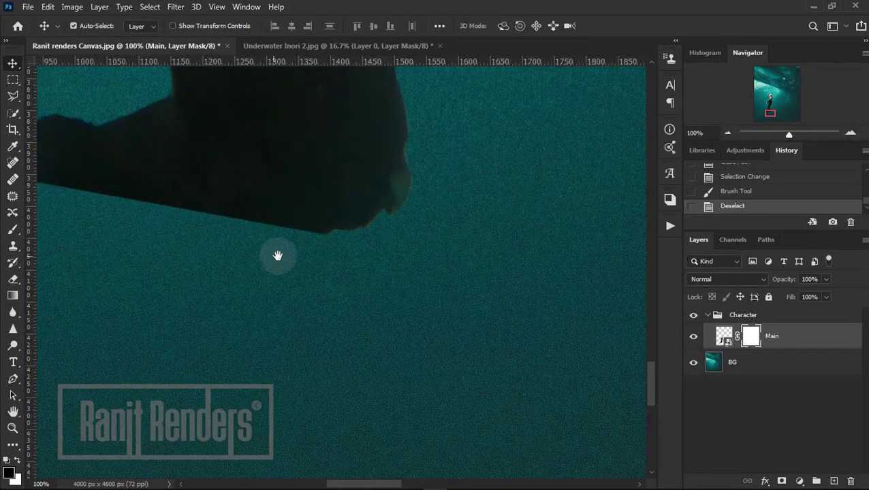
pyautogui.moveTo(277, 252); pyautogui.dragTo(341, 341)
pyautogui.click(727, 133)
pyautogui.click(727, 133)
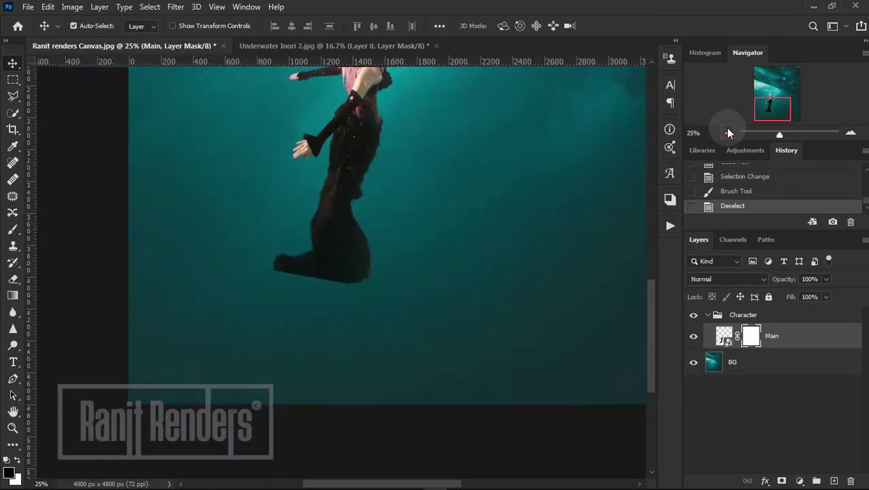
pyautogui.click(728, 134)
pyautogui.click(728, 134)
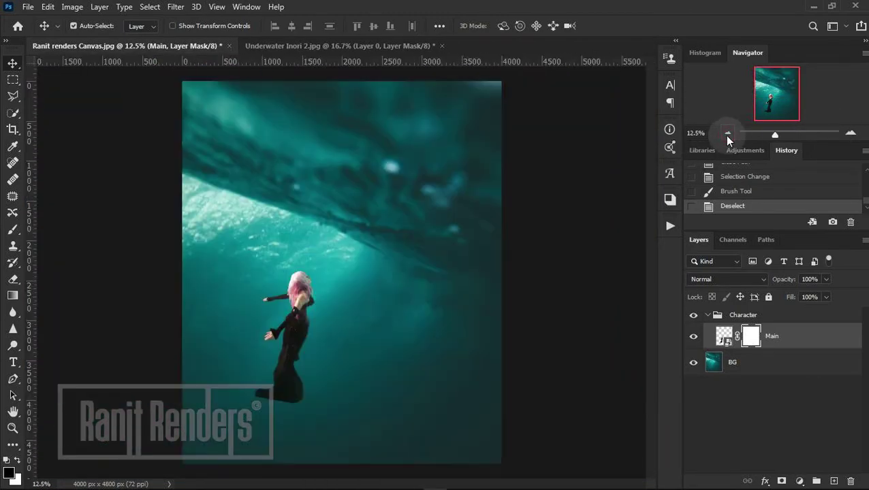
pyautogui.click(724, 335)
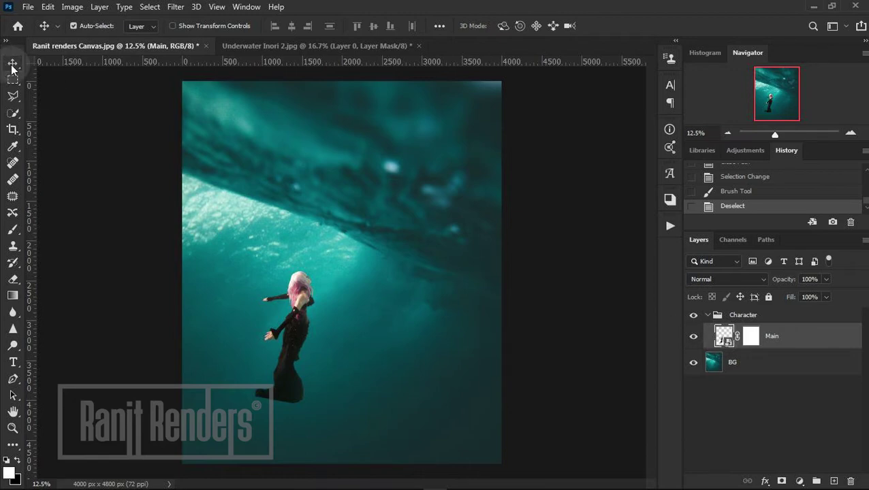
pyautogui.hotkey('ctrl', 't')
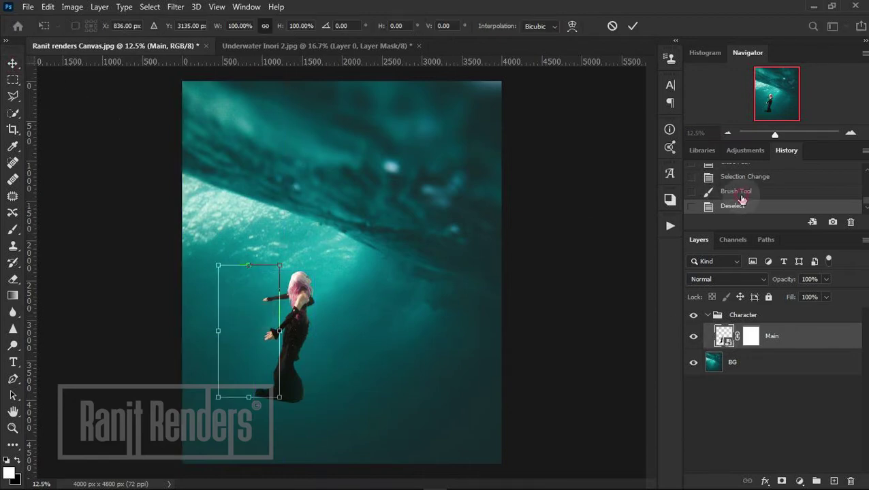
pyautogui.click(612, 26)
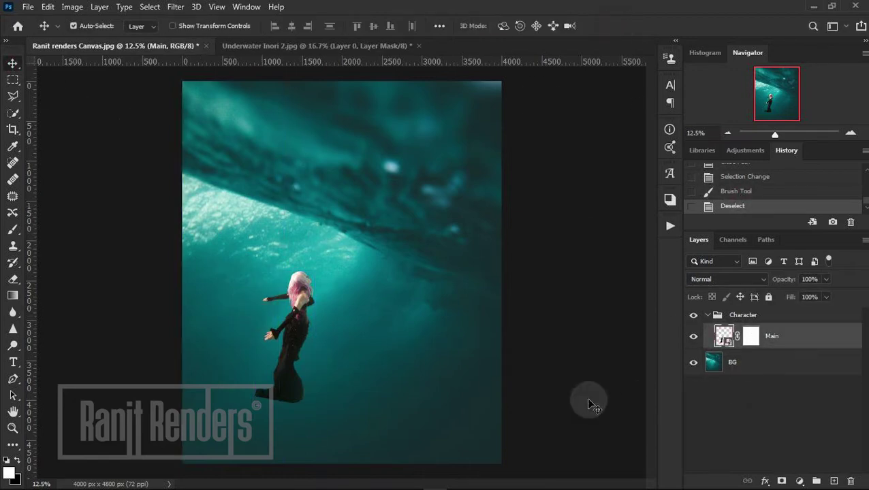
# Apply a Perspective transform to the girl, narrowing the top and skewing the bottom slightly.
pyautogui.hotkey('ctrl', 't')
pyautogui.rightClick(266, 323)
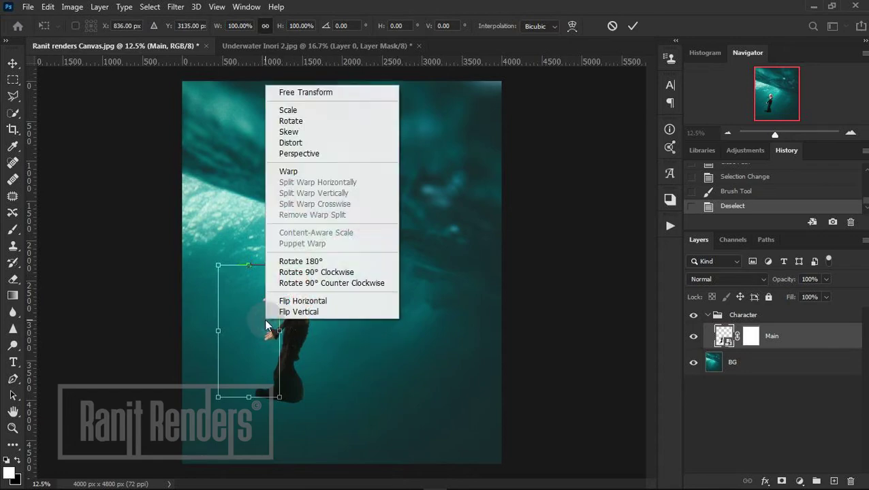
pyautogui.click(309, 153)
pyautogui.moveTo(281, 266)
pyautogui.mouseDown()
pyautogui.moveTo(254, 266)
pyautogui.moveTo(280, 265)
pyautogui.mouseUp()
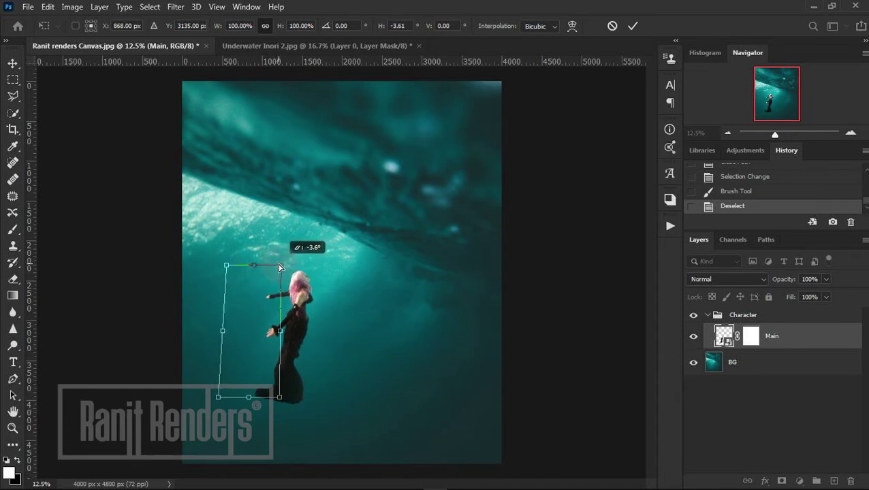
pyautogui.moveTo(279, 397); pyautogui.dragTo(287, 397)
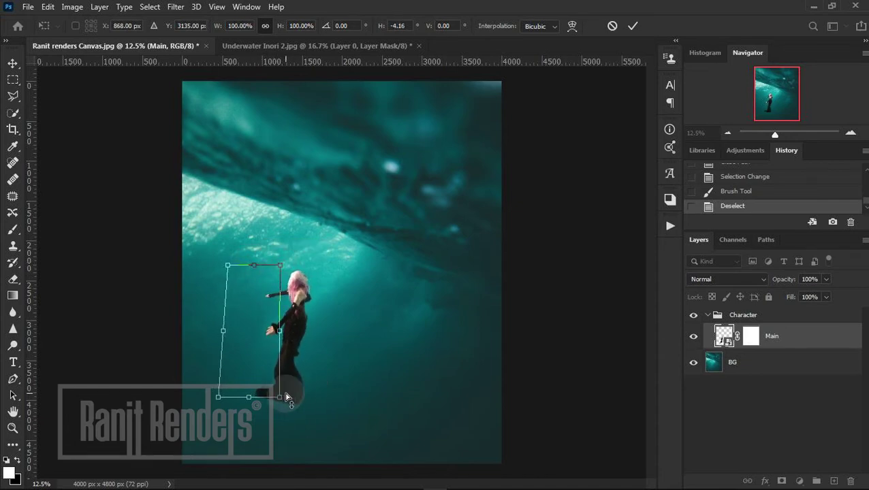
pyautogui.moveTo(282, 267); pyautogui.dragTo(283, 267)
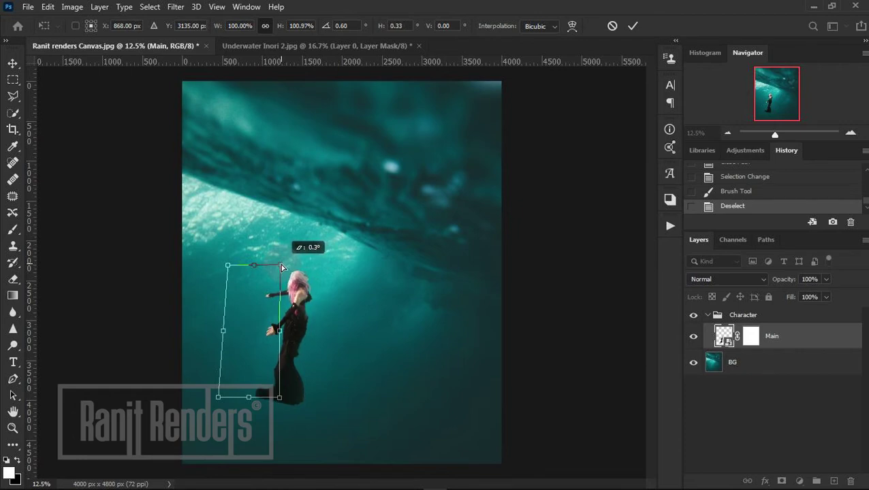
pyautogui.click(633, 26)
pyautogui.click(851, 133)
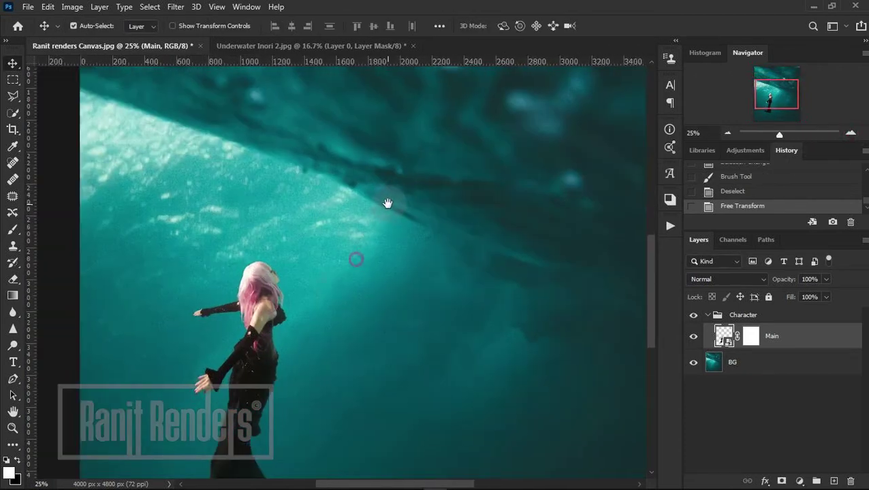
pyautogui.moveTo(354, 258); pyautogui.dragTo(388, 203)
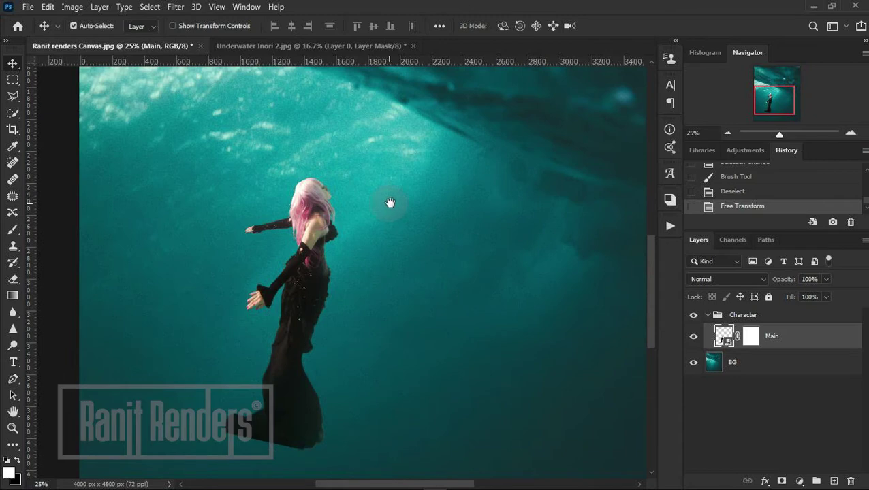
pyautogui.click(727, 133)
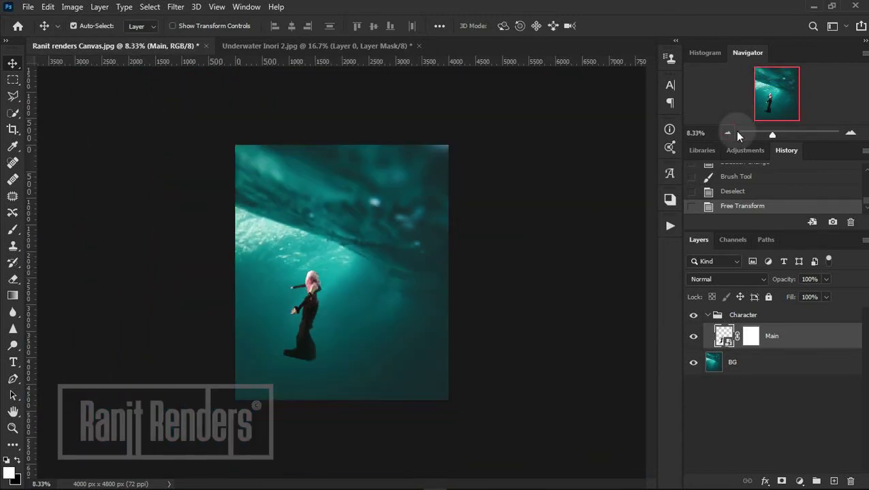
pyautogui.click(850, 133)
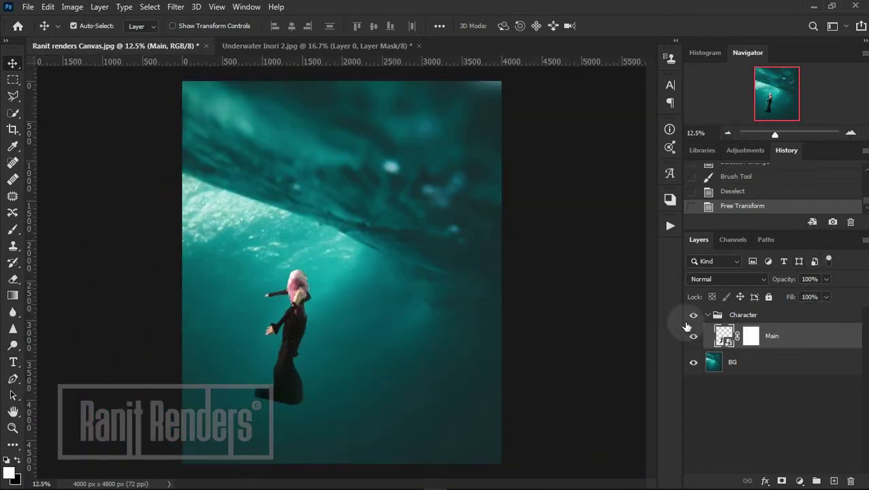
# Rotate the girl diagonally, shrink her slightly, nudge her right, then rotate back about 3.7 degrees.
pyautogui.hotkey('ctrl', 't')
pyautogui.moveTo(345, 248); pyautogui.dragTo(388, 286)
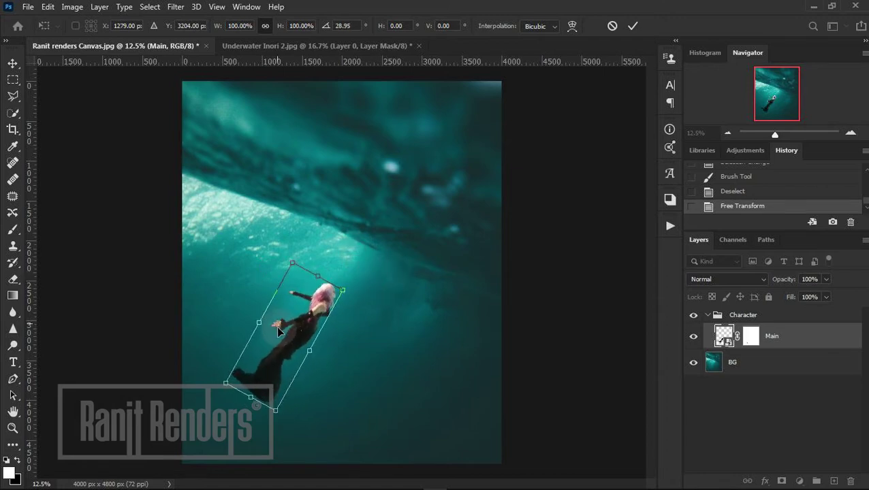
pyautogui.moveTo(300, 313); pyautogui.dragTo(310, 300)
pyautogui.moveTo(349, 279); pyautogui.dragTo(351, 271)
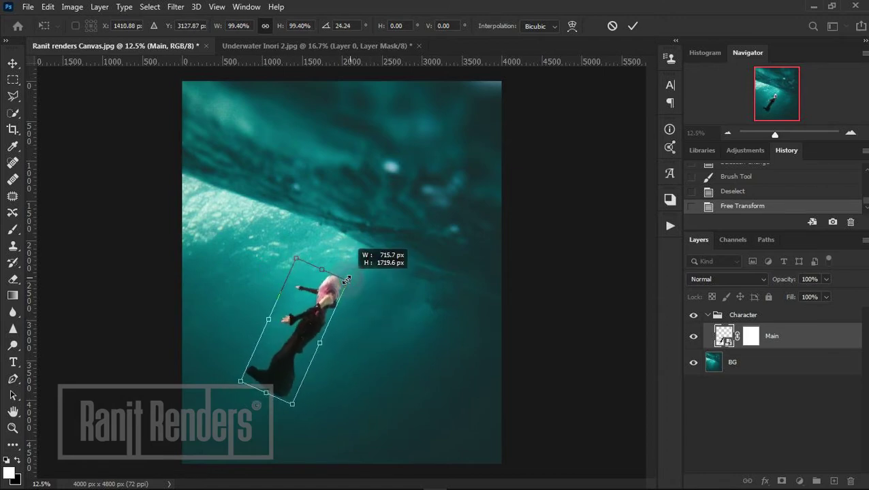
pyautogui.press('Return')
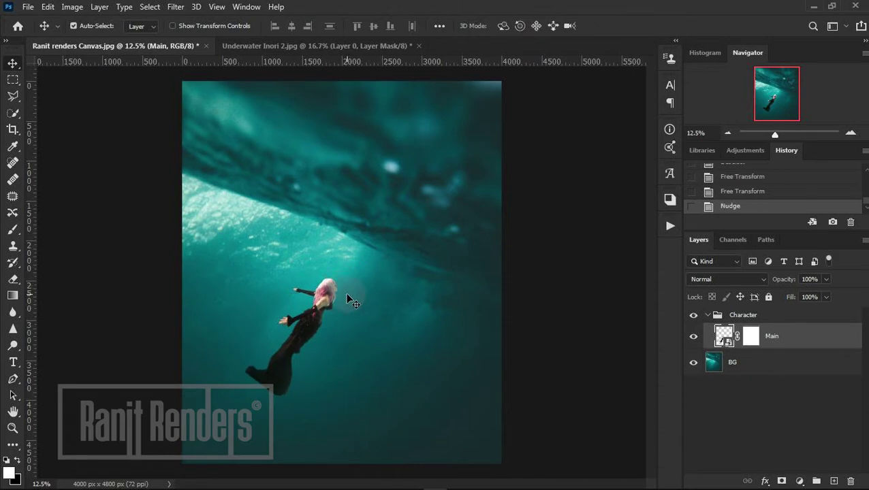
pyautogui.hotkey('shift', 'Right')
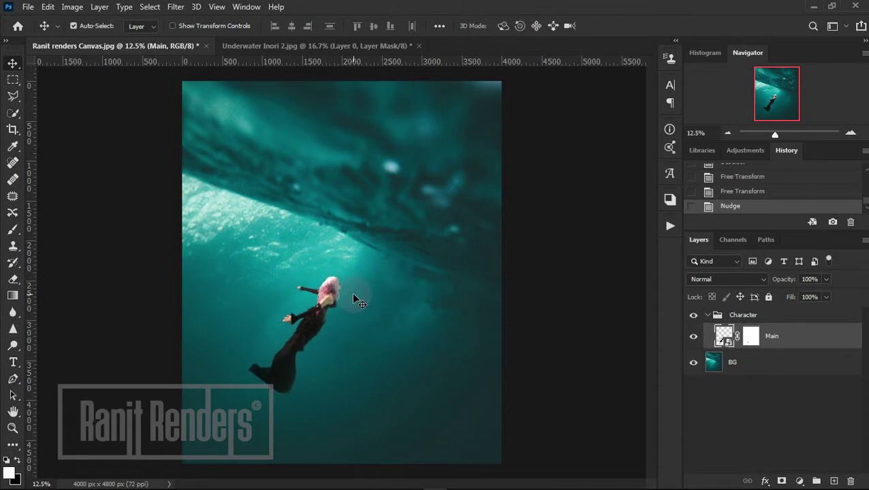
pyautogui.hotkey('ctrl', 't')
pyautogui.moveTo(359, 291); pyautogui.dragTo(364, 280)
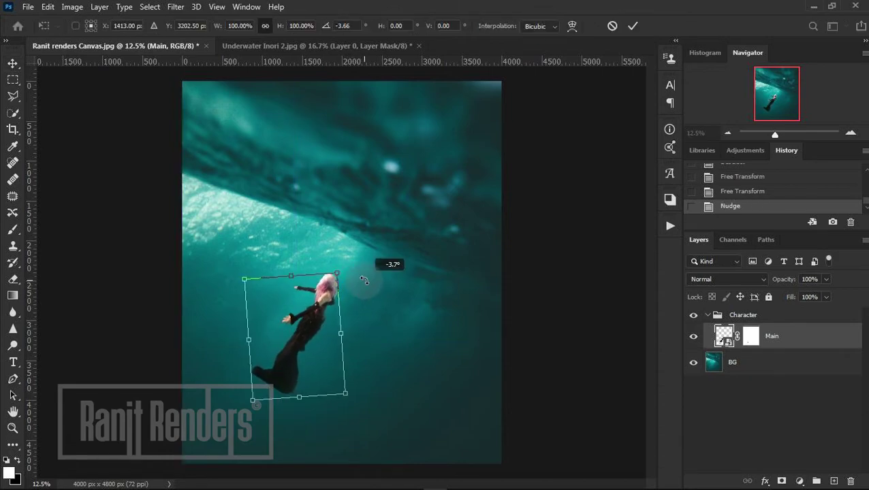
pyautogui.press('Return')
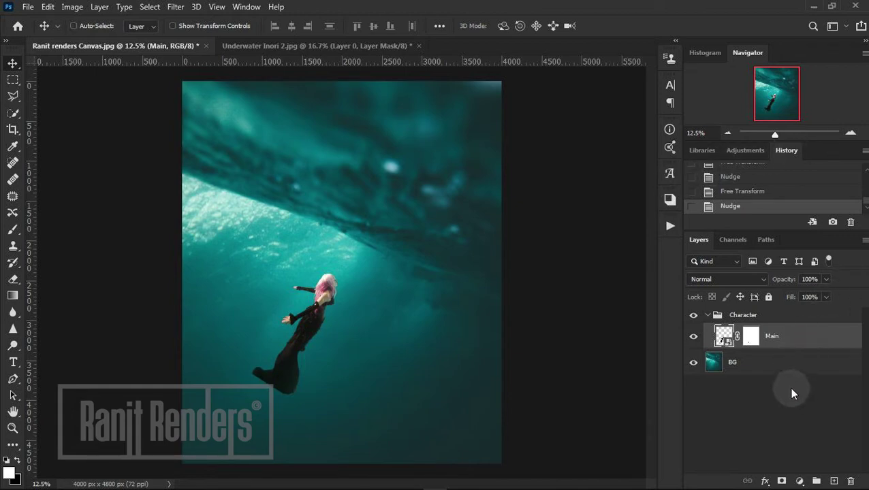
# Duplicate the Main layer into a copy named 'trail'.
pyautogui.hotkey('ctrl', 'j')
pyautogui.write('tra')
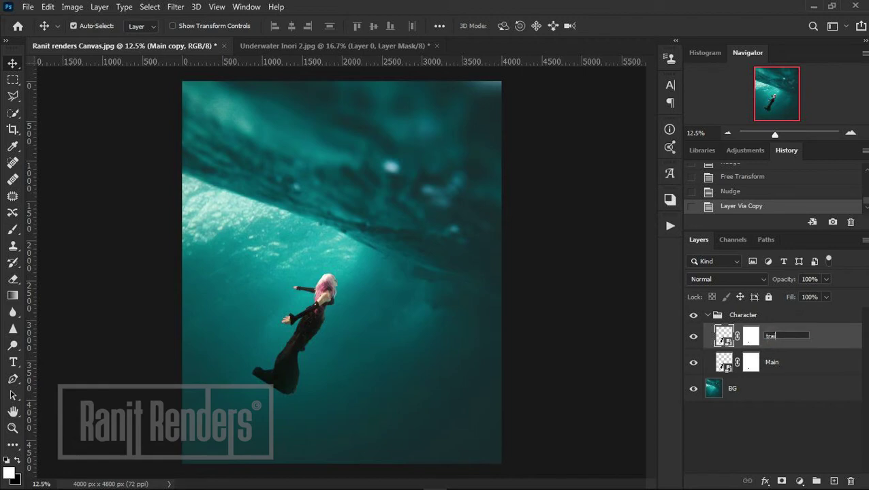
pyautogui.write('il')
pyautogui.press('Return')
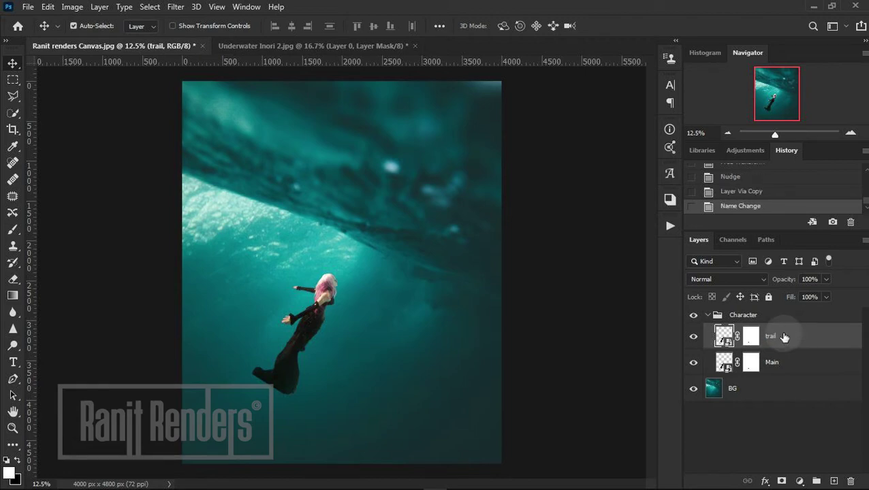
# In Liquify, Forward Warp the dress hem down-left into a trailing point with brush size 400.
pyautogui.click(172, 7)
pyautogui.click(211, 111)
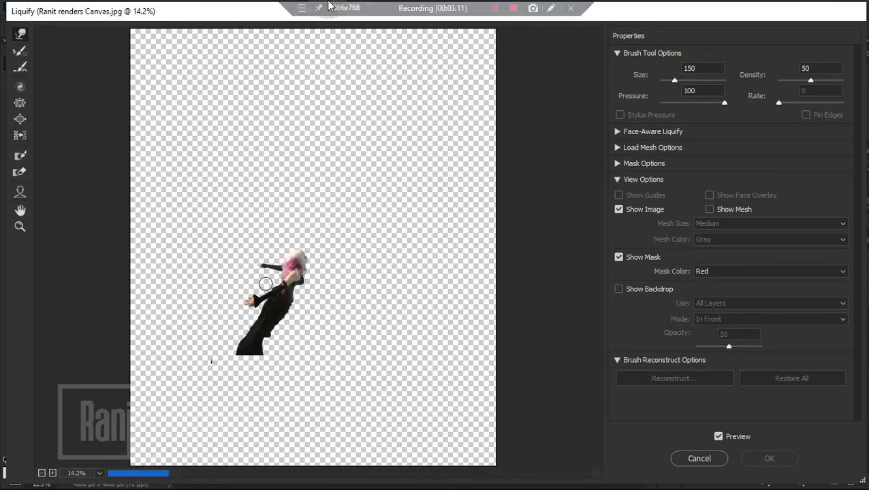
pyautogui.hotkey('ctrl', '+')
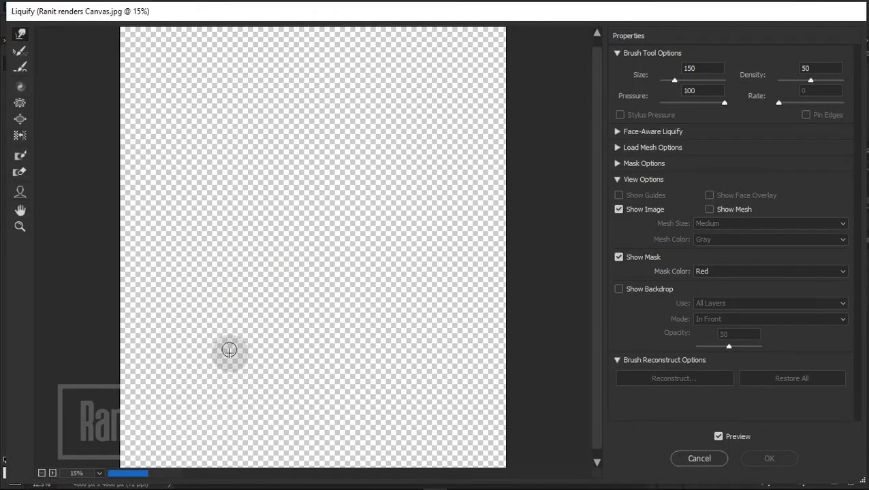
pyautogui.keyDown('alt'); pyautogui.scroll(1, 188, 329); pyautogui.keyUp('alt')
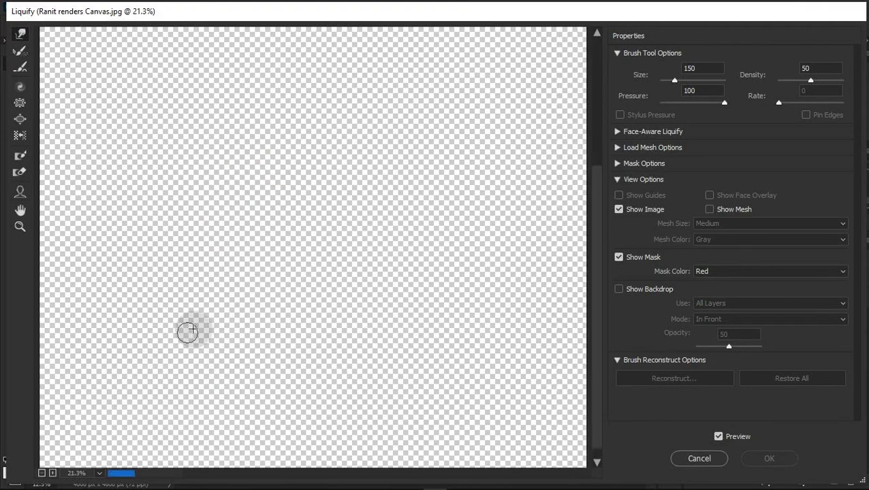
pyautogui.keyDown('alt'); pyautogui.scroll(1, 156, 300); pyautogui.keyUp('alt')
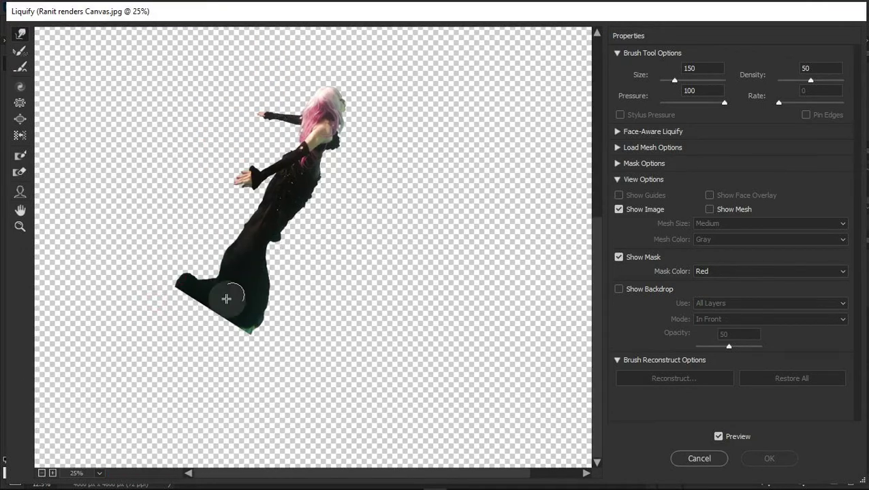
pyautogui.keyDown('alt'); pyautogui.scroll(1, 180, 293); pyautogui.keyUp('alt')
pyautogui.keyDown('alt'); pyautogui.scroll(-1, 238, 248); pyautogui.keyUp('alt')
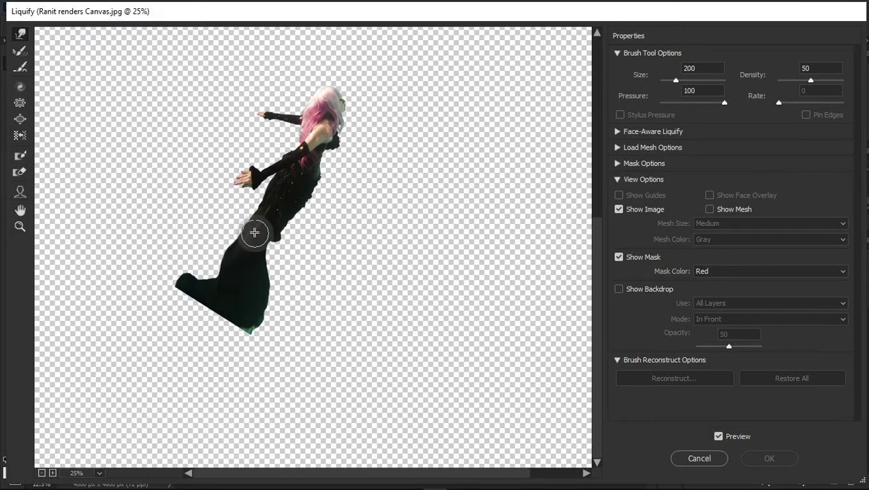
pyautogui.moveTo(254, 233)
pyautogui.mouseDown()
pyautogui.moveTo(217, 266)
pyautogui.moveTo(144, 302)
pyautogui.mouseUp()
pyautogui.press(']')
pyautogui.press(']')
pyautogui.press(']')
pyautogui.moveTo(225, 263); pyautogui.dragTo(99, 322)
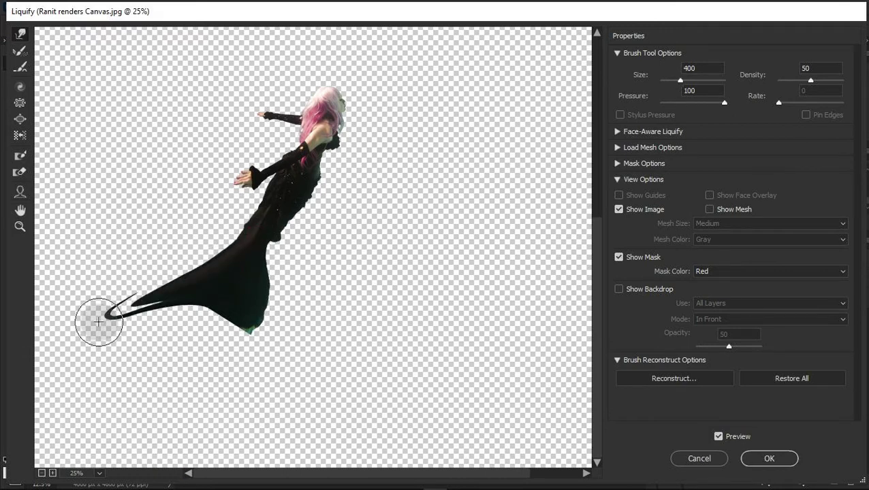
pyautogui.moveTo(184, 290); pyautogui.dragTo(128, 347)
# Stretch and widen the lower dress downward, filling gaps along the hem and smoothing folds.
pyautogui.moveTo(252, 252); pyautogui.dragTo(236, 353)
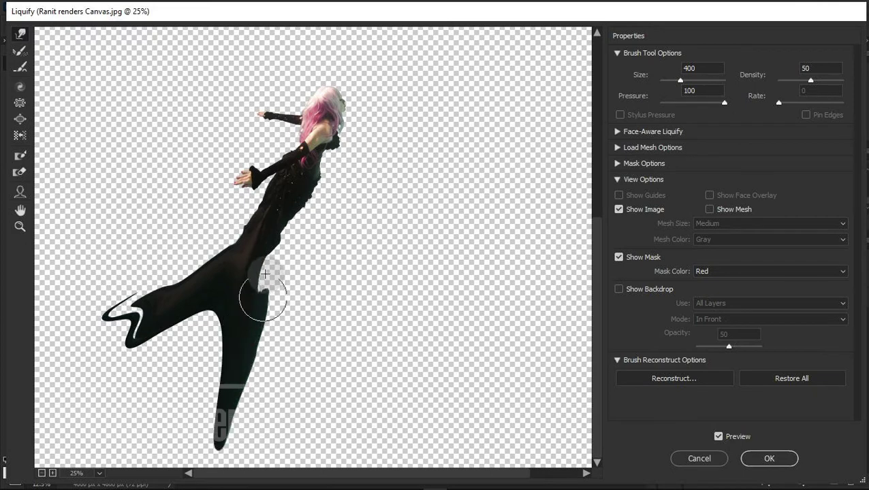
pyautogui.moveTo(262, 258); pyautogui.dragTo(247, 443)
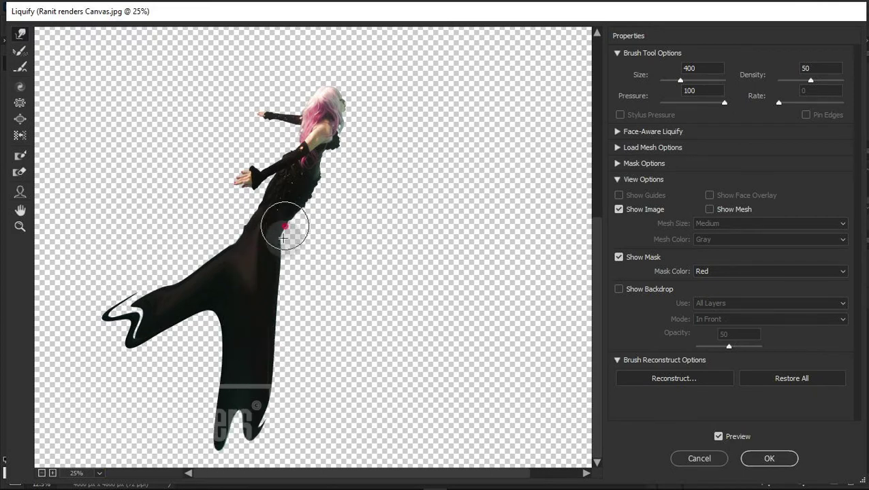
pyautogui.moveTo(283, 239); pyautogui.dragTo(271, 419)
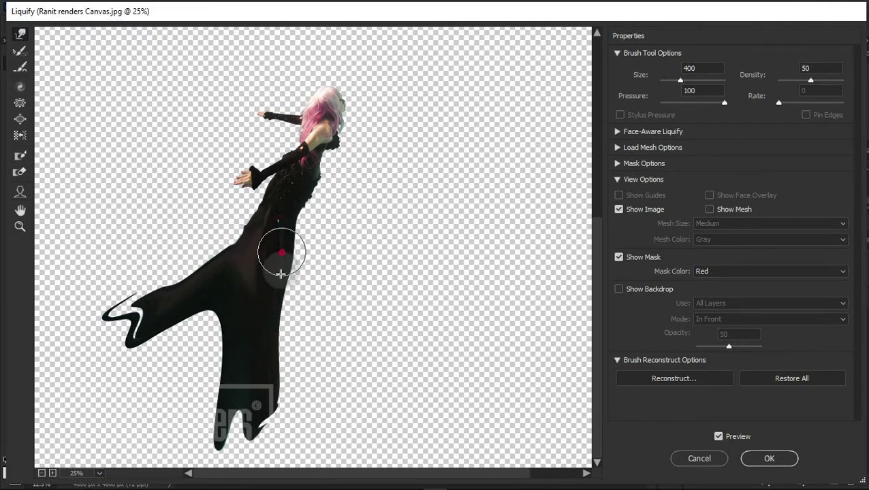
pyautogui.moveTo(281, 274)
pyautogui.mouseDown()
pyautogui.moveTo(287, 355)
pyautogui.moveTo(271, 437)
pyautogui.mouseUp()
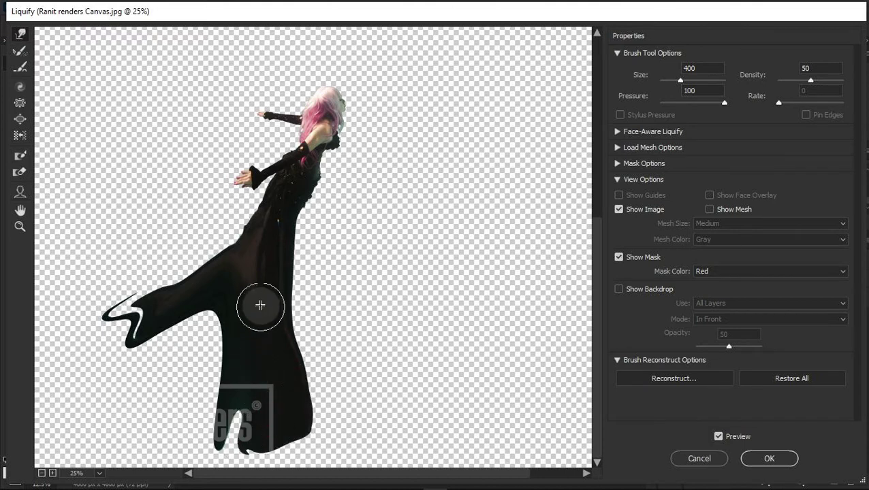
pyautogui.moveTo(260, 305)
pyautogui.mouseDown()
pyautogui.moveTo(119, 395)
pyautogui.moveTo(184, 332)
pyautogui.moveTo(220, 262)
pyautogui.moveTo(199, 271)
pyautogui.moveTo(219, 246)
pyautogui.moveTo(88, 300)
pyautogui.moveTo(155, 280)
pyautogui.moveTo(112, 301)
pyautogui.moveTo(142, 304)
pyautogui.moveTo(143, 329)
pyautogui.moveTo(118, 316)
pyautogui.moveTo(225, 258)
pyautogui.moveTo(48, 306)
pyautogui.moveTo(78, 403)
pyautogui.moveTo(33, 441)
pyautogui.moveTo(221, 357)
pyautogui.moveTo(275, 225)
pyautogui.moveTo(292, 385)
pyautogui.moveTo(287, 258)
pyautogui.moveTo(316, 442)
pyautogui.moveTo(277, 281)
pyautogui.moveTo(256, 277)
pyautogui.moveTo(271, 252)
pyautogui.moveTo(240, 254)
pyautogui.moveTo(270, 295)
pyautogui.moveTo(291, 264)
pyautogui.moveTo(298, 407)
pyautogui.mouseUp()
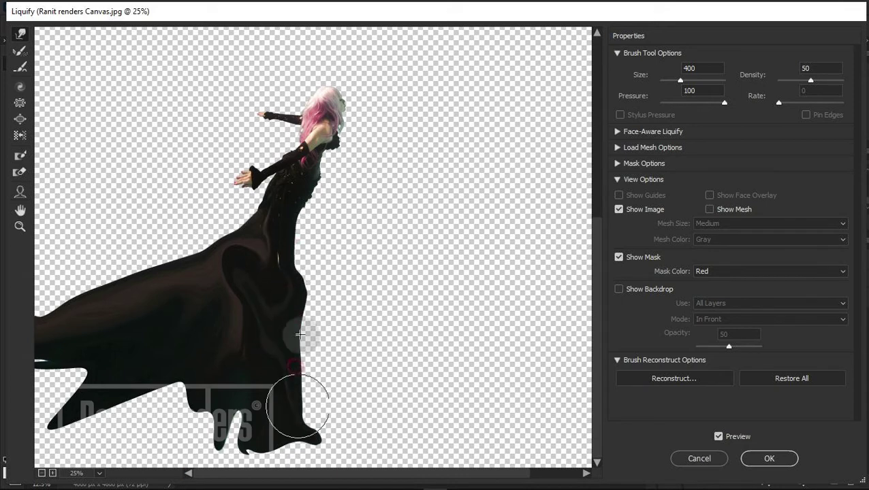
pyautogui.moveTo(300, 335)
pyautogui.mouseDown()
pyautogui.moveTo(282, 242)
pyautogui.moveTo(243, 239)
pyautogui.moveTo(253, 225)
pyautogui.moveTo(58, 281)
pyautogui.moveTo(53, 297)
pyautogui.moveTo(151, 335)
pyautogui.moveTo(94, 358)
pyautogui.moveTo(42, 355)
pyautogui.moveTo(68, 436)
pyautogui.moveTo(39, 466)
pyautogui.moveTo(192, 414)
pyautogui.moveTo(211, 449)
pyautogui.moveTo(249, 375)
pyautogui.moveTo(310, 463)
pyautogui.moveTo(293, 405)
pyautogui.moveTo(337, 456)
pyautogui.mouseUp()
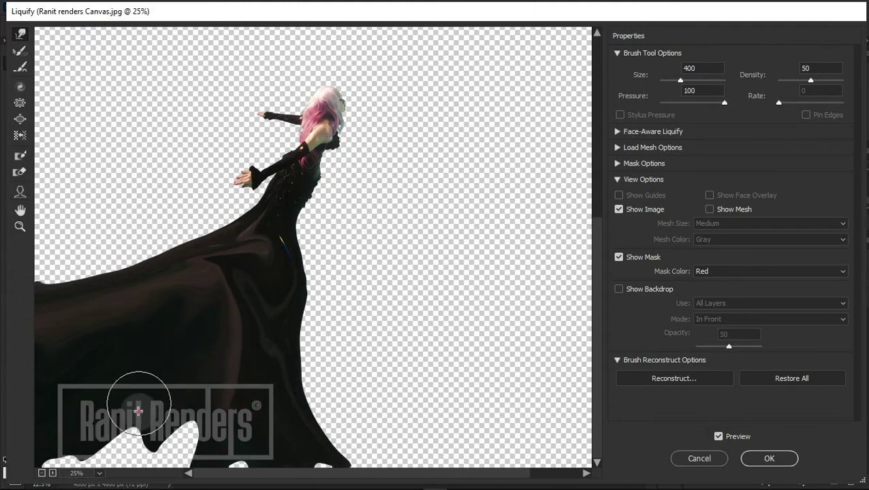
pyautogui.moveTo(138, 412)
pyautogui.mouseDown()
pyautogui.moveTo(171, 436)
pyautogui.moveTo(235, 434)
pyautogui.moveTo(333, 473)
pyautogui.mouseUp()
pyautogui.moveTo(136, 463); pyautogui.dragTo(41, 470)
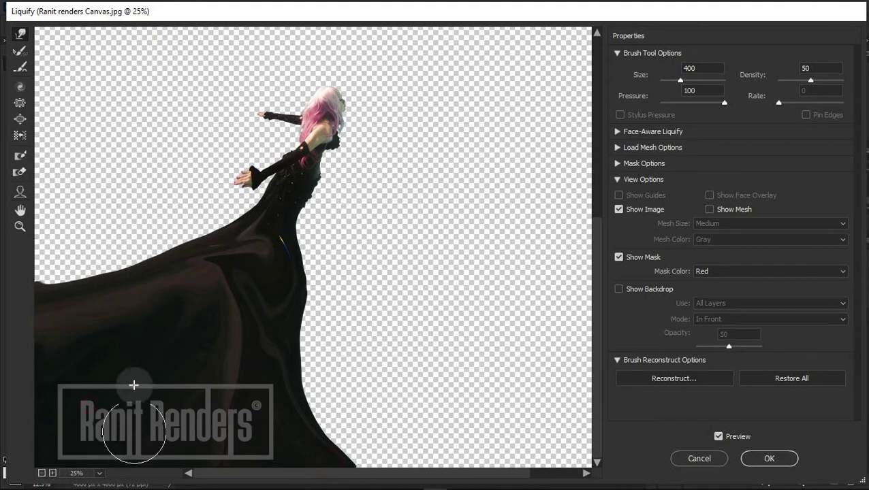
pyautogui.moveTo(243, 306)
pyautogui.mouseDown()
pyautogui.moveTo(286, 363)
pyautogui.moveTo(298, 403)
pyautogui.mouseUp()
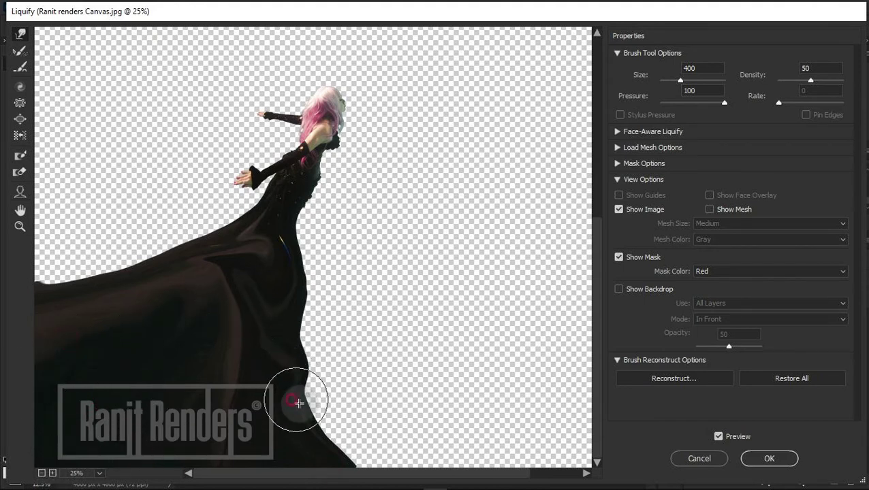
# With a size 150 warp brush, pull jagged spikes from the dress's right and upper edges.
pyautogui.press('[')
pyautogui.press('[')
pyautogui.press('[')
pyautogui.moveTo(303, 361); pyautogui.dragTo(334, 373)
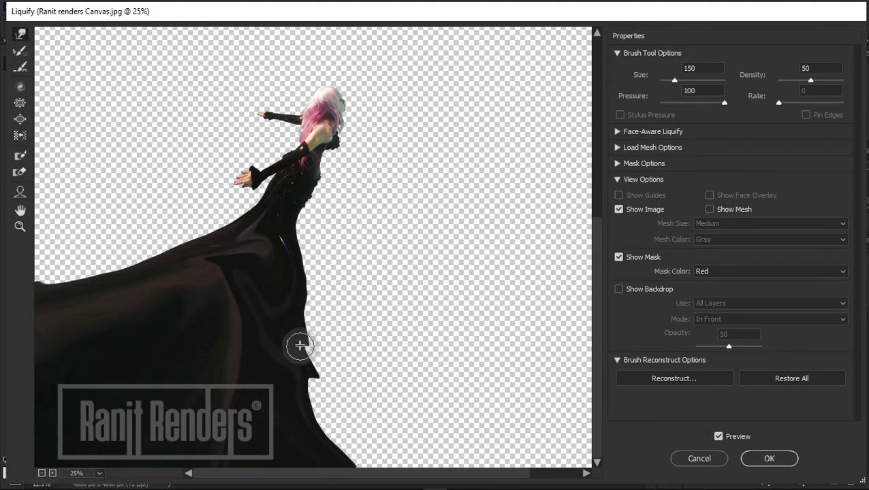
pyautogui.moveTo(300, 345); pyautogui.dragTo(339, 437)
pyautogui.moveTo(320, 409); pyautogui.dragTo(359, 442)
pyautogui.moveTo(304, 304); pyautogui.dragTo(343, 385)
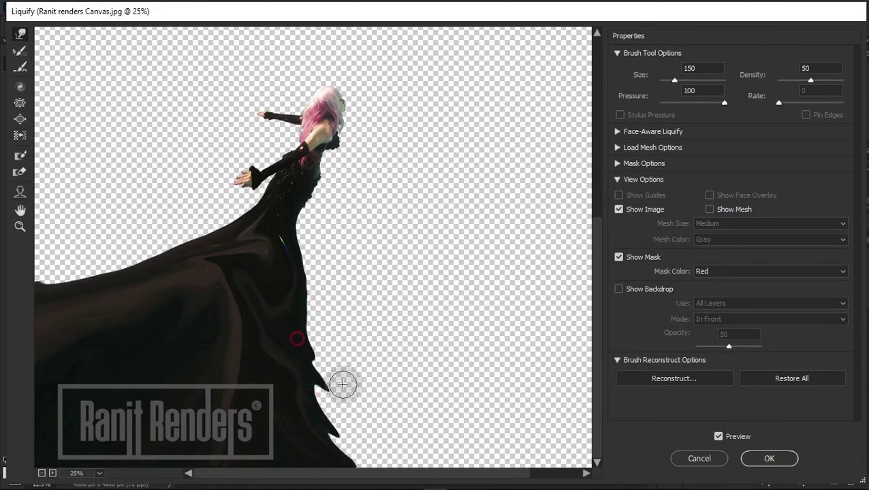
pyautogui.moveTo(303, 333); pyautogui.dragTo(337, 379)
pyautogui.moveTo(218, 204); pyautogui.dragTo(191, 235)
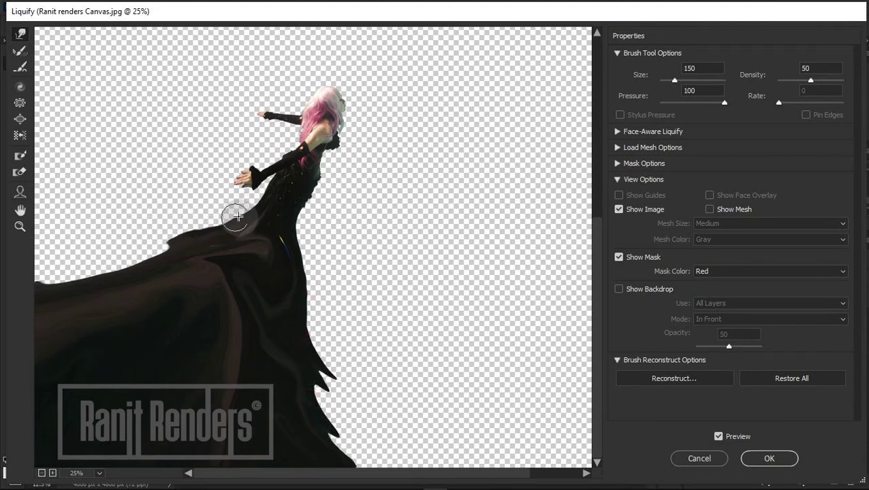
pyautogui.moveTo(238, 216); pyautogui.dragTo(184, 225)
pyautogui.moveTo(290, 202)
pyautogui.mouseDown()
pyautogui.moveTo(297, 238)
pyautogui.moveTo(341, 269)
pyautogui.moveTo(361, 360)
pyautogui.mouseUp()
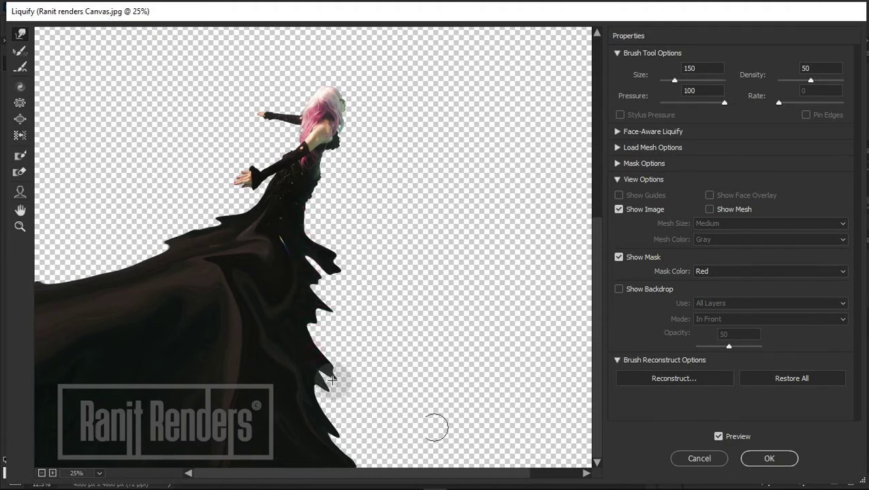
pyautogui.moveTo(200, 248); pyautogui.dragTo(117, 249)
# At size 300, push long leftward and downward spikes out of the dress, then apply Liquify.
pyautogui.press(']')
pyautogui.press(']')
pyautogui.press(']')
pyautogui.press(']')
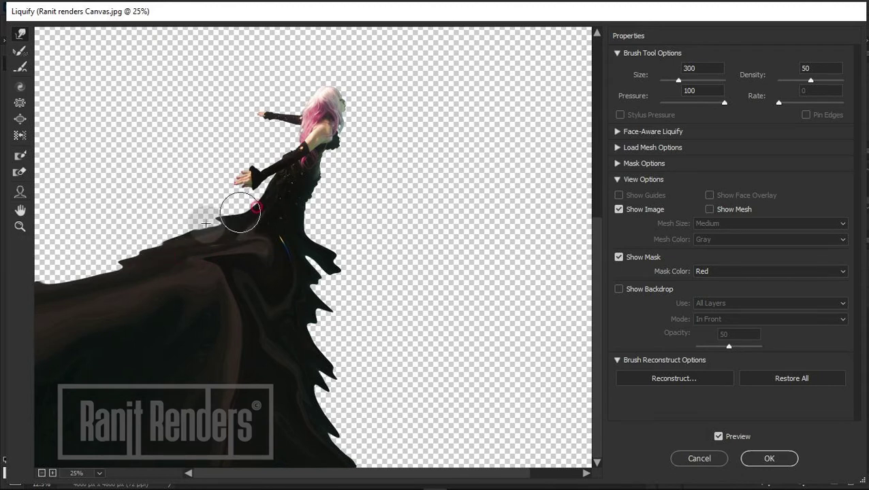
pyautogui.moveTo(248, 206); pyautogui.dragTo(92, 227)
pyautogui.moveTo(178, 244); pyautogui.dragTo(35, 263)
pyautogui.moveTo(295, 216)
pyautogui.mouseDown()
pyautogui.moveTo(346, 336)
pyautogui.moveTo(371, 463)
pyautogui.mouseUp()
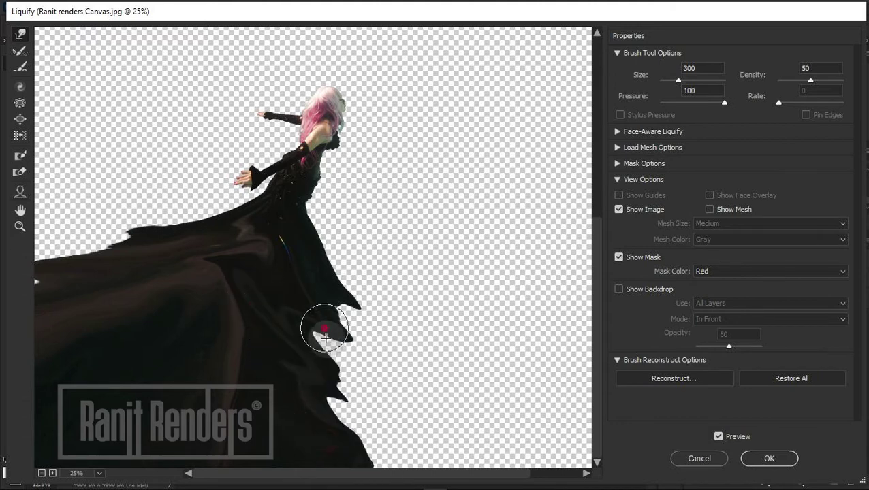
pyautogui.moveTo(325, 336); pyautogui.dragTo(349, 454)
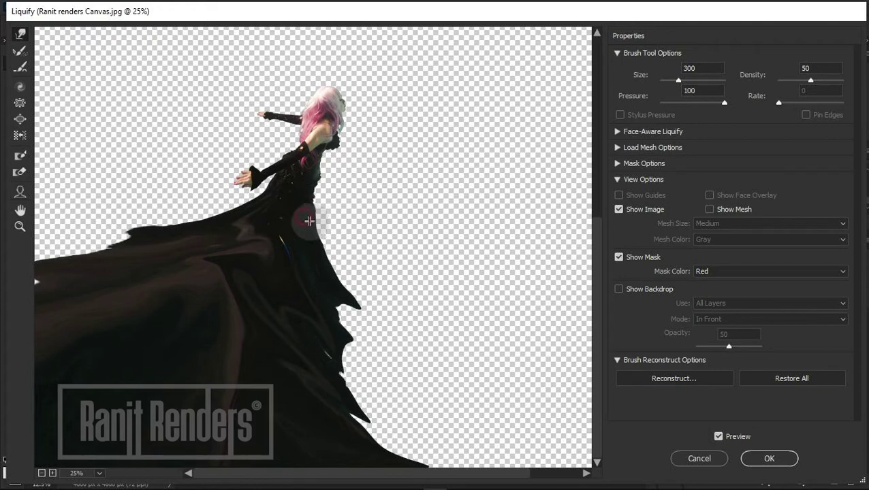
pyautogui.moveTo(304, 218); pyautogui.dragTo(251, 201)
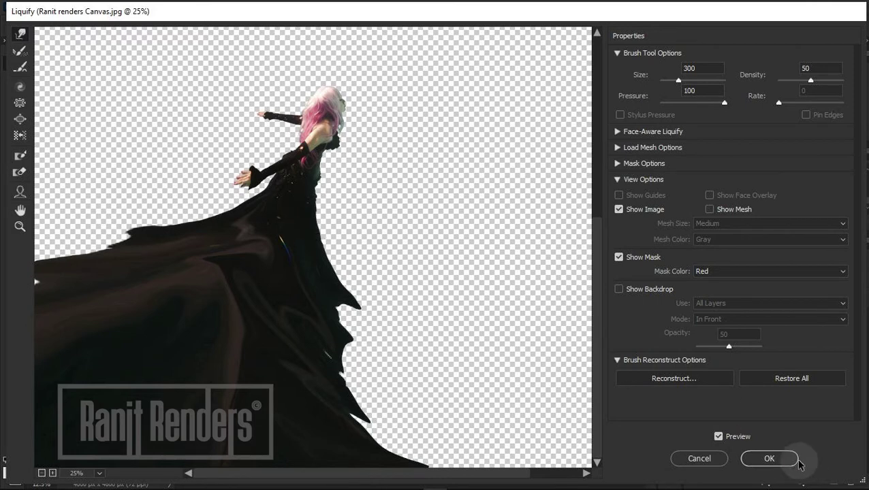
pyautogui.click(769, 458)
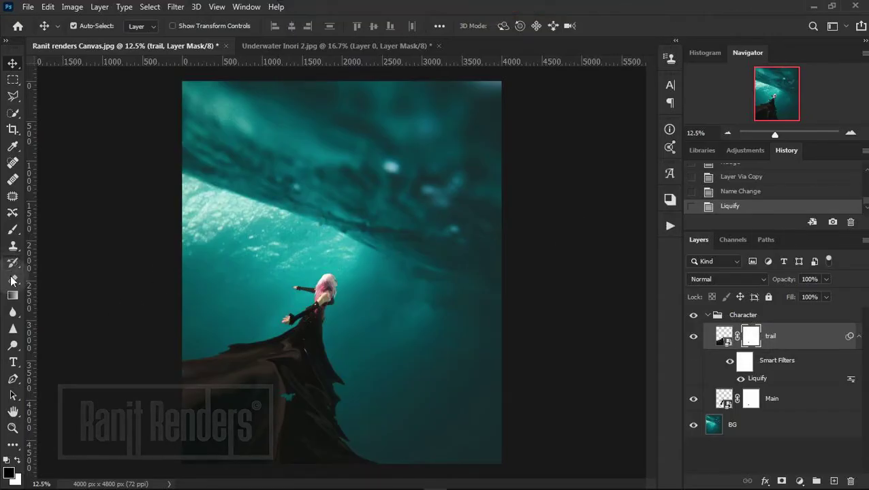
# Delete the trail layer's mask and replace it with an all-black mask.
pyautogui.rightClick(748, 335)
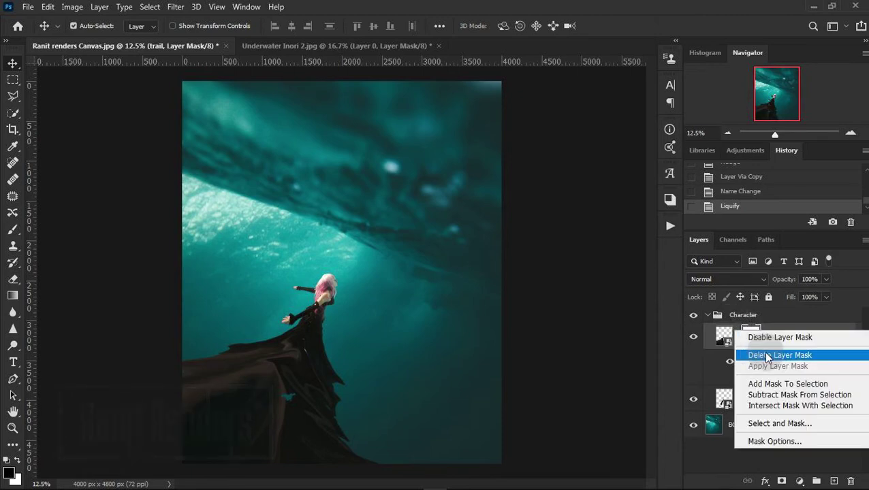
pyautogui.click(768, 358)
pyautogui.keyDown('alt'); pyautogui.click(781, 481); pyautogui.keyUp('alt')
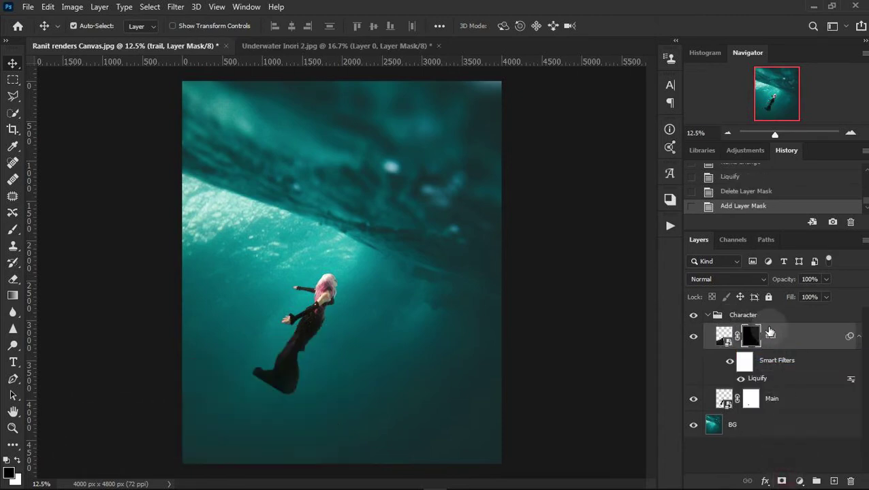
# Zoom in on the girl and target the Main layer's mask for editing.
pyautogui.click(850, 133)
pyautogui.moveTo(501, 258); pyautogui.dragTo(519, 221)
pyautogui.click(852, 132)
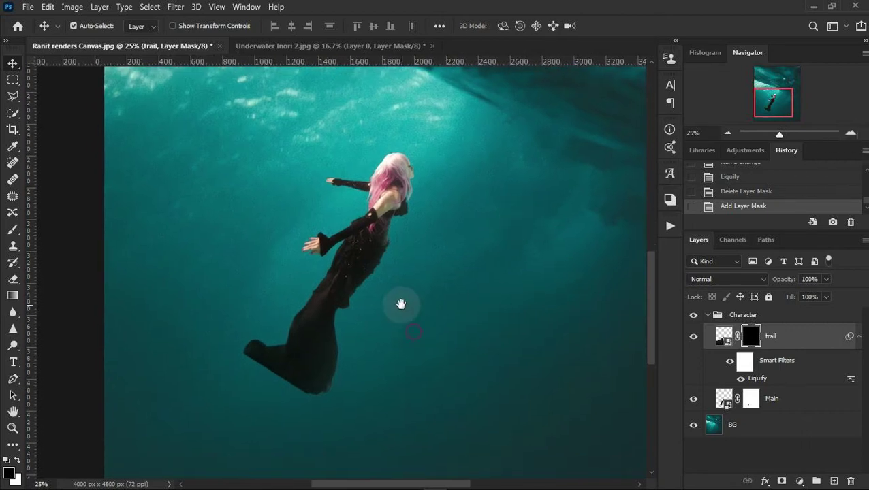
pyautogui.moveTo(400, 304); pyautogui.dragTo(389, 279)
pyautogui.click(851, 133)
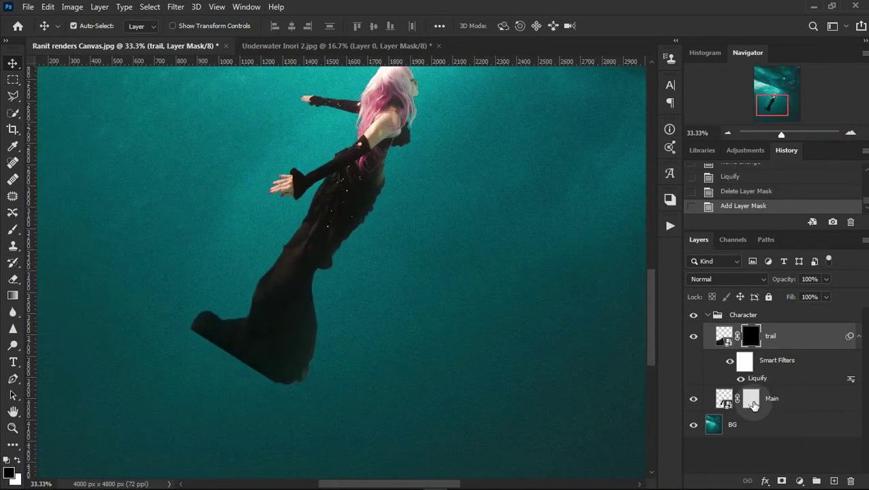
pyautogui.click(752, 402)
pyautogui.moveTo(244, 289); pyautogui.dragTo(299, 330)
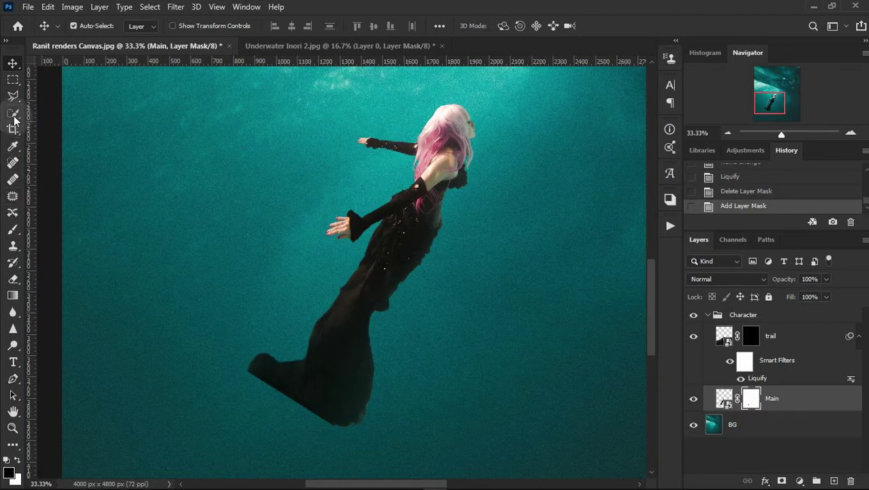
# Select the Brush tool with smoke brush 92 from the Free Real Smoke Photoshop Brushes 7 set at 2500 px.
pyautogui.click(13, 230)
pyautogui.moveTo(368, 224); pyautogui.dragTo(381, 232)
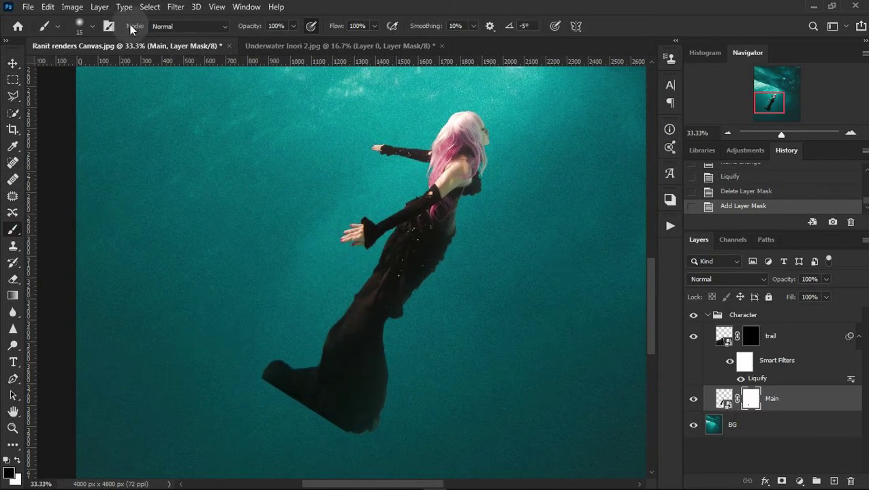
pyautogui.click(94, 27)
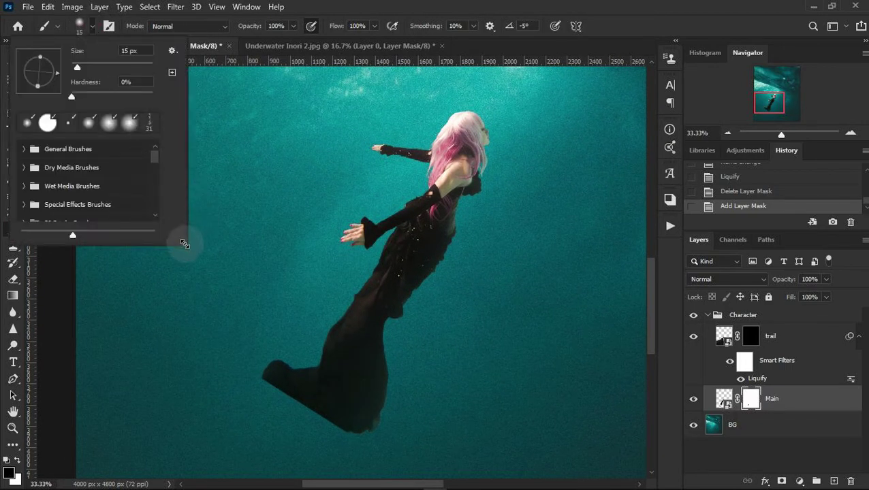
pyautogui.moveTo(183, 244); pyautogui.dragTo(450, 281)
pyautogui.moveTo(417, 164)
pyautogui.mouseDown()
pyautogui.moveTo(420, 235)
pyautogui.moveTo(46, 201)
pyautogui.mouseUp()
pyautogui.click(24, 170)
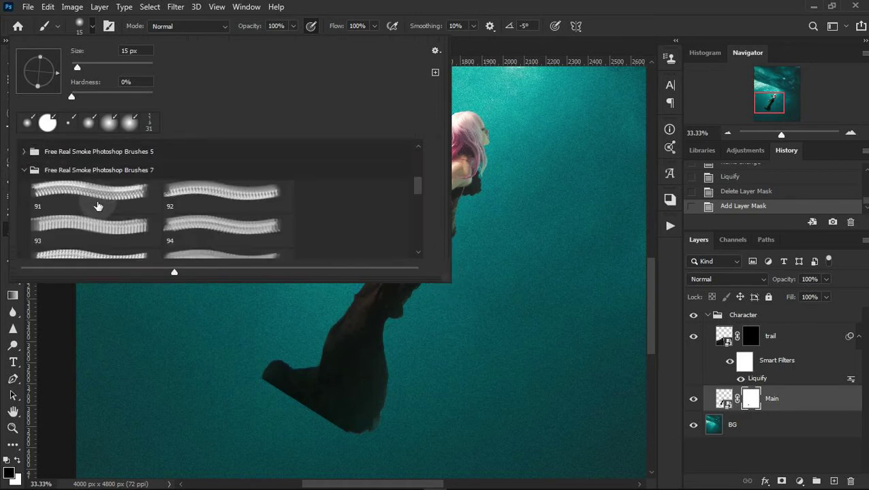
pyautogui.click(229, 198)
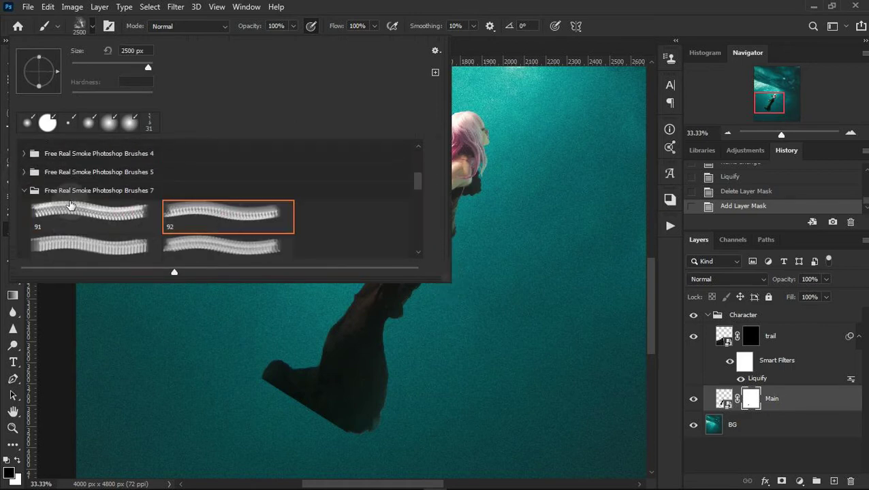
pyautogui.scroll(5, 230, 197)
pyautogui.scroll(5, 27, 217)
pyautogui.scroll(3, 165, 206)
pyautogui.scroll(-4, 166, 205)
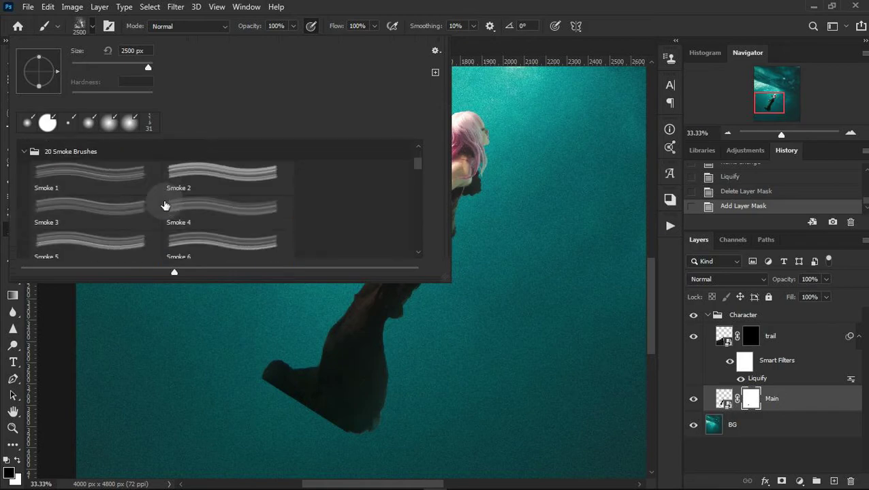
pyautogui.scroll(-3, 136, 197)
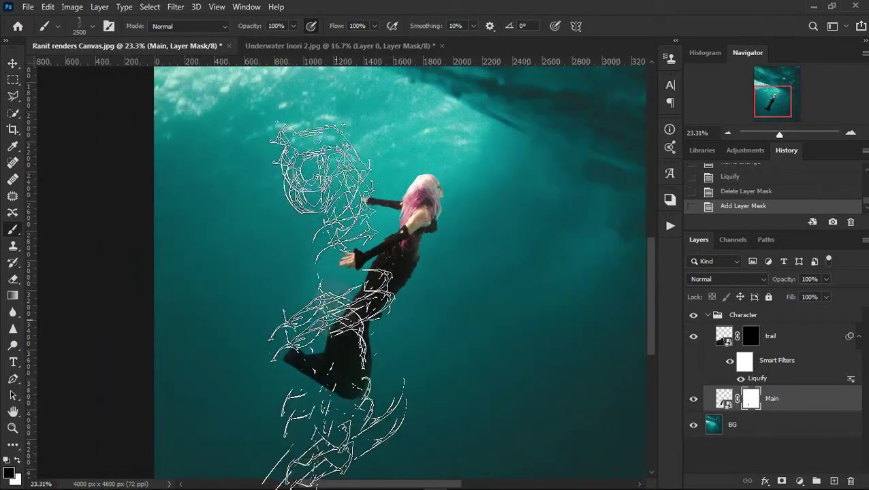
# Shrink the smoke brush to 1200 px and paint smoke wisps at the dress hem on the Main mask.
pyautogui.press('[')
pyautogui.press('[')
pyautogui.press('[')
pyautogui.press('[')
pyautogui.press('[')
pyautogui.press('[')
pyautogui.press('[')
pyautogui.press('[')
pyautogui.press('[')
pyautogui.press('[')
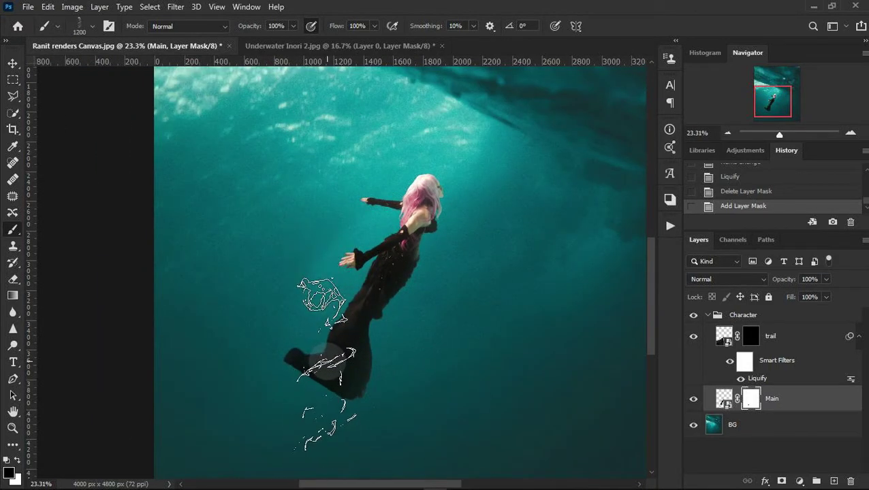
pyautogui.hotkey('shift', 'Right')
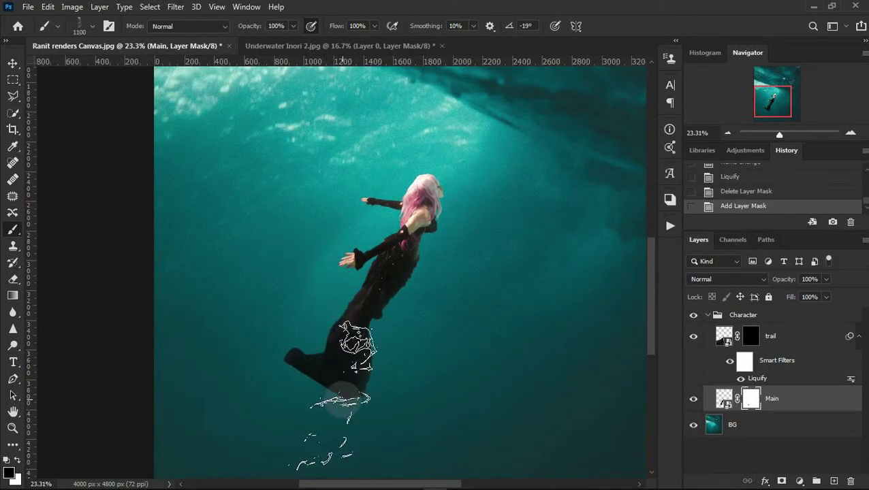
pyautogui.click(344, 409)
pyautogui.click(743, 191)
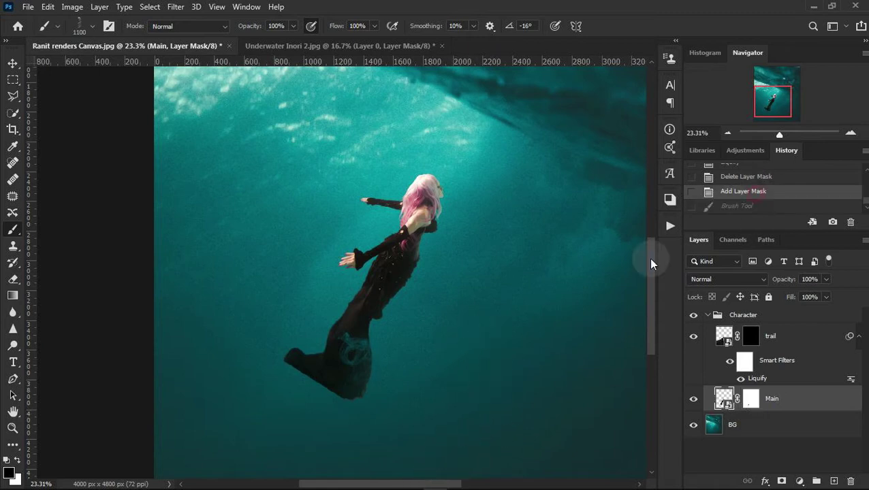
pyautogui.click(750, 399)
pyautogui.press('Right')
pyautogui.press('Right')
pyautogui.press('Right')
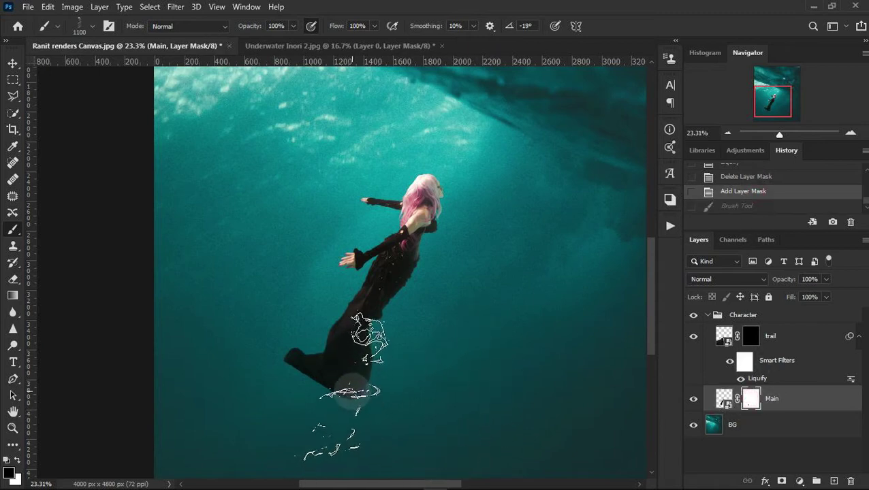
pyautogui.click(379, 430)
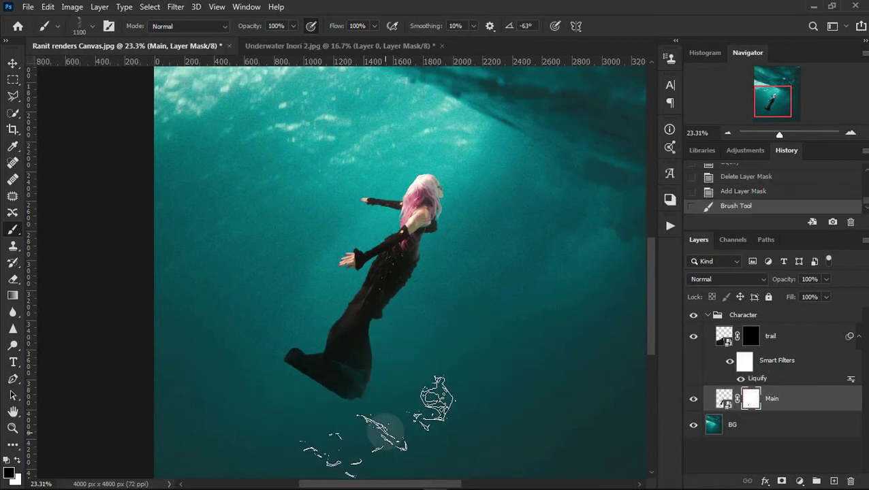
# Rotate the smoke tip and dissolve the hem's left tip and lower-left area into smoke.
pyautogui.hotkey('shift', 'Right')
pyautogui.press('Right')
pyautogui.press('Right')
pyautogui.press('Right')
pyautogui.hotkey('shift', 'Right')
pyautogui.hotkey('shift', 'Right')
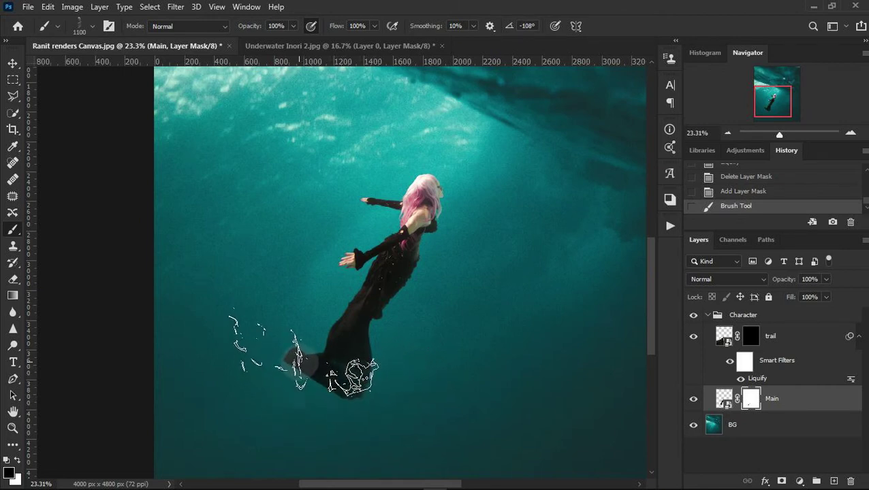
pyautogui.hotkey('shift', 'Right')
pyautogui.press('Right')
pyautogui.press('Right')
pyautogui.press('Right')
pyautogui.click(320, 367)
pyautogui.press('Right')
pyautogui.press('Right')
pyautogui.press('Right')
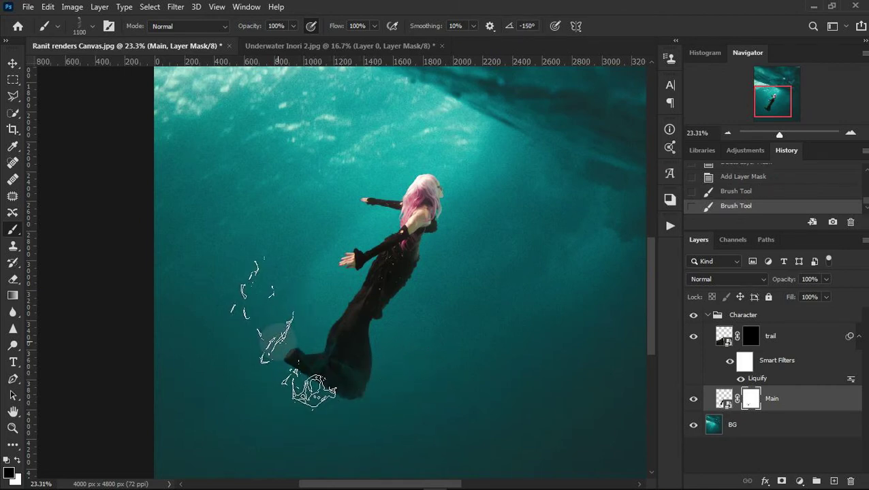
pyautogui.click(262, 408)
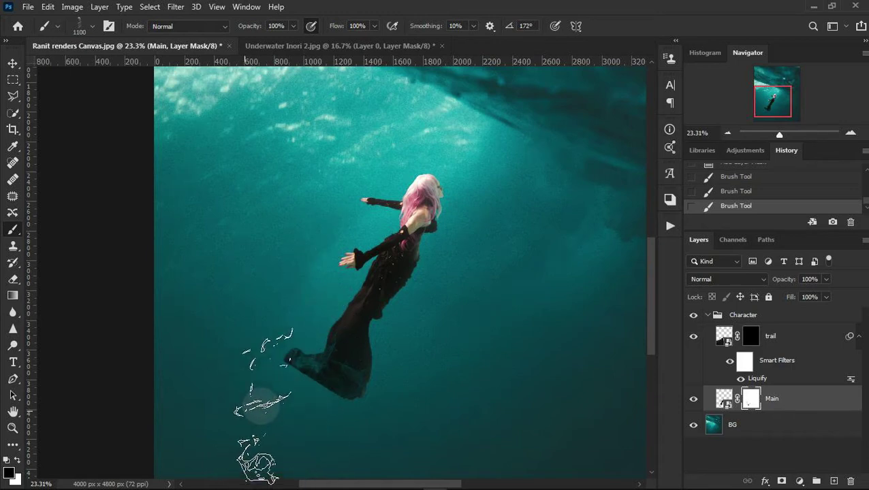
# Rotate the tip slightly further and switch to the Smoke 10 brush preset.
pyautogui.hotkey('shift', 'Right')
pyautogui.press('Right')
pyautogui.press('Right')
pyautogui.press('Right')
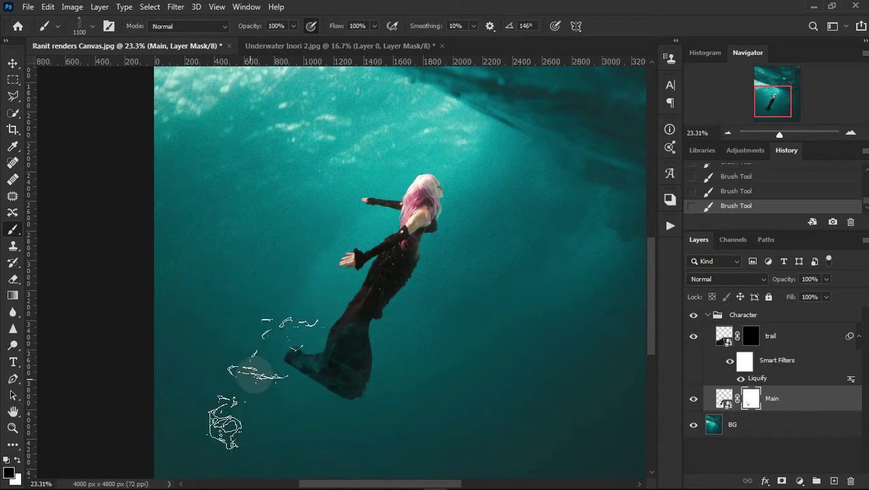
pyautogui.press('Right')
pyautogui.press('Right')
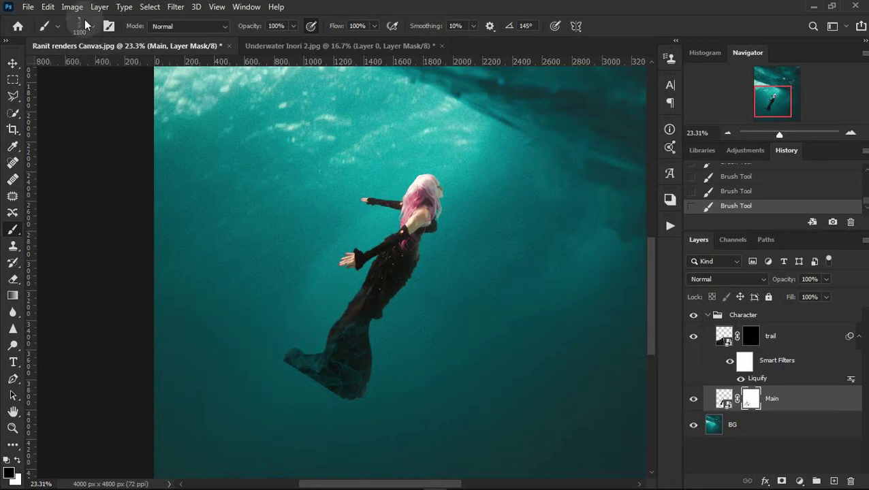
pyautogui.click(89, 28)
pyautogui.click(198, 252)
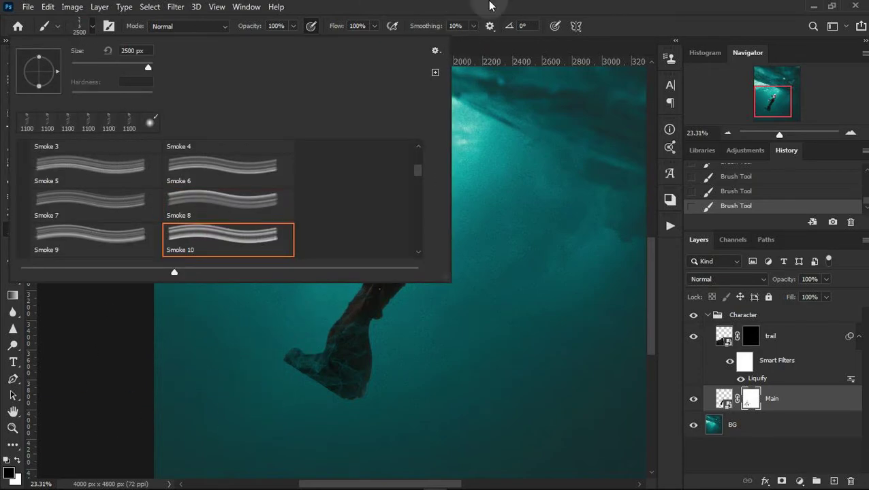
# Shrink the Smoke 10 brush to 900 px and paint smoky breaks across the lower dress tail.
pyautogui.click(489, 6)
pyautogui.press('[')
pyautogui.press('Left')
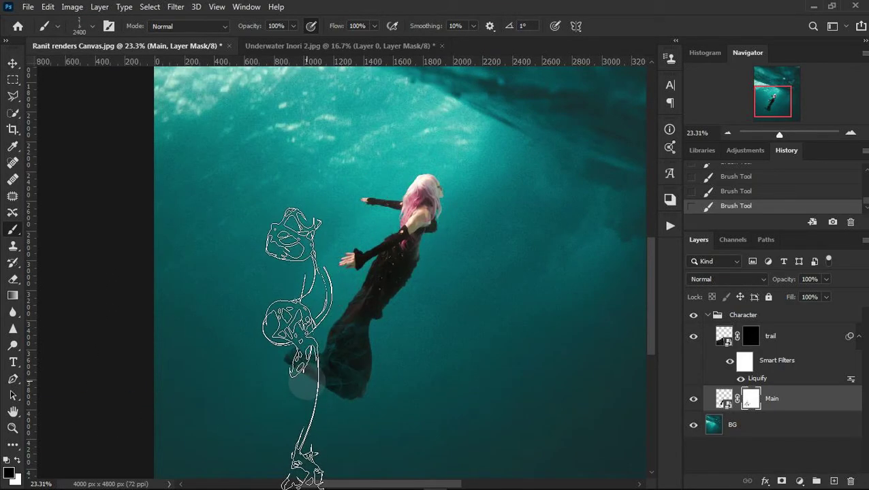
pyautogui.press('[')
pyautogui.press('[')
pyautogui.press('[')
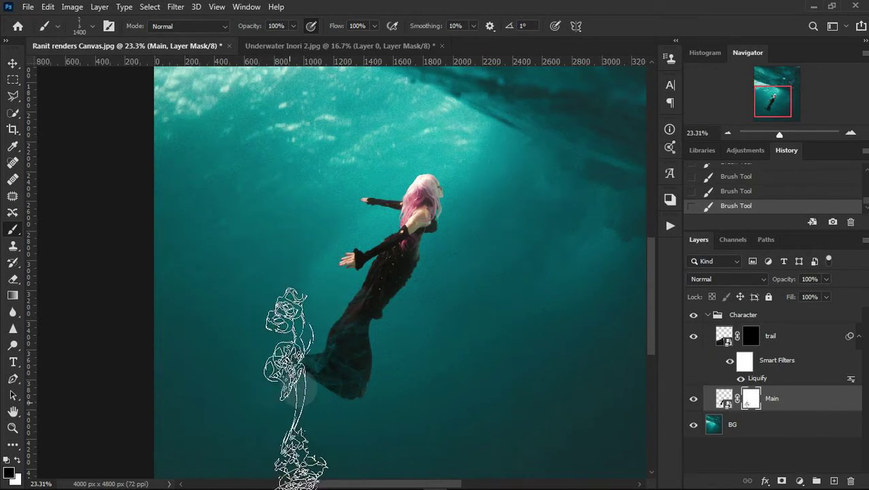
pyautogui.press('[')
pyautogui.press('[')
pyautogui.press('[')
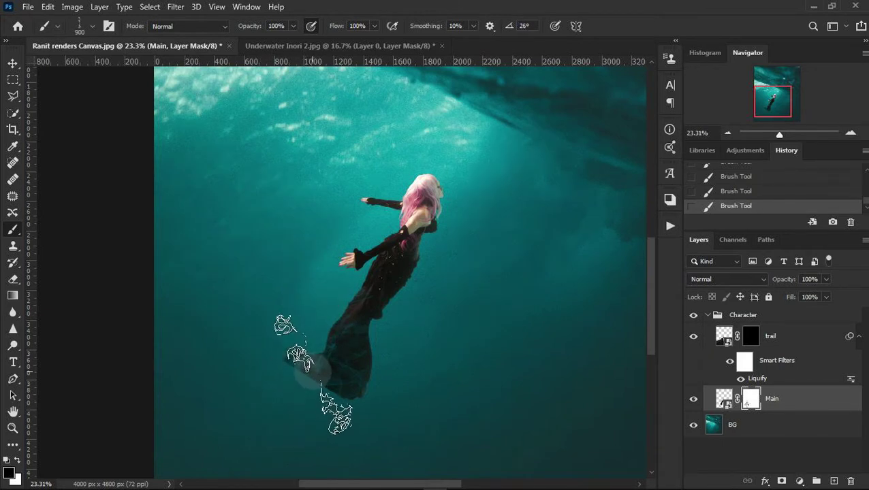
pyautogui.moveTo(318, 377)
pyautogui.mouseDown()
pyautogui.moveTo(256, 450)
pyautogui.moveTo(349, 407)
pyautogui.moveTo(386, 431)
pyautogui.moveTo(415, 422)
pyautogui.mouseUp()
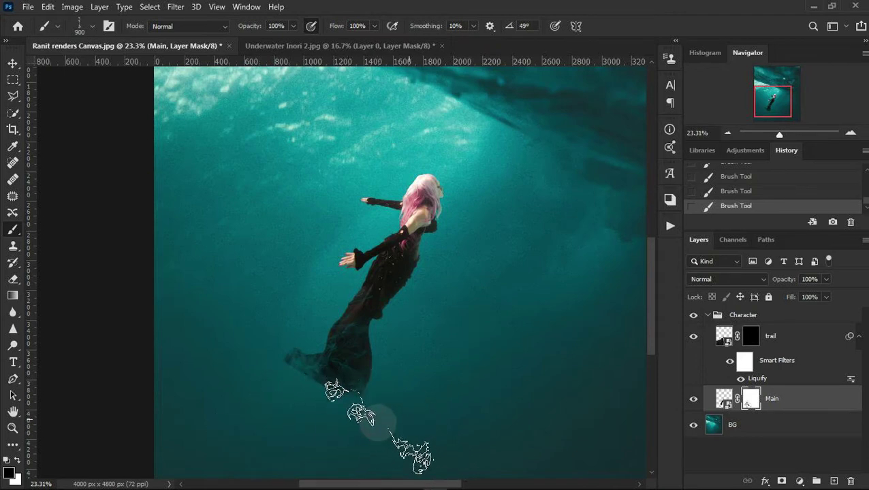
pyautogui.moveTo(368, 408); pyautogui.dragTo(260, 319)
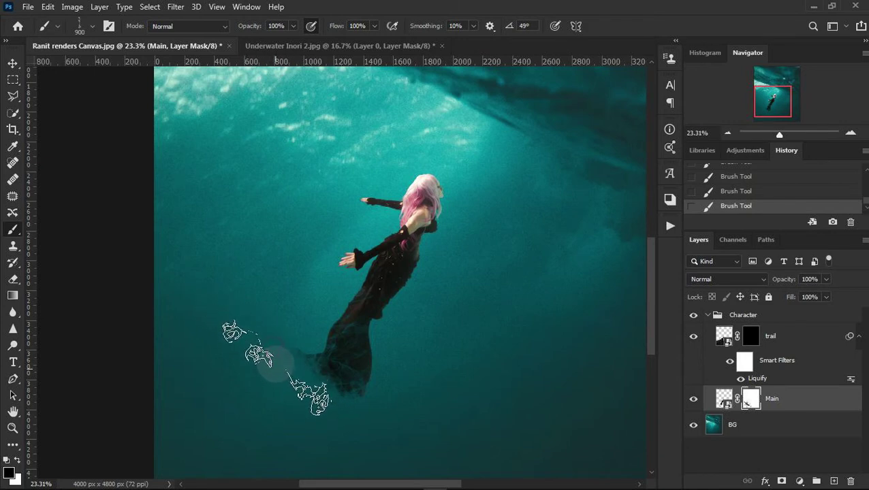
pyautogui.hotkey('shift', 'Left')
pyautogui.press('Left')
pyautogui.press('Left')
pyautogui.press('Left')
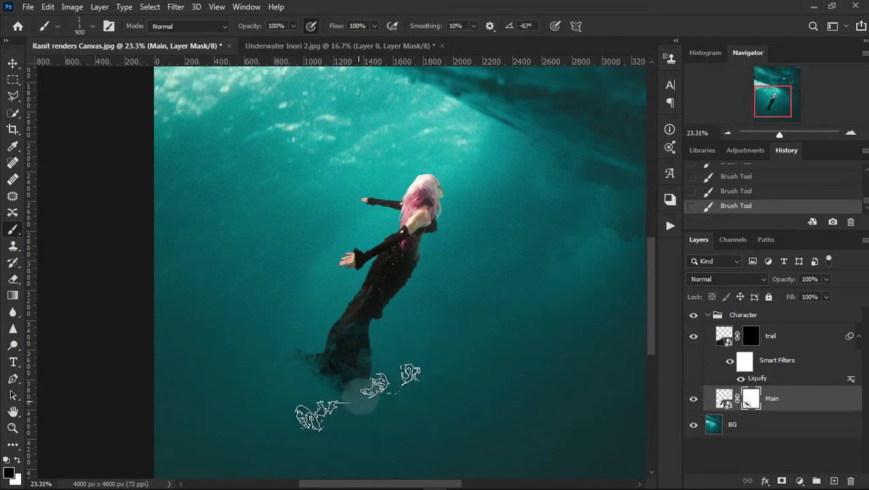
pyautogui.hotkey('shift', 'Left')
pyautogui.press('Left')
pyautogui.press('Left')
pyautogui.press('Left')
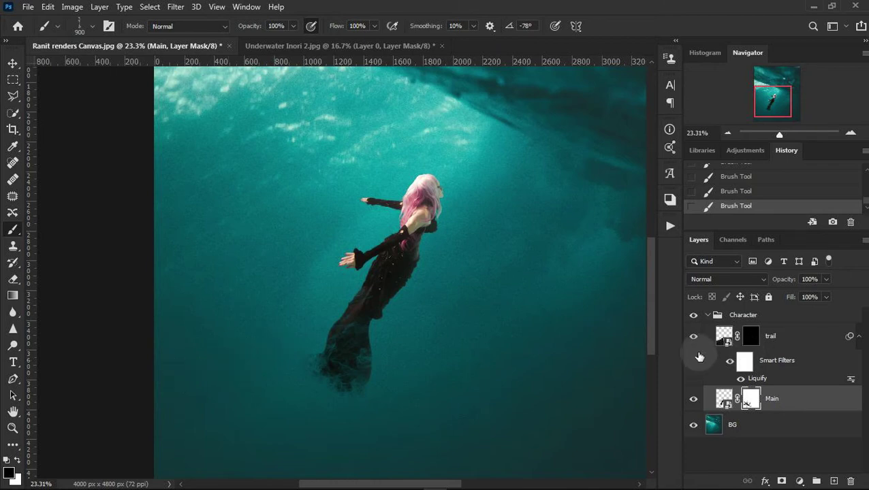
# Target the trail layer's mask with white as the painting colour and a slightly adjusted brush size.
pyautogui.click(747, 336)
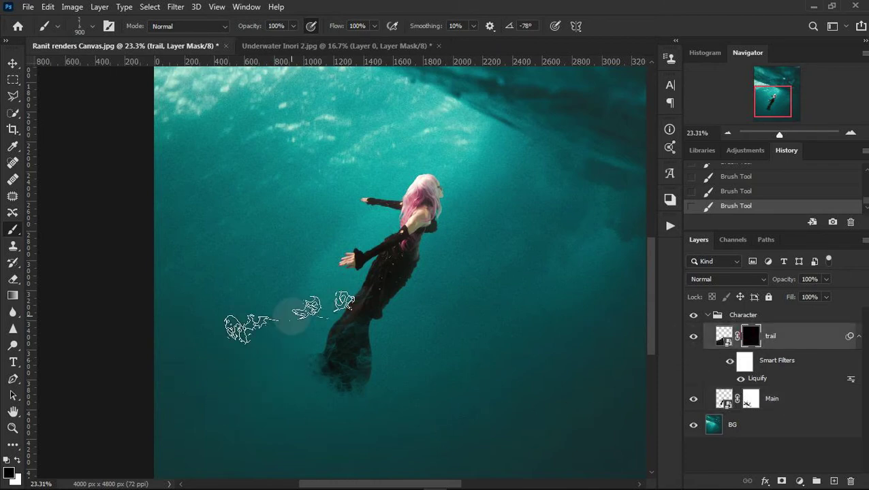
pyautogui.press('Left')
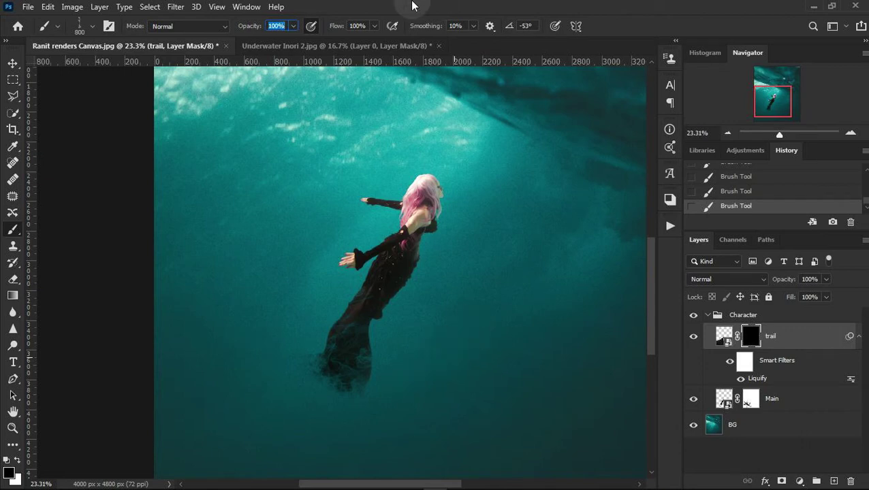
pyautogui.click(788, 334)
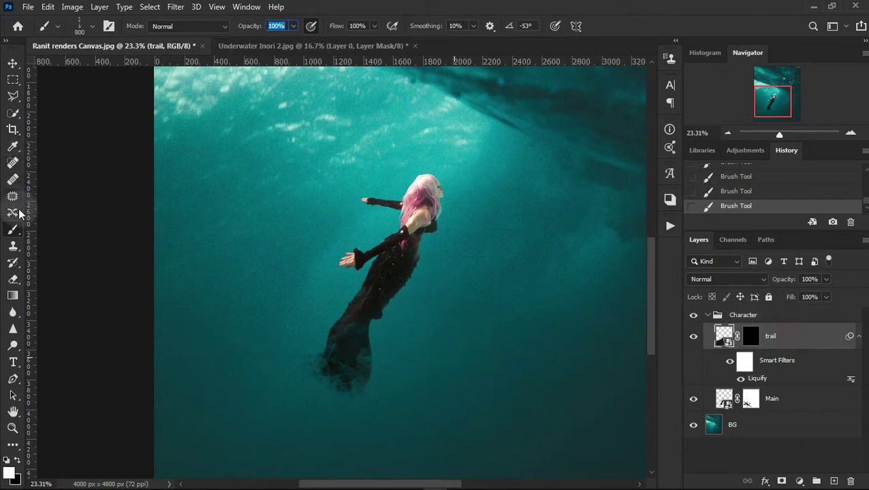
pyautogui.click(752, 336)
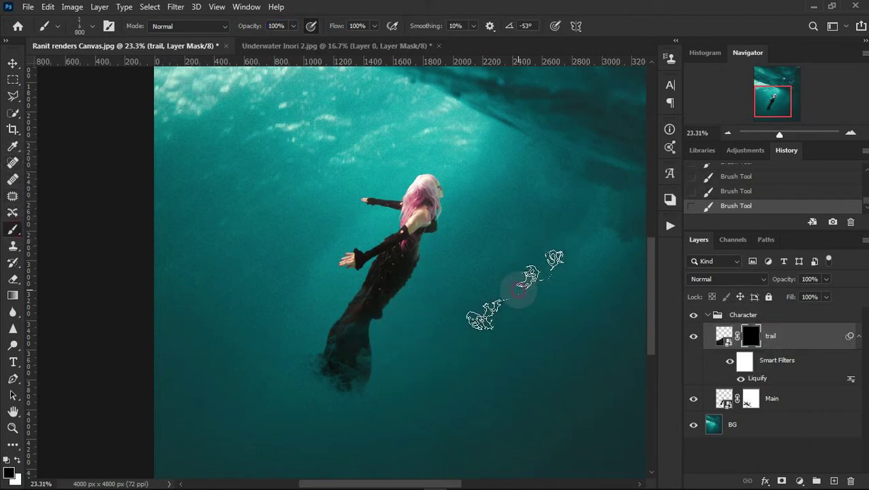
pyautogui.press('x')
pyautogui.press(']')
pyautogui.press(']')
pyautogui.press(']')
pyautogui.press(']')
pyautogui.press(']')
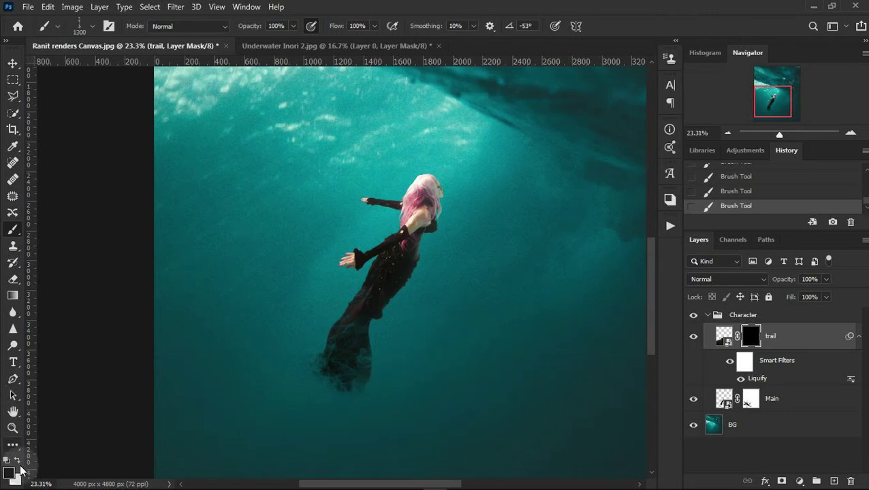
pyautogui.click(23, 460)
pyautogui.press('[')
# Paint a smoke stroke below the dress to reveal wisps, then reframe the view below the figure.
pyautogui.moveTo(233, 407); pyautogui.dragTo(385, 325)
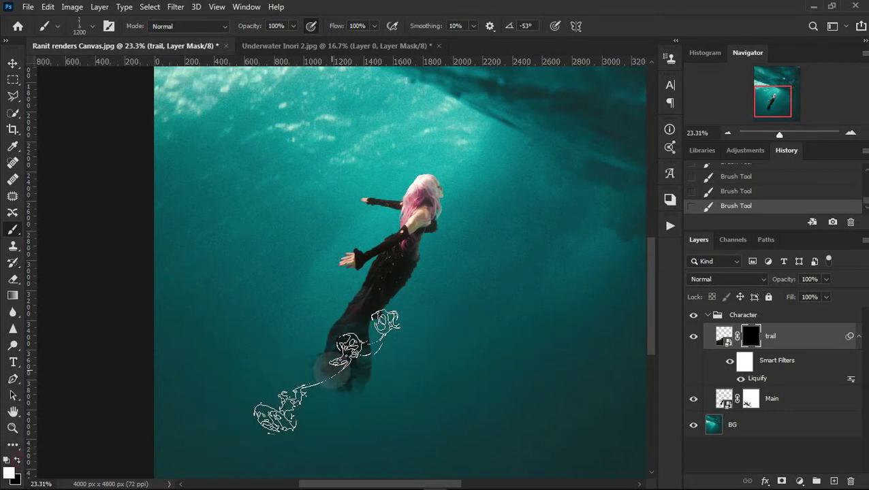
pyautogui.rightClick(394, 245)
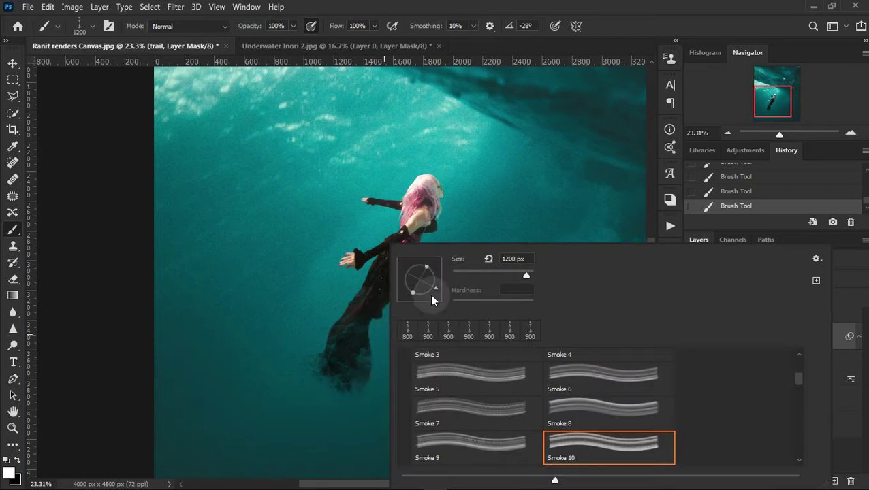
pyautogui.click(522, 6)
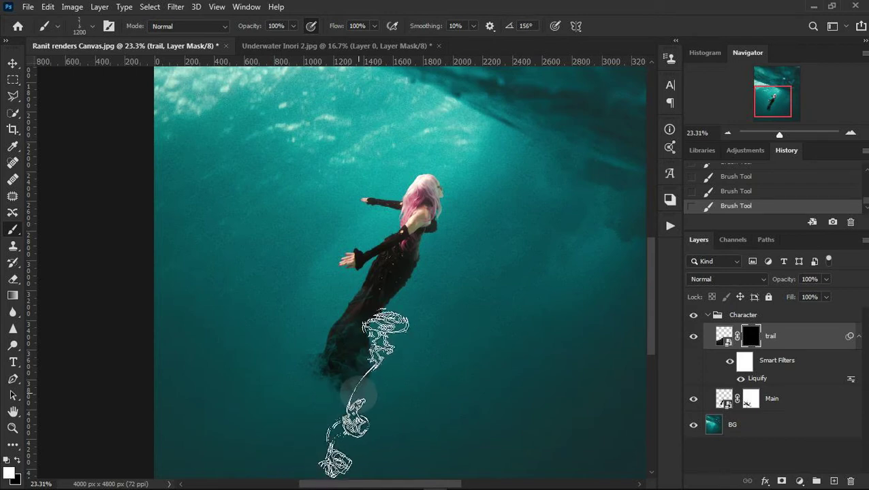
pyautogui.scroll(-3, 334, 399)
pyautogui.moveTo(388, 394)
pyautogui.mouseDown()
pyautogui.moveTo(379, 309)
pyautogui.moveTo(413, 346)
pyautogui.moveTo(363, 338)
pyautogui.mouseUp()
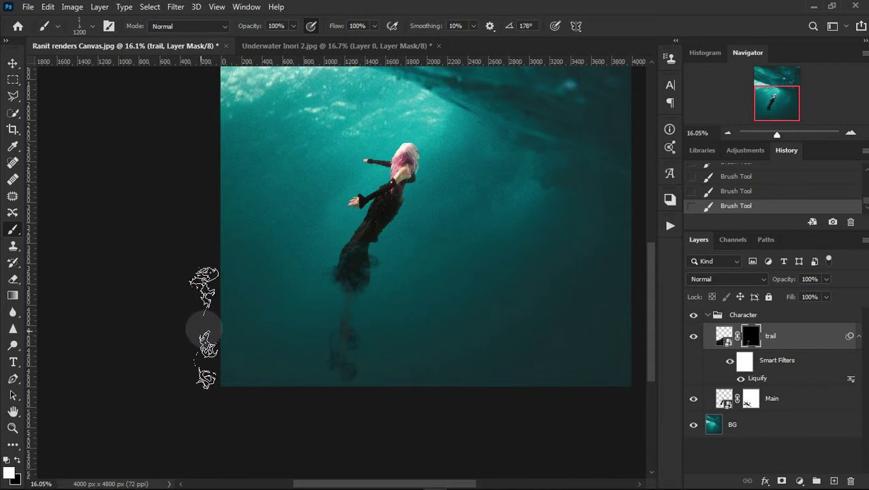
# Revert to an earlier stroke, paint a wisp below the figure, and try a smaller, rotated Smoke 3 tip.
pyautogui.click(776, 191)
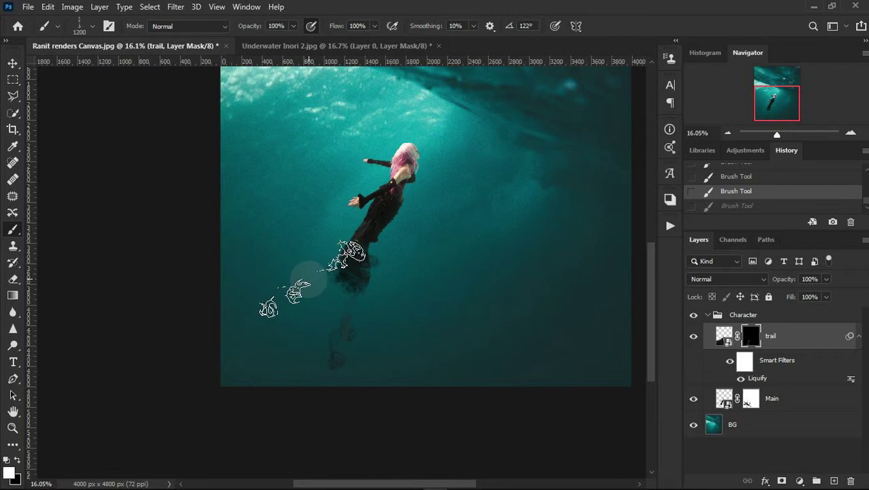
pyautogui.click(310, 286)
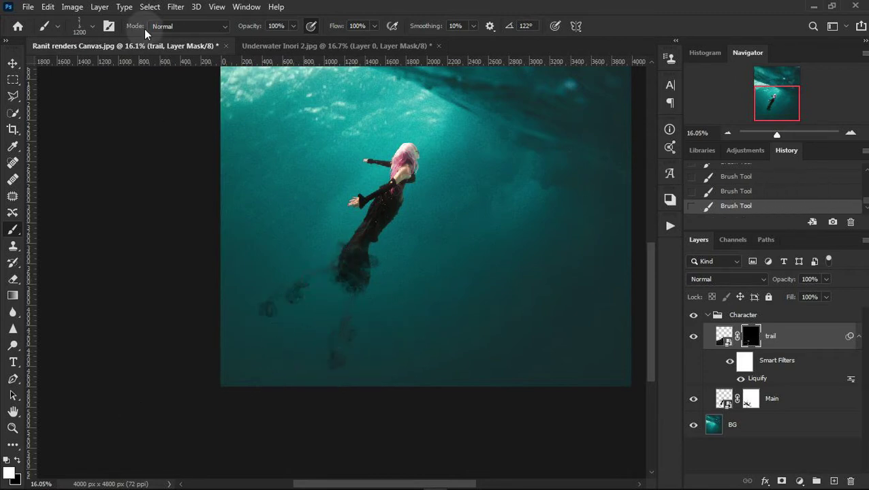
pyautogui.click(92, 27)
pyautogui.doubleClick(92, 163)
pyautogui.rightClick(346, 246)
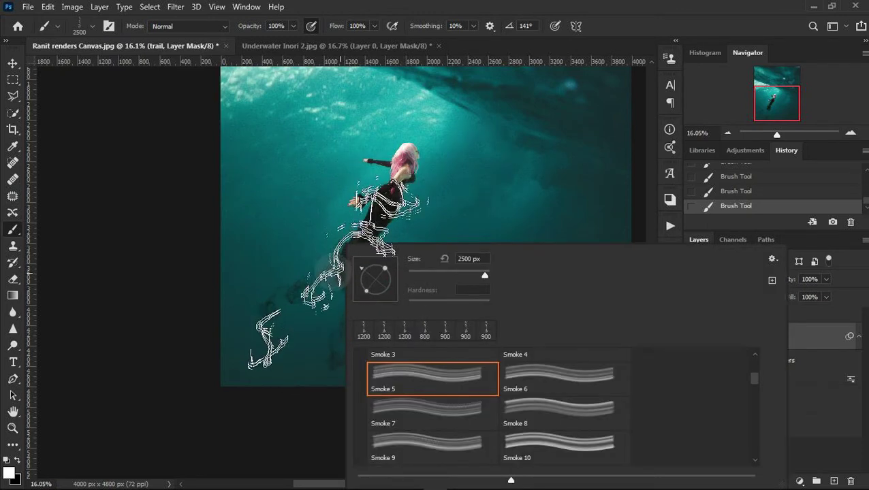
pyautogui.press('Return')
pyautogui.press('Left')
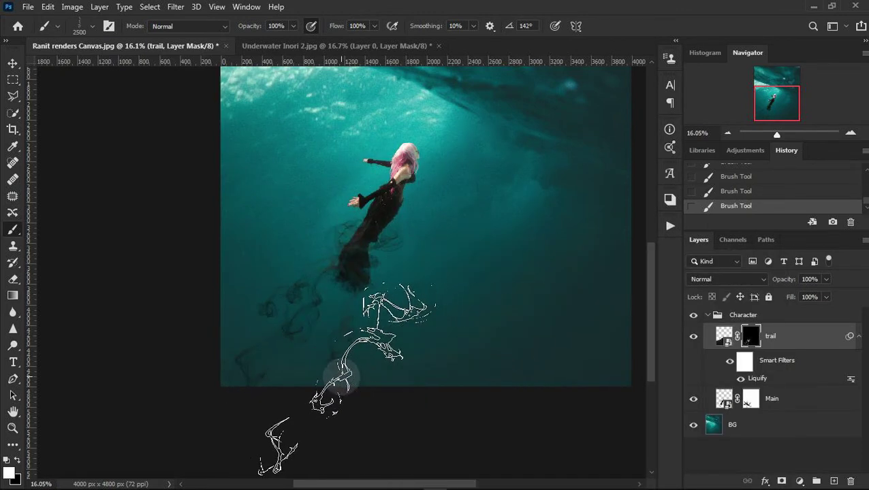
pyautogui.press('[')
pyautogui.press('[')
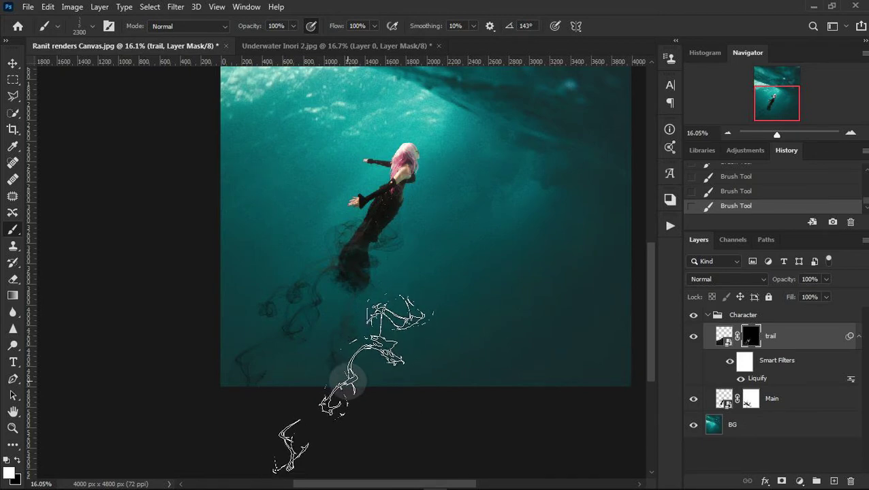
pyautogui.press('Left')
pyautogui.press('Left')
pyautogui.press('Left')
pyautogui.press('Left')
pyautogui.press('Left')
pyautogui.press('Left')
pyautogui.press('Left')
pyautogui.press('Left')
pyautogui.press('Left')
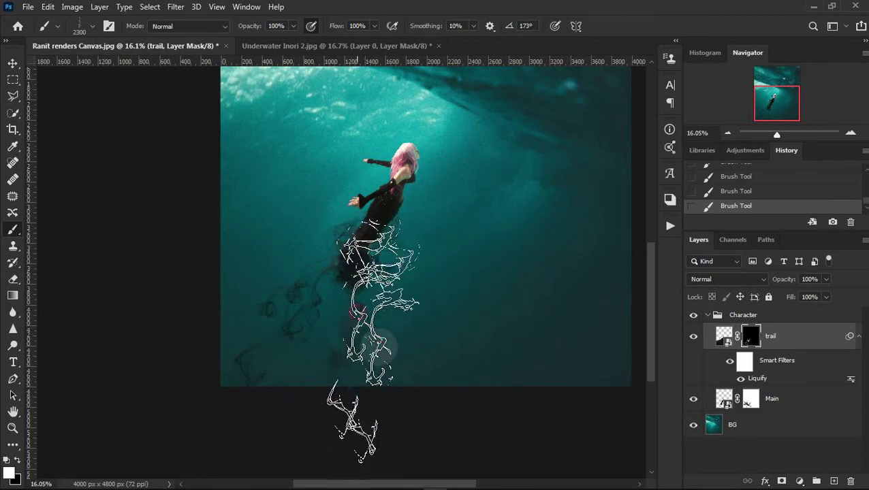
pyautogui.press('Left')
pyautogui.press('Left')
pyautogui.press('Left')
pyautogui.press('Left')
pyautogui.press('Left')
pyautogui.press('Left')
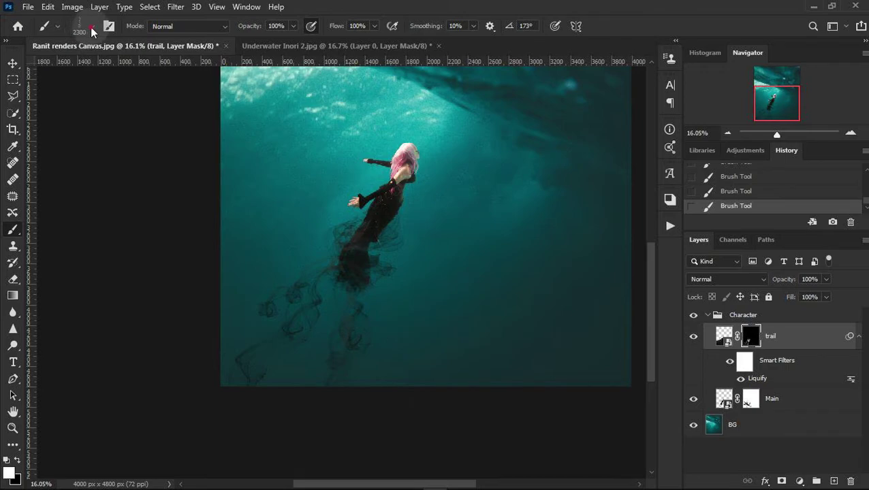
# Try the Smoke 9 brush, then step through the presets via Smoke 8 to Smoke 10.
pyautogui.click(92, 29)
pyautogui.doubleClick(93, 230)
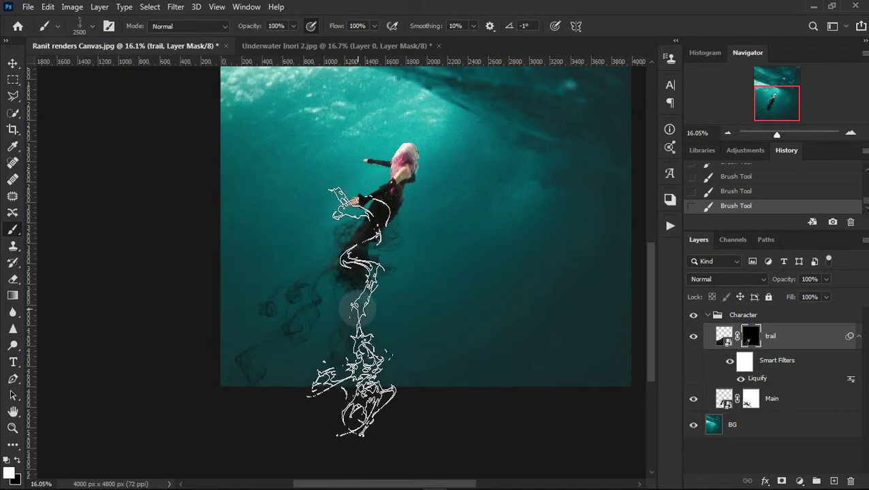
pyautogui.rightClick(341, 286)
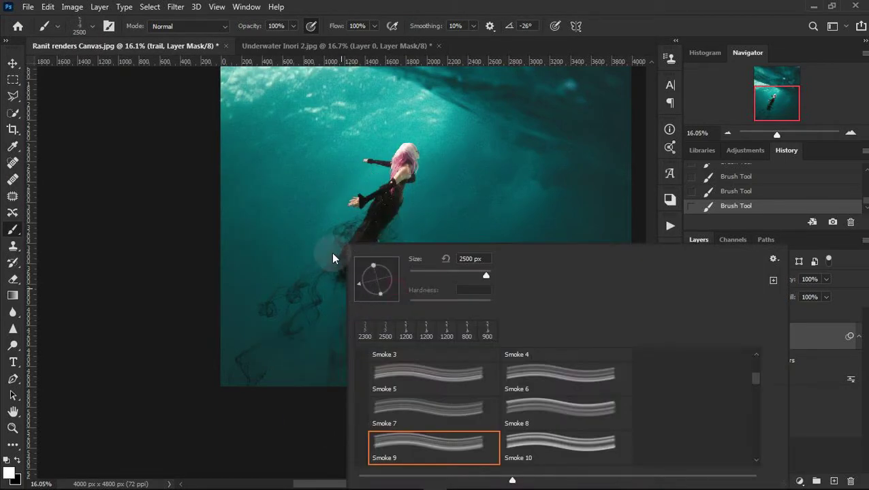
pyautogui.press('Up')
pyautogui.press('Right')
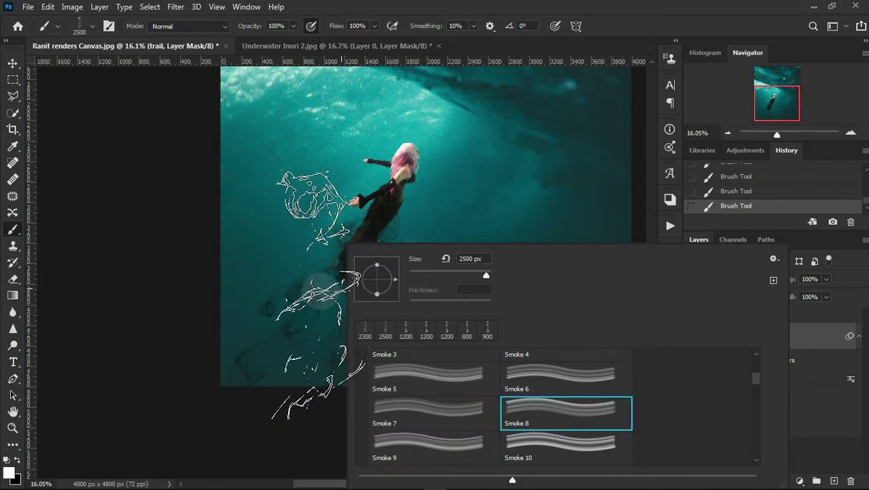
pyautogui.press('Right')
pyautogui.press('Left')
pyautogui.moveTo(396, 279); pyautogui.dragTo(389, 293)
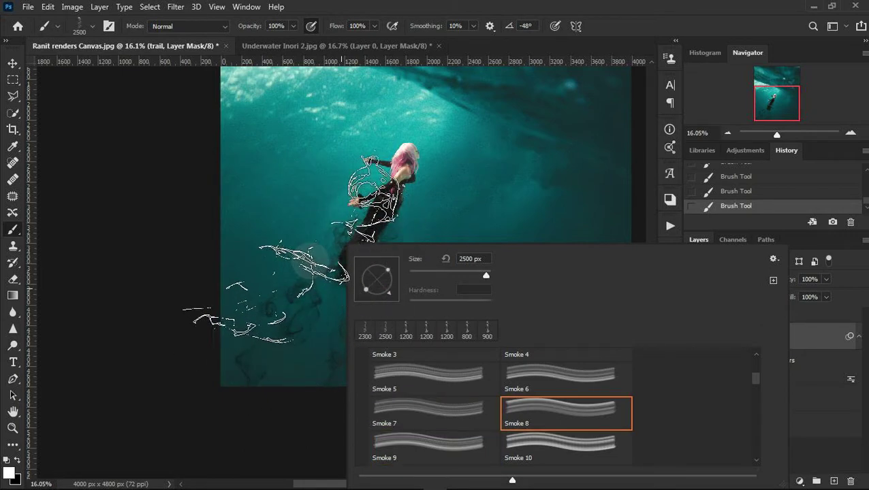
pyautogui.press('Left')
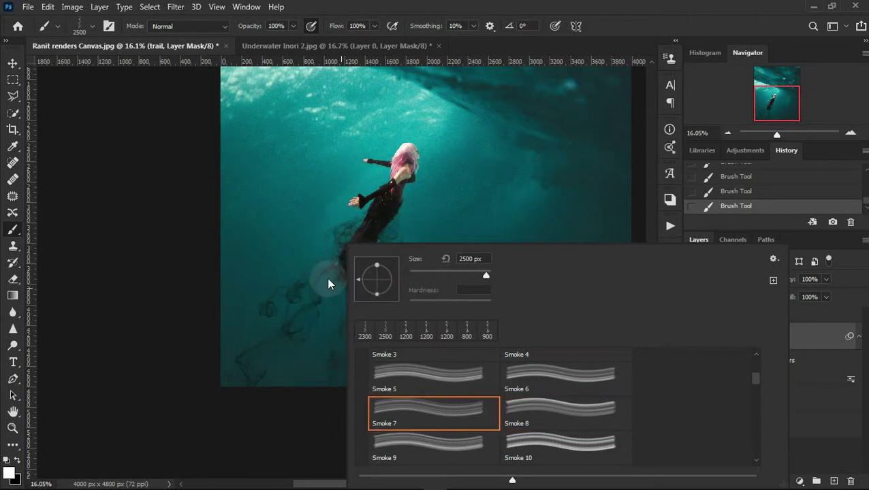
pyautogui.press('Right')
pyautogui.press('Down')
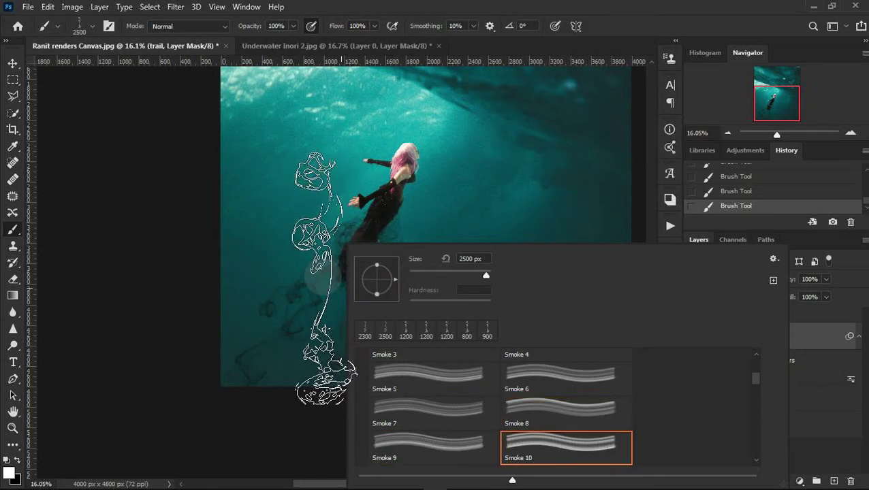
# Rotate the Smoke 10 tip to 150°, shrink it to 1800 px, and zoom in on the trail.
pyautogui.moveTo(395, 279); pyautogui.dragTo(358, 274)
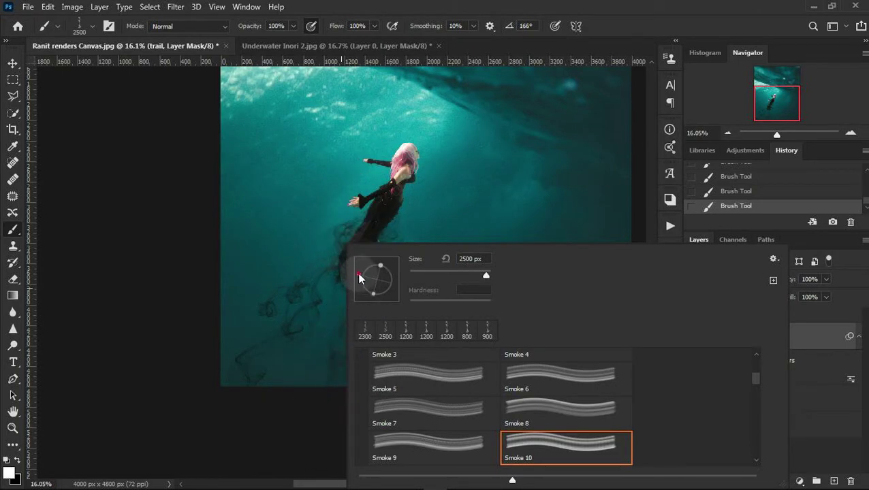
pyautogui.moveTo(359, 278); pyautogui.dragTo(362, 271)
pyautogui.press('Return')
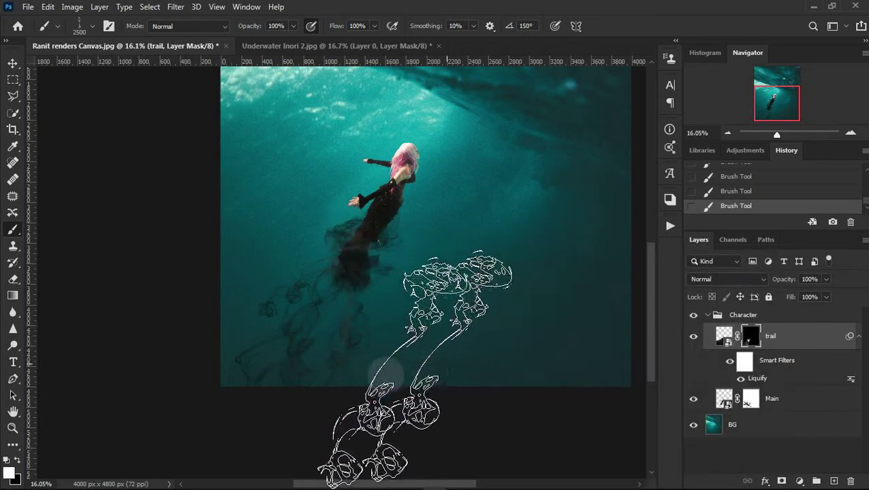
pyautogui.press('[')
pyautogui.press('[')
pyautogui.press('[')
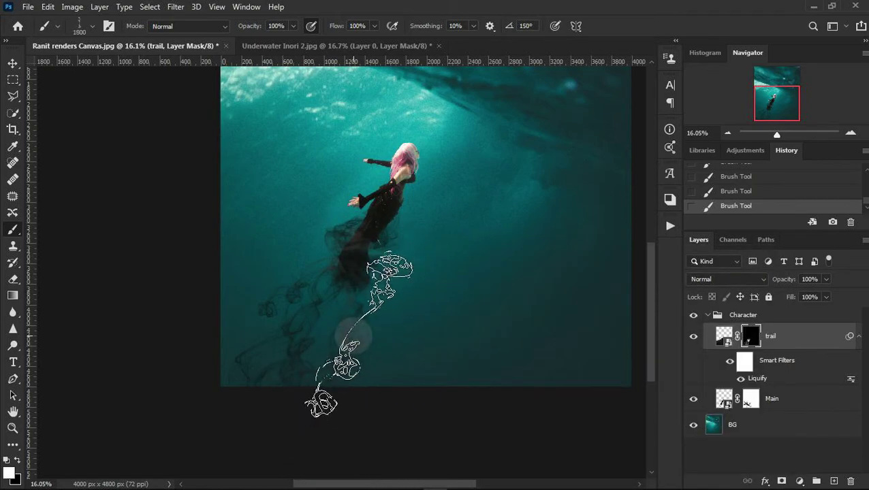
pyautogui.click(851, 133)
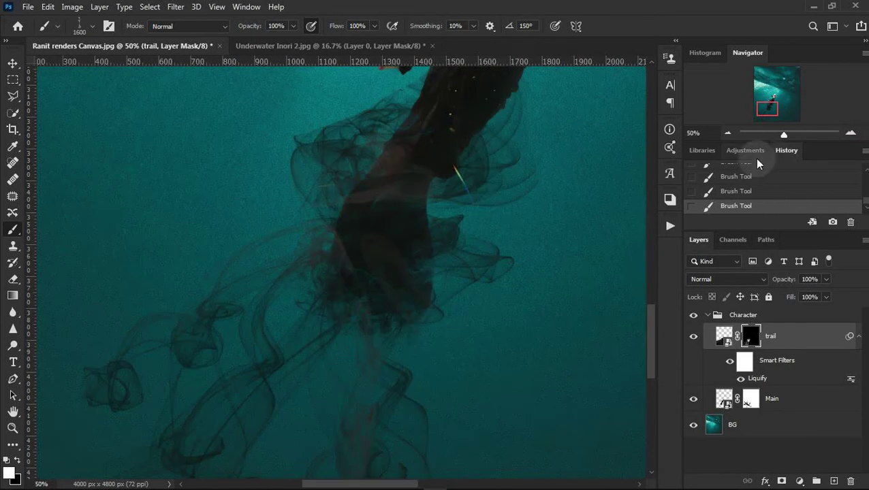
# Zoom out to the whole trail and choose the Smoke 11 brush preset.
pyautogui.click(727, 132)
pyautogui.press('Right')
pyautogui.press('Right')
pyautogui.press('Right')
pyautogui.press('Right')
pyautogui.press('Right')
pyautogui.press('Right')
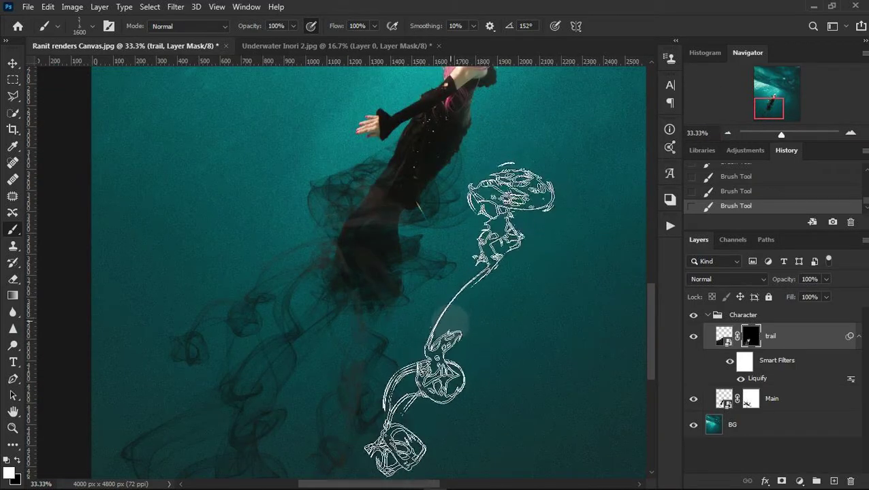
pyautogui.press('Right')
pyautogui.press('Right')
pyautogui.press('Right')
pyautogui.press('Right')
pyautogui.press('Right')
pyautogui.press('Right')
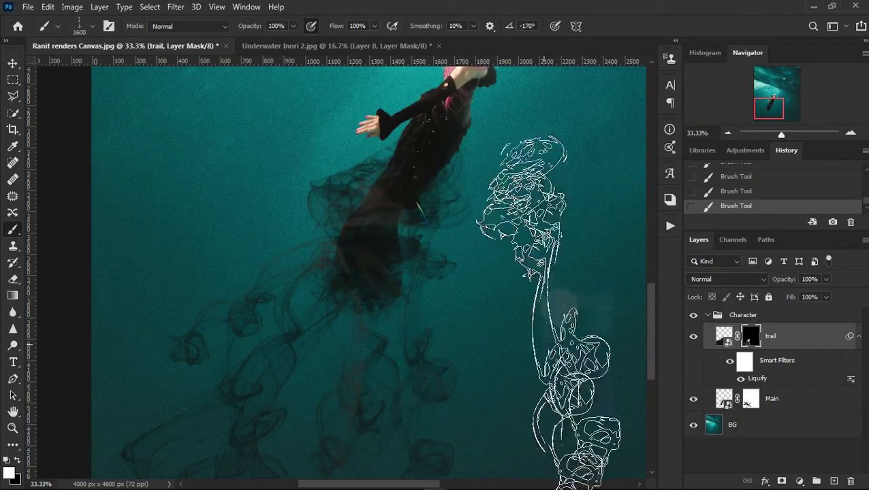
pyautogui.click(725, 133)
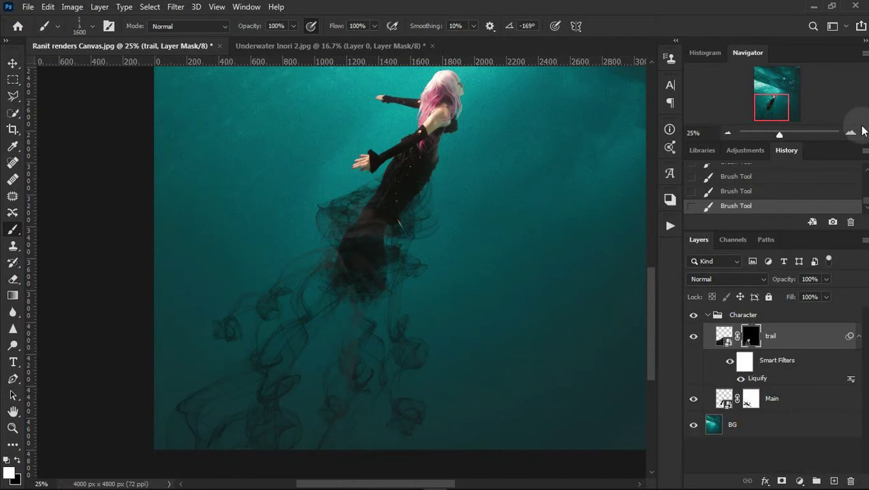
pyautogui.click(94, 26)
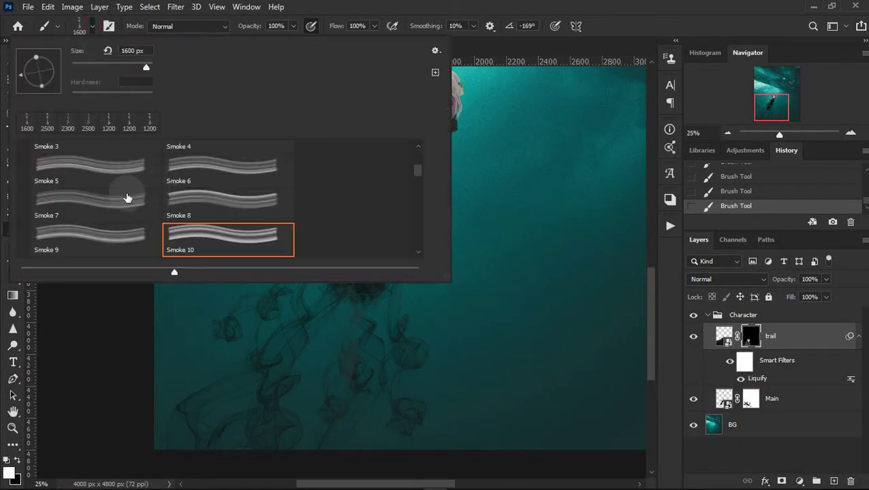
pyautogui.scroll(-1, 127, 197)
pyautogui.click(109, 229)
pyautogui.press('Return')
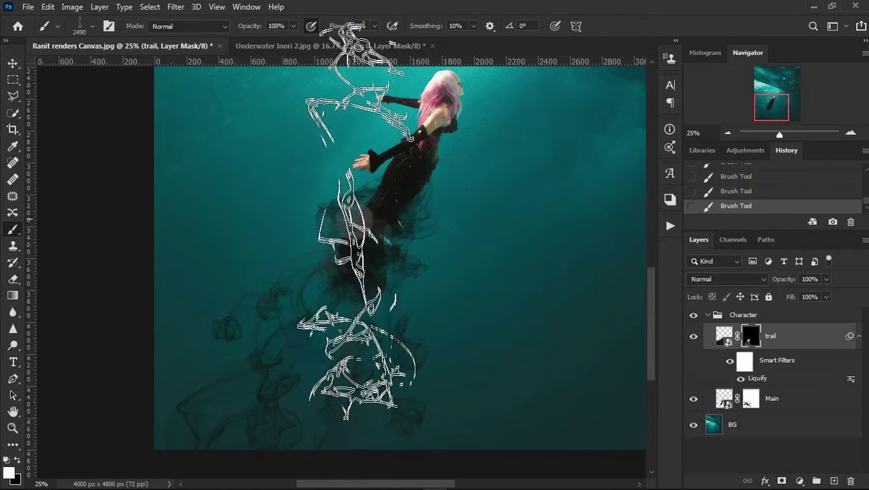
# Shrink the Smoke 11 tip to about 2100 px and adjust its rotation angle.
pyautogui.press('[')
pyautogui.press('[')
pyautogui.press('Right')
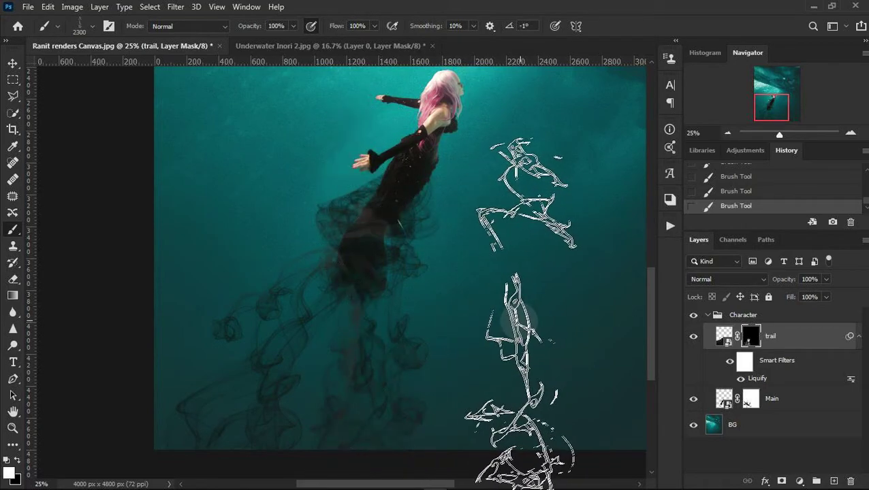
pyautogui.press('Right')
pyautogui.press('Right')
pyautogui.rightClick(433, 231)
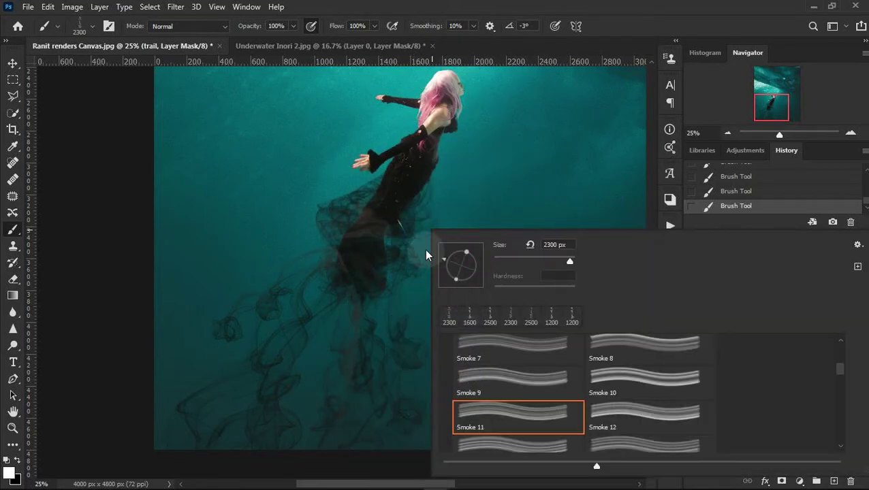
pyautogui.press('Escape')
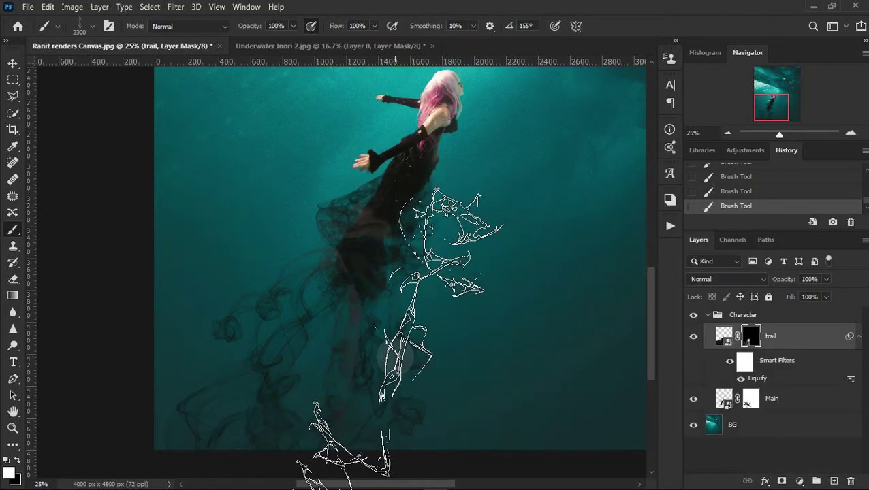
pyautogui.press('Left')
pyautogui.press('Left')
pyautogui.press('Left')
pyautogui.press('[')
pyautogui.press('[')
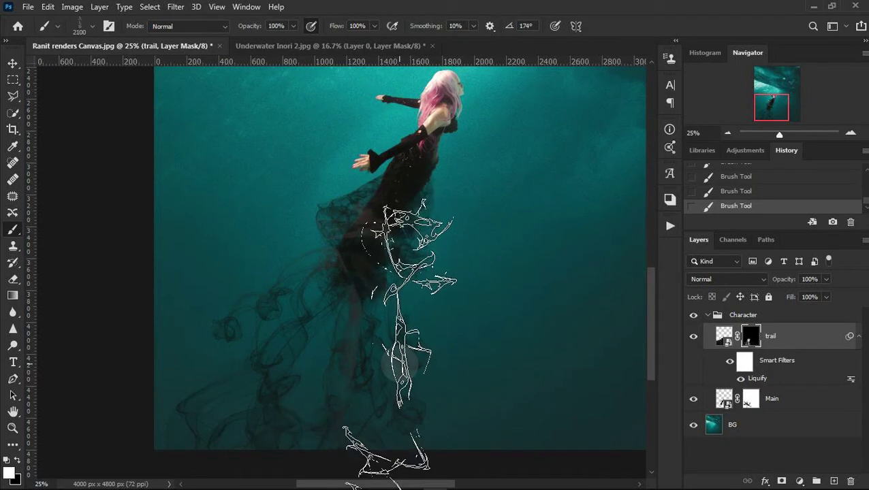
# Try brush sizes between 1000 and 2500 px and rotate the tip to 140°.
pyautogui.press('[')
pyautogui.press('[')
pyautogui.press('[')
pyautogui.press('[')
pyautogui.press('[')
pyautogui.press('[')
pyautogui.press('[')
pyautogui.press('[')
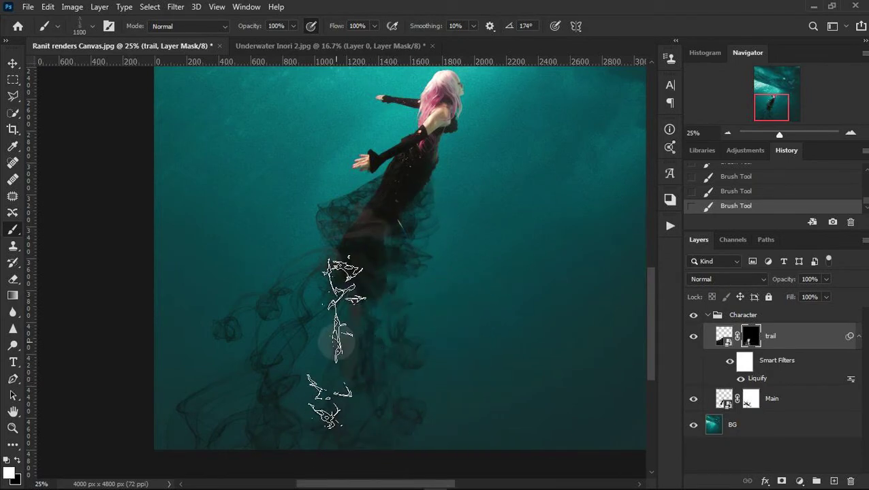
pyautogui.press('[')
pyautogui.press('Left')
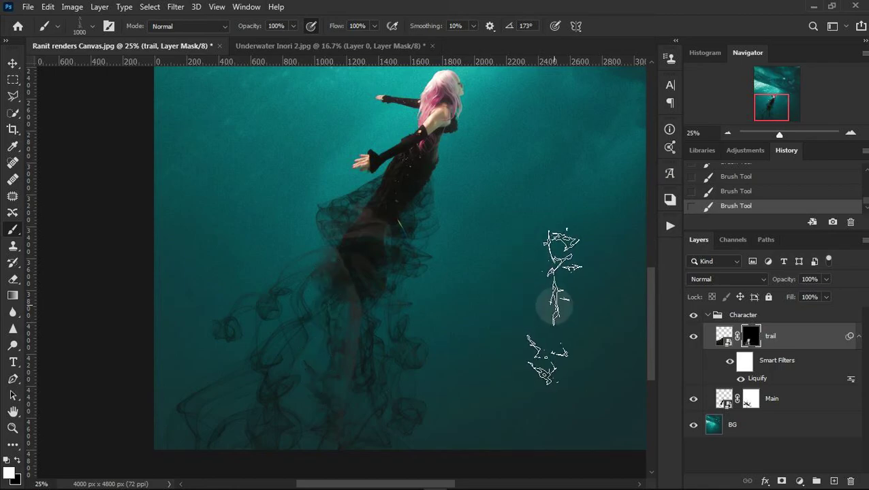
pyautogui.press(']')
pyautogui.press(']')
pyautogui.press(']')
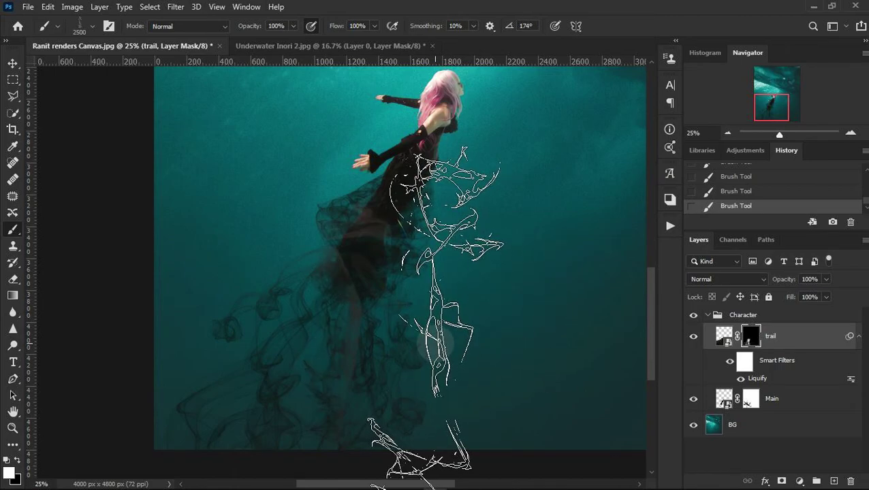
pyautogui.hotkey('shift', 'Left')
pyautogui.hotkey('shift', 'Left')
pyautogui.press('Left')
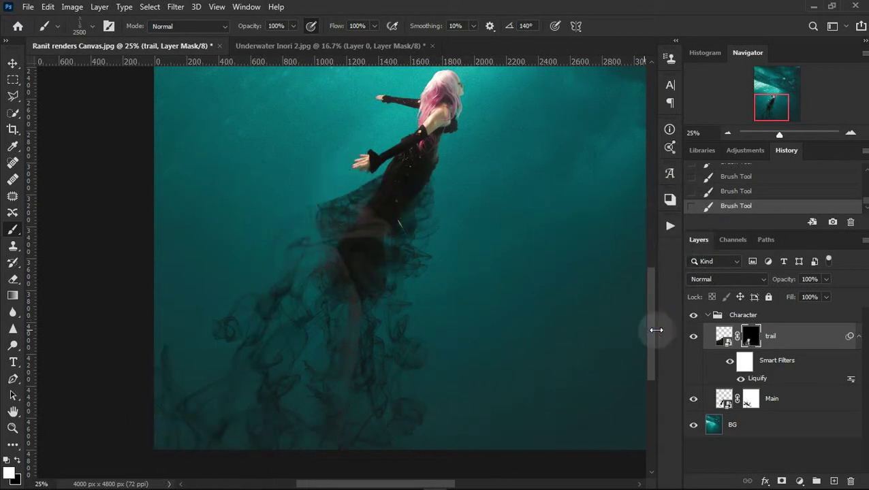
pyautogui.press('Left')
pyautogui.press('Left')
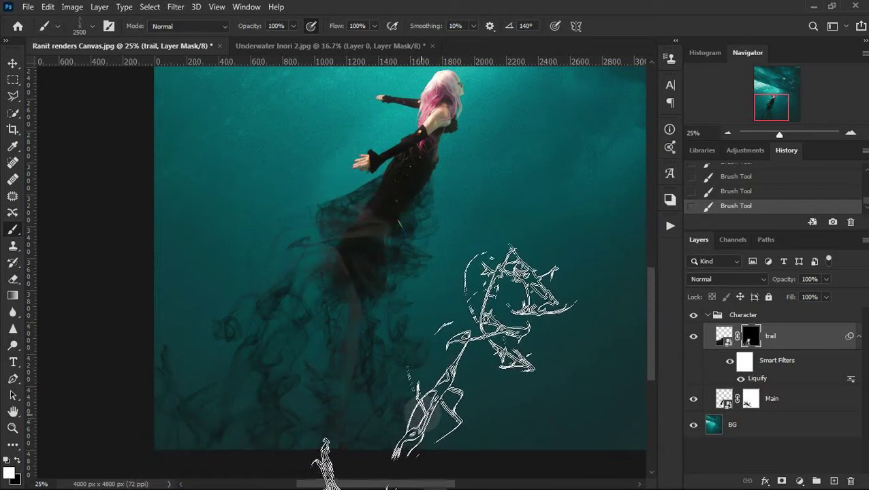
# Zoom to 50% on the figure's smoke trail and shrink the brush to a small size.
pyautogui.click(727, 133)
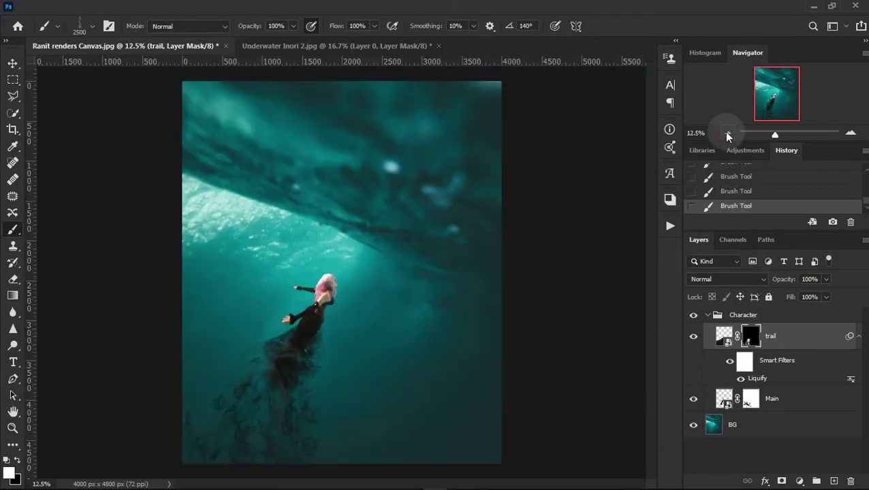
pyautogui.click(848, 134)
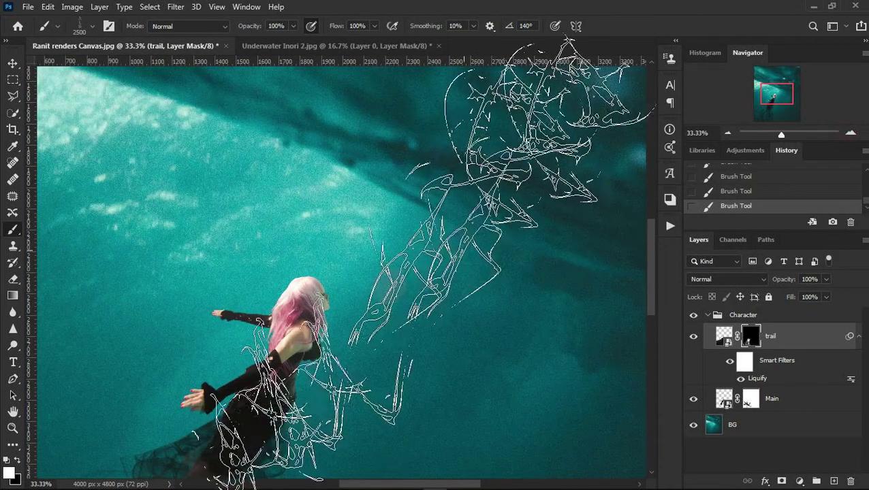
pyautogui.moveTo(501, 112); pyautogui.dragTo(586, 15)
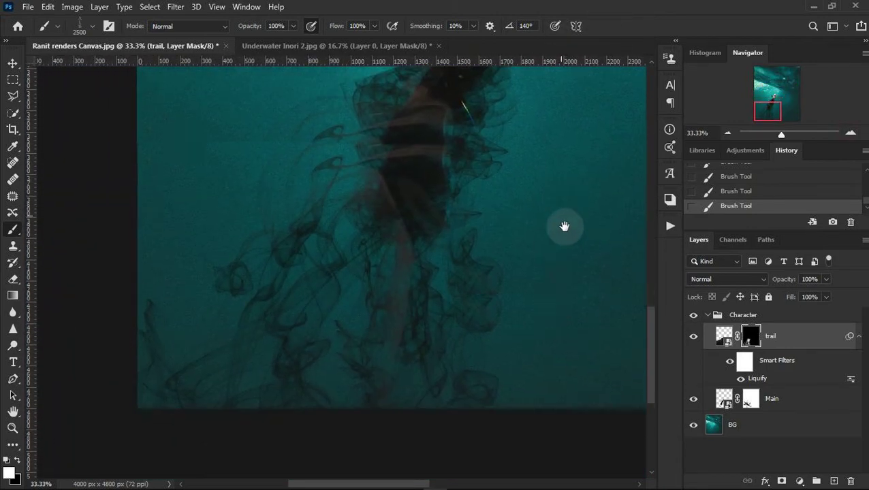
pyautogui.moveTo(565, 227); pyautogui.dragTo(559, 304)
pyautogui.click(850, 133)
pyautogui.scroll(2, 400, 376)
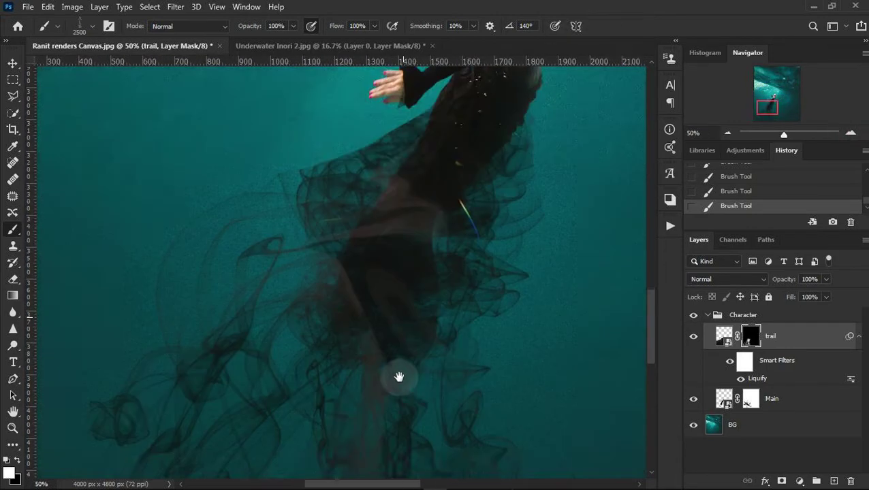
pyautogui.scroll(2, 450, 258)
pyautogui.scroll(2, 450, 258)
pyautogui.press('[')
pyautogui.press('[')
pyautogui.press('[')
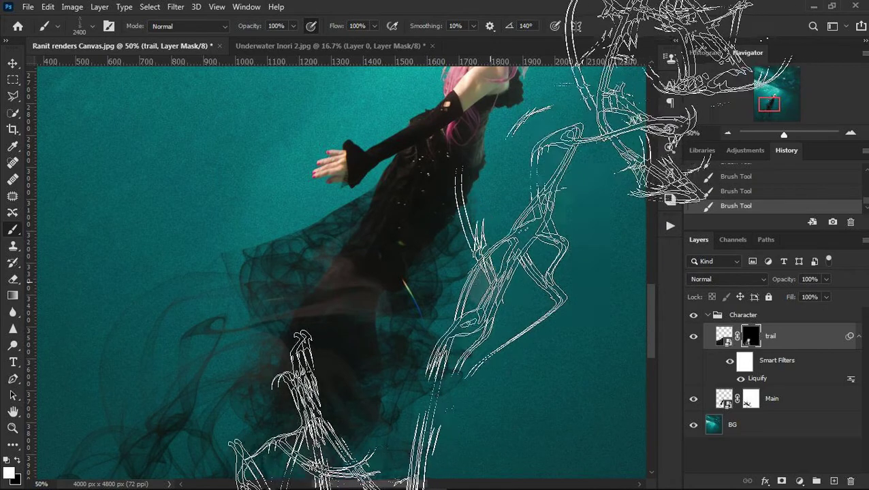
pyautogui.press('[')
pyautogui.press('[')
pyautogui.press('[')
pyautogui.press('[')
pyautogui.press('[')
pyautogui.press('[')
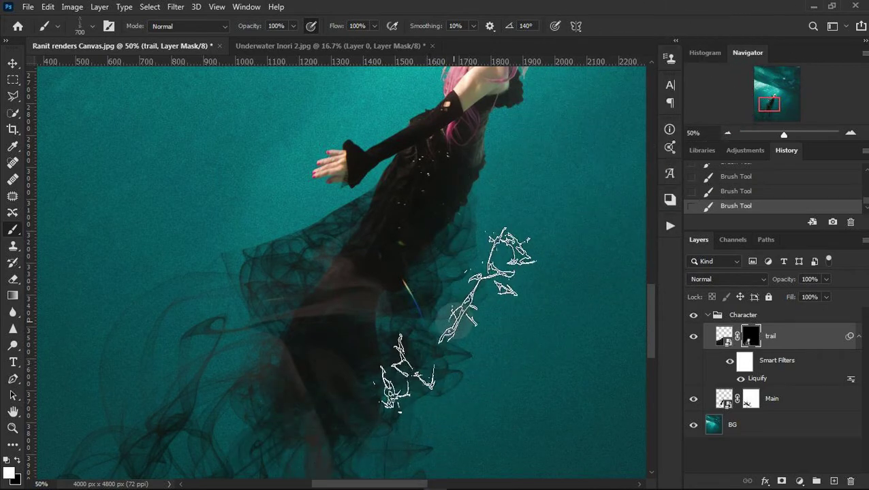
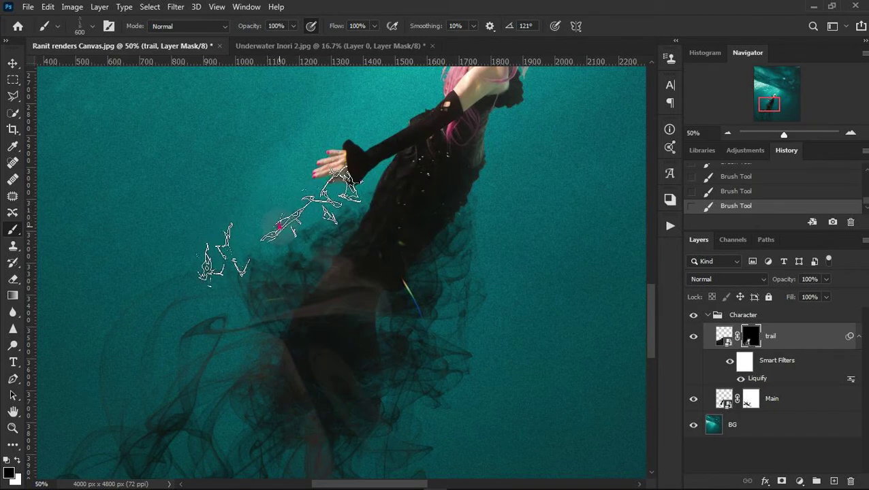
# Zoom to 25% on the figure, pick a Smoke brush, and shrink it to 1800 px.
pyautogui.moveTo(784, 134)
pyautogui.mouseDown()
pyautogui.moveTo(737, 136)
pyautogui.moveTo(778, 135)
pyautogui.mouseUp()
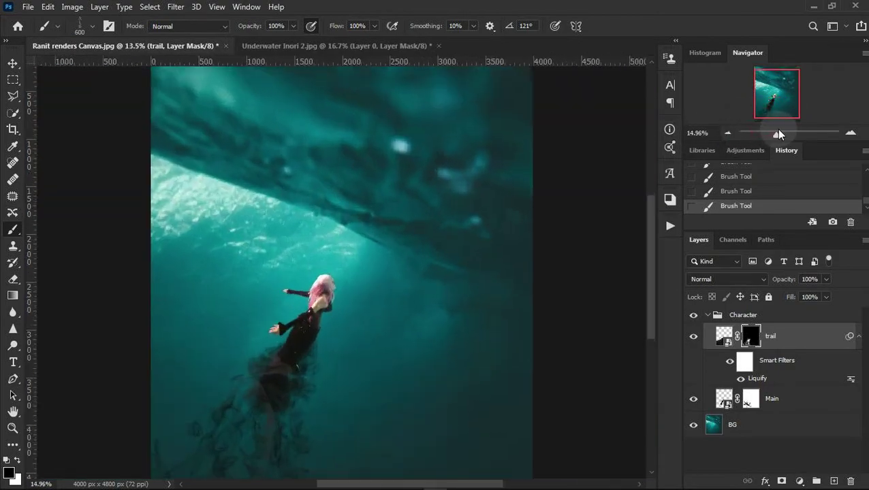
pyautogui.moveTo(760, 101); pyautogui.dragTo(751, 117)
pyautogui.click(851, 133)
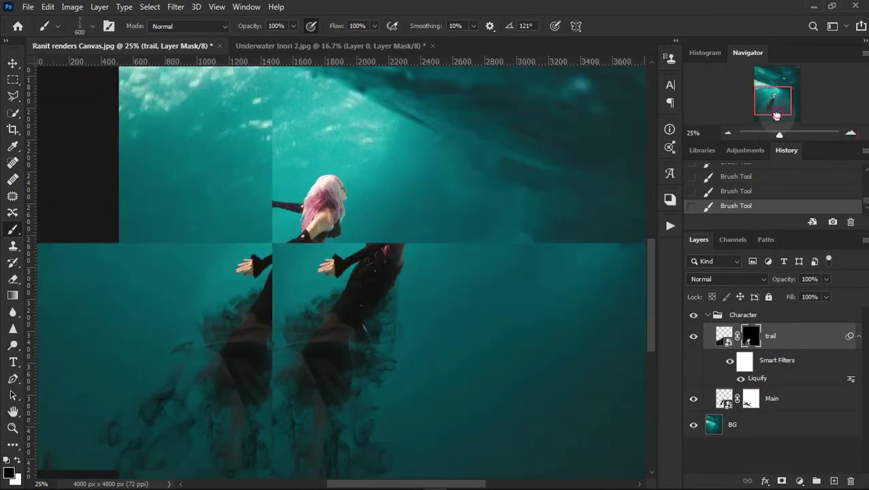
pyautogui.click(92, 31)
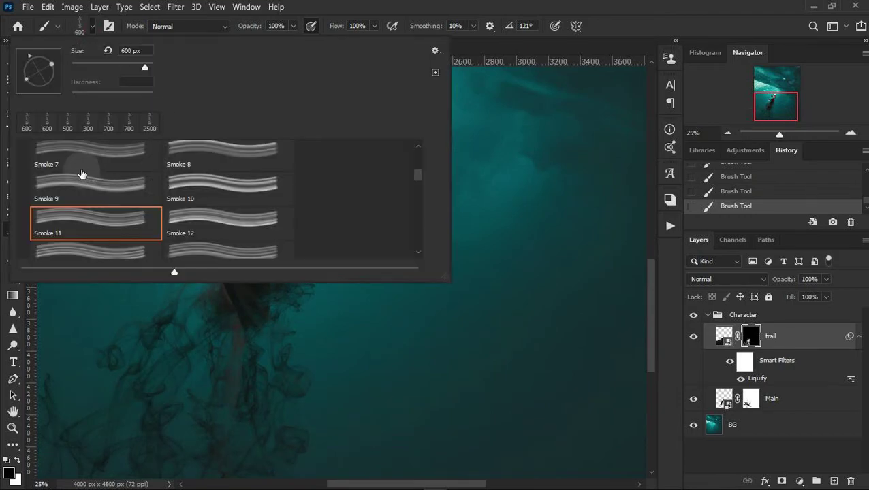
pyautogui.press('Return')
pyautogui.press('[')
pyautogui.press('[')
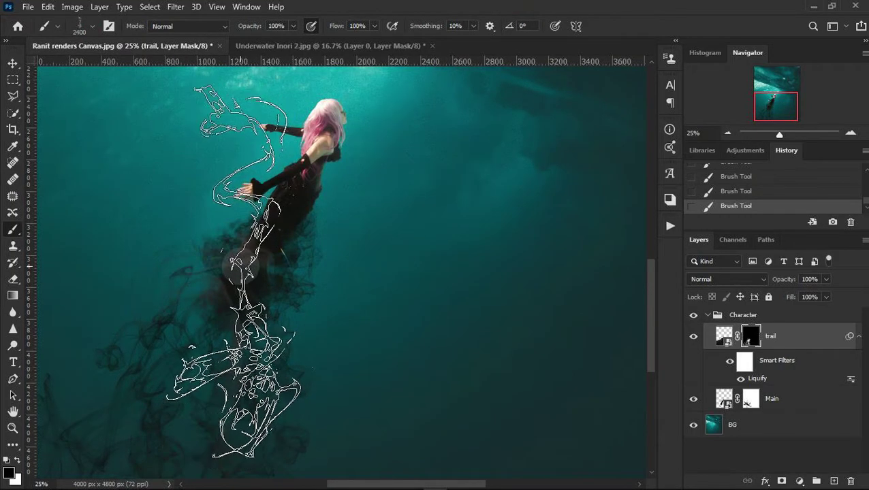
pyautogui.press('[')
pyautogui.press('[')
pyautogui.press('[')
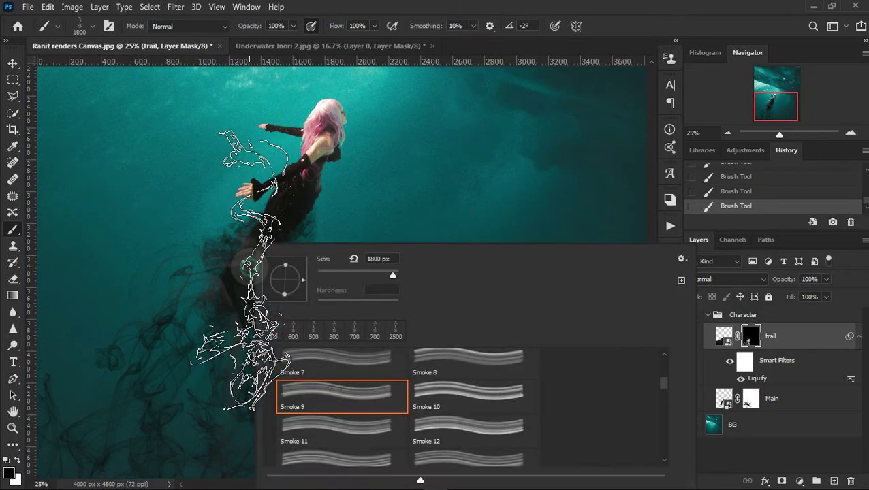
# Rotate the brush tip to 147° at 2000 px, undo the last stroke, and paint the trail down from the dress.
pyautogui.rightClick(244, 273)
pyautogui.moveTo(276, 269); pyautogui.dragTo(282, 308)
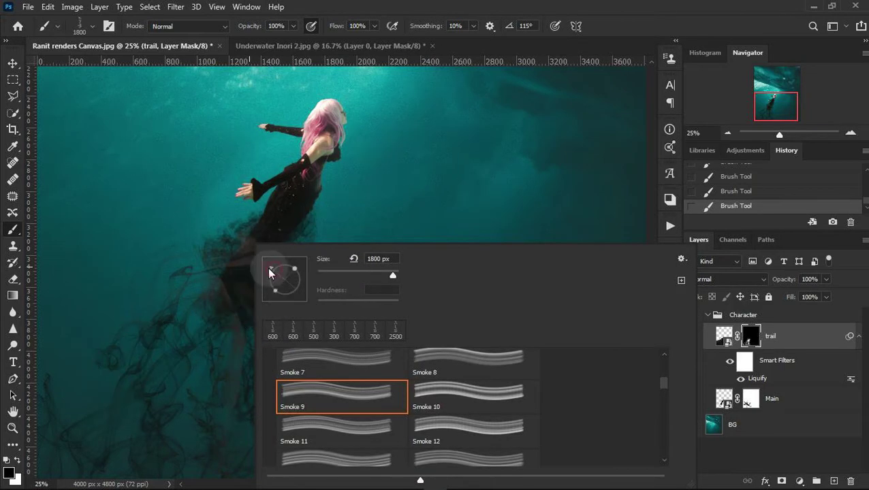
pyautogui.moveTo(269, 272); pyautogui.dragTo(268, 270)
pyautogui.press('Return')
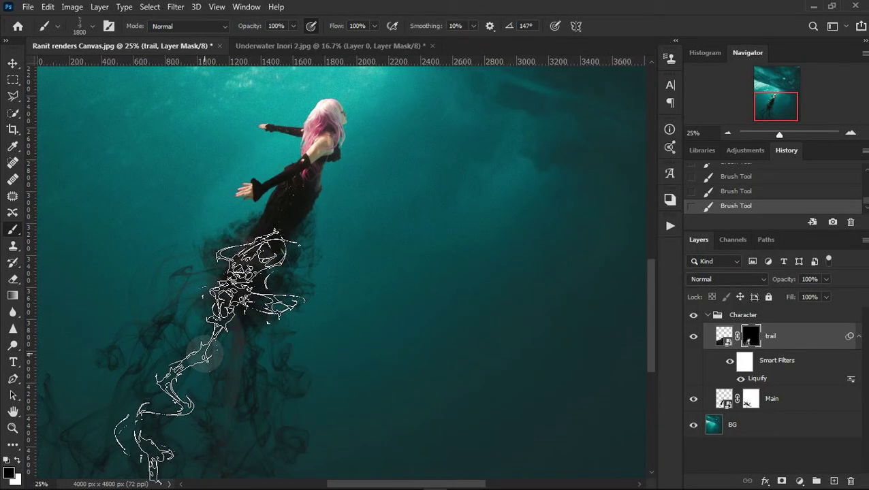
pyautogui.press(']')
pyautogui.press(']')
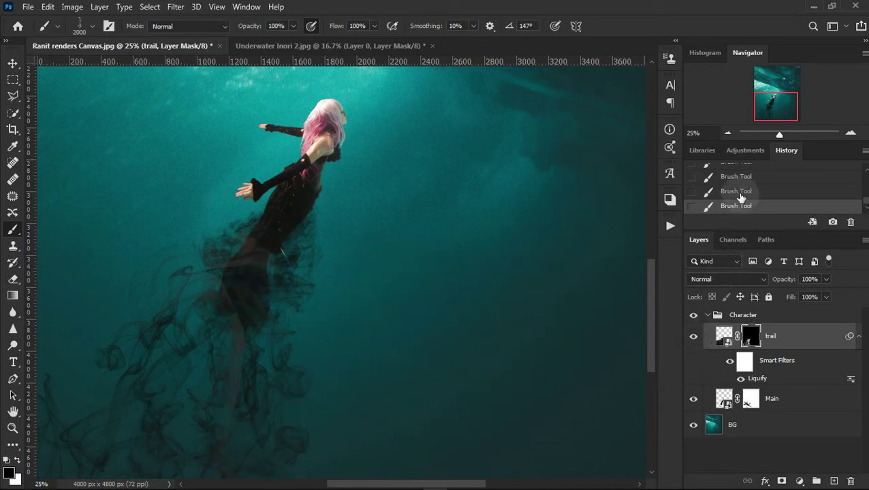
pyautogui.click(739, 191)
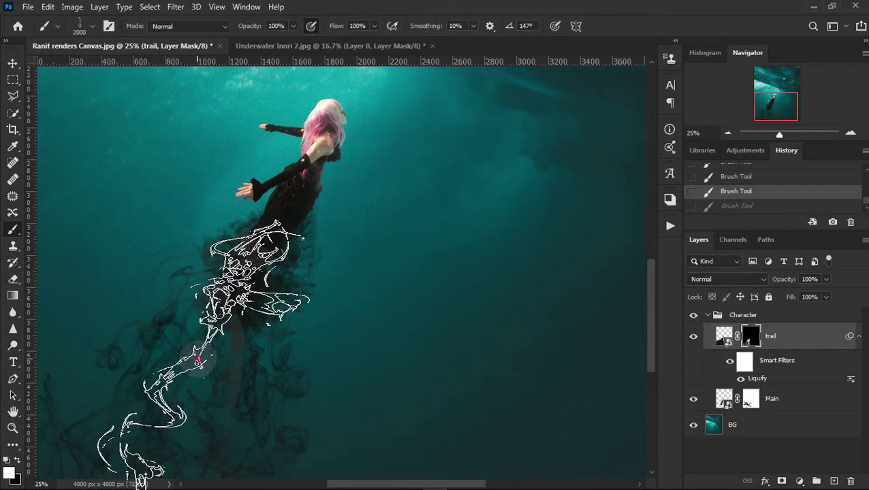
pyautogui.moveTo(194, 349); pyautogui.dragTo(273, 366)
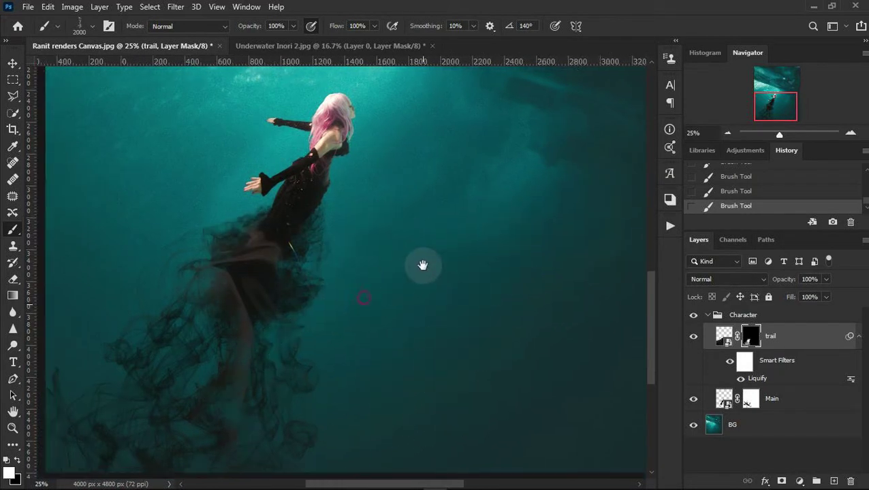
# Frame the lower smoke trail at 25% and select the Smoke 7 brush preset.
pyautogui.hscroll(-3, 423, 262)
pyautogui.scroll(-1, 423, 262)
pyautogui.click(851, 132)
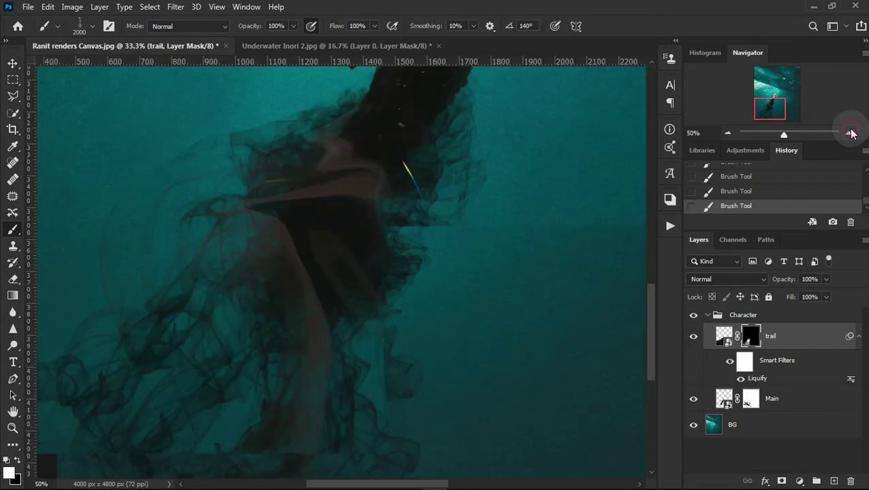
pyautogui.click(727, 134)
pyautogui.click(727, 134)
pyautogui.click(727, 134)
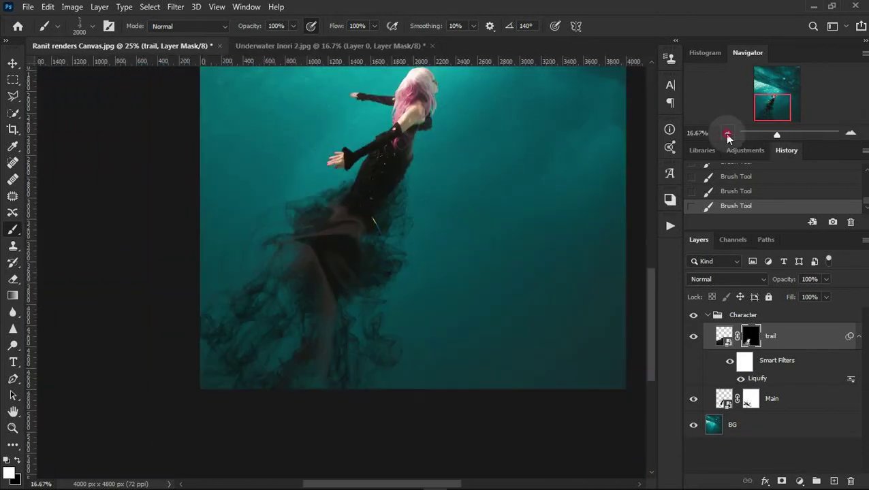
pyautogui.click(850, 137)
pyautogui.moveTo(520, 186); pyautogui.dragTo(518, 197)
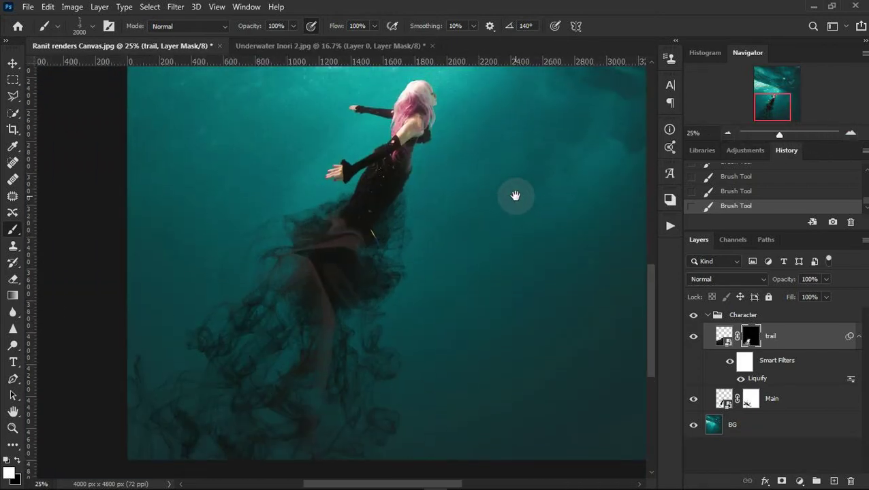
pyautogui.click(286, 341)
pyautogui.click(92, 26)
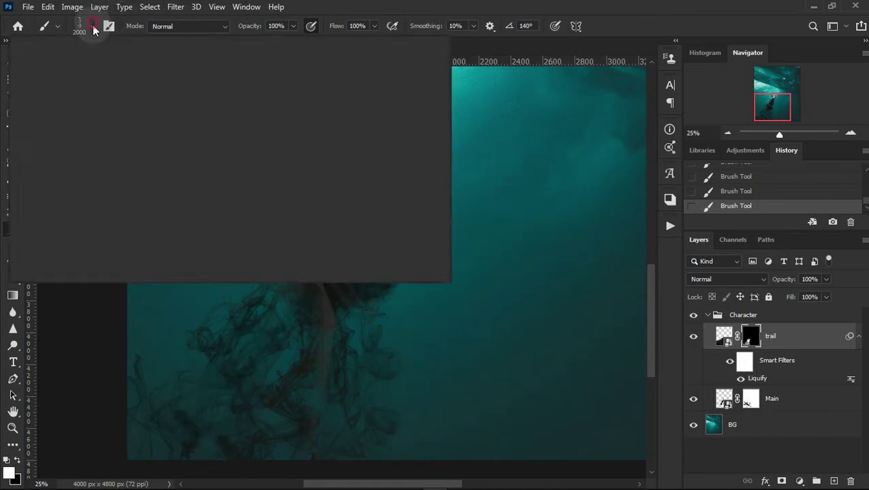
pyautogui.click(101, 163)
pyautogui.click(528, 9)
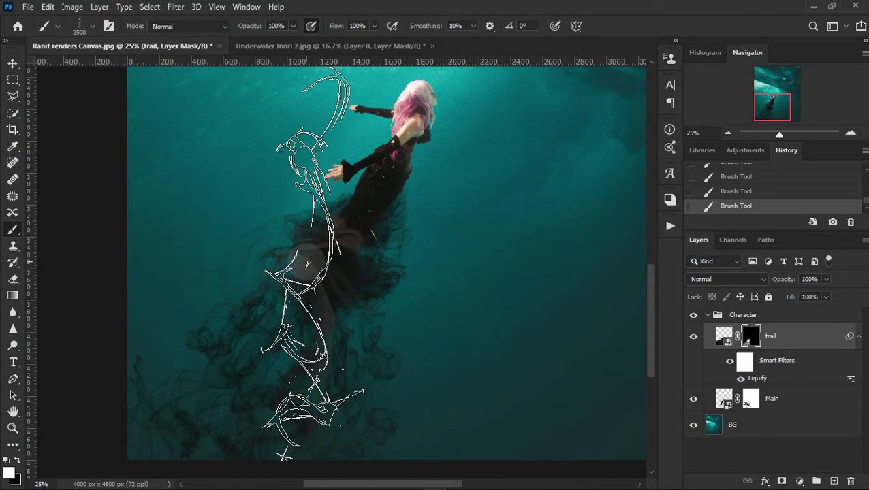
# Rotate Smoke 7 to 112°, shrink it below 2200 px, undo the test stroke, and paint down-left from the dress.
pyautogui.rightClick(303, 297)
pyautogui.moveTo(355, 279)
pyautogui.mouseDown()
pyautogui.moveTo(300, 272)
pyautogui.moveTo(323, 276)
pyautogui.mouseUp()
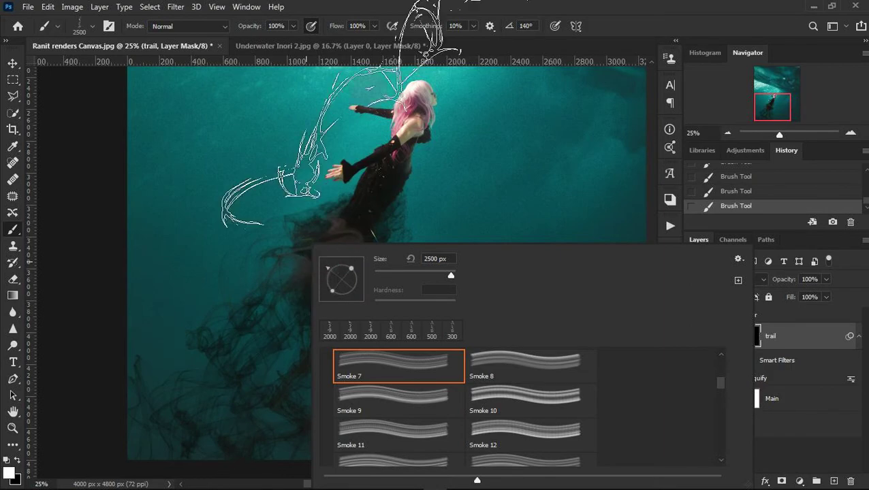
pyautogui.press('Return')
pyautogui.press('[')
pyautogui.press('[')
pyautogui.press('[')
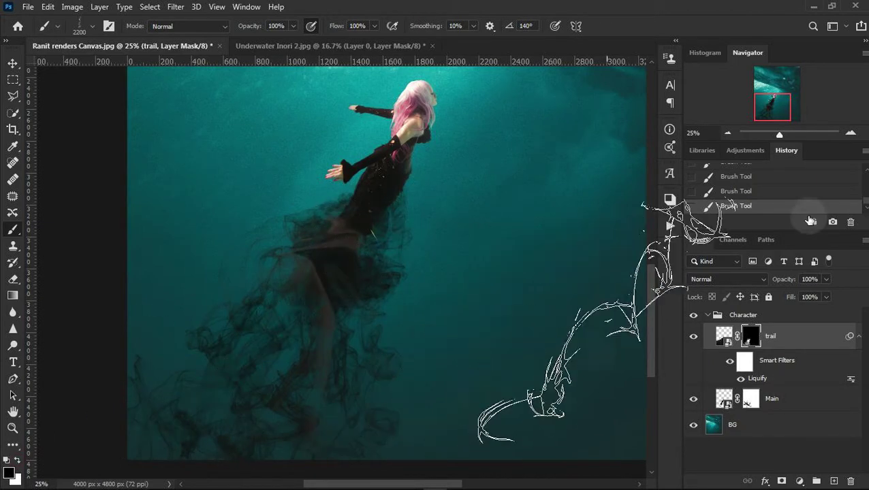
pyautogui.click(731, 192)
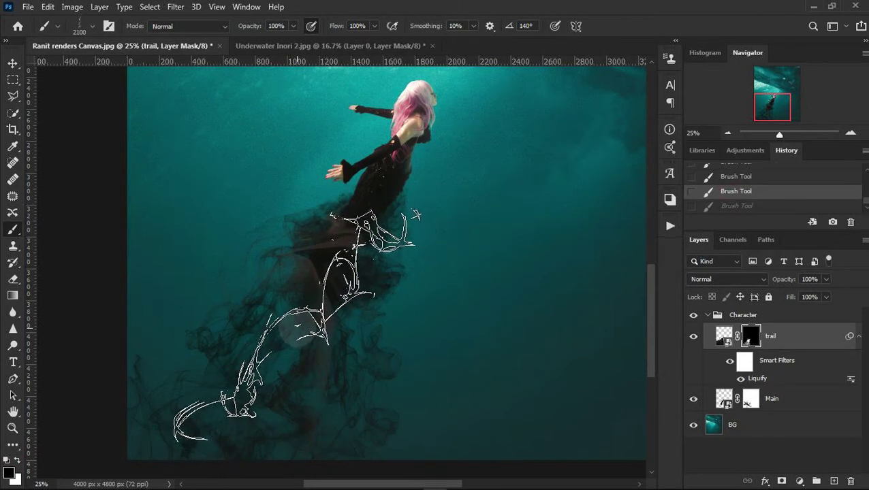
pyautogui.press('[')
pyautogui.press('[')
pyautogui.press('[')
pyautogui.moveTo(320, 281); pyautogui.dragTo(292, 345)
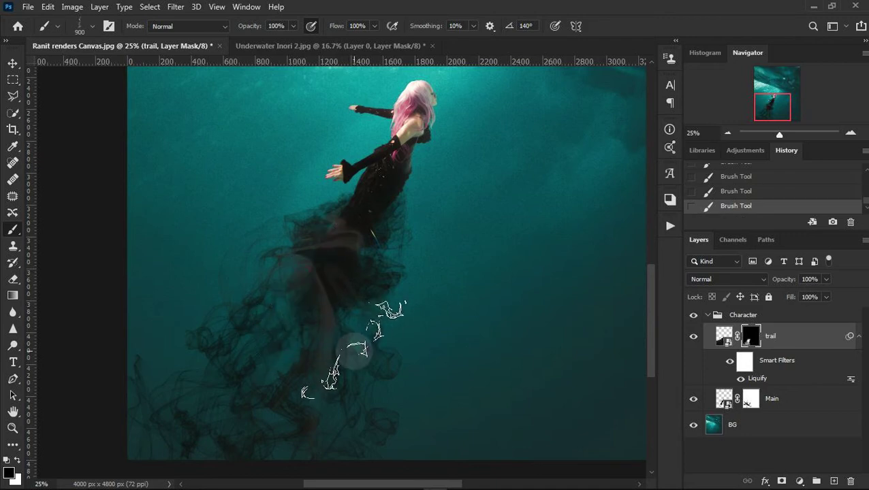
# Undo and redo the new smoke stroke to compare the trail with and without it.
pyautogui.click(766, 193)
pyautogui.click(786, 207)
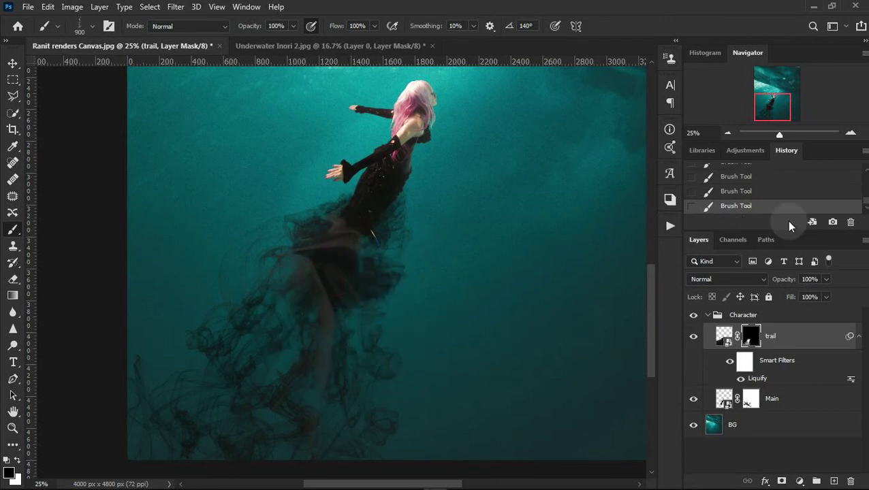
pyautogui.hotkey('ctrl', 'z')
pyautogui.hotkey('ctrl', 'shift', 'z')
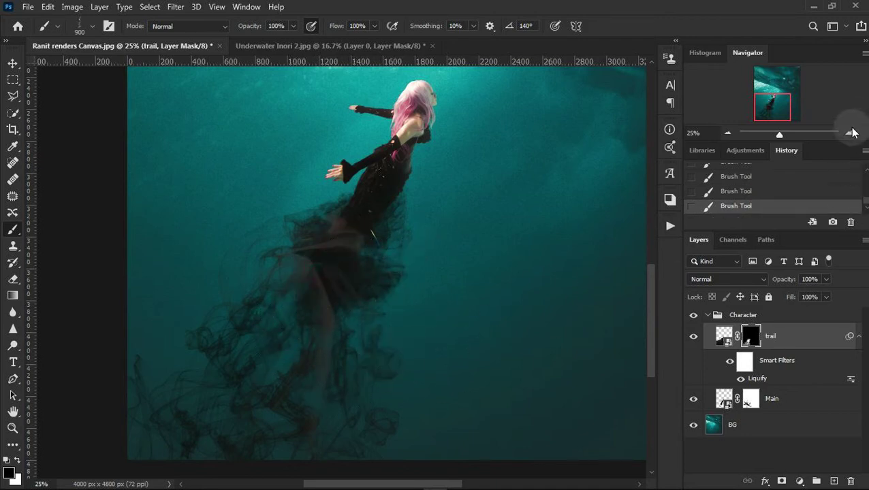
# Switch the painting colour to white and set the smoke brush to 400 px at 154°.
pyautogui.click(850, 133)
pyautogui.moveTo(733, 197); pyautogui.dragTo(811, 231)
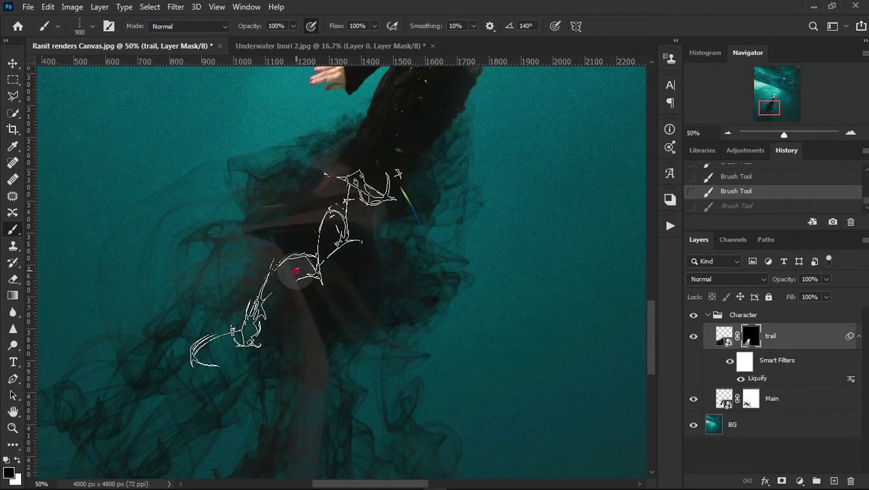
pyautogui.moveTo(742, 193); pyautogui.dragTo(309, 273)
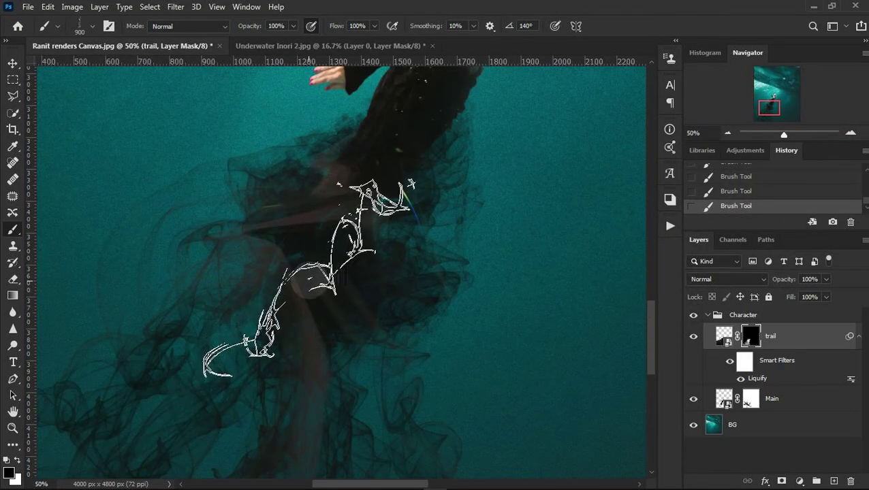
pyautogui.click(18, 458)
pyautogui.press(']')
pyautogui.press(']')
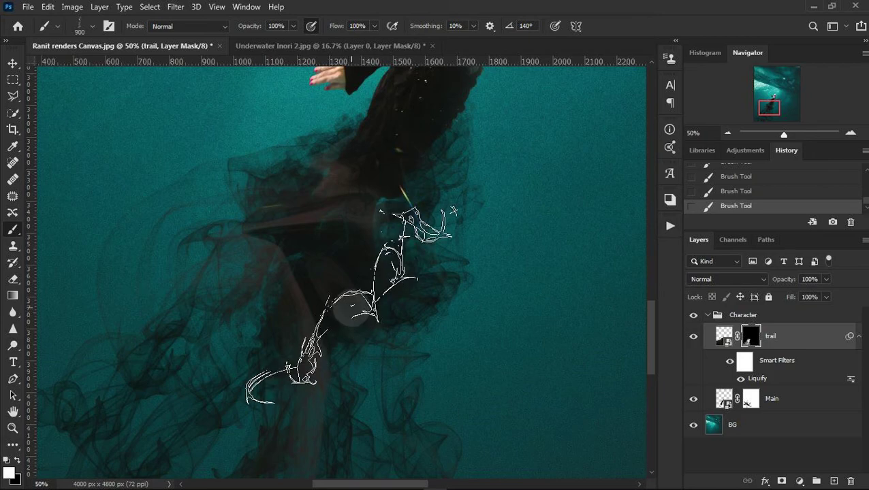
pyautogui.press('Left')
pyautogui.press('Left')
pyautogui.press('Left')
pyautogui.press('Left')
pyautogui.press('Left')
pyautogui.press('Left')
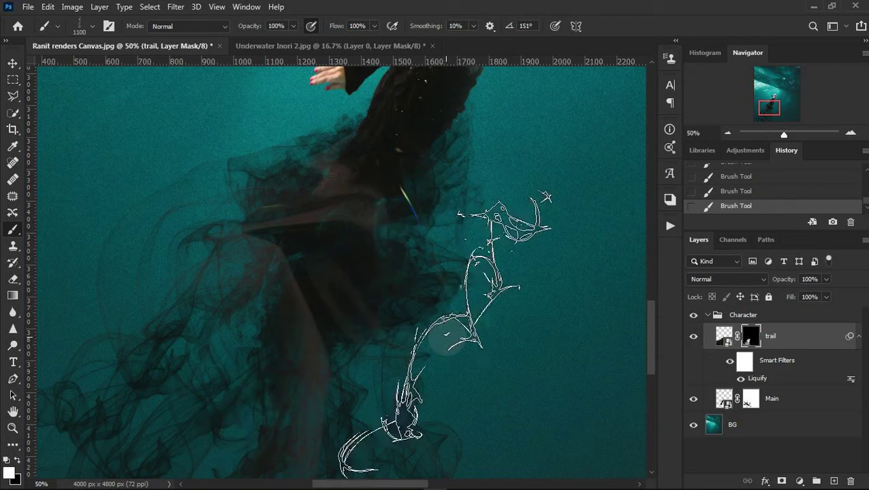
pyautogui.press('[')
pyautogui.press('[')
pyautogui.press('[')
pyautogui.press('[')
pyautogui.press('[')
pyautogui.press('[')
pyautogui.press('[')
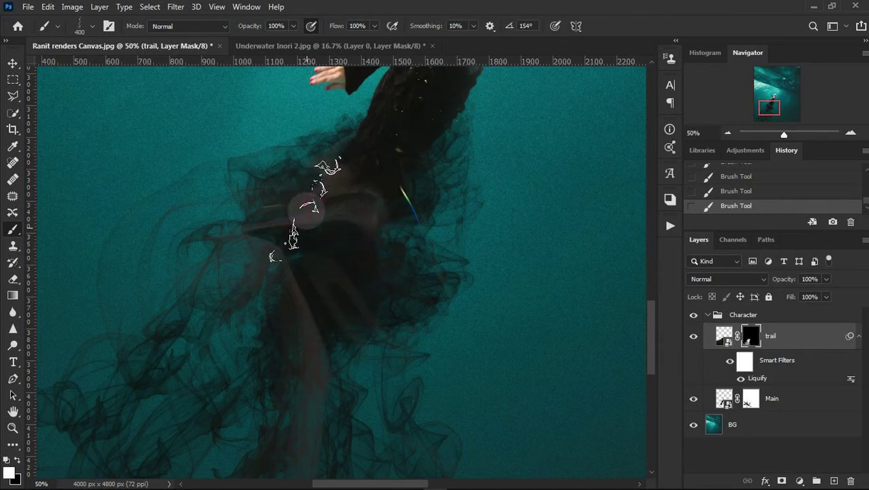
# Enlarge the smoke brush to 1000 px and rotate its tip from 147° to 177°, then toward a diagonal.
pyautogui.press('Right')
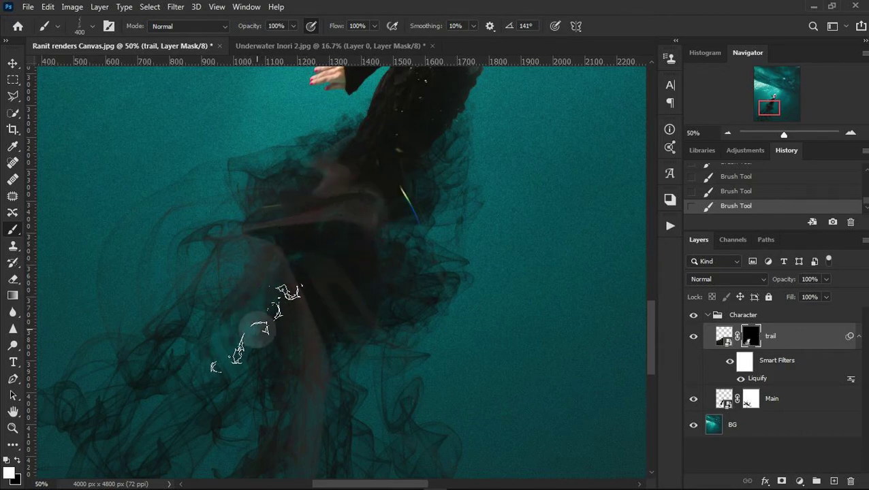
pyautogui.press(']')
pyautogui.press(']')
pyautogui.press(']')
pyautogui.press(']')
pyautogui.press('Left')
pyautogui.press('Left')
pyautogui.press('Left')
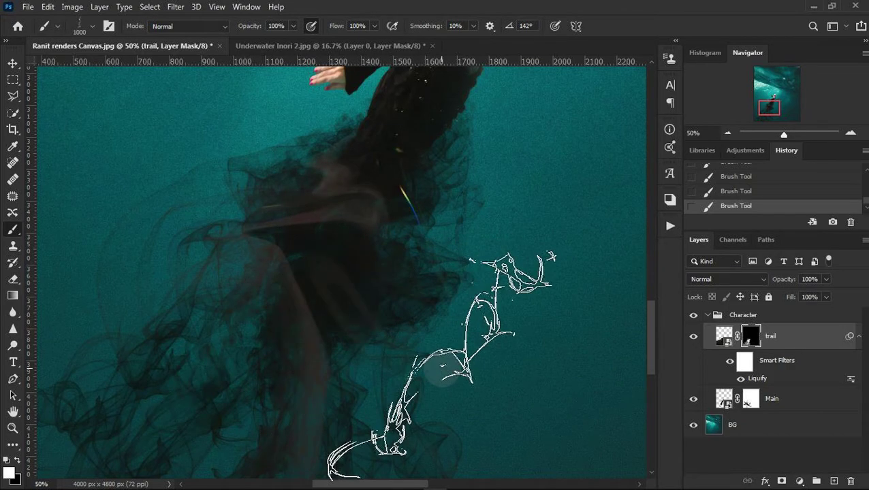
pyautogui.hotkey('shift', 'Left')
pyautogui.hotkey('shift', 'Left')
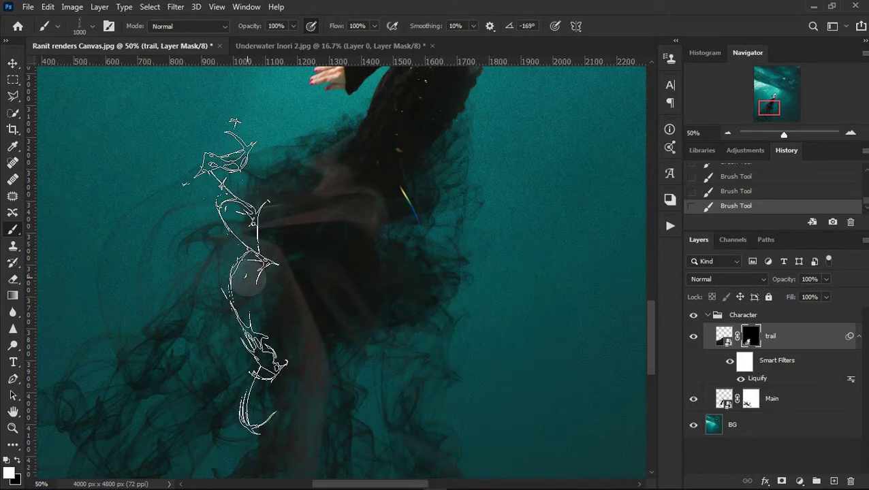
pyautogui.press('Right')
pyautogui.press('Right')
pyautogui.press('Right')
pyautogui.press('Right')
pyautogui.press('Right')
pyautogui.press('Right')
pyautogui.press('Right')
pyautogui.press('Right')
pyautogui.press('Right')
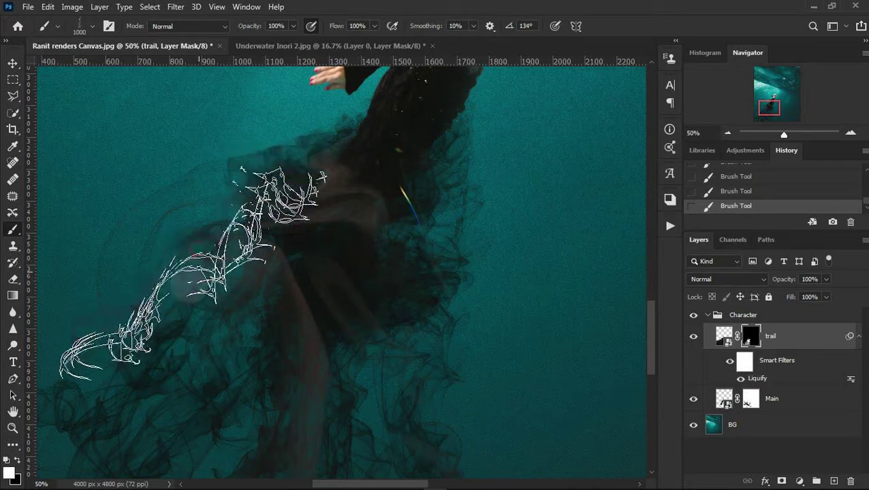
pyautogui.press('Right')
pyautogui.press('Right')
pyautogui.press('Right')
pyautogui.press('Right')
pyautogui.press('Right')
pyautogui.press('Right')
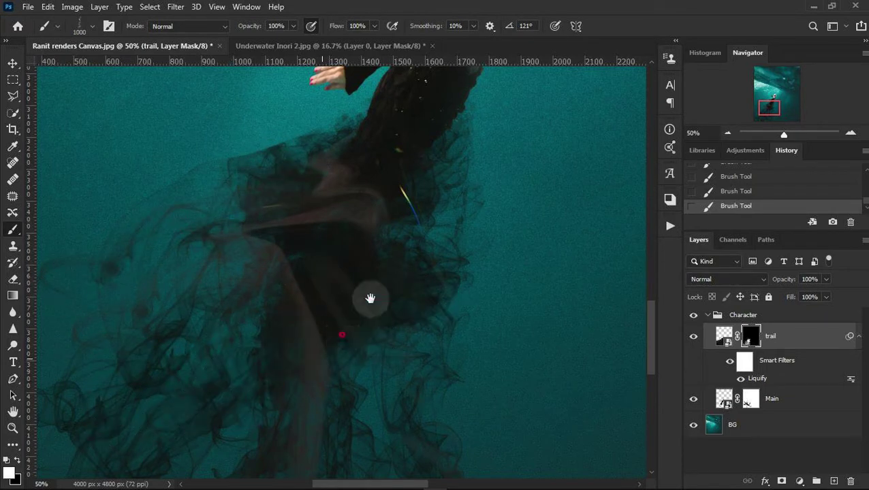
# Reframe the view on the dress and undo the last smoke stroke on the trail mask.
pyautogui.moveTo(369, 297); pyautogui.dragTo(442, 168)
pyautogui.click(727, 133)
pyautogui.click(728, 133)
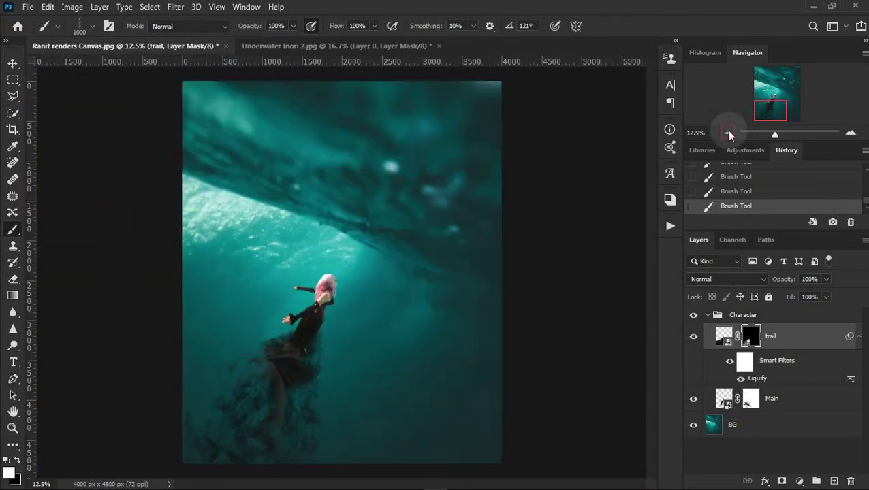
pyautogui.click(851, 133)
pyautogui.moveTo(439, 281); pyautogui.dragTo(530, 150)
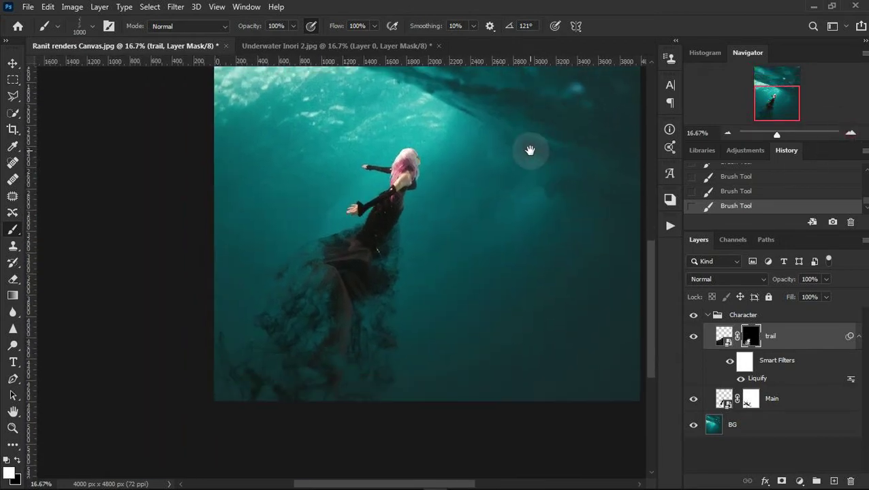
pyautogui.click(851, 133)
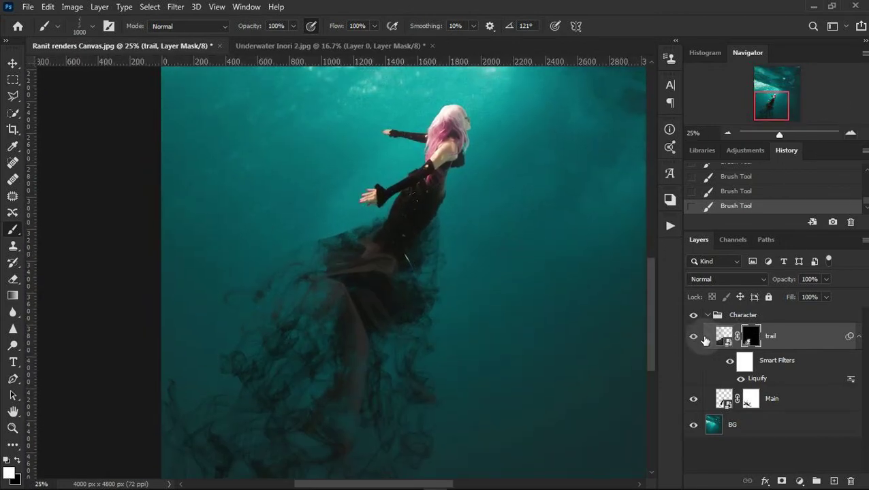
pyautogui.click(851, 132)
pyautogui.scroll(1, 417, 267)
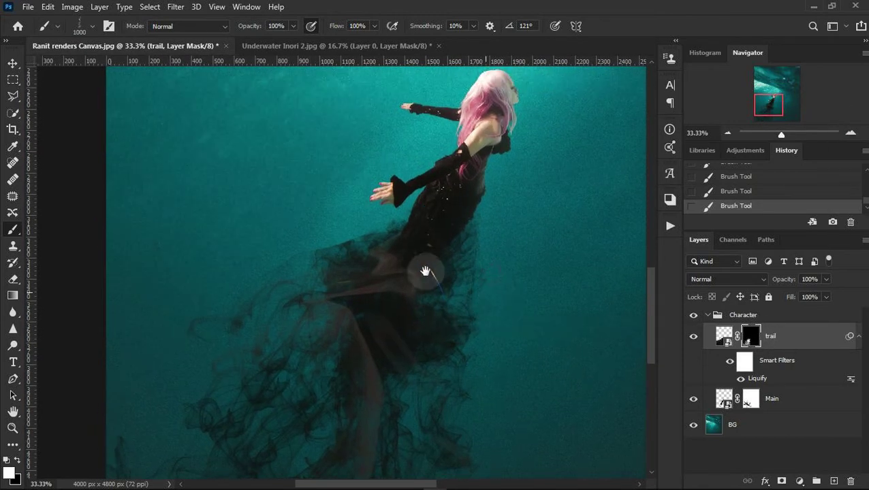
pyautogui.click(756, 192)
pyautogui.moveTo(414, 334); pyautogui.dragTo(435, 300)
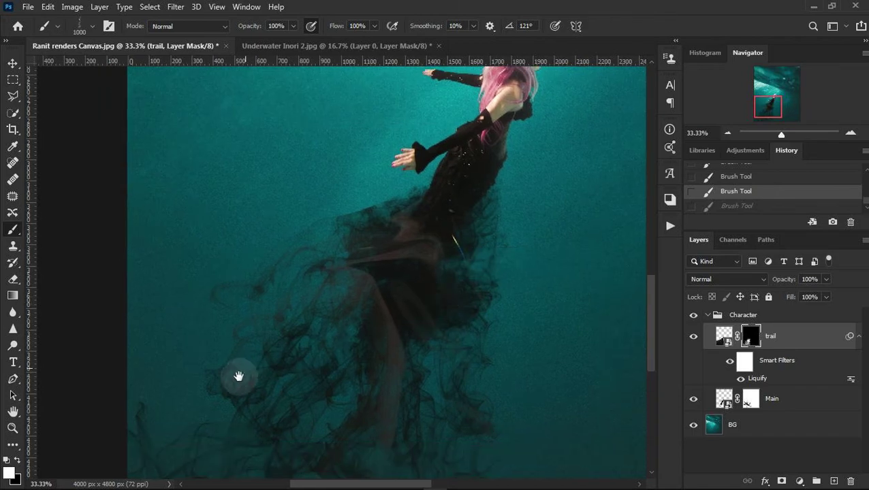
# Add a new layer above trail, sample a dark dress colour, and paint a test smoke stroke.
pyautogui.click(835, 481)
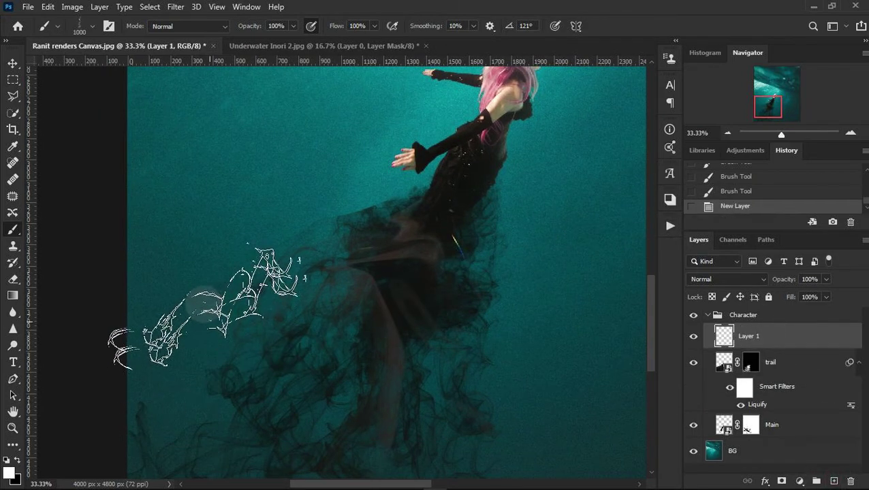
pyautogui.click(12, 145)
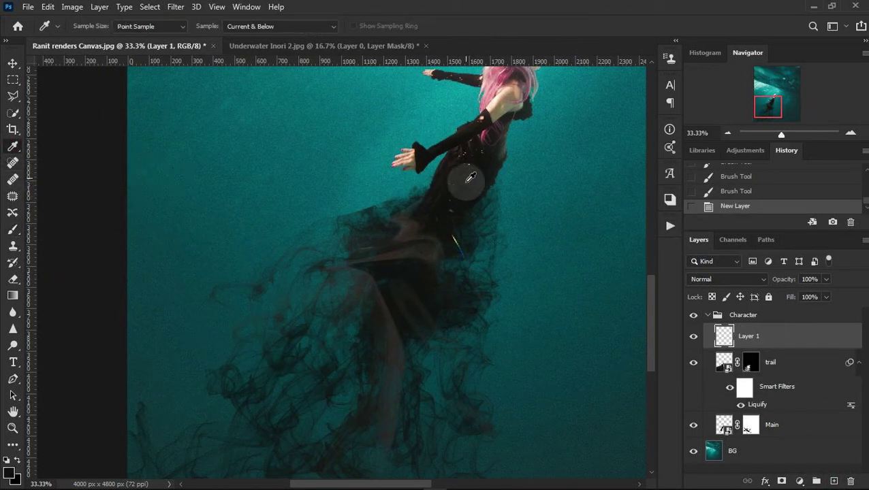
pyautogui.click(12, 230)
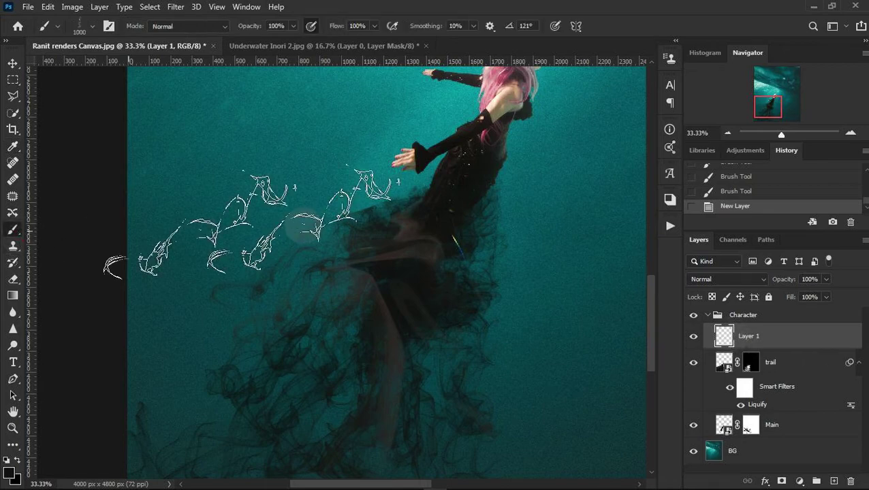
pyautogui.moveTo(371, 214)
pyautogui.mouseDown()
pyautogui.moveTo(361, 286)
pyautogui.moveTo(350, 249)
pyautogui.mouseUp()
# Move Layer 1 below Main, compare with the Character group hidden, and reselect Layer 1.
pyautogui.moveTo(774, 339); pyautogui.dragTo(777, 430)
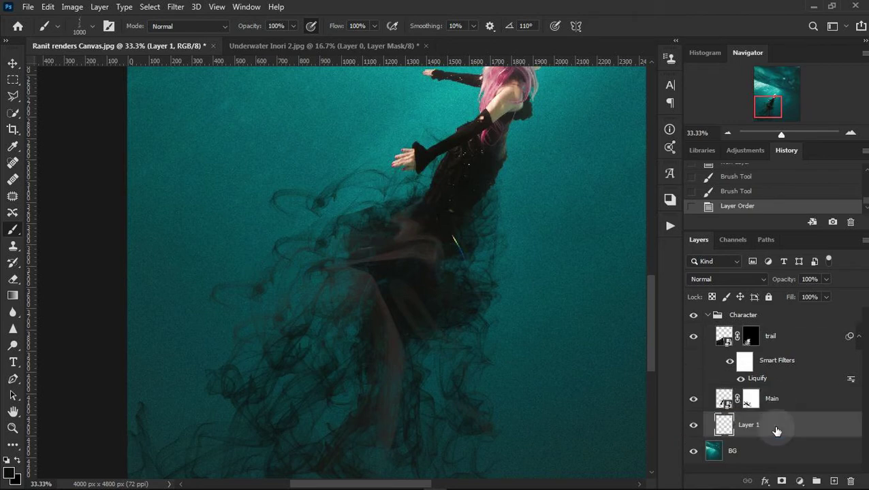
pyautogui.click(696, 315)
pyautogui.click(706, 316)
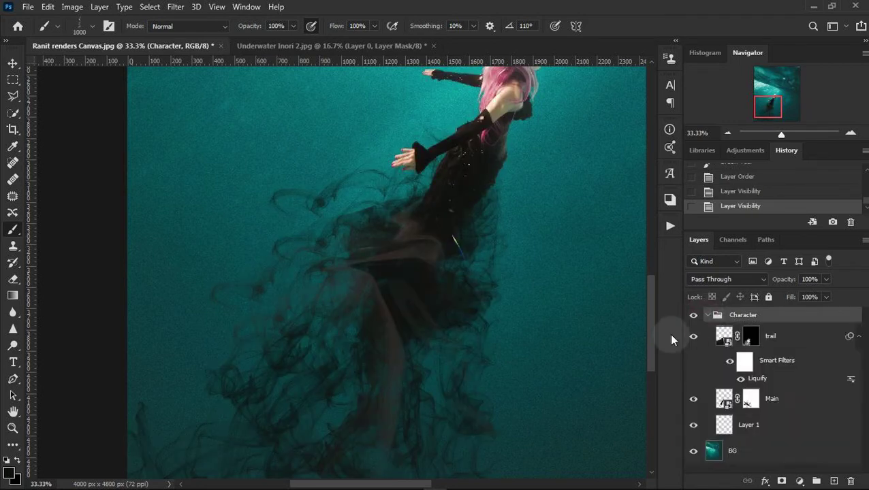
pyautogui.click(733, 398)
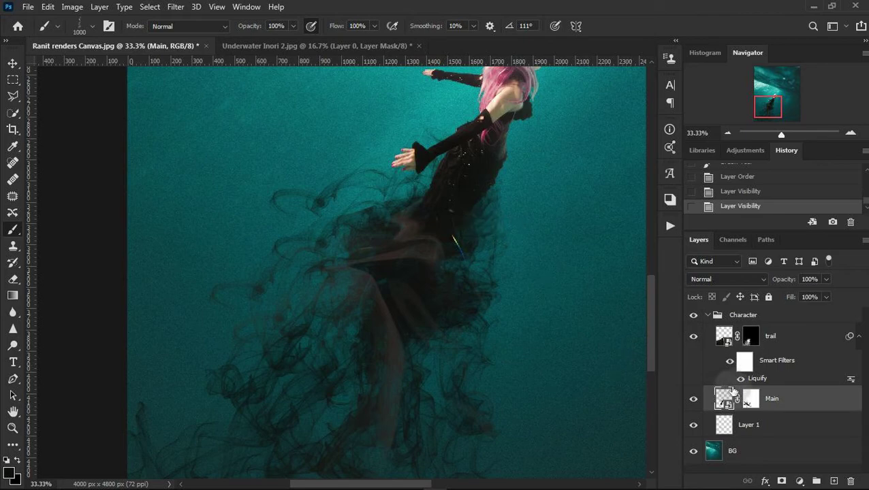
pyautogui.click(749, 425)
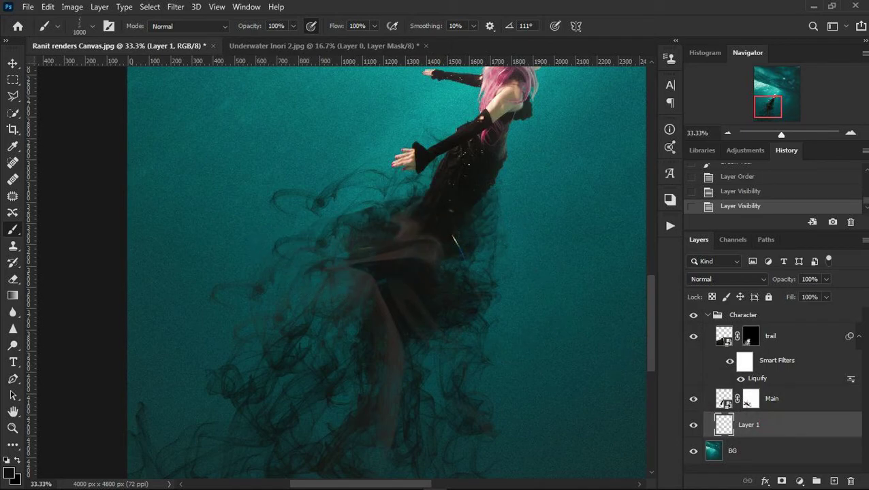
# Zoom in on the arm and dress edge and choose a Smoke brush preset.
pyautogui.click(850, 133)
pyautogui.moveTo(500, 342); pyautogui.dragTo(501, 437)
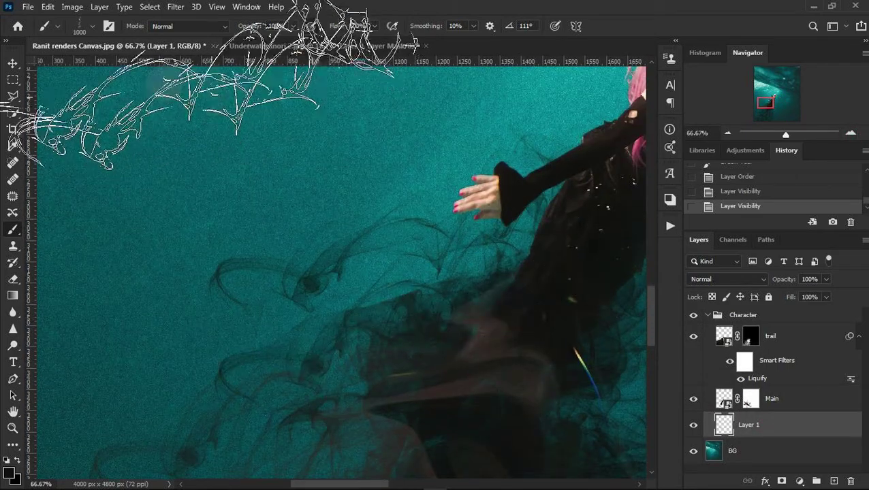
pyautogui.click(79, 25)
pyautogui.scroll(-3, 157, 198)
pyautogui.scroll(-2, 111, 227)
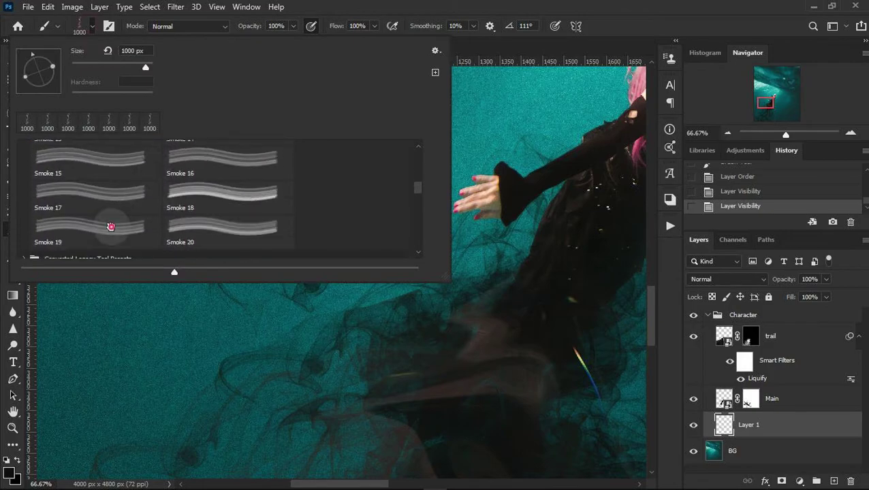
pyautogui.press('Return')
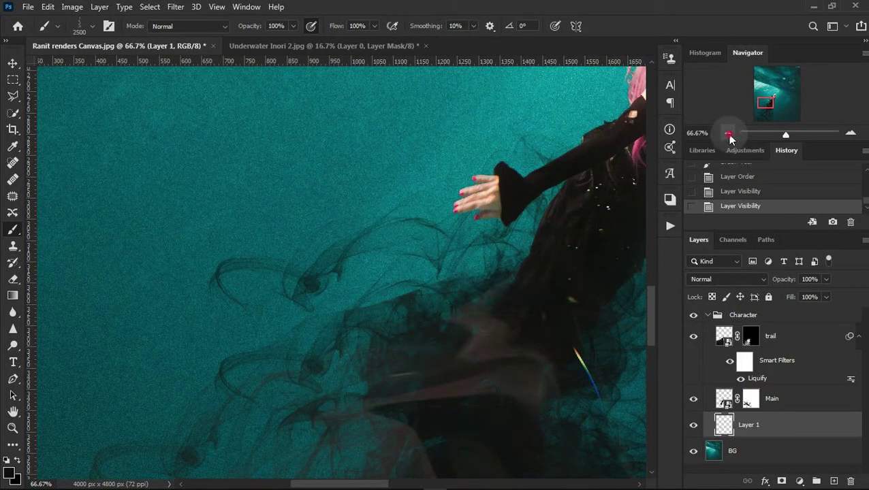
# Shrink the smoke brush to 1700 px and rotate its tip to about 63°.
pyautogui.click(727, 133)
pyautogui.press('[')
pyautogui.press('[')
pyautogui.press('[')
pyautogui.press('[')
pyautogui.press('[')
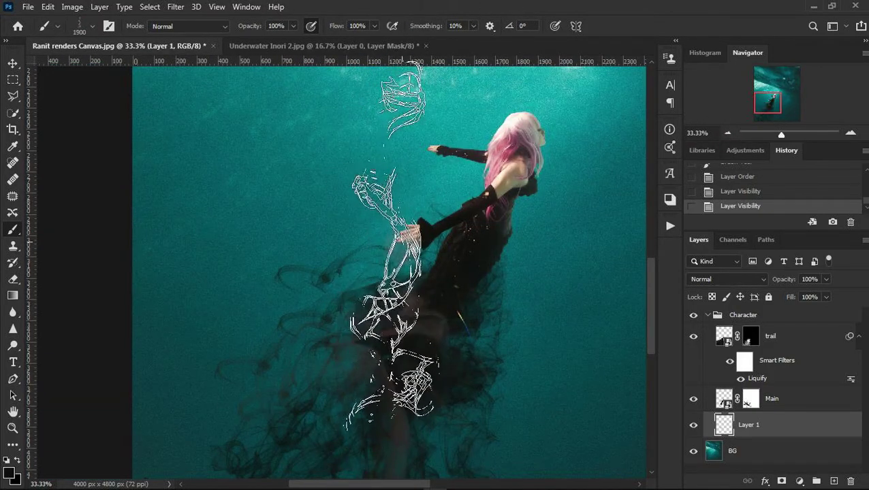
pyautogui.press('[')
pyautogui.press('[')
pyautogui.hotkey('shift', 'Left')
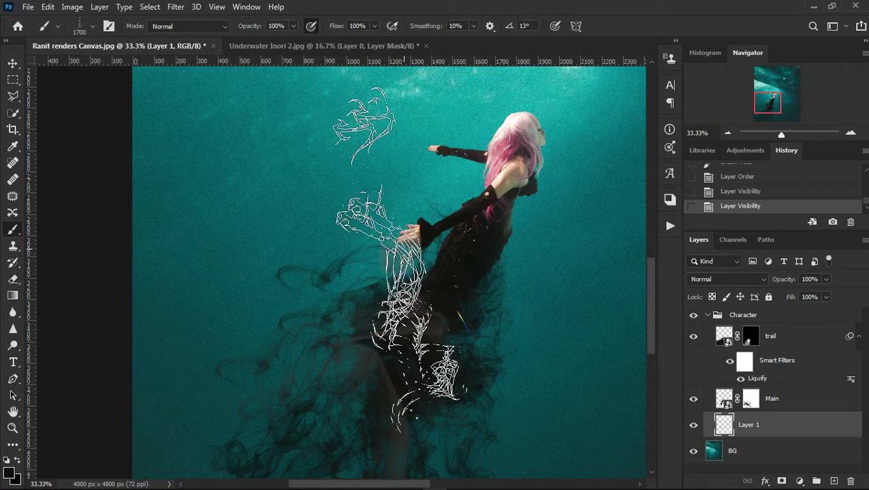
pyautogui.hotkey('shift', 'Left')
pyautogui.hotkey('shift', 'Left')
pyautogui.hotkey('shift', 'Left')
pyautogui.press('Left')
pyautogui.press('Left')
pyautogui.hotkey('shift', 'Left')
pyautogui.hotkey('shift', 'Left')
pyautogui.hotkey('shift', 'Left')
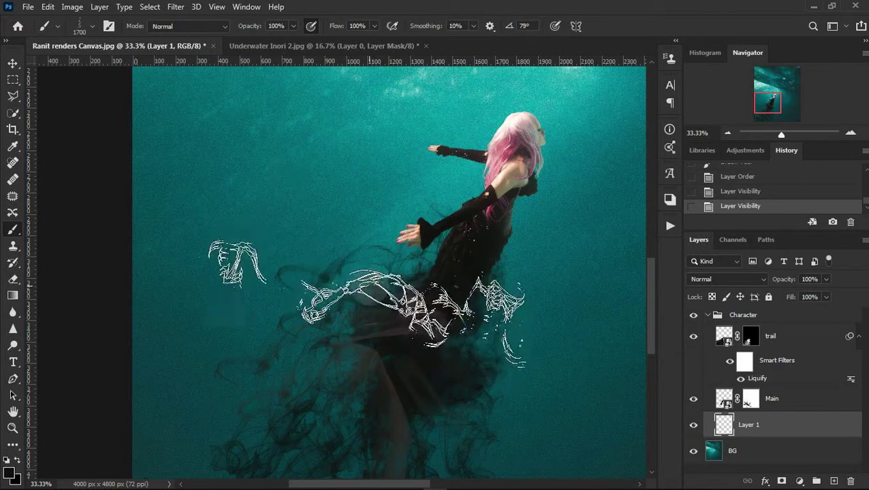
pyautogui.press('Left')
pyautogui.press('Left')
# Shrink the brush to 1100 px and stamp two smoke wisps beside the dress, adjusting the tip angle.
pyautogui.click(850, 132)
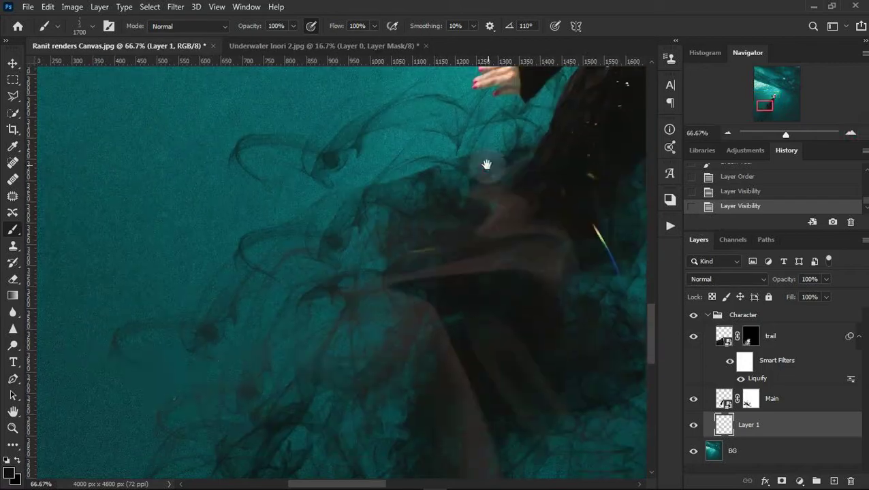
pyautogui.press('[')
pyautogui.press('[')
pyautogui.press('[')
pyautogui.press('[')
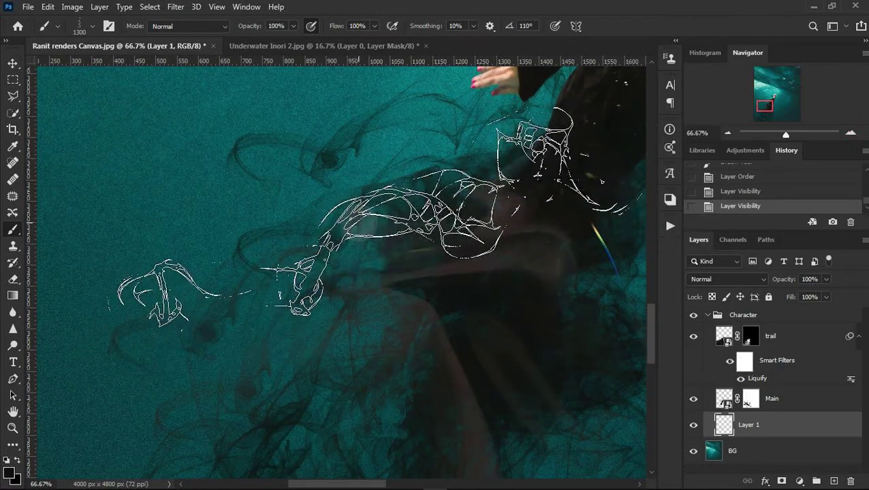
pyautogui.press('[')
pyautogui.press('[')
pyautogui.press('Left')
pyautogui.click(417, 242)
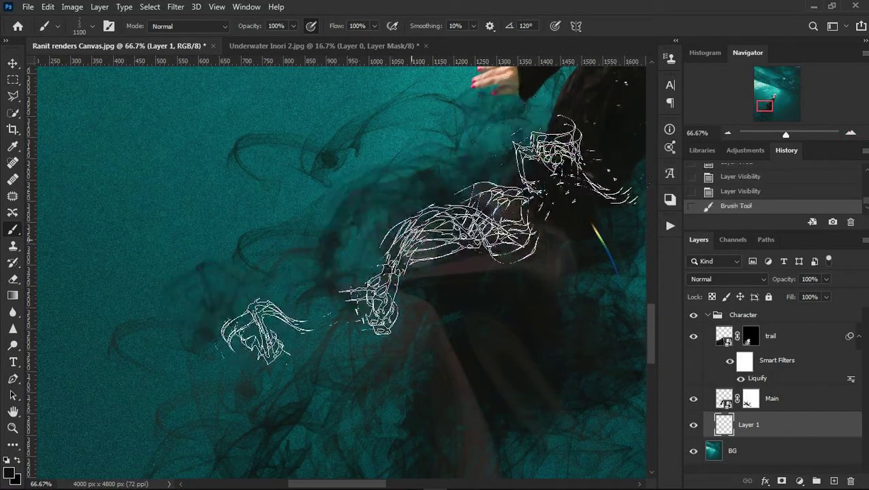
pyautogui.press('Left')
pyautogui.press('Left')
pyautogui.press('Left')
pyautogui.click(419, 232)
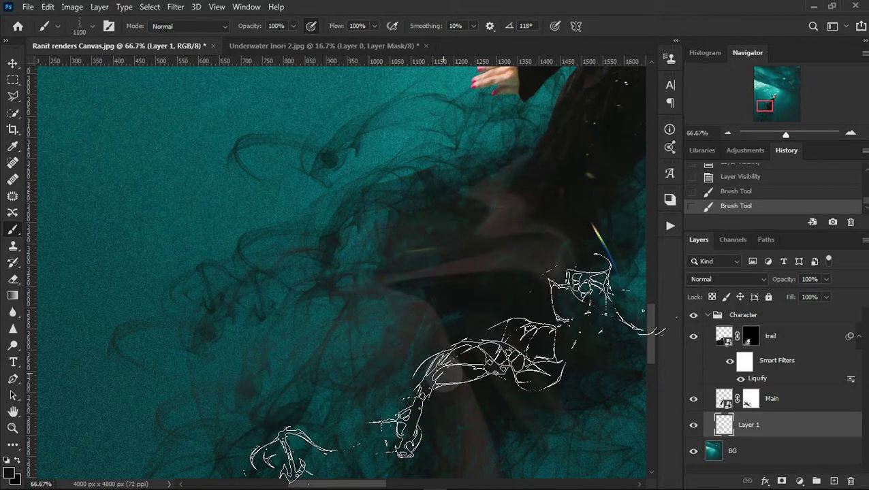
pyautogui.press('Left')
pyautogui.press('Left')
pyautogui.press('Left')
pyautogui.press('Right')
pyautogui.press('Right')
pyautogui.press('Right')
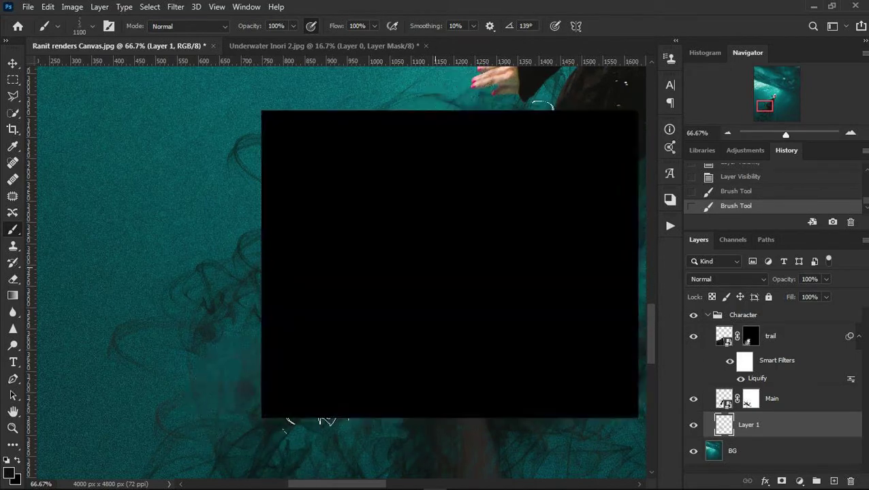
# Select the trail mask and resize the smoke brush to 900 px, then 500 px.
pyautogui.click(753, 343)
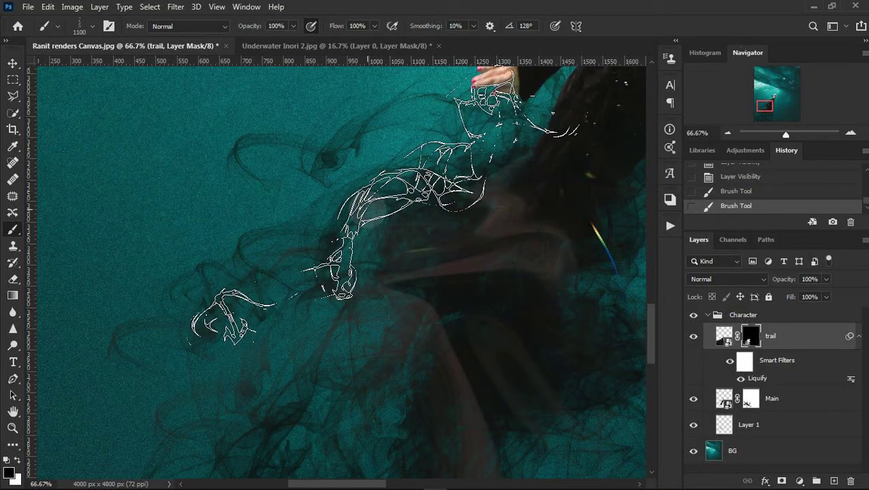
pyautogui.press('[')
pyautogui.press('[')
pyautogui.press('[')
pyautogui.press('Right')
pyautogui.press('Right')
pyautogui.press('Right')
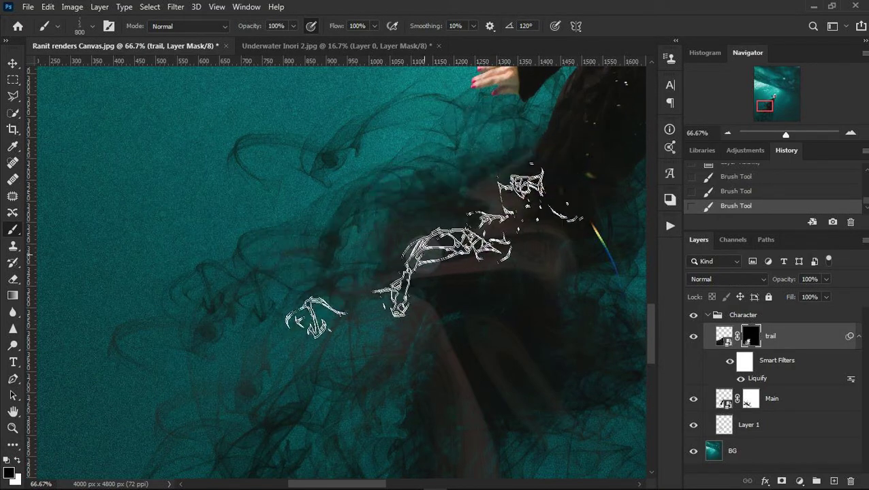
pyautogui.press(']')
pyautogui.press('Left')
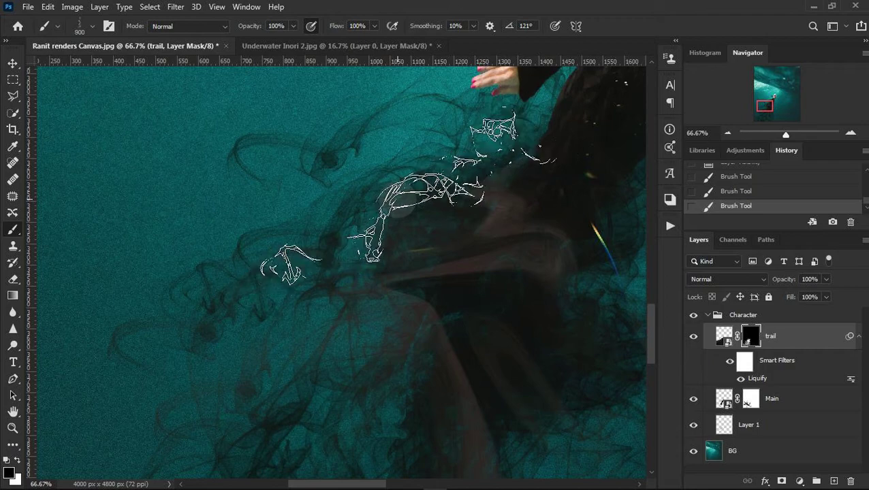
pyautogui.press('[')
pyautogui.press('[')
pyautogui.press('[')
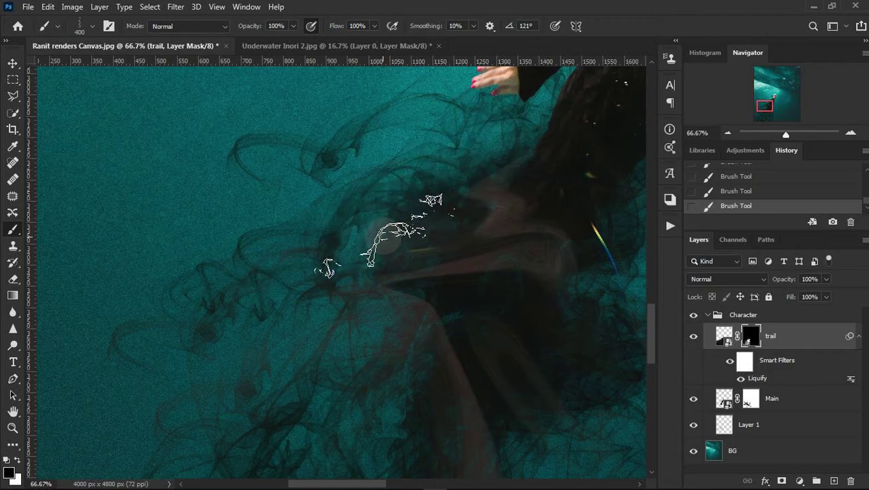
# Review the whole smoke trail, return to 50%, and select Layer 1 below Main.
pyautogui.click(727, 132)
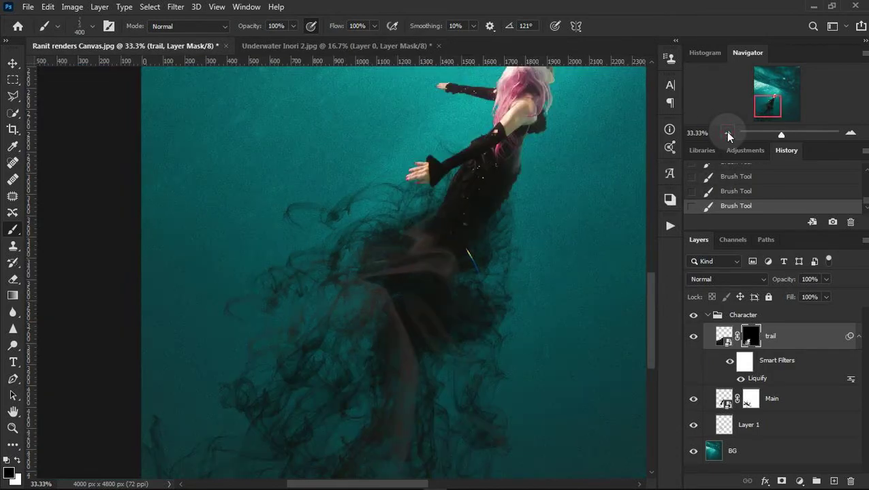
pyautogui.click(851, 132)
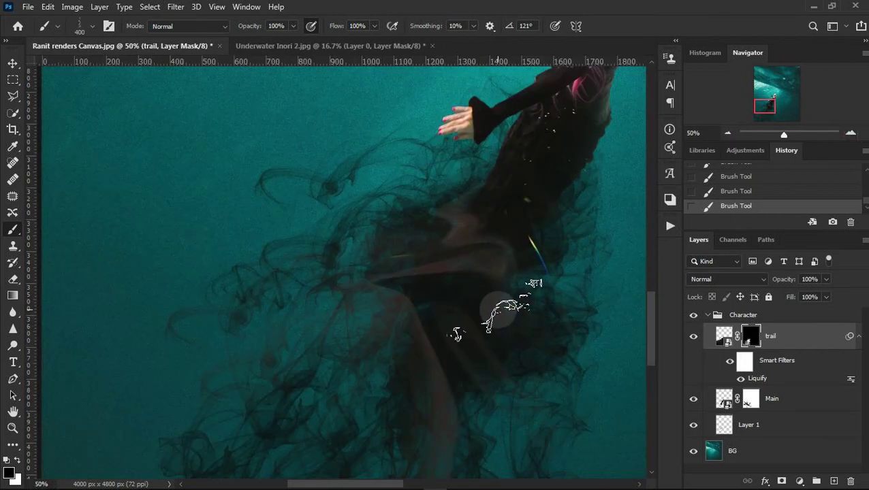
pyautogui.click(762, 427)
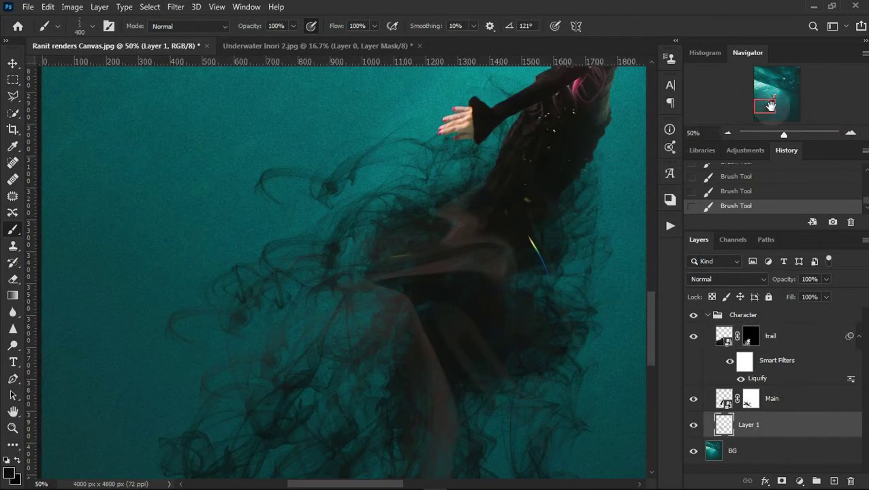
# Set the brush to the Smoke 19 preset at 800 px and step back past the last stroke.
pyautogui.moveTo(771, 106); pyautogui.dragTo(785, 105)
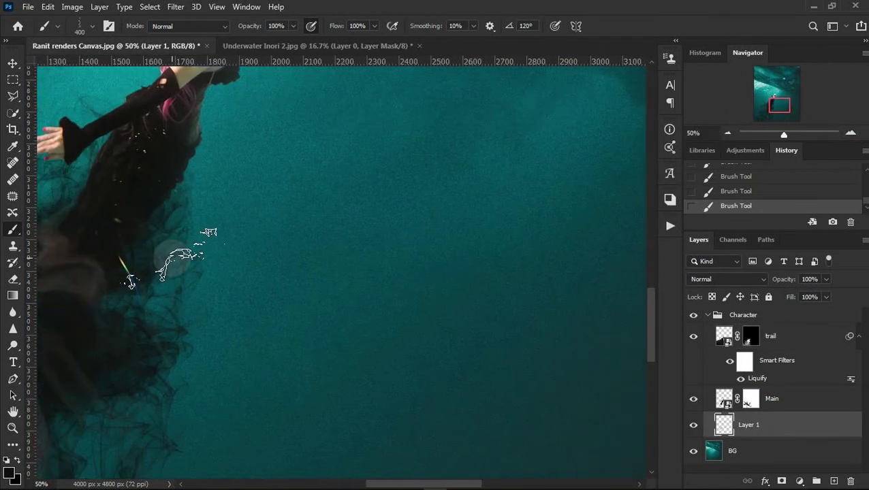
pyautogui.press(']')
pyautogui.press(']')
pyautogui.press(']')
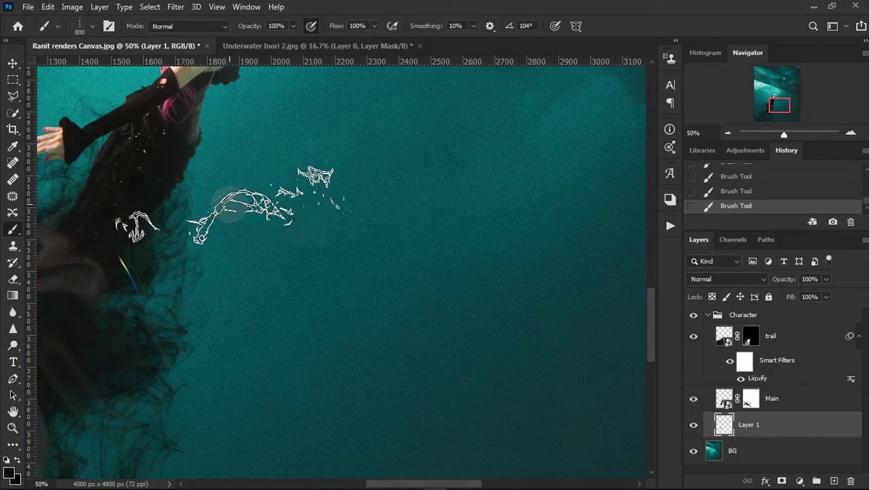
pyautogui.rightClick(235, 204)
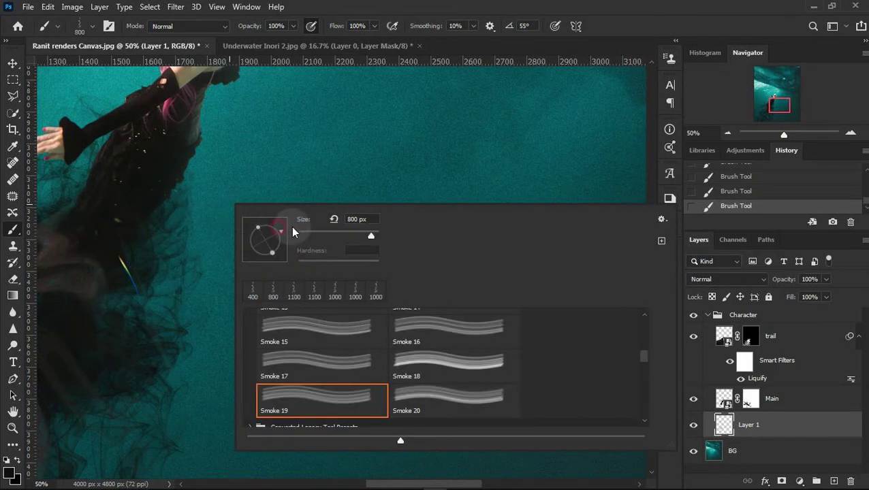
pyautogui.press('Return')
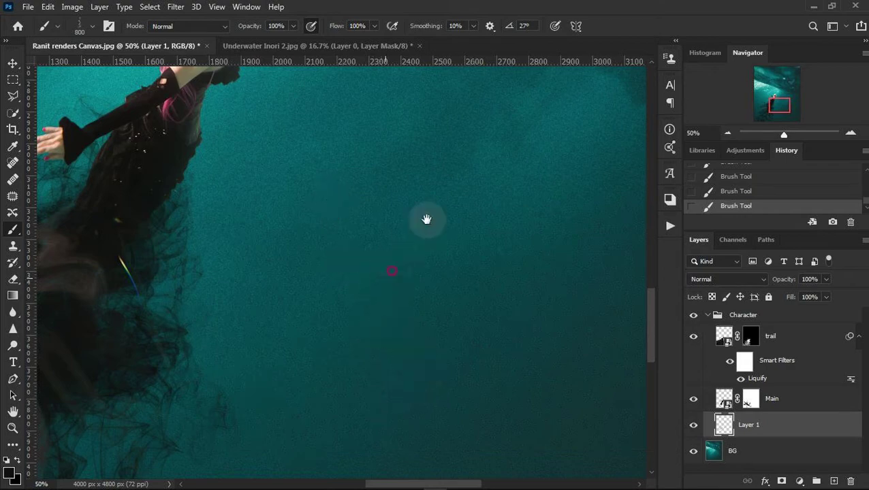
pyautogui.moveTo(427, 219); pyautogui.dragTo(465, 179)
pyautogui.click(763, 192)
pyautogui.rightClick(334, 235)
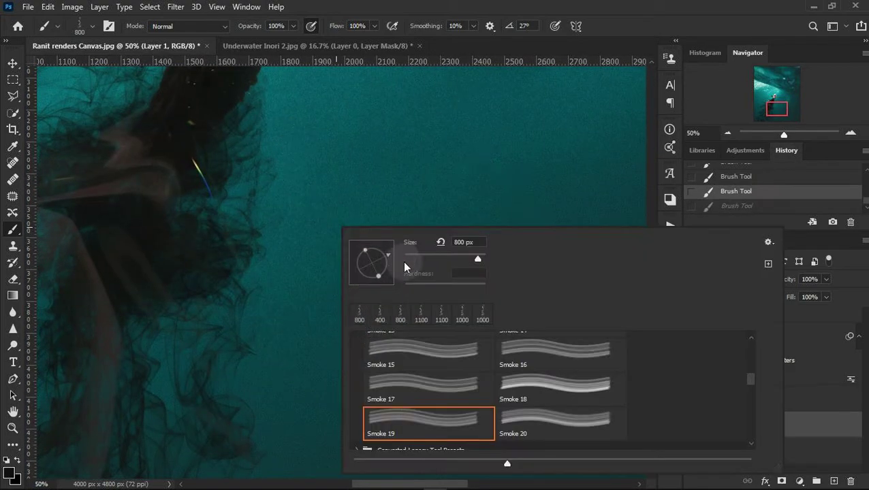
pyautogui.press('Return')
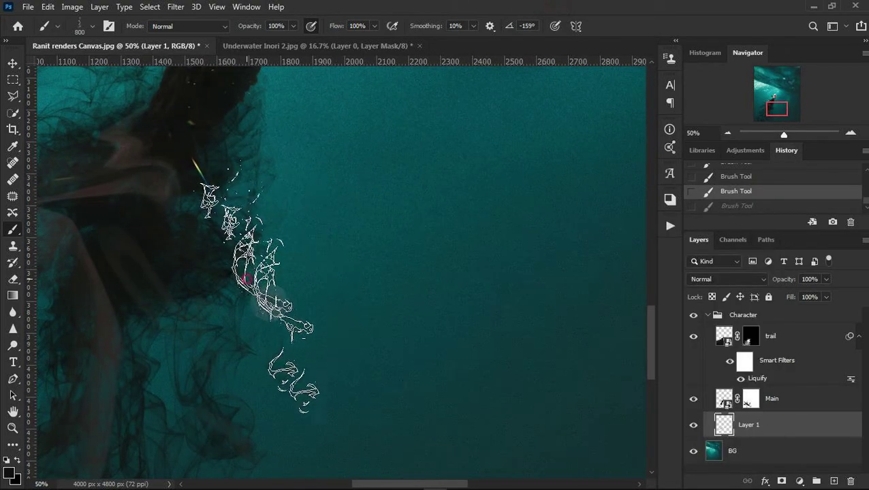
# Stamp a Smoke 19 stroke along the trail's edge and rotate the tip to 119°.
pyautogui.click(269, 293)
pyautogui.moveTo(418, 311); pyautogui.dragTo(621, 151)
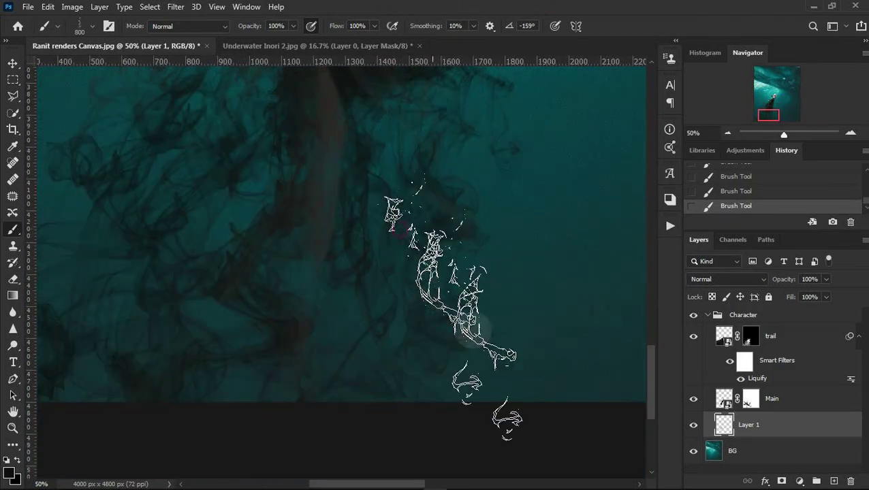
pyautogui.moveTo(559, 265); pyautogui.dragTo(597, 226)
pyautogui.moveTo(352, 368); pyautogui.dragTo(409, 477)
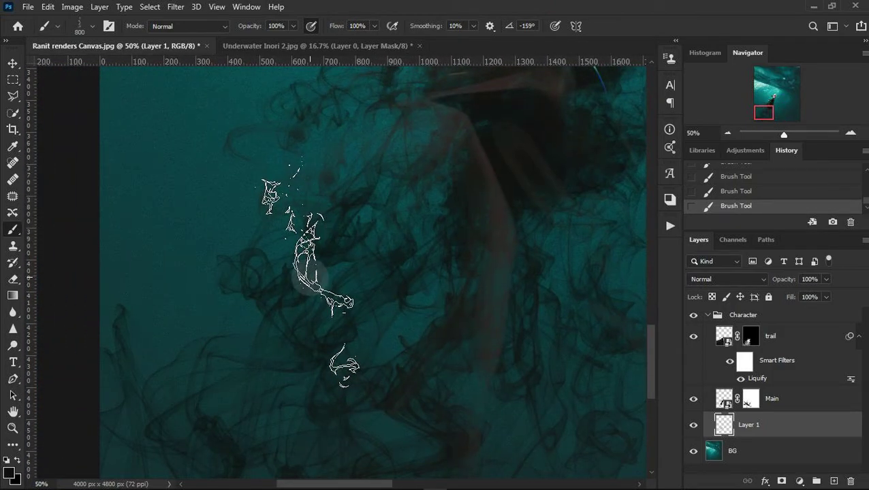
pyautogui.hotkey('shift', 'Left')
pyautogui.hotkey('shift', 'Left')
pyautogui.hotkey('shift', 'Left')
pyautogui.press('Right')
pyautogui.press('Right')
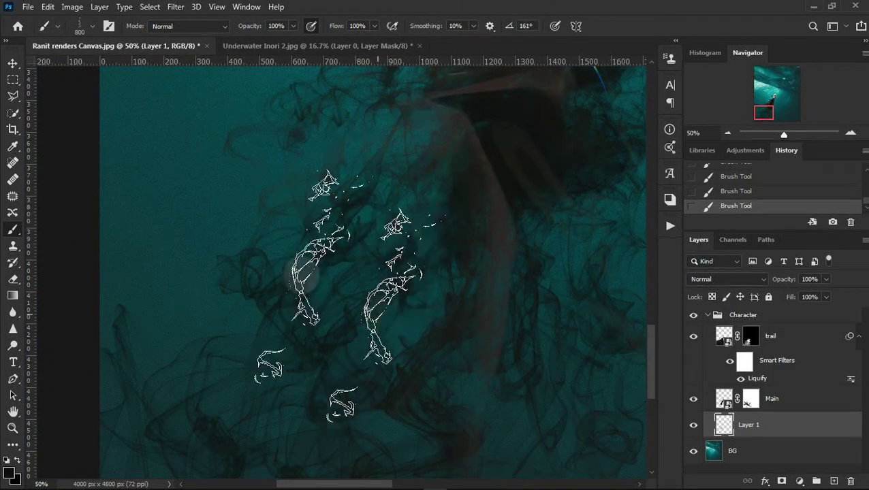
pyautogui.hotkey('shift', 'Left')
pyautogui.hotkey('shift', 'Left')
pyautogui.press('Left')
pyautogui.press('Left')
pyautogui.press('Left')
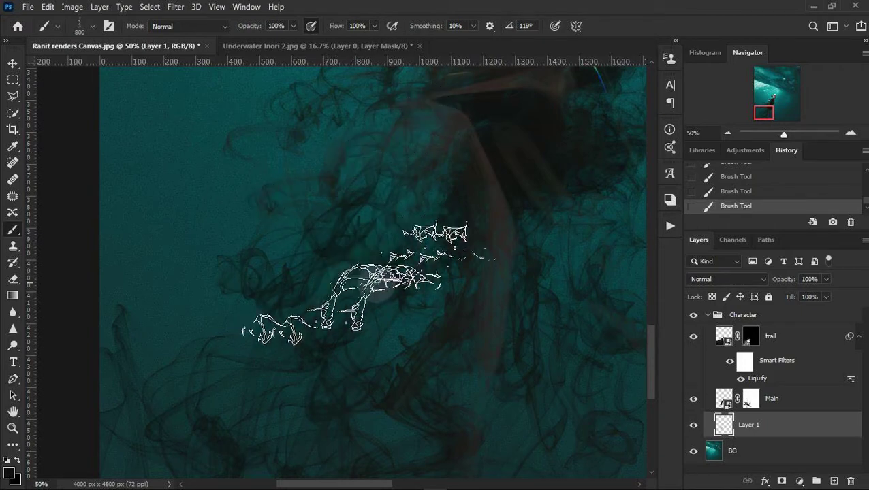
pyautogui.moveTo(378, 299)
pyautogui.mouseDown()
pyautogui.moveTo(328, 348)
pyautogui.moveTo(262, 330)
pyautogui.mouseUp()
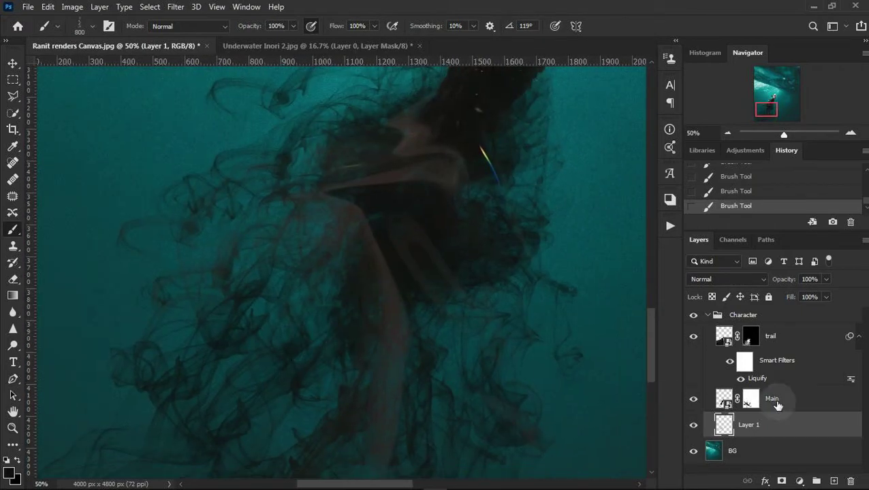
# Rename Layer 1 to 'Smoke under' and test it above, then below, the Main layer.
pyautogui.doubleClick(750, 425)
pyautogui.write('Smoke under')
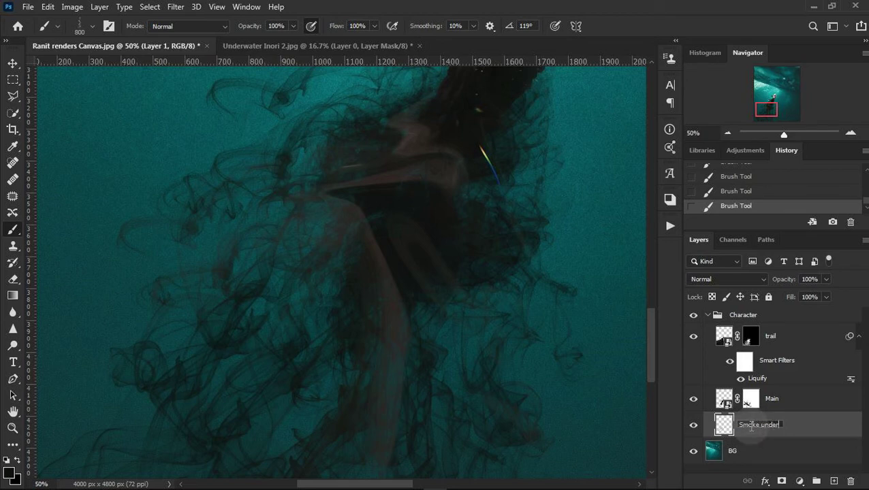
pyautogui.click(799, 332)
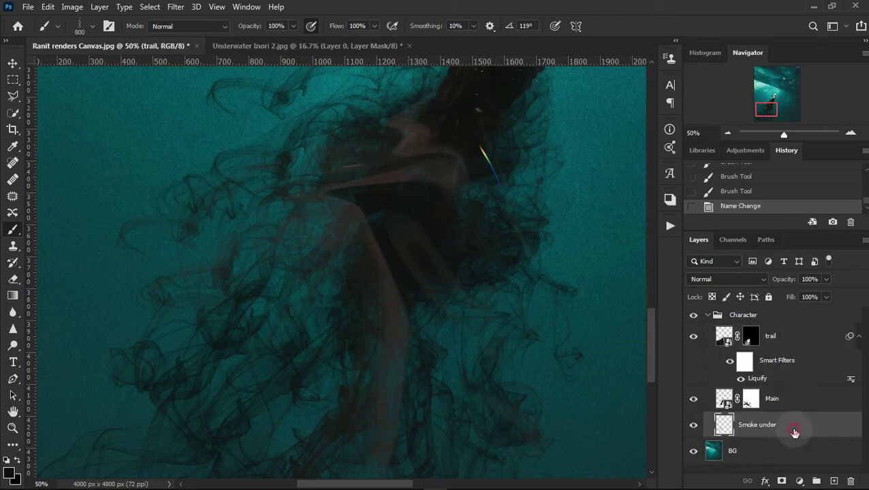
pyautogui.moveTo(793, 425); pyautogui.dragTo(795, 344)
pyautogui.click(727, 133)
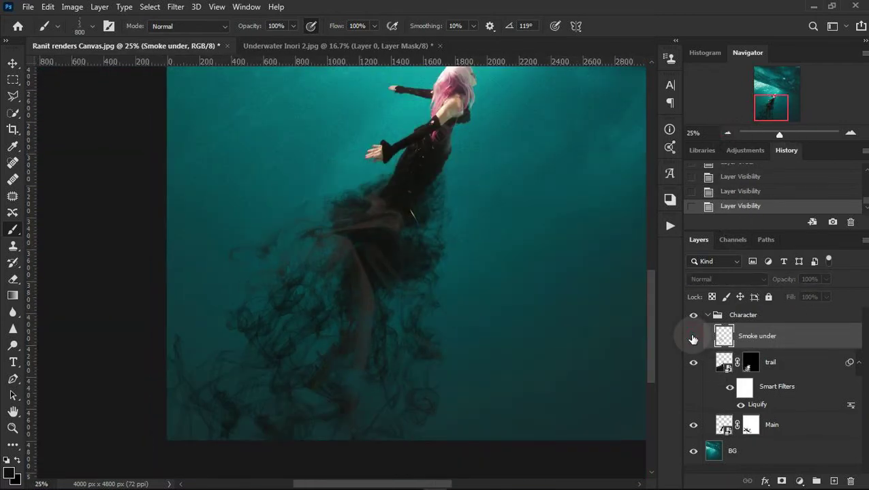
pyautogui.click(744, 194)
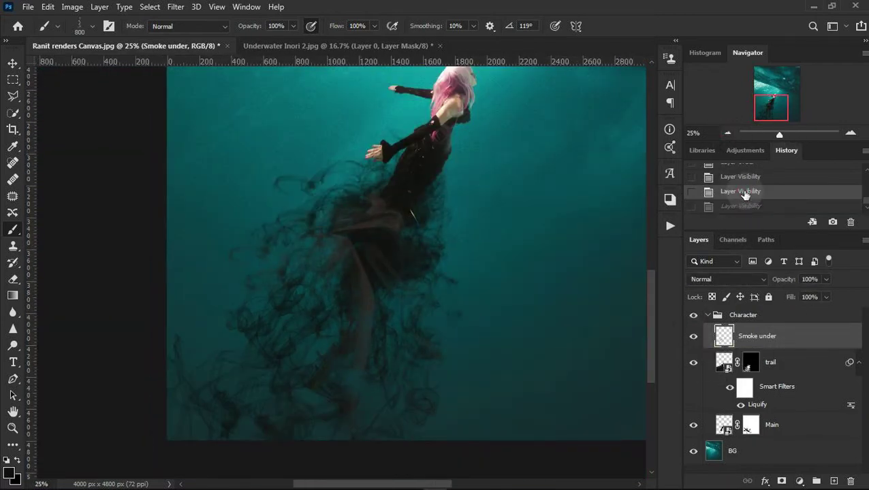
pyautogui.moveTo(806, 338); pyautogui.dragTo(802, 423)
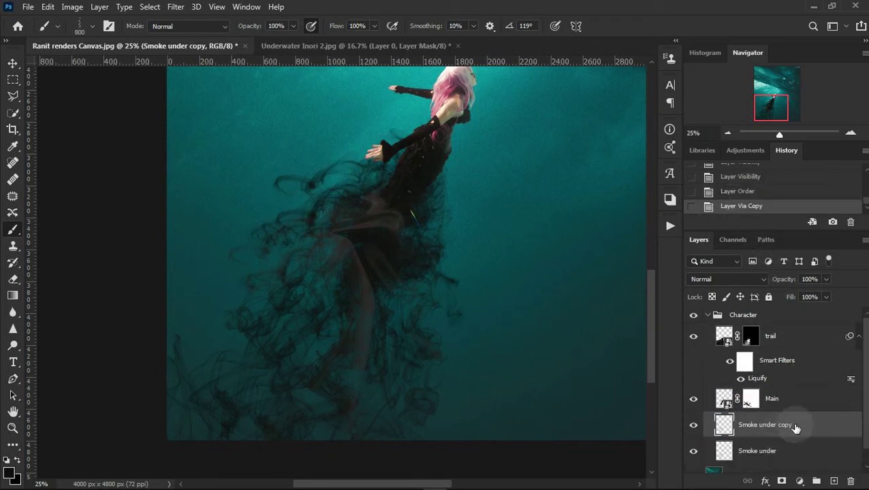
# Try a Smoke under copy in Overlay mode at the top of the Character group, then delete it.
pyautogui.moveTo(792, 329); pyautogui.dragTo(793, 331)
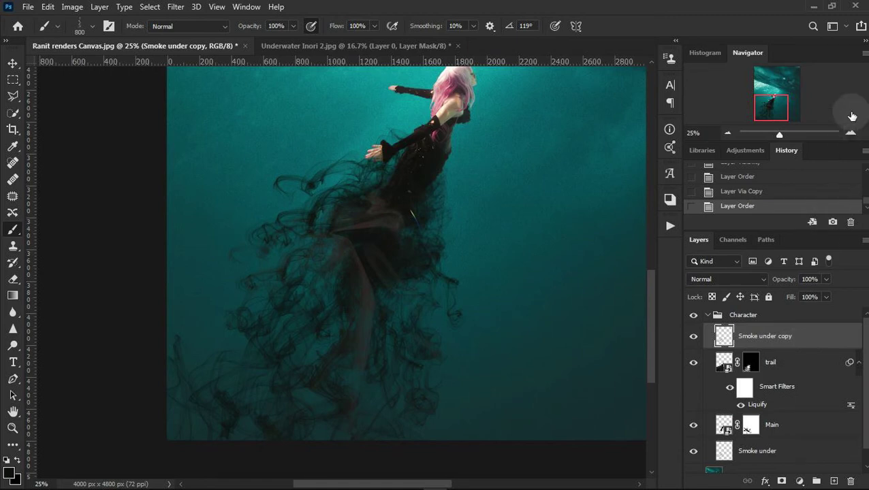
pyautogui.click(851, 132)
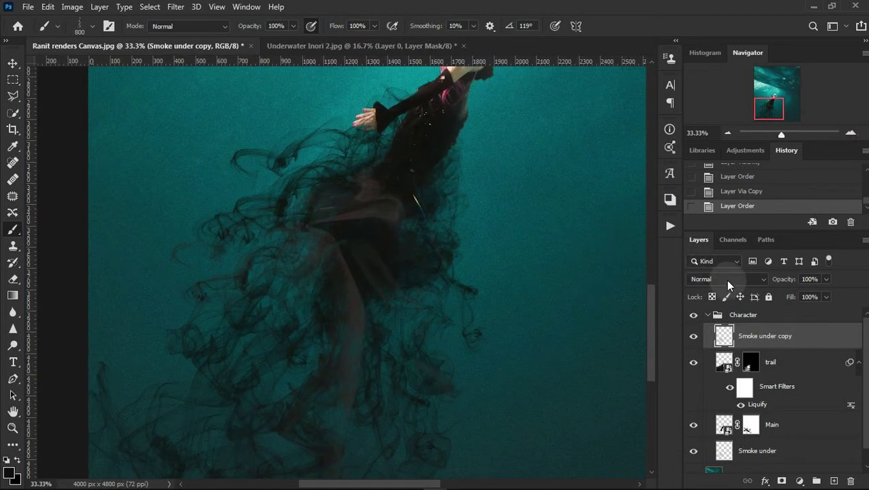
pyautogui.click(728, 285)
pyautogui.click(710, 326)
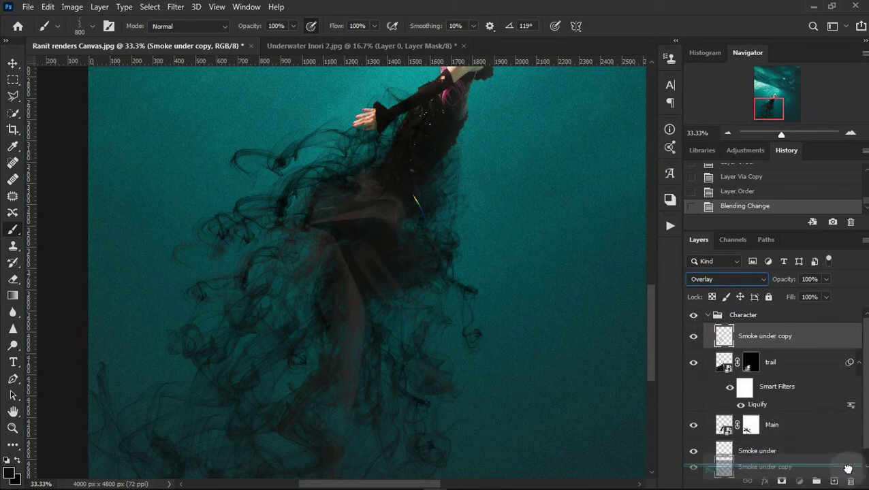
pyautogui.moveTo(829, 338); pyautogui.dragTo(850, 482)
# Add an empty layer above trail and paint a first smoke stroke beside the dress.
pyautogui.click(834, 482)
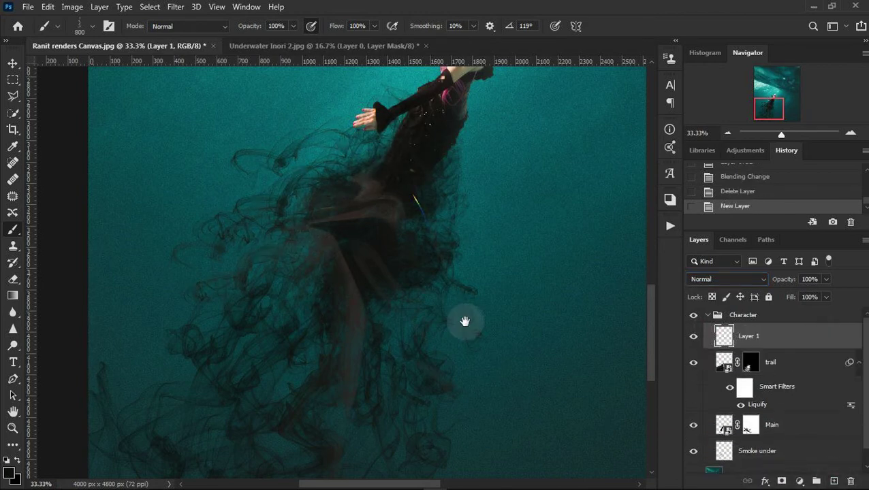
pyautogui.scroll(2, 453, 293)
pyautogui.click(728, 134)
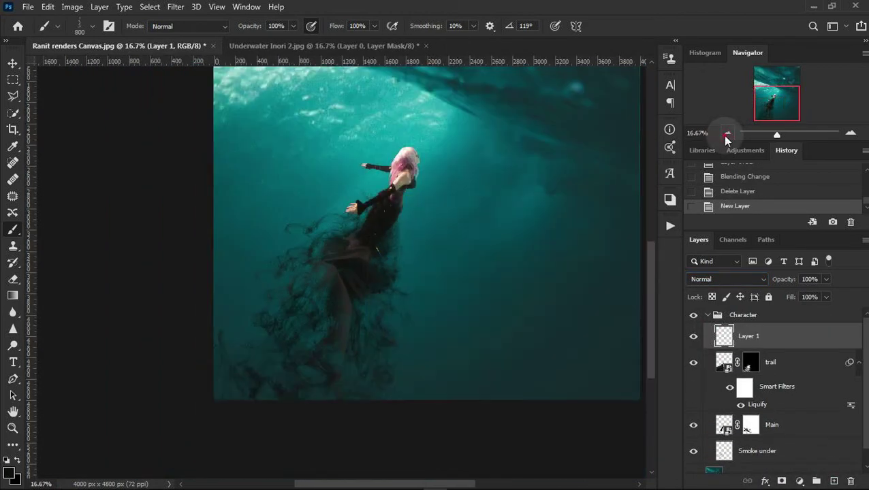
pyautogui.click(851, 133)
pyautogui.moveTo(115, 316)
pyautogui.mouseDown()
pyautogui.moveTo(419, 191)
pyautogui.moveTo(401, 123)
pyautogui.mouseUp()
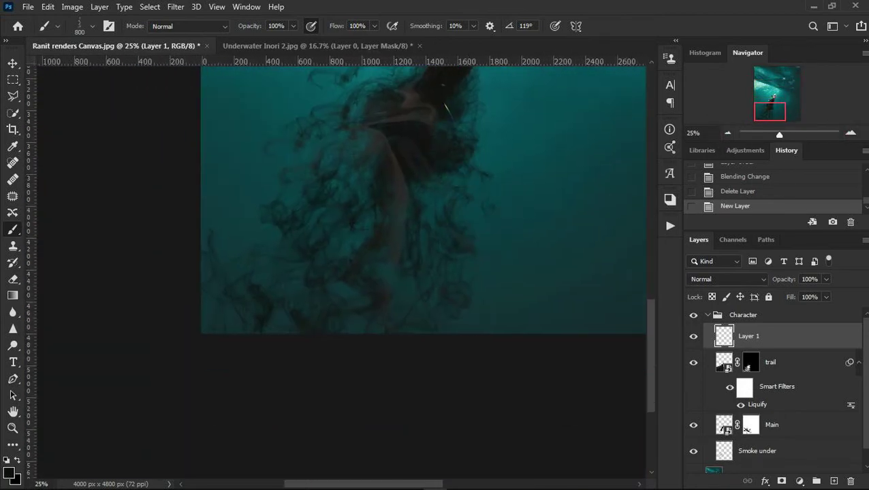
pyautogui.click(850, 133)
pyautogui.moveTo(572, 158); pyautogui.dragTo(560, 249)
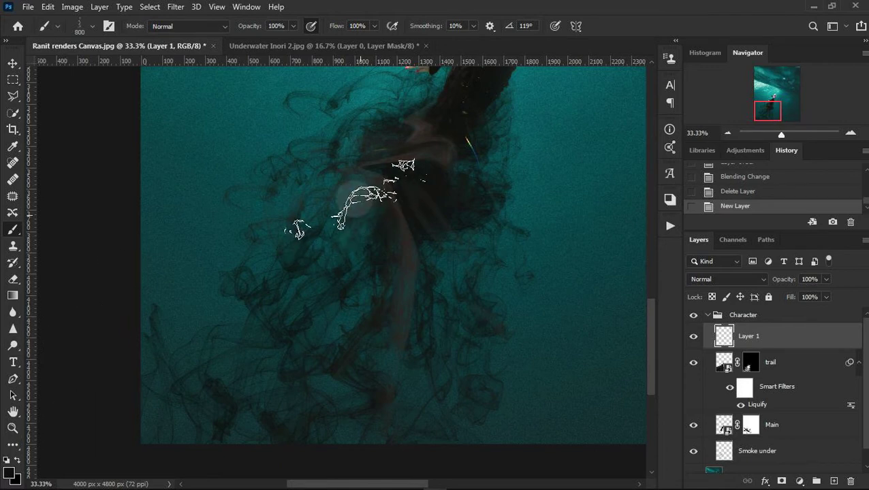
pyautogui.moveTo(412, 235); pyautogui.dragTo(390, 200)
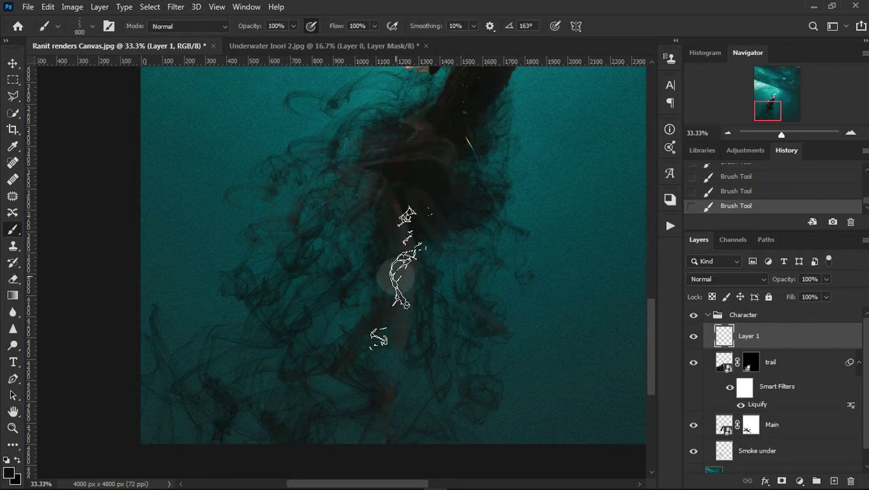
# Switch to a smaller, rotated Smoke 20 brush and stamp a black smoke wisp right of the dress.
pyautogui.click(90, 28)
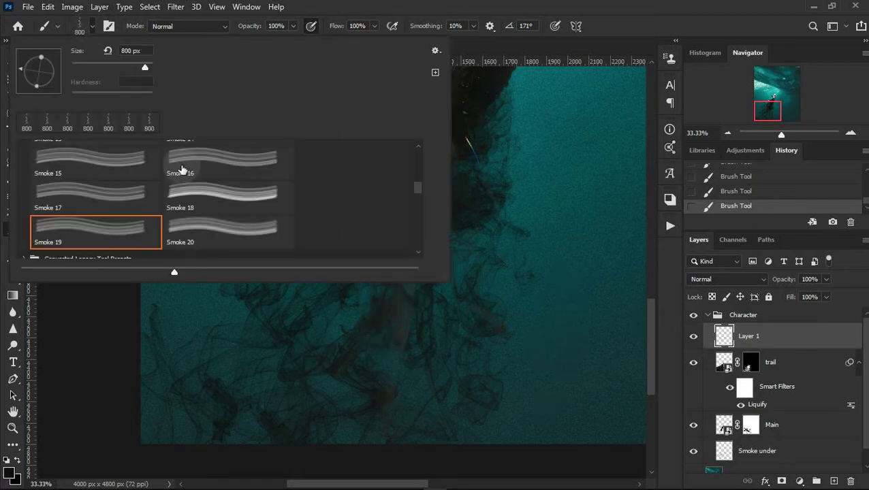
pyautogui.doubleClick(218, 185)
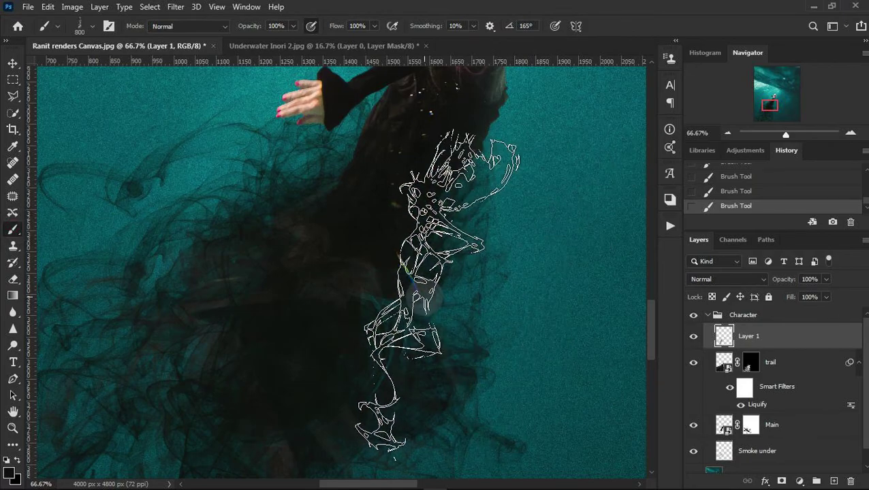
pyautogui.hotkey('shift', 'Right')
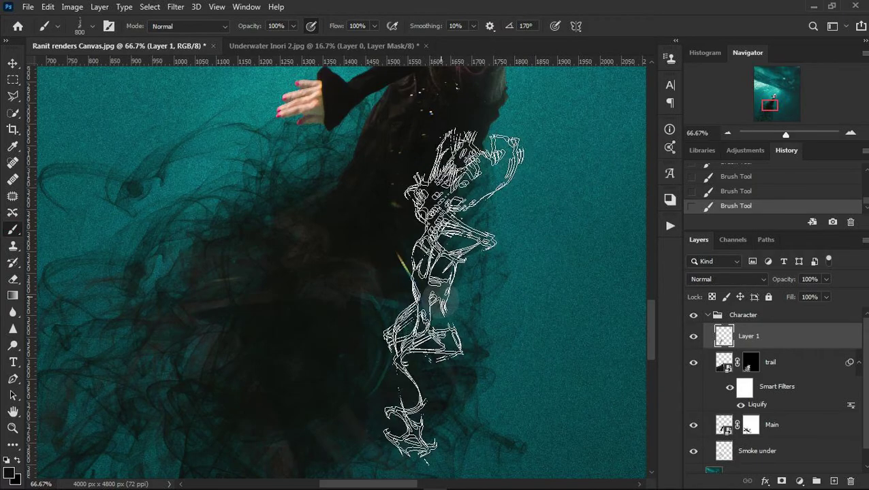
pyautogui.press('Left')
pyautogui.press('Left')
pyautogui.press('Left')
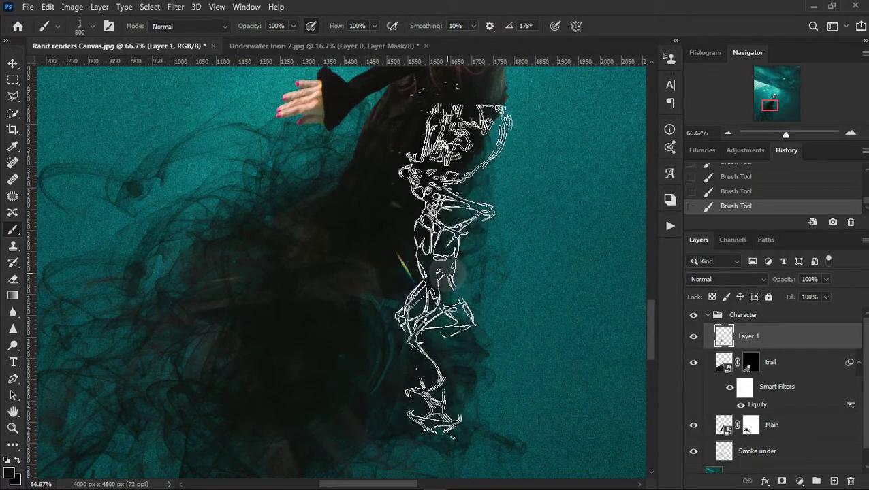
pyautogui.click(92, 26)
pyautogui.doubleClick(176, 224)
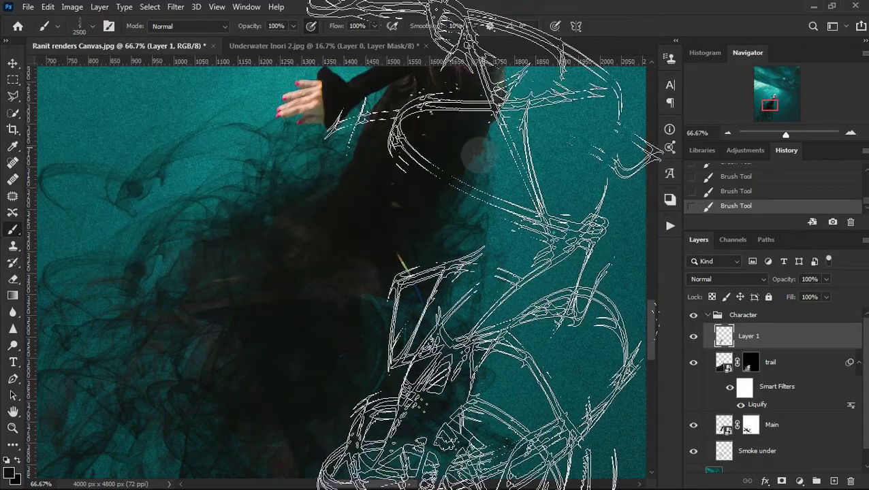
pyautogui.press('[')
pyautogui.press('[')
pyautogui.press('[')
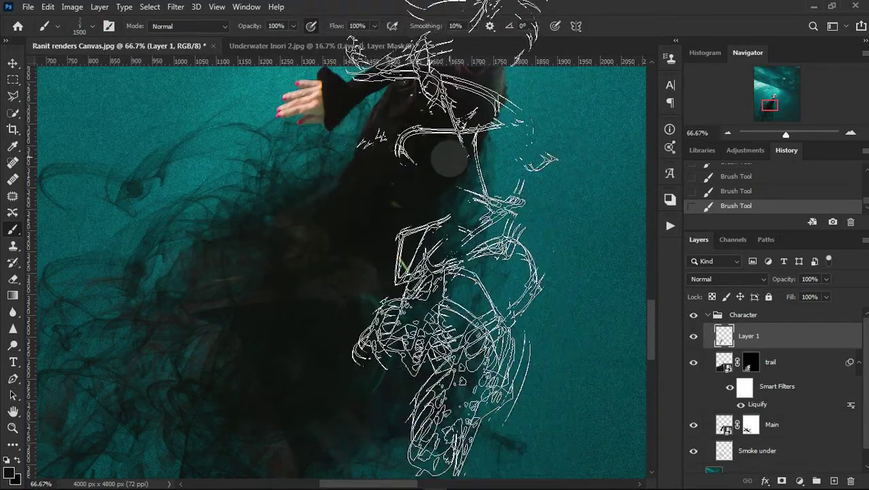
pyautogui.press('[')
pyautogui.press('[')
pyautogui.press('[')
pyautogui.press('[')
pyautogui.press('[')
pyautogui.press('[')
pyautogui.rightClick(456, 205)
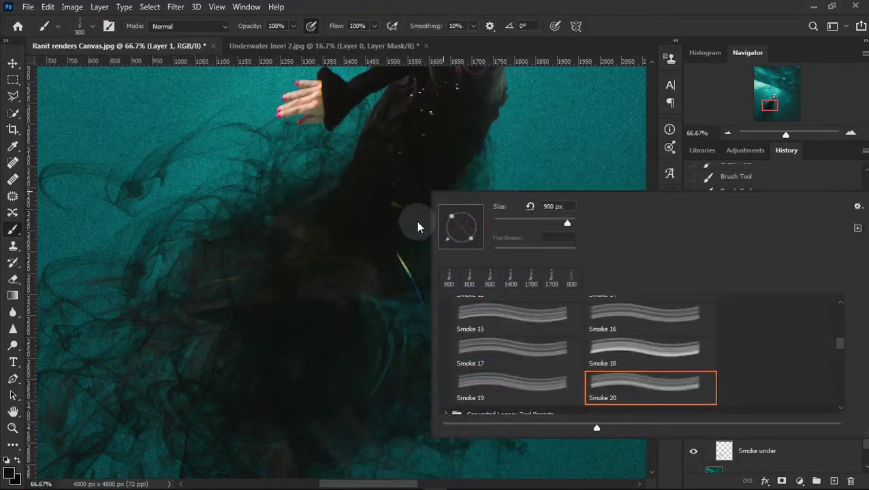
pyautogui.press('Escape')
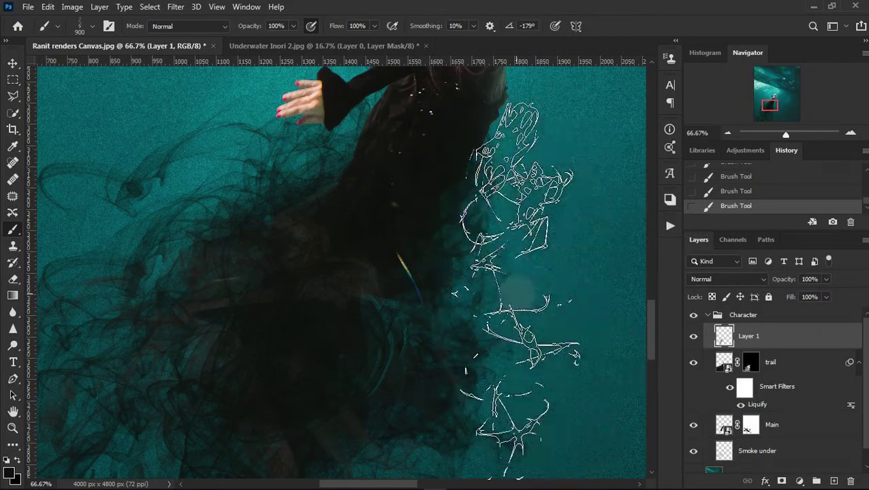
pyautogui.click(519, 290)
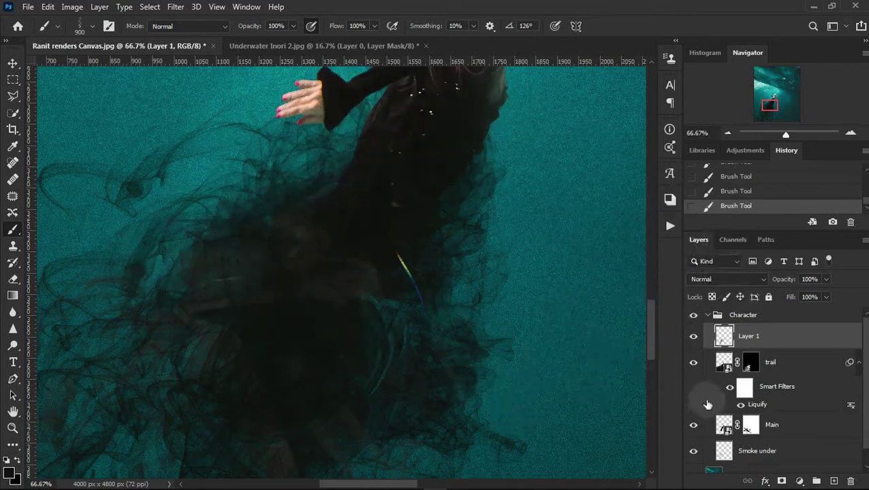
# On the Smoke under layer, paint dense smoke over the left of the dress.
pyautogui.click(756, 448)
pyautogui.press('[')
pyautogui.press('[')
pyautogui.press('[')
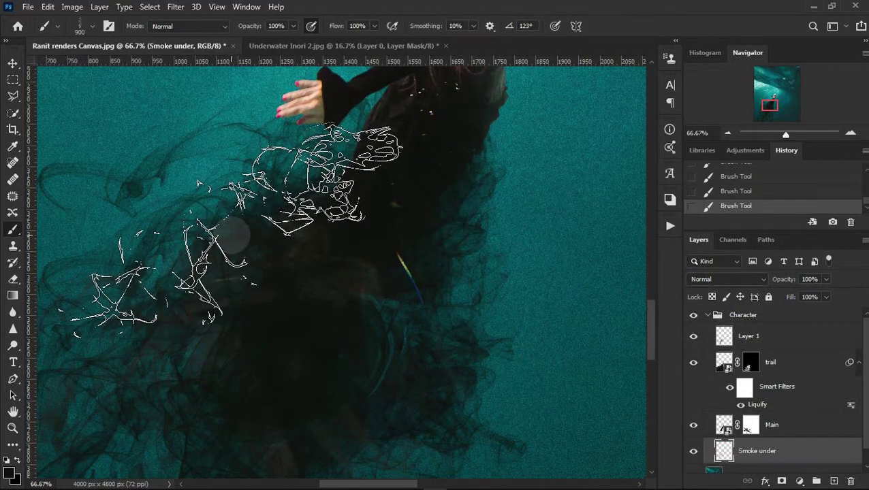
pyautogui.moveTo(256, 201); pyautogui.dragTo(321, 156)
pyautogui.press('[')
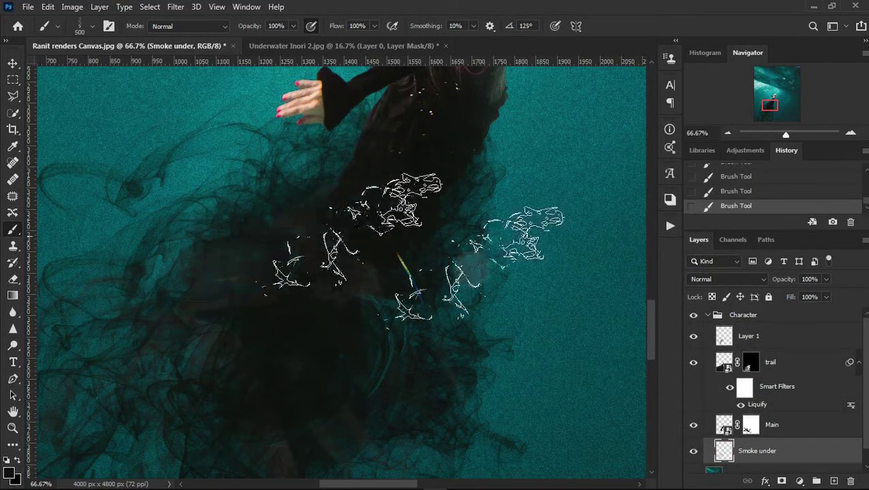
# Target the trail layer's mask with white as the paint colour and rotate the brush tip.
pyautogui.keyDown('ctrl'); pyautogui.click(751, 362); pyautogui.keyUp('ctrl')
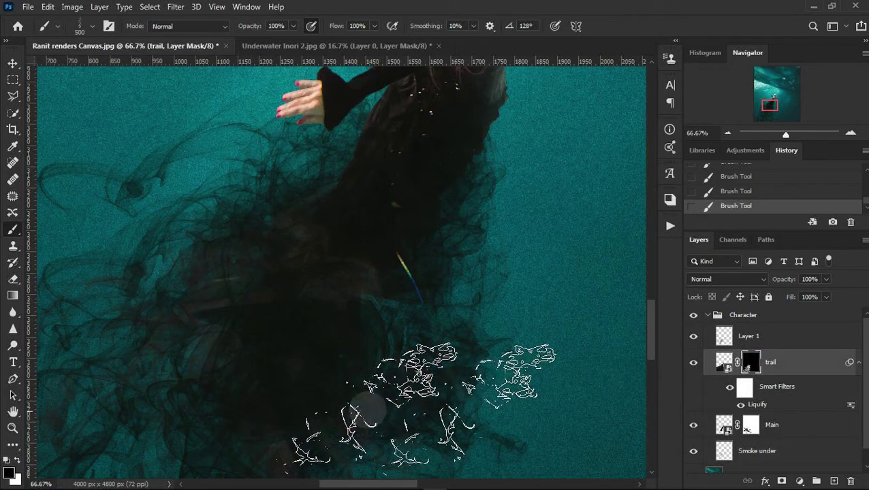
pyautogui.click(18, 463)
pyautogui.press('Right')
pyautogui.press('Right')
pyautogui.press('Right')
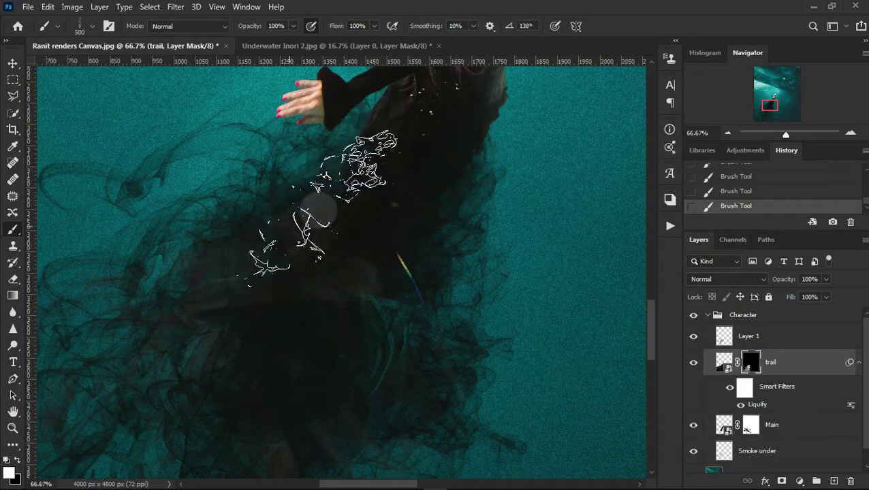
pyautogui.press('Right')
pyautogui.press('Right')
pyautogui.press('Right')
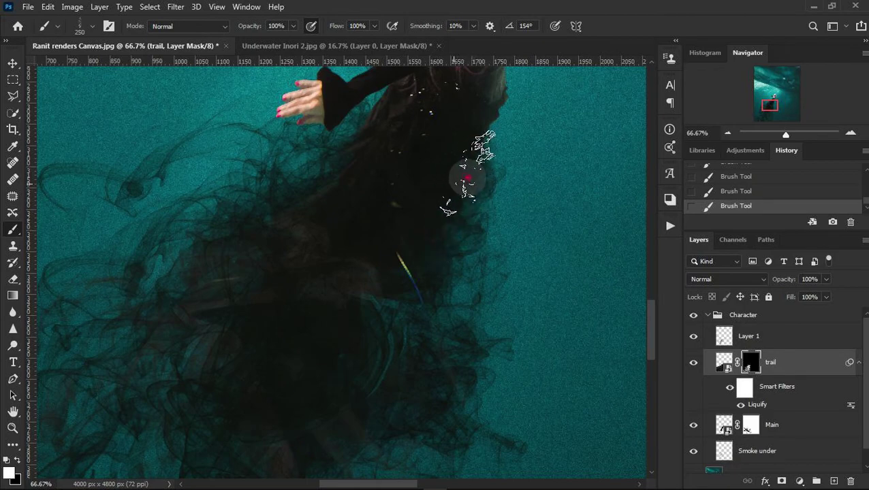
pyautogui.click(93, 27)
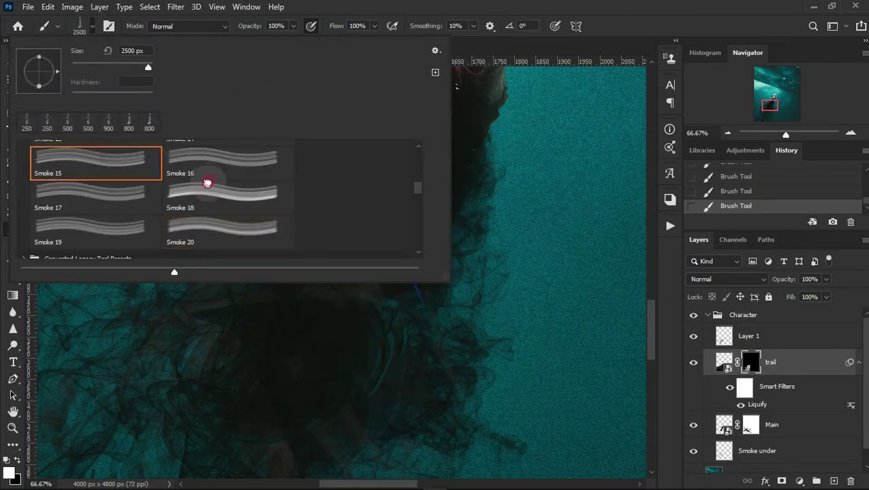
# Switch the brush to the Smoke 1 preset.
pyautogui.doubleClick(207, 184)
pyautogui.click(93, 27)
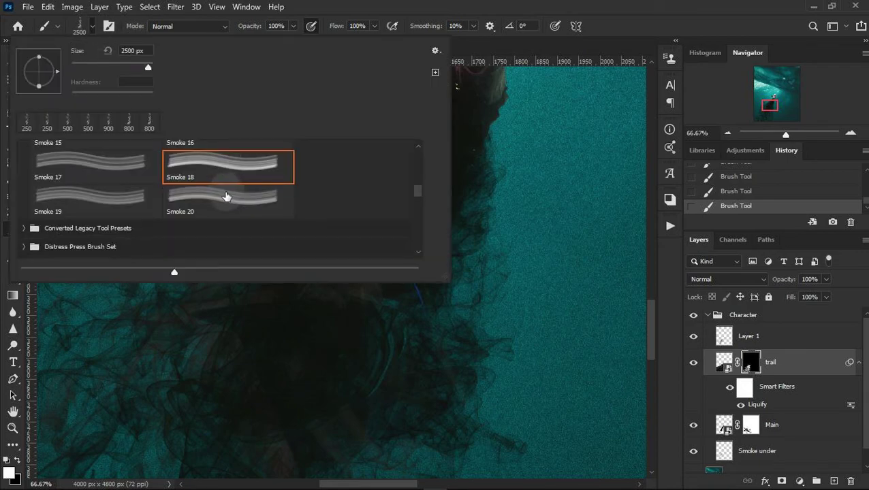
pyautogui.scroll(10, 225, 196)
pyautogui.scroll(2, 163, 197)
pyautogui.scroll(2, 105, 198)
pyautogui.scroll(2, 106, 183)
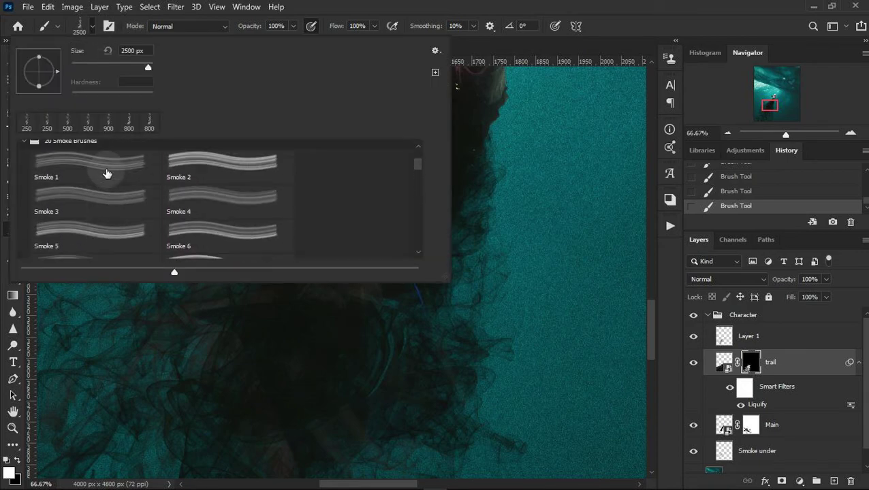
pyautogui.click(519, 5)
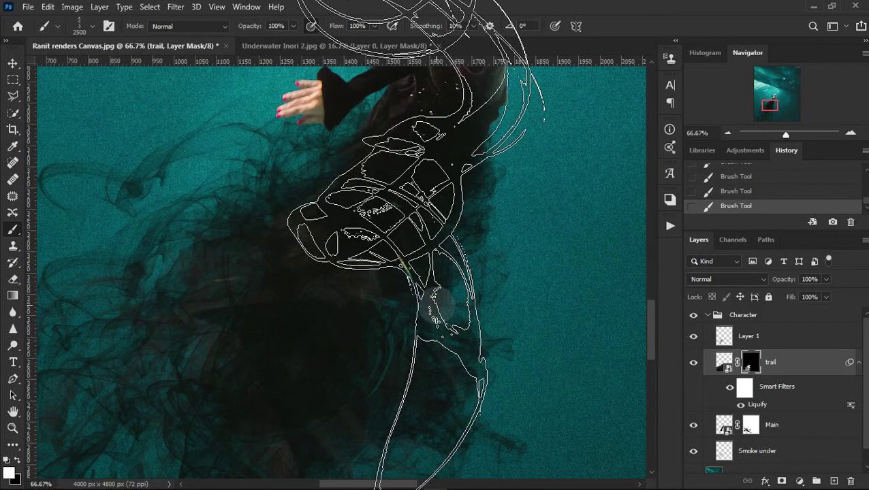
# Shrink and rotate the Smoke 1 tip and restore smoke strokes on Layer 1 via redo and History.
pyautogui.press('[')
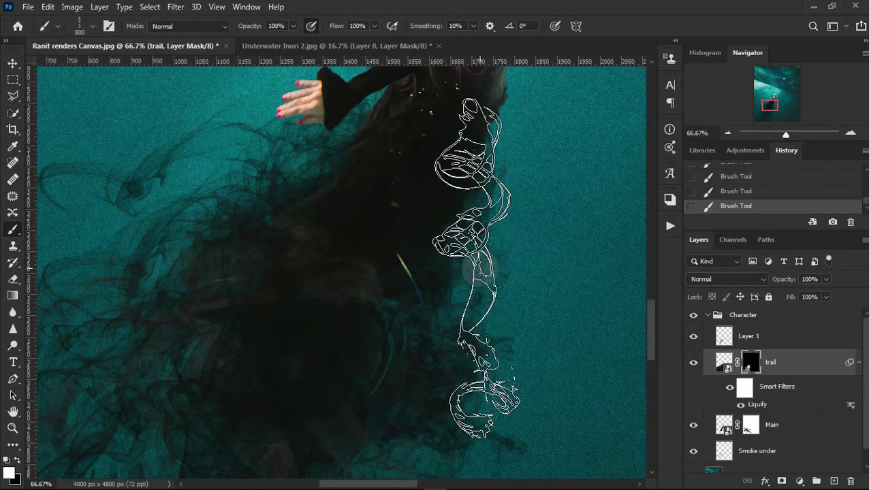
pyautogui.press('[')
pyautogui.press('Right')
pyautogui.press('Right')
pyautogui.press('Right')
pyautogui.press('Right')
pyautogui.press('Right')
pyautogui.press('Right')
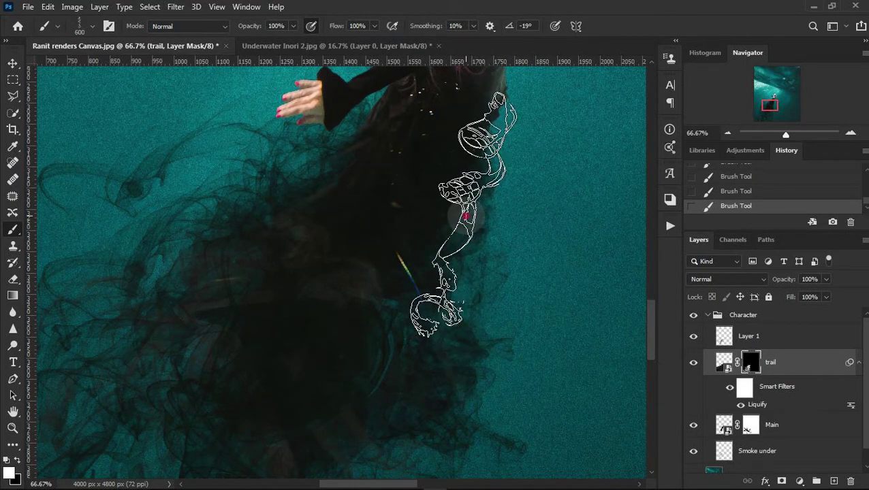
pyautogui.press('Right')
pyautogui.press('Right')
pyautogui.press('Right')
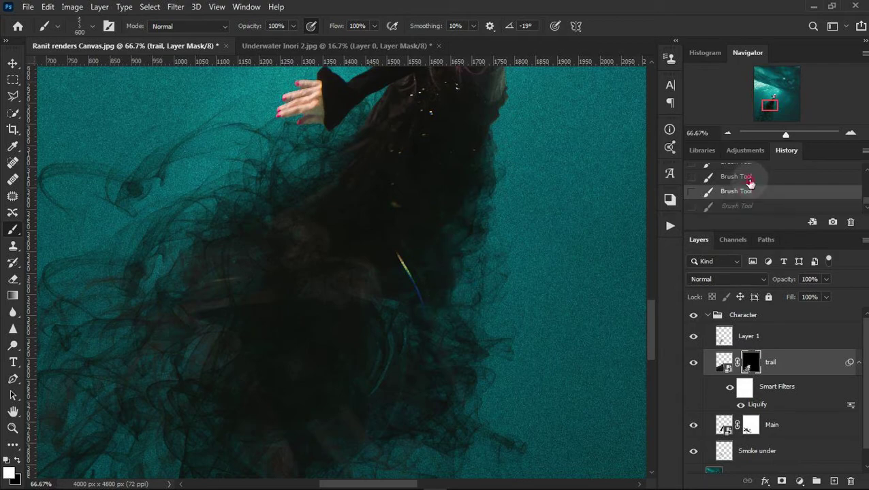
pyautogui.press('Left')
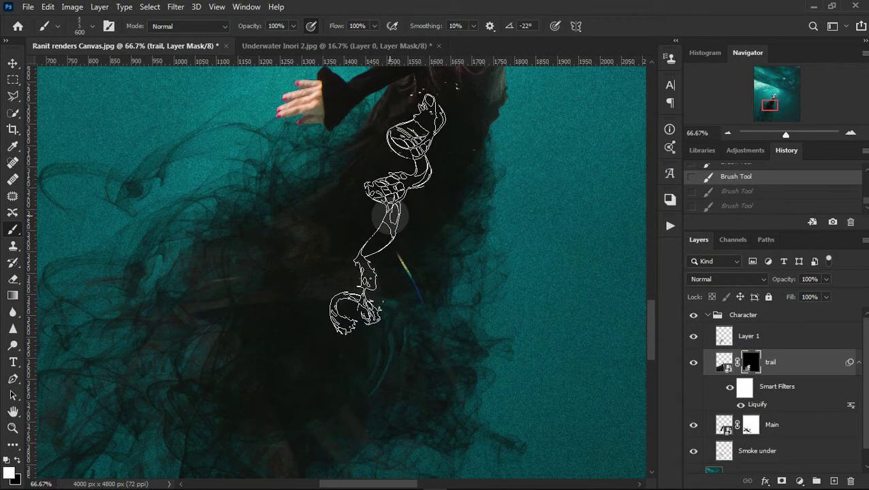
pyautogui.hotkey('ctrl', 'shift', 'z')
pyautogui.hotkey('ctrl', 'shift', 'z')
pyautogui.click(742, 335)
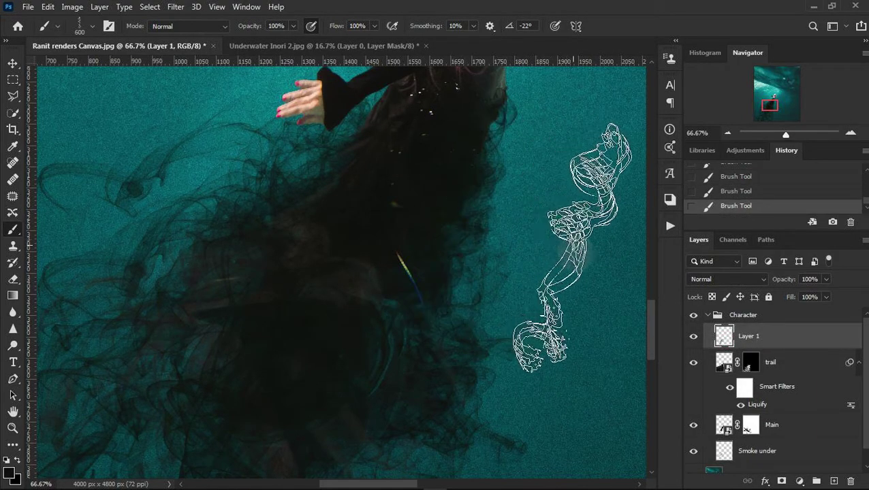
pyautogui.click(720, 193)
pyautogui.press('Left')
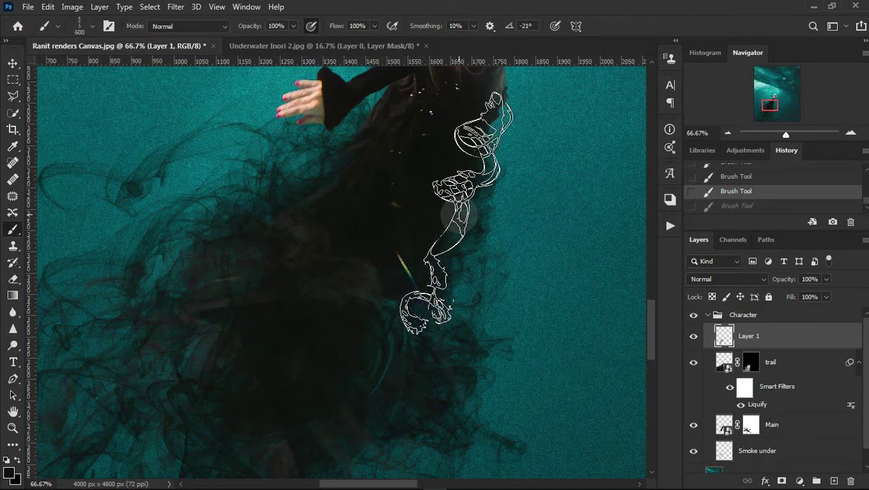
pyautogui.press('Left')
pyautogui.press('Left')
pyautogui.press('Left')
pyautogui.hotkey('ctrl', 'shift', 'z')
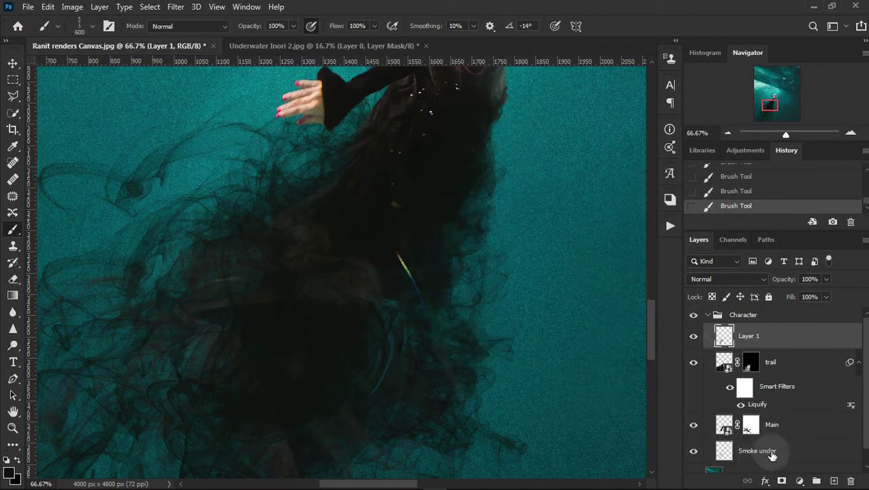
# Redo the Smoke under stroke, then on Layer 1 set the brush to 300 px and pan toward the hair trail.
pyautogui.click(772, 454)
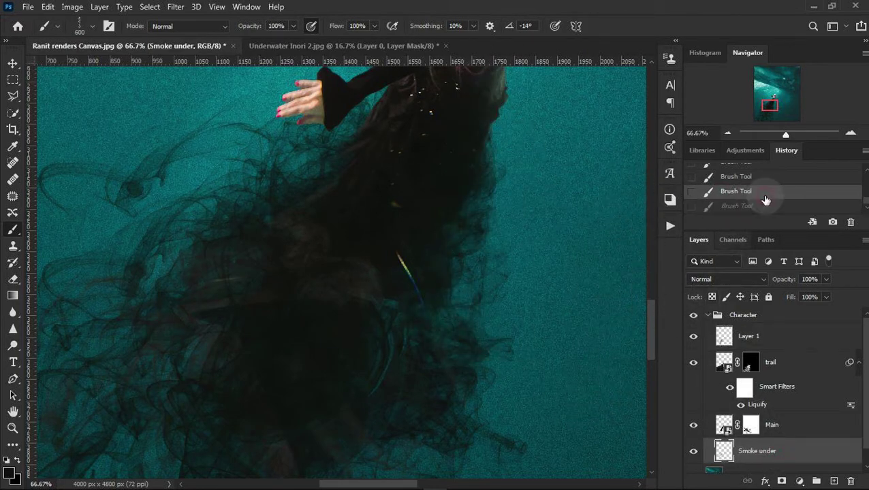
pyautogui.hotkey('ctrl', 'shift', 'z')
pyautogui.press('Right')
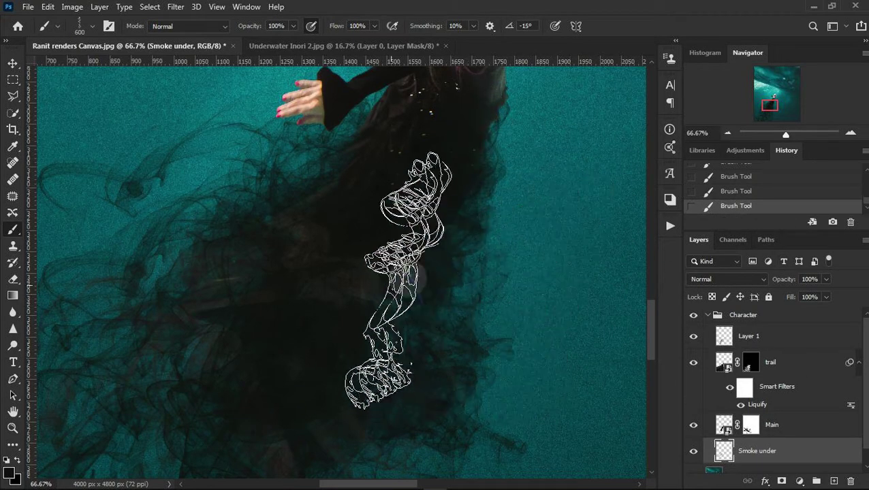
pyautogui.press('Right')
pyautogui.press('Right')
pyautogui.press('Right')
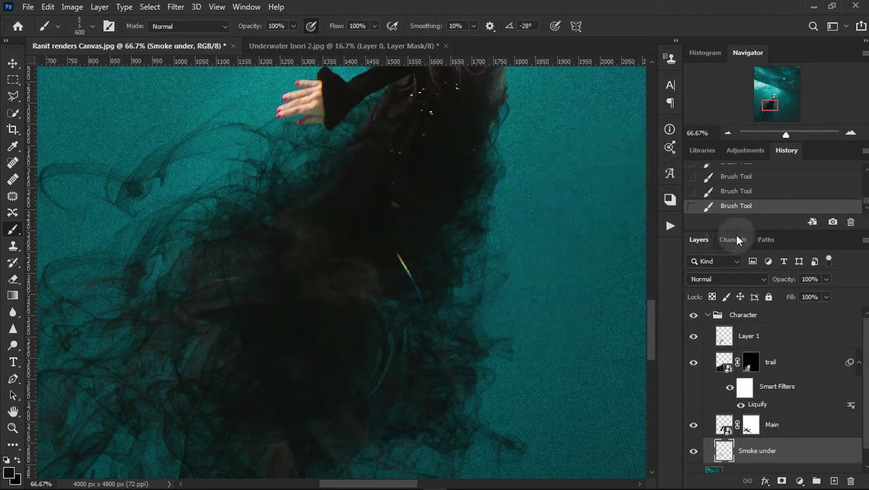
pyautogui.press('Left')
pyautogui.press('Left')
pyautogui.press('Left')
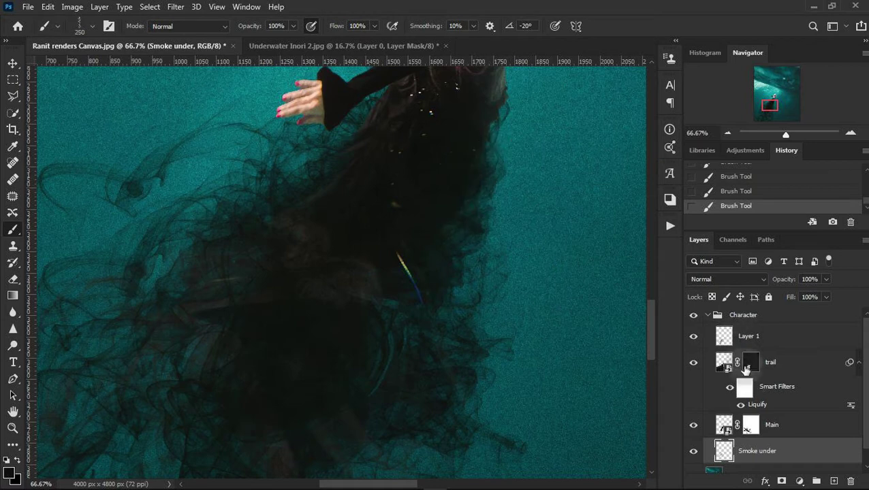
pyautogui.click(724, 335)
pyautogui.press('[')
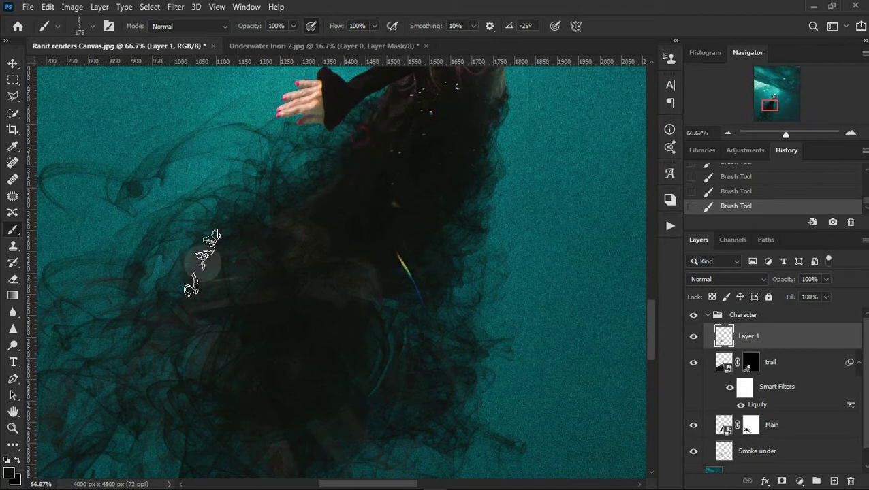
pyautogui.press('Right')
pyautogui.press('Right')
pyautogui.press('Right')
pyautogui.press('Right')
pyautogui.press('Right')
pyautogui.press(']')
pyautogui.press(']')
pyautogui.press(']')
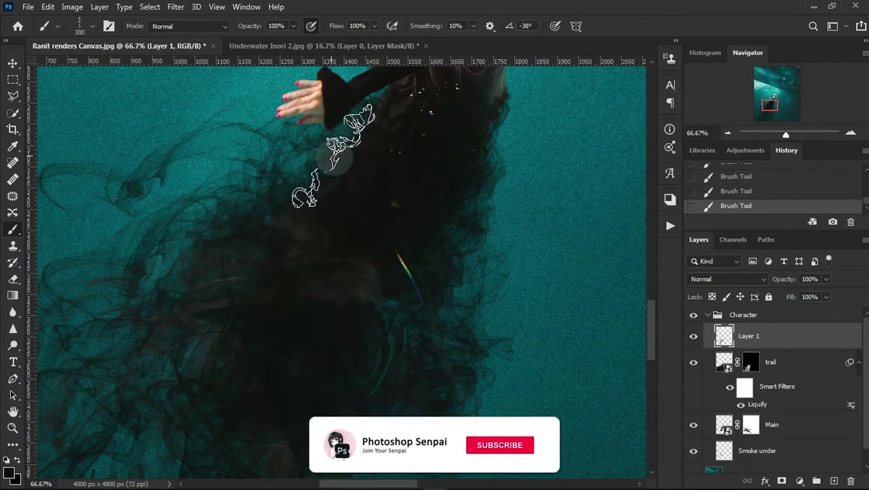
pyautogui.moveTo(513, 273)
pyautogui.mouseDown()
pyautogui.moveTo(524, 334)
pyautogui.moveTo(558, 229)
pyautogui.moveTo(620, 172)
pyautogui.mouseUp()
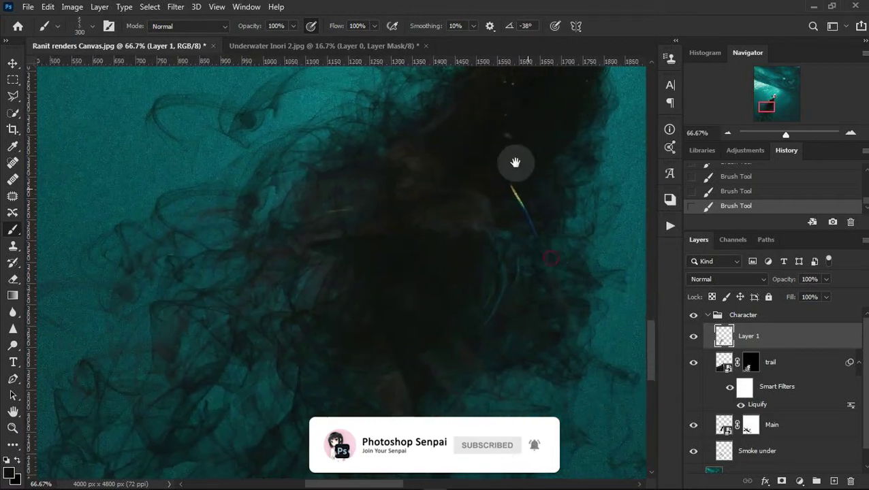
# Zoom out to 33.33% over the hair trail, then shrink and rotate the smoke brush tip.
pyautogui.click(727, 133)
pyautogui.click(728, 133)
pyautogui.moveTo(560, 256)
pyautogui.mouseDown()
pyautogui.moveTo(559, 396)
pyautogui.moveTo(642, 243)
pyautogui.mouseUp()
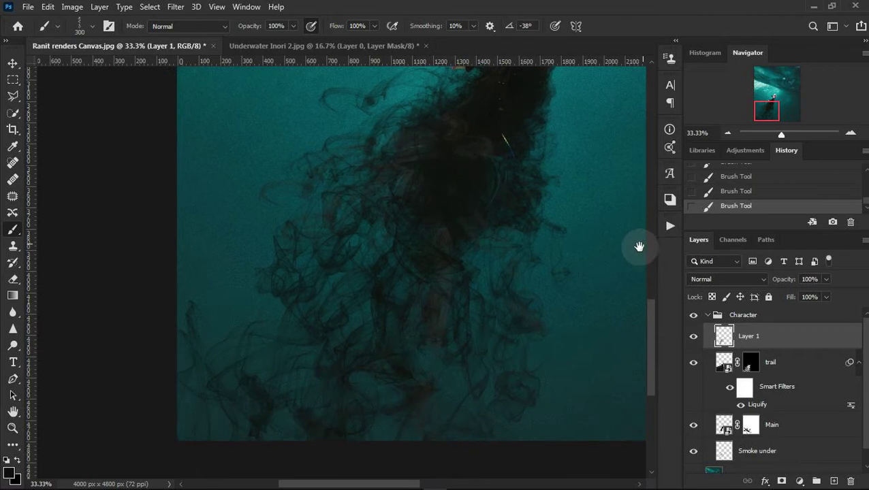
pyautogui.click(92, 25)
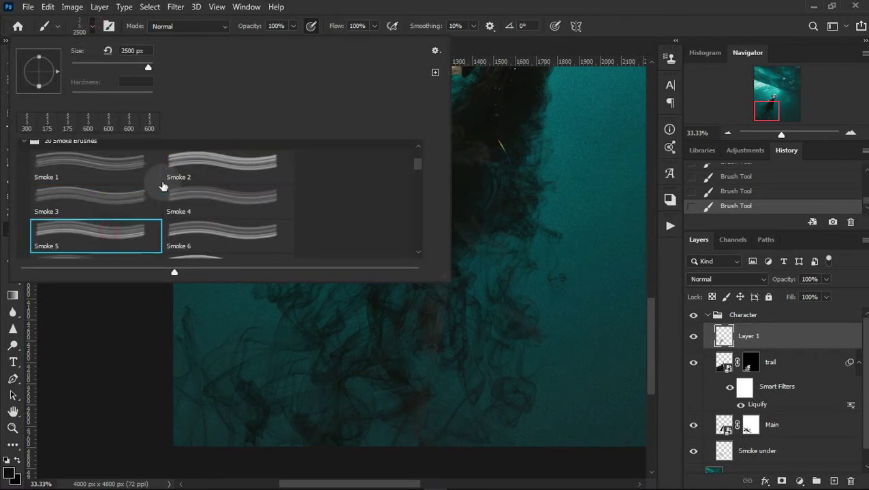
pyautogui.press('Return')
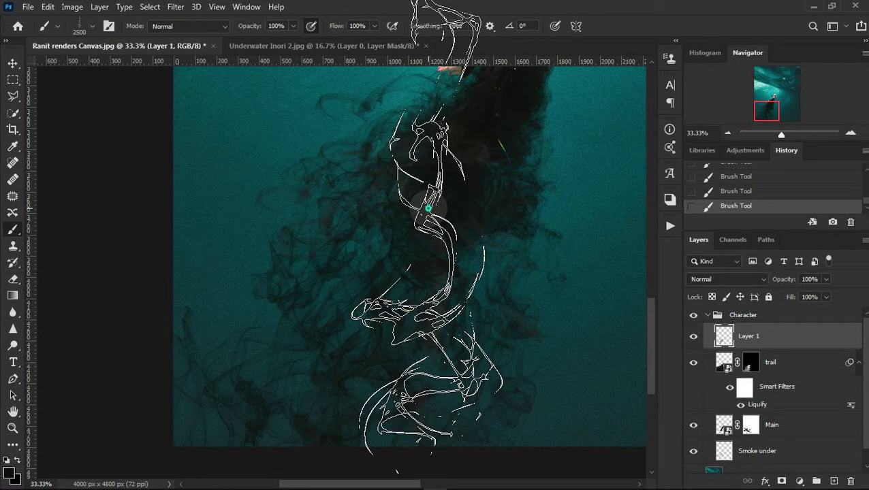
pyautogui.rightClick(428, 208)
pyautogui.press('Return')
pyautogui.press('[')
pyautogui.press('[')
pyautogui.press('[')
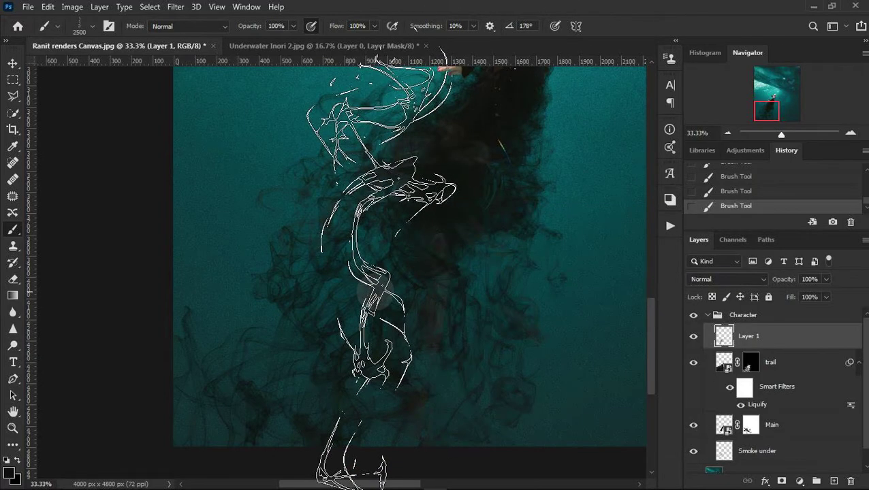
pyautogui.press('[')
pyautogui.press('[')
pyautogui.press('[')
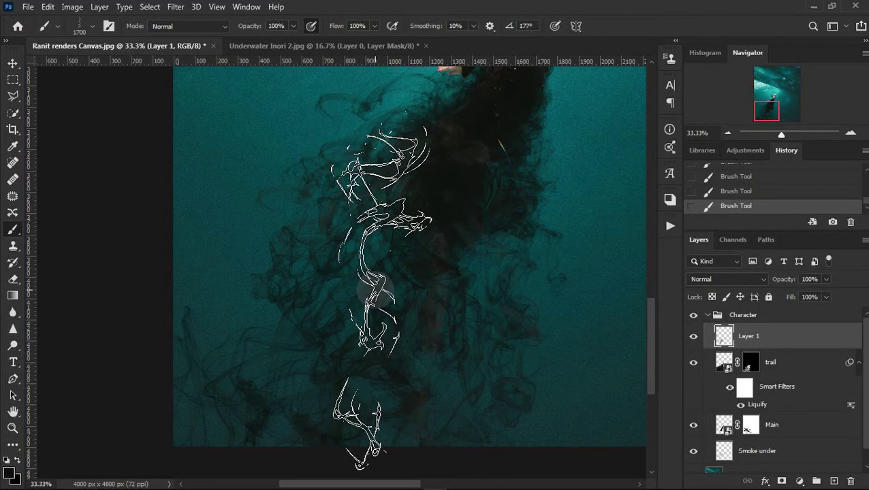
pyautogui.press('Left')
pyautogui.press('Left')
pyautogui.press('Left')
pyautogui.press('Left')
pyautogui.press('Left')
pyautogui.press('Left')
pyautogui.press('Left')
pyautogui.press('Left')
pyautogui.press('Left')
pyautogui.press('Left')
pyautogui.press('Left')
pyautogui.press('Left')
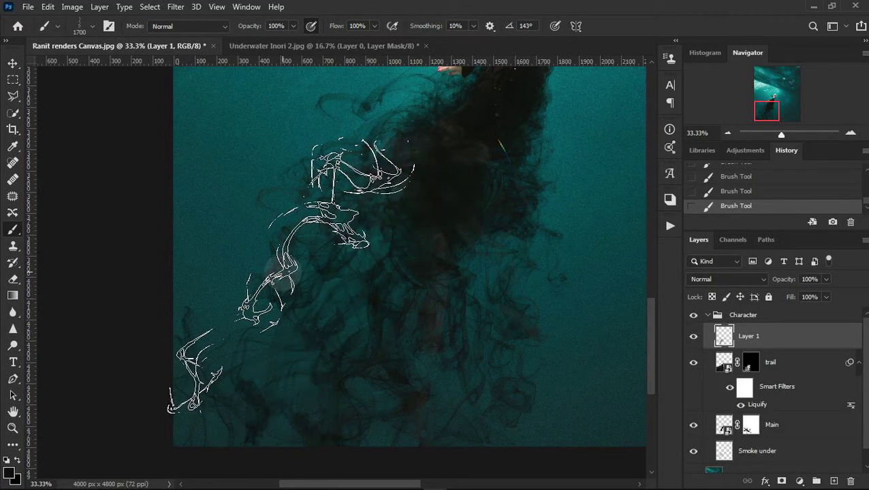
pyautogui.press('Left')
pyautogui.press('Left')
pyautogui.press('Left')
pyautogui.press('Left')
pyautogui.press('Left')
pyautogui.press('Left')
pyautogui.press('Left')
pyautogui.press('Left')
pyautogui.press('Left')
pyautogui.press('Left')
pyautogui.press('Left')
pyautogui.press('Left')
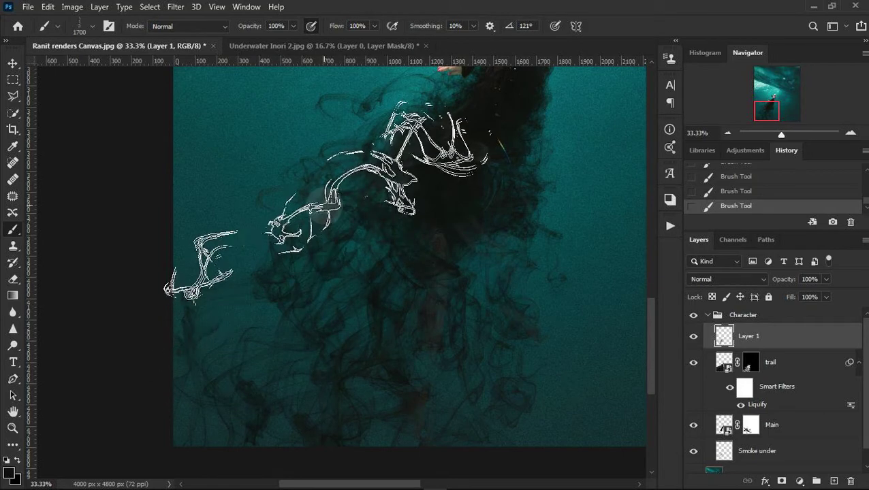
pyautogui.press('Left')
pyautogui.press('Left')
pyautogui.press('Left')
# Choose another 2500 px smoke tip and resize it from 800 px up to 1500 px.
pyautogui.click(91, 27)
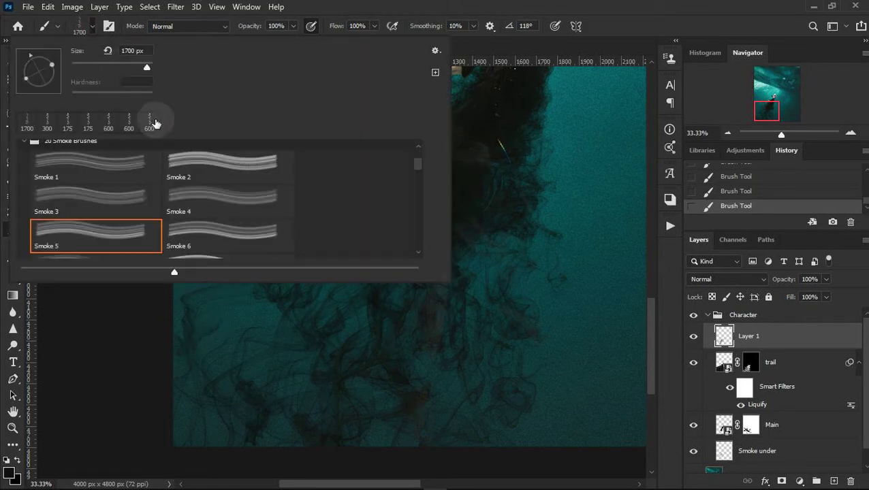
pyautogui.scroll(-2, 93, 208)
pyautogui.doubleClick(93, 194)
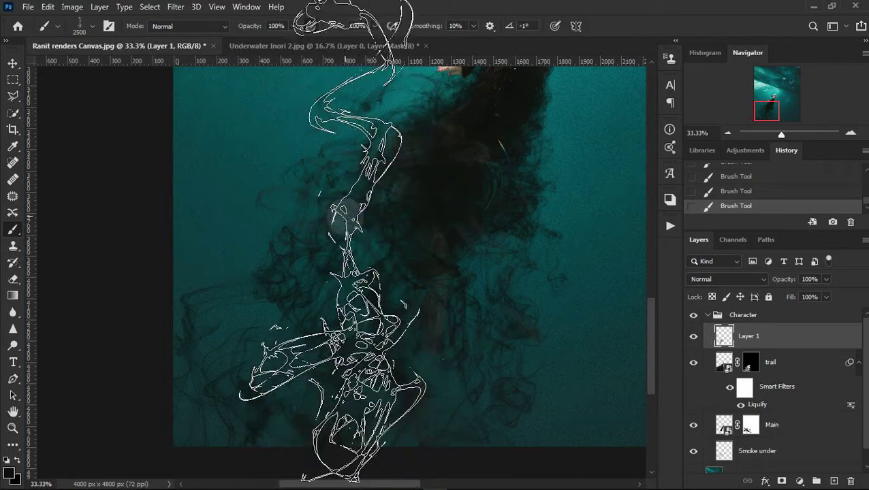
pyautogui.press('Left')
pyautogui.press('[')
pyautogui.press('[')
pyautogui.press('[')
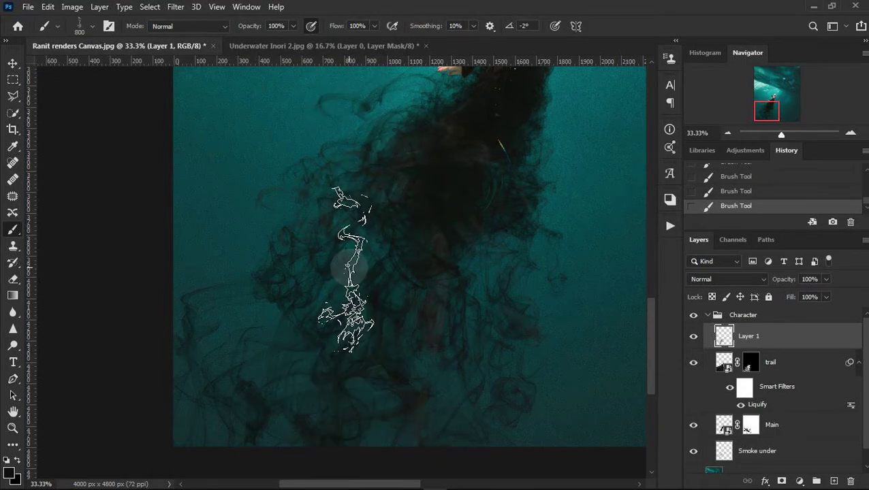
pyautogui.press('Left')
pyautogui.press('Left')
pyautogui.press('Left')
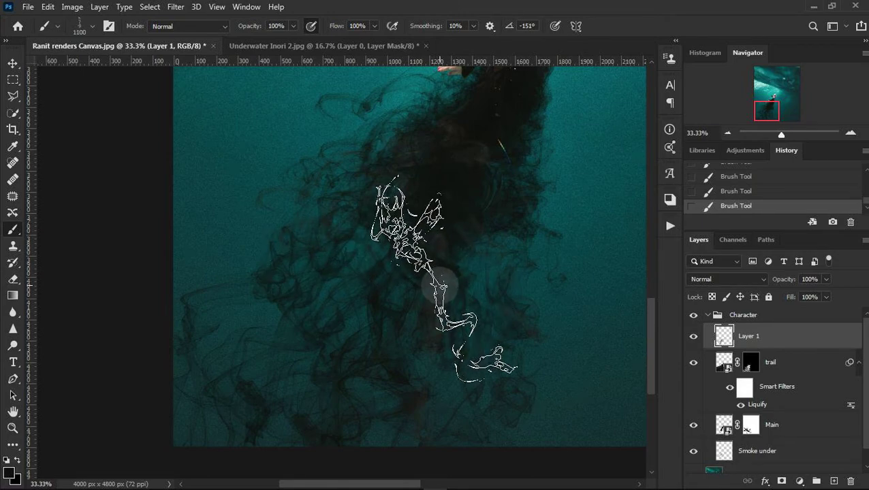
pyautogui.press('Left')
pyautogui.press('Left')
pyautogui.press('Left')
pyautogui.press(']')
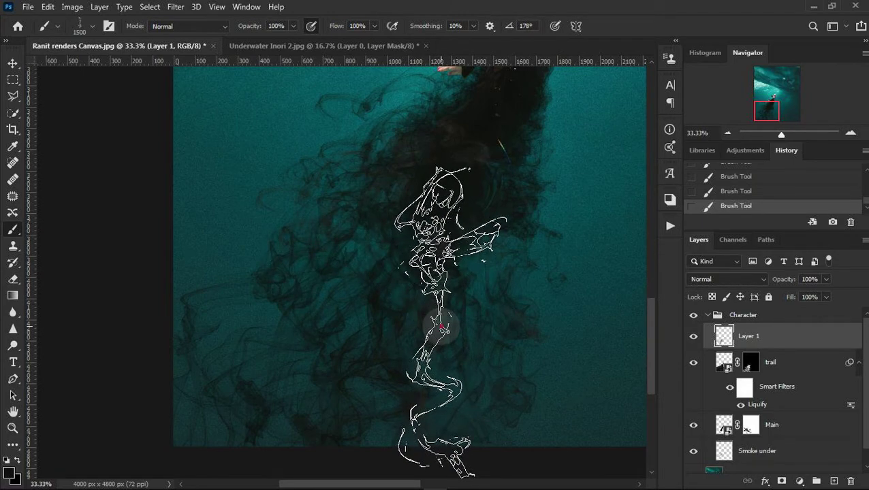
# Rotate the 1500 px tip around 106° and stamp a smoke mark on the hair trail.
pyautogui.press('Left')
pyautogui.press('Left')
pyautogui.press('Left')
pyautogui.press('Left')
pyautogui.press('Left')
pyautogui.press('Left')
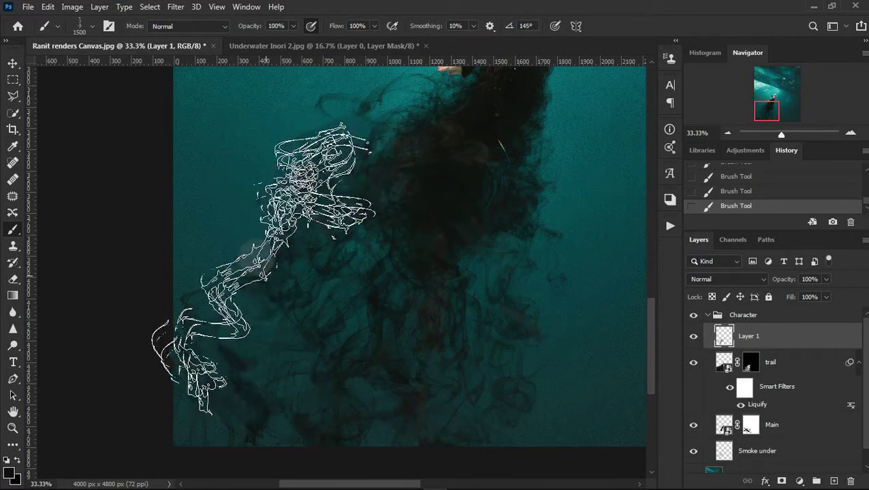
pyautogui.press('Left')
pyautogui.press('Left')
pyautogui.press('Left')
pyautogui.press('Left')
pyautogui.press('Left')
pyautogui.press('Left')
pyautogui.press('Left')
pyautogui.press('Left')
pyautogui.press('Left')
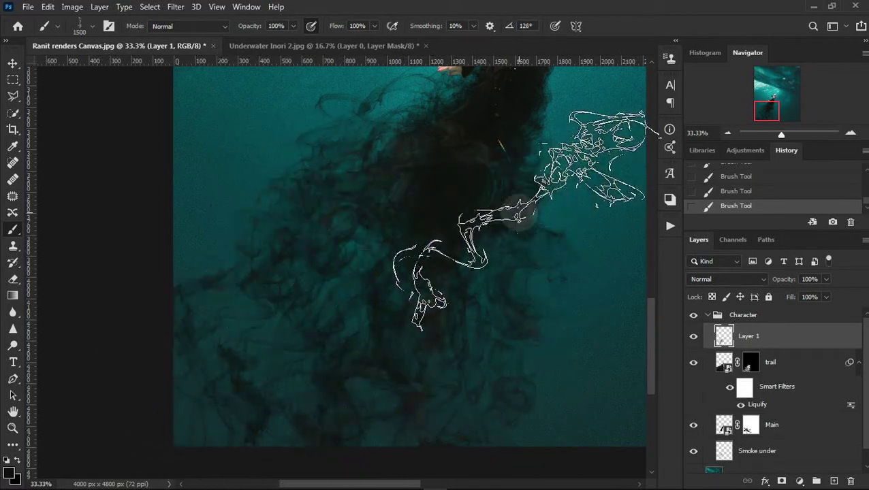
pyautogui.press('Right')
pyautogui.press('Right')
pyautogui.press('Right')
pyautogui.press('Left')
pyautogui.press('Left')
pyautogui.press('Left')
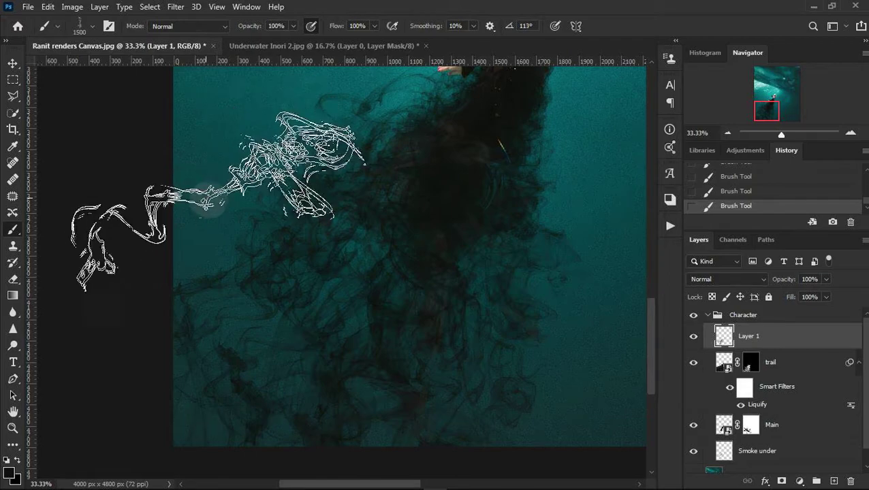
pyautogui.press('Left')
pyautogui.press('Left')
pyautogui.press('Left')
pyautogui.press('Left')
pyautogui.press('Left')
pyautogui.press('Left')
pyautogui.press('Left')
pyautogui.press('Left')
pyautogui.press('Left')
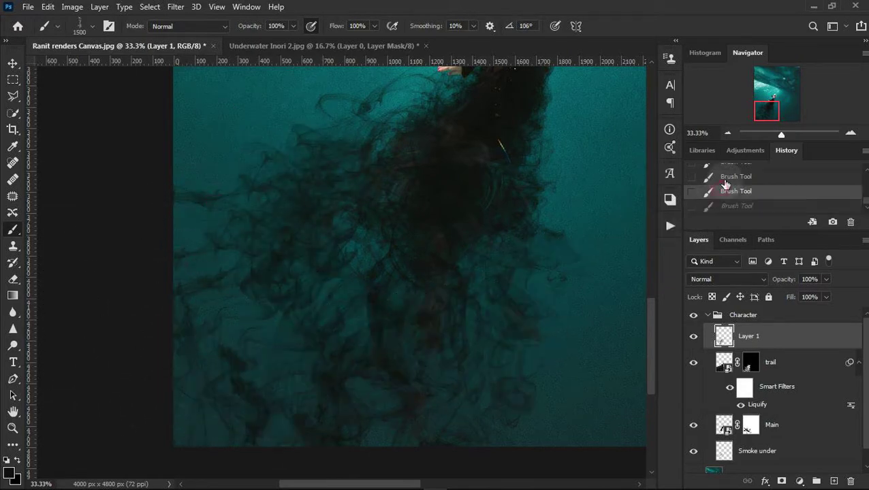
pyautogui.press('Right')
pyautogui.press('Right')
pyautogui.press('Right')
pyautogui.press('Right')
pyautogui.press('Right')
pyautogui.press('Right')
pyautogui.press('Right')
pyautogui.press('Right')
pyautogui.press('Right')
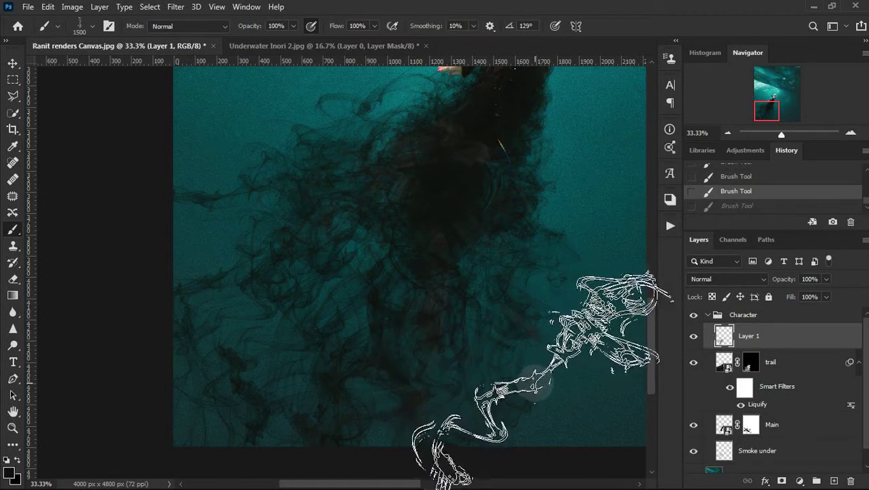
pyautogui.press('Right')
pyautogui.press('Right')
pyautogui.press('Right')
pyautogui.press('Right')
pyautogui.press('Right')
pyautogui.press('Right')
pyautogui.press('Right')
pyautogui.press('Right')
pyautogui.press('Right')
pyautogui.press('Right')
pyautogui.press('Right')
pyautogui.press('Right')
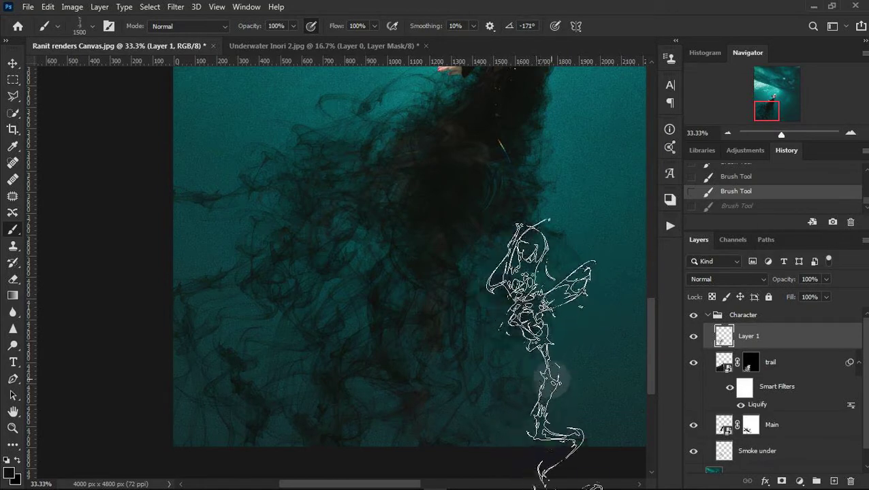
pyautogui.click(553, 381)
# On Smoke under, pick the 2500 px Smoke 11 tip and tune its angle around -74°.
pyautogui.click(752, 449)
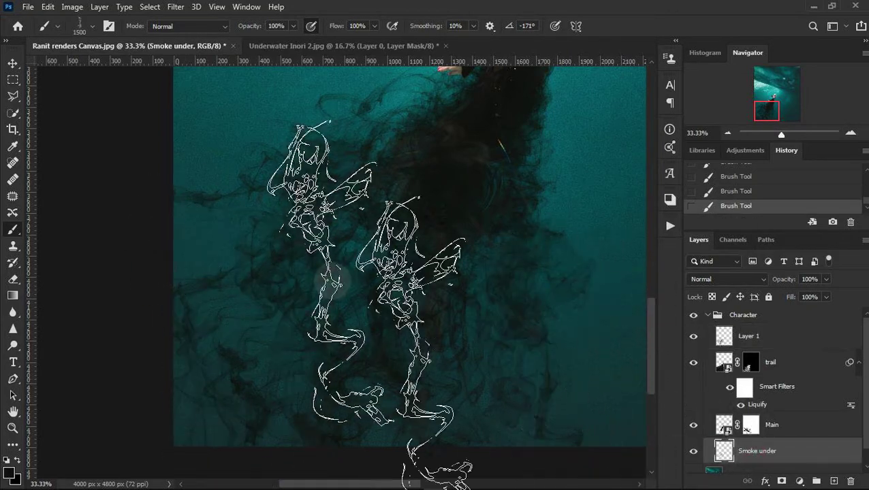
pyautogui.click(93, 27)
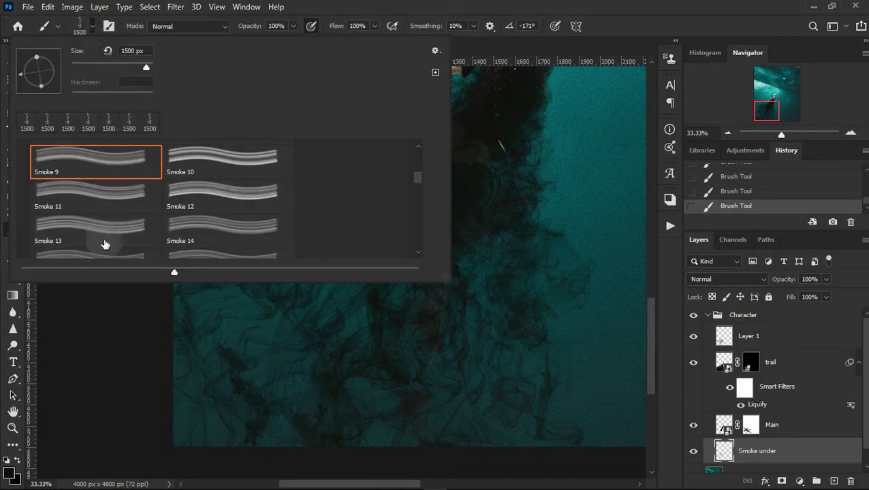
pyautogui.doubleClick(102, 235)
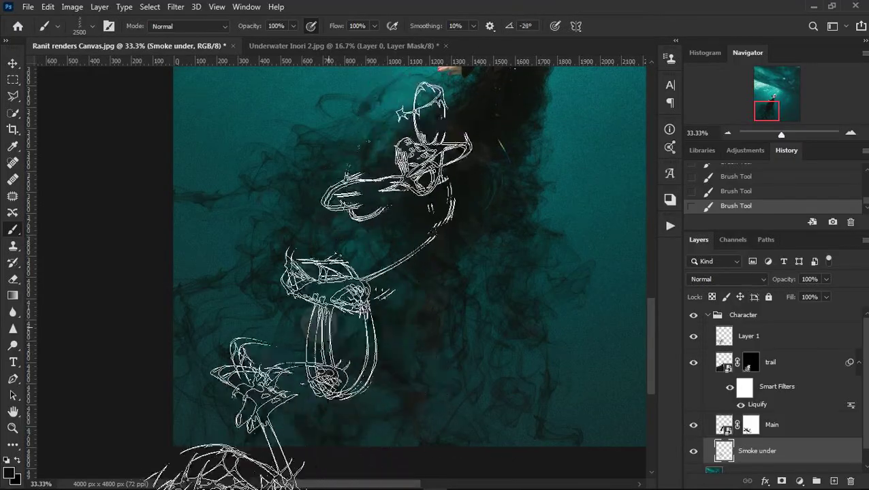
pyautogui.hotkey('shift', 'Right')
pyautogui.press('Right')
pyautogui.press('Right')
pyautogui.press('Right')
pyautogui.hotkey('shift', 'Right')
pyautogui.hotkey('shift', 'Right')
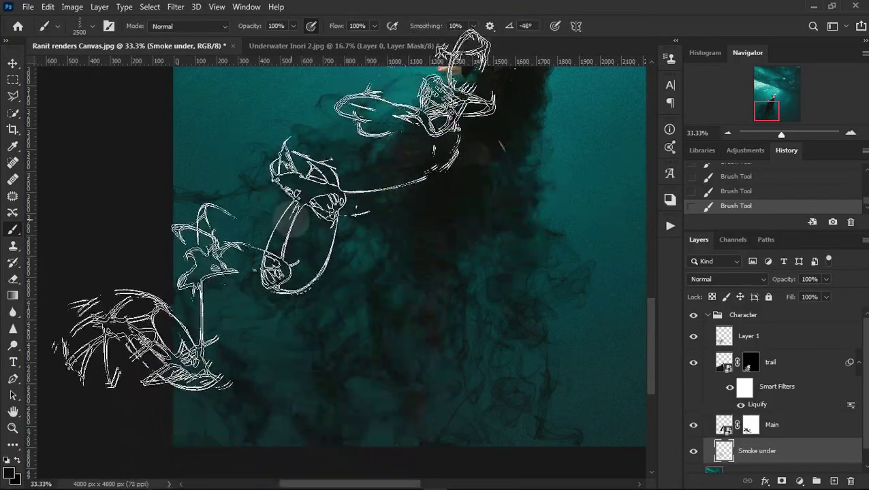
pyautogui.press('Right')
pyautogui.press('Right')
pyautogui.press('Right')
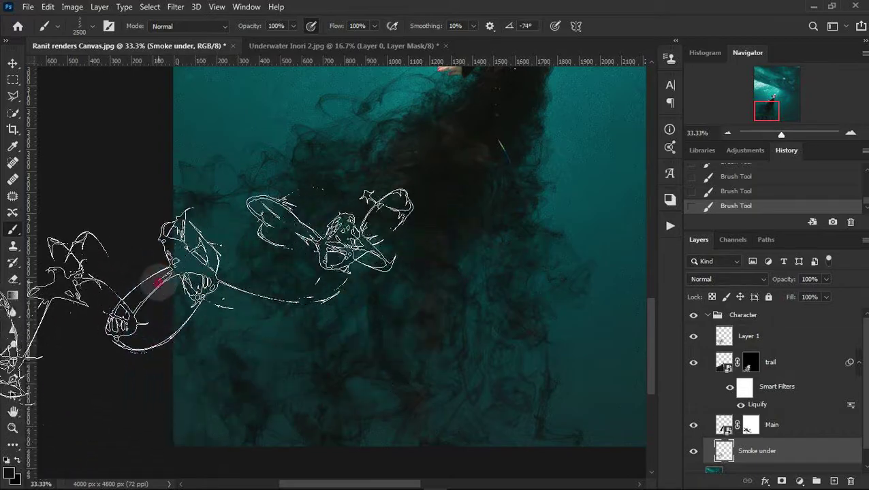
pyautogui.hotkey('shift', 'Left')
pyautogui.press('Left')
pyautogui.press('Left')
pyautogui.hotkey('shift', 'Left')
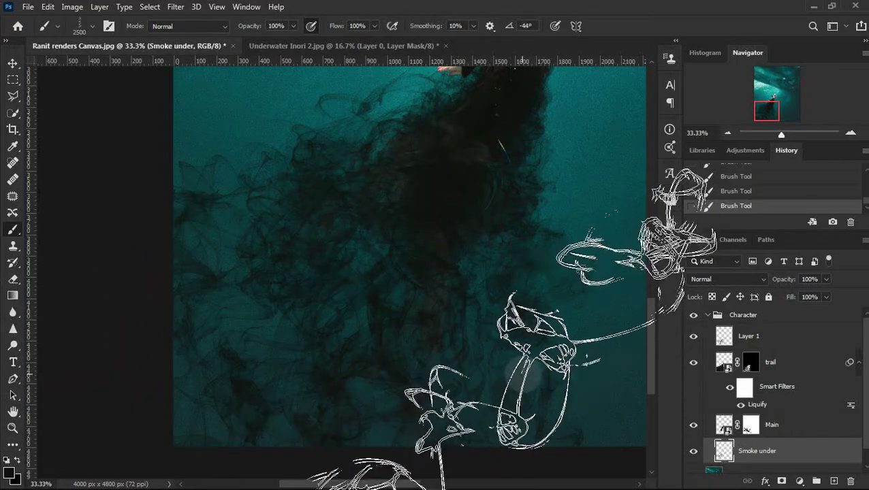
pyautogui.hotkey('shift', 'Left')
pyautogui.hotkey('shift', 'Left')
pyautogui.hotkey('shift', 'Left')
pyautogui.press('Left')
pyautogui.press('Left')
pyautogui.press('Left')
pyautogui.press('Left')
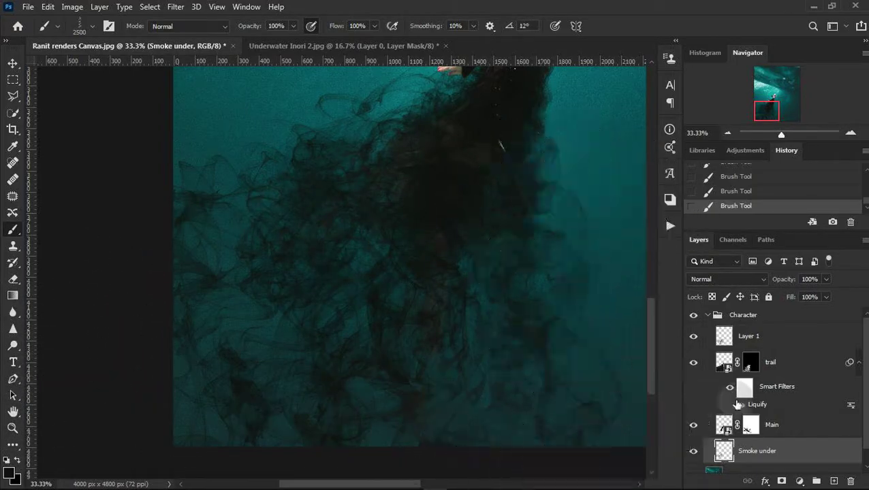
# Step back one History state, then paint smoke strokes into the trail layer's mask.
pyautogui.click(723, 369)
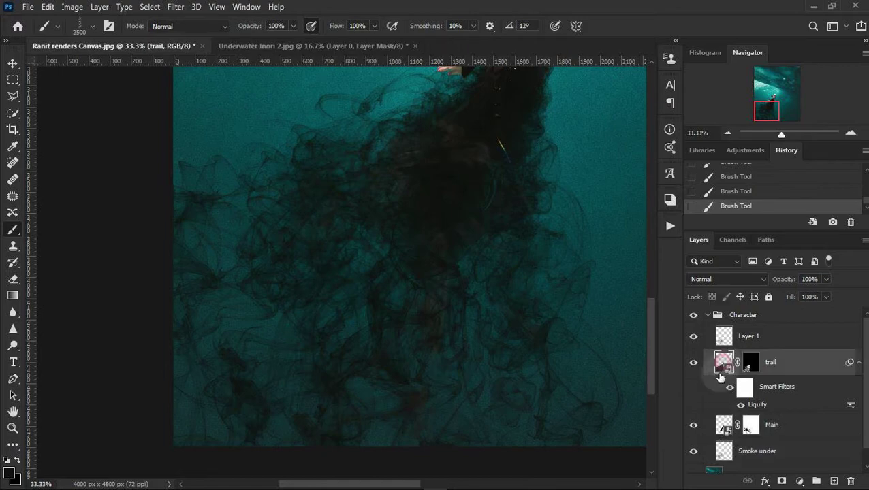
pyautogui.click(751, 366)
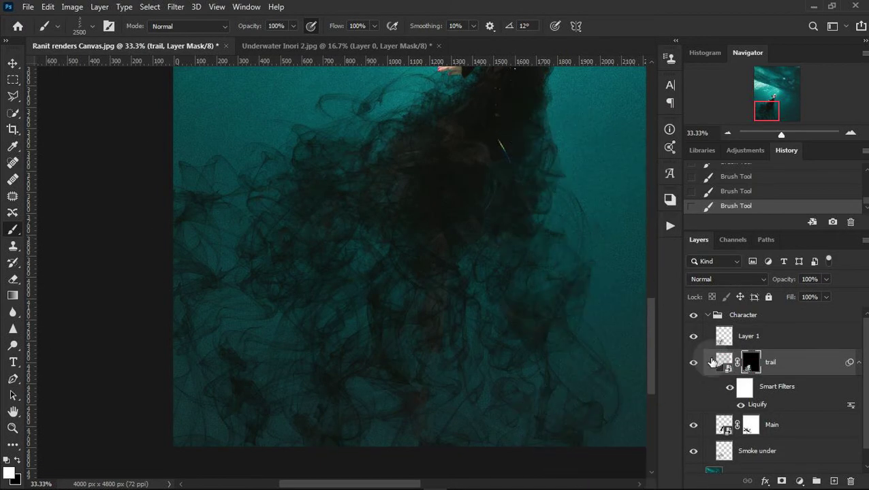
pyautogui.click(739, 191)
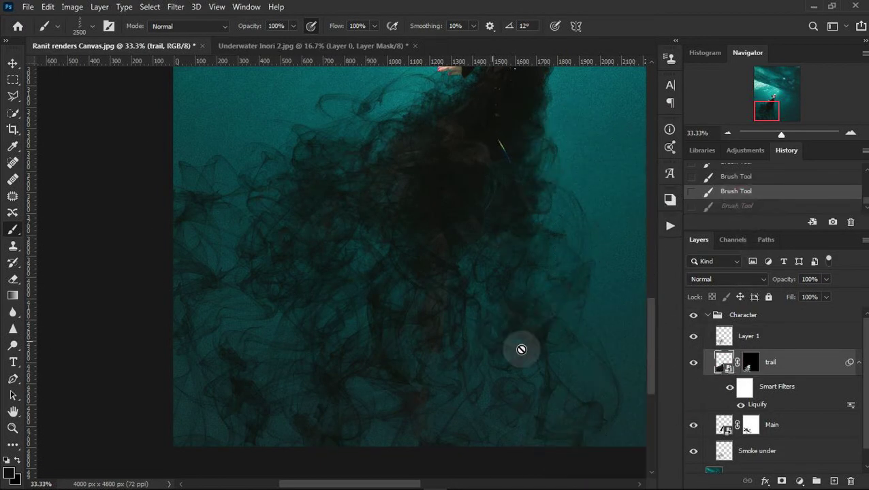
pyautogui.click(727, 134)
pyautogui.click(750, 362)
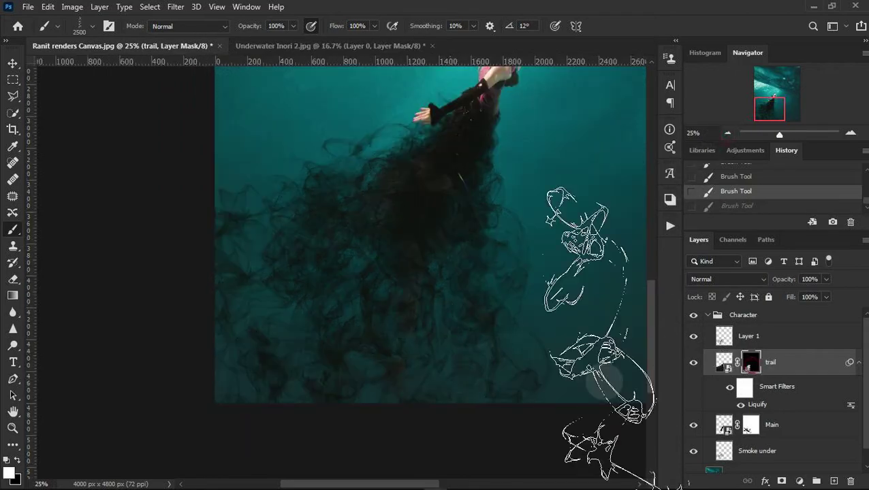
pyautogui.moveTo(572, 321); pyautogui.dragTo(494, 339)
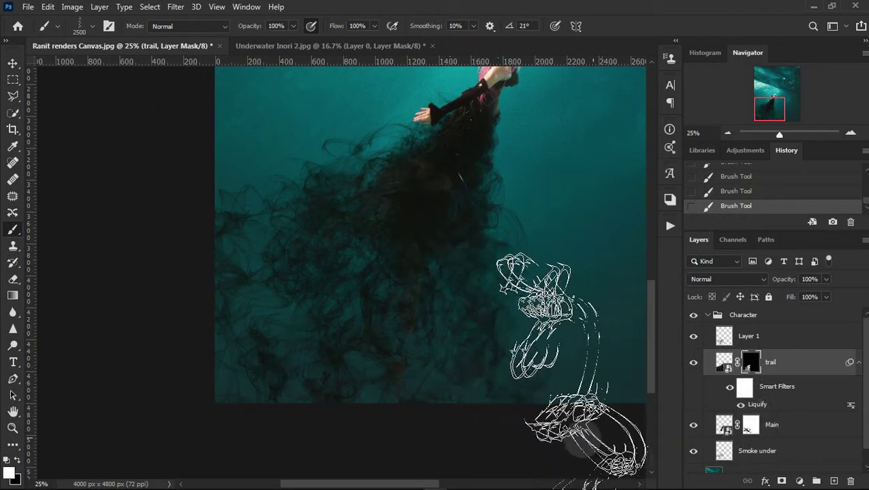
# Rotate the tip and swap to a different smoke brush preset for the trail mask.
pyautogui.hotkey('shift', 'Right')
pyautogui.hotkey('shift', 'Right')
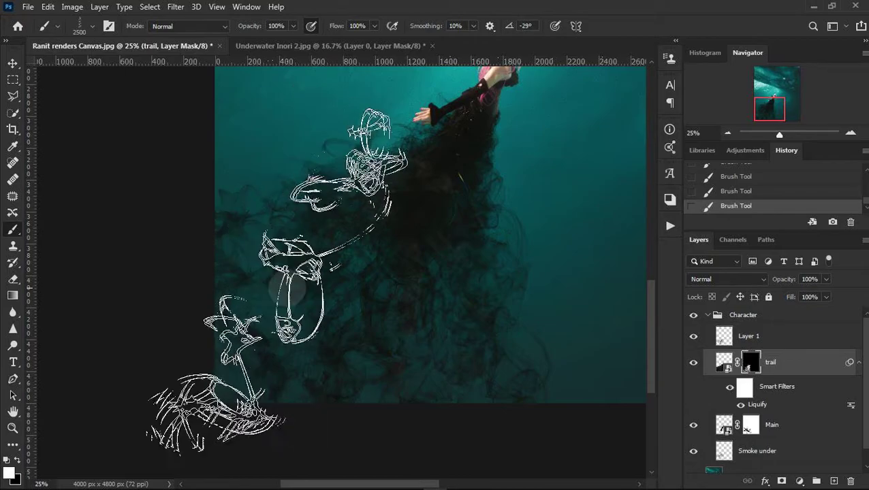
pyautogui.hotkey('shift', 'Right')
pyautogui.hotkey('shift', 'Right')
pyautogui.hotkey('shift', 'Right')
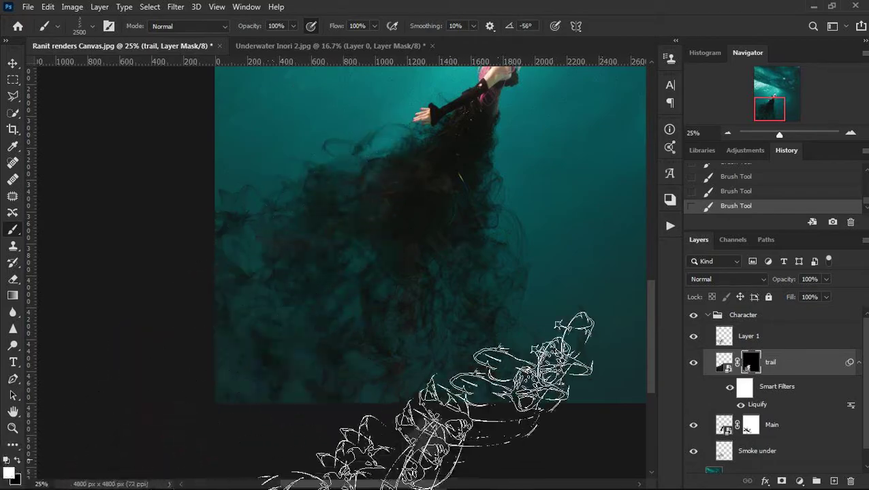
pyautogui.hotkey('shift', 'Right')
pyautogui.hotkey('shift', 'Right')
pyautogui.hotkey('shift', 'Right')
pyautogui.hotkey('shift', 'Right')
pyautogui.hotkey('shift', 'Right')
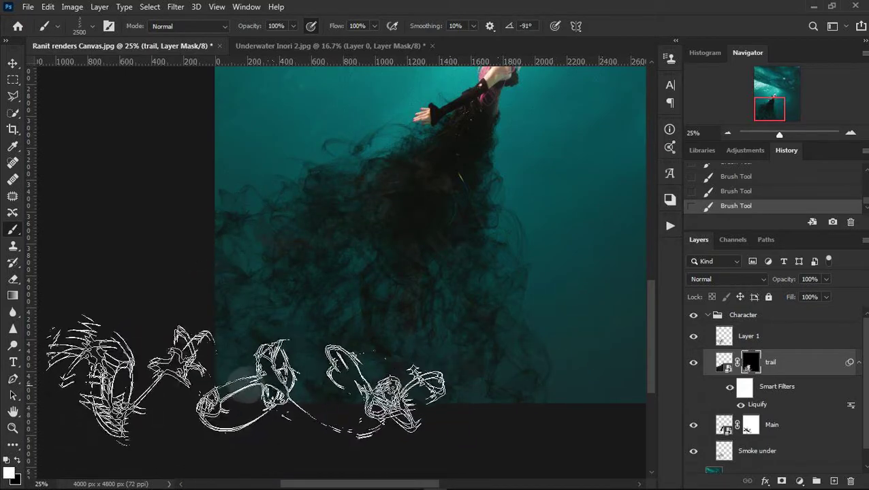
pyautogui.click(92, 28)
pyautogui.scroll(-2, 130, 201)
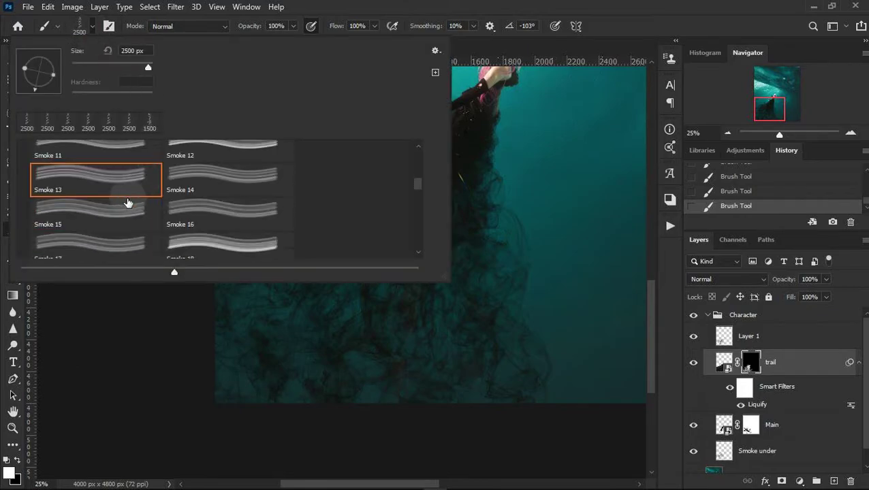
pyautogui.scroll(-1, 170, 208)
pyautogui.doubleClick(210, 216)
pyautogui.hotkey('shift', 'Right')
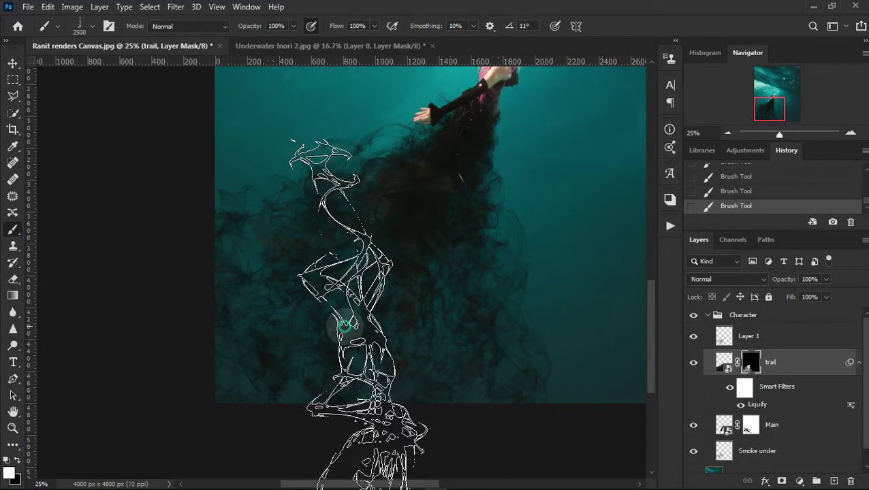
pyautogui.rightClick(351, 312)
pyautogui.press('Escape')
# Revise the latest trail-mask smoke strokes and angle the brush tip toward -45°.
pyautogui.hotkey('shift', 'Left')
pyautogui.hotkey('shift', 'Left')
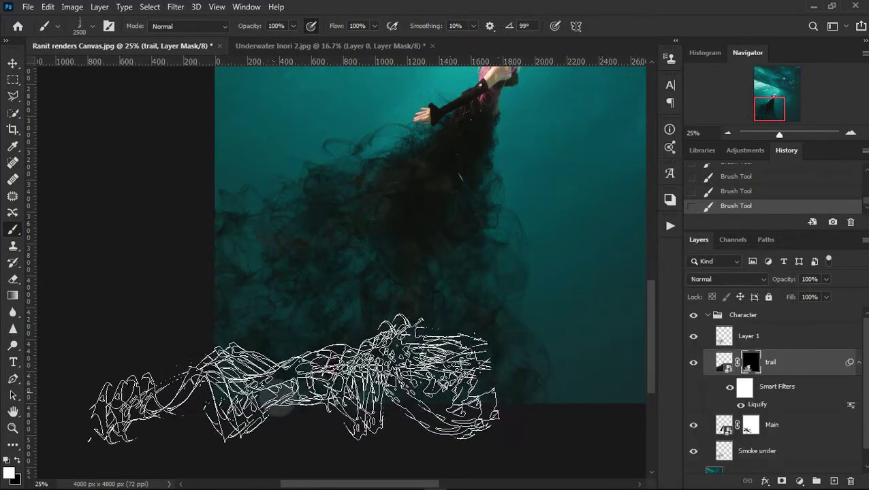
pyautogui.hotkey('shift', 'Left')
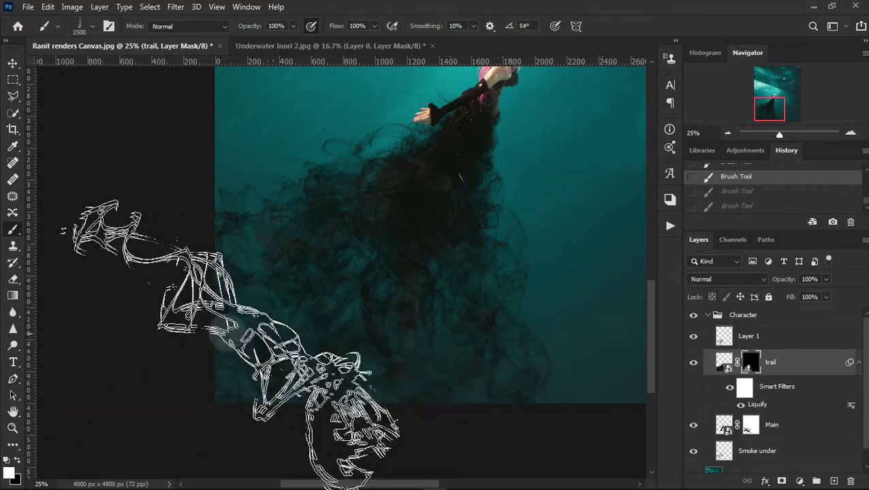
pyautogui.hotkey('ctrl', 'shift', 'z')
pyautogui.hotkey('shift', 'Left')
pyautogui.hotkey('shift', 'Left')
pyautogui.hotkey('shift', 'Left')
pyautogui.press('Right')
pyautogui.press('Right')
pyautogui.press('Right')
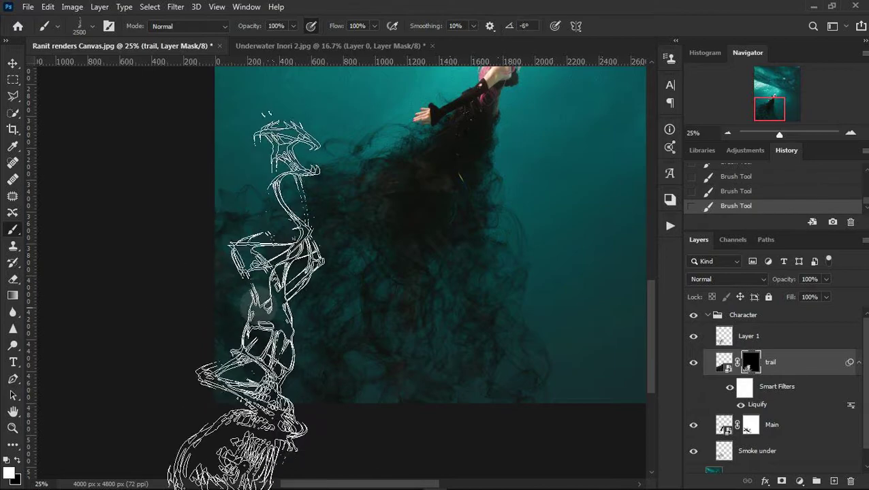
pyautogui.press('Right')
pyautogui.press('Right')
pyautogui.press('Right')
pyautogui.press('Right')
pyautogui.press('Right')
pyautogui.press('Right')
pyautogui.press('Right')
pyautogui.press('Right')
pyautogui.press('Right')
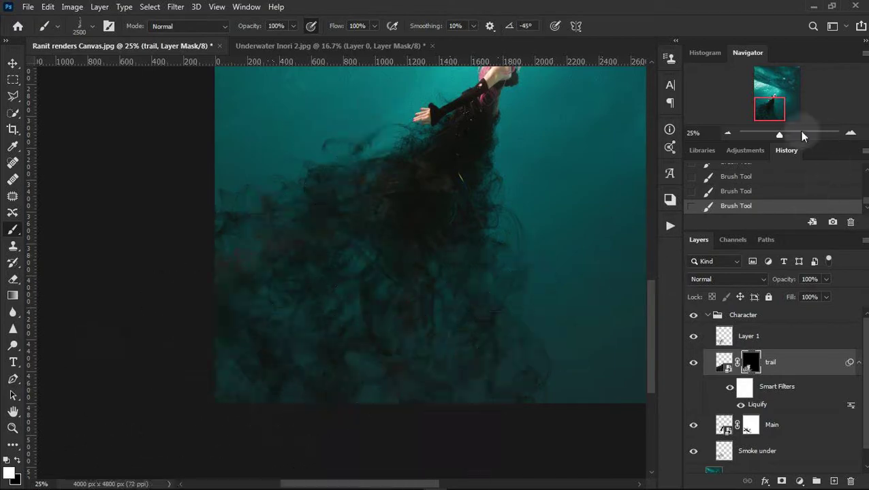
# Zoom to 50% on the woman via the Navigator and add an empty Layer 2 above Layer 1.
pyautogui.moveTo(780, 134); pyautogui.dragTo(773, 133)
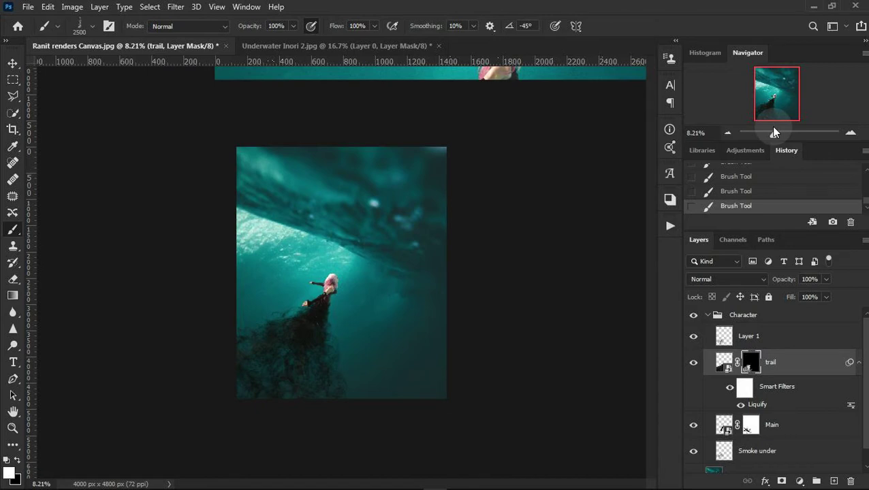
pyautogui.moveTo(773, 133); pyautogui.dragTo(776, 132)
pyautogui.moveTo(452, 266)
pyautogui.mouseDown()
pyautogui.moveTo(500, 267)
pyautogui.moveTo(513, 330)
pyautogui.mouseUp()
pyautogui.click(849, 133)
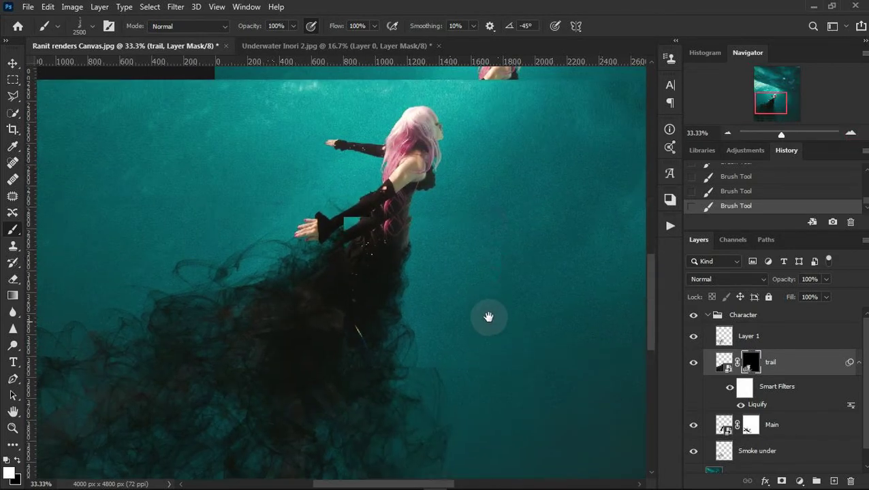
pyautogui.click(850, 132)
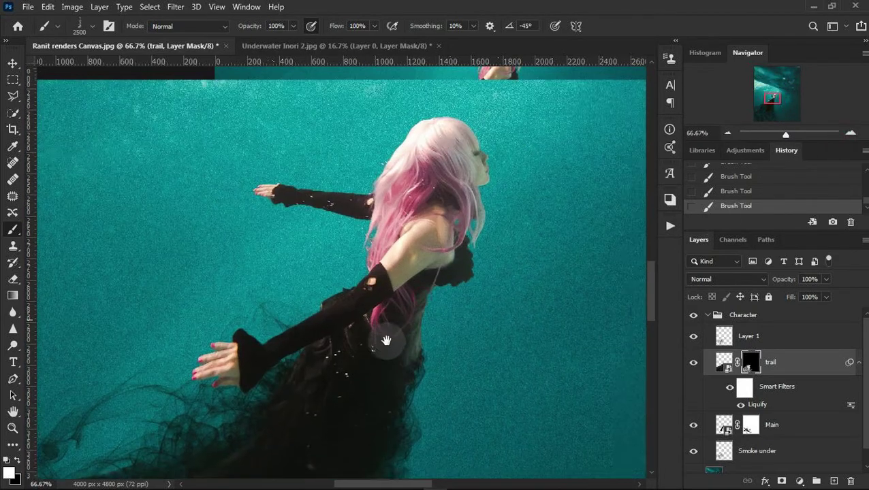
pyautogui.click(728, 133)
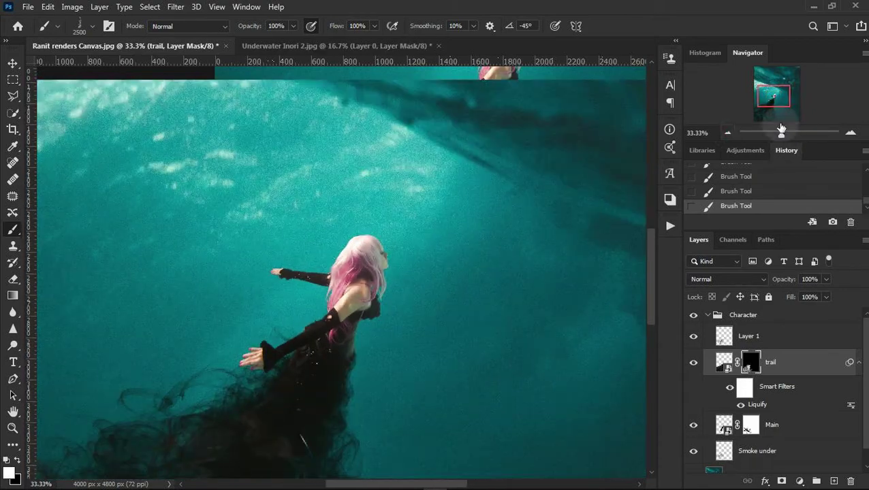
pyautogui.click(850, 133)
pyautogui.click(833, 482)
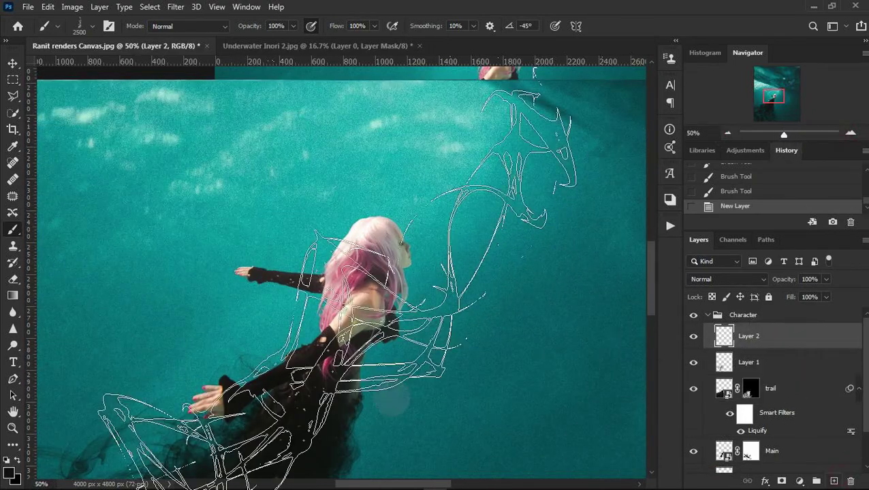
# Sample a pale colour and stamp white smoke over the hair and left arm with a 600 px rotated brush.
pyautogui.click(14, 146)
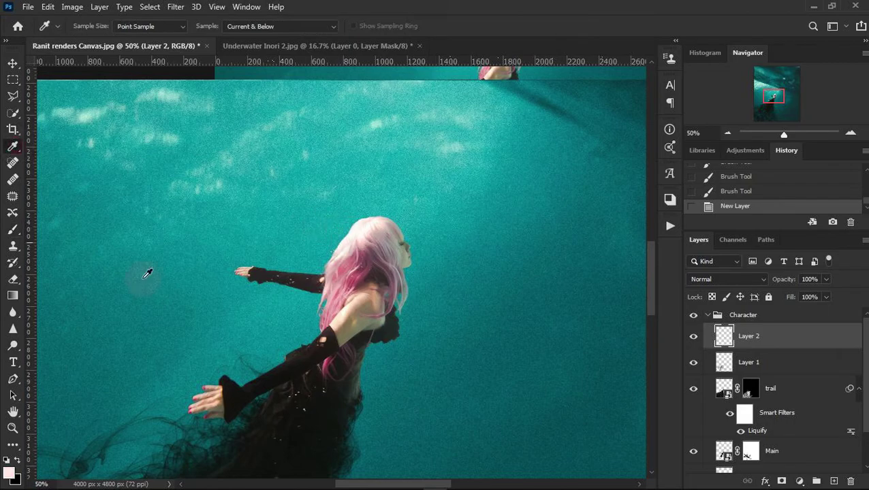
pyautogui.click(12, 230)
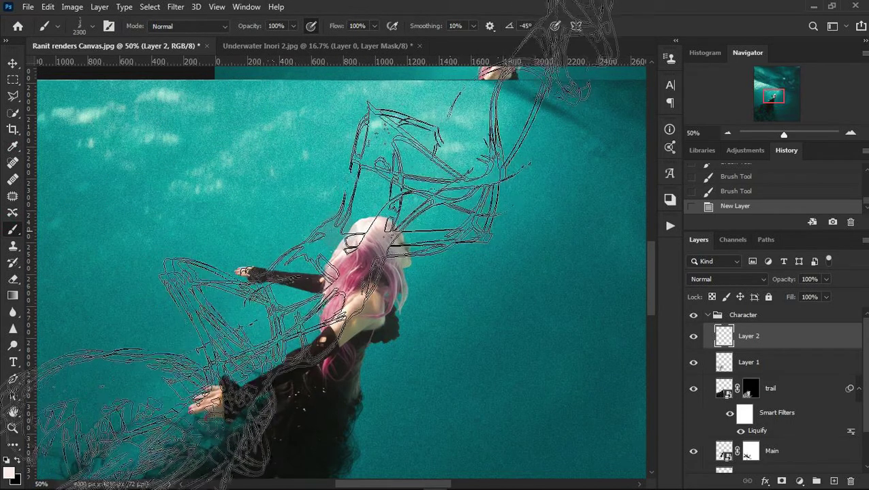
pyautogui.press('[')
pyautogui.press('[')
pyautogui.press('[')
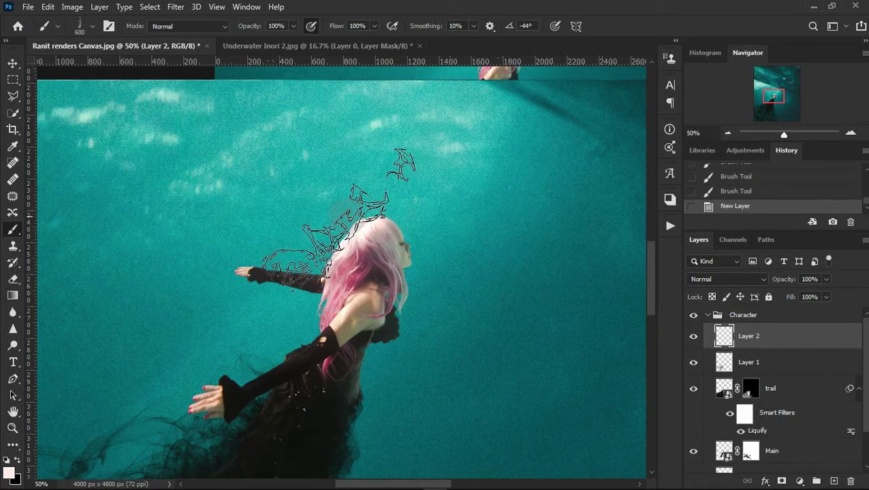
pyautogui.press('Left')
pyautogui.press('Left')
pyautogui.press('Left')
pyautogui.press('Left')
pyautogui.press('Left')
pyautogui.press('Left')
pyautogui.press('Left')
pyautogui.press('Left')
pyautogui.press('Left')
pyautogui.press('Left')
pyautogui.press('Left')
pyautogui.press('Left')
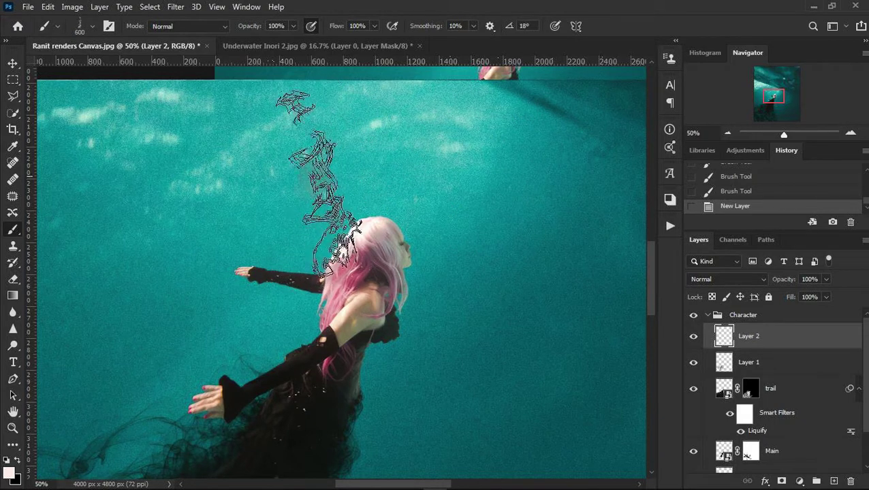
pyautogui.press('Left')
pyautogui.press('Left')
pyautogui.press('Left')
pyautogui.press('Left')
pyautogui.press('Left')
pyautogui.press('Left')
pyautogui.press('Left')
pyautogui.press('Left')
pyautogui.press('Left')
pyautogui.press('Left')
pyautogui.press('Left')
pyautogui.press('Left')
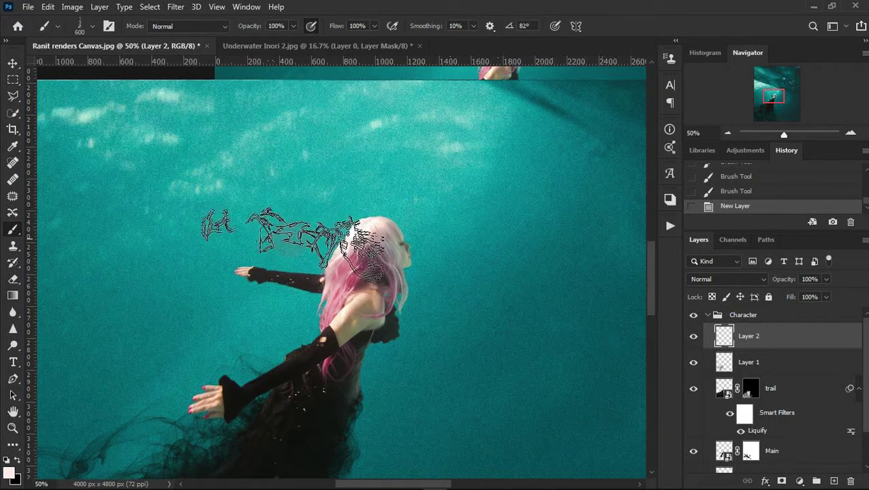
pyautogui.press('Left')
pyautogui.press('Left')
pyautogui.press('Left')
pyautogui.press('Left')
pyautogui.press('Left')
pyautogui.press('Left')
pyautogui.press('Left')
pyautogui.press('Left')
pyautogui.press('Left')
pyautogui.press('Left')
pyautogui.press('Left')
pyautogui.press('Left')
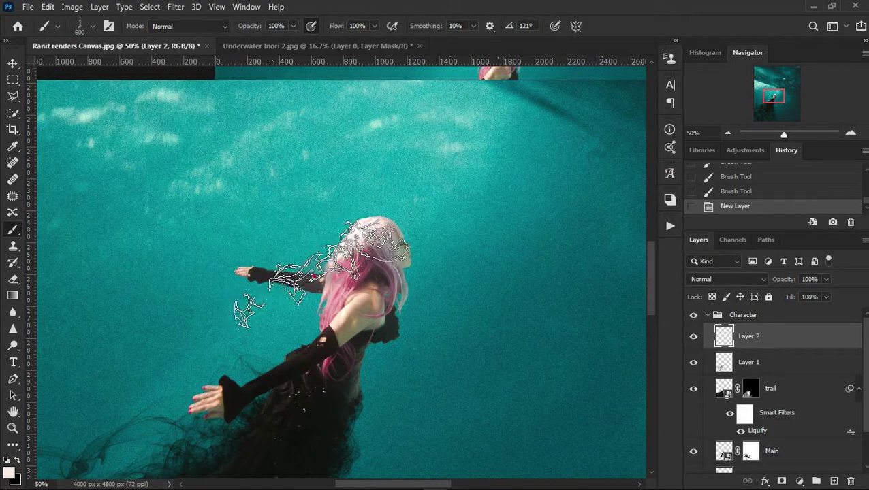
pyautogui.click(323, 273)
pyautogui.press('Left')
pyautogui.press('Left')
pyautogui.press('Left')
pyautogui.click(310, 299)
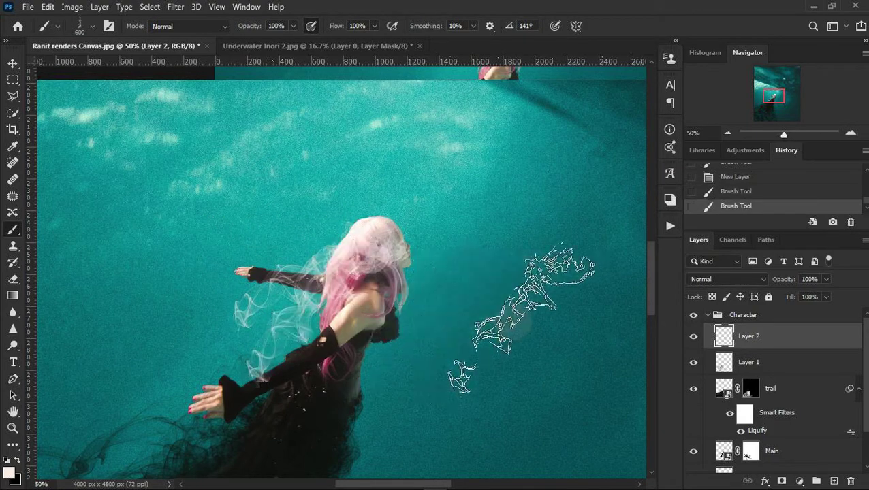
# Undo the smoke stamps in History, restamp white smoke over the hair and arm, and compare.
pyautogui.click(721, 191)
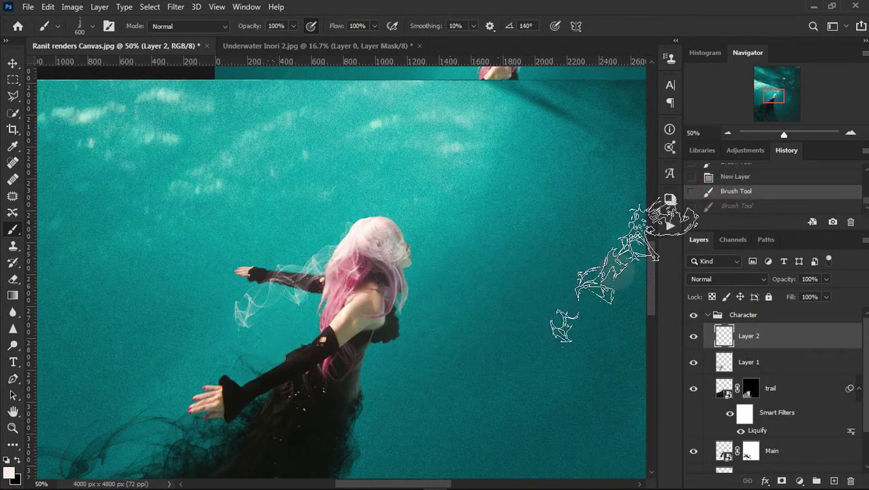
pyautogui.click(733, 179)
pyautogui.press('Left')
pyautogui.press('Left')
pyautogui.click(325, 296)
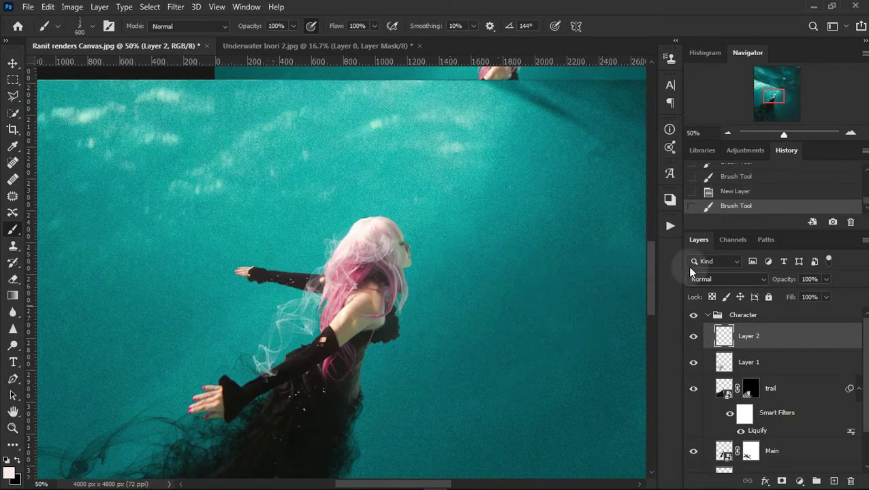
pyautogui.click(722, 192)
pyautogui.press('Left')
pyautogui.click(327, 296)
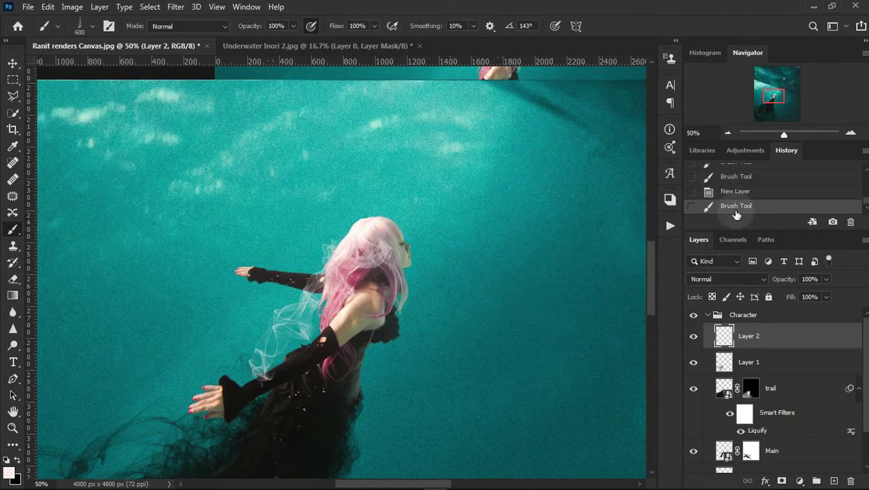
pyautogui.click(736, 192)
pyautogui.press('Left')
pyautogui.click(327, 296)
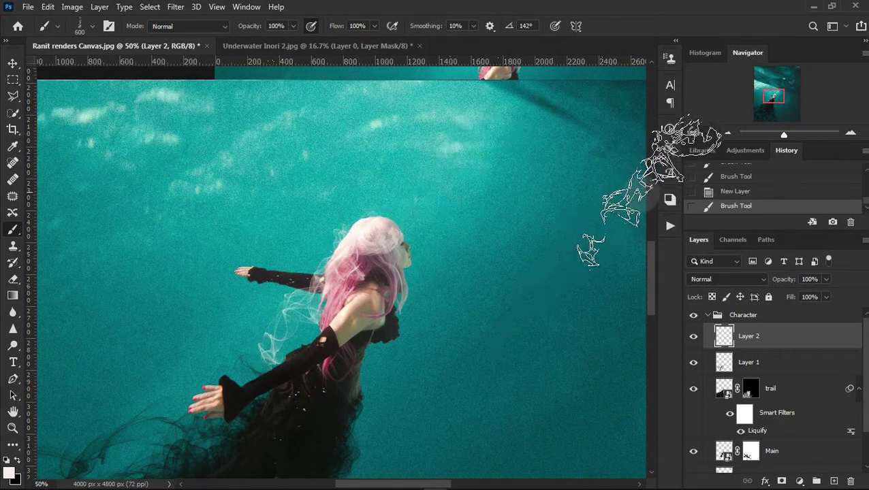
# Switch to the Smoke 20 brush and rotate its tip to 125°.
pyautogui.click(93, 26)
pyautogui.click(113, 237)
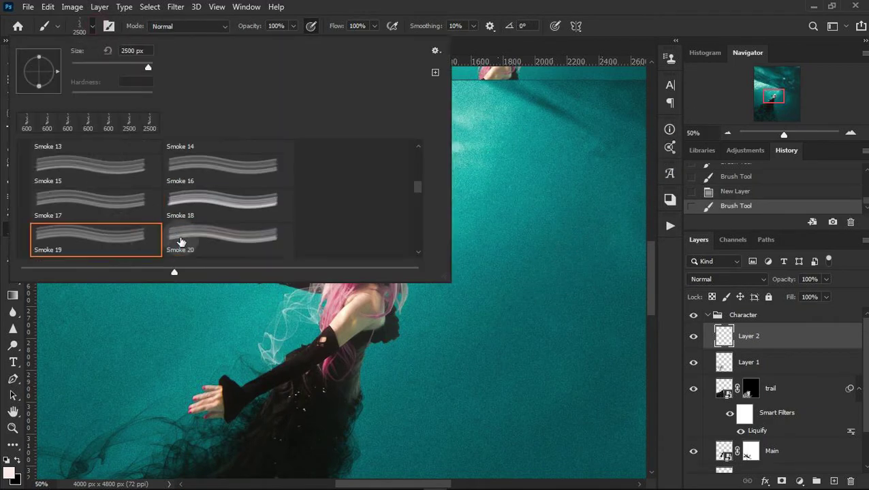
pyautogui.scroll(-2, 181, 242)
pyautogui.click(455, 5)
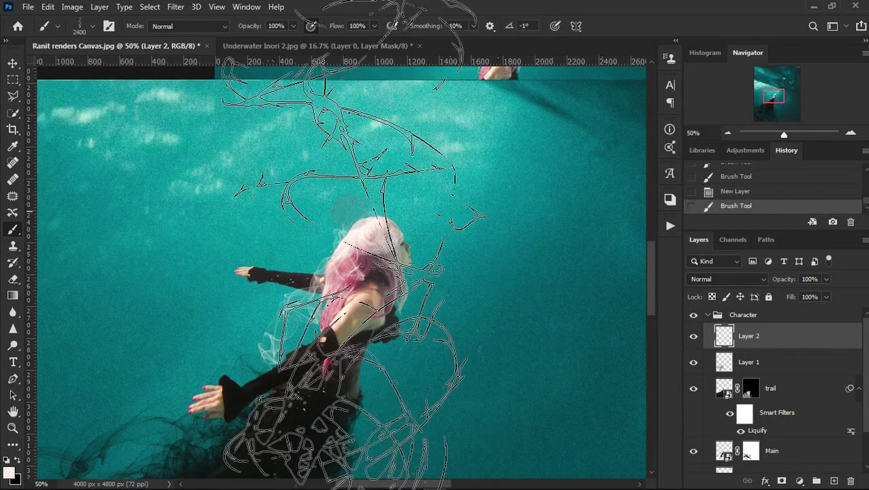
pyautogui.rightClick(377, 290)
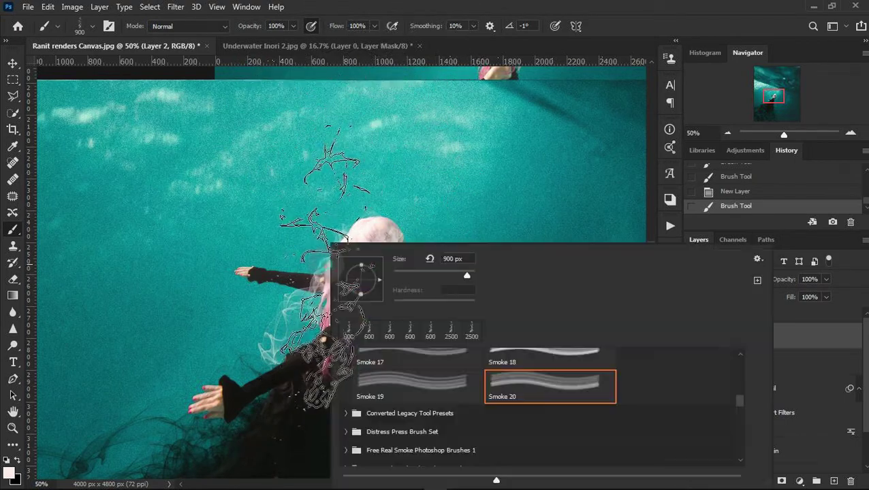
pyautogui.press('Escape')
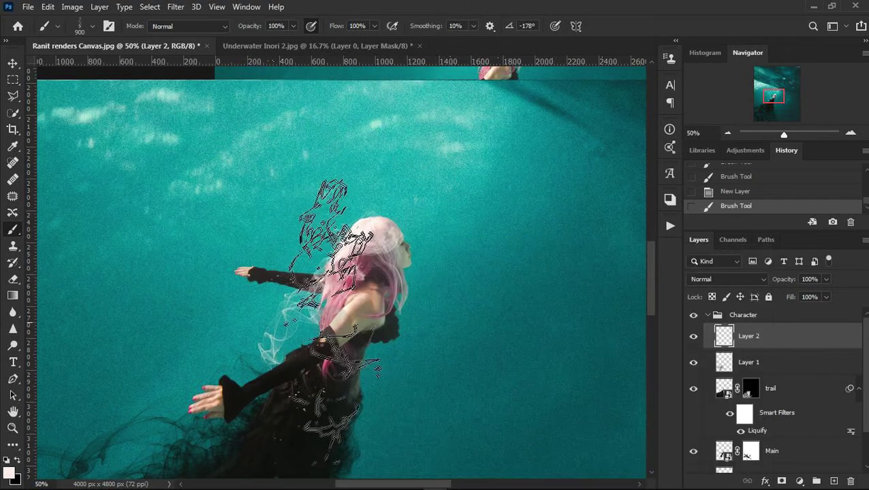
pyautogui.hotkey('shift', 'Right')
pyautogui.hotkey('shift', 'Right')
pyautogui.hotkey('shift', 'Right')
pyautogui.hotkey('shift', 'Right')
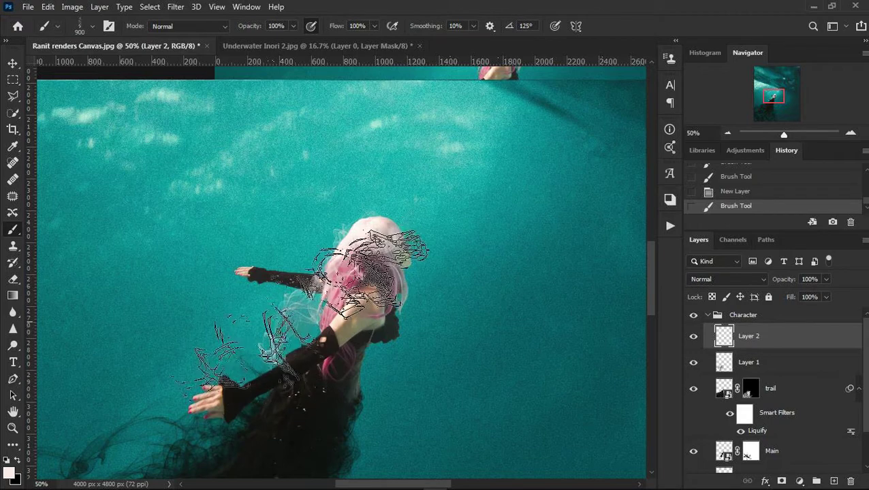
pyautogui.hotkey('shift', 'Right')
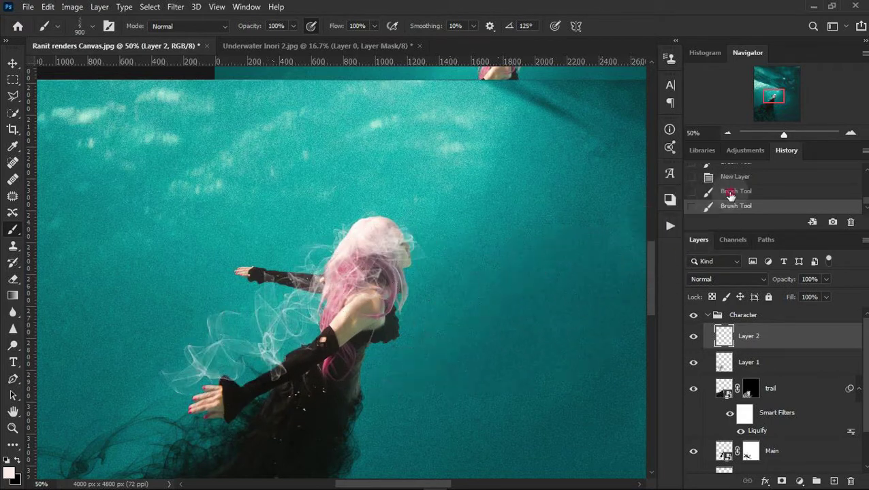
# Undo the last strokes and restamp a smoke wisp over the hair with a 500 px brush.
pyautogui.click(728, 191)
pyautogui.press('Left')
pyautogui.press('Left')
pyautogui.press('Left')
pyautogui.press('[')
pyautogui.press('[')
pyautogui.press('[')
pyautogui.press('[')
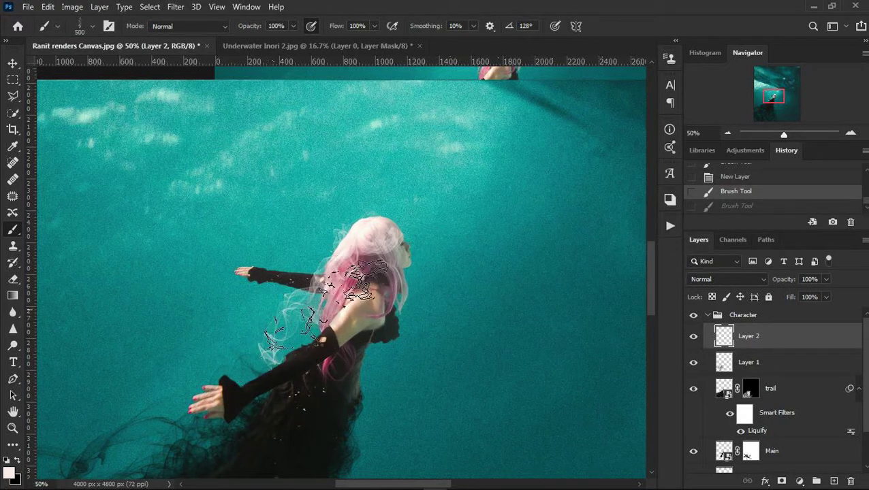
pyautogui.click(344, 283)
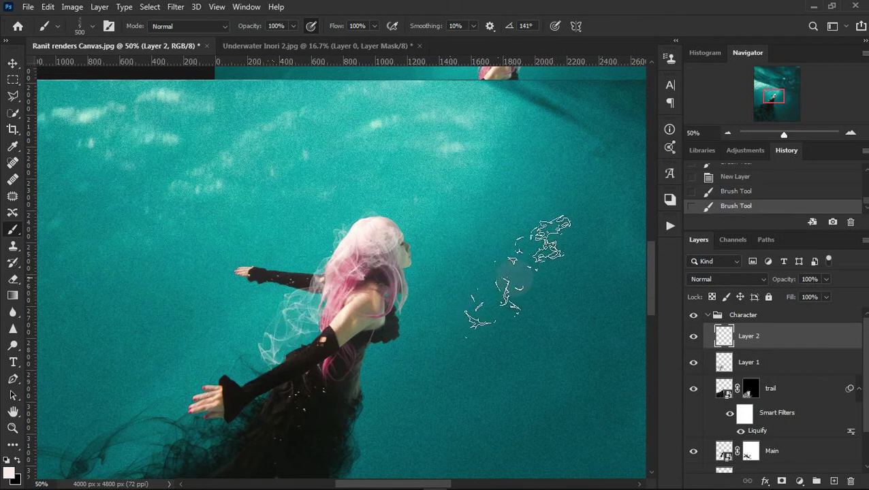
pyautogui.press('Left')
pyautogui.press('Left')
pyautogui.press('Left')
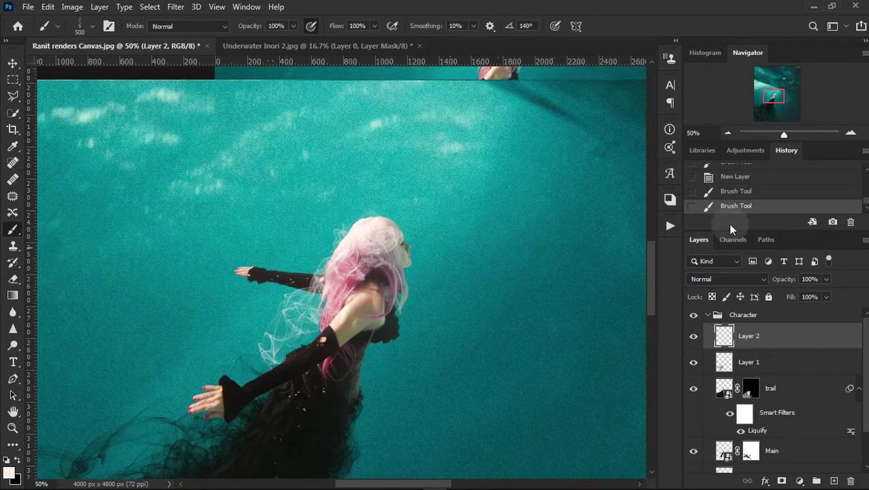
pyautogui.click(750, 193)
pyautogui.press('Left')
pyautogui.press('Left')
pyautogui.press('Left')
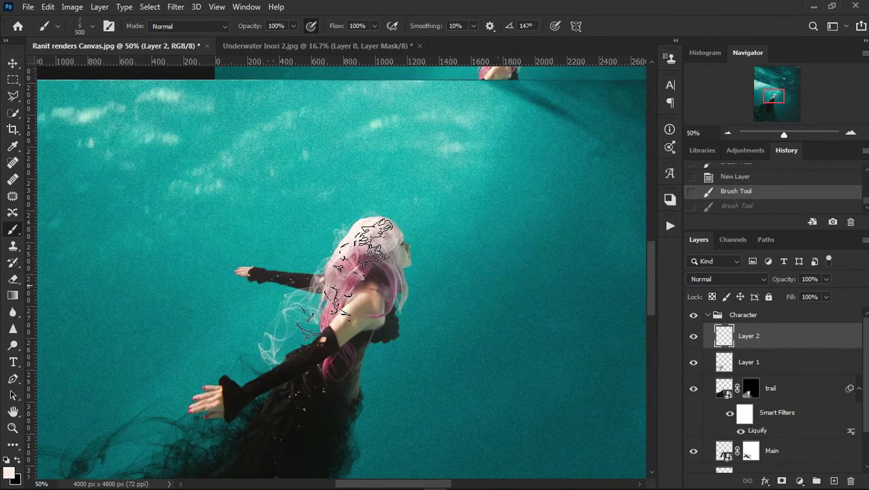
pyautogui.click(354, 280)
# Check the smoke at 100% and full view, then save the composite as a PSD.
pyautogui.click(851, 133)
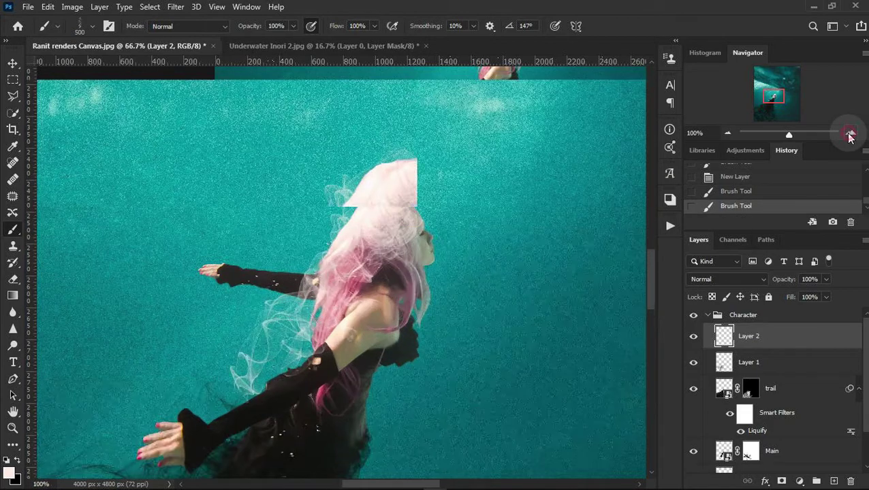
pyautogui.click(729, 135)
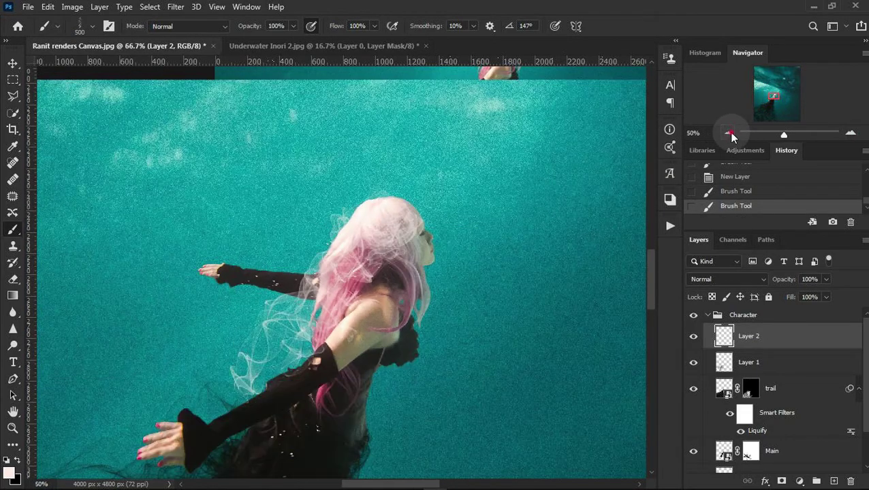
pyautogui.click(729, 134)
pyautogui.click(850, 133)
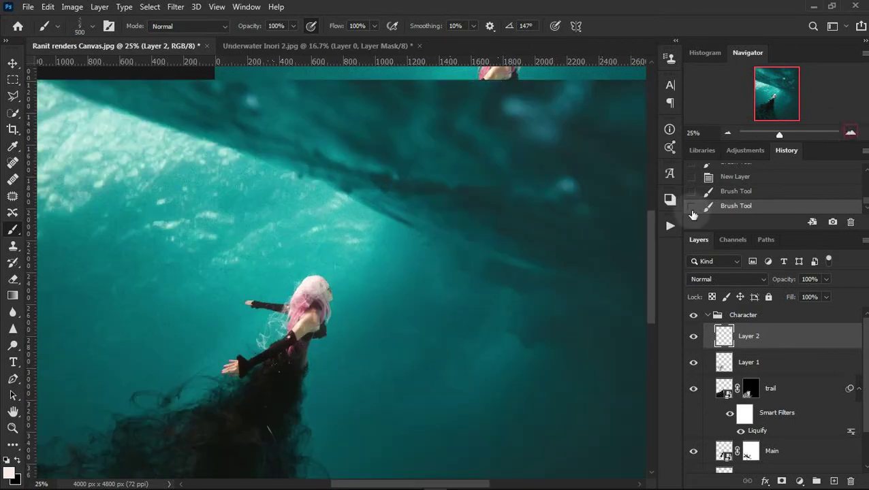
pyautogui.click(750, 368)
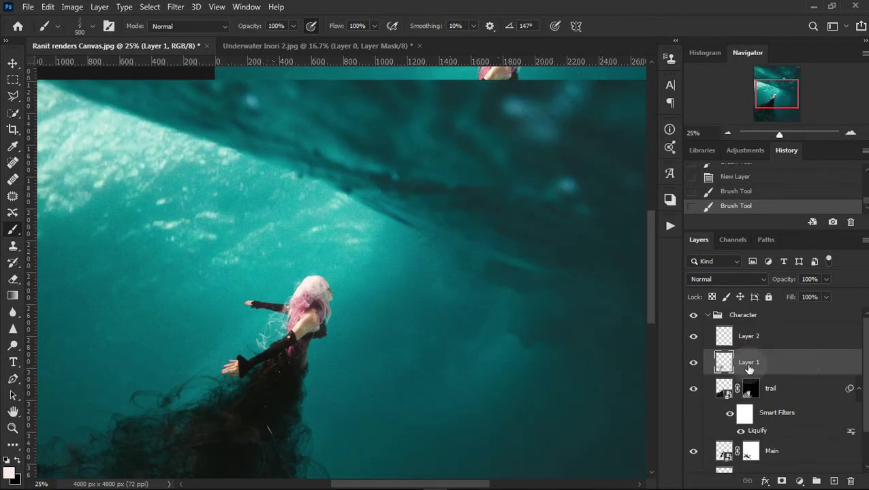
pyautogui.hotkey('ctrl', 'shift', 's')
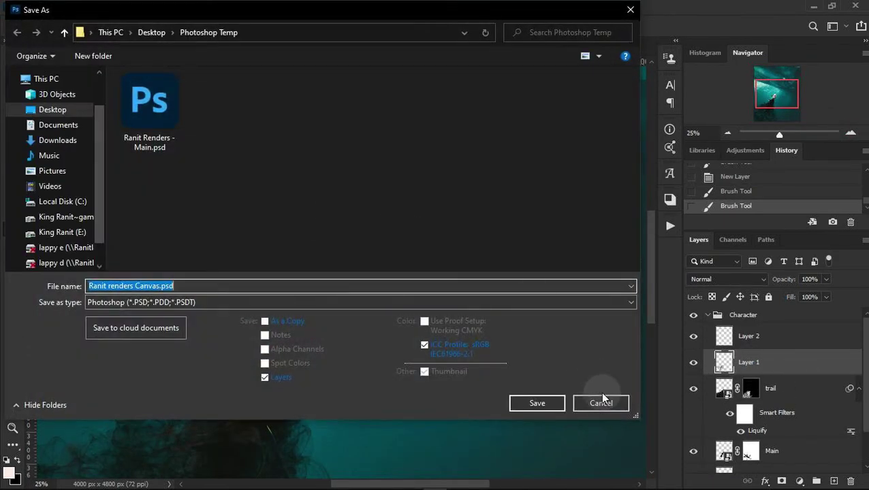
pyautogui.click(602, 404)
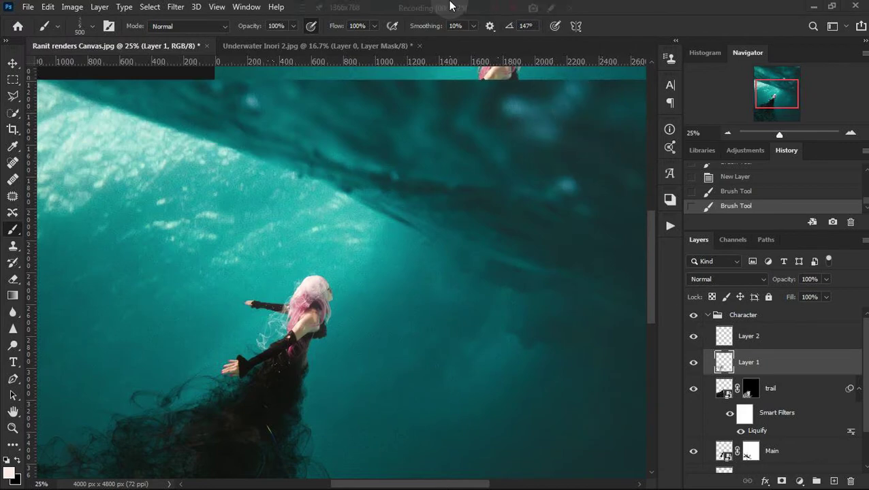
# Rename the smoke layers 'Smoke above' and 'Hair', and add a layer mask to Hair.
pyautogui.click(501, 9)
pyautogui.write('Sm')
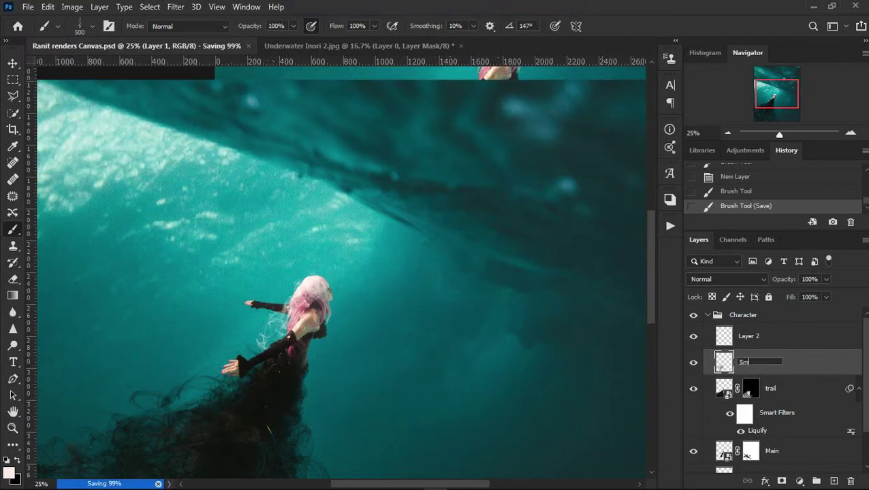
pyautogui.write('oke also')
pyautogui.doubleClick(758, 341)
pyautogui.write('Hair')
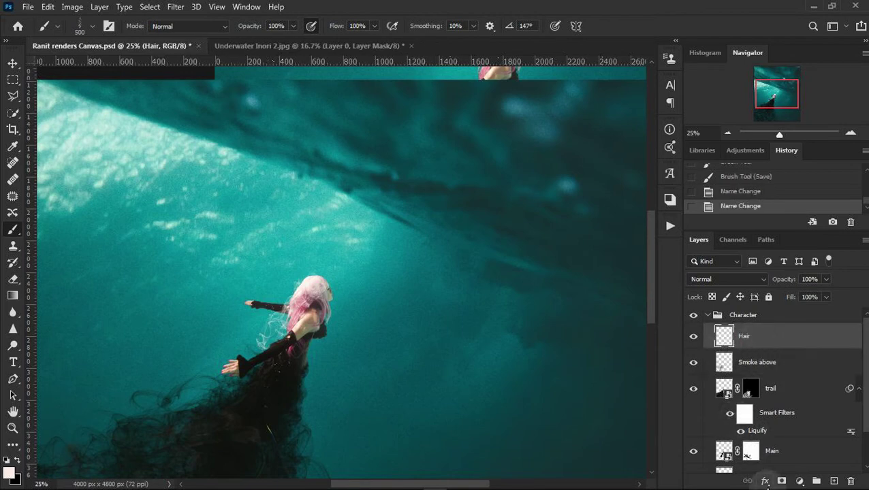
pyautogui.click(782, 481)
pyautogui.click(851, 133)
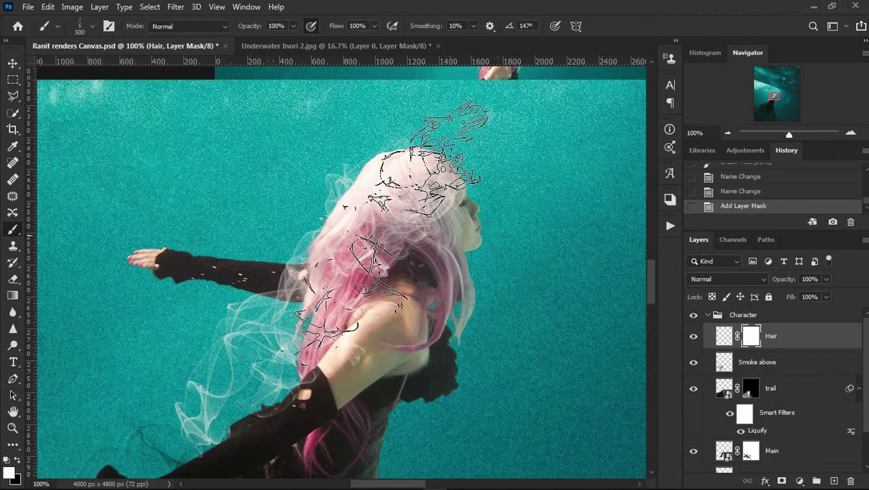
# Paint black on the Hair mask to hide smoke over the face, then add a new empty layer.
pyautogui.press('[')
pyautogui.press('[')
pyautogui.press('[')
pyautogui.click(17, 460)
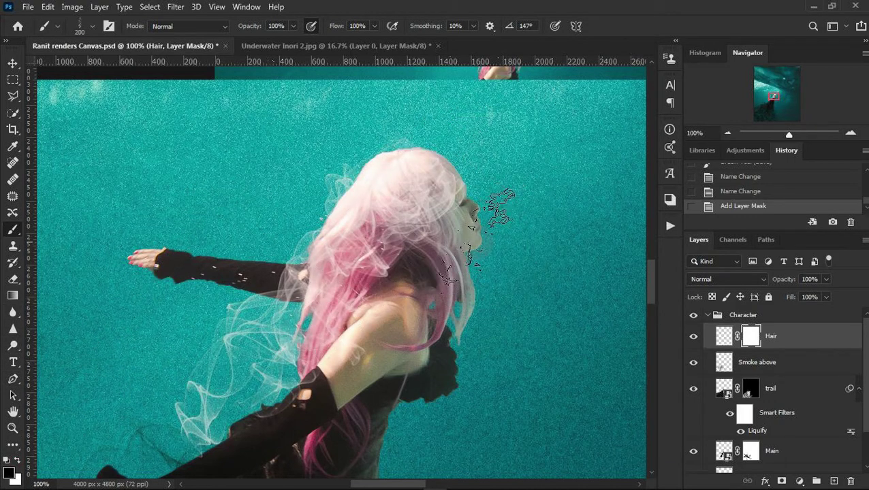
pyautogui.moveTo(435, 216); pyautogui.dragTo(453, 215)
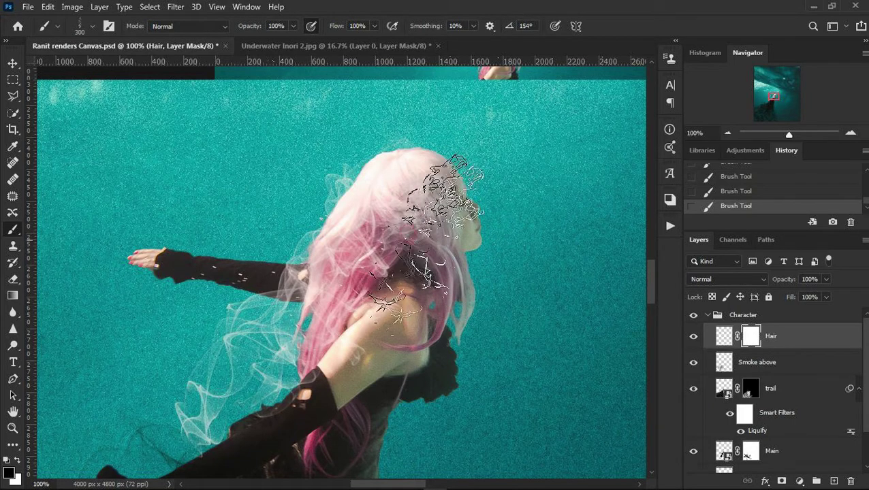
pyautogui.press(']')
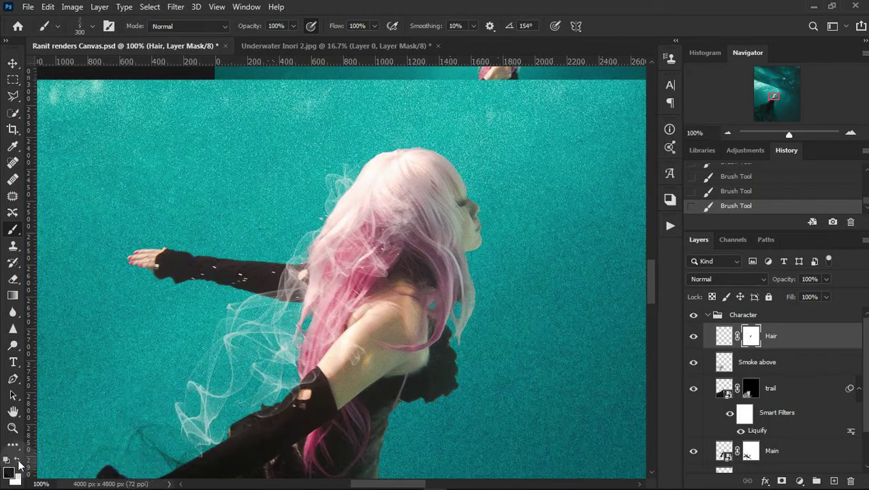
pyautogui.press(']')
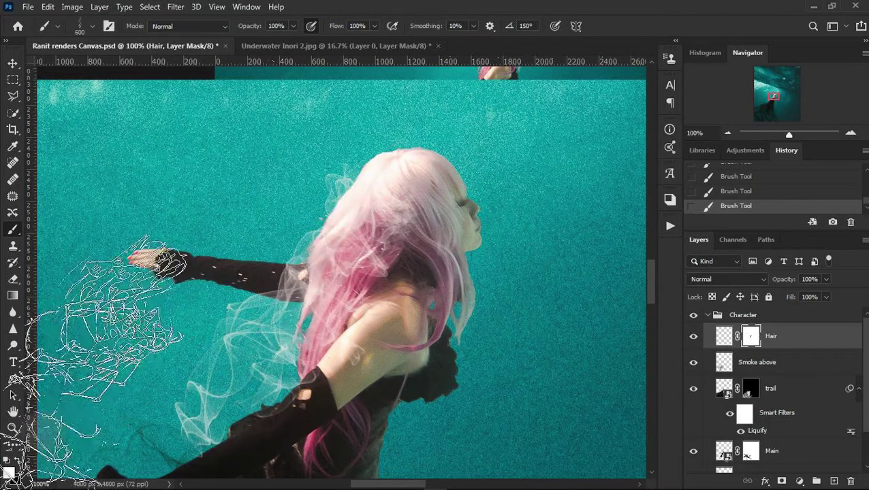
pyautogui.press('x')
pyautogui.press(']')
pyautogui.press(']')
pyautogui.press(']')
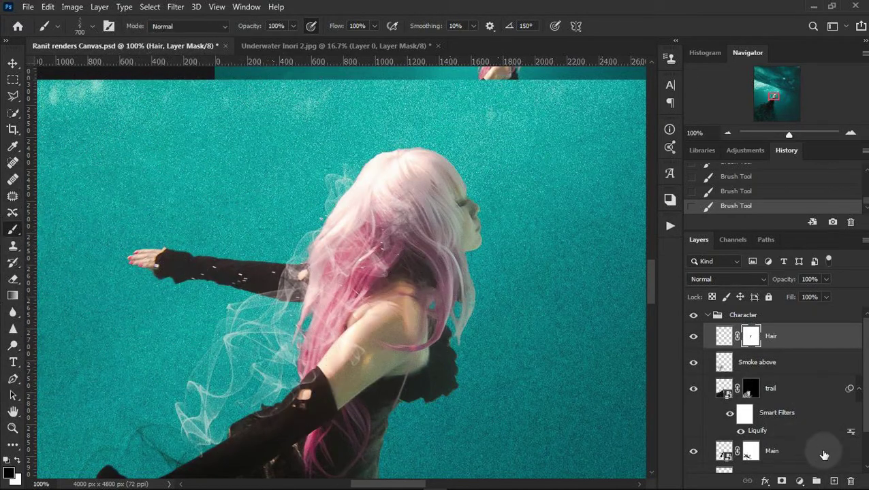
pyautogui.click(833, 481)
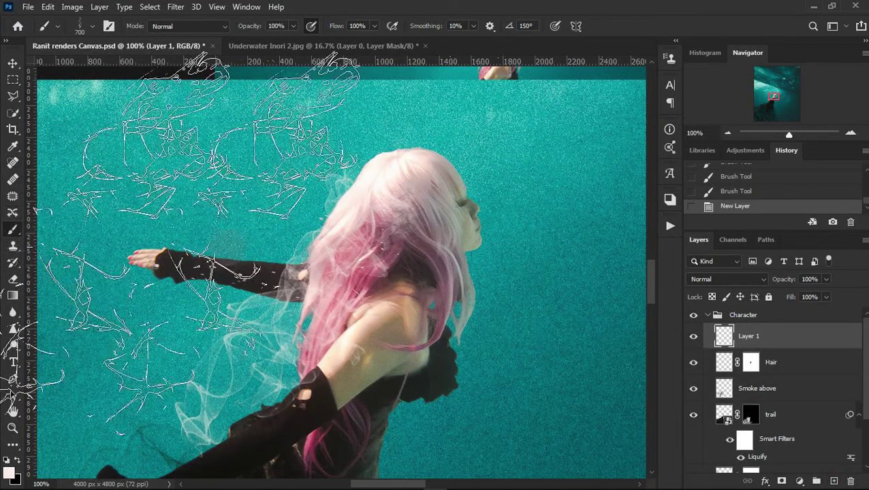
# Sample a pink colour from the image and choose a smoke brush preset at 600 px.
pyautogui.click(12, 146)
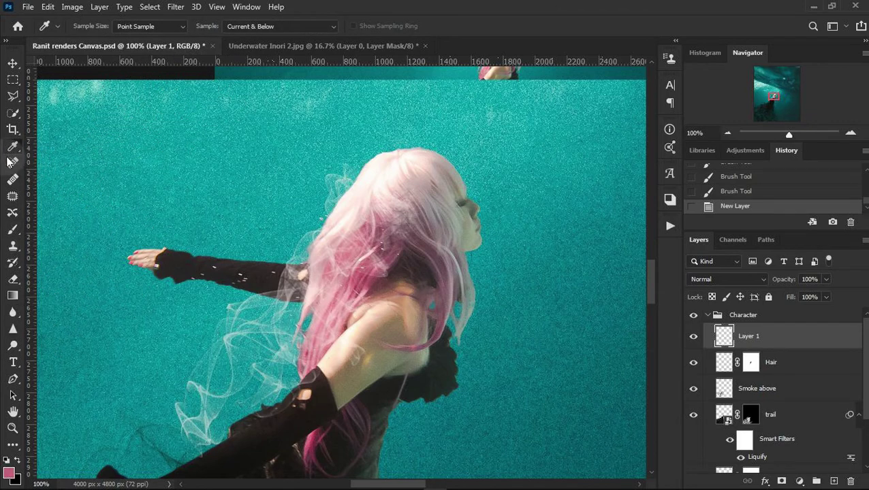
pyautogui.click(11, 233)
pyautogui.moveTo(368, 334)
pyautogui.mouseDown()
pyautogui.moveTo(589, 303)
pyautogui.moveTo(595, 320)
pyautogui.mouseUp()
pyautogui.press('[')
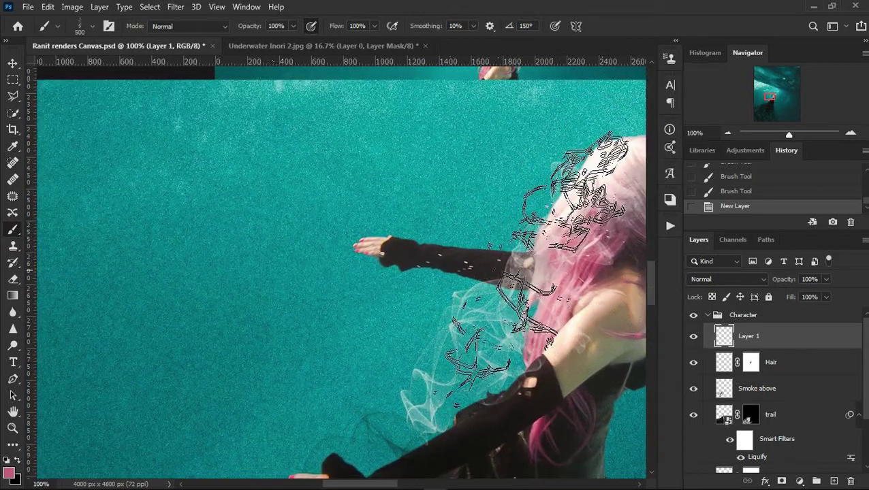
pyautogui.press('Left')
pyautogui.press('Left')
pyautogui.press('Left')
pyautogui.press('Left')
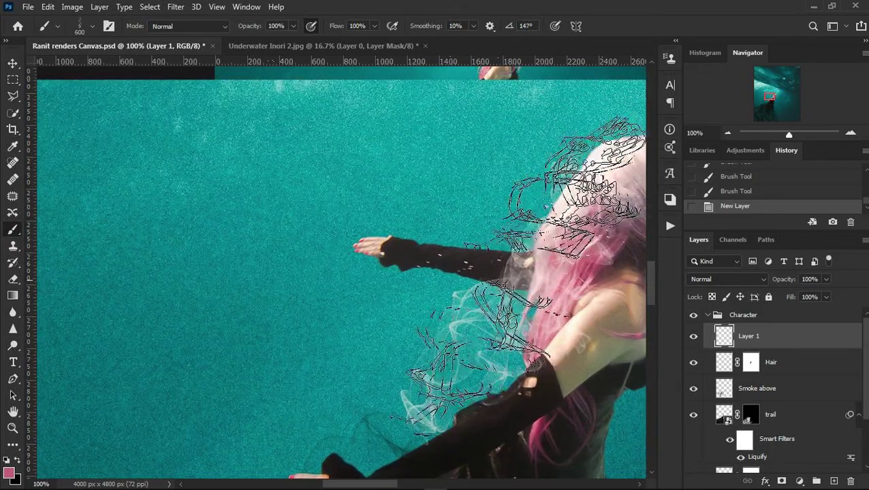
pyautogui.click(91, 26)
pyautogui.scroll(3, 194, 183)
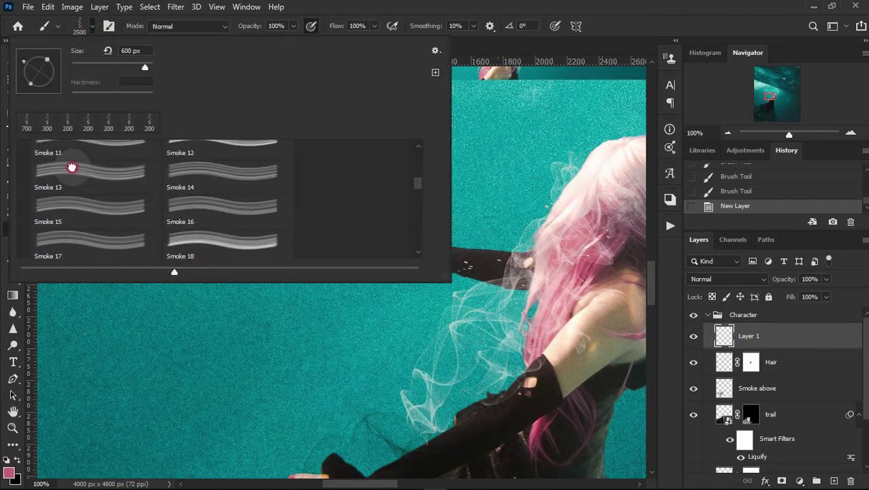
pyautogui.doubleClick(72, 169)
# Switch to Smoke 13 rotated to -175°, shrink it, and stamp a pink wisp around the hair.
pyautogui.rightClick(400, 246)
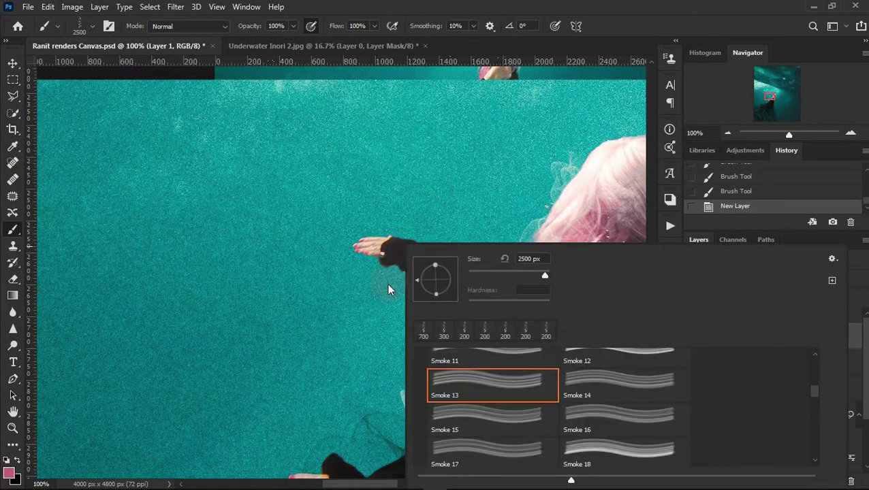
pyautogui.press('Return')
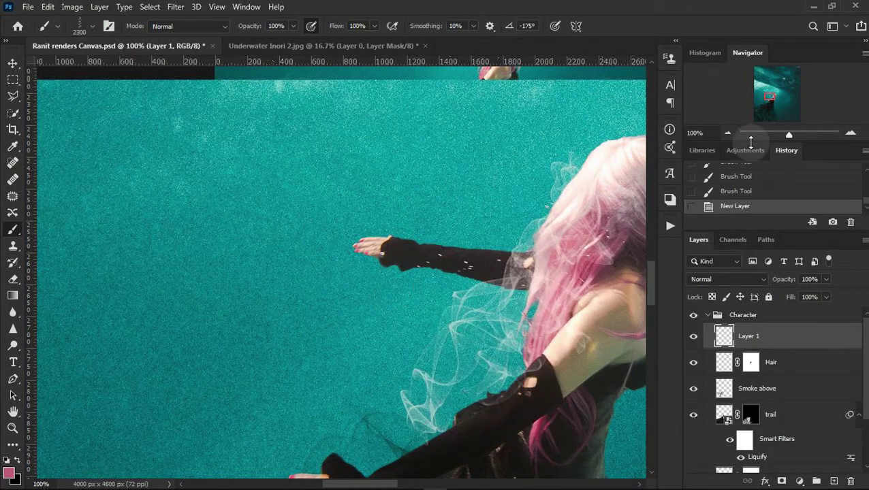
pyautogui.scroll(-3, 386, 264)
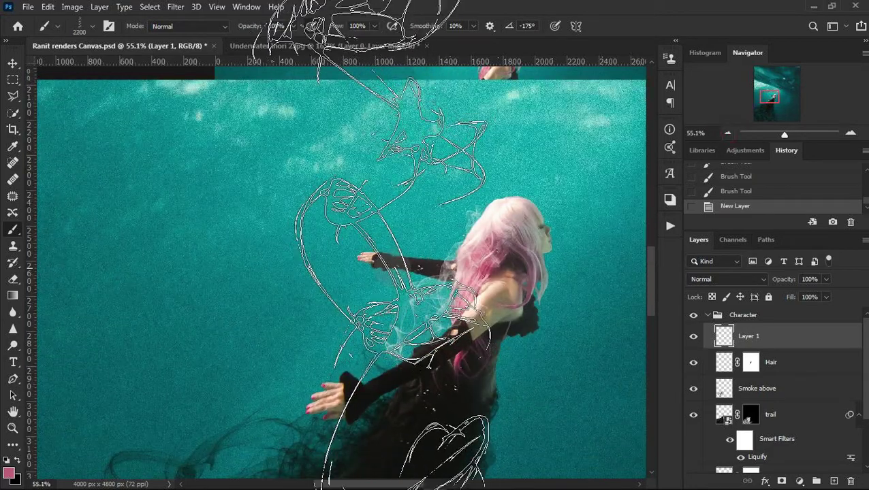
pyautogui.press('[')
pyautogui.press('[')
pyautogui.press('[')
pyautogui.press('[')
pyautogui.press('[')
pyautogui.press('[')
pyautogui.press('[')
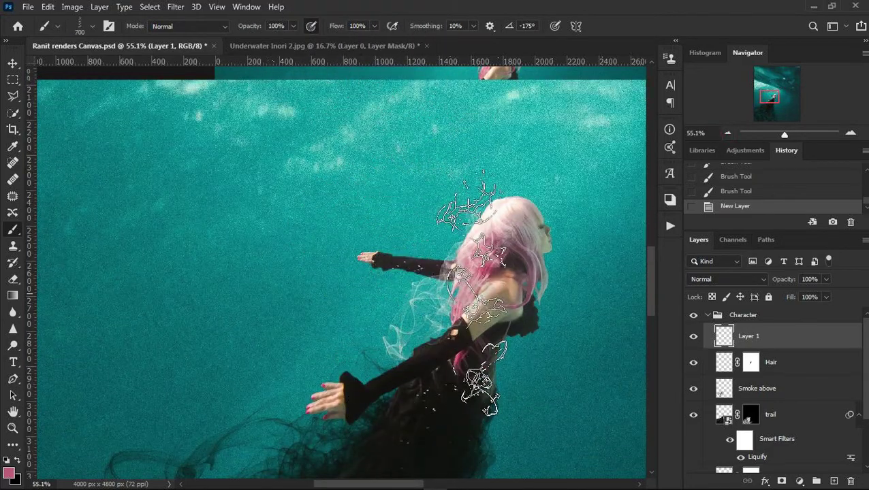
pyautogui.press('Right')
pyautogui.press('Right')
pyautogui.press('Right')
pyautogui.press('Right')
pyautogui.press('Right')
pyautogui.press('Right')
pyautogui.press('Right')
pyautogui.press('Right')
pyautogui.press('Right')
pyautogui.press('Right')
pyautogui.press('Right')
pyautogui.press('Right')
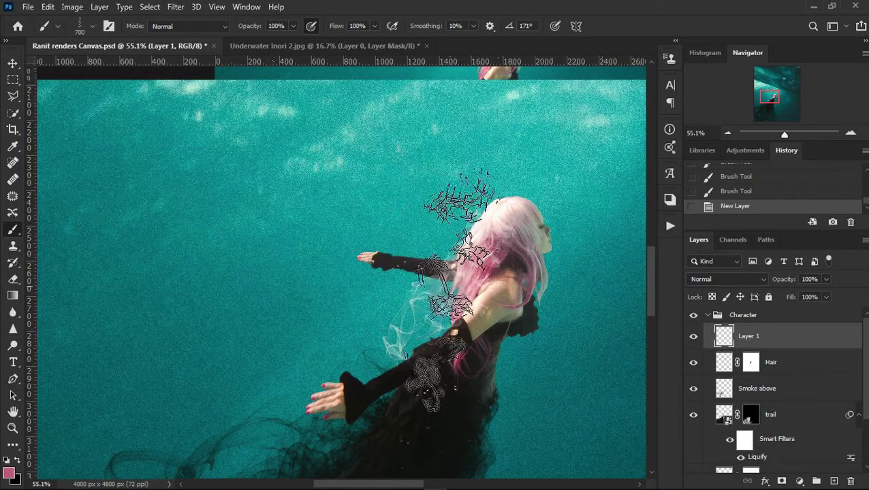
pyautogui.click(485, 258)
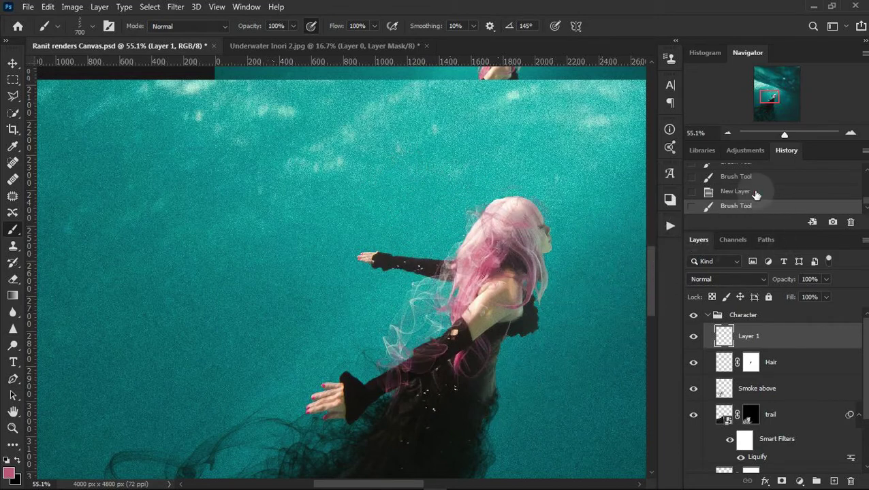
pyautogui.press('Right')
pyautogui.press('Right')
pyautogui.press('Right')
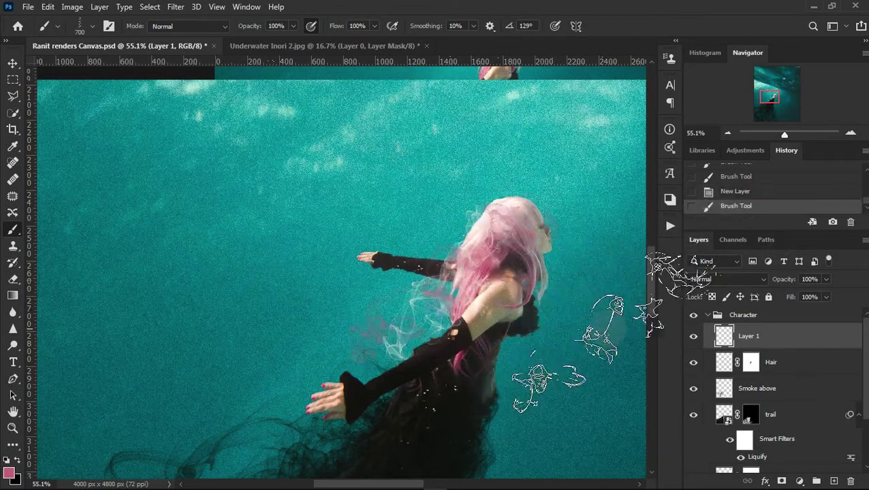
# Undo and restamp the pink smoke wisp around the hair, then move the layer below Hair.
pyautogui.click(851, 133)
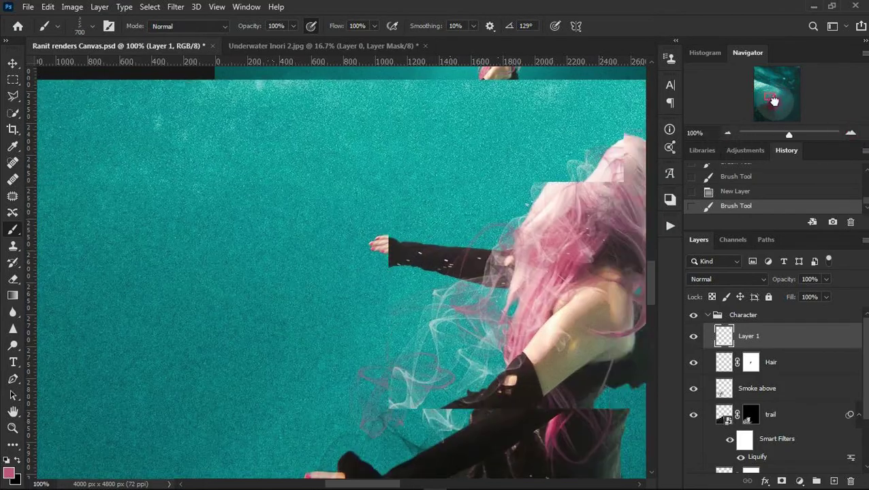
pyautogui.click(735, 191)
pyautogui.press('Left')
pyautogui.press('Left')
pyautogui.press('Left')
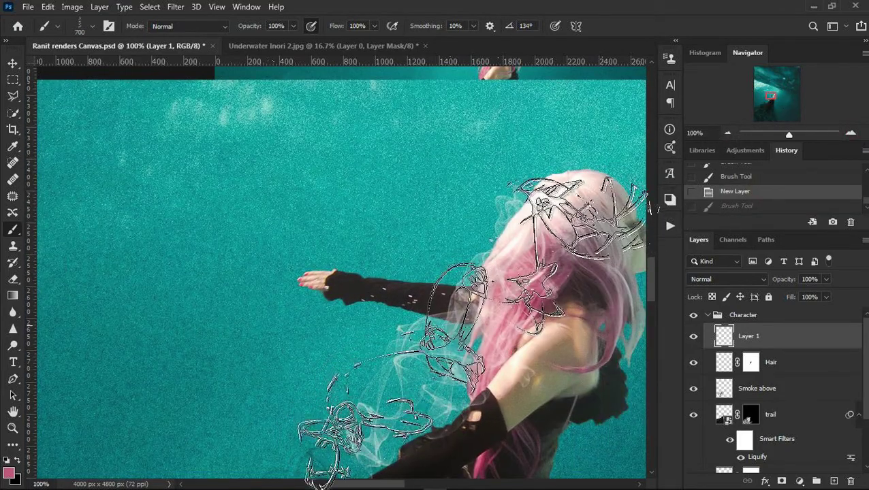
pyautogui.press('Left')
pyautogui.press('Left')
pyautogui.press('Left')
pyautogui.click(472, 331)
pyautogui.moveTo(770, 95); pyautogui.dragTo(770, 101)
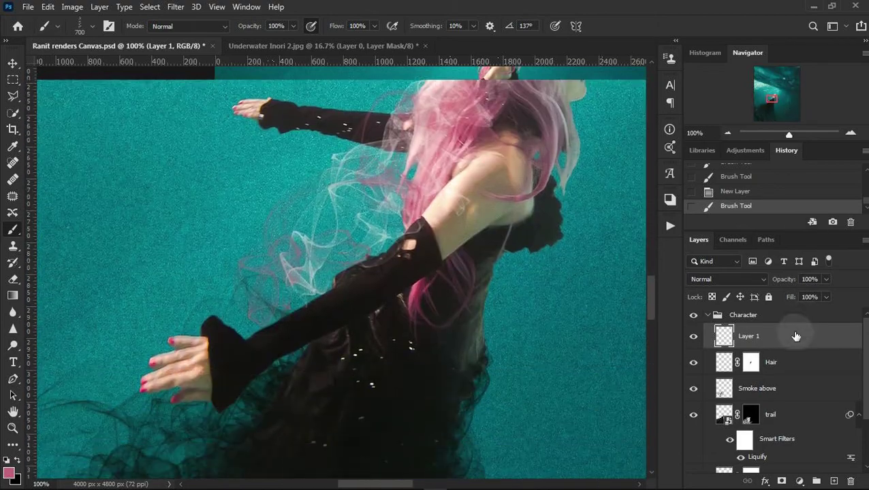
pyautogui.moveTo(794, 336)
pyautogui.mouseDown()
pyautogui.moveTo(793, 369)
pyautogui.moveTo(750, 373)
pyautogui.mouseUp()
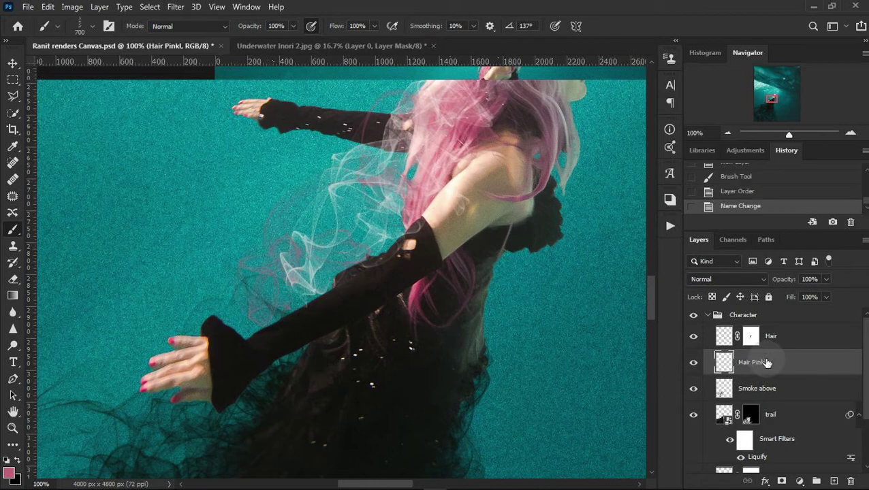
# Keep the Hair Pinkl blend mode at Normal and add a white layer mask to it.
pyautogui.click(723, 279)
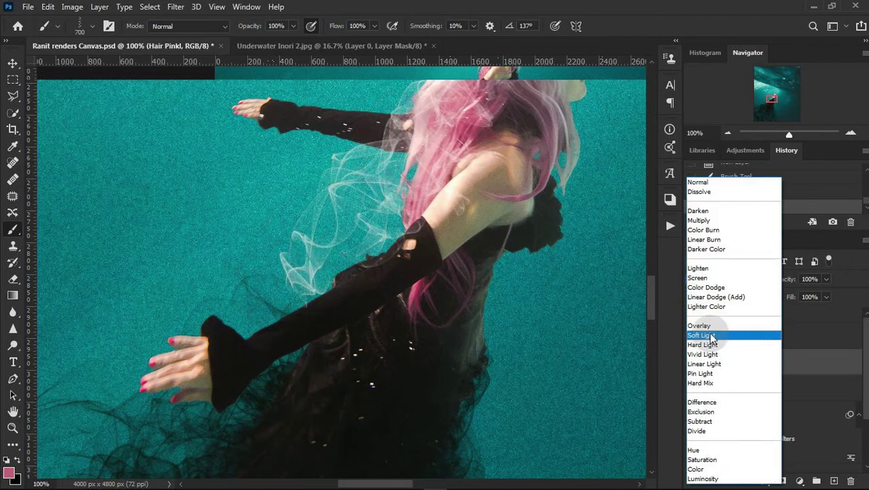
pyautogui.click(698, 182)
pyautogui.moveTo(771, 100); pyautogui.dragTo(775, 92)
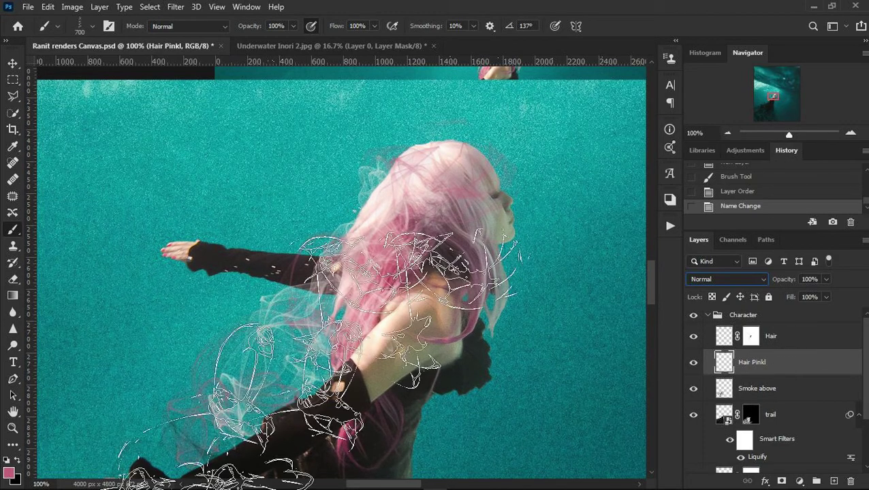
pyautogui.click(781, 481)
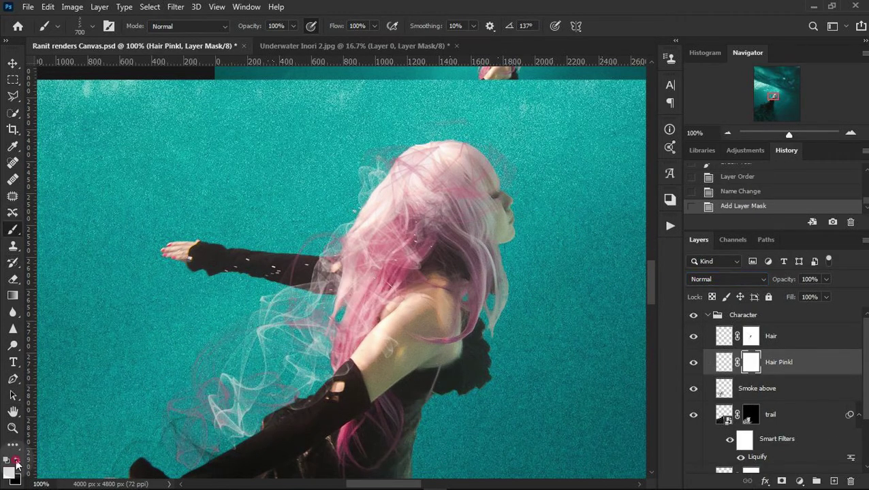
# With a 100 px Soft Round brush, paint out the pink streaks across the top of the head.
pyautogui.click(79, 26)
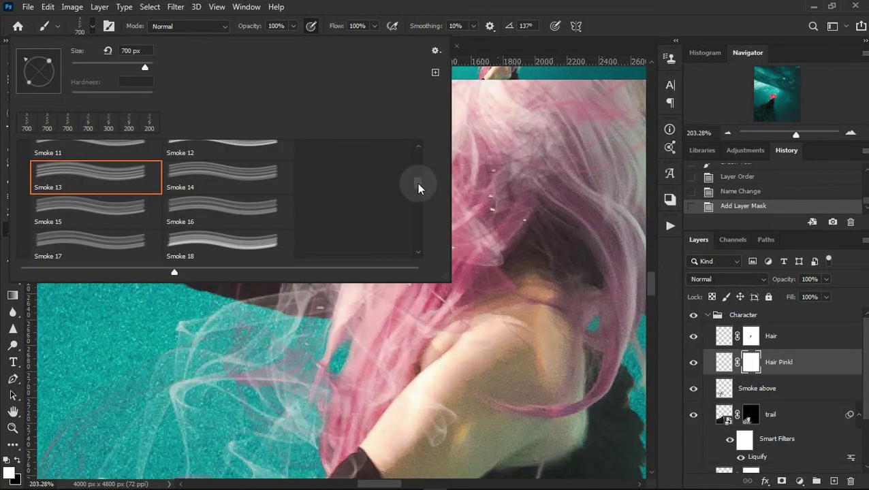
pyautogui.moveTo(418, 183); pyautogui.dragTo(422, 120)
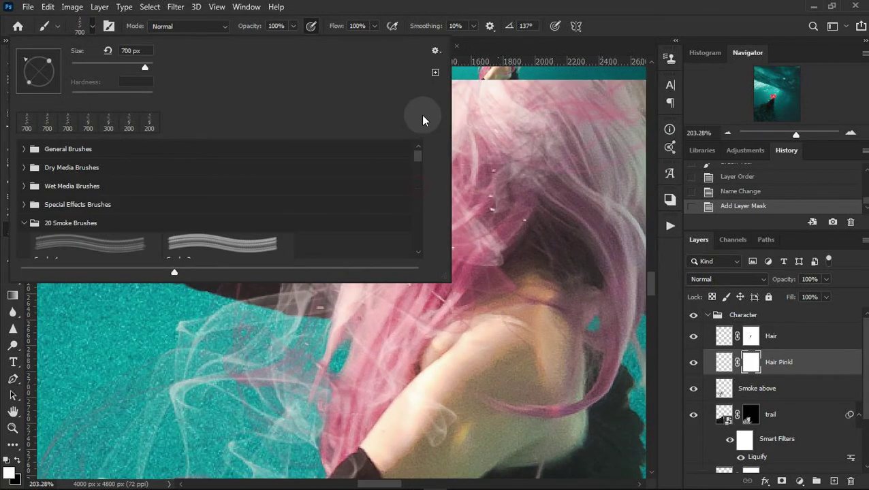
pyautogui.click(24, 148)
pyautogui.click(95, 173)
pyautogui.press('Return')
pyautogui.moveTo(497, 273); pyautogui.dragTo(351, 398)
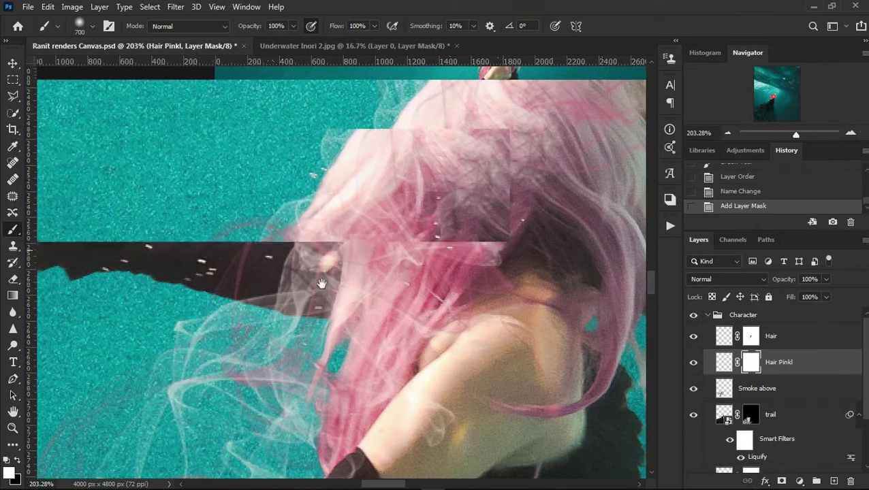
pyautogui.press('[')
pyautogui.press('[')
pyautogui.press('[')
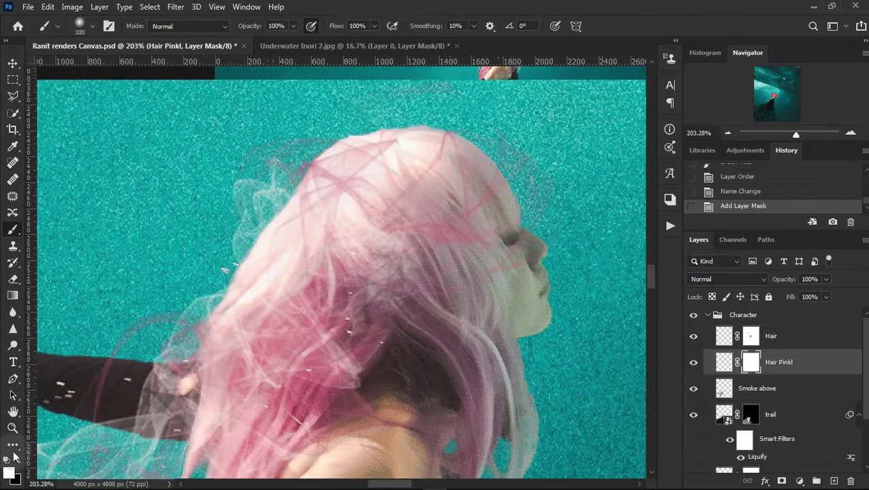
pyautogui.moveTo(461, 223); pyautogui.dragTo(432, 136)
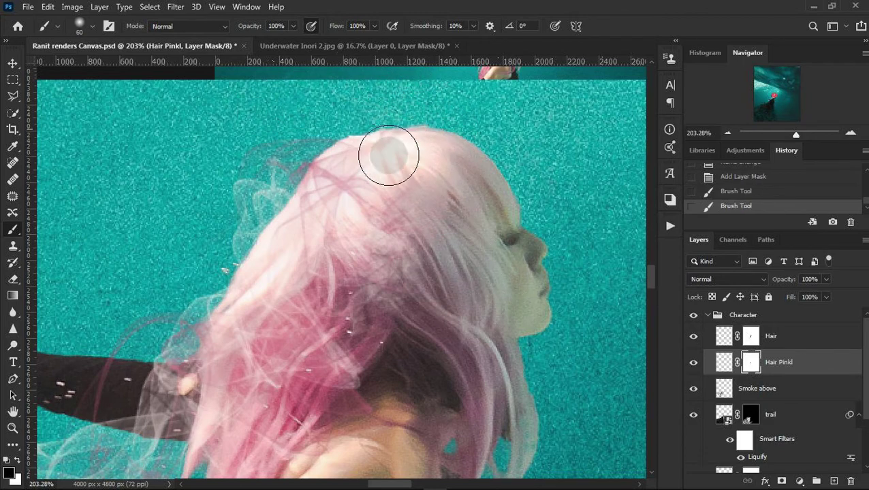
# Hide more pink along the crown, then select the Hair layer with a 35 px brush.
pyautogui.moveTo(391, 139)
pyautogui.mouseDown()
pyautogui.moveTo(363, 142)
pyautogui.moveTo(339, 183)
pyautogui.moveTo(355, 135)
pyautogui.moveTo(386, 181)
pyautogui.moveTo(311, 219)
pyautogui.moveTo(388, 178)
pyautogui.moveTo(459, 254)
pyautogui.mouseUp()
pyautogui.moveTo(381, 312)
pyautogui.mouseDown()
pyautogui.moveTo(494, 243)
pyautogui.moveTo(517, 170)
pyautogui.mouseUp()
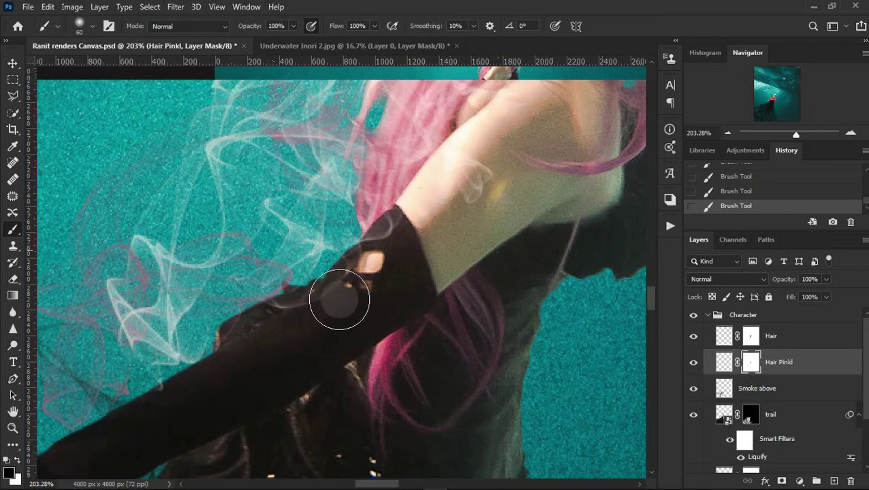
pyautogui.moveTo(205, 397); pyautogui.dragTo(421, 266)
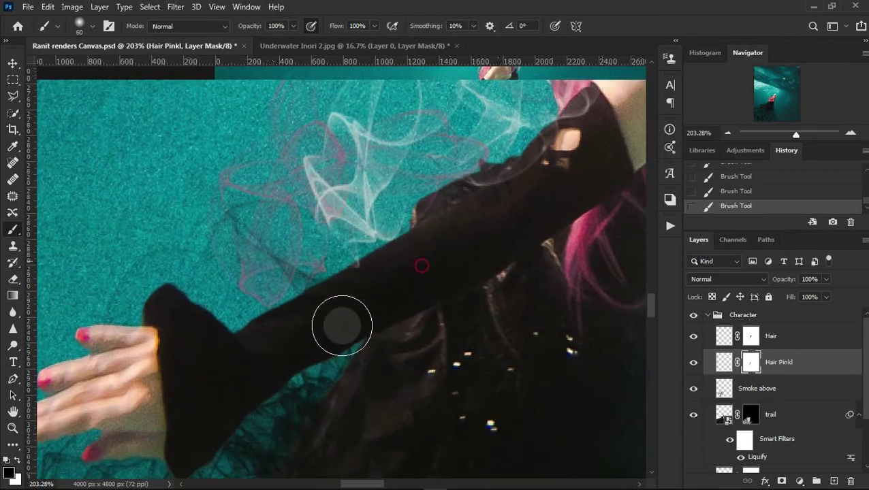
pyautogui.click(776, 336)
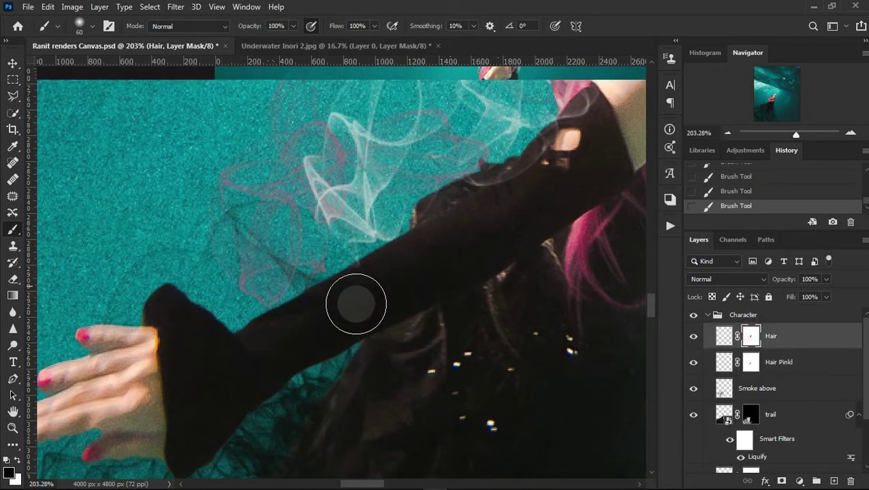
pyautogui.moveTo(336, 333); pyautogui.dragTo(159, 435)
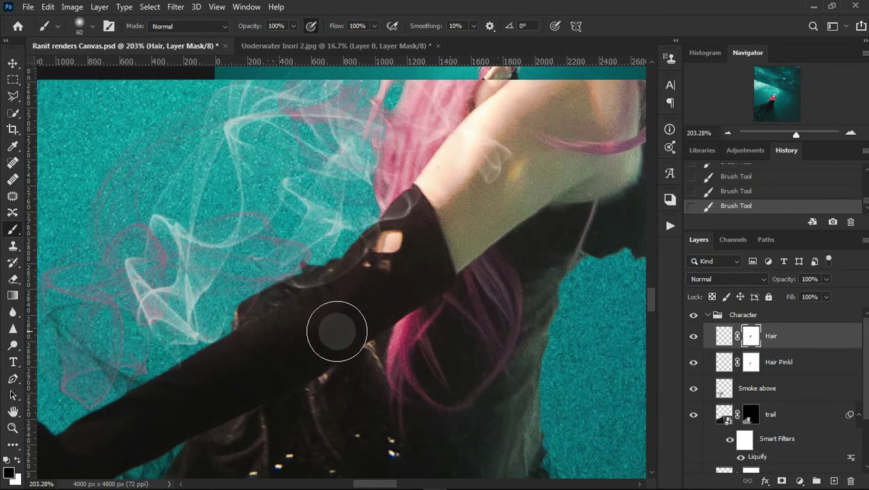
pyautogui.press('[')
pyautogui.press('[')
pyautogui.press('[')
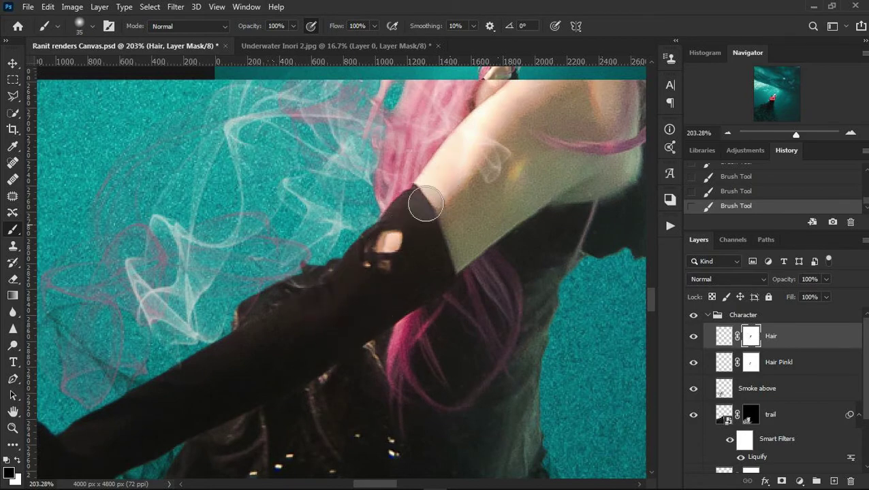
pyautogui.moveTo(425, 204); pyautogui.dragTo(355, 333)
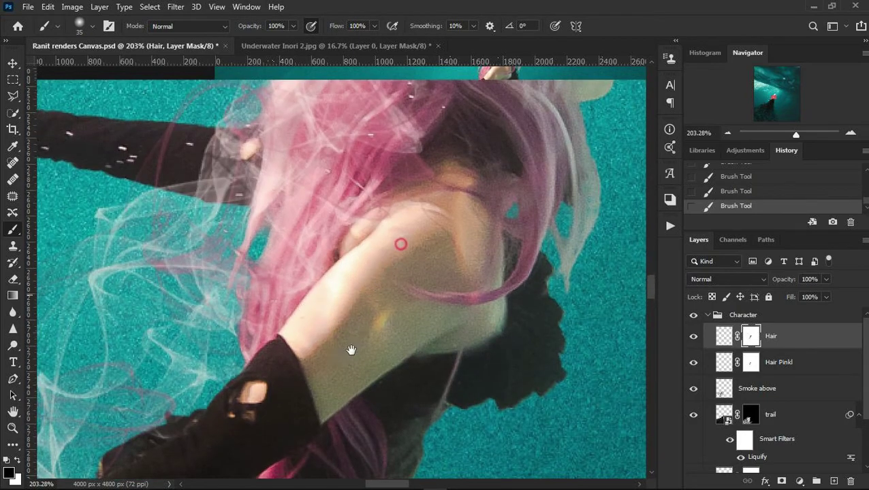
pyautogui.scroll(3, 400, 243)
pyautogui.scroll(2, 425, 334)
pyautogui.scroll(2, 452, 310)
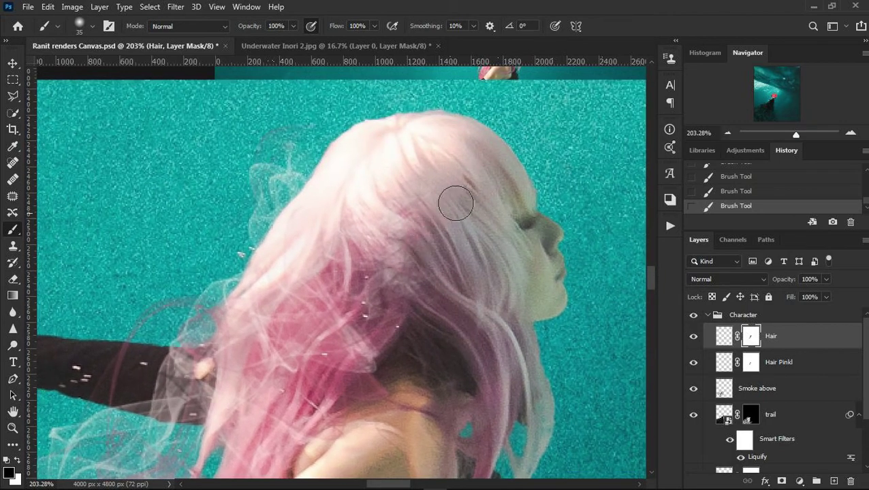
# Revert the last two mask strokes in History and set up a black Smoke 5 brush.
pyautogui.click(742, 176)
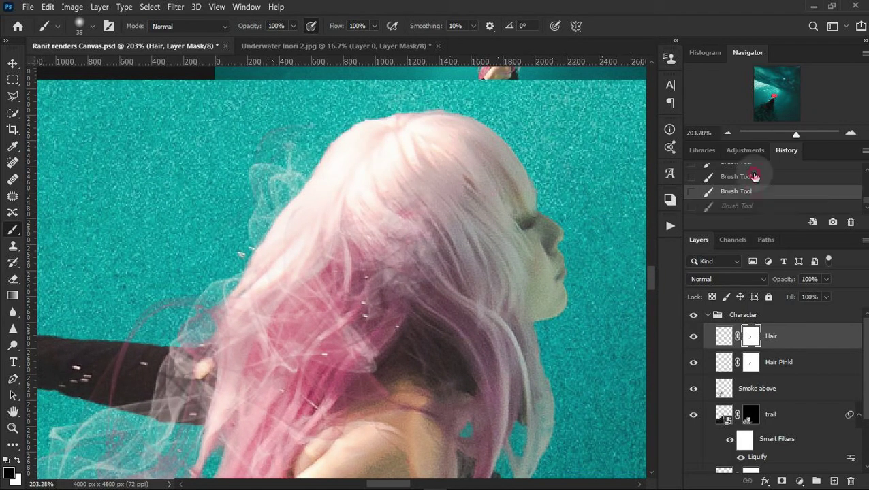
pyautogui.click(92, 26)
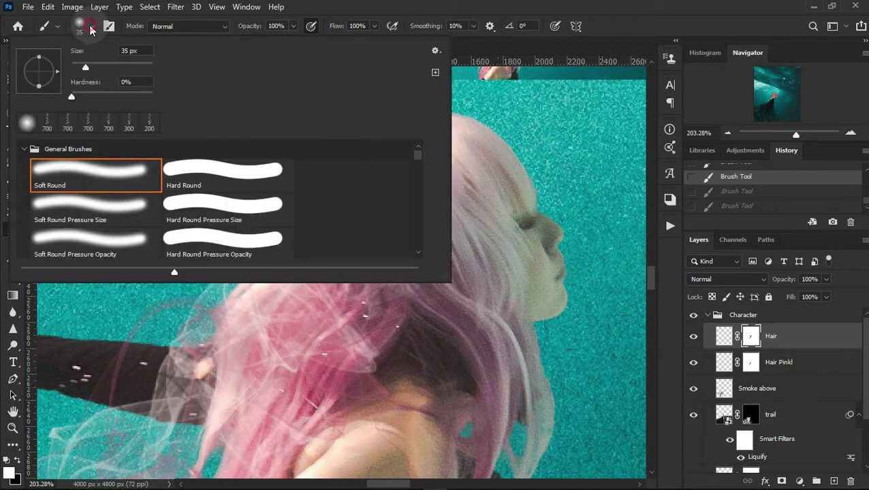
pyautogui.scroll(-2, 112, 214)
pyautogui.scroll(-5, 116, 213)
pyautogui.click(103, 237)
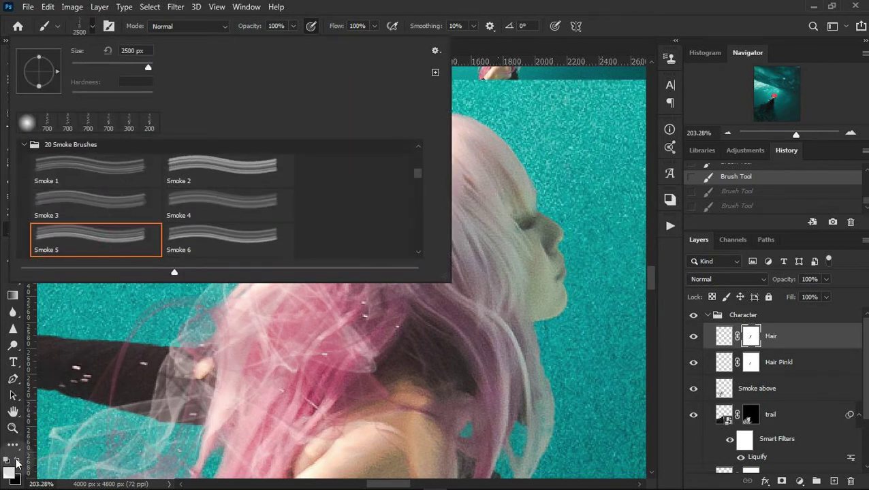
pyautogui.press('Return')
pyautogui.press('x')
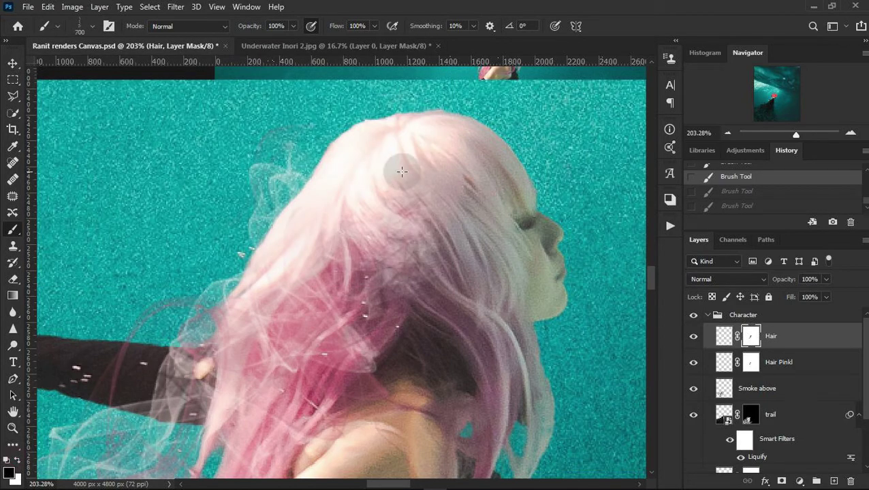
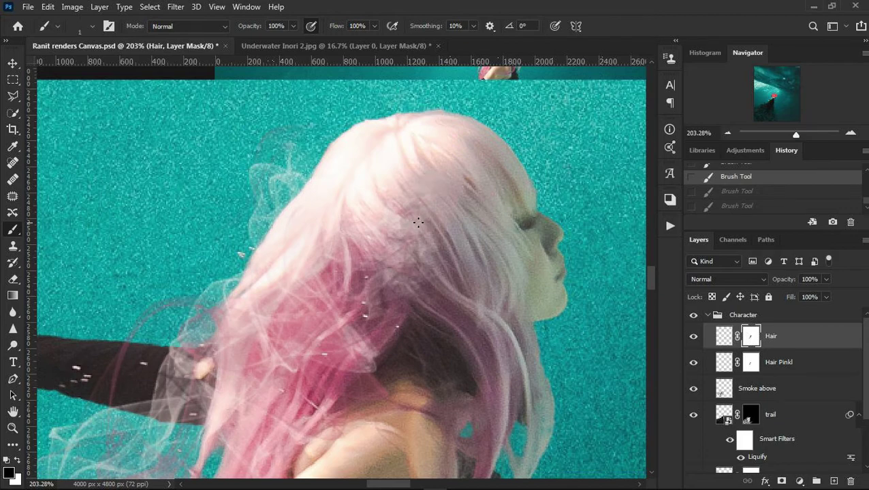
# Save the composite.
pyautogui.scroll(-2, 419, 222)
pyautogui.scroll(-4, 418, 222)
pyautogui.scroll(-3, 418, 222)
pyautogui.scroll(-3, 418, 222)
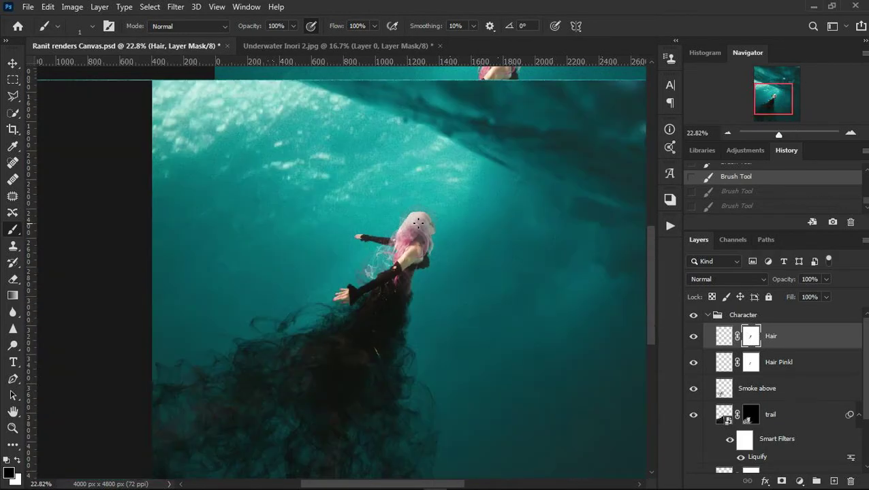
pyautogui.hotkey('ctrl', 's')
# Zoom in, enlarge the brush, and paint hair touch-ups into the Hair layer mask.
pyautogui.click(851, 131)
pyautogui.click(852, 131)
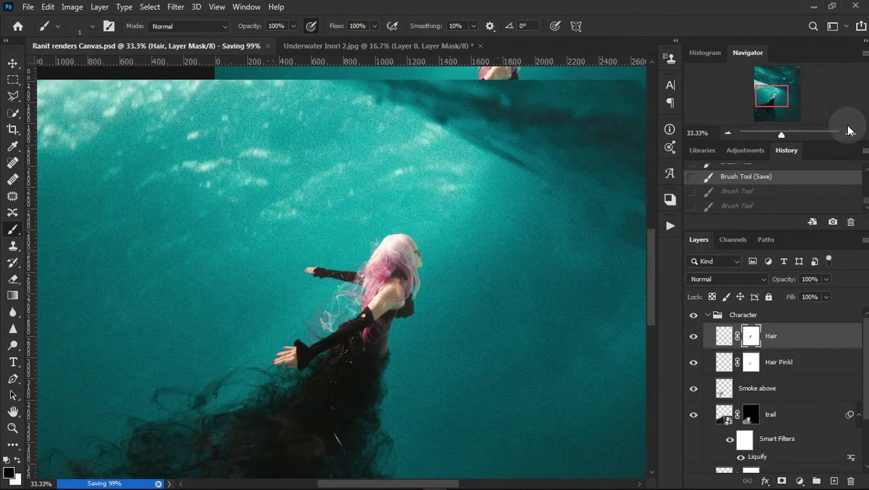
pyautogui.click(849, 130)
pyautogui.click(849, 131)
pyautogui.click(849, 131)
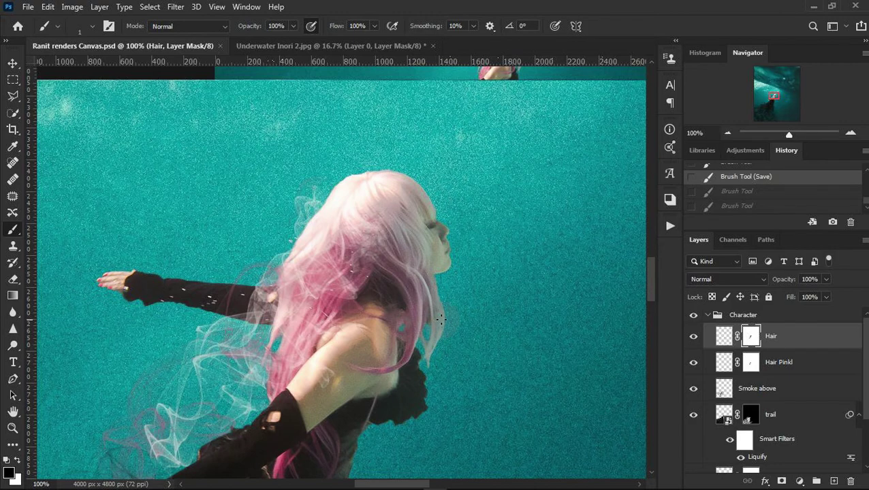
pyautogui.scroll(-5, 440, 320)
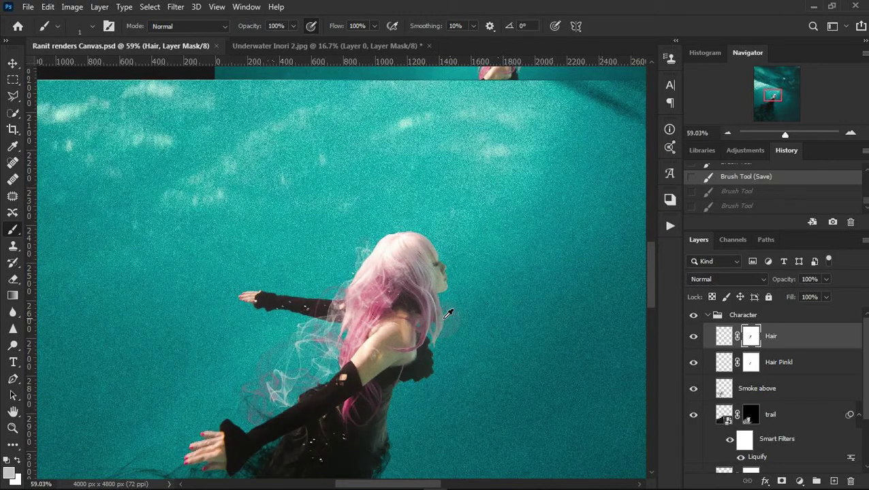
pyautogui.moveTo(157, 377)
pyautogui.mouseDown()
pyautogui.moveTo(417, 259)
pyautogui.moveTo(382, 320)
pyautogui.moveTo(385, 296)
pyautogui.mouseUp()
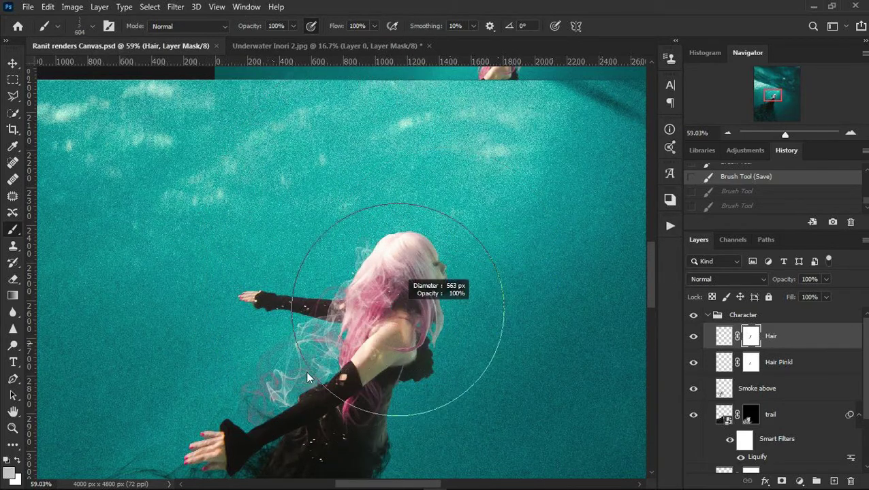
pyautogui.scroll(5, 385, 296)
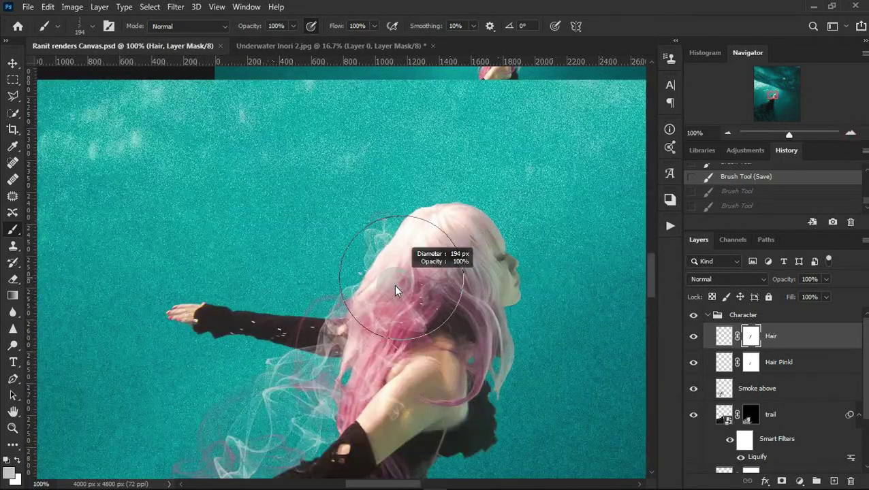
pyautogui.click(460, 239)
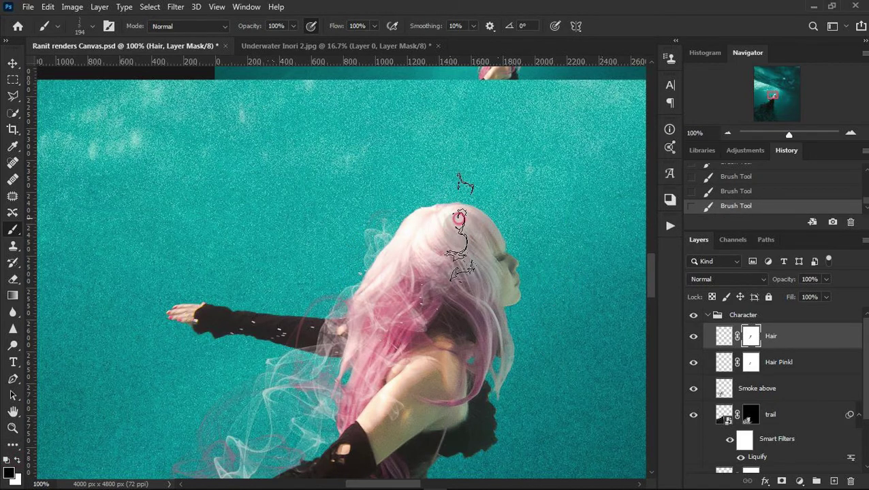
pyautogui.click(446, 238)
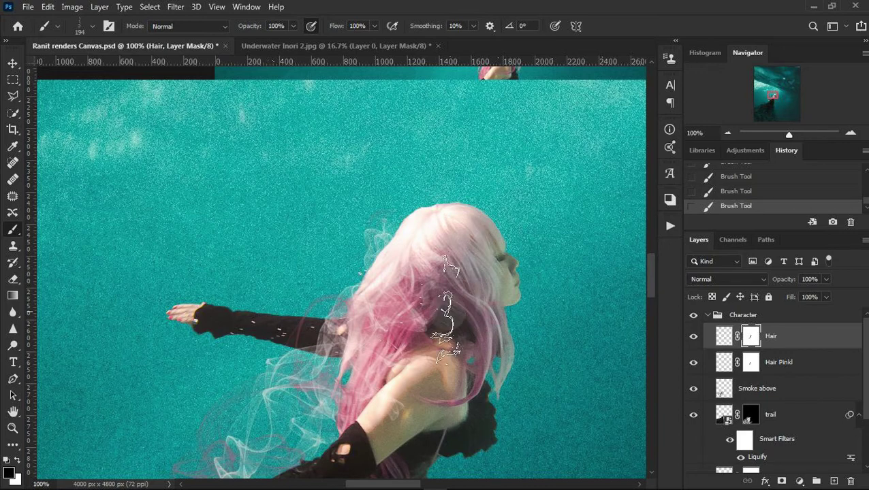
# Pan and zoom to inspect the lower arm, dress and smoke trail.
pyautogui.moveTo(446, 307); pyautogui.dragTo(715, 164)
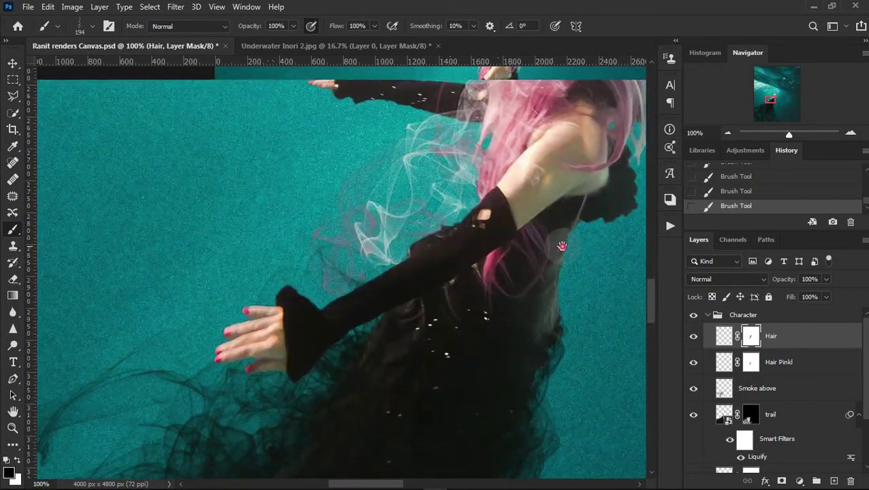
pyautogui.click(727, 134)
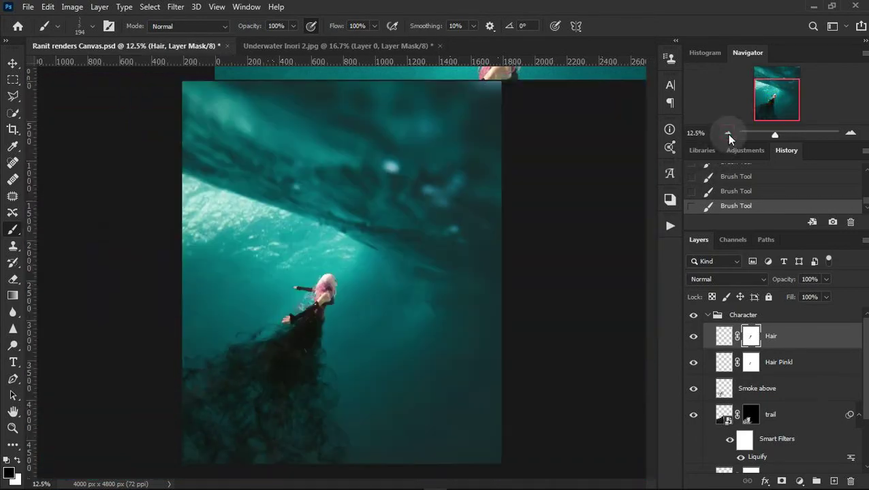
pyautogui.click(727, 134)
pyautogui.click(851, 133)
pyautogui.click(851, 134)
pyautogui.click(850, 133)
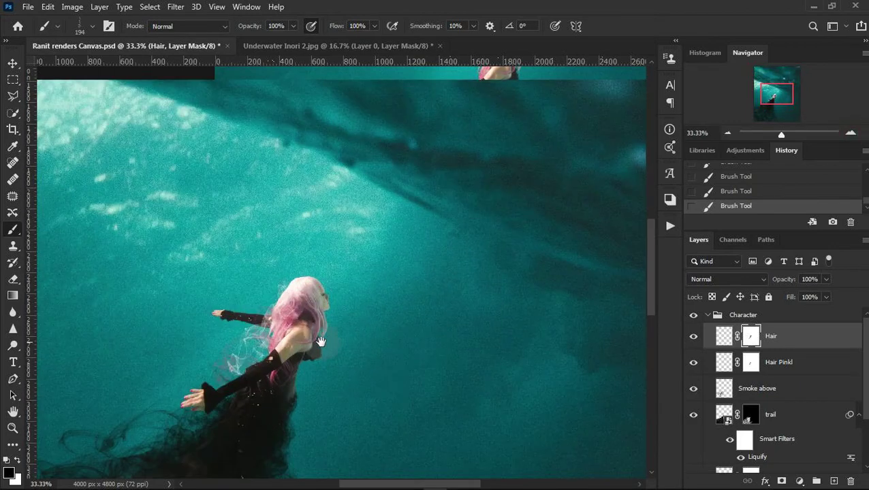
pyautogui.moveTo(314, 310); pyautogui.dragTo(494, 105)
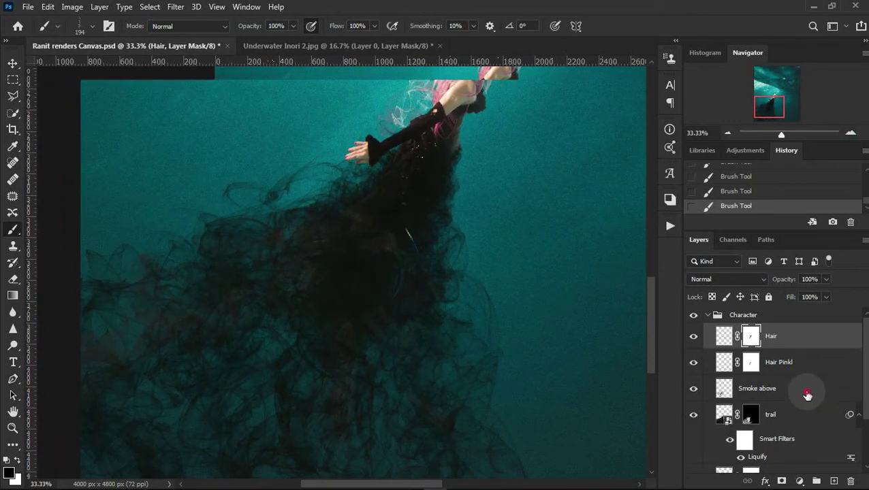
# Set up a new layer above BG and collapse the Character group.
pyautogui.click(807, 395)
pyautogui.scroll(-2, 807, 395)
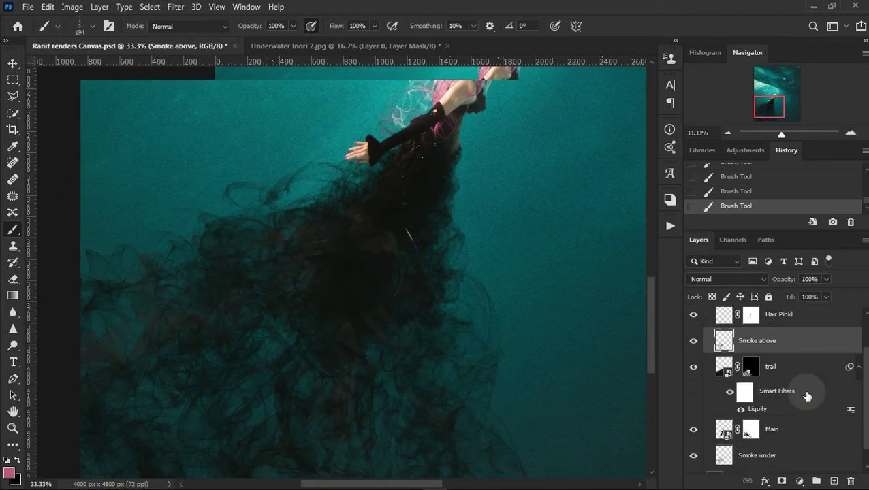
pyautogui.click(859, 367)
pyautogui.click(727, 134)
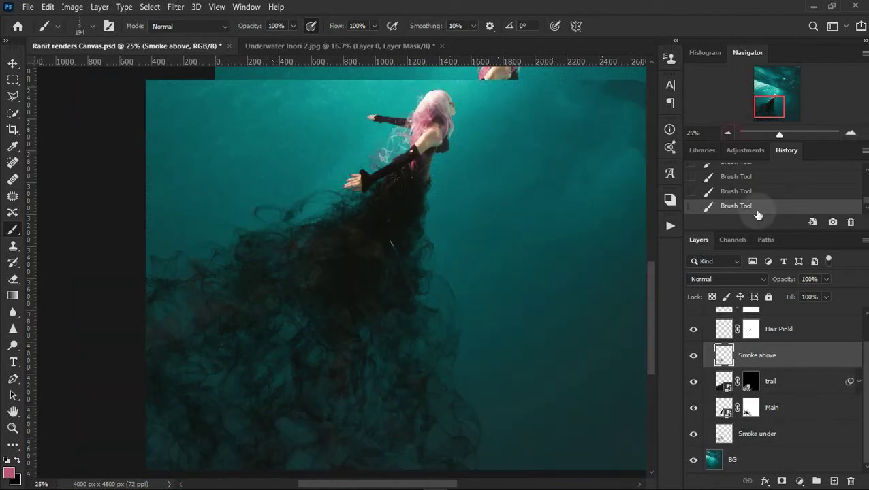
pyautogui.click(807, 460)
pyautogui.scroll(1, 810, 454)
pyautogui.scroll(-1, 810, 454)
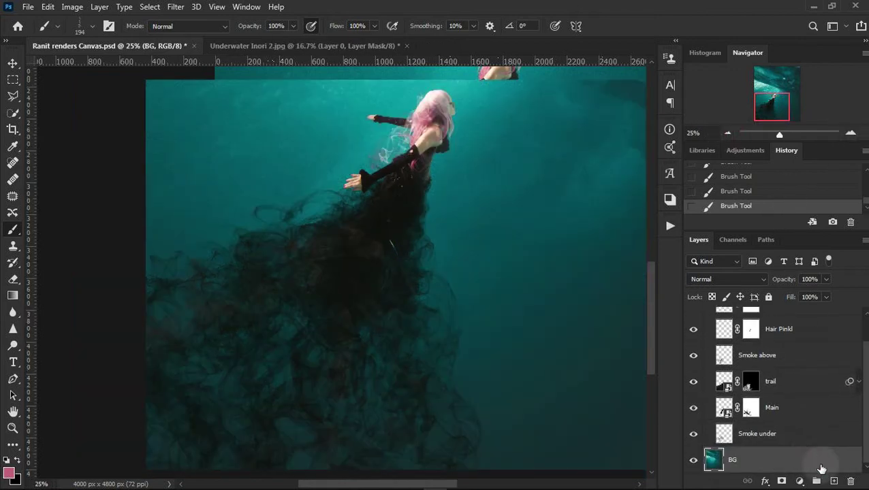
pyautogui.scroll(-1, 824, 446)
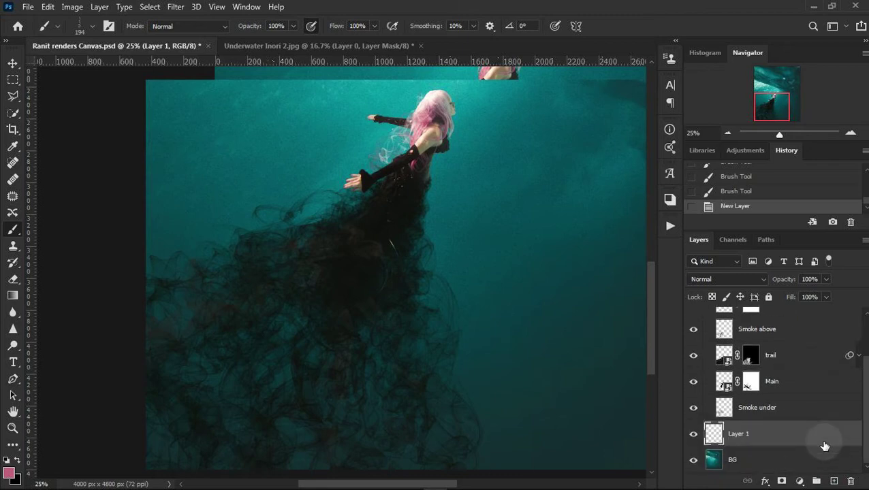
pyautogui.scroll(2, 786, 419)
pyautogui.click(707, 315)
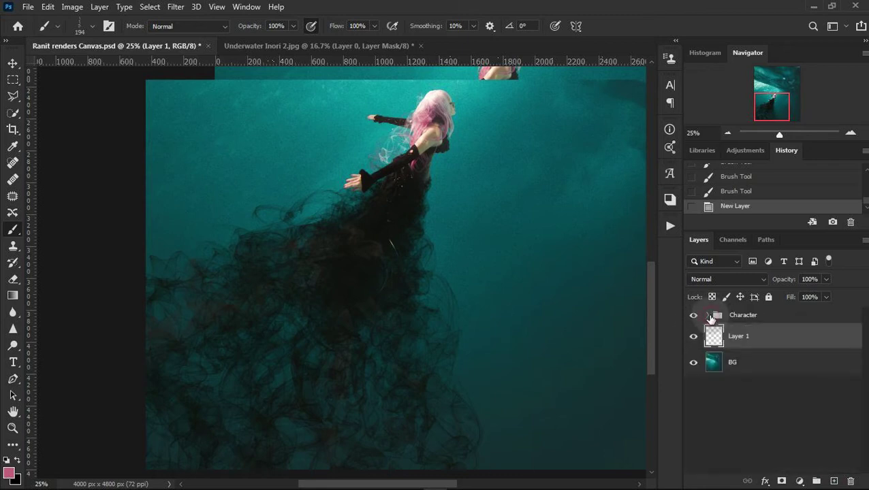
# Outline the area around the smoke trail with the Polygonal Lasso.
pyautogui.click(11, 97)
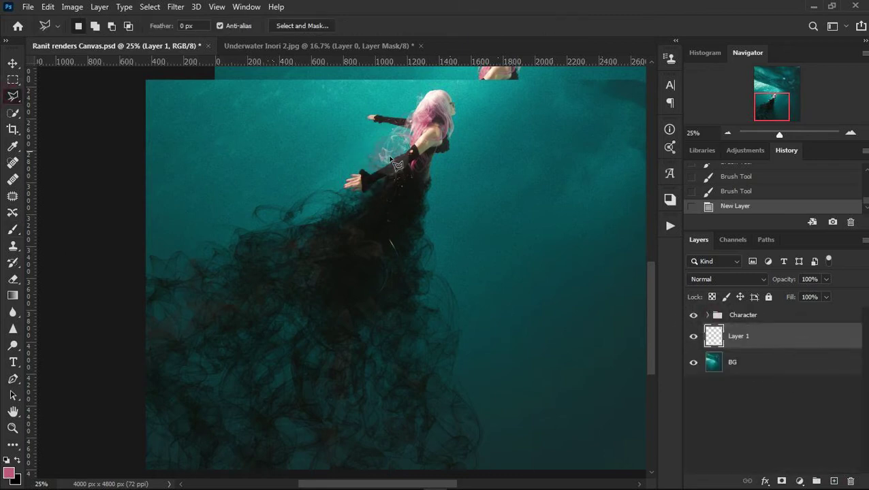
pyautogui.click(384, 155)
pyautogui.click(338, 186)
pyautogui.click(197, 220)
pyautogui.click(131, 270)
pyautogui.click(105, 397)
pyautogui.click(124, 449)
pyautogui.click(136, 467)
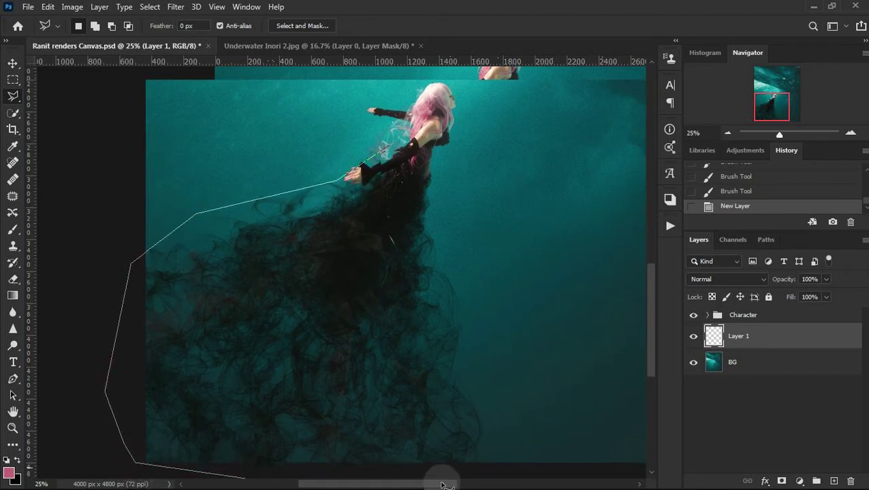
pyautogui.click(496, 464)
pyautogui.click(515, 412)
pyautogui.click(455, 280)
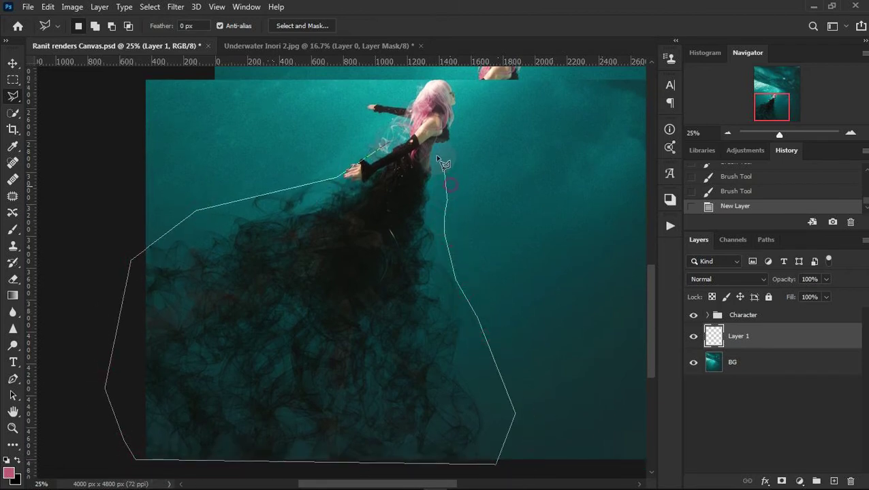
pyautogui.click(386, 154)
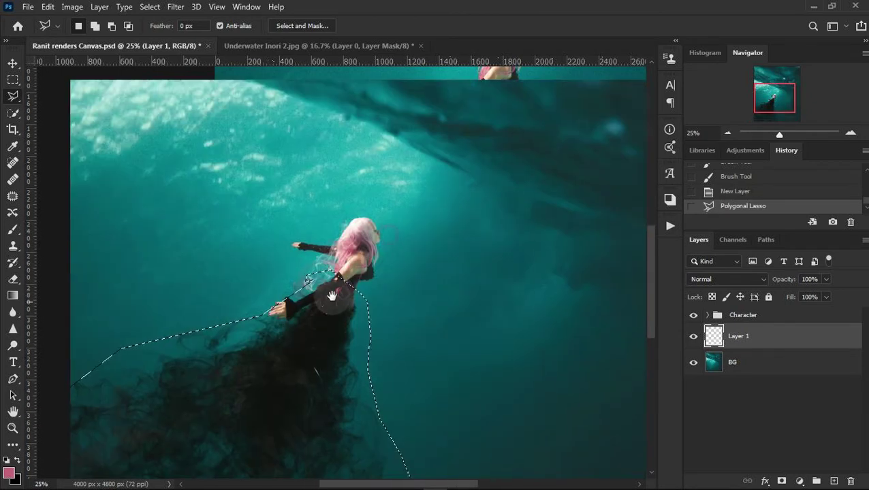
# Fill the trail selection with black, then deselect.
pyautogui.moveTo(387, 234); pyautogui.dragTo(314, 377)
pyautogui.moveTo(329, 304); pyautogui.dragTo(348, 235)
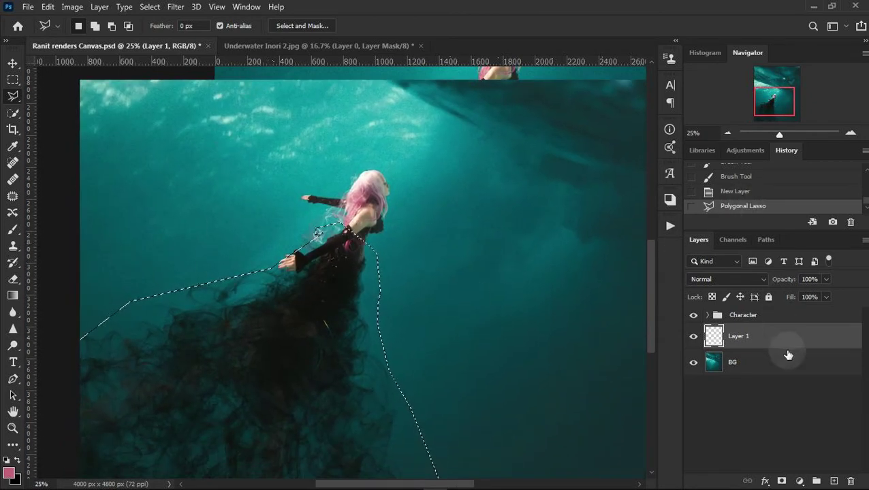
pyautogui.click(17, 462)
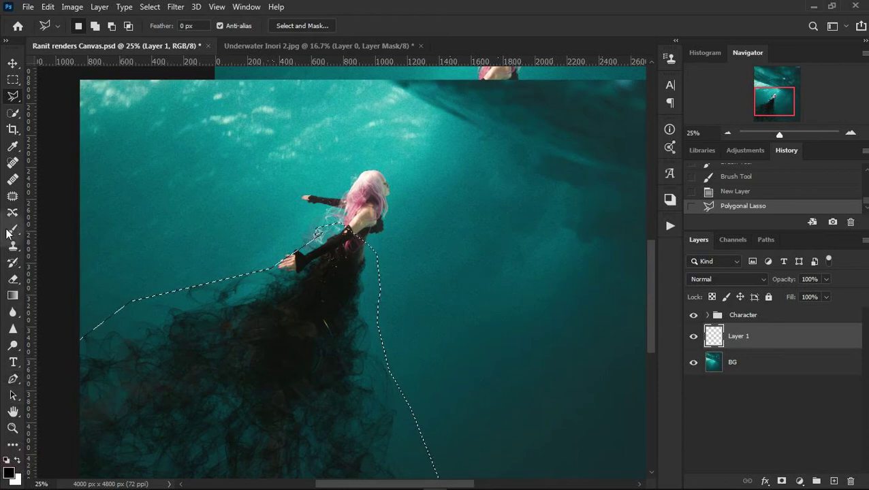
pyautogui.click(13, 146)
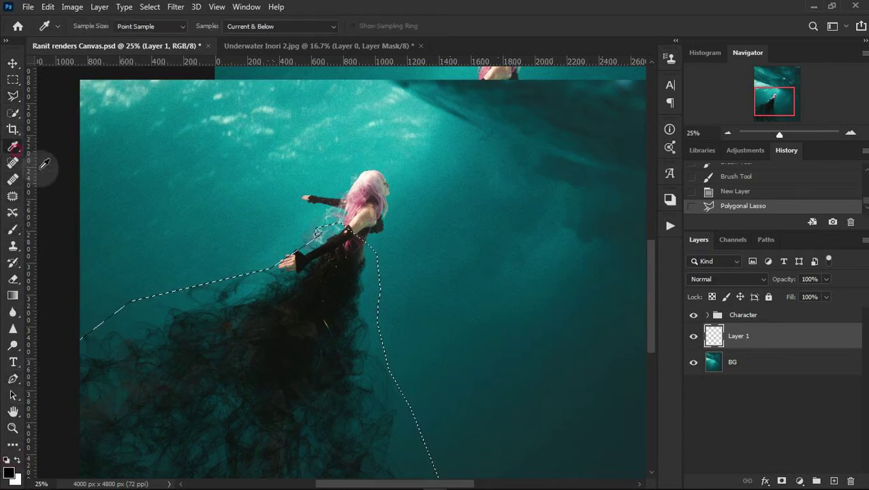
pyautogui.click(341, 284)
pyautogui.click(12, 63)
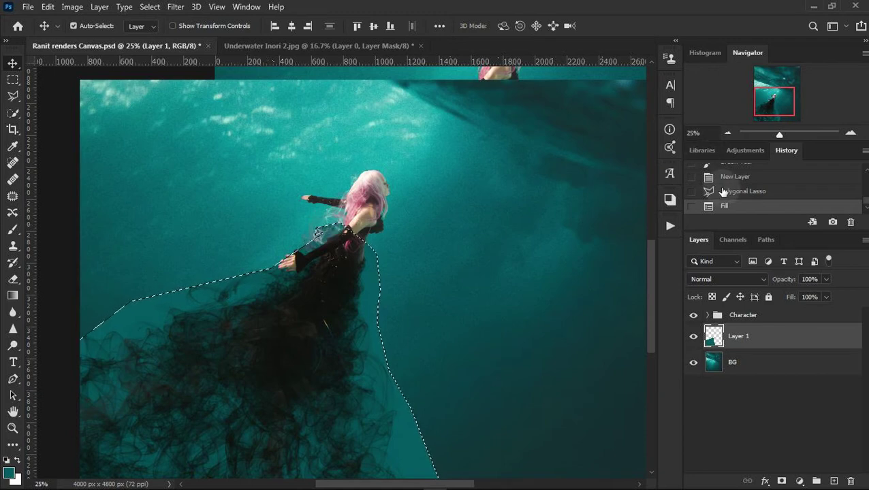
pyautogui.click(725, 192)
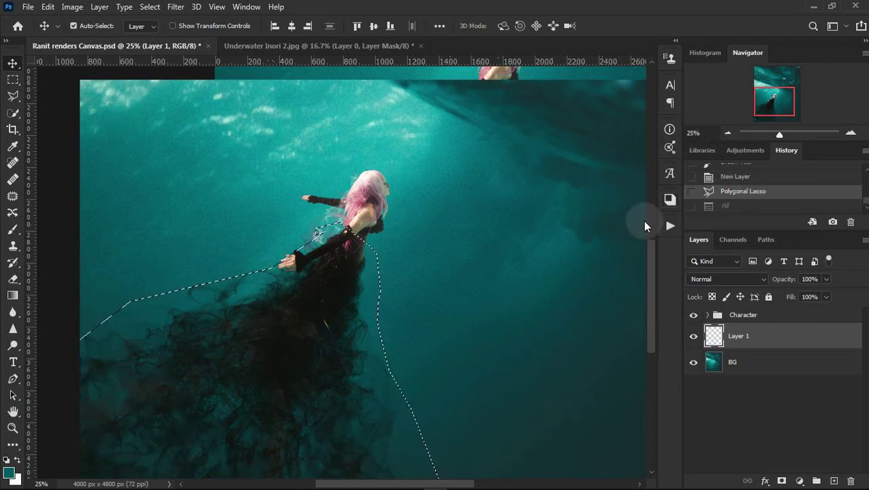
pyautogui.click(14, 463)
pyautogui.hotkey('alt', 'BackSpace')
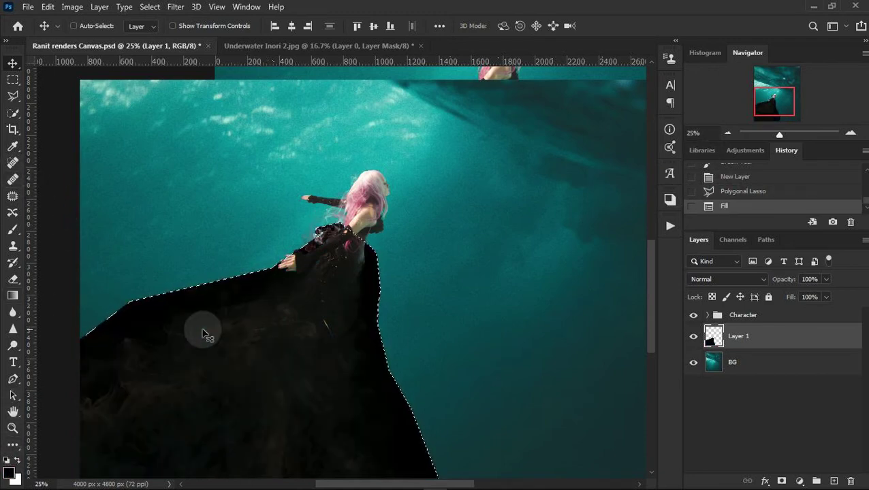
pyautogui.hotkey('ctrl', 'd')
# Apply a Gaussian Blur of about 178 radius to the shadow layer.
pyautogui.click(175, 7)
pyautogui.moveTo(183, 151)
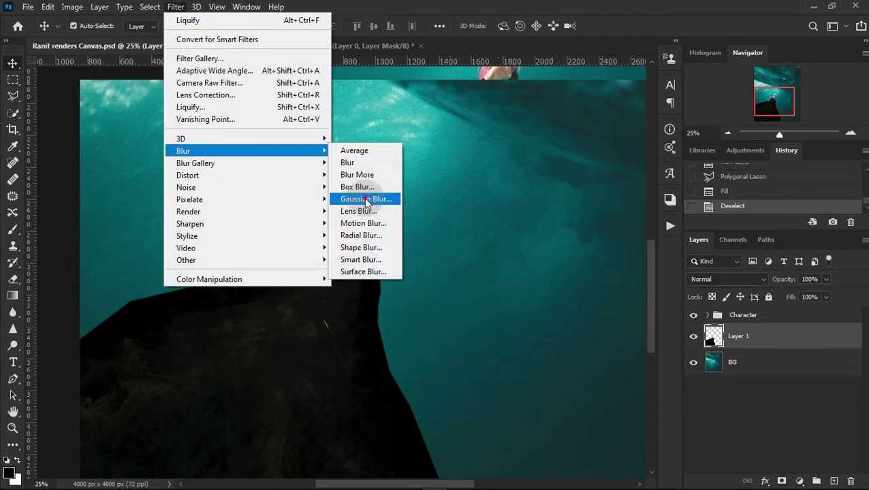
pyautogui.click(366, 199)
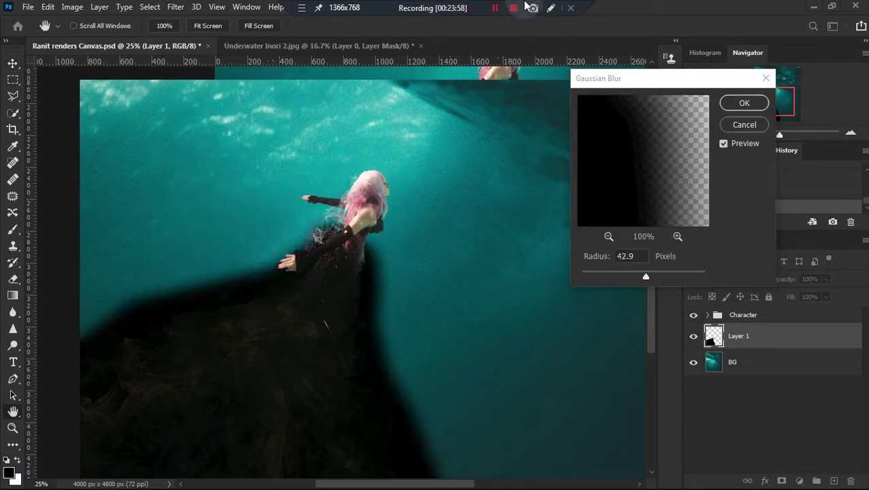
pyautogui.moveTo(677, 279); pyautogui.dragTo(673, 277)
pyautogui.click(744, 103)
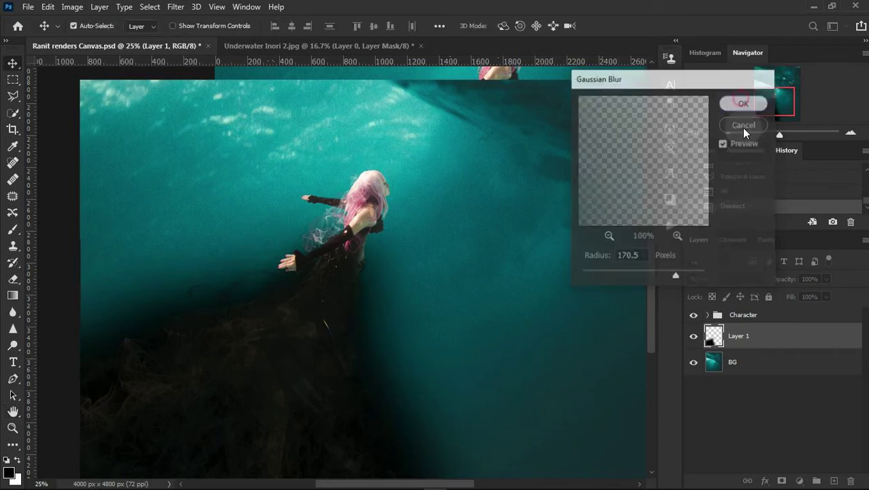
# Set the shadow layer to Soft Light blend mode with 21% fill.
pyautogui.click(717, 280)
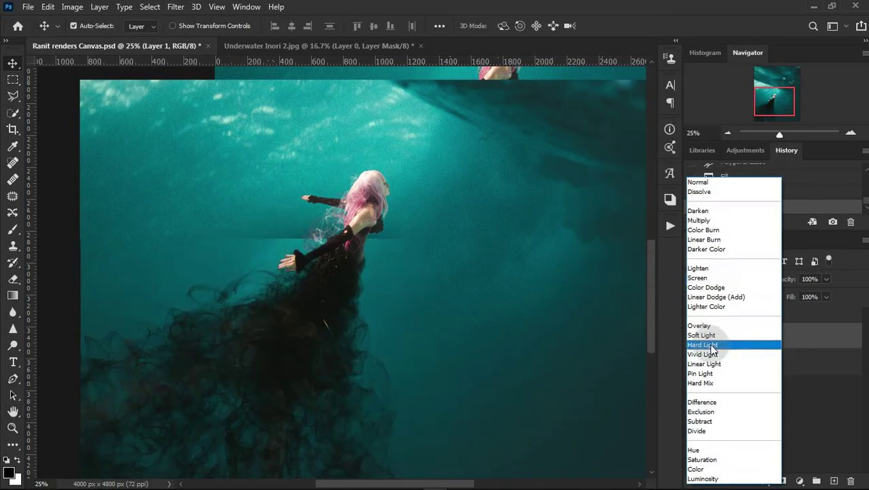
pyautogui.click(701, 335)
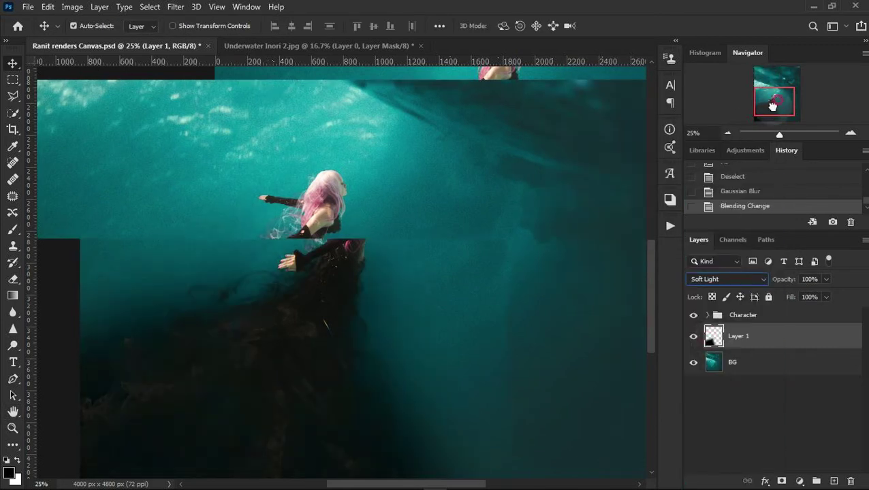
pyautogui.scroll(-3, 649, 251)
pyautogui.moveTo(476, 250); pyautogui.dragTo(558, 209)
pyautogui.moveTo(789, 297); pyautogui.dragTo(685, 298)
pyautogui.moveTo(491, 248); pyautogui.dragTo(468, 329)
pyautogui.click(727, 134)
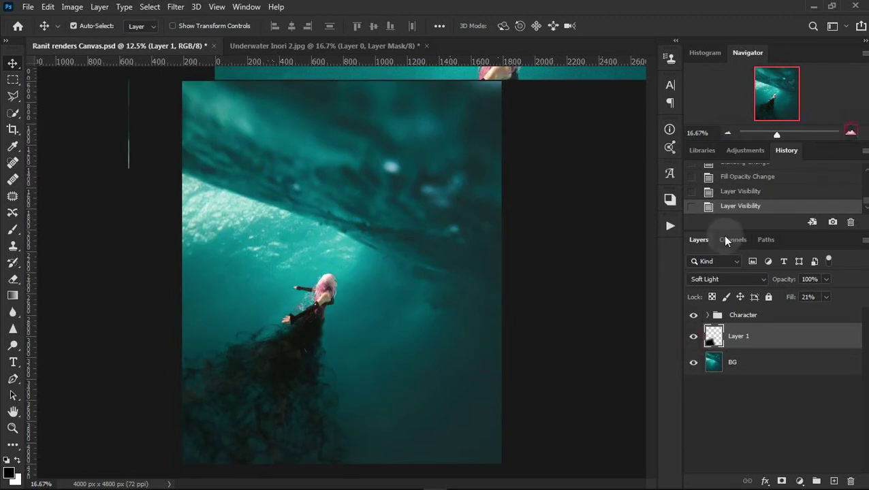
pyautogui.hotkey('ctrl', '+')
# Choose a soft round brush, enlarge it, and undo a test stroke.
pyautogui.press('b')
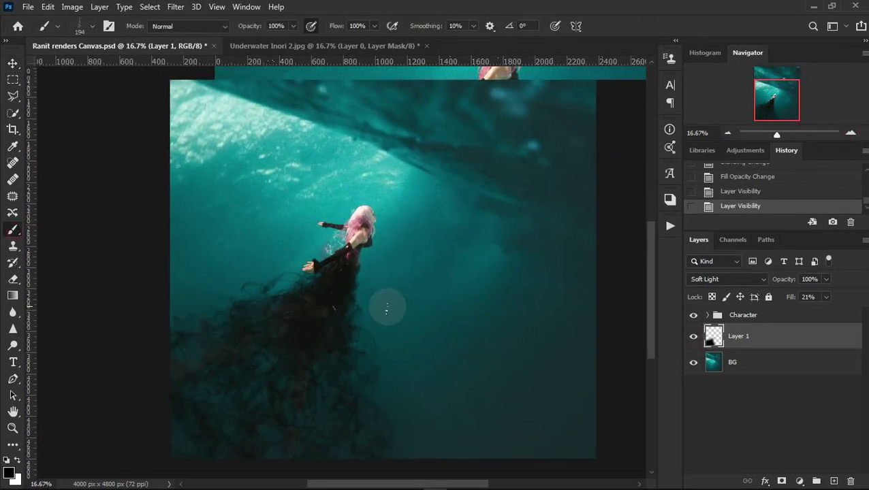
pyautogui.click(92, 27)
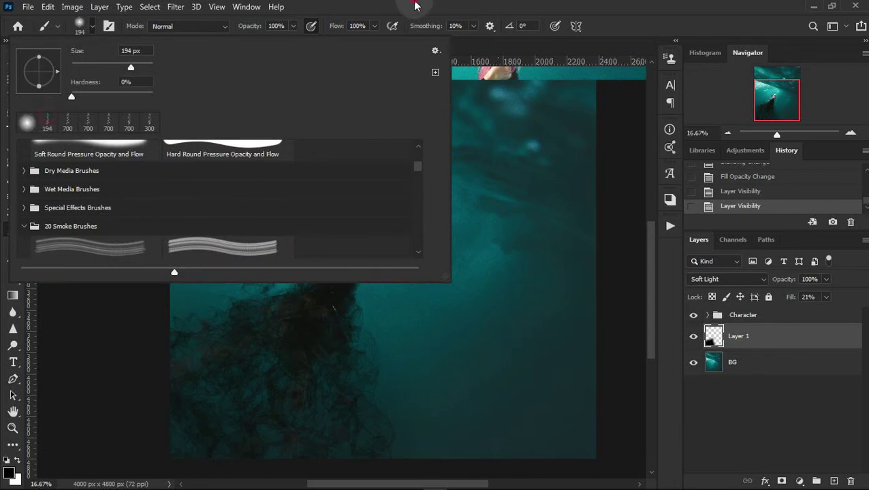
pyautogui.press('Escape')
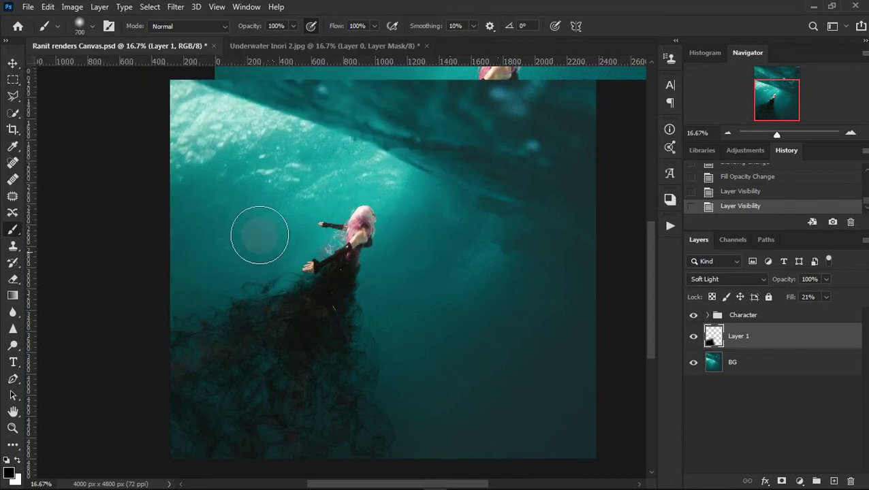
pyautogui.press(']')
pyautogui.moveTo(132, 184); pyautogui.dragTo(499, 309)
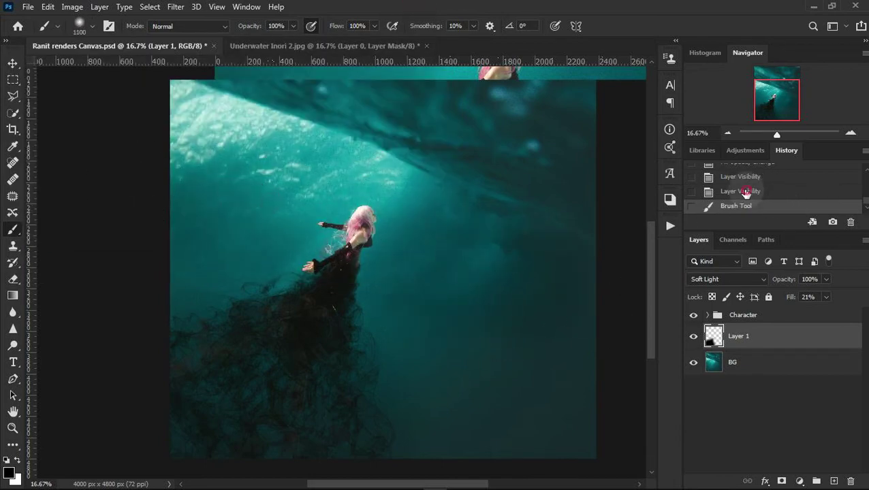
pyautogui.click(741, 192)
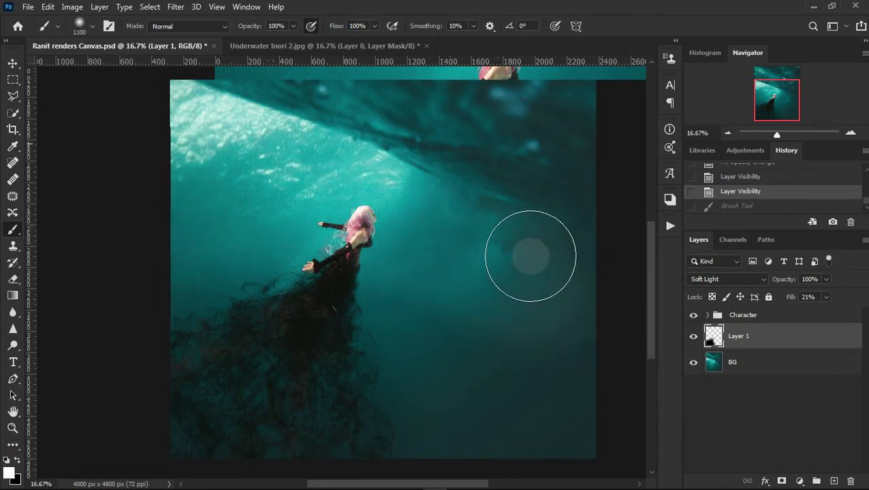
# Paint large white light strokes around the girl with a 1500–1800 px brush.
pyautogui.press(']')
pyautogui.press(']')
pyautogui.press(']')
pyautogui.click(428, 156)
pyautogui.press(']')
pyautogui.press(']')
pyautogui.press(']')
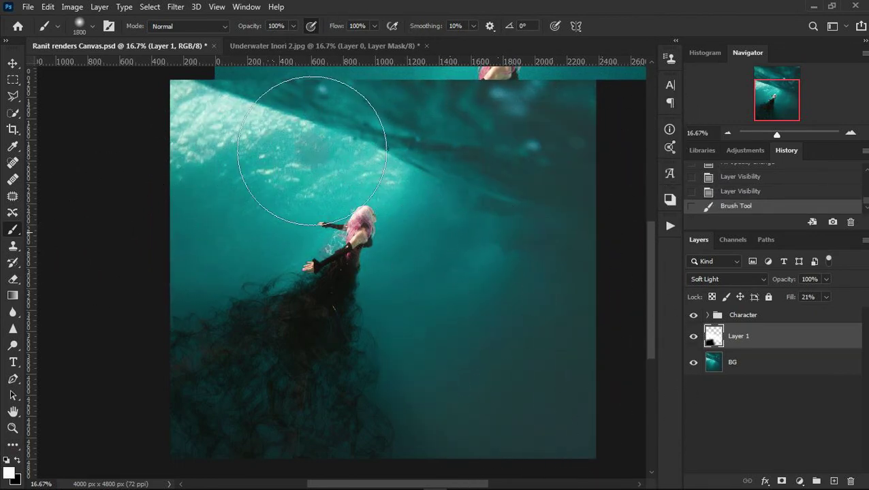
pyautogui.click(450, 330)
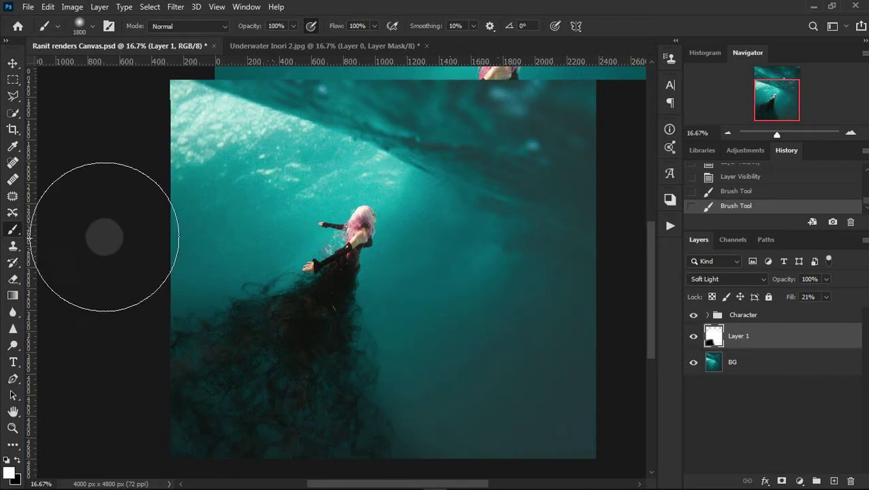
pyautogui.moveTo(427, 97); pyautogui.dragTo(528, 402)
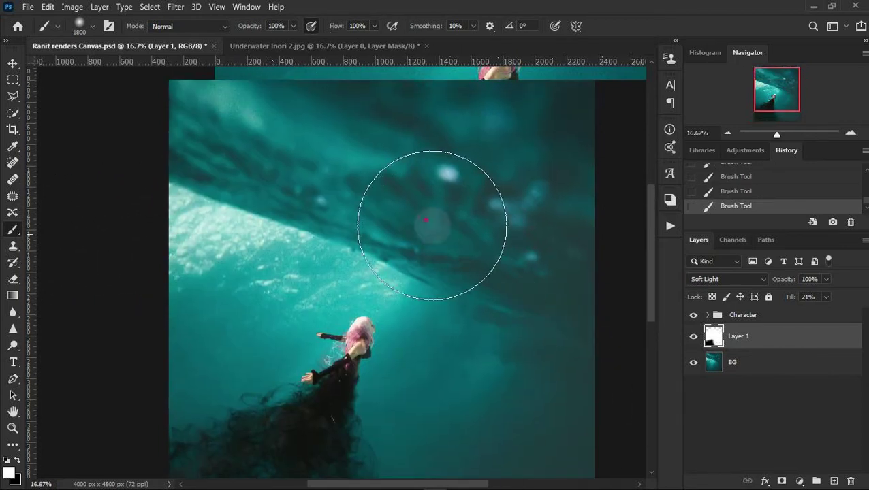
pyautogui.scroll(-5, 521, 327)
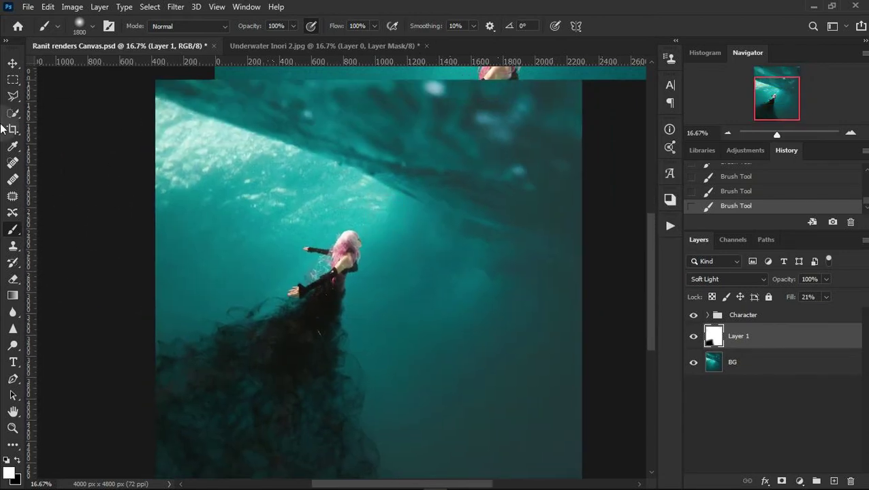
# Save the document and rename Layer 1 to 'Shadow'.
pyautogui.click(13, 63)
pyautogui.hotkey('ctrl', 's')
pyautogui.write('S')
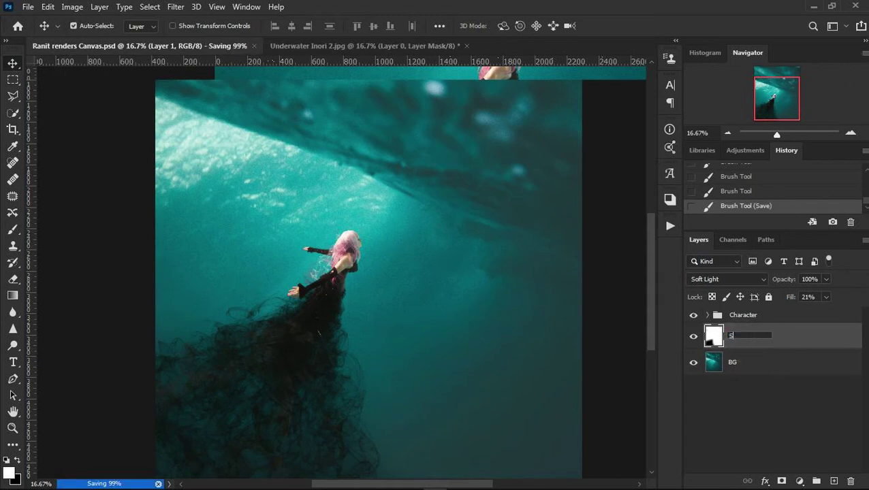
pyautogui.write('hadow')
pyautogui.press('Return')
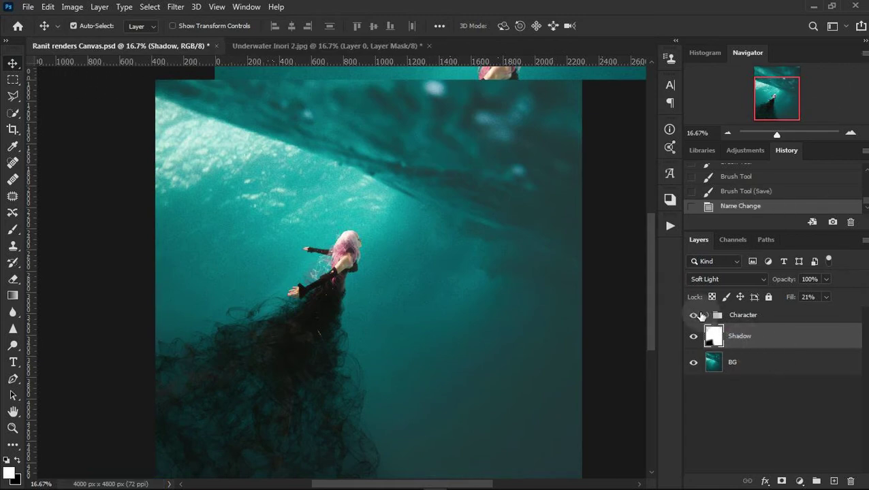
# Expand the Character group and select the Hair layer.
pyautogui.click(707, 314)
pyautogui.scroll(-2, 820, 382)
pyautogui.scroll(2, 820, 383)
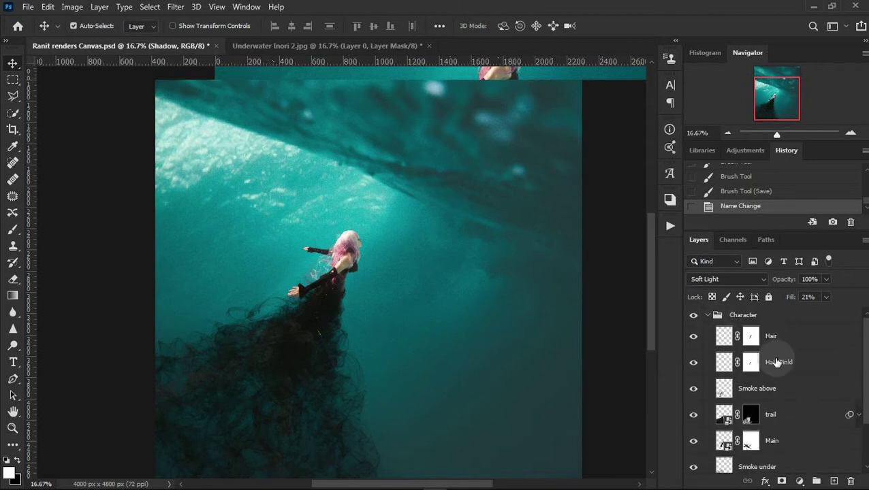
pyautogui.scroll(-2, 776, 360)
pyautogui.scroll(2, 823, 345)
pyautogui.click(770, 336)
# Zoom in to check the hair, then sample a dark teal from the water.
pyautogui.click(851, 132)
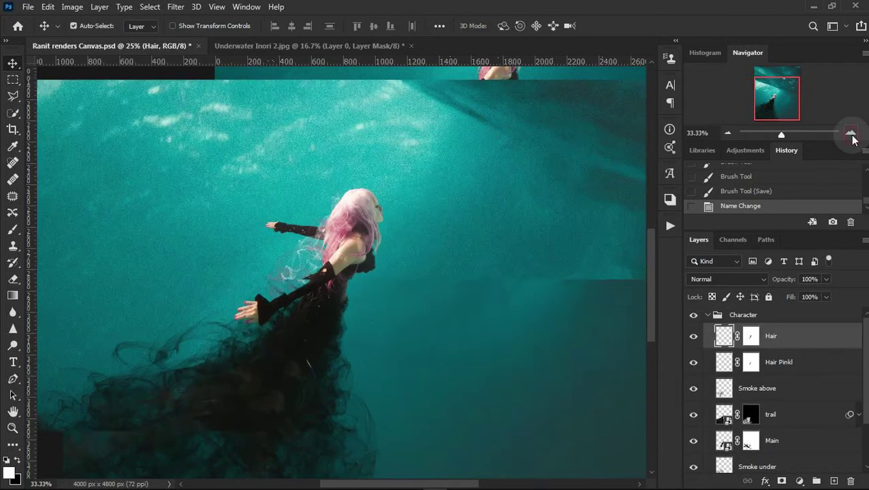
pyautogui.click(850, 132)
pyautogui.moveTo(504, 337)
pyautogui.mouseDown()
pyautogui.moveTo(622, 124)
pyautogui.moveTo(620, 286)
pyautogui.mouseUp()
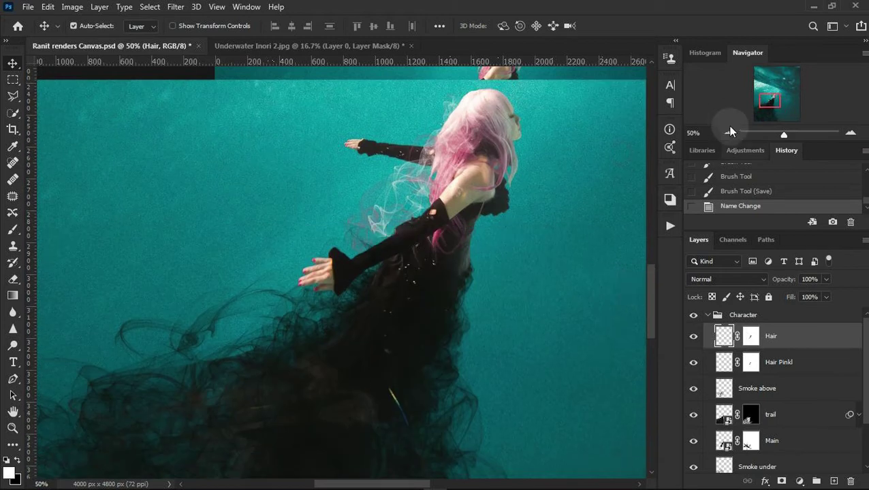
pyautogui.click(727, 133)
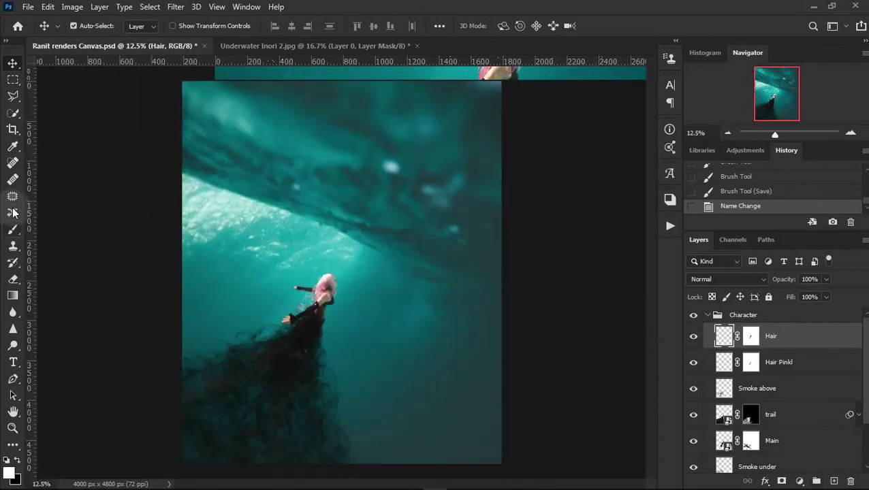
pyautogui.click(12, 147)
pyautogui.moveTo(430, 313); pyautogui.dragTo(441, 186)
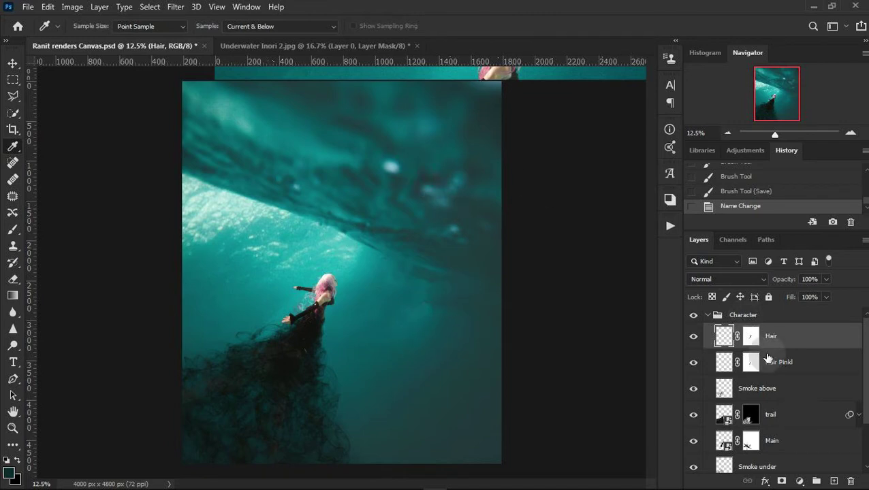
# Add a dark teal solid colour fill layer 'Shadow Fix' with the underlying image showing through via Blend If.
pyautogui.click(799, 481)
pyautogui.click(788, 257)
pyautogui.write('Shadow Fix')
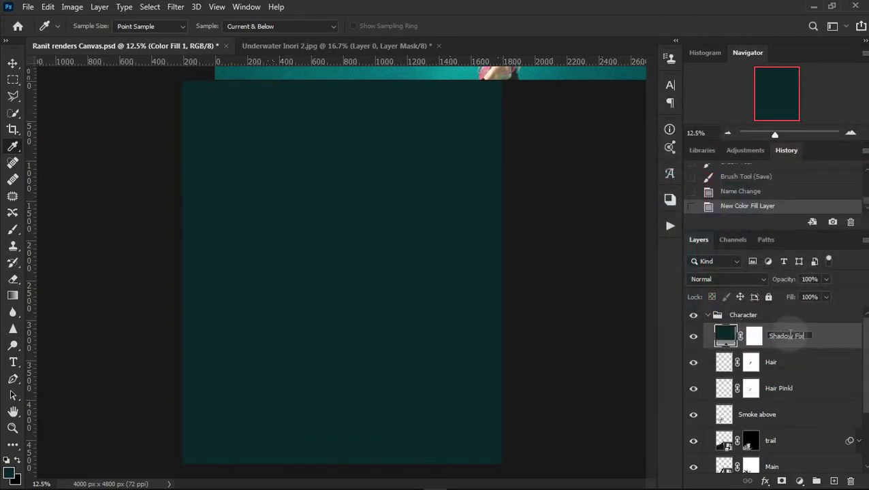
pyautogui.press('Return')
pyautogui.doubleClick(812, 339)
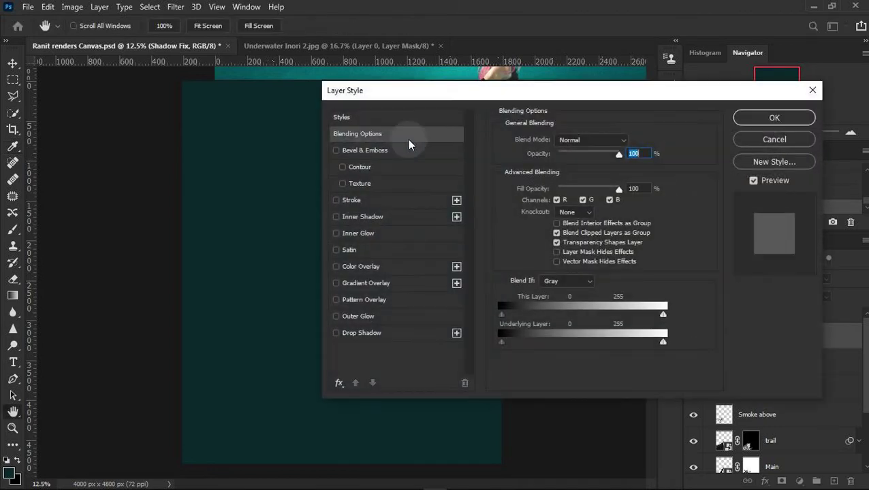
pyautogui.moveTo(437, 88); pyautogui.dragTo(586, 83)
pyautogui.moveTo(808, 336); pyautogui.dragTo(667, 335)
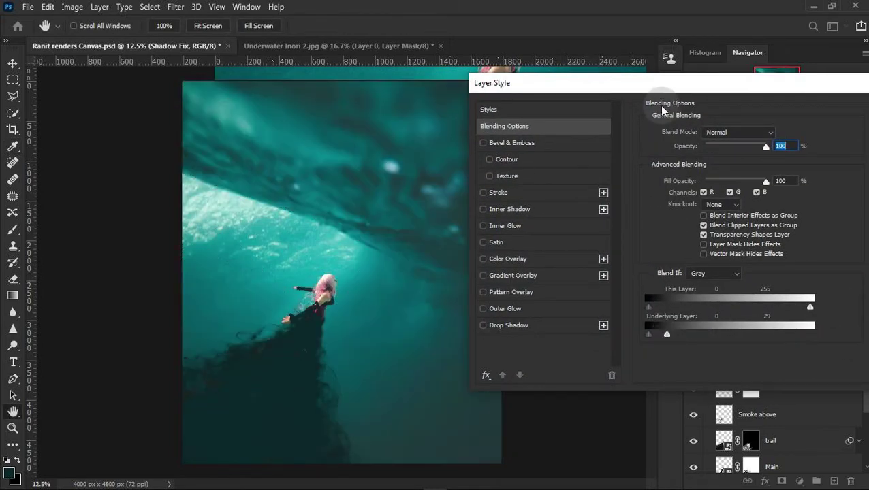
pyautogui.moveTo(662, 107); pyautogui.dragTo(455, 96)
pyautogui.click(694, 111)
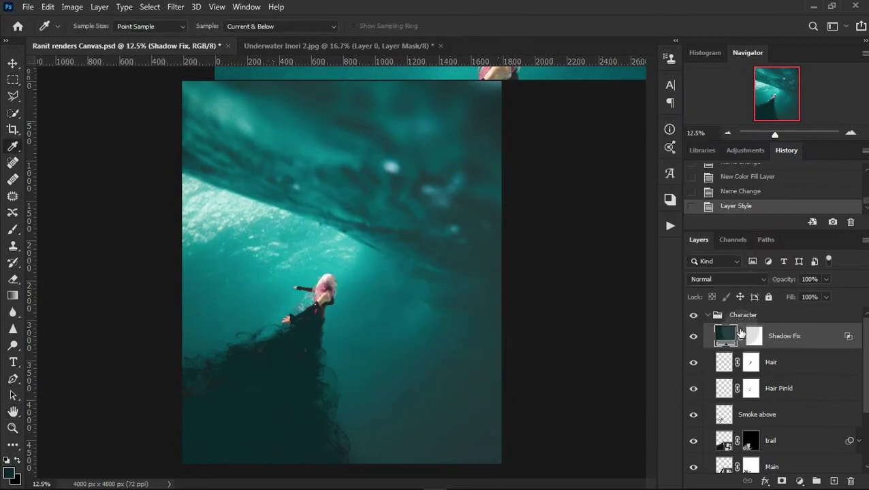
# Readjust Shadow Fix's Blend If underlying slider to hide more of the underlying image.
pyautogui.click(715, 280)
pyautogui.press('Escape')
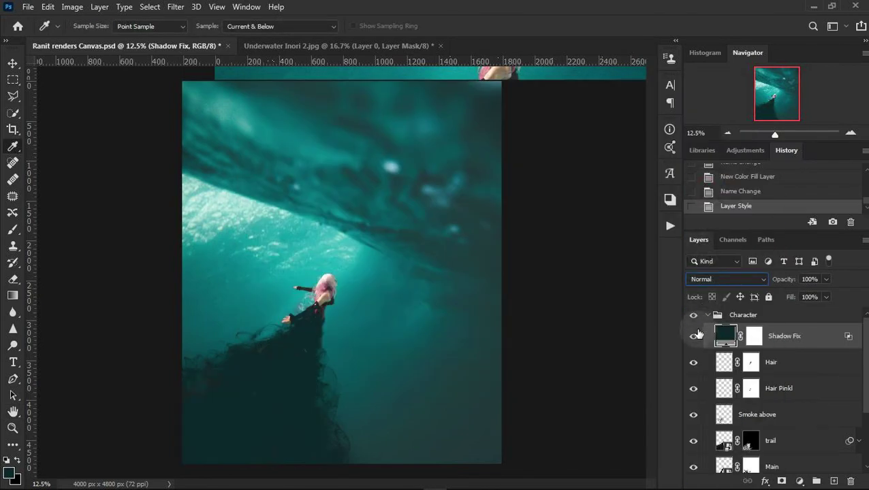
pyautogui.click(706, 318)
pyautogui.click(784, 335)
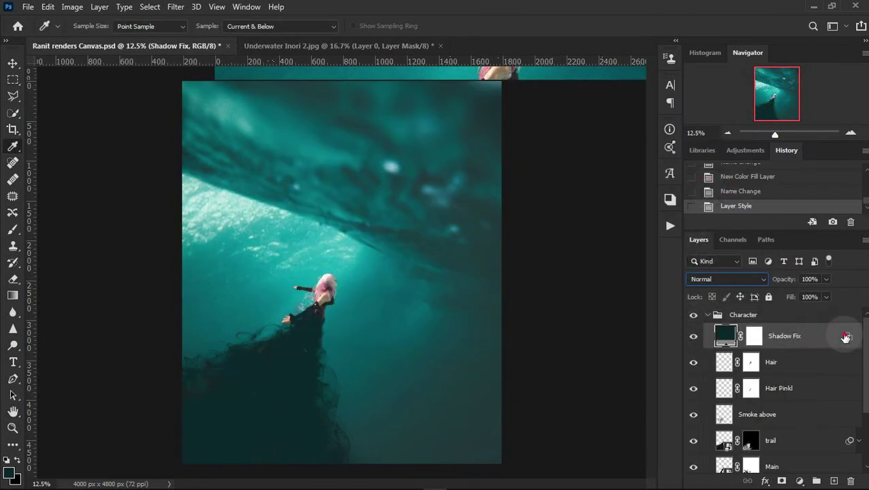
pyautogui.doubleClick(840, 335)
pyautogui.moveTo(440, 336); pyautogui.dragTo(583, 329)
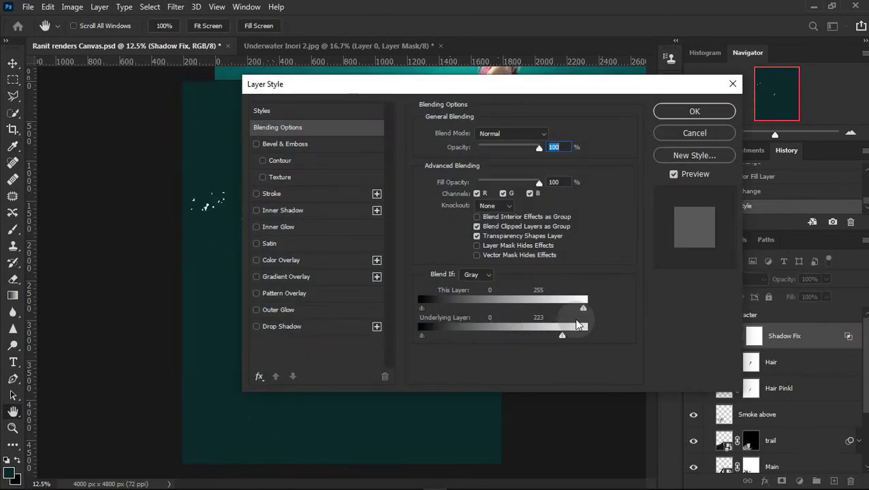
pyautogui.click(694, 111)
# Set the Character group's blend mode to Normal and collapse the group.
pyautogui.press('i')
pyautogui.click(779, 317)
pyautogui.click(726, 279)
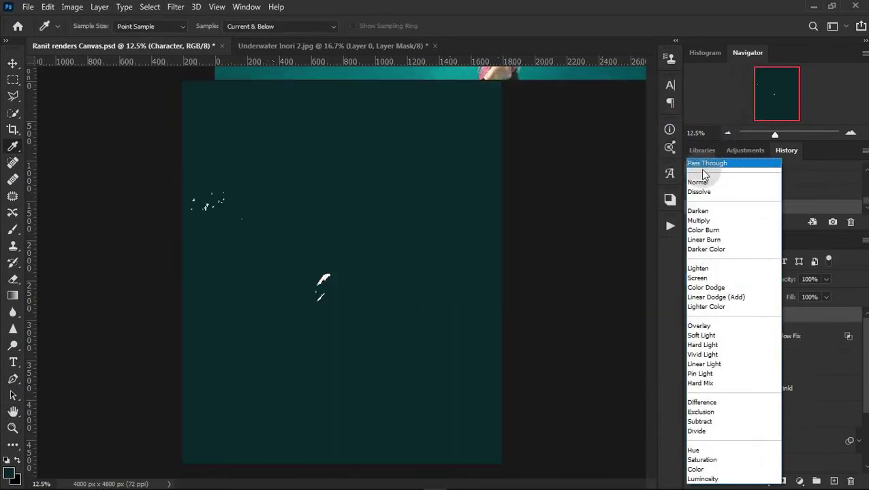
pyautogui.click(701, 182)
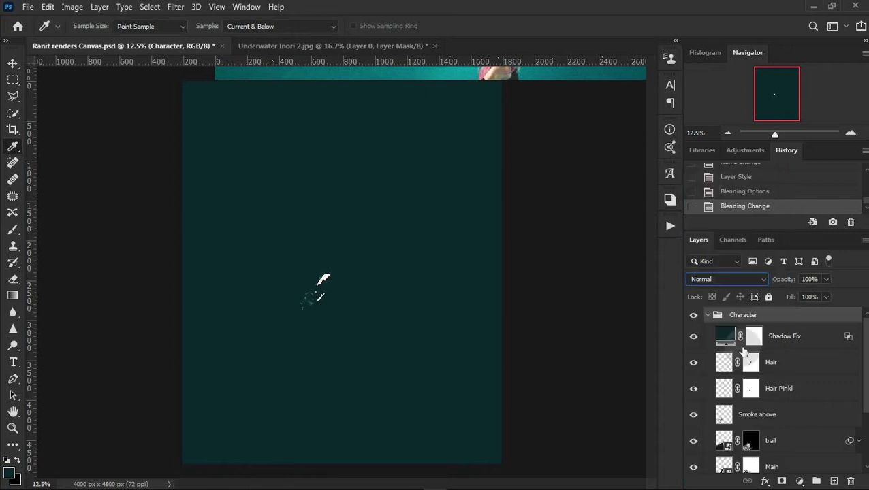
pyautogui.click(794, 336)
pyautogui.click(706, 317)
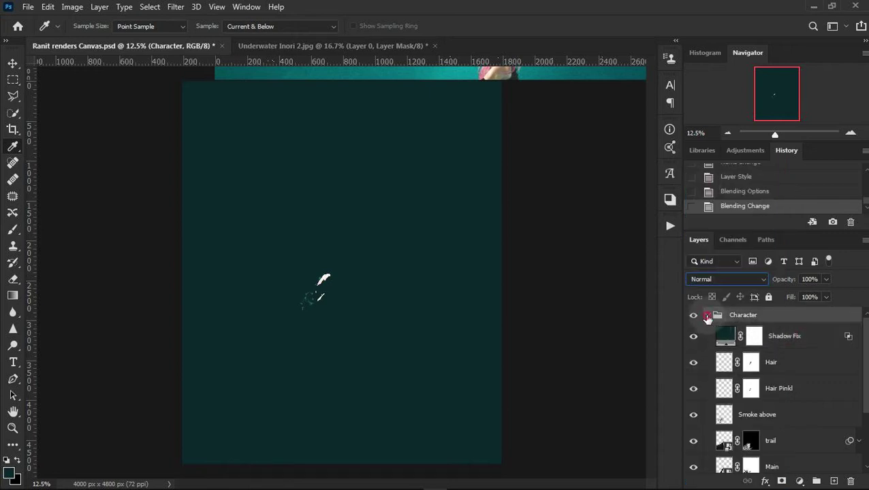
pyautogui.click(707, 316)
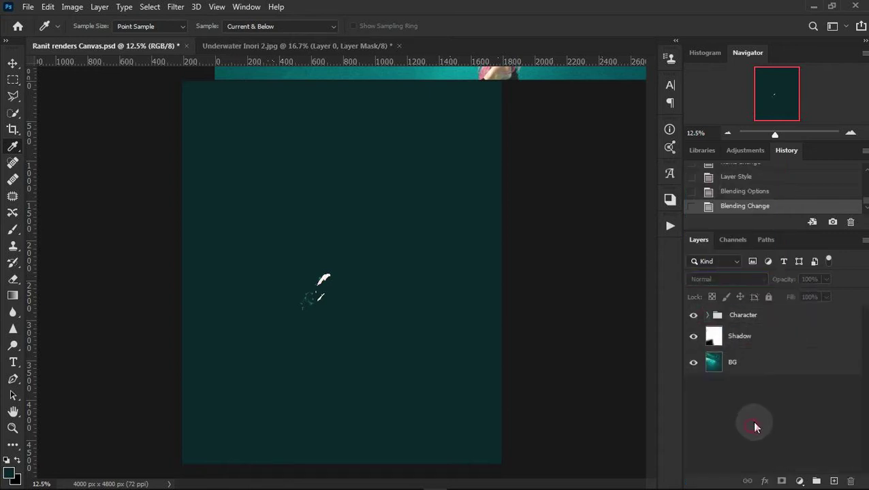
# Toggle the Character group and Shadow Fix visibility to compare the effect.
pyautogui.click(694, 315)
pyautogui.click(708, 315)
pyautogui.click(775, 336)
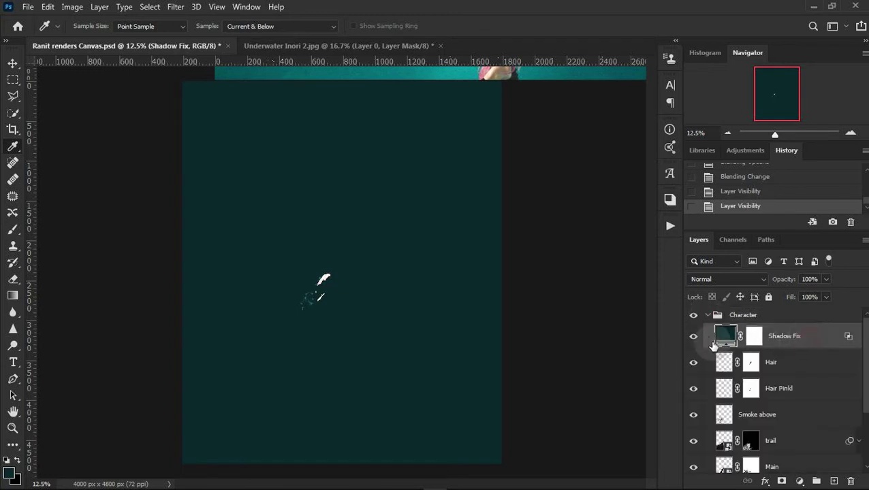
pyautogui.click(694, 337)
pyautogui.click(693, 336)
pyautogui.click(694, 336)
# Open and cancel Shadow Fix's blending options, then zoom in on the figure.
pyautogui.scroll(-3, 815, 403)
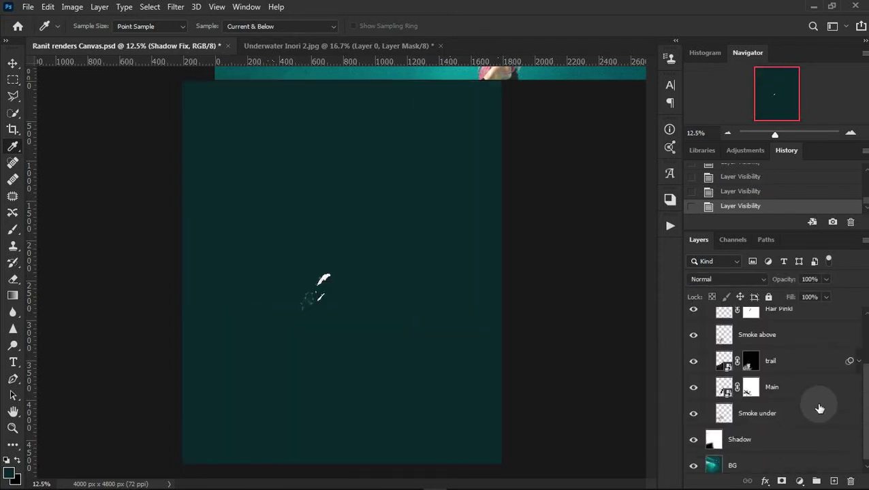
pyautogui.scroll(1, 790, 417)
pyautogui.scroll(2, 789, 423)
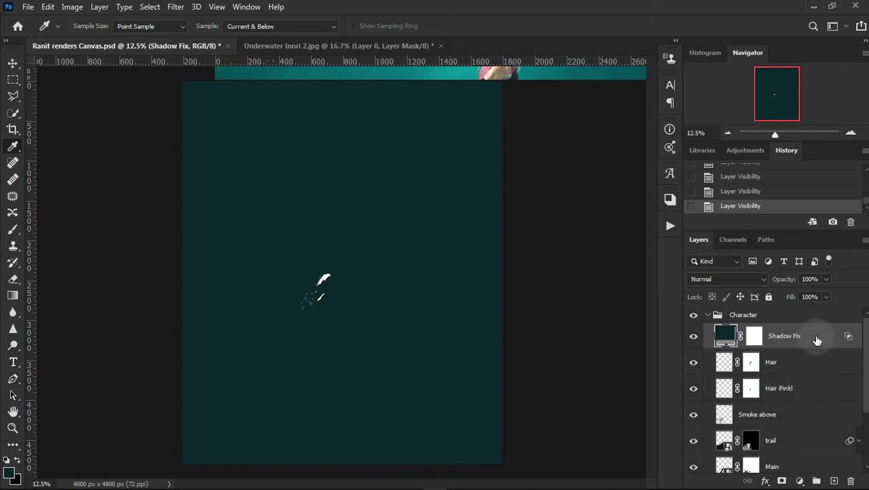
pyautogui.doubleClick(849, 336)
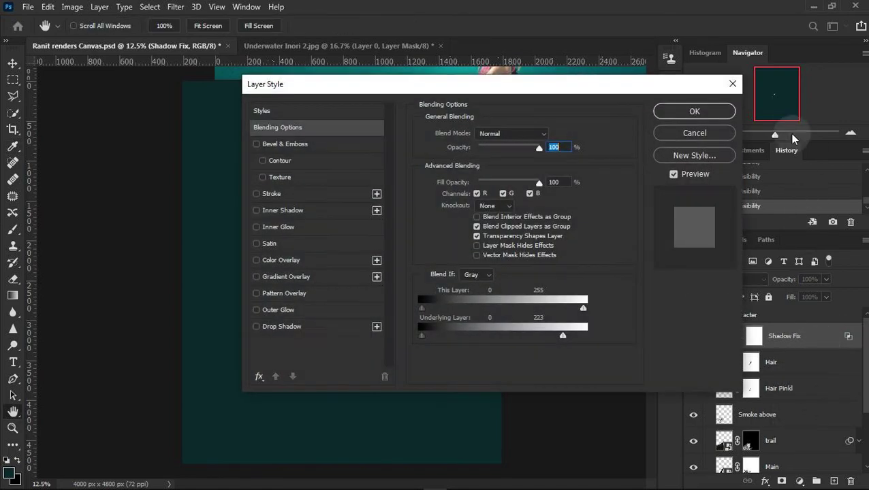
pyautogui.press('Escape')
pyautogui.click(851, 133)
pyautogui.moveTo(339, 306); pyautogui.dragTo(359, 256)
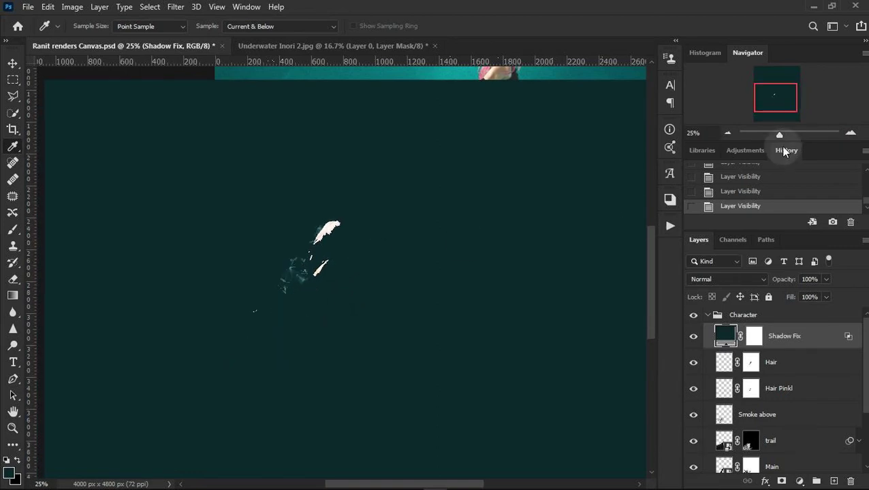
# Limit Shadow Fix's Blend If underlying range to 0–54.
pyautogui.doubleClick(847, 337)
pyautogui.moveTo(300, 79); pyautogui.dragTo(443, 63)
pyautogui.moveTo(736, 316)
pyautogui.mouseDown()
pyautogui.moveTo(572, 327)
pyautogui.moveTo(609, 333)
pyautogui.mouseUp()
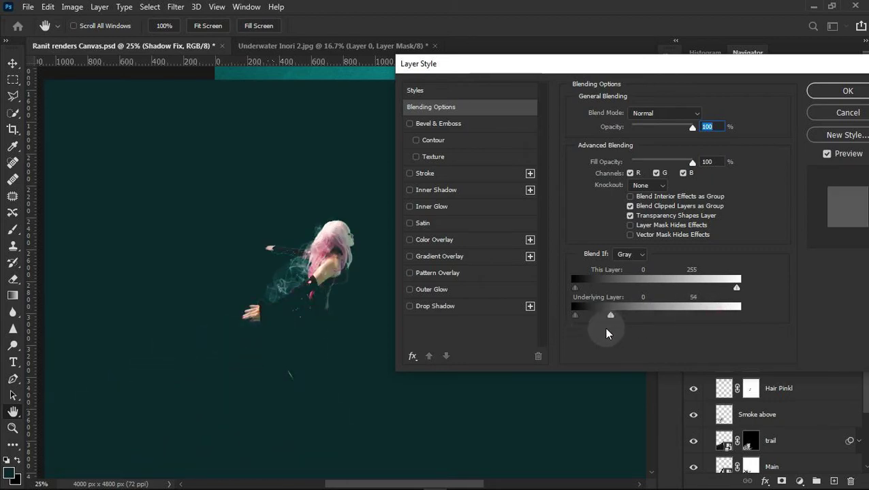
pyautogui.click(848, 90)
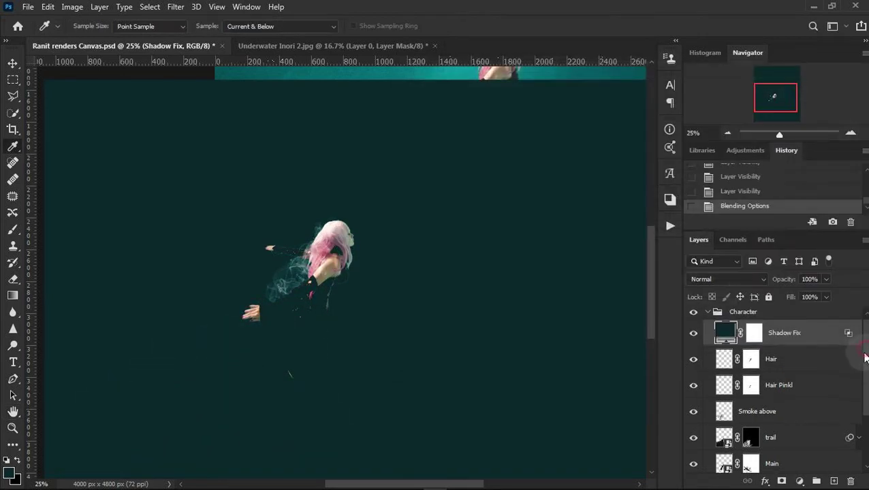
pyautogui.scroll(-1, 862, 358)
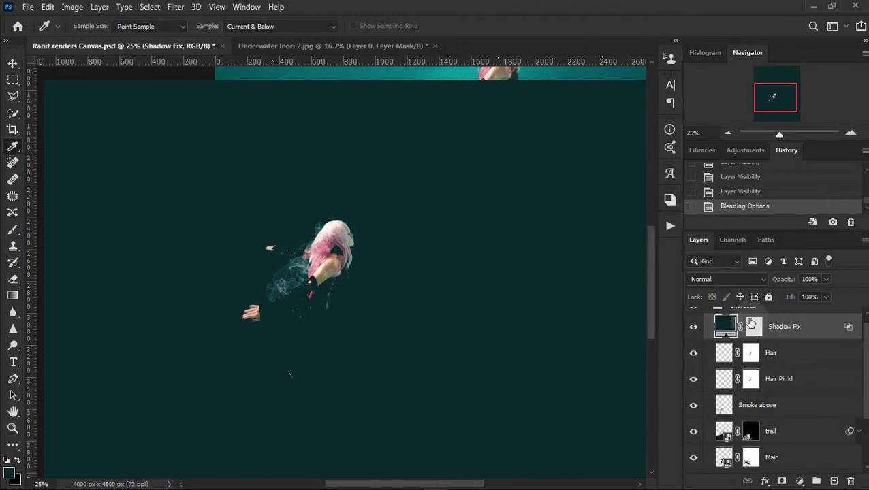
pyautogui.scroll(1, 751, 322)
# Set the Character group to Pass Through and select its layers down to Smoke under.
pyautogui.click(769, 314)
pyautogui.click(727, 279)
pyautogui.click(700, 171)
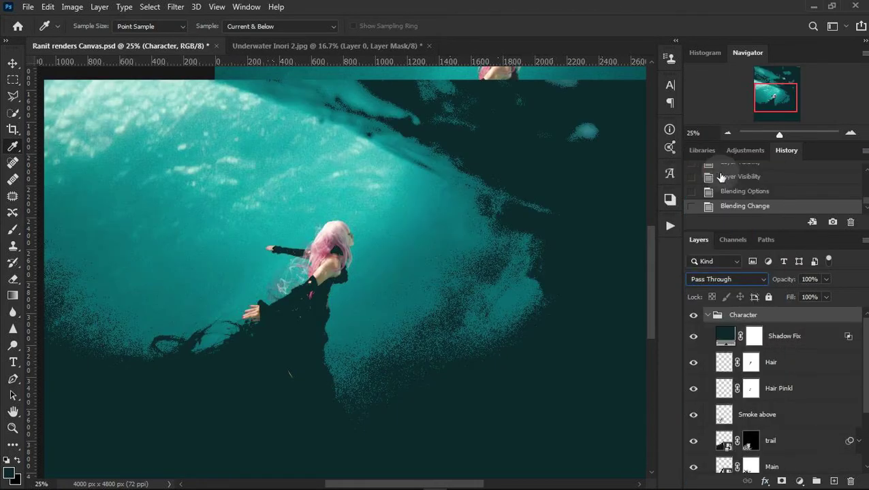
pyautogui.click(726, 136)
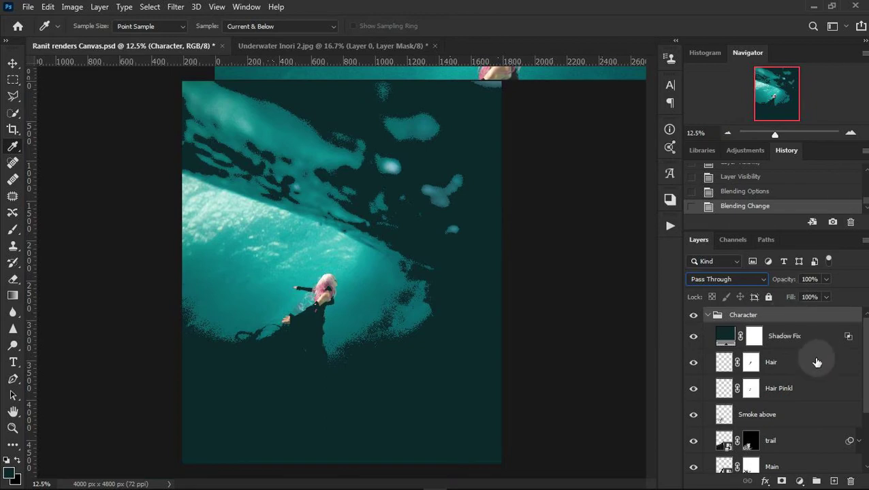
pyautogui.click(816, 363)
pyautogui.scroll(-3, 817, 363)
pyautogui.keyDown('shift'); pyautogui.click(810, 415); pyautogui.keyUp('shift')
pyautogui.scroll(3, 810, 417)
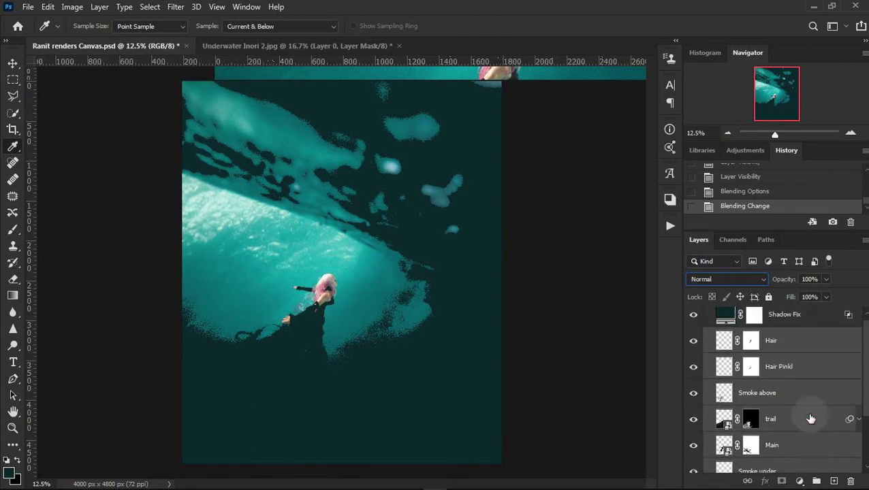
# Group the selected layers as 'All Stuff' and clip Shadow Fix to that group.
pyautogui.hotkey('ctrl', 'g')
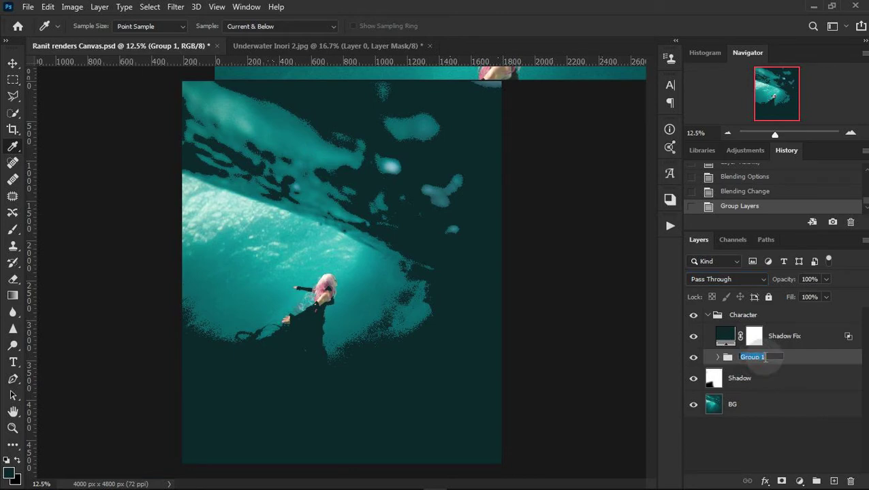
pyautogui.write('All Stuff')
pyautogui.press('Return')
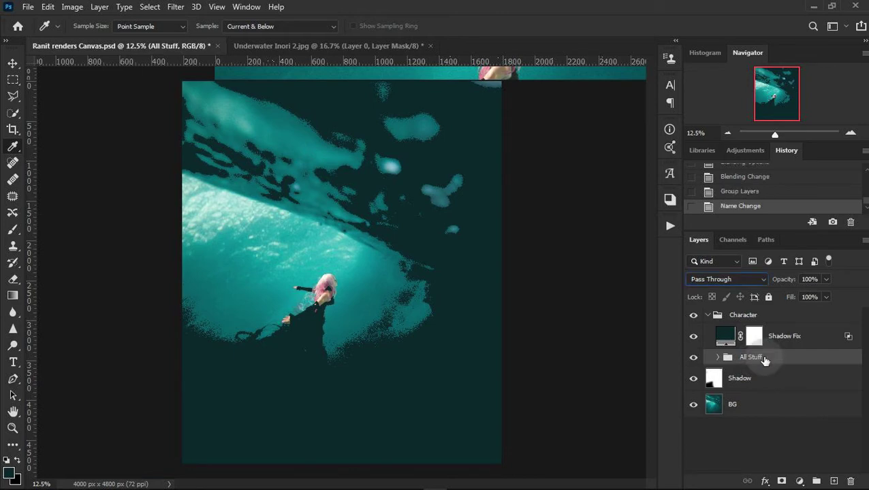
pyautogui.click(817, 339)
pyautogui.rightClick(817, 339)
pyautogui.click(702, 246)
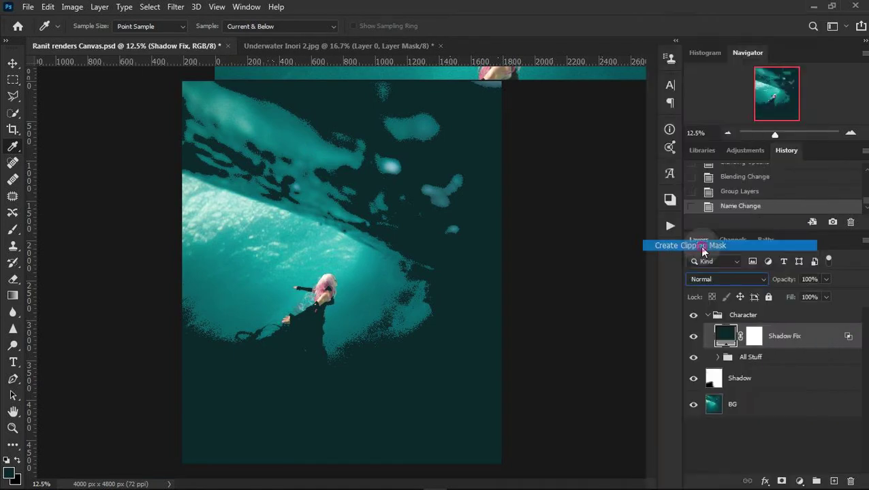
# Undo the grouping and clipping through History, then hide Shadow Fix.
pyautogui.click(850, 133)
pyautogui.moveTo(508, 246); pyautogui.dragTo(436, 181)
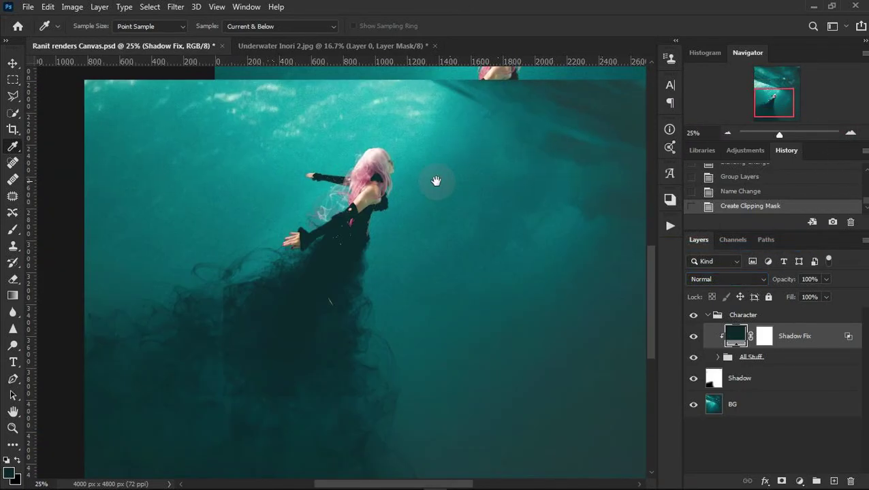
pyautogui.scroll(-1, 272, 442)
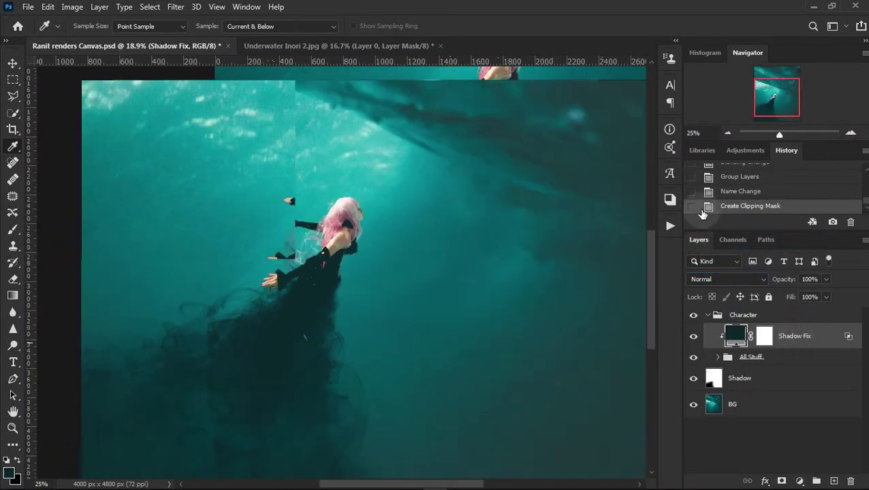
pyautogui.click(749, 193)
pyautogui.click(740, 177)
pyautogui.scroll(1, 752, 182)
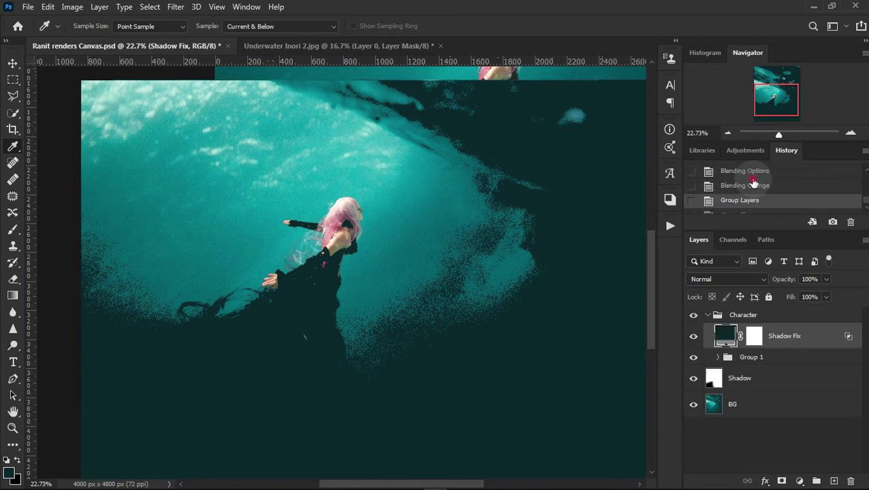
pyautogui.click(745, 185)
pyautogui.click(694, 335)
pyautogui.scroll(-1, 785, 364)
pyautogui.scroll(1, 785, 365)
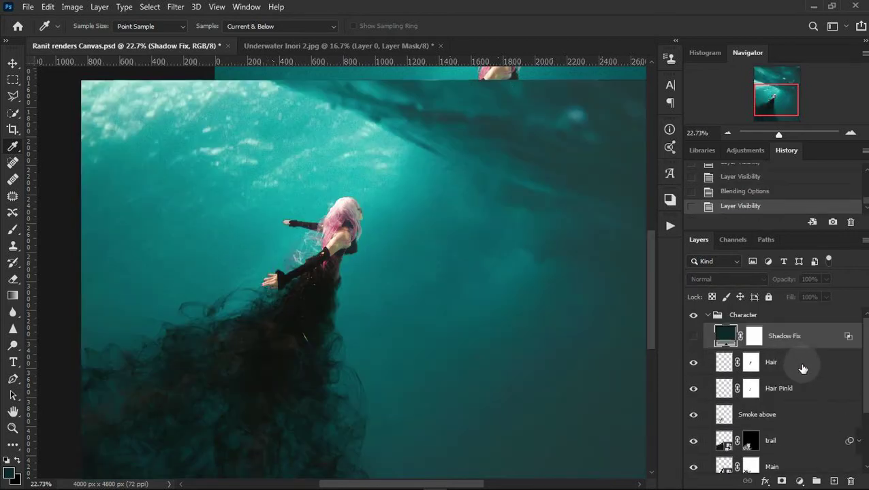
pyautogui.scroll(-2, 801, 369)
# Group the character layers down to Smoke under as 'All character Stuff' and make it a smart object.
pyautogui.keyDown('shift'); pyautogui.click(801, 413); pyautogui.keyUp('shift')
pyautogui.scroll(1, 802, 414)
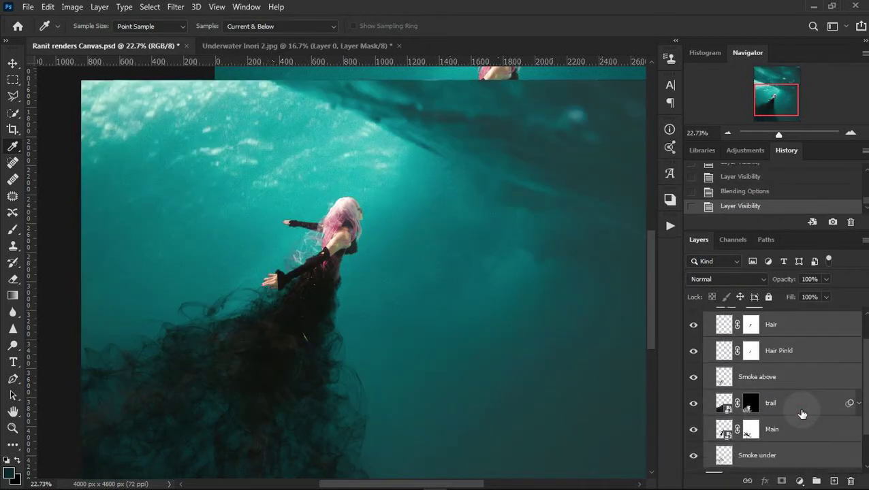
pyautogui.hotkey('ctrl', 'g')
pyautogui.write('All character Stu')
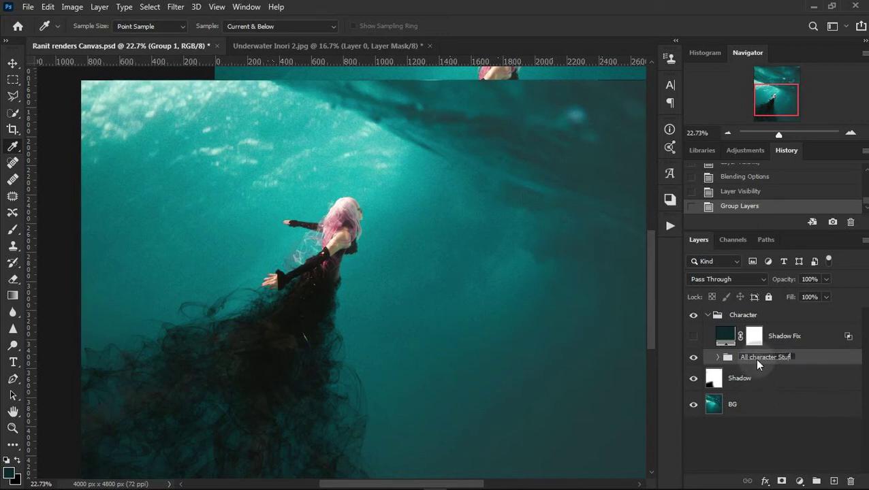
pyautogui.write('f')
pyautogui.press('Return')
pyautogui.rightClick(800, 359)
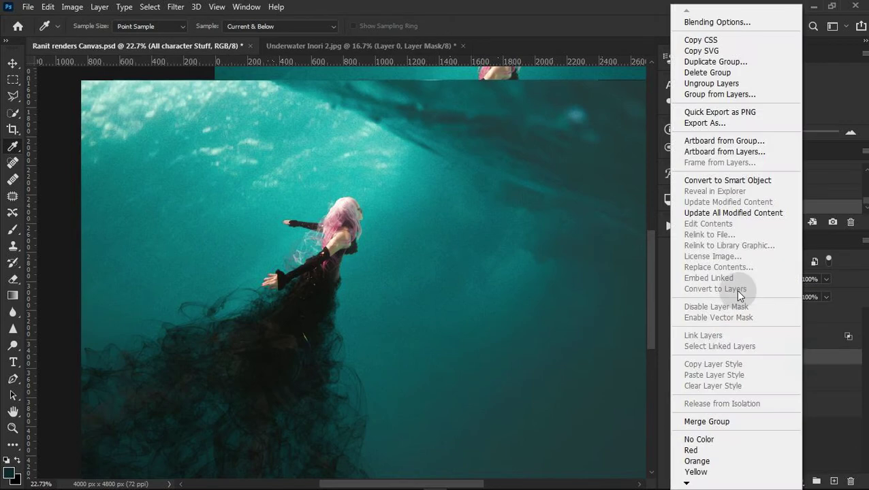
pyautogui.click(727, 180)
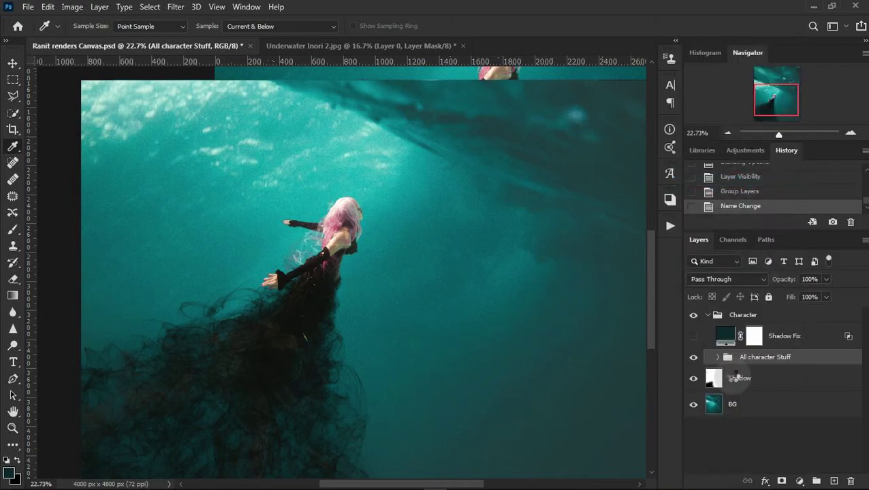
# Show Shadow Fix again and clip it to All character Stuff.
pyautogui.click(694, 336)
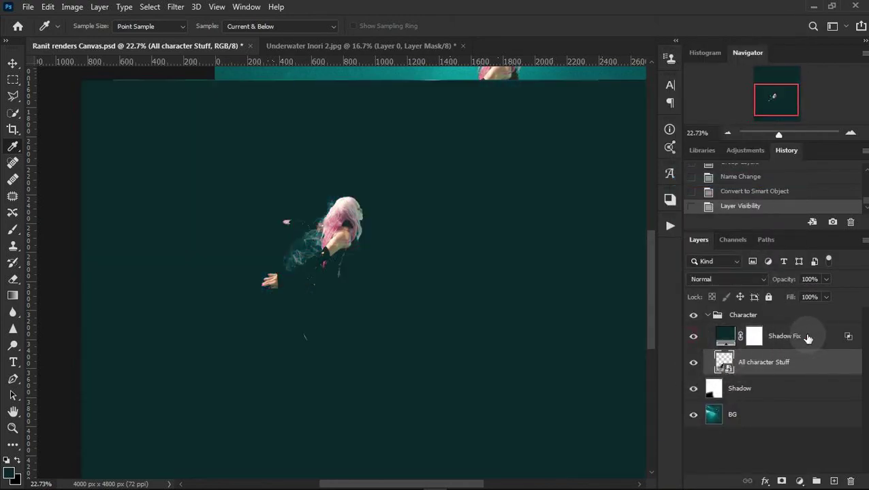
pyautogui.rightClick(814, 334)
pyautogui.click(689, 245)
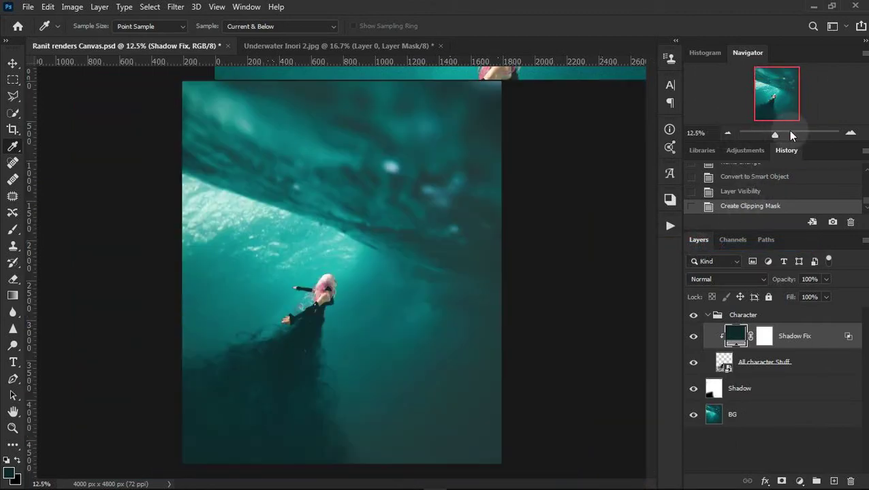
# Reframe the view and briefly check Shadow Fix's fill colour without changing it.
pyautogui.click(839, 133)
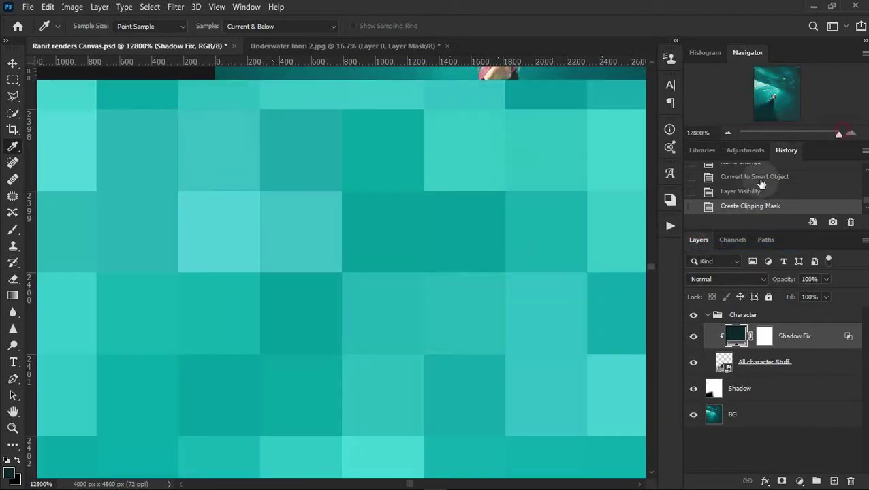
pyautogui.moveTo(758, 133); pyautogui.dragTo(777, 133)
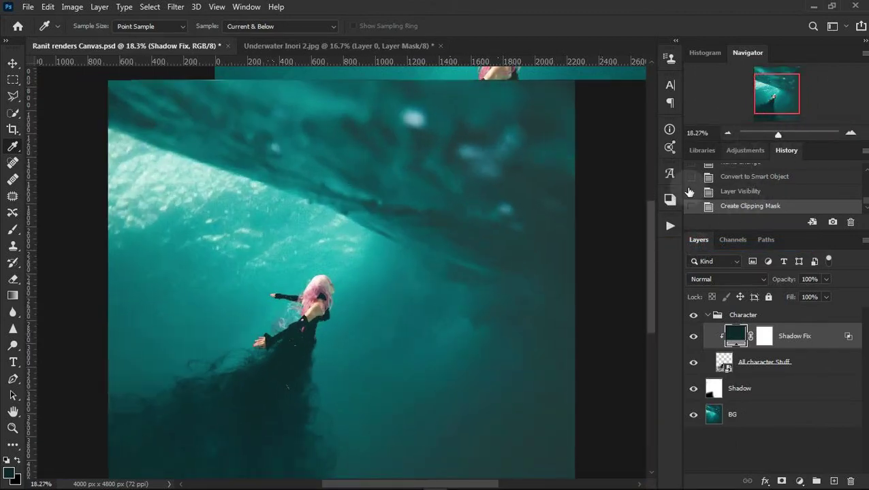
pyautogui.moveTo(543, 203); pyautogui.dragTo(549, 188)
pyautogui.doubleClick(736, 336)
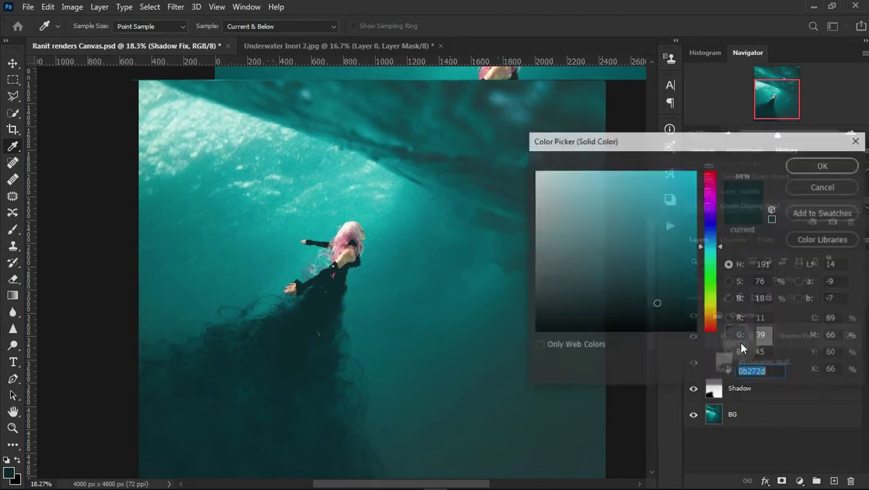
pyautogui.press('Escape')
# Split and adjust Shadow Fix's Underlying Layer Blend If white slider.
pyautogui.doubleClick(696, 350)
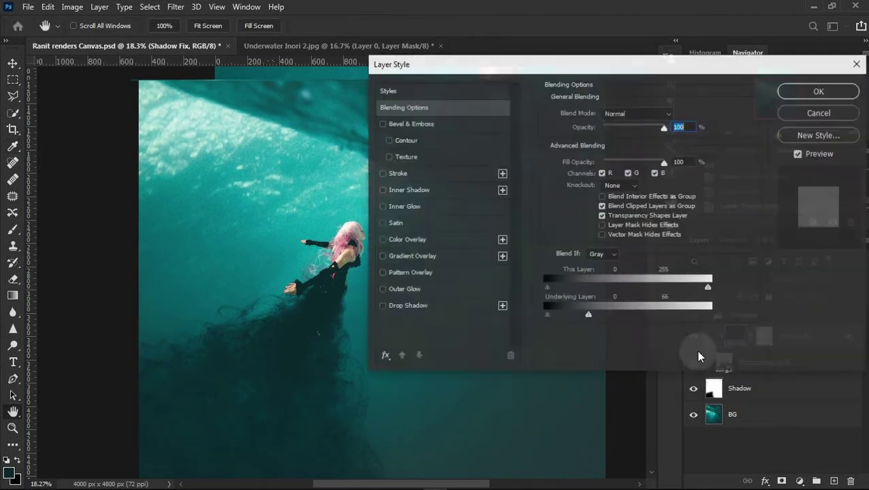
pyautogui.moveTo(615, 68); pyautogui.dragTo(667, 68)
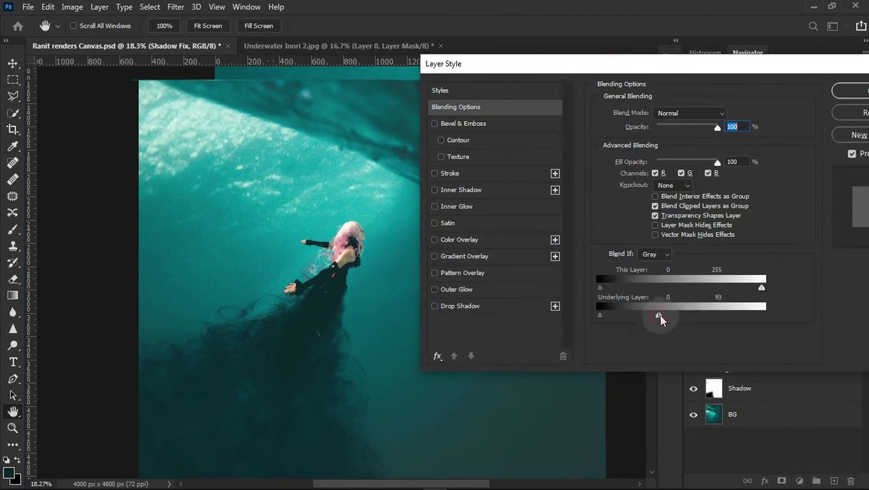
pyautogui.moveTo(658, 315)
pyautogui.mouseDown()
pyautogui.moveTo(791, 309)
pyautogui.moveTo(625, 315)
pyautogui.mouseUp()
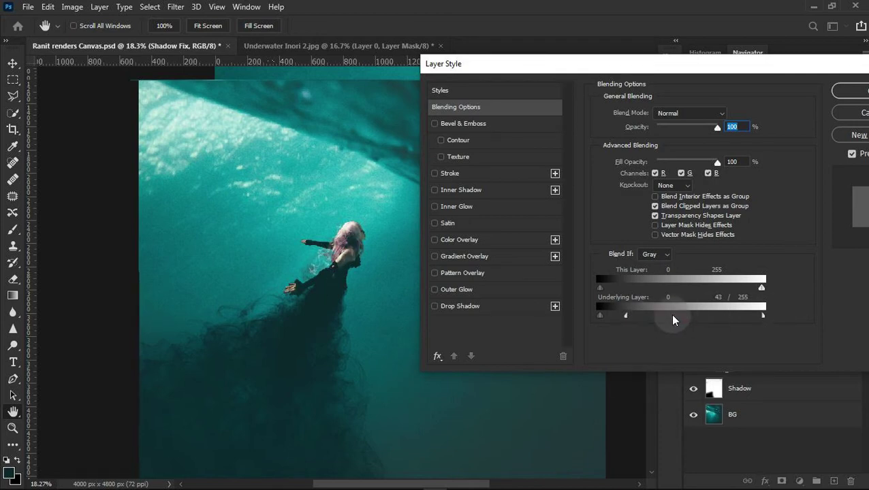
pyautogui.moveTo(740, 315); pyautogui.dragTo(785, 316)
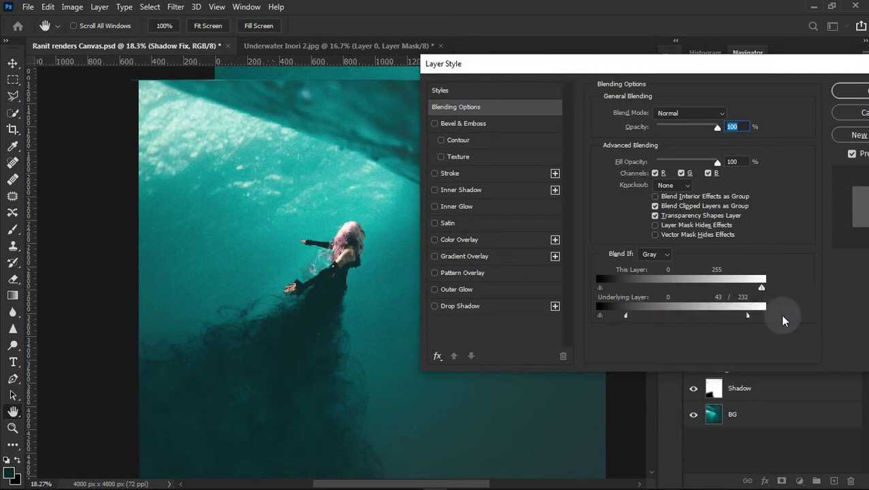
pyautogui.moveTo(626, 316)
pyautogui.mouseDown()
pyautogui.moveTo(567, 319)
pyautogui.moveTo(695, 318)
pyautogui.moveTo(578, 319)
pyautogui.mouseUp()
pyautogui.press('Return')
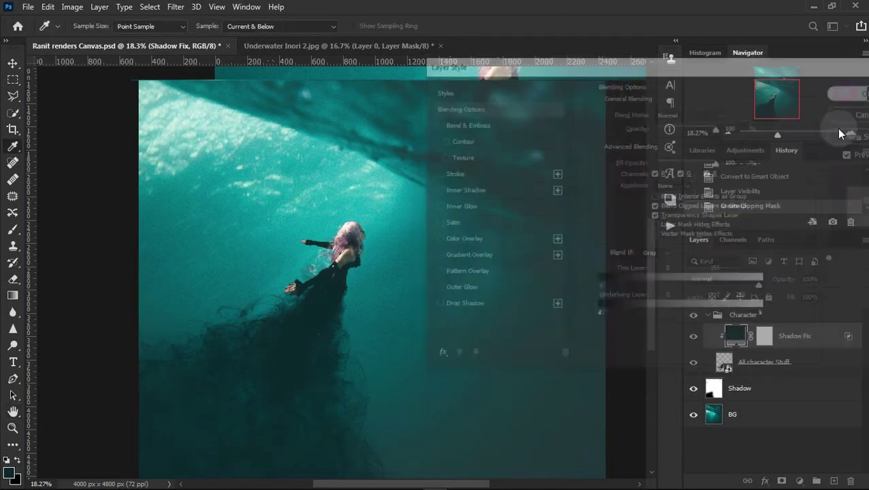
# Pull Shadow Fix's underlying white slider down to about 62 so only the darkest tones darken.
pyautogui.hotkey('ctrl', '+')
pyautogui.hotkey('ctrl', '+')
pyautogui.hotkey('ctrl', '+')
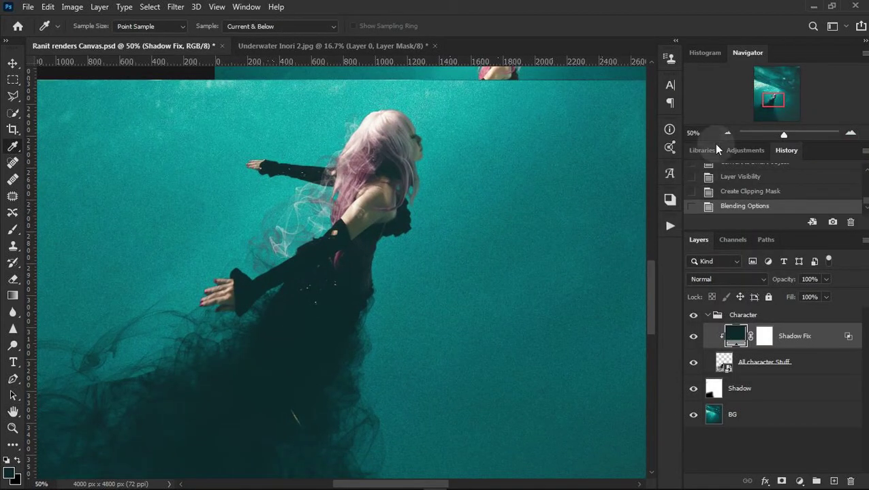
pyautogui.click(724, 139)
pyautogui.tripleClick(724, 138)
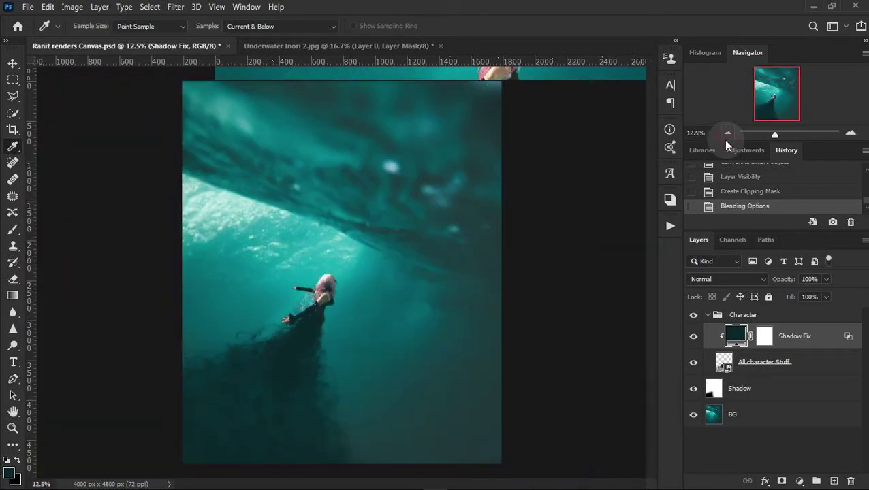
pyautogui.click(851, 134)
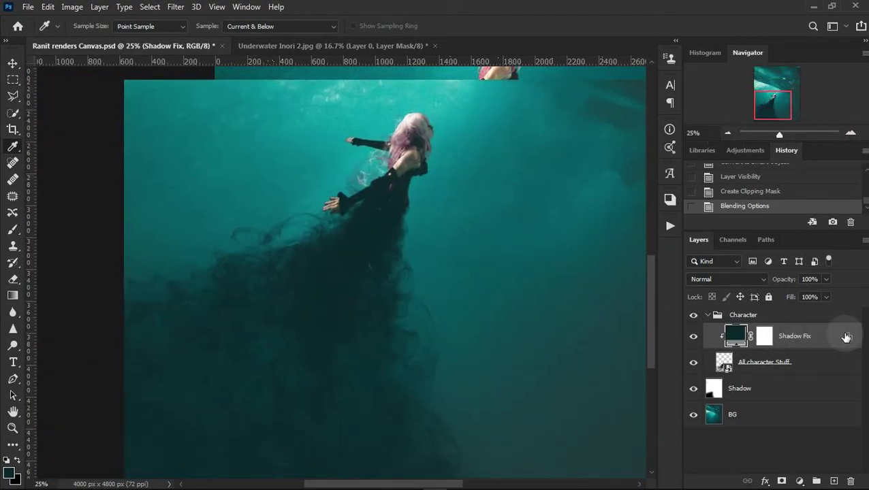
pyautogui.doubleClick(846, 348)
pyautogui.moveTo(708, 317)
pyautogui.mouseDown()
pyautogui.moveTo(565, 322)
pyautogui.moveTo(591, 325)
pyautogui.mouseUp()
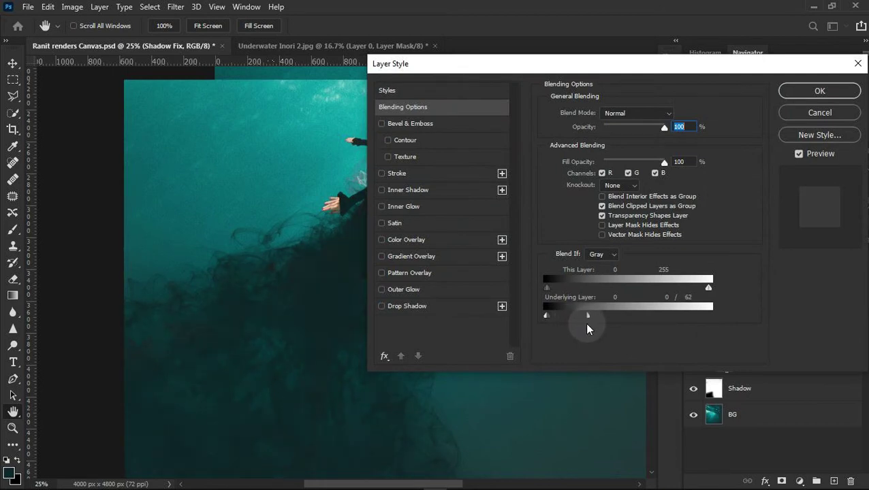
pyautogui.click(820, 91)
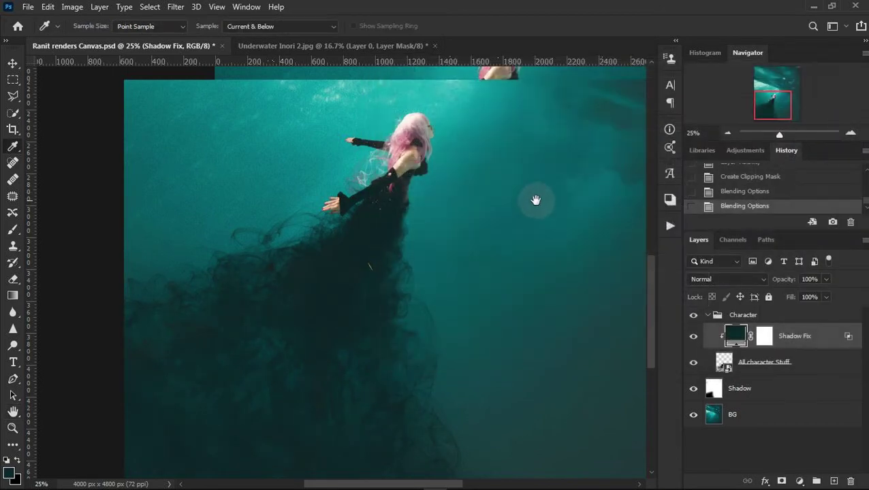
# Hide Shadow Fix to compare, then select the All character Stuff layer.
pyautogui.click(727, 133)
pyautogui.click(850, 133)
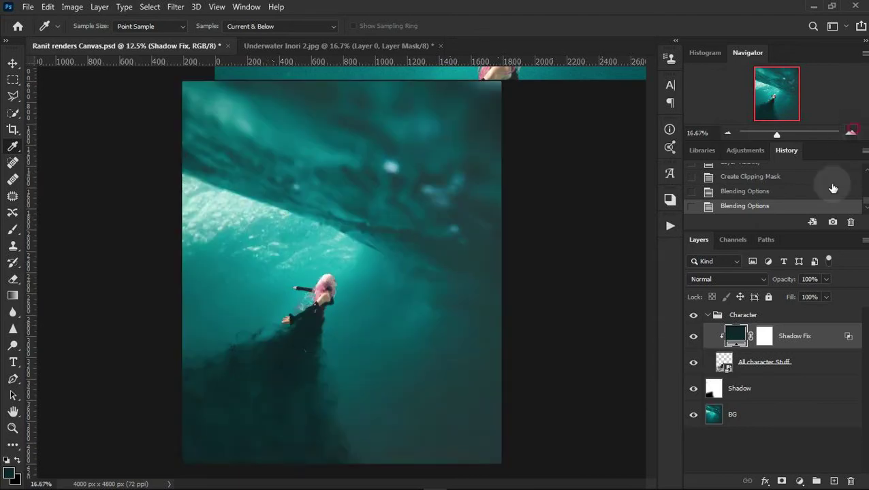
pyautogui.click(694, 336)
pyautogui.click(810, 364)
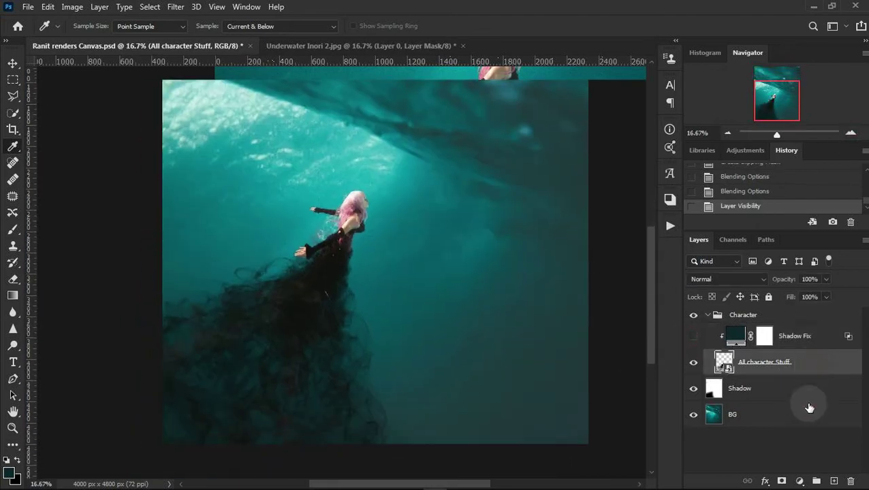
pyautogui.click(797, 482)
# Add Curves 1 to the character, raising black output to 20 and adding an upper-midtone point.
pyautogui.click(792, 320)
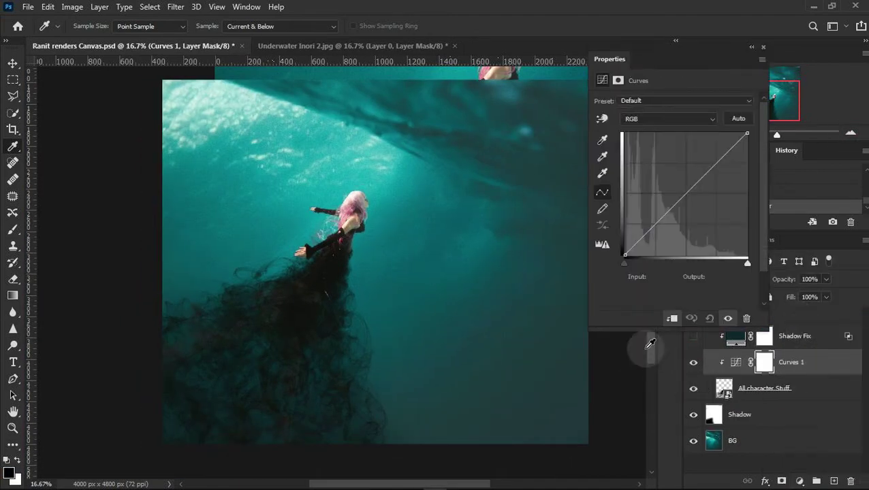
pyautogui.moveTo(626, 255); pyautogui.dragTo(624, 248)
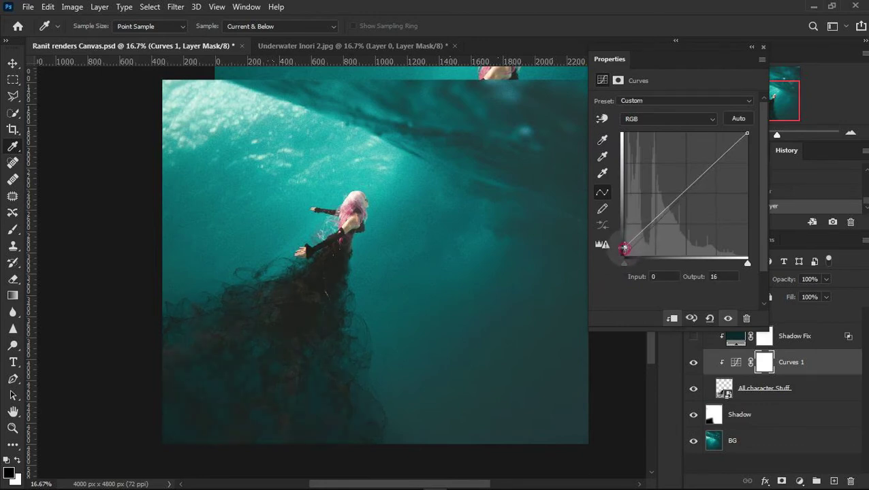
pyautogui.moveTo(632, 234); pyautogui.dragTo(637, 236)
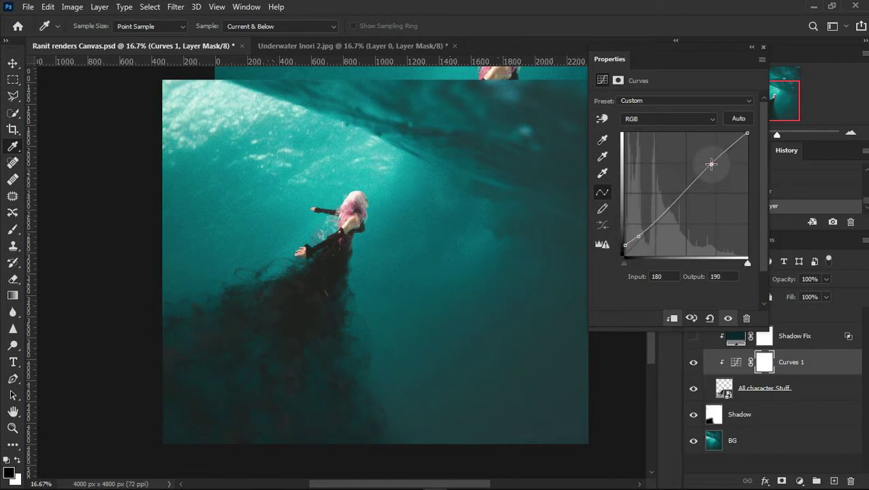
pyautogui.click(762, 47)
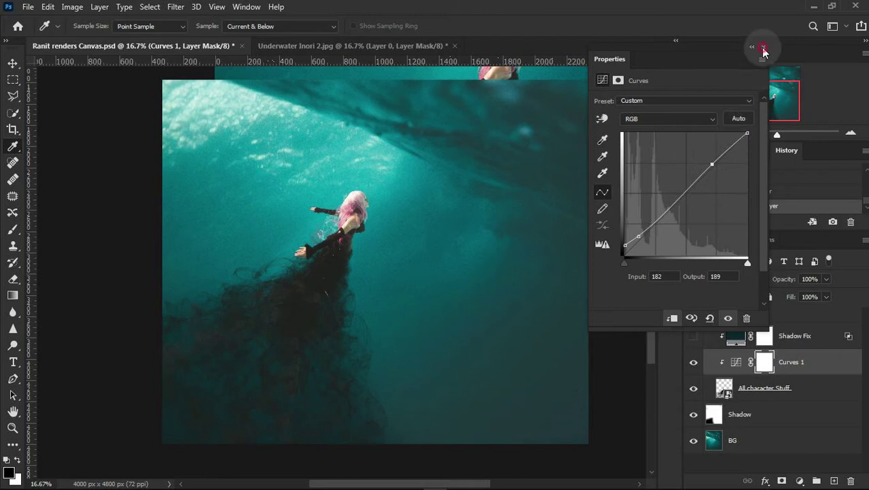
pyautogui.click(850, 132)
pyautogui.moveTo(455, 307); pyautogui.dragTo(487, 215)
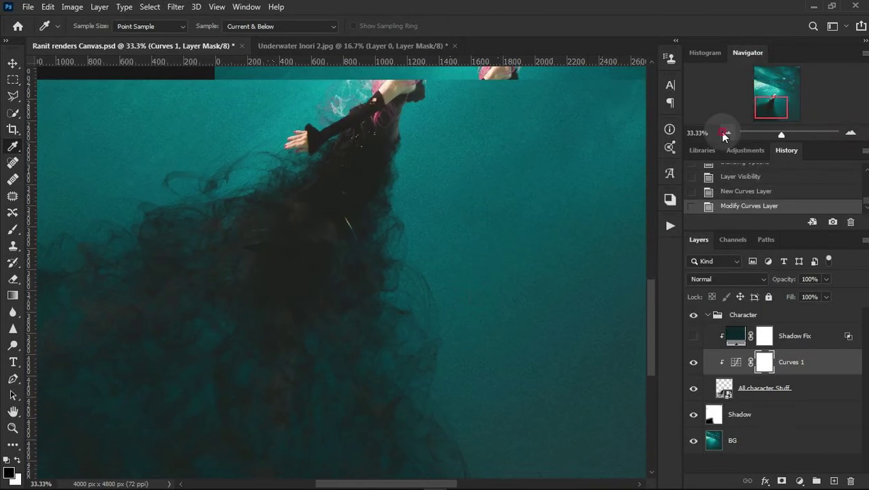
# Toggle the Shadow layer's visibility repeatedly to compare the composite with and without it.
pyautogui.click(727, 132)
pyautogui.click(809, 400)
pyautogui.click(693, 415)
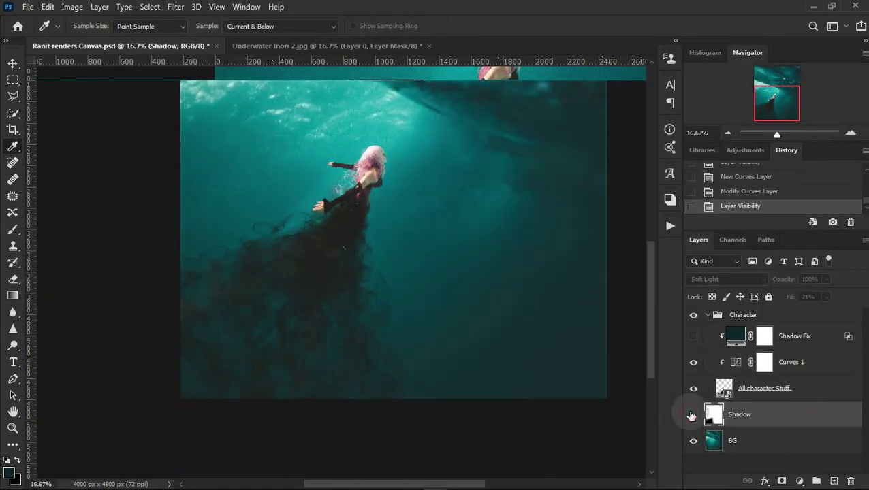
pyautogui.click(694, 415)
pyautogui.click(693, 416)
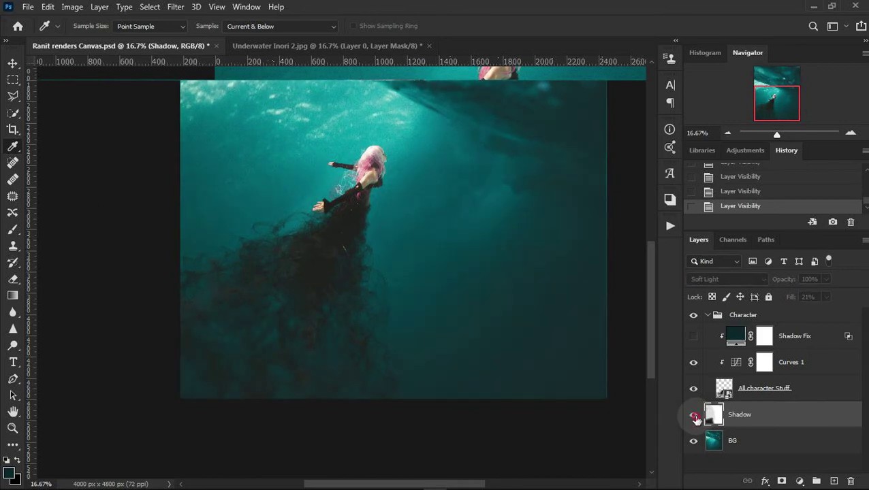
pyautogui.click(693, 416)
pyautogui.click(728, 132)
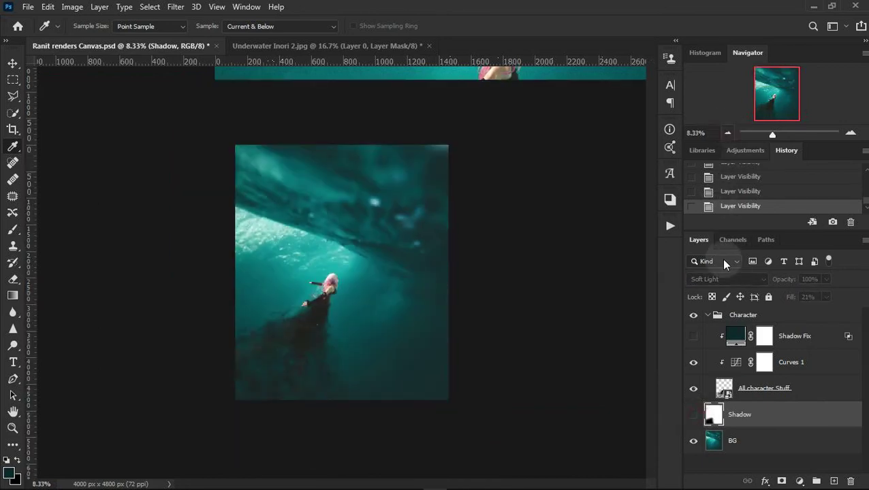
pyautogui.click(693, 417)
pyautogui.click(693, 417)
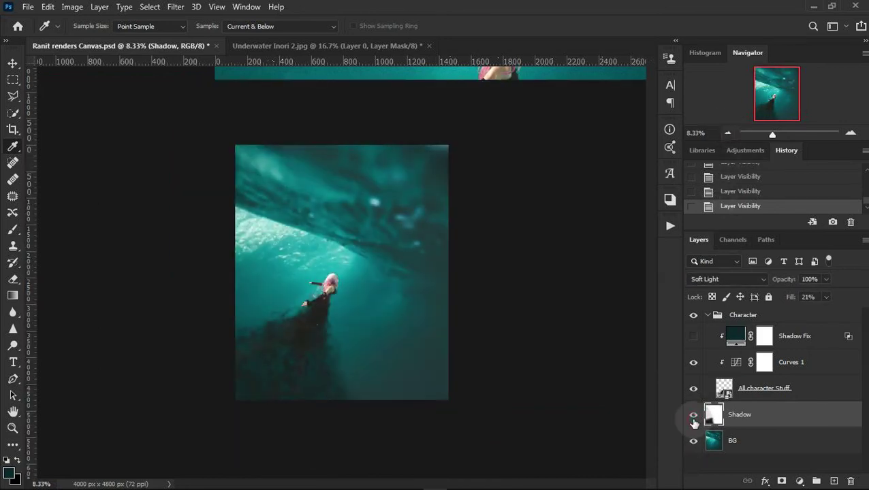
pyautogui.click(693, 417)
pyautogui.click(693, 417)
pyautogui.click(780, 420)
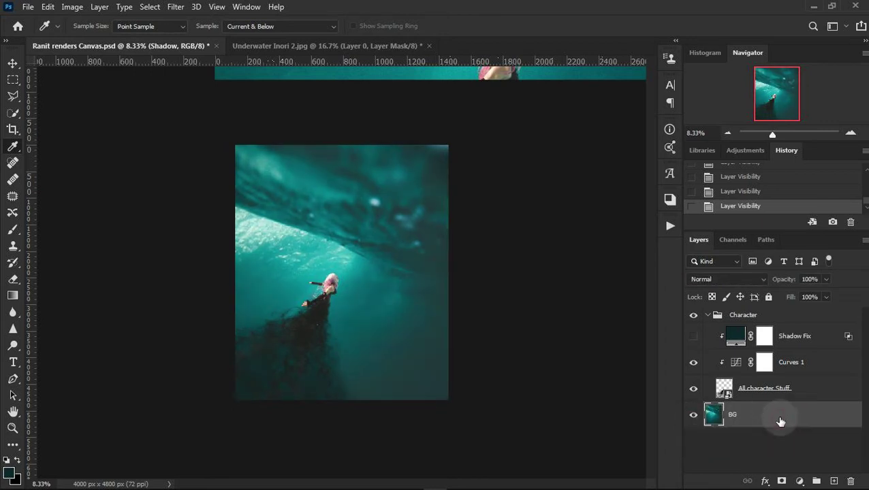
# Turn Shadow Fix back on and select the All character Stuff layer.
pyautogui.click(851, 133)
pyautogui.moveTo(462, 254); pyautogui.dragTo(493, 208)
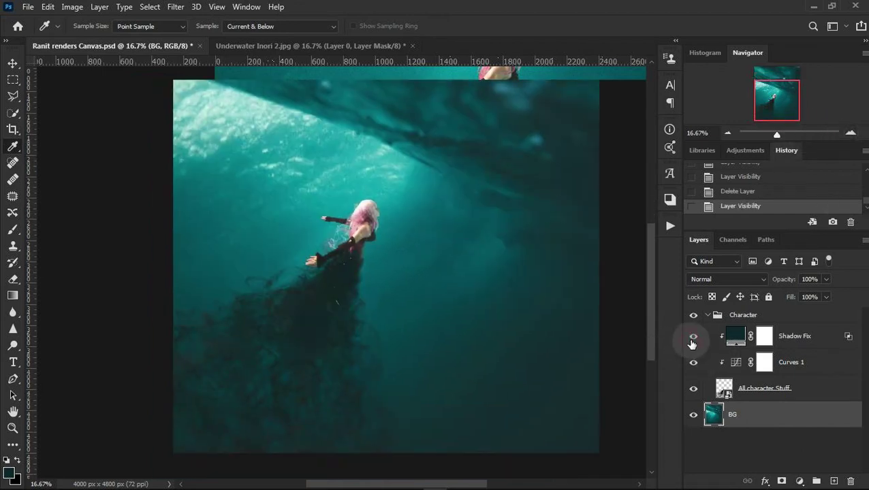
pyautogui.click(792, 336)
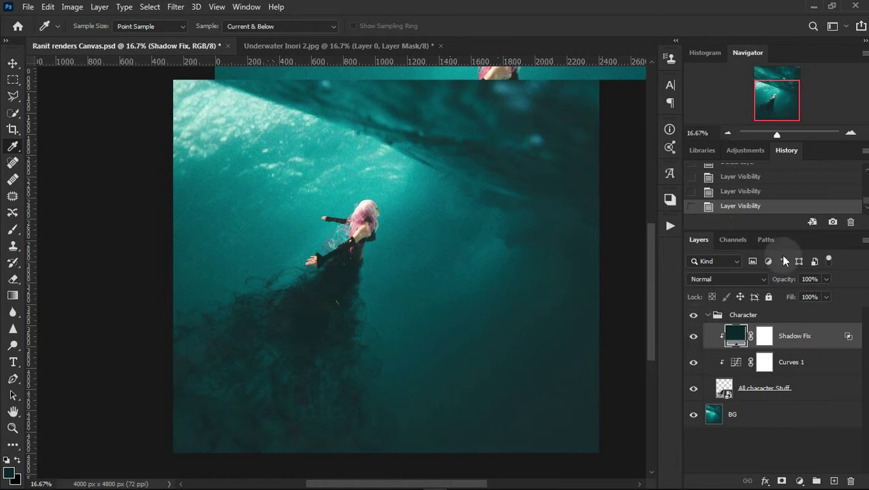
pyautogui.click(850, 132)
pyautogui.click(728, 133)
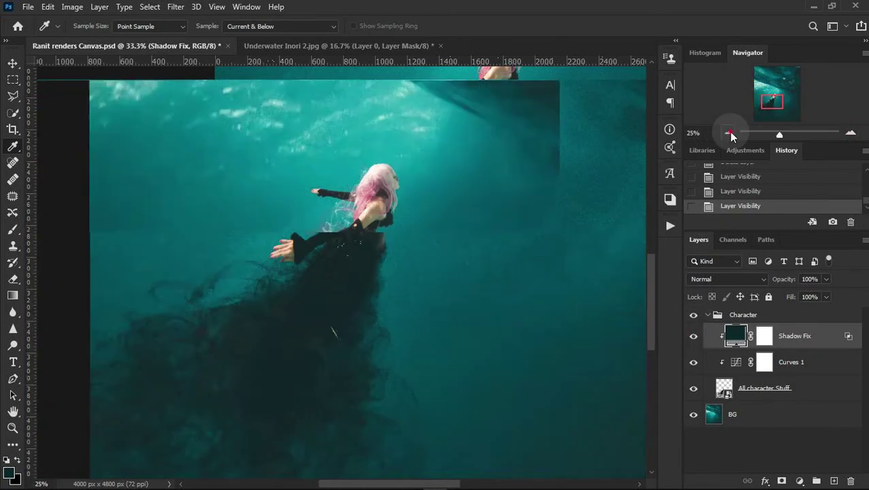
pyautogui.click(851, 133)
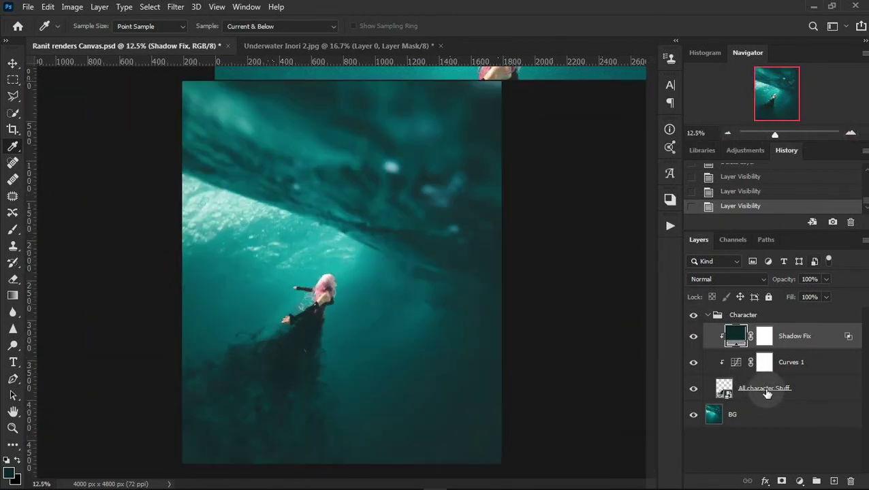
pyautogui.click(778, 393)
pyautogui.click(712, 390)
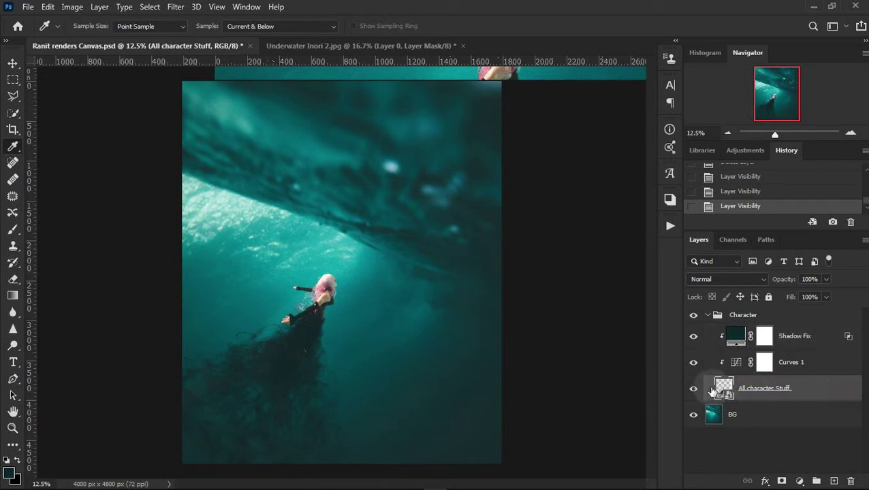
# Open the All character Stuff smart object contents and discard a new empty layer.
pyautogui.doubleClick(720, 390)
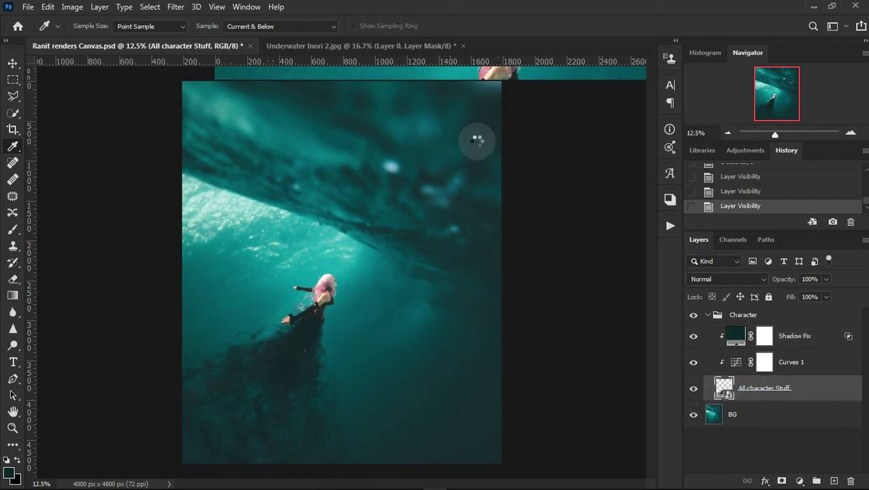
pyautogui.click(850, 133)
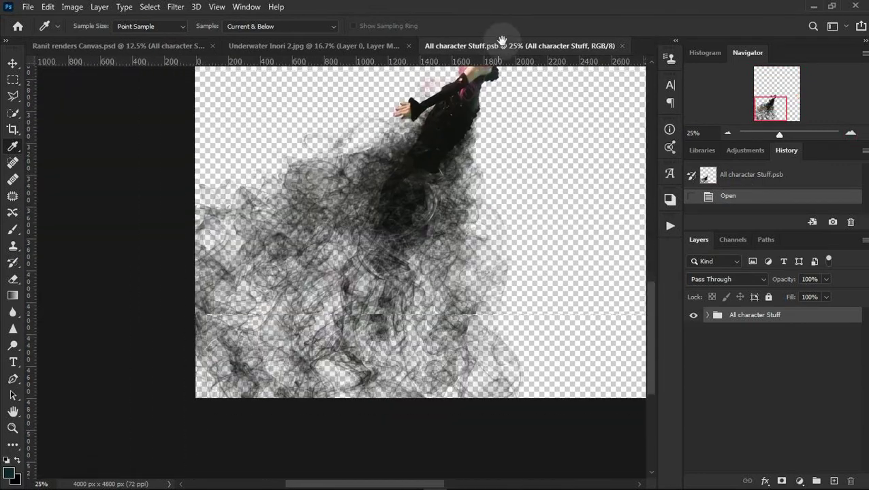
pyautogui.moveTo(846, 135); pyautogui.dragTo(775, 134)
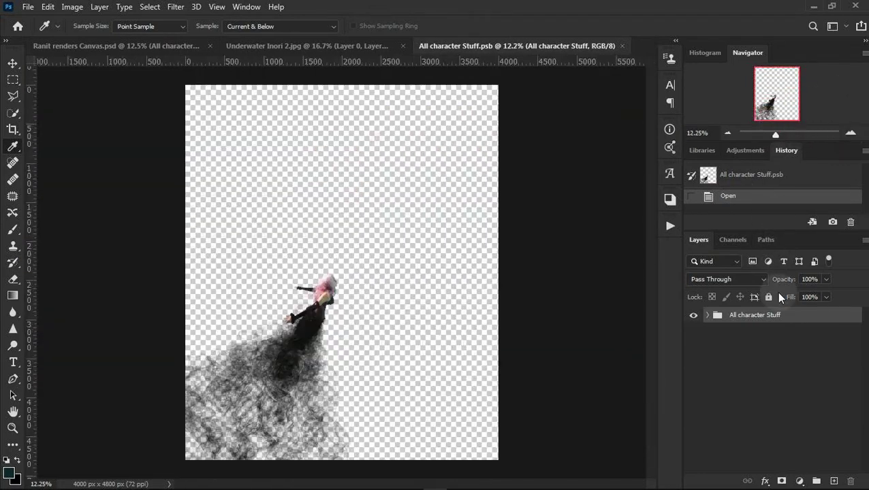
pyautogui.click(834, 480)
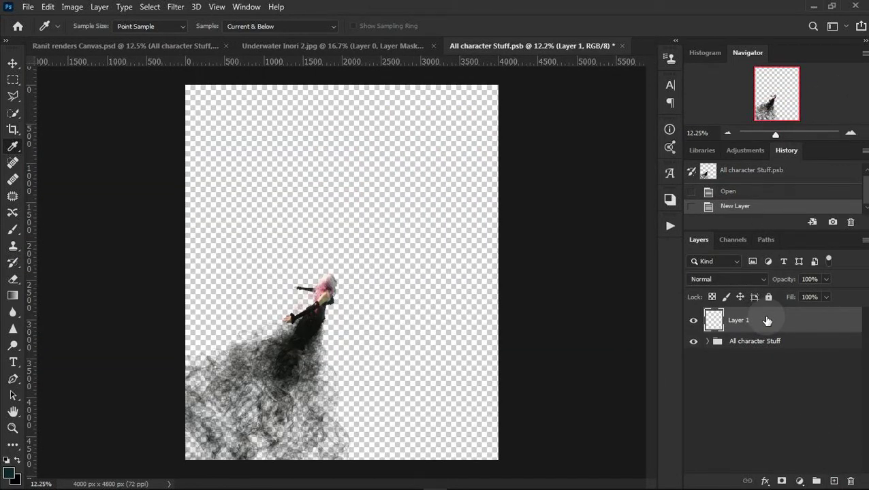
pyautogui.press('Delete')
# Add then delete a trial Exposure adjustment and return to Ranit renders Canvas.psd.
pyautogui.click(799, 481)
pyautogui.click(788, 328)
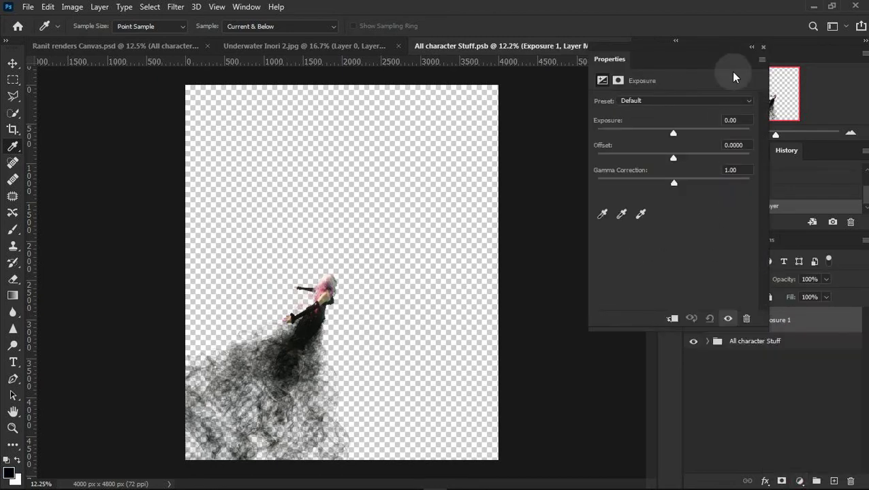
pyautogui.click(760, 46)
pyautogui.press('Delete')
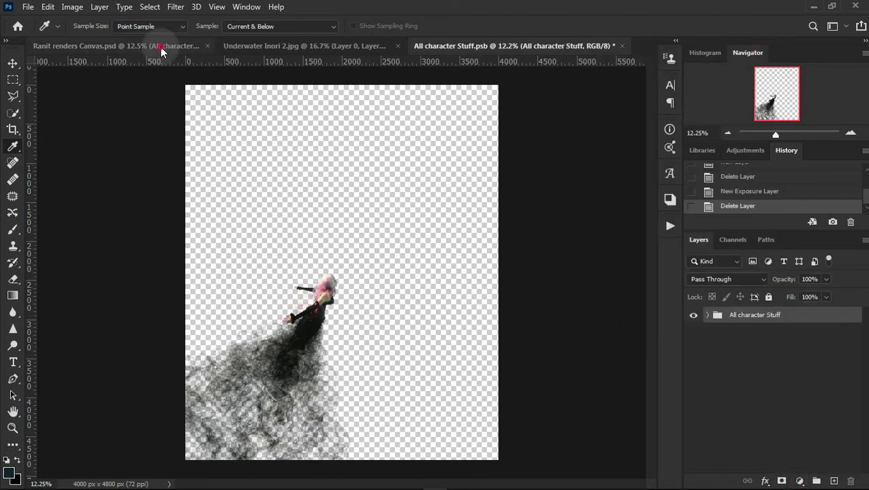
pyautogui.click(161, 48)
# Add a Curves 2 layer clipped to the character, hiding Shadow Fix and Curves 1.
pyautogui.click(800, 481)
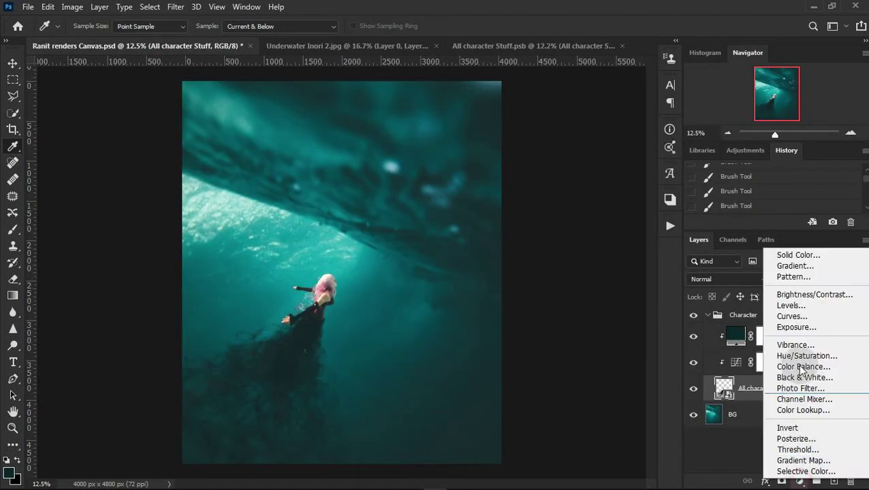
pyautogui.click(790, 316)
pyautogui.click(694, 336)
pyautogui.click(693, 362)
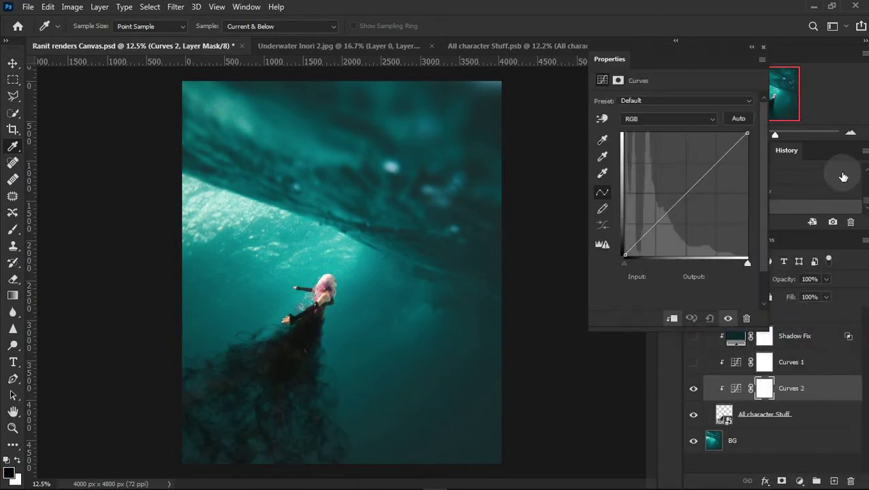
pyautogui.click(851, 132)
# Shape Curves 2 into a steep upward curve that brightens the character.
pyautogui.moveTo(322, 329); pyautogui.dragTo(431, 179)
pyautogui.moveTo(684, 195); pyautogui.dragTo(684, 149)
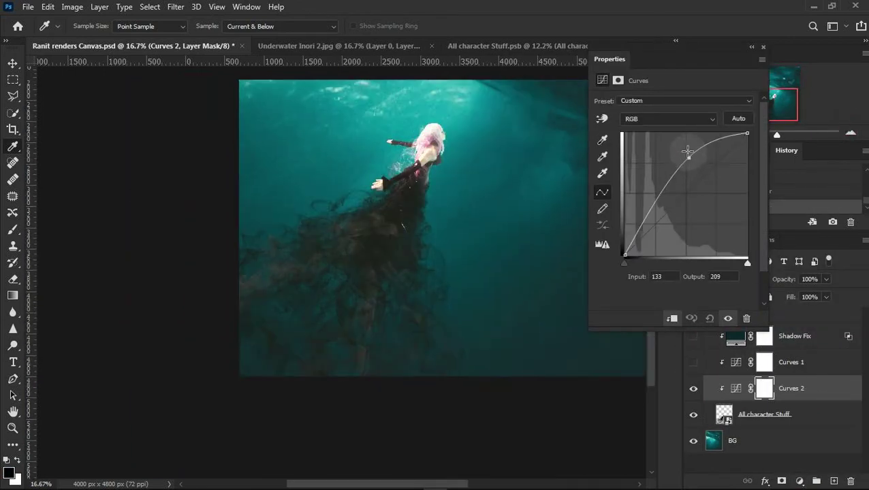
pyautogui.moveTo(651, 209); pyautogui.dragTo(658, 214)
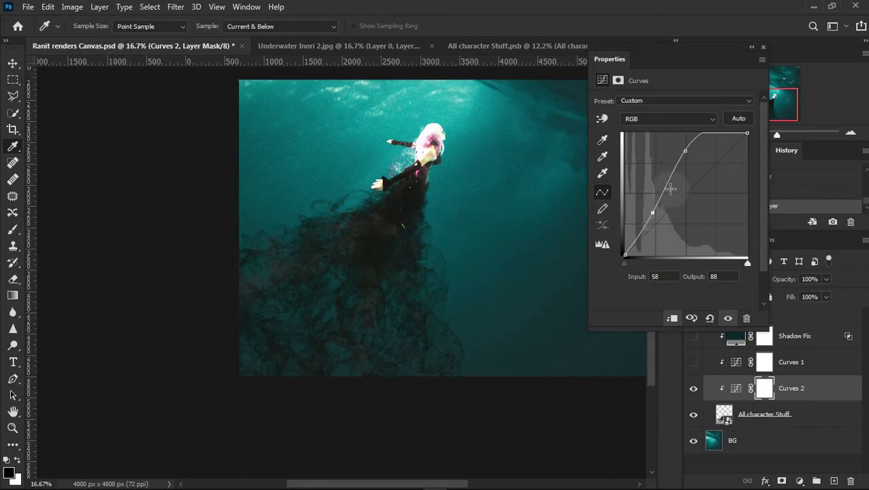
pyautogui.click(710, 318)
pyautogui.moveTo(689, 259); pyautogui.dragTo(664, 160)
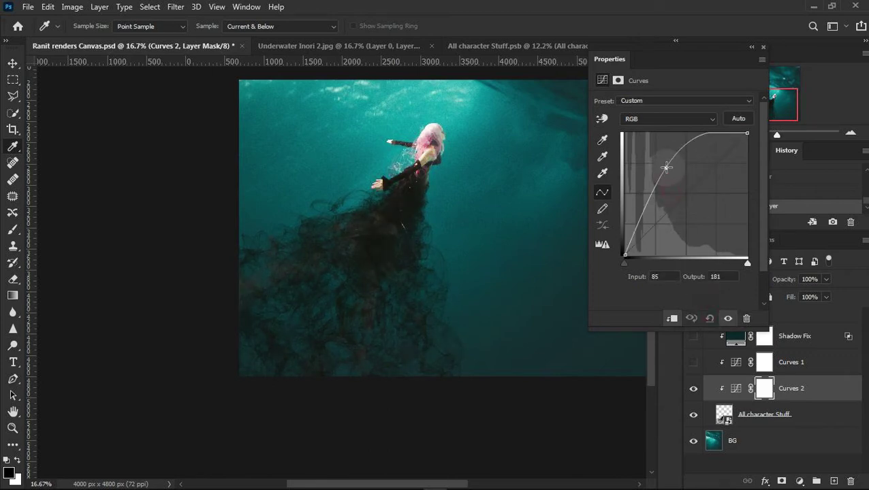
pyautogui.click(762, 47)
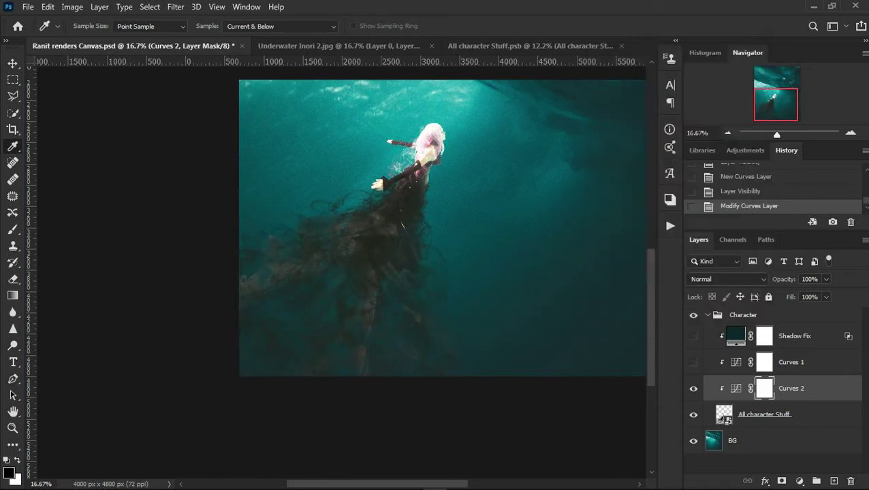
# Split Curves 2's Underlying Layer black Blend If slider to 0/86 and apply it.
pyautogui.doubleClick(824, 394)
pyautogui.moveTo(570, 64); pyautogui.dragTo(692, 75)
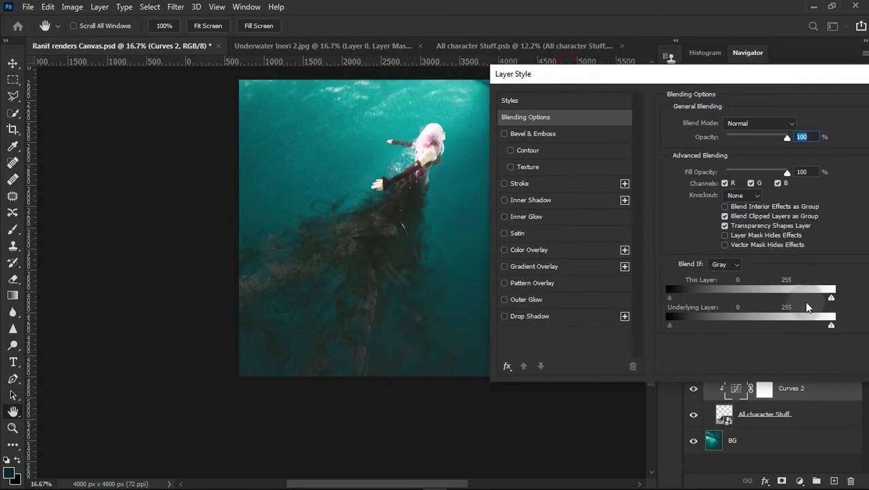
pyautogui.moveTo(670, 326); pyautogui.dragTo(760, 327)
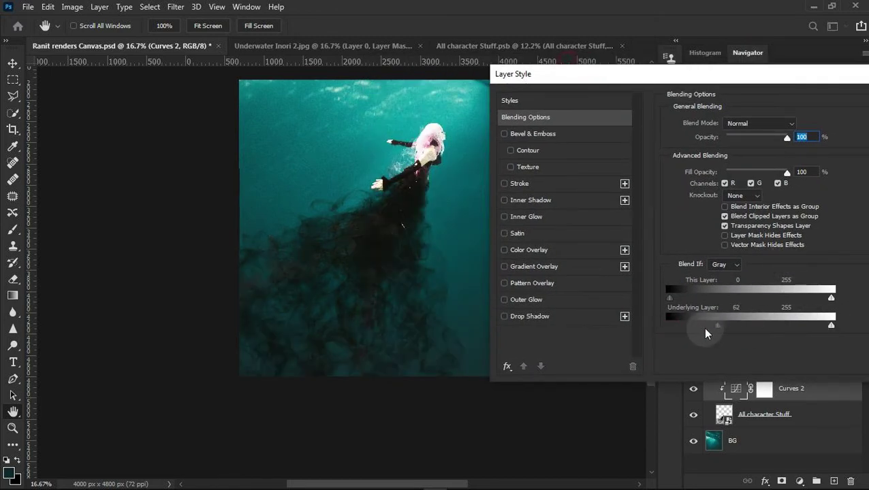
pyautogui.moveTo(684, 329); pyautogui.dragTo(753, 331)
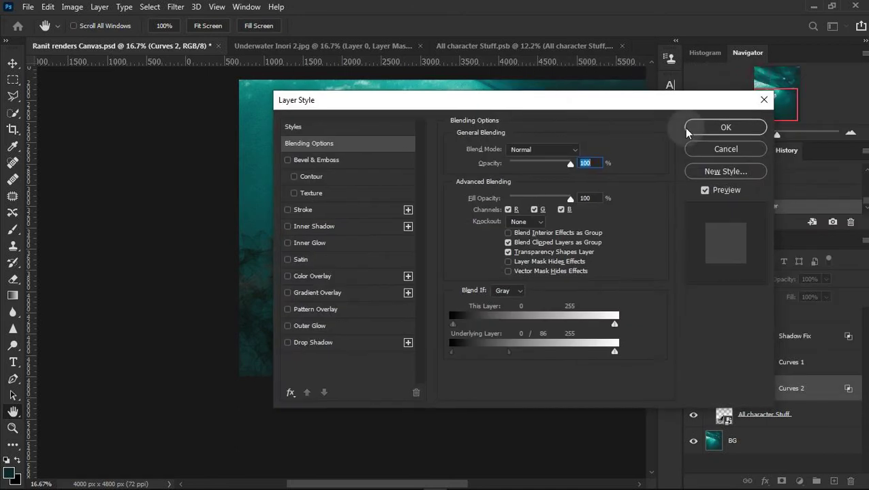
pyautogui.click(690, 124)
pyautogui.press('i')
pyautogui.click(764, 388)
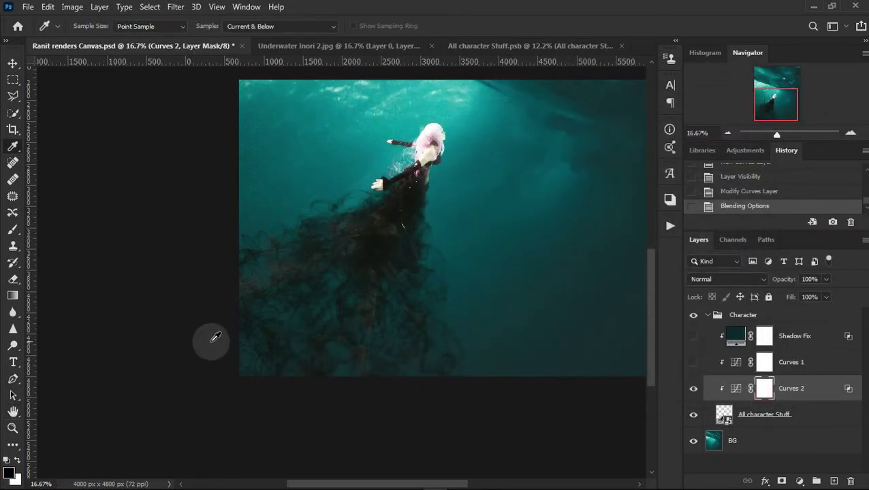
# Fill the Curves 2 mask with black, rename it 'Contrast', and rename Curves 1 'C_up'.
pyautogui.hotkey('alt', 'BackSpace')
pyautogui.doubleClick(794, 388)
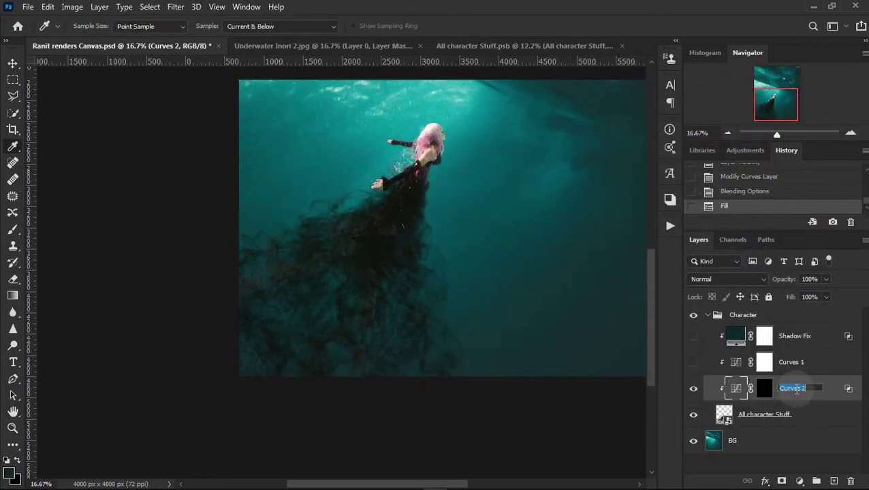
pyautogui.write('Contrast')
pyautogui.press('Return')
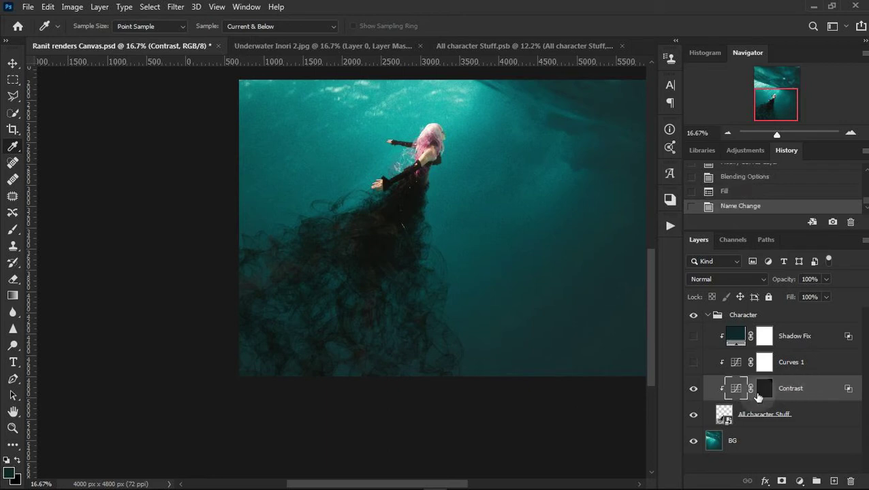
pyautogui.doubleClick(792, 363)
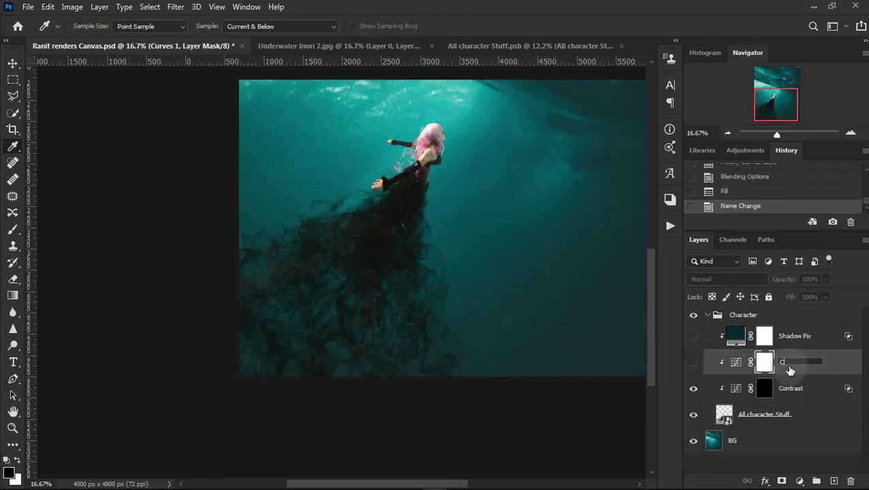
pyautogui.write('_up')
pyautogui.press('Return')
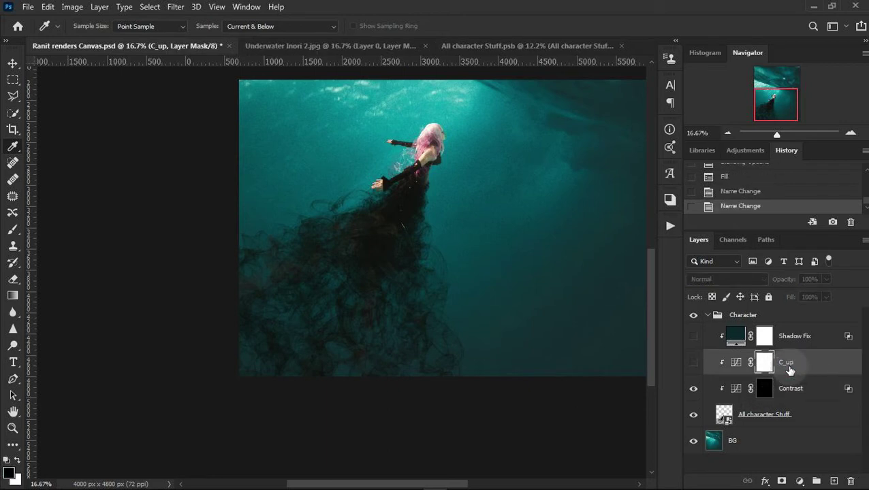
pyautogui.click(764, 389)
# Brush white onto the Contrast mask over the lower smoke trail, then show C_up again.
pyautogui.click(13, 228)
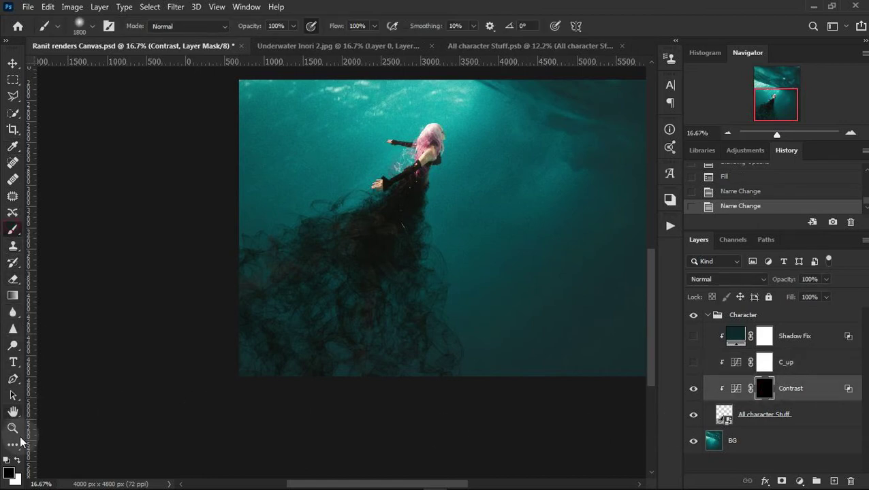
pyautogui.click(17, 461)
pyautogui.click(844, 135)
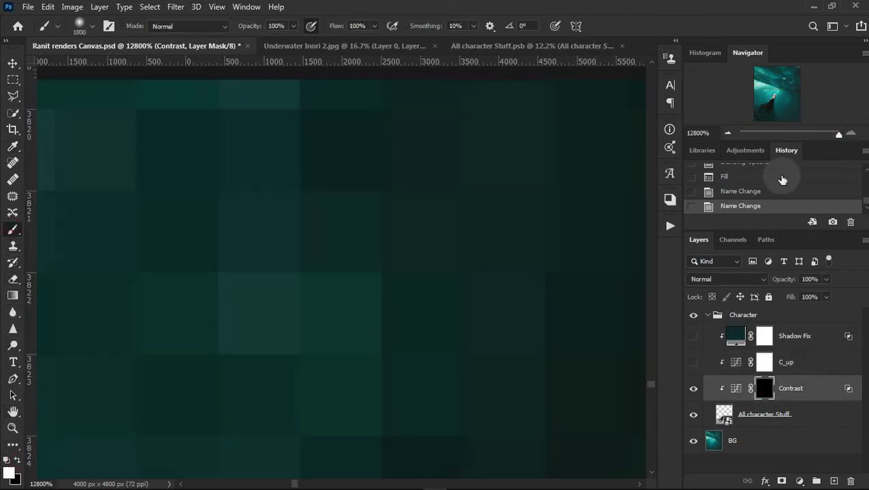
pyautogui.click(728, 135)
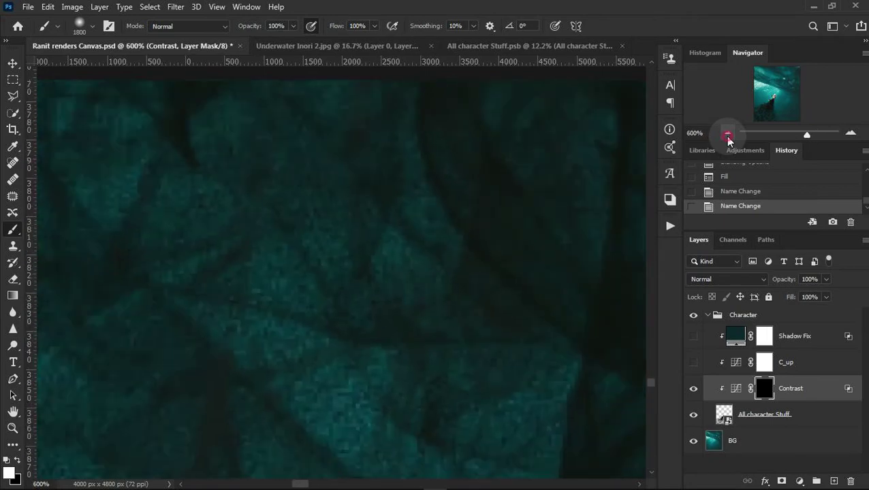
pyautogui.click(727, 135)
pyautogui.click(727, 135)
pyautogui.moveTo(424, 306); pyautogui.dragTo(453, 269)
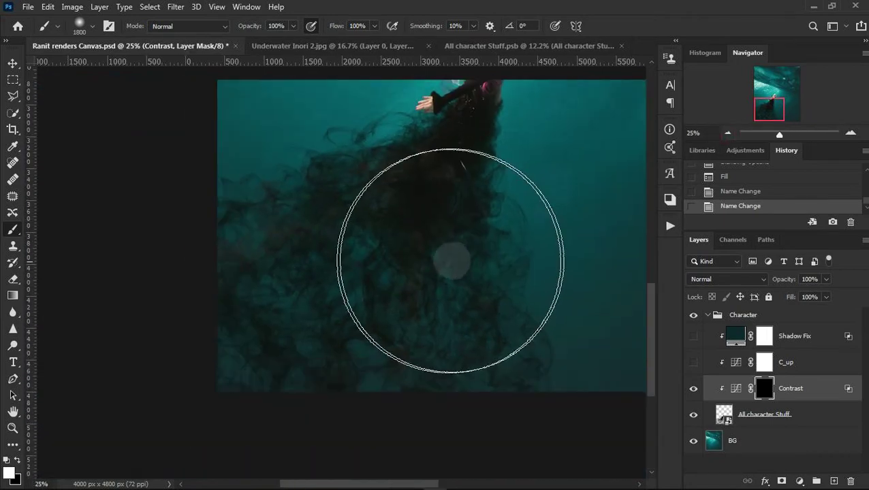
pyautogui.press('[')
pyautogui.press('[')
pyautogui.press('[')
pyautogui.press('[')
pyautogui.press('[')
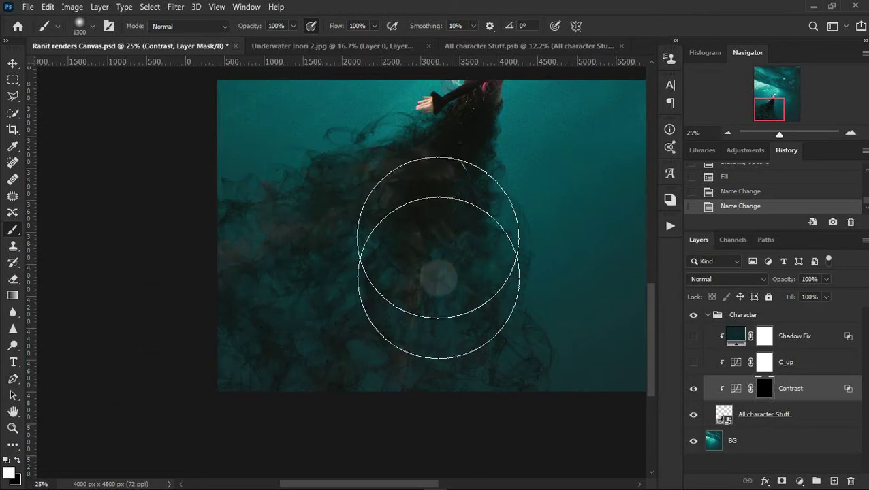
pyautogui.click(518, 400)
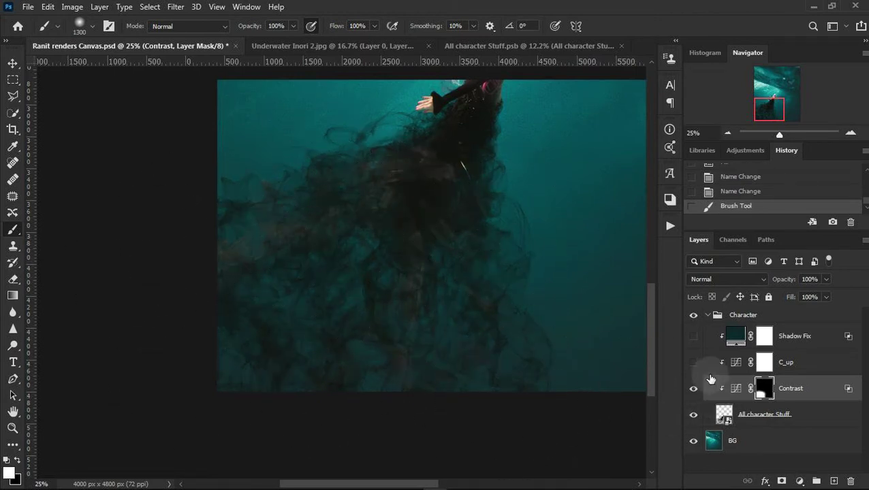
pyautogui.click(693, 362)
pyautogui.doubleClick(736, 362)
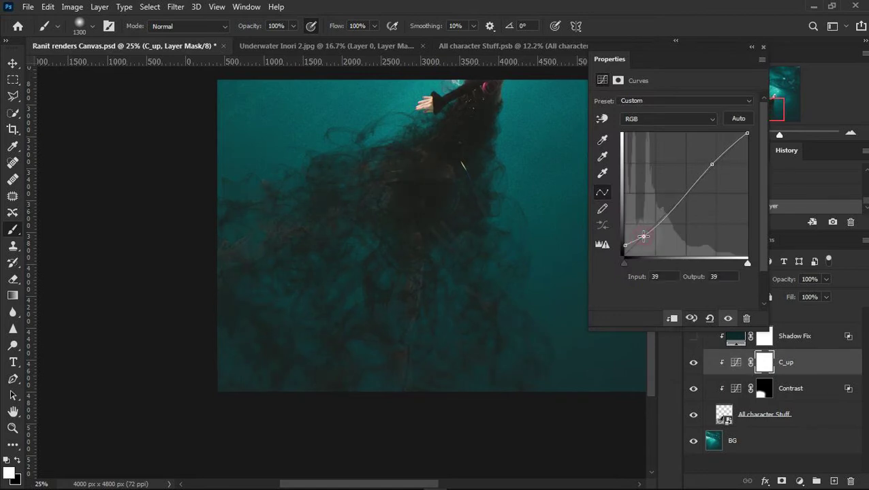
# Show Shadow Fix and nudge C_up's lower curve point to roughly input 45, output 46.
pyautogui.click(763, 47)
pyautogui.click(693, 336)
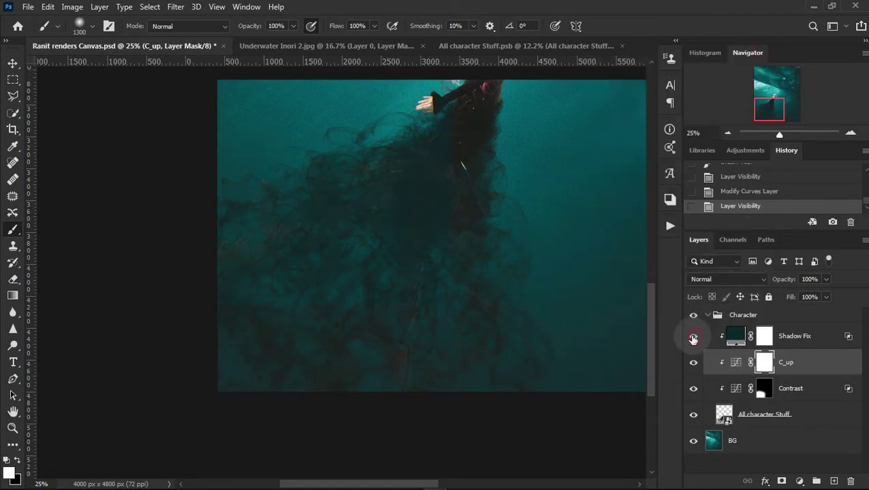
pyautogui.click(727, 133)
pyautogui.click(851, 133)
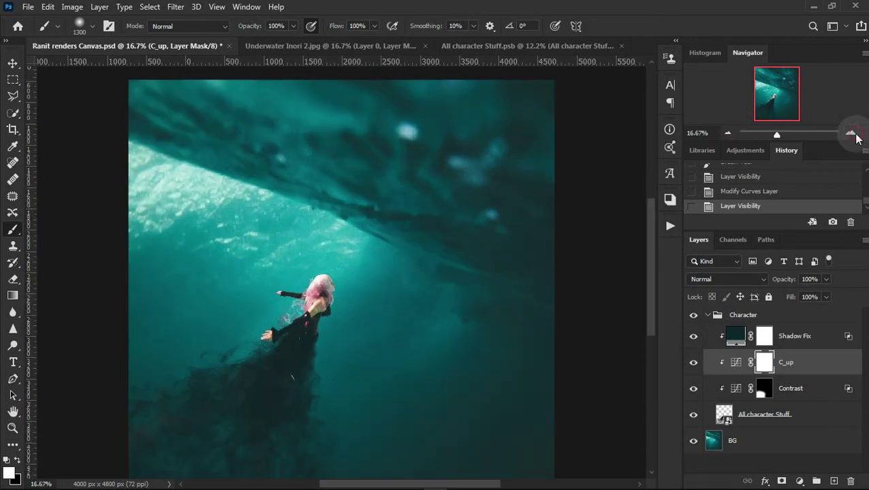
pyautogui.moveTo(440, 332)
pyautogui.mouseDown()
pyautogui.moveTo(619, 32)
pyautogui.moveTo(649, 138)
pyautogui.mouseUp()
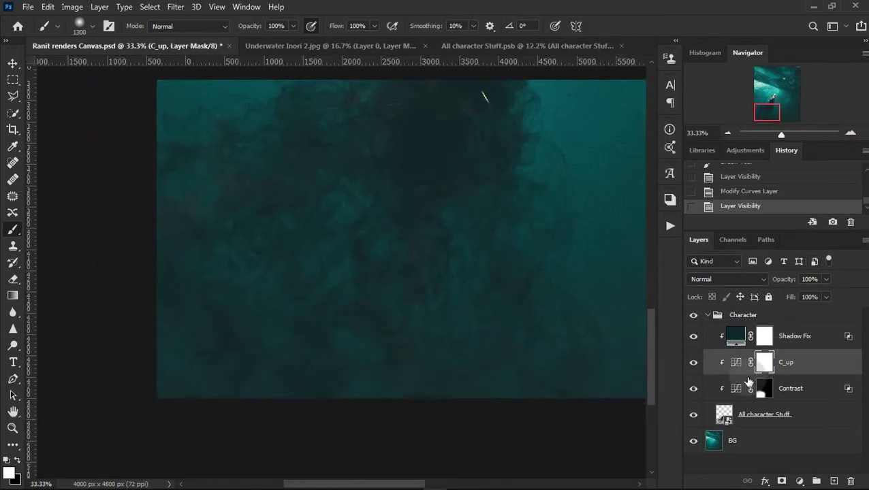
pyautogui.doubleClick(733, 361)
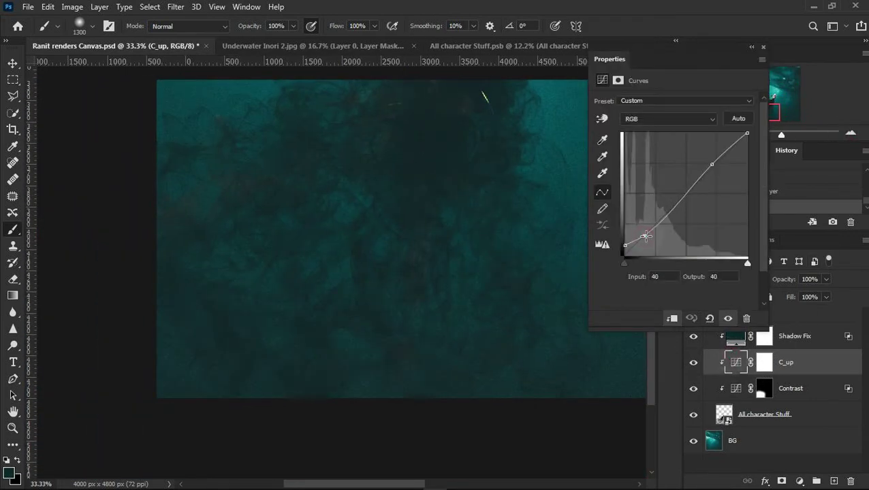
pyautogui.moveTo(645, 234); pyautogui.dragTo(647, 234)
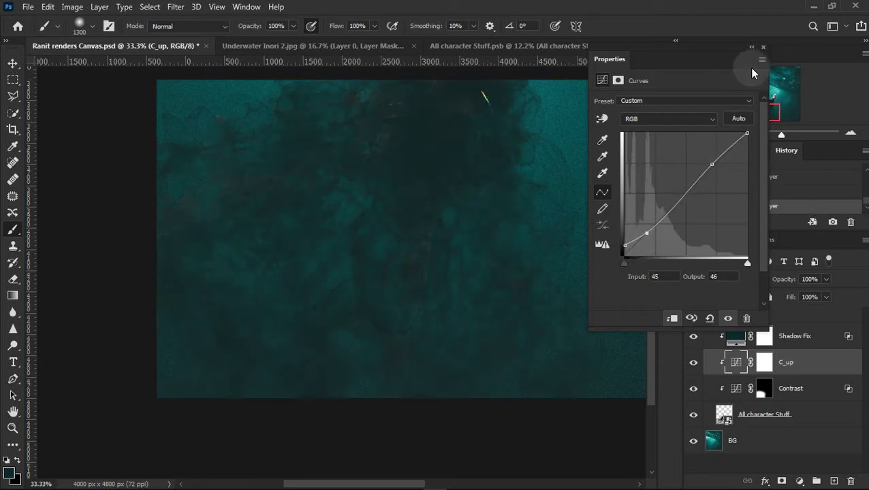
pyautogui.click(752, 47)
pyautogui.click(727, 133)
pyautogui.click(850, 133)
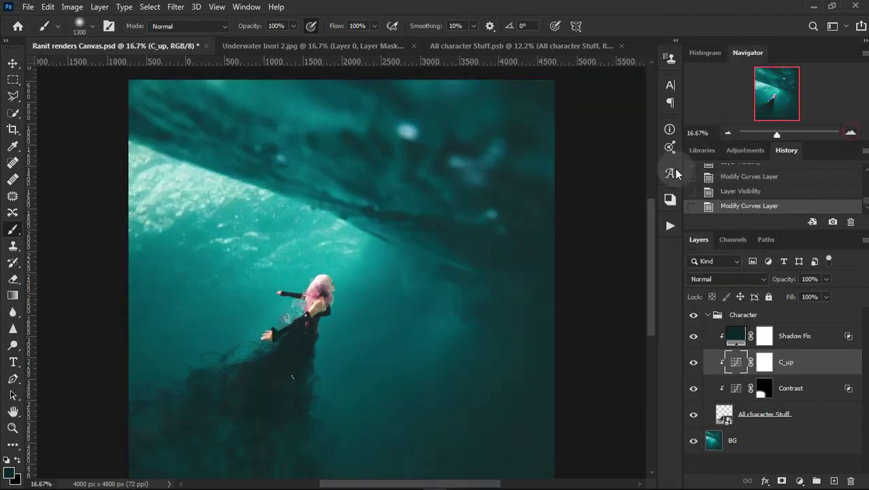
pyautogui.click(849, 133)
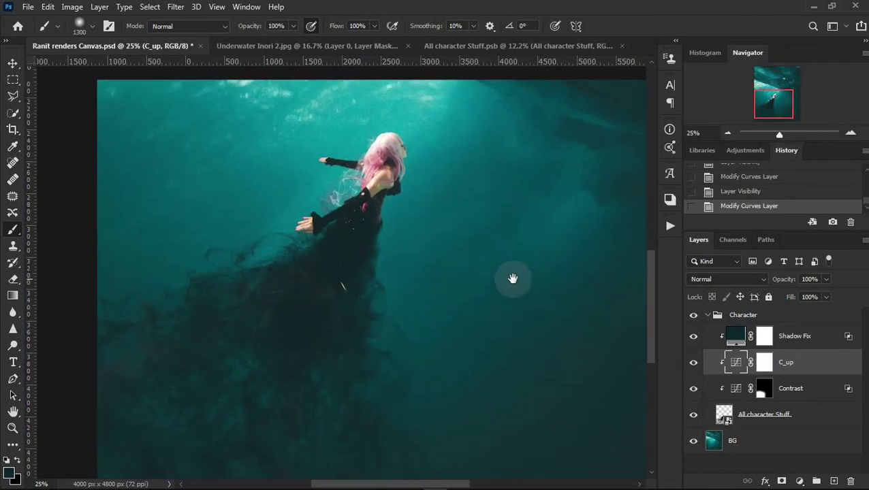
pyautogui.click(728, 132)
pyautogui.click(727, 133)
pyautogui.click(727, 133)
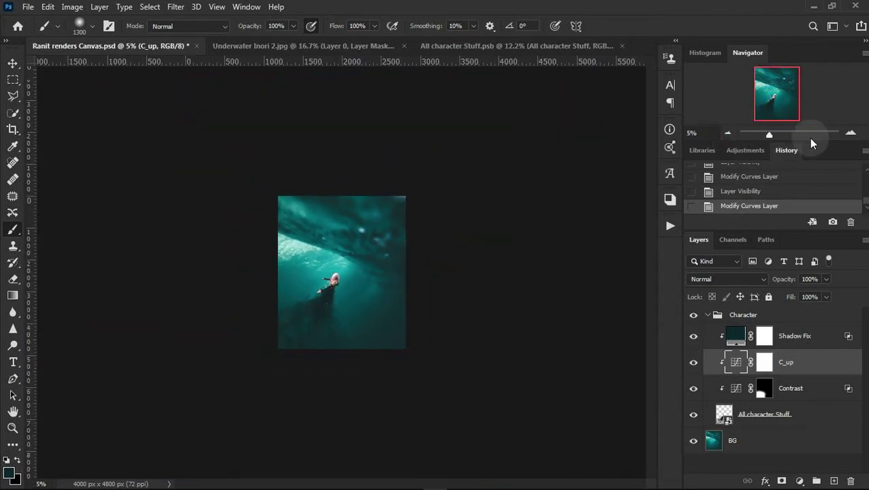
pyautogui.click(850, 133)
pyautogui.click(851, 133)
pyautogui.click(851, 132)
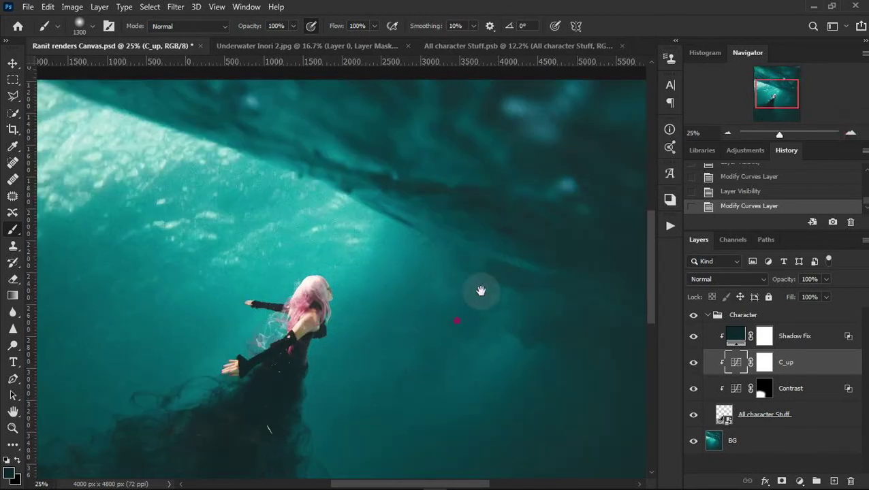
pyautogui.click(851, 133)
pyautogui.moveTo(543, 225); pyautogui.dragTo(559, 195)
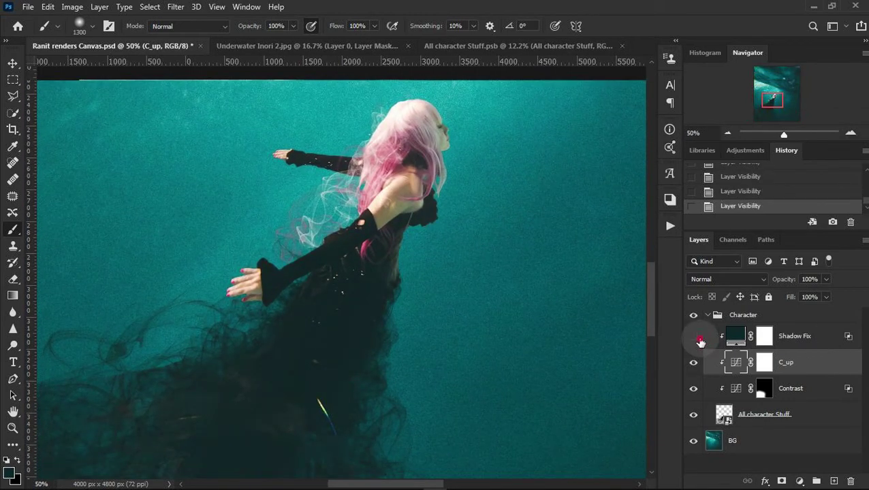
pyautogui.click(728, 133)
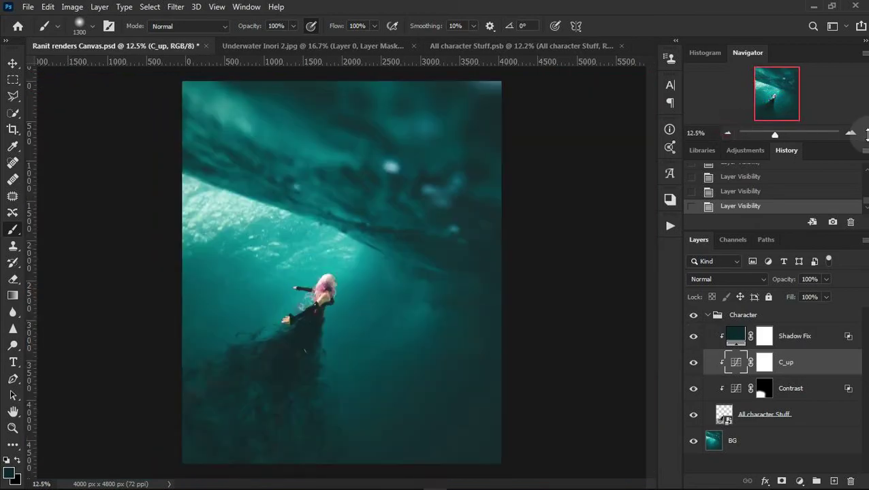
pyautogui.click(851, 133)
pyautogui.click(850, 133)
pyautogui.click(850, 133)
pyautogui.moveTo(542, 184); pyautogui.dragTo(572, 178)
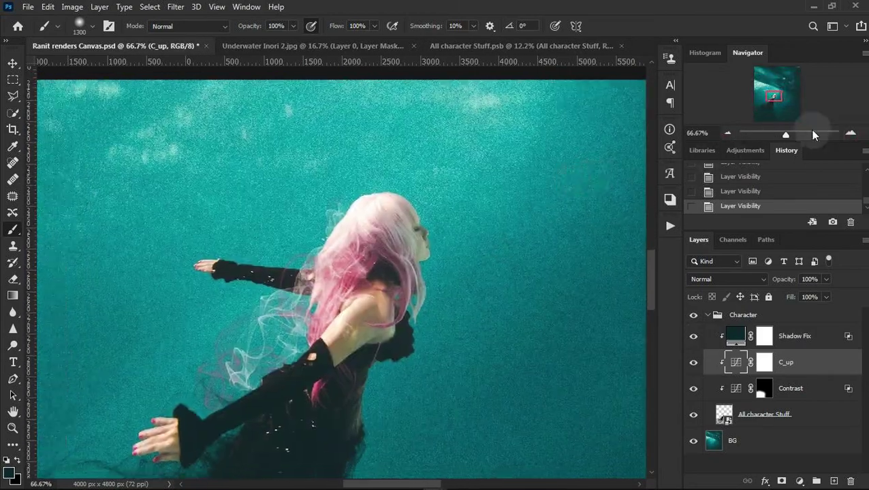
pyautogui.click(783, 388)
pyautogui.click(818, 424)
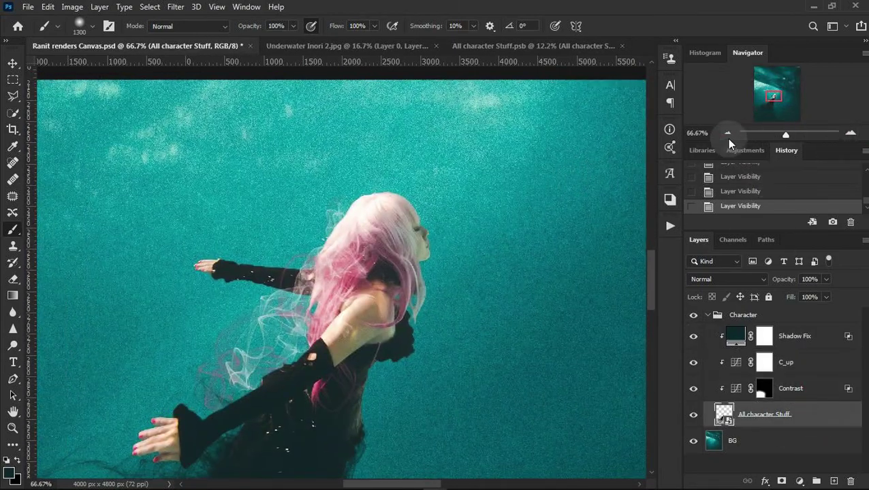
pyautogui.click(726, 133)
pyautogui.click(726, 133)
pyautogui.click(726, 133)
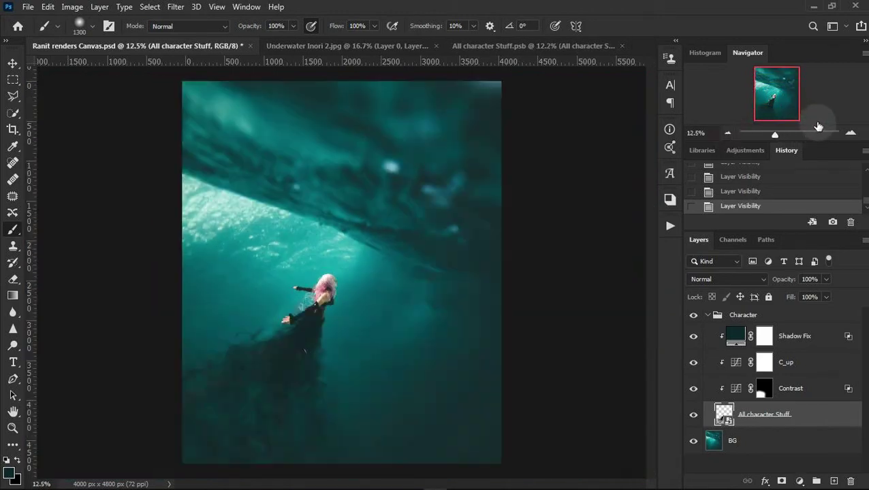
pyautogui.click(850, 133)
pyautogui.moveTo(437, 300); pyautogui.dragTo(607, 155)
pyautogui.click(727, 132)
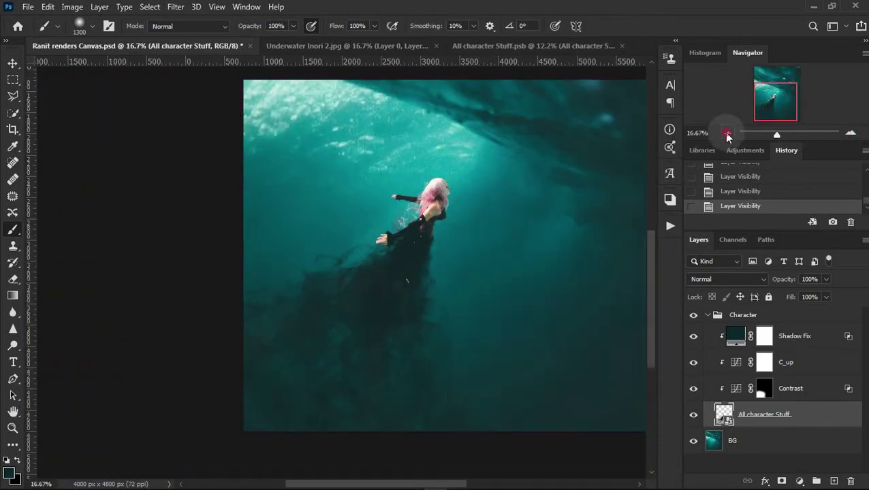
pyautogui.click(850, 133)
pyautogui.click(851, 133)
pyautogui.click(851, 133)
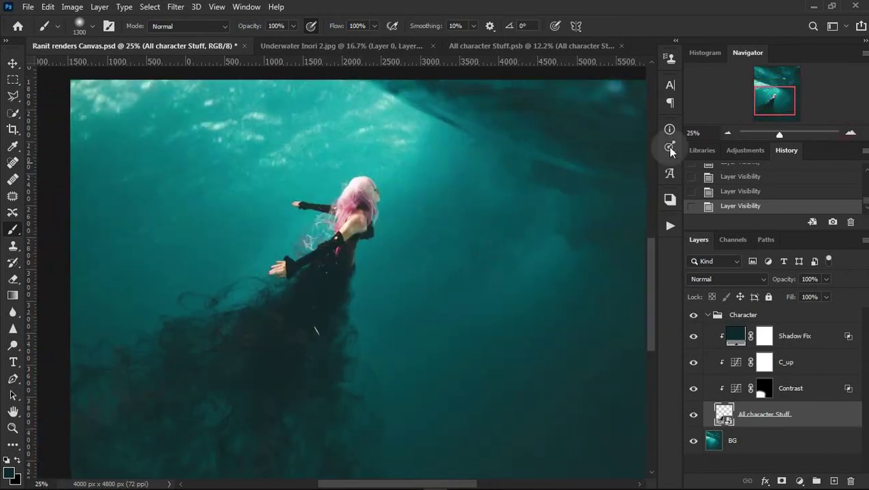
pyautogui.click(726, 133)
pyautogui.click(804, 444)
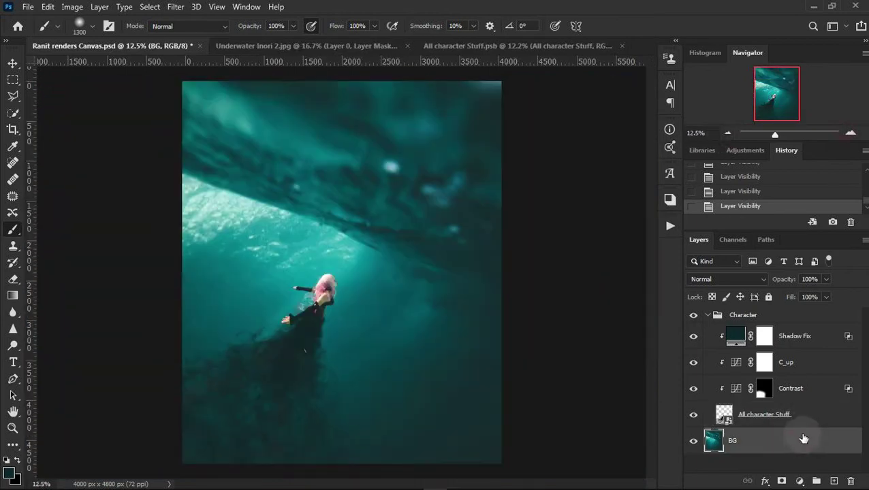
# Duplicate BG, move the copy to the top of the Character group, and clip it to the girl.
pyautogui.hotkey('ctrl', 'j')
pyautogui.moveTo(793, 443); pyautogui.dragTo(800, 331)
pyautogui.rightClick(801, 344)
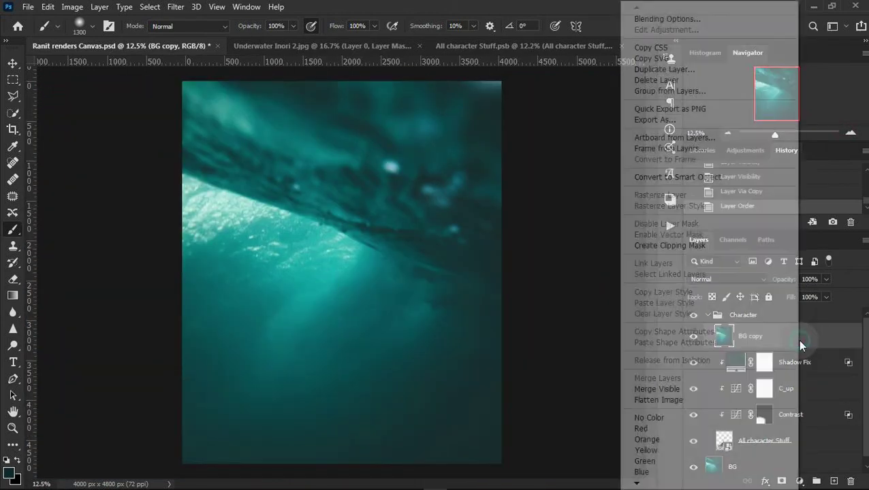
pyautogui.click(684, 246)
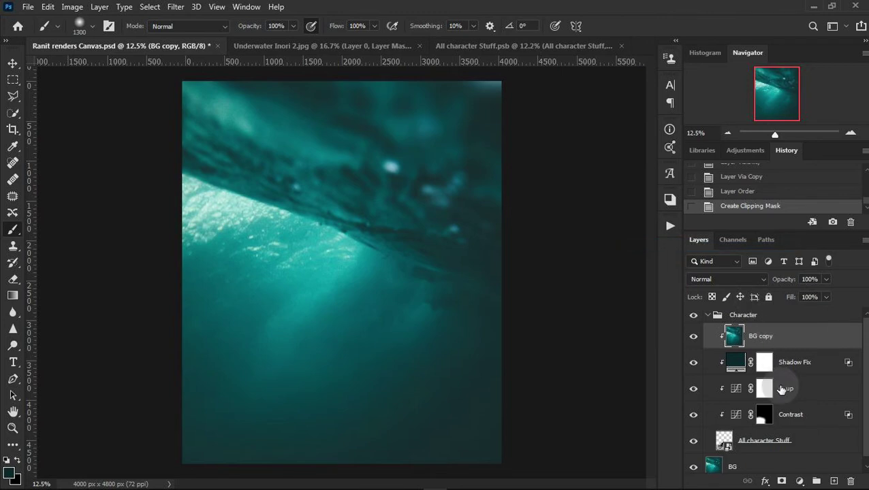
# Set up a light Gaussian Blur on BG copy and check the preview.
pyautogui.click(183, 8)
pyautogui.click(368, 198)
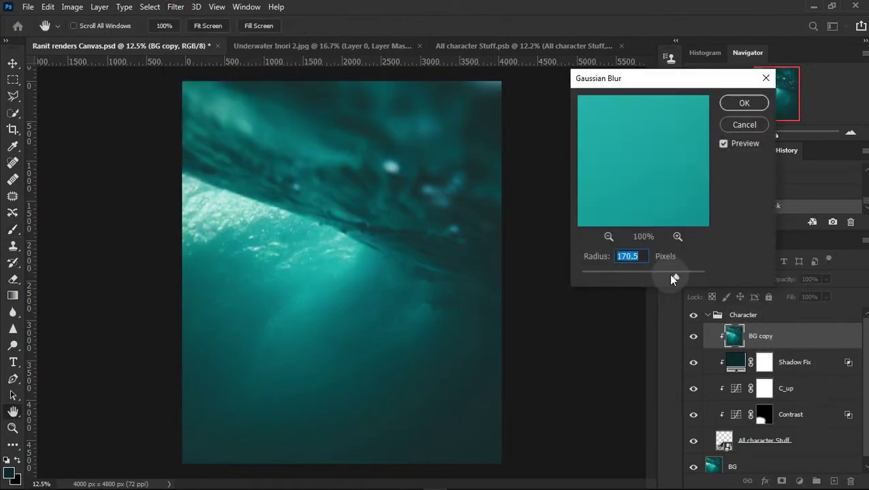
pyautogui.moveTo(671, 276)
pyautogui.mouseDown()
pyautogui.moveTo(609, 279)
pyautogui.moveTo(631, 276)
pyautogui.mouseUp()
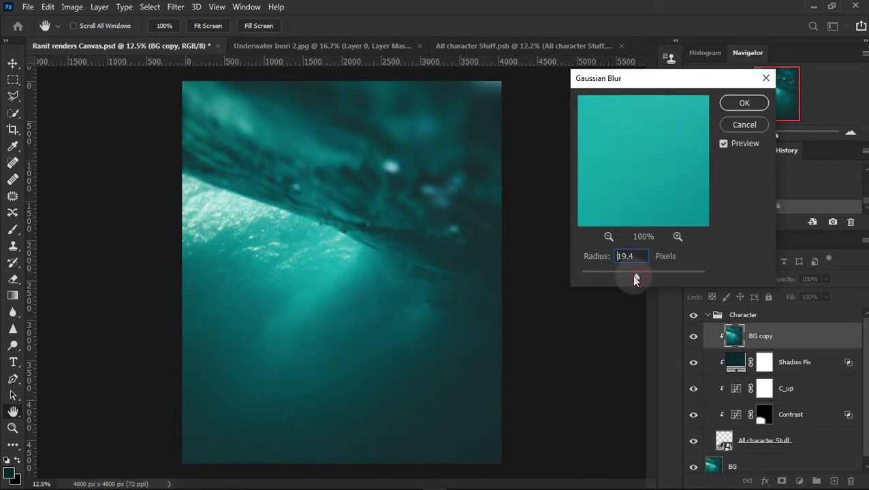
pyautogui.moveTo(632, 150); pyautogui.dragTo(670, 199)
# Confirm the blur and set BG copy to Lighten at 5% fill, toggling it to compare.
pyautogui.click(744, 103)
pyautogui.press('b')
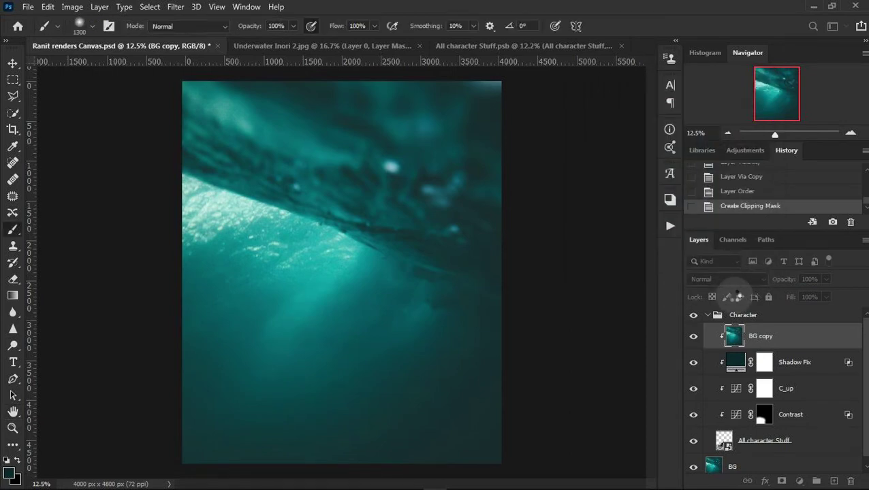
pyautogui.click(720, 279)
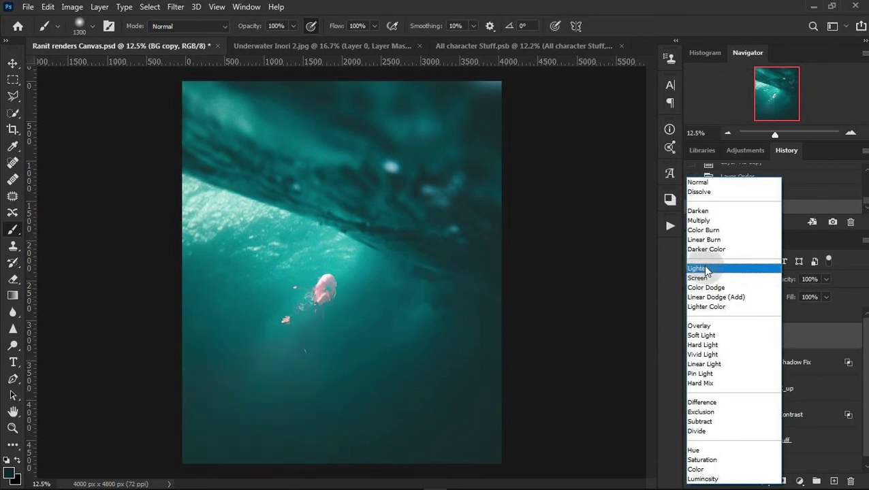
pyautogui.click(703, 265)
pyautogui.click(850, 133)
pyautogui.scroll(-3, 442, 204)
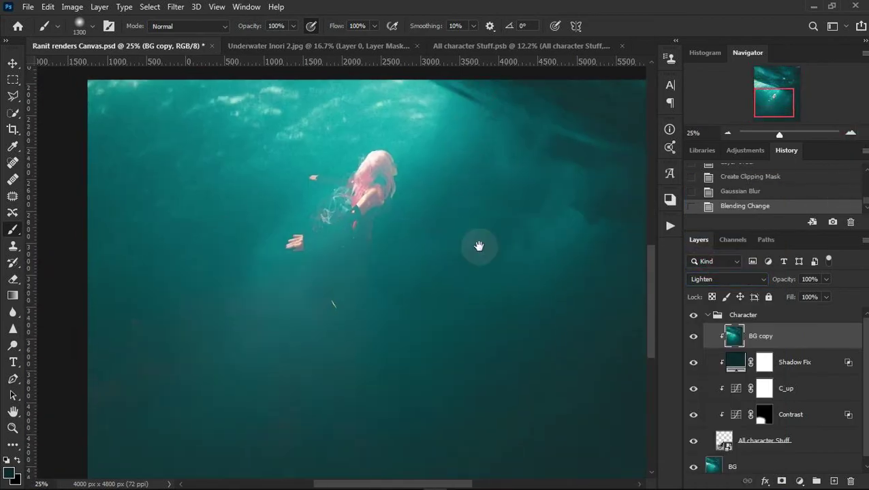
pyautogui.click(694, 336)
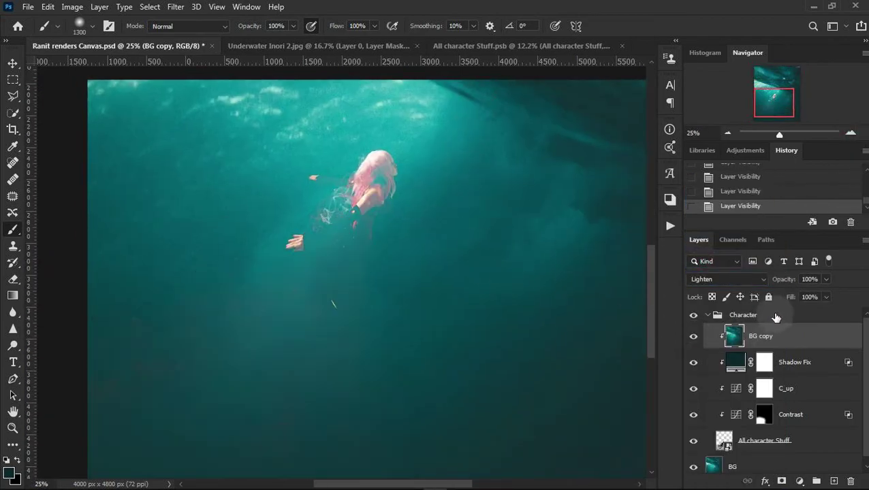
pyautogui.moveTo(790, 298); pyautogui.dragTo(670, 304)
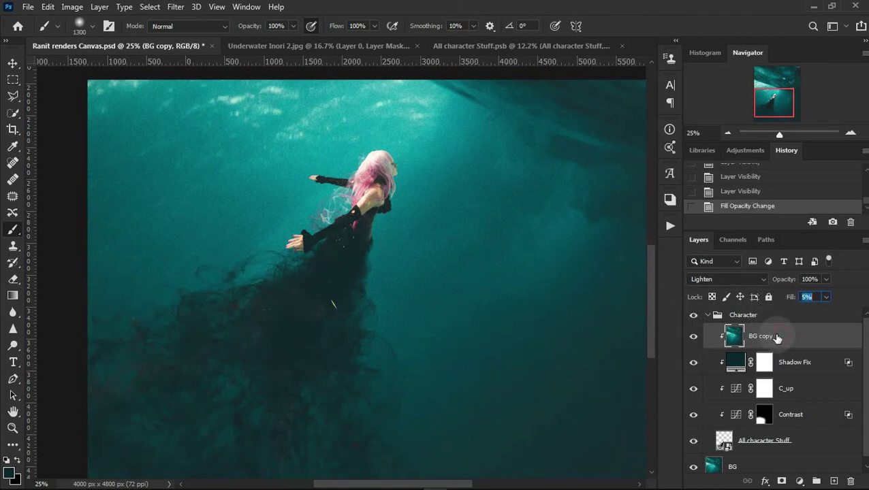
pyautogui.click(727, 134)
# Add a trial Curves adjustment layer, then delete it and close its properties panel.
pyautogui.click(851, 133)
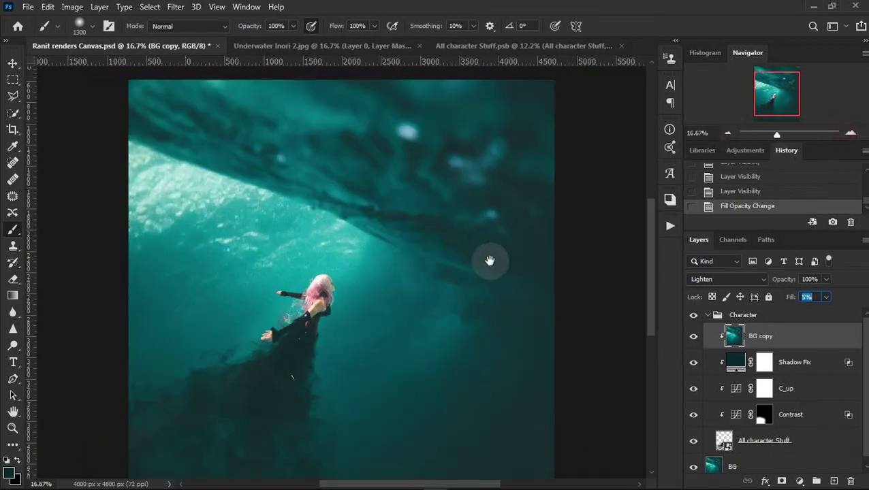
pyautogui.click(800, 481)
pyautogui.click(792, 317)
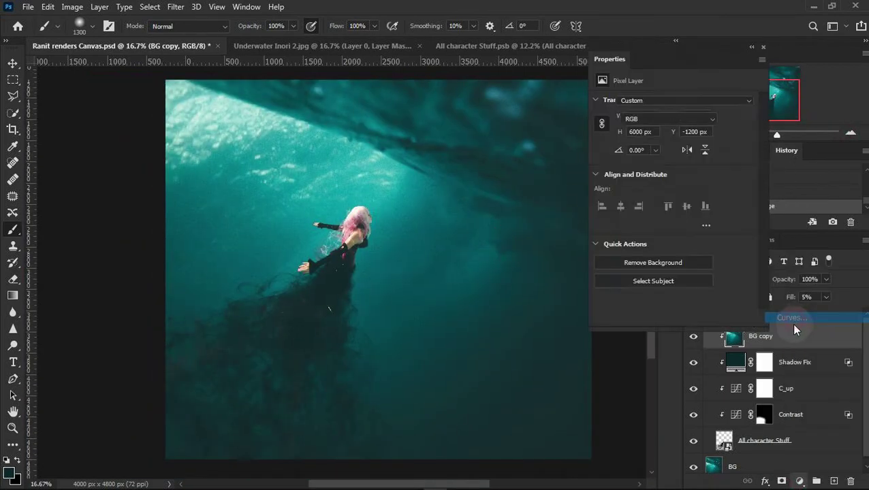
pyautogui.click(745, 319)
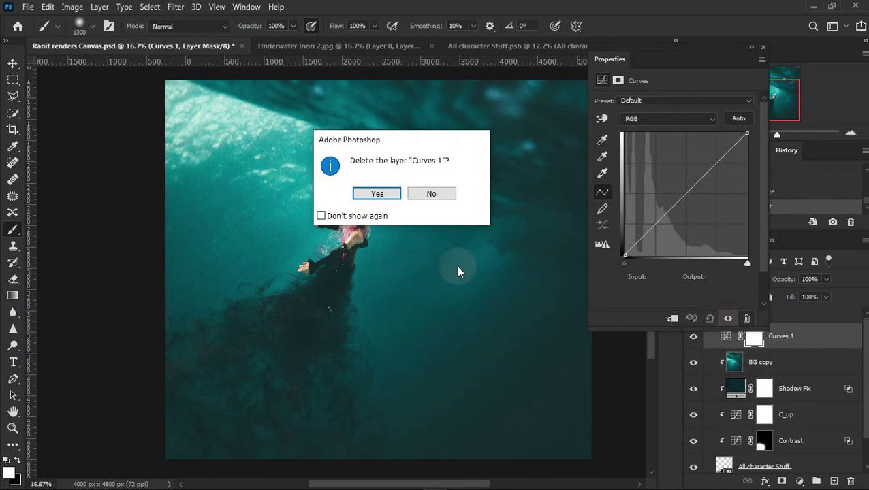
pyautogui.click(375, 194)
pyautogui.click(762, 51)
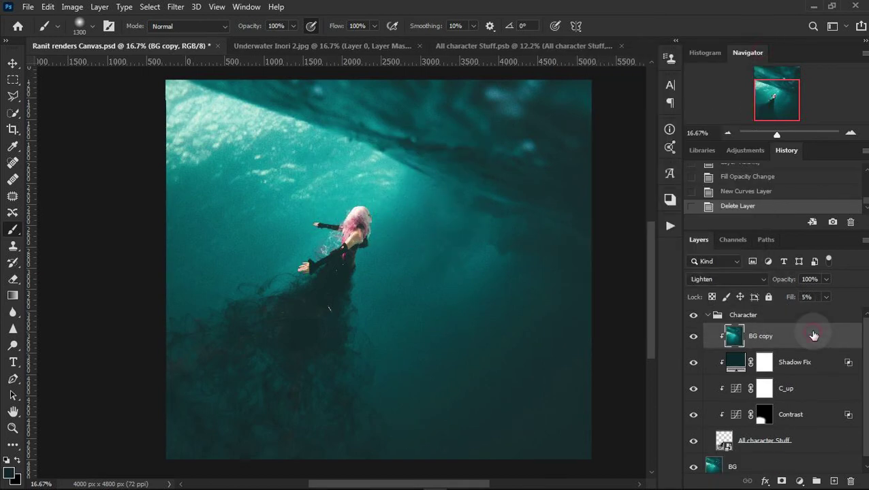
# Look for Curves in the layer menu, Filter menu and search for 'curves' without applying.
pyautogui.rightClick(817, 335)
pyautogui.click(830, 341)
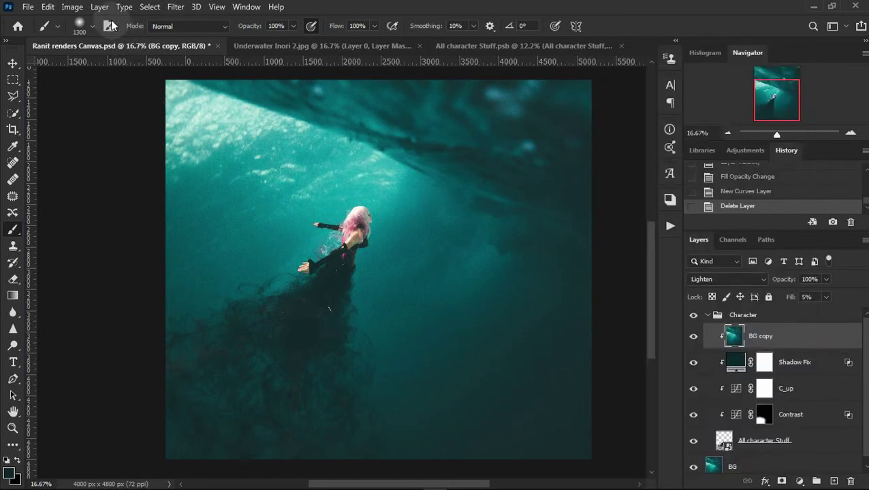
pyautogui.click(176, 7)
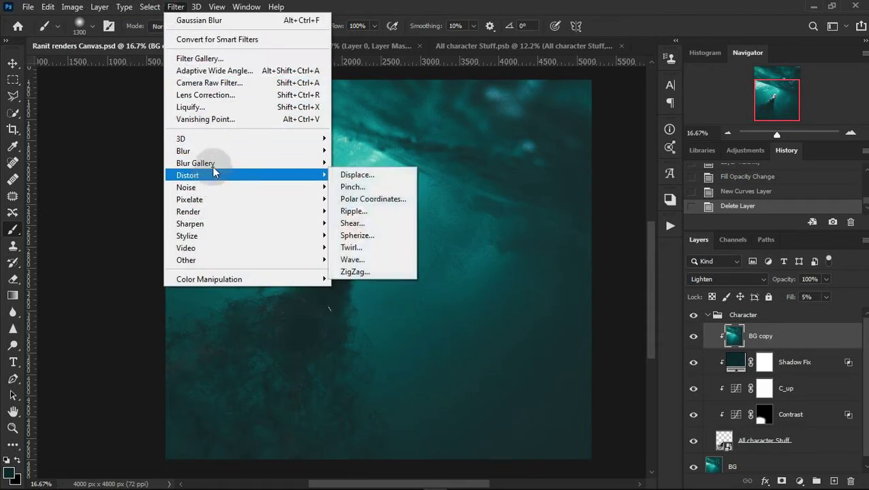
pyautogui.moveTo(186, 260)
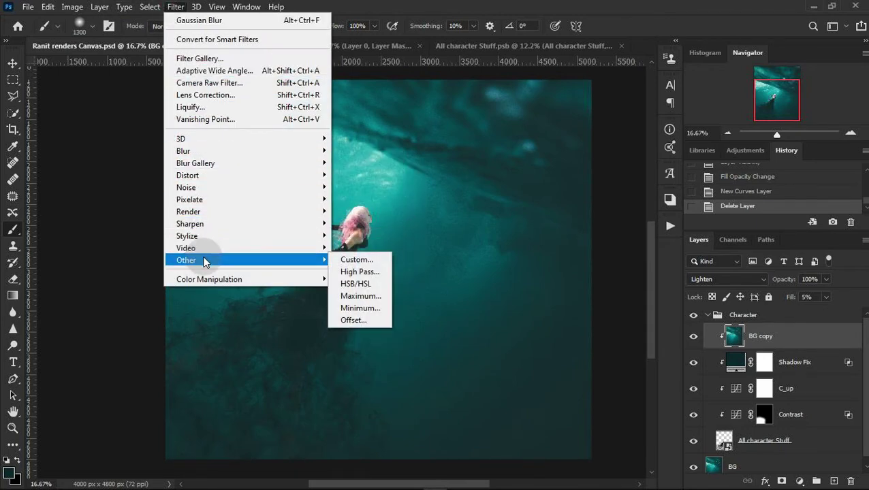
pyautogui.click(783, 26)
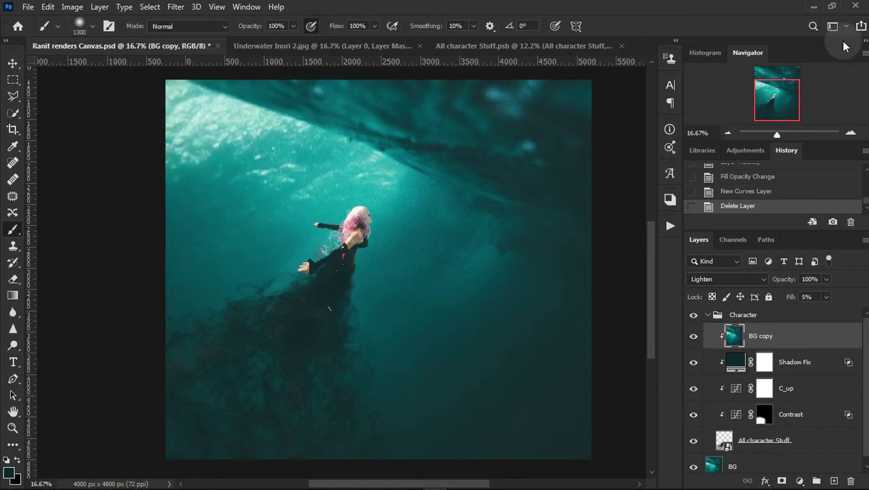
pyautogui.click(812, 27)
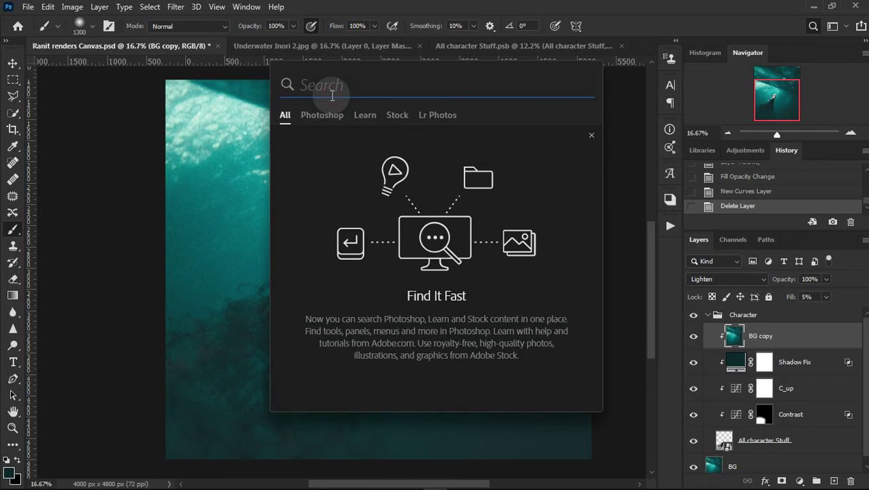
pyautogui.write('curves')
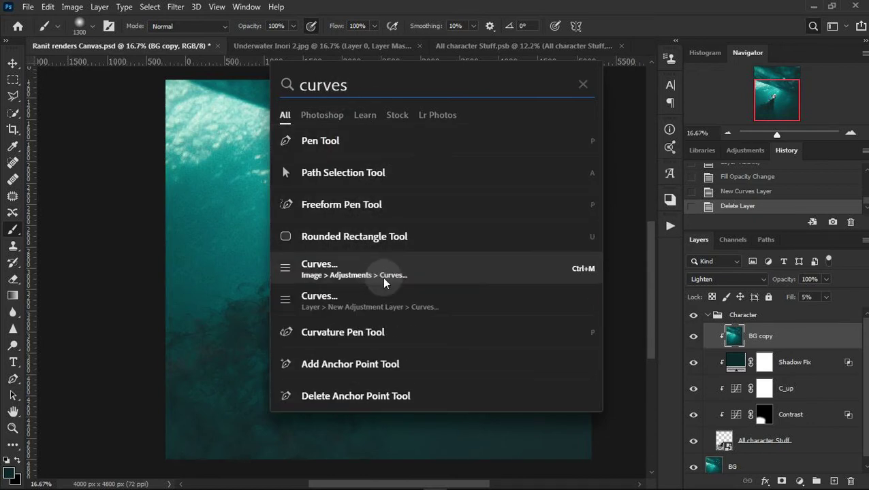
pyautogui.click(582, 84)
pyautogui.click(48, 7)
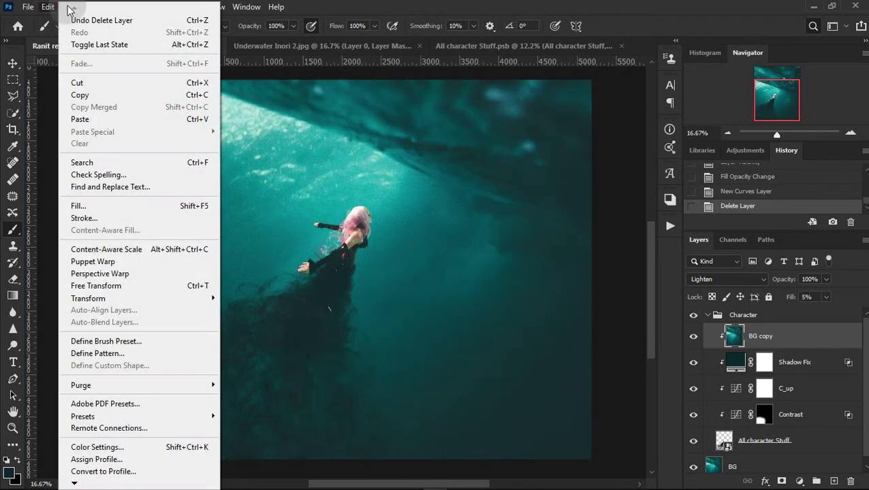
# Open Image Adjustments > Curves on BG copy and shape a steep S-curve.
pyautogui.click(72, 7)
pyautogui.moveTo(92, 39)
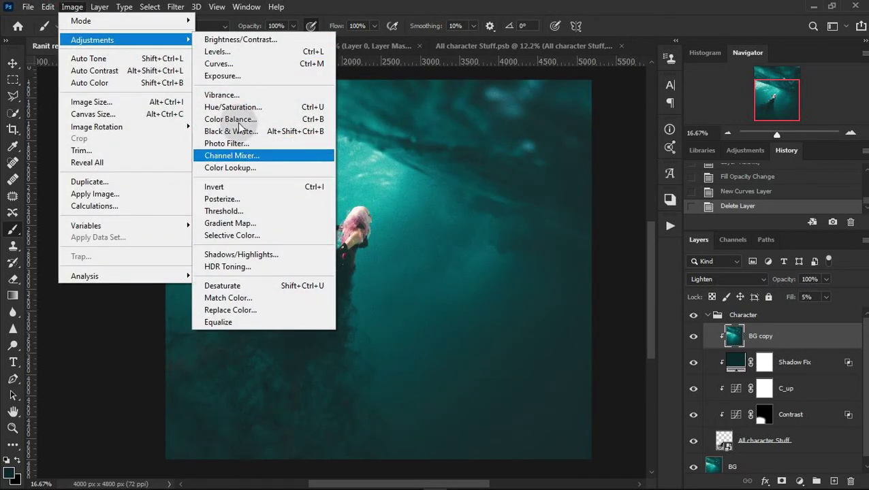
pyautogui.click(228, 64)
pyautogui.moveTo(373, 57); pyautogui.dragTo(549, 69)
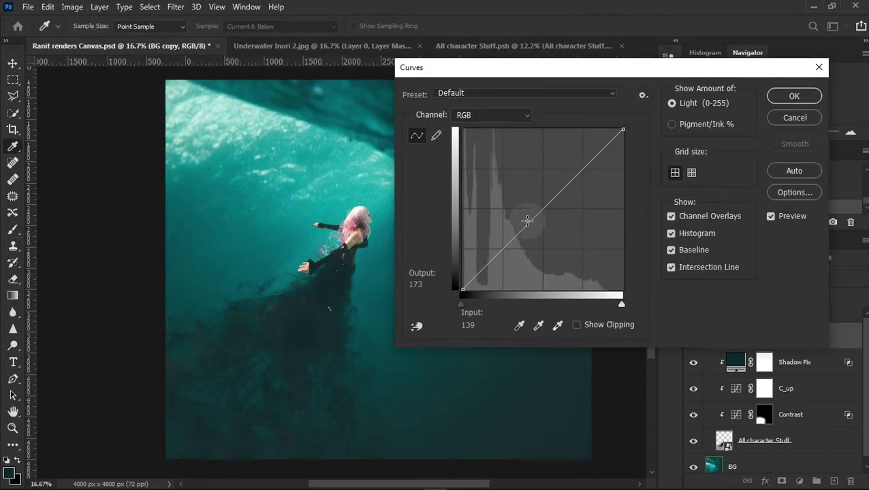
pyautogui.moveTo(520, 232); pyautogui.dragTo(521, 261)
pyautogui.click(572, 200)
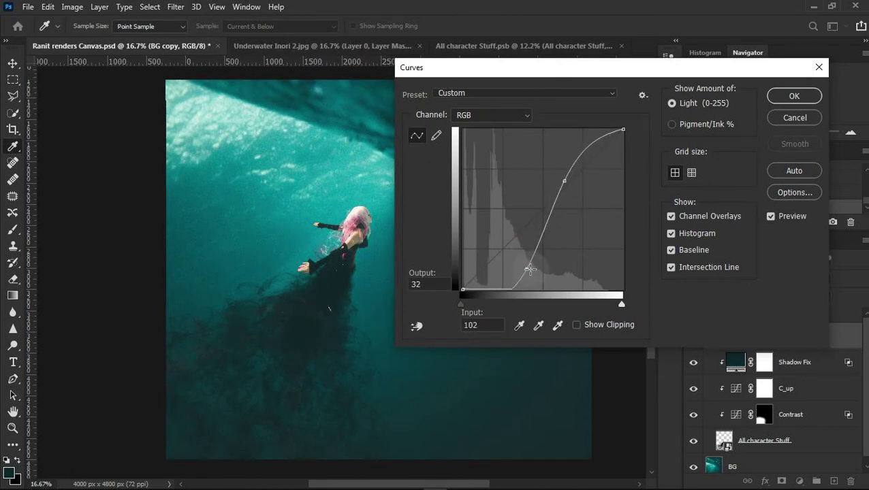
pyautogui.moveTo(558, 196); pyautogui.dragTo(564, 182)
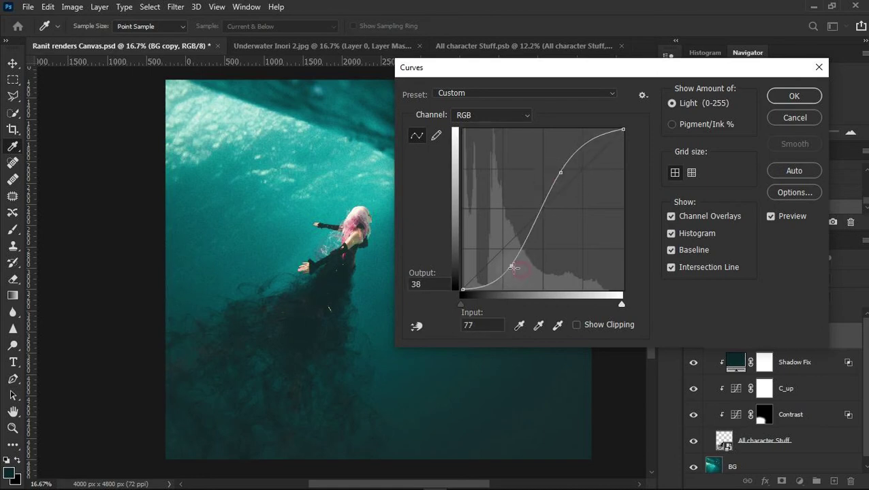
# Apply the S-curve and raise BG copy's fill to 28%.
pyautogui.click(793, 96)
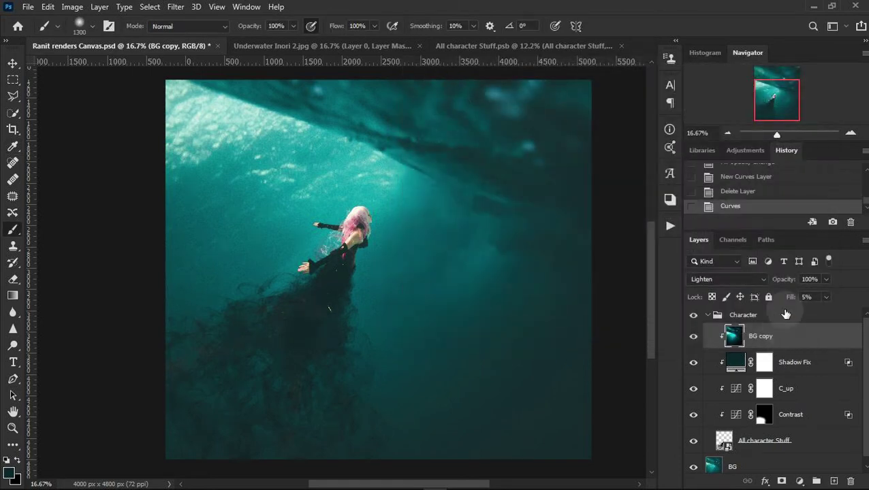
pyautogui.moveTo(795, 303); pyautogui.dragTo(803, 301)
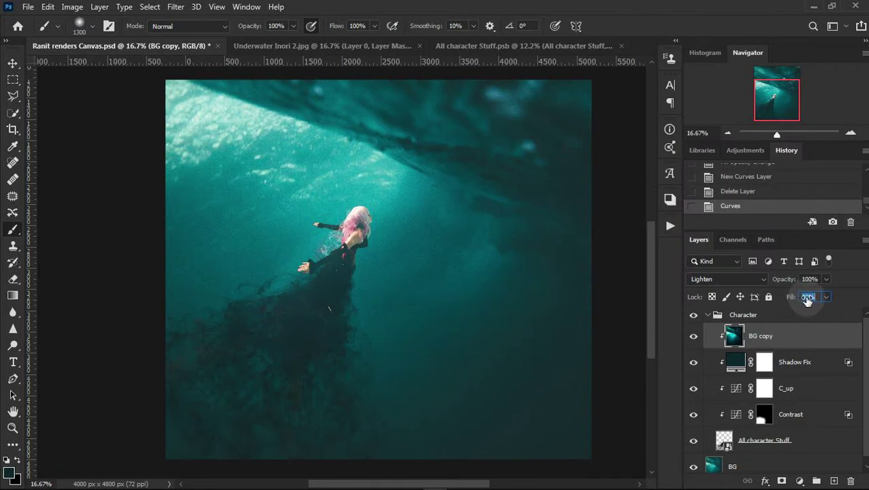
pyautogui.press('Return')
pyautogui.click(850, 132)
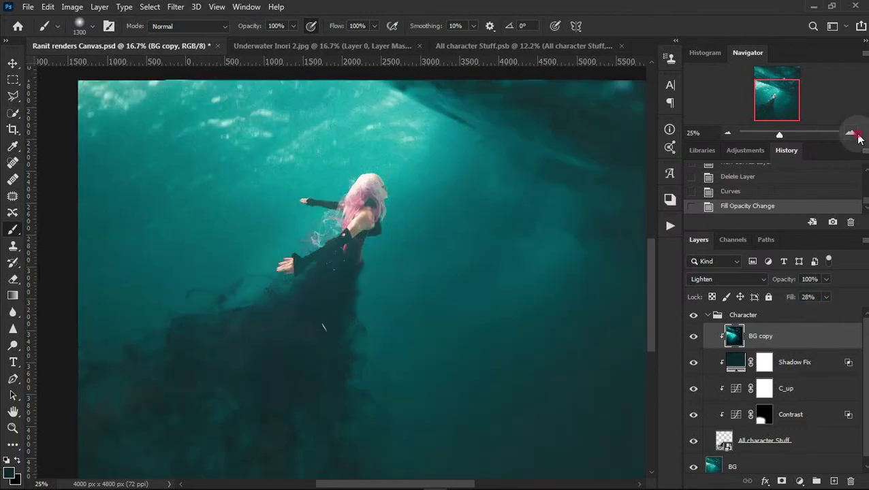
pyautogui.click(727, 133)
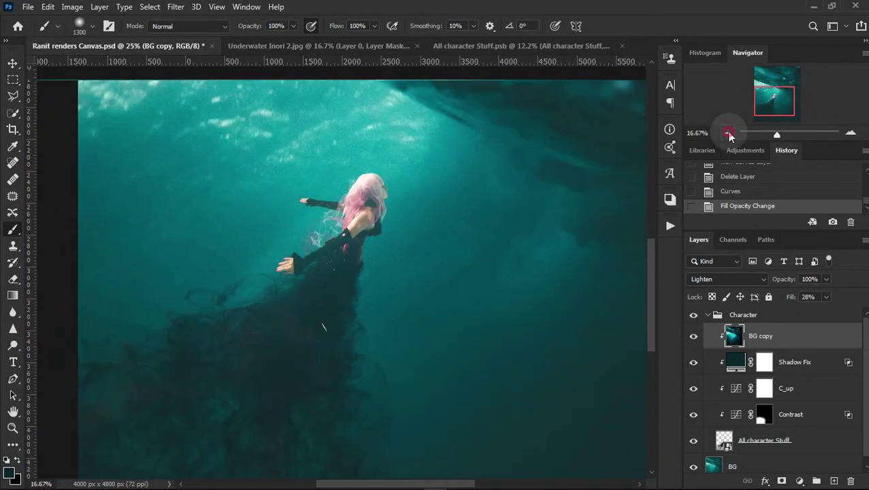
# Toggle BG copy on and off while zooming in on the girl to compare the glow.
pyautogui.click(727, 133)
pyautogui.click(693, 336)
pyautogui.click(693, 337)
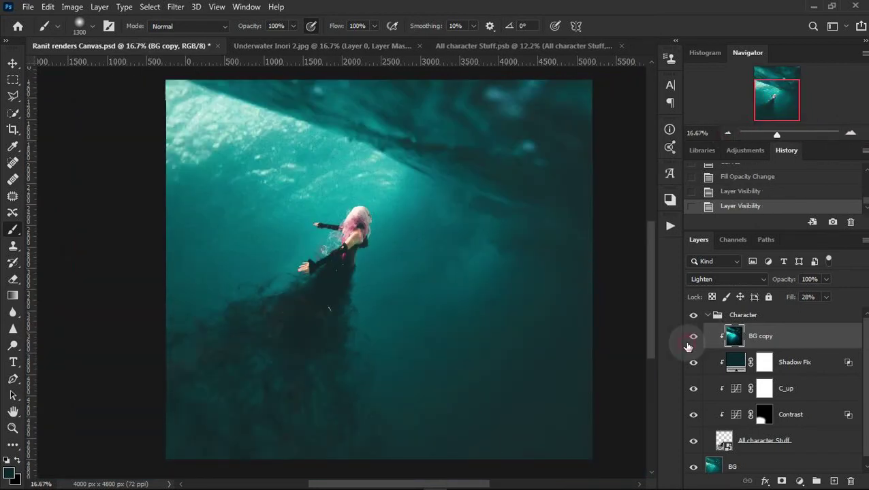
pyautogui.click(851, 132)
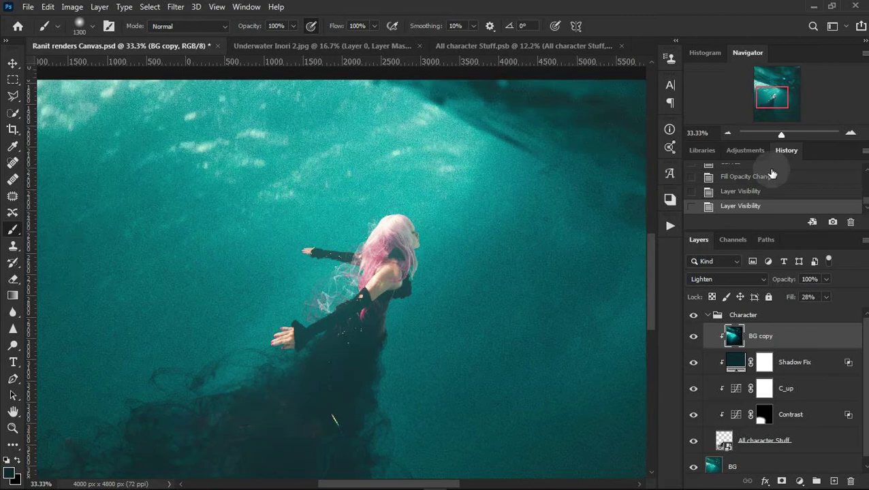
pyautogui.click(851, 132)
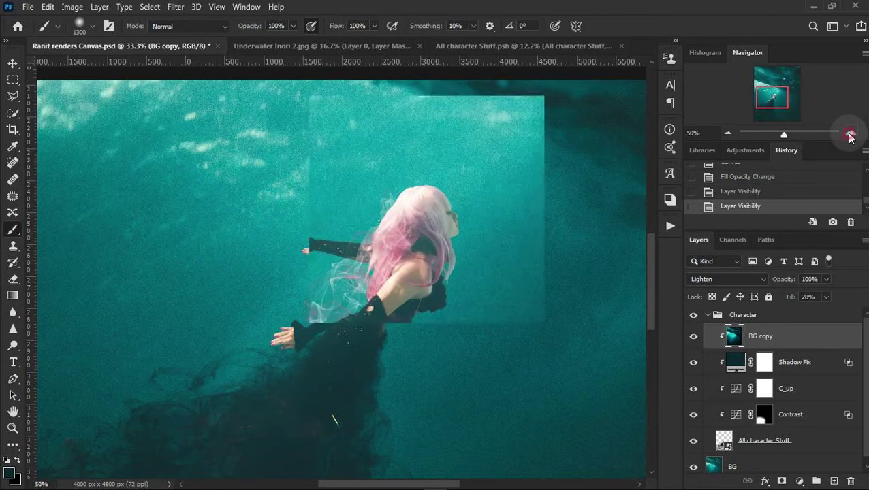
pyautogui.click(694, 336)
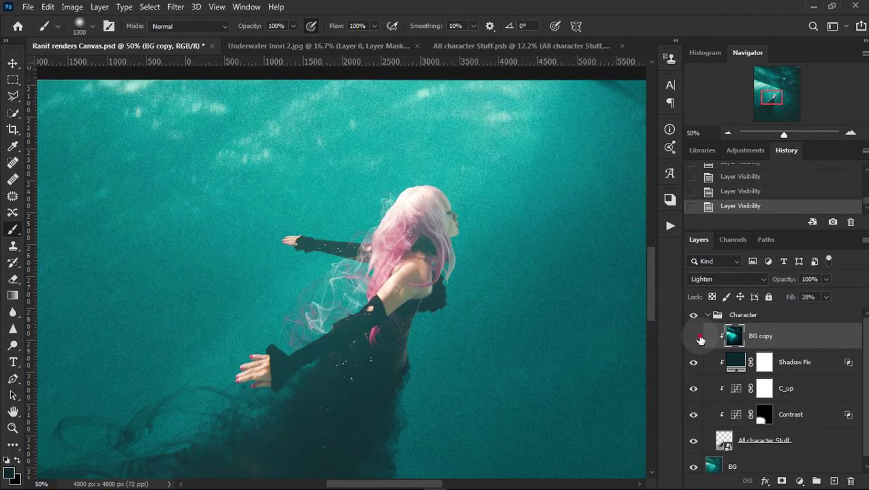
pyautogui.click(727, 133)
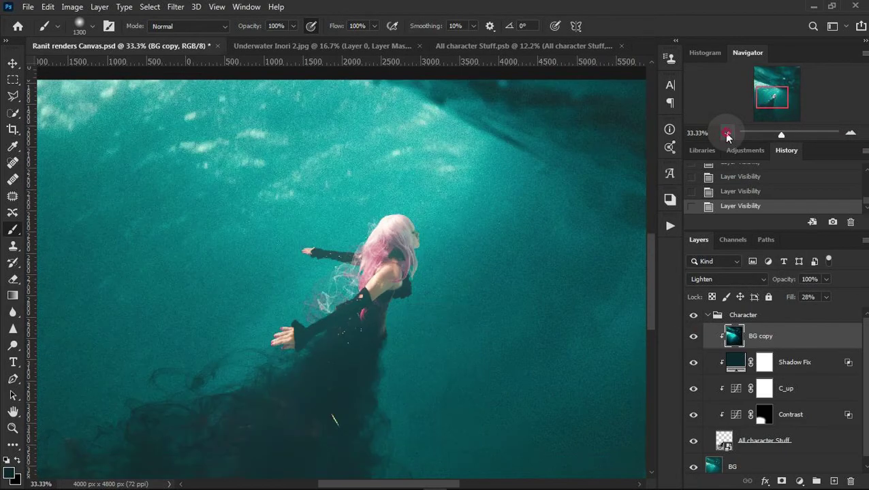
pyautogui.click(850, 132)
pyautogui.click(851, 132)
pyautogui.moveTo(540, 274); pyautogui.dragTo(504, 262)
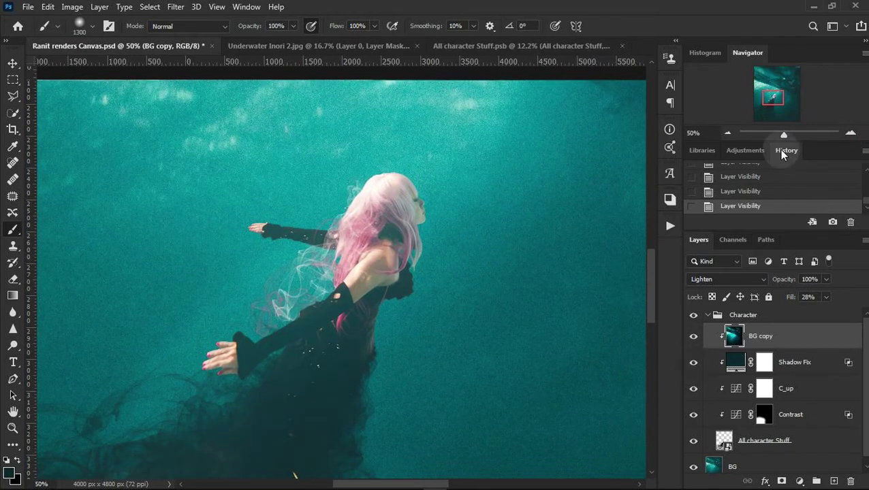
pyautogui.click(727, 133)
pyautogui.click(727, 133)
pyautogui.click(727, 133)
pyautogui.click(851, 133)
pyautogui.click(851, 134)
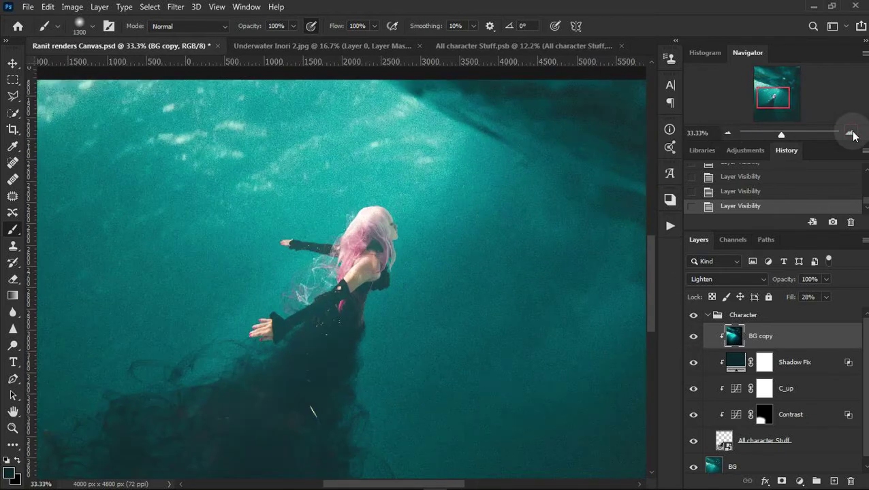
pyautogui.click(851, 134)
pyautogui.click(851, 133)
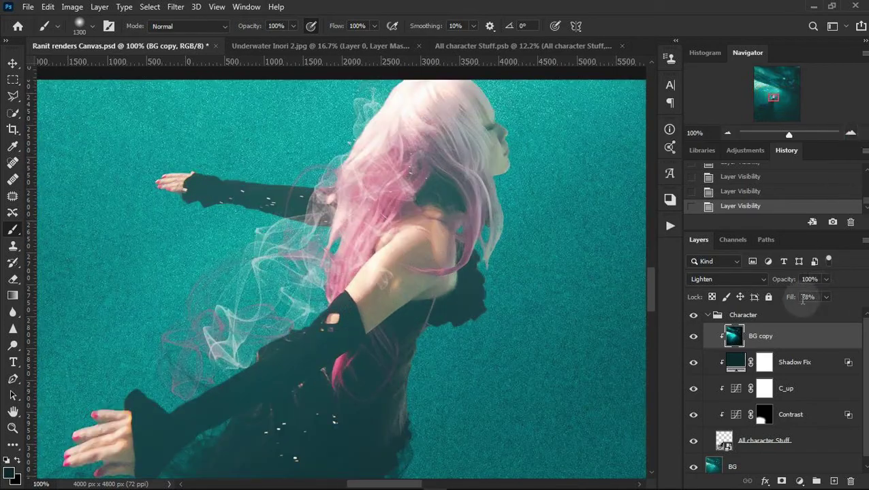
# Target the Shadow Fix mask with a 500 px white brush at 13% opacity.
pyautogui.click(764, 362)
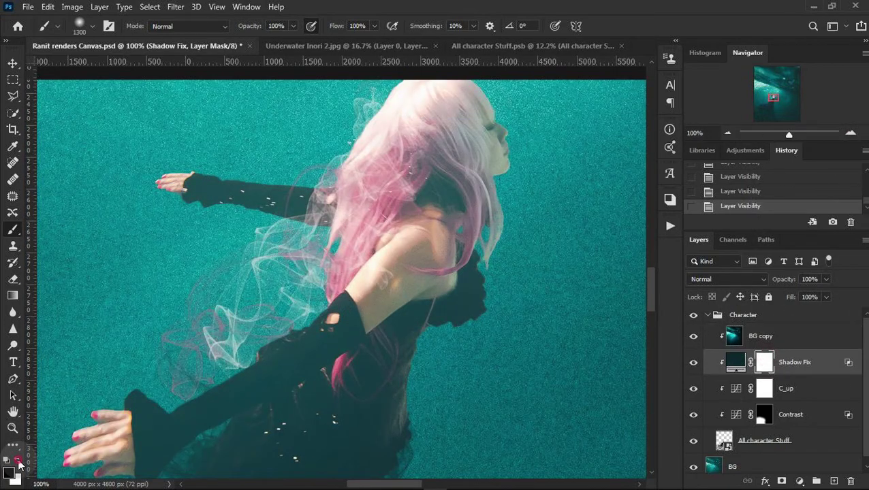
pyautogui.press('[')
pyautogui.press('[')
pyautogui.press('[')
pyautogui.press('[')
pyautogui.press('[')
pyautogui.press('[')
pyautogui.press('[')
pyautogui.press('[')
pyautogui.press('[')
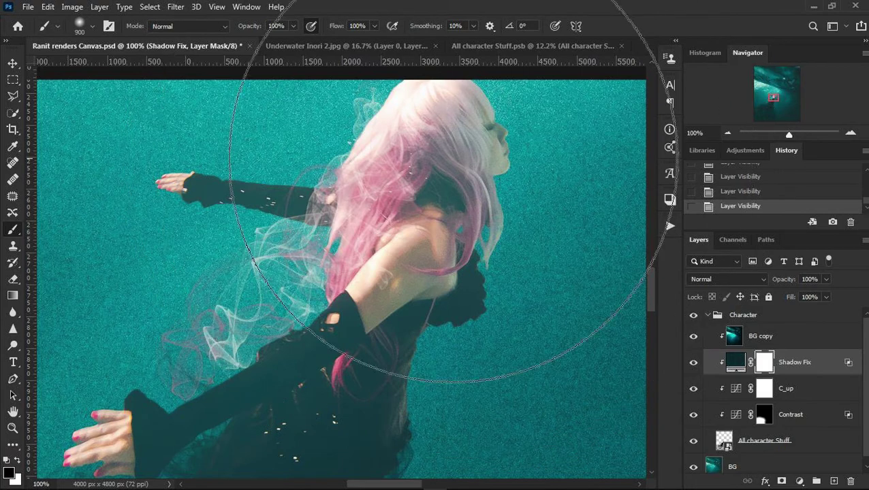
pyautogui.press('[')
pyautogui.press('[')
pyautogui.press('[')
pyautogui.press('[')
pyautogui.press('[')
pyautogui.press('[')
pyautogui.write('40')
pyautogui.press('Return')
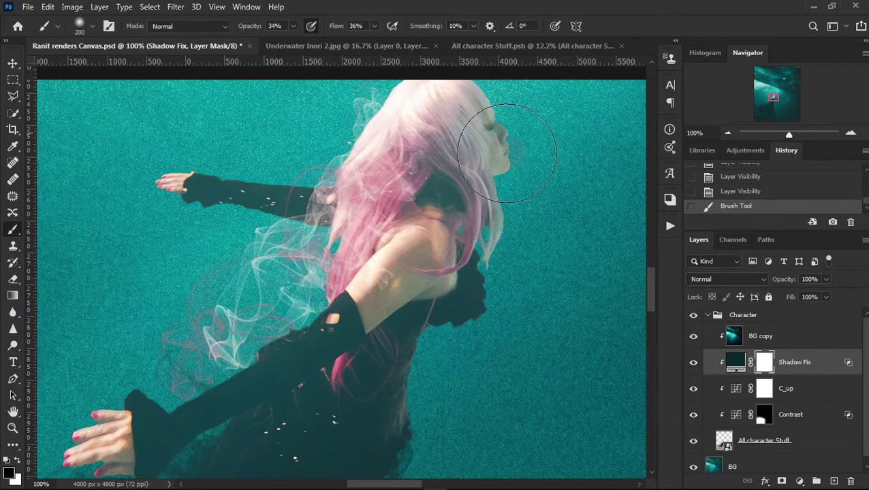
pyautogui.moveTo(253, 31); pyautogui.dragTo(304, 27)
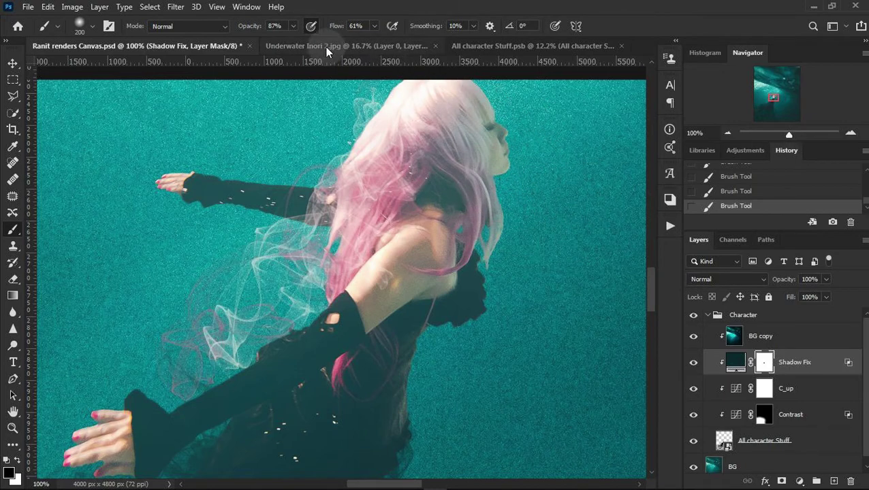
pyautogui.moveTo(246, 28); pyautogui.dragTo(191, 31)
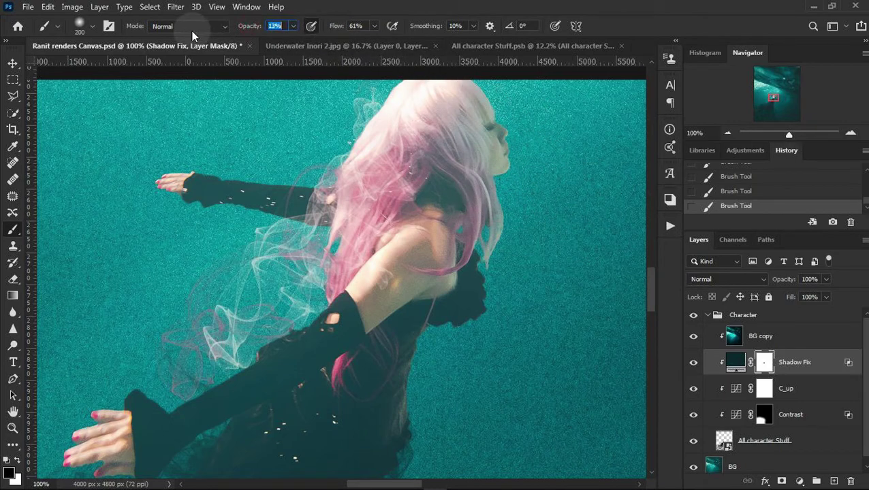
pyautogui.click(20, 460)
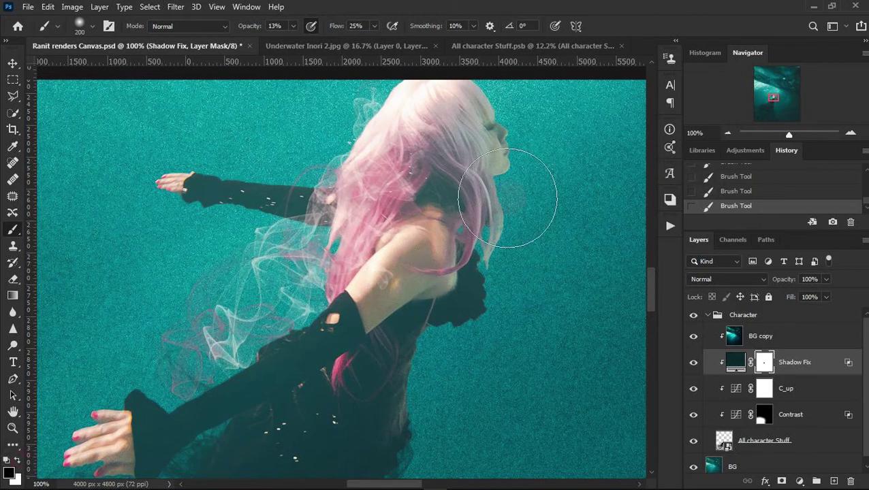
# Select the Character group and save the composite.
pyautogui.moveTo(733, 132); pyautogui.dragTo(777, 136)
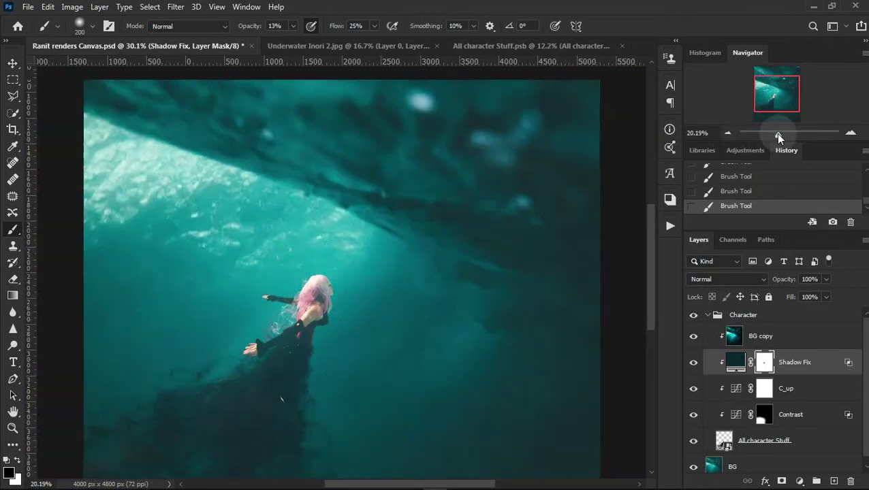
pyautogui.moveTo(448, 287); pyautogui.dragTo(479, 242)
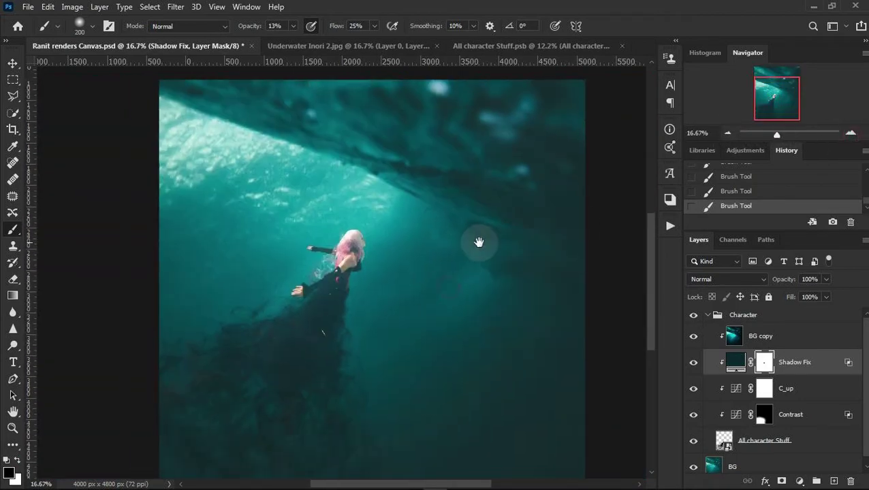
pyautogui.click(801, 317)
pyautogui.hotkey('ctrl', 's')
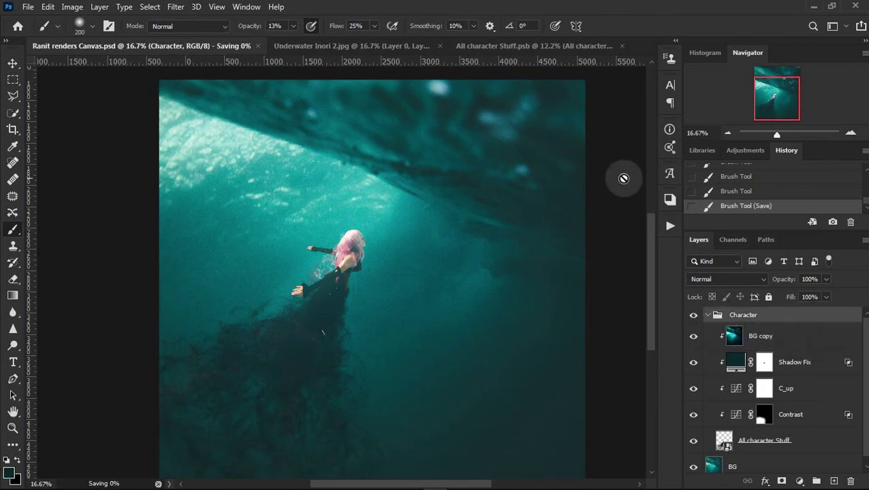
# Frame the girl's head, then switch to the All character Stuff document.
pyautogui.click(727, 133)
pyautogui.click(728, 134)
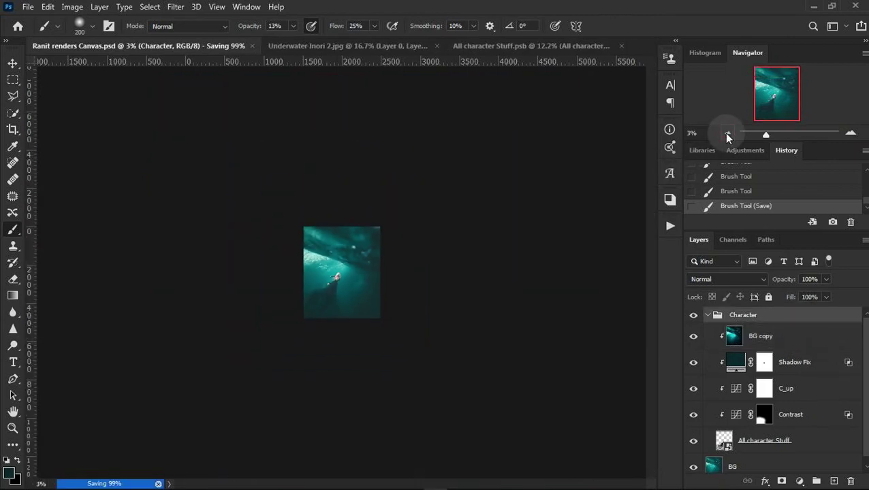
pyautogui.click(853, 134)
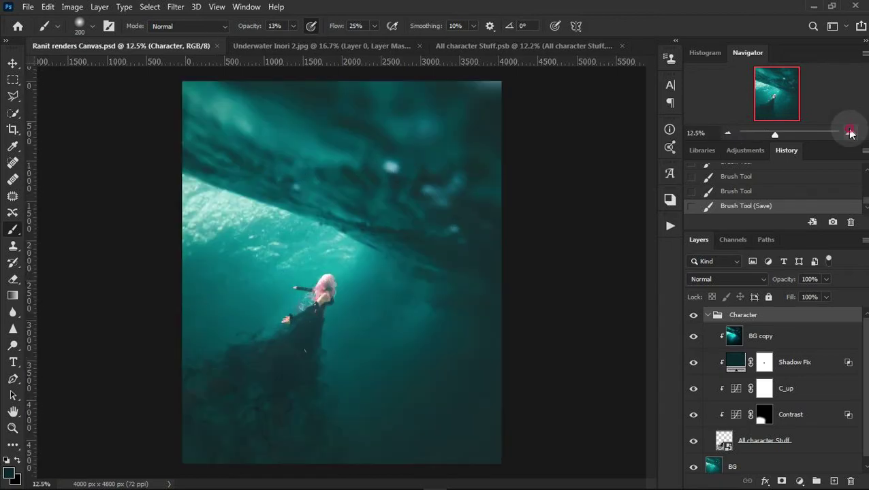
pyautogui.click(850, 134)
pyautogui.click(849, 133)
pyautogui.click(850, 133)
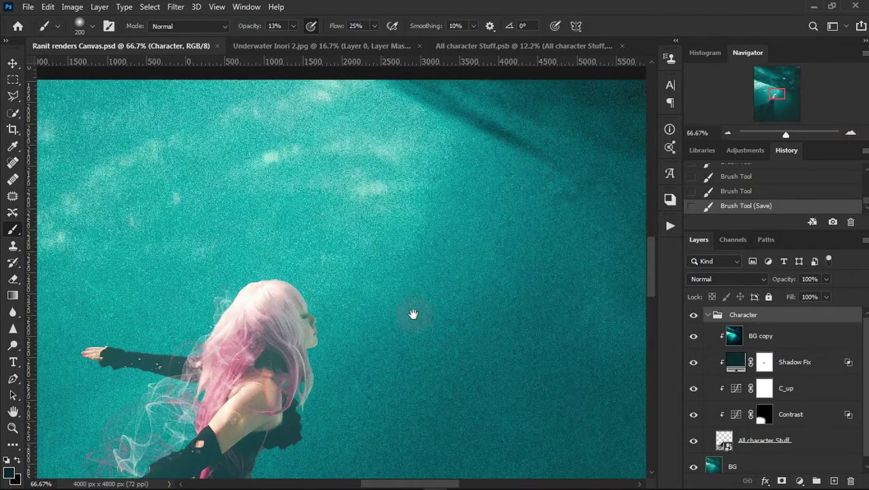
pyautogui.moveTo(412, 314); pyautogui.dragTo(489, 226)
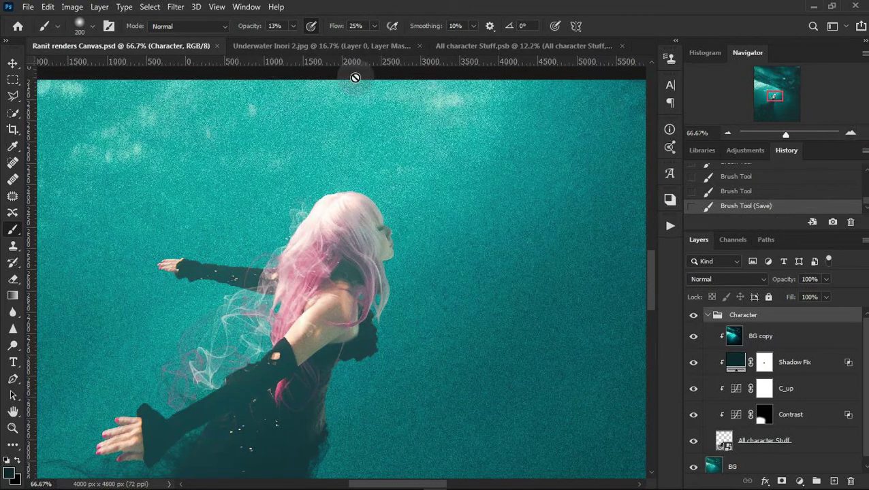
pyautogui.click(518, 47)
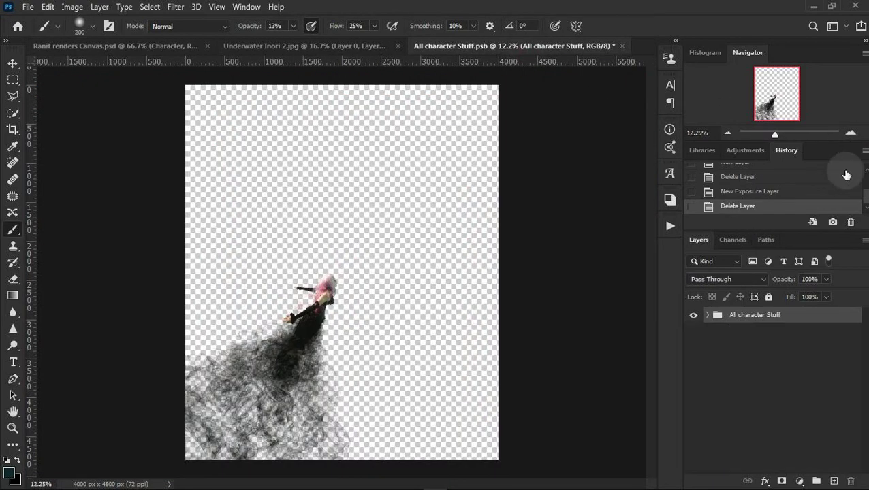
# Add a black-filled Layer 1 beneath the character group.
pyautogui.click(850, 133)
pyautogui.moveTo(414, 264); pyautogui.dragTo(460, 155)
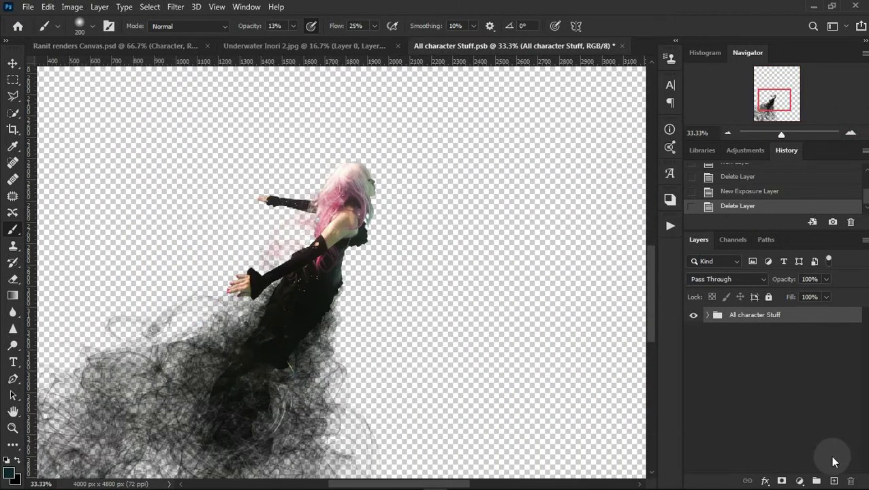
pyautogui.click(833, 481)
pyautogui.hotkey('ctrl', '[')
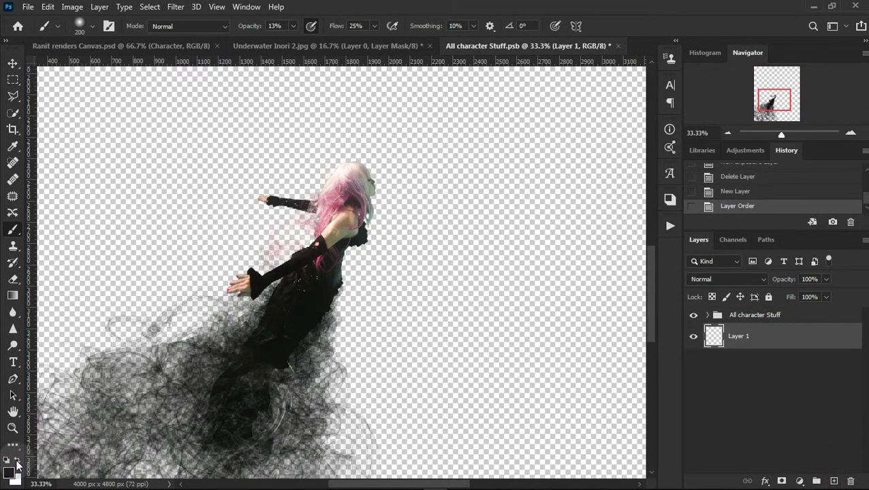
pyautogui.hotkey('alt', 'BackSpace')
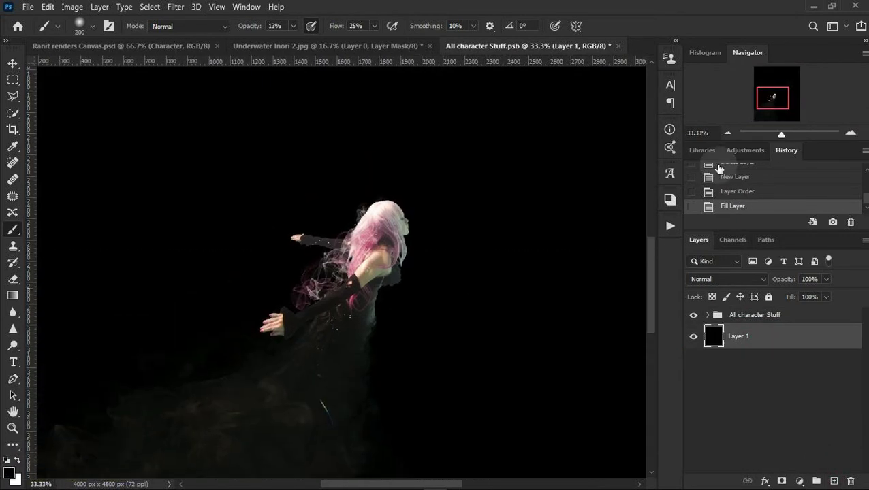
pyautogui.click(850, 132)
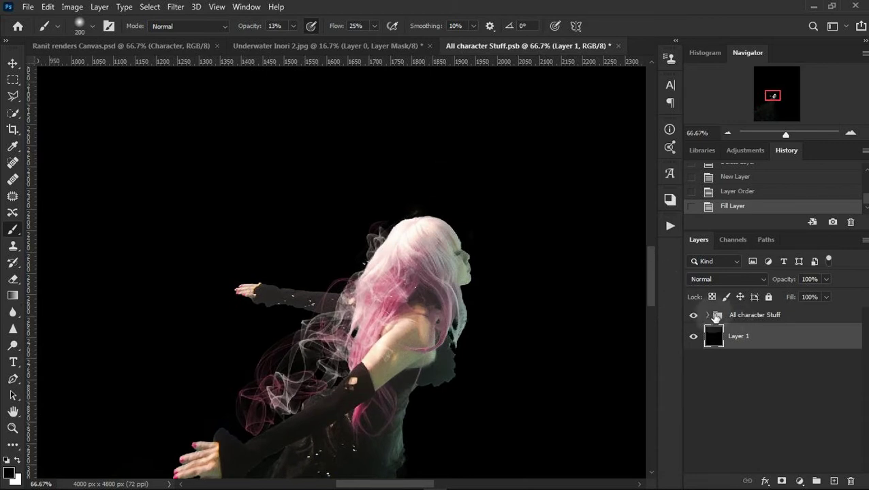
# Expand the All character Stuff group and add an empty Layer 2 above Hair.
pyautogui.click(707, 314)
pyautogui.scroll(-1, 794, 342)
pyautogui.scroll(1, 794, 342)
pyautogui.click(790, 337)
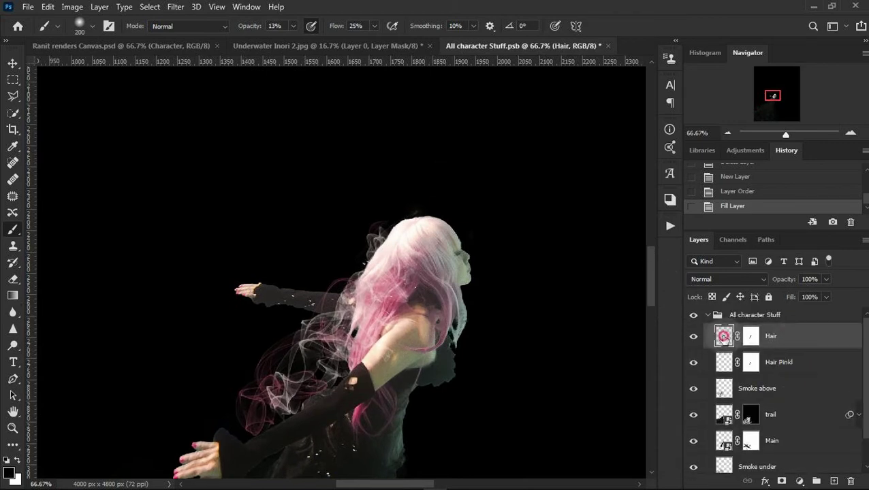
pyautogui.click(850, 132)
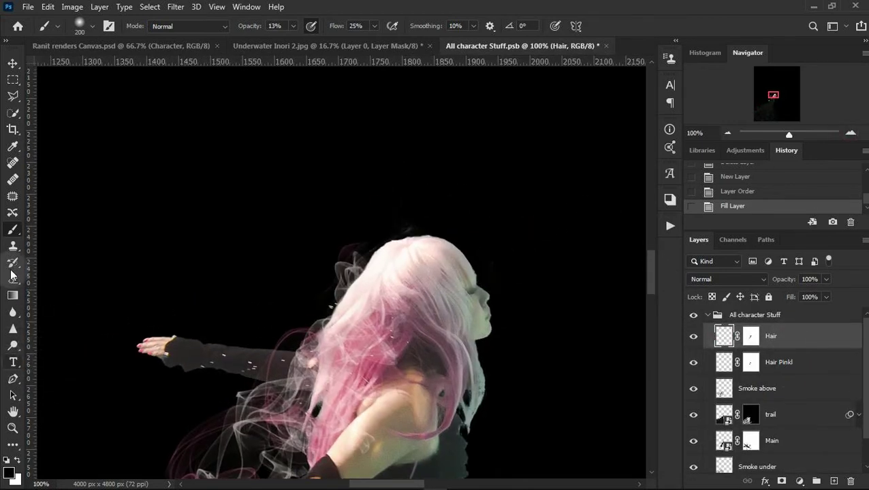
pyautogui.click(834, 481)
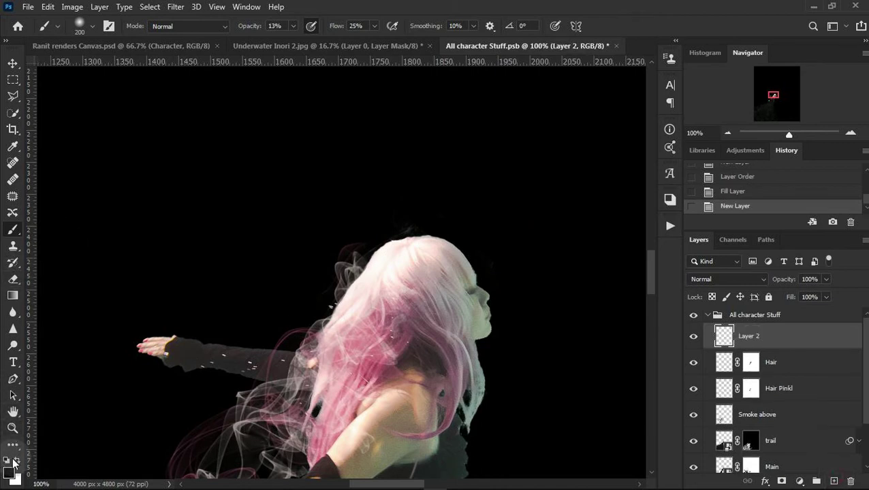
# Choose the smoke-shaped brush tip at 200 px.
pyautogui.click(20, 146)
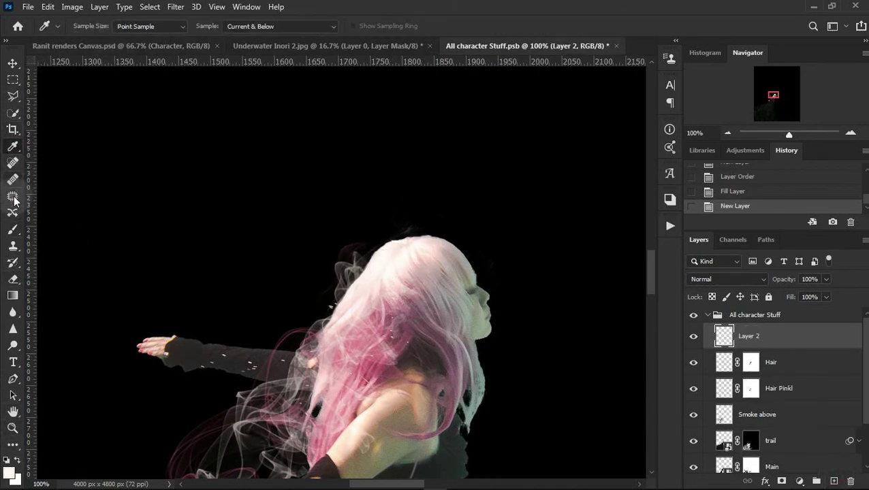
pyautogui.click(12, 230)
pyautogui.click(80, 26)
pyautogui.doubleClick(53, 126)
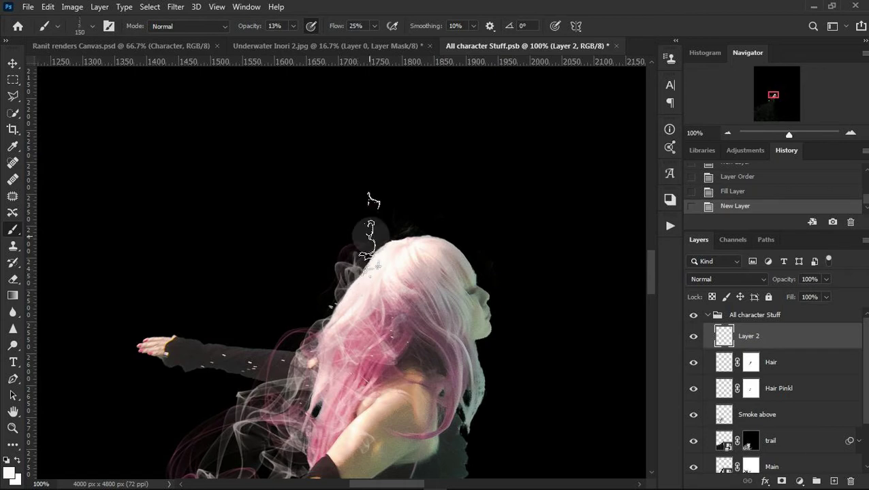
pyautogui.rightClick(379, 220)
pyautogui.click(371, 260)
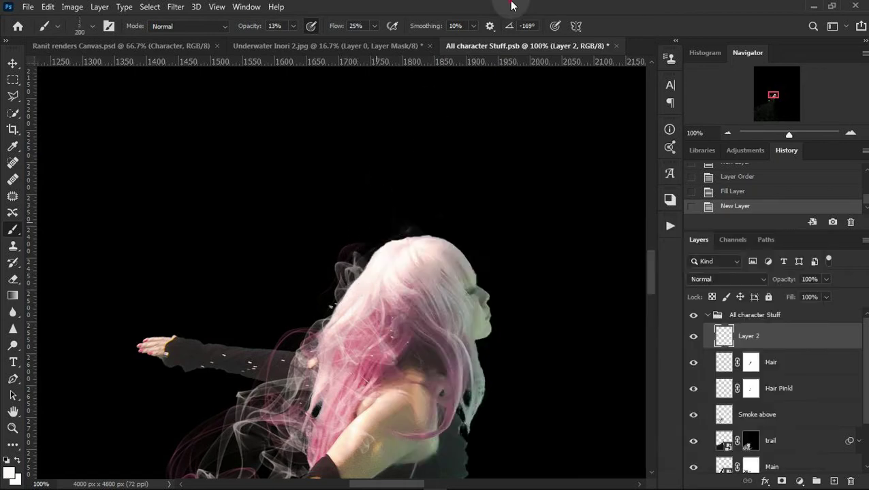
# Paint trial smoke strokes at 250 px, moving Layer 2 to the top of the stack.
pyautogui.moveTo(463, 293); pyautogui.dragTo(524, 412)
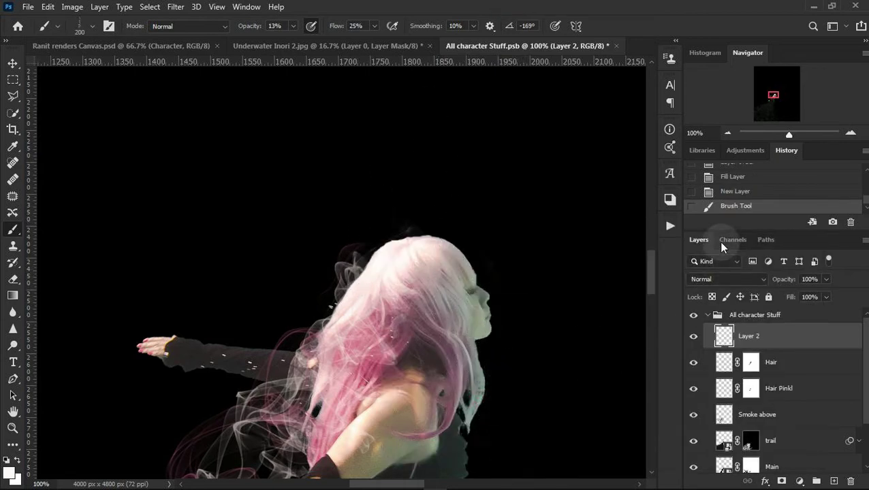
pyautogui.click(739, 195)
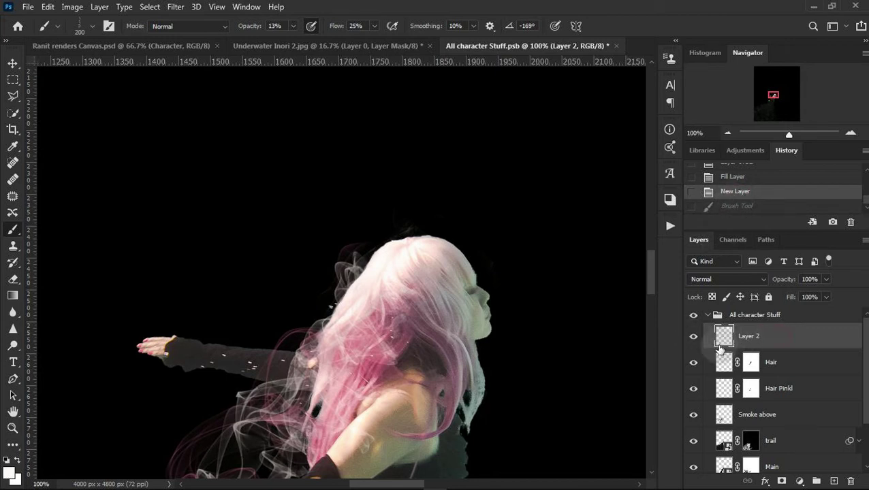
pyautogui.press(']')
pyautogui.moveTo(470, 408); pyautogui.dragTo(490, 371)
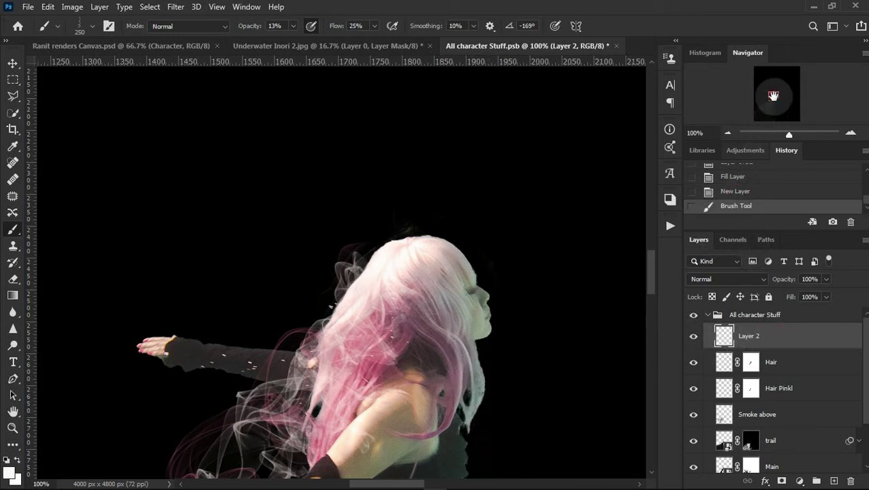
pyautogui.moveTo(774, 95); pyautogui.dragTo(773, 99)
pyautogui.click(694, 342)
pyautogui.click(694, 342)
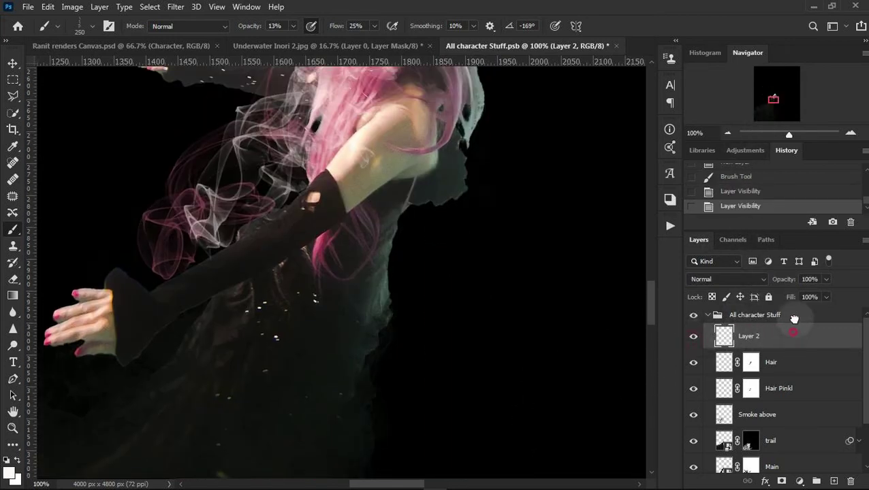
pyautogui.moveTo(795, 335)
pyautogui.mouseDown()
pyautogui.moveTo(795, 314)
pyautogui.moveTo(805, 310)
pyautogui.mouseUp()
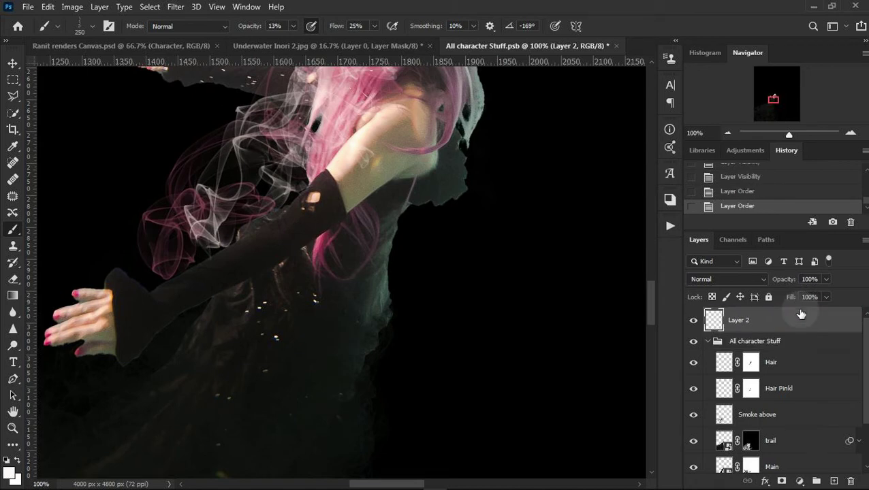
pyautogui.moveTo(442, 165); pyautogui.dragTo(463, 306)
pyautogui.moveTo(446, 198); pyautogui.dragTo(476, 259)
pyautogui.moveTo(466, 314); pyautogui.dragTo(494, 348)
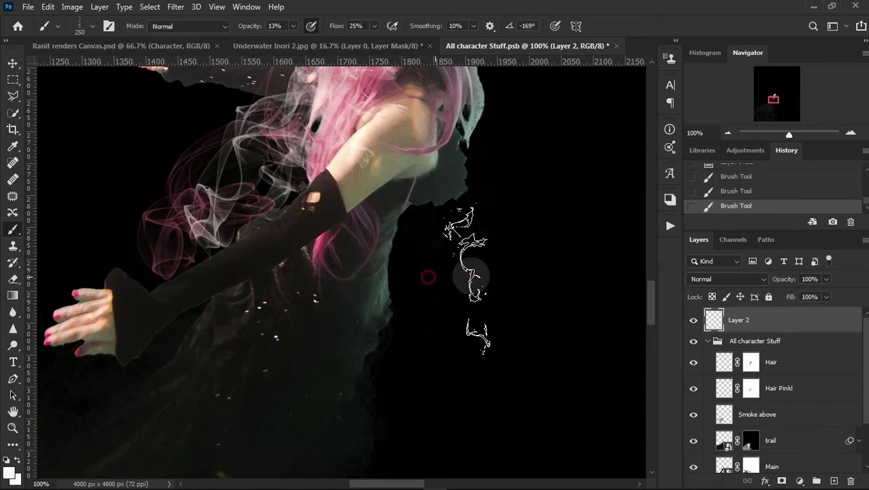
# Step back in History and test another smoke stroke at closer zoom, then undo it.
pyautogui.click(728, 133)
pyautogui.click(728, 133)
pyautogui.click(727, 133)
pyautogui.scroll(-3, 821, 396)
pyautogui.scroll(3, 821, 396)
pyautogui.scroll(1, 822, 396)
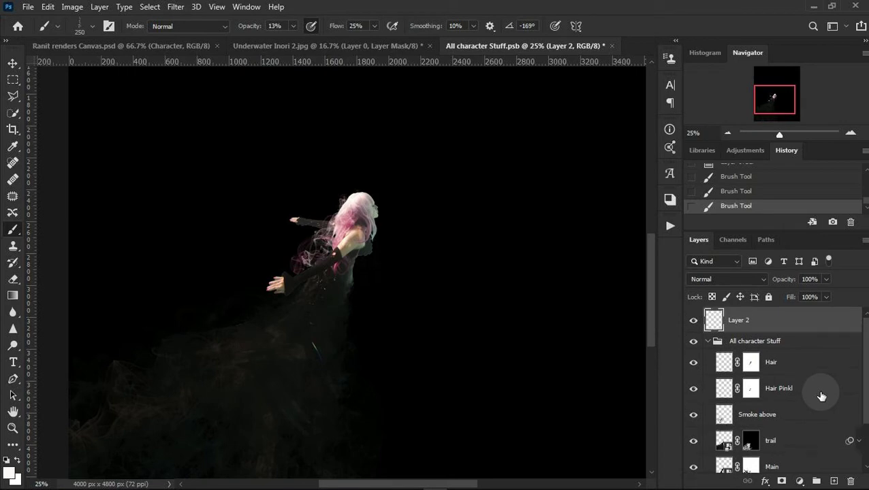
pyautogui.click(851, 132)
pyautogui.click(851, 132)
pyautogui.click(732, 164)
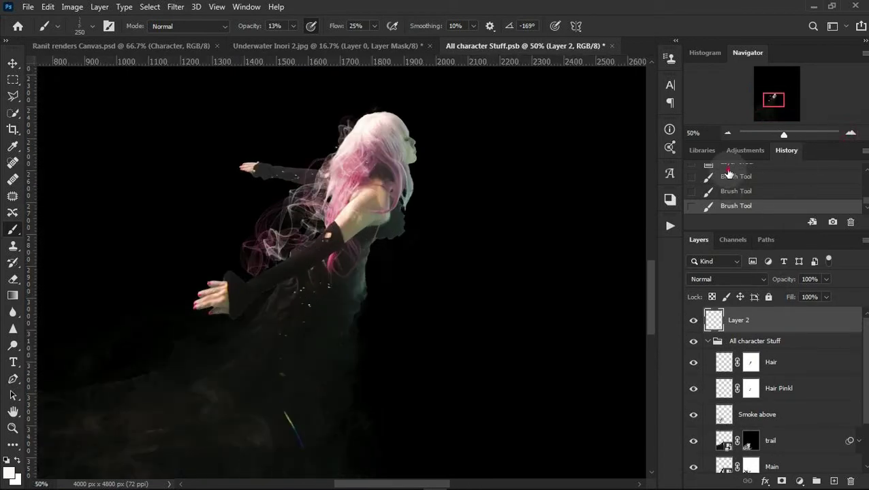
pyautogui.scroll(1, 733, 180)
pyautogui.moveTo(348, 303); pyautogui.dragTo(369, 327)
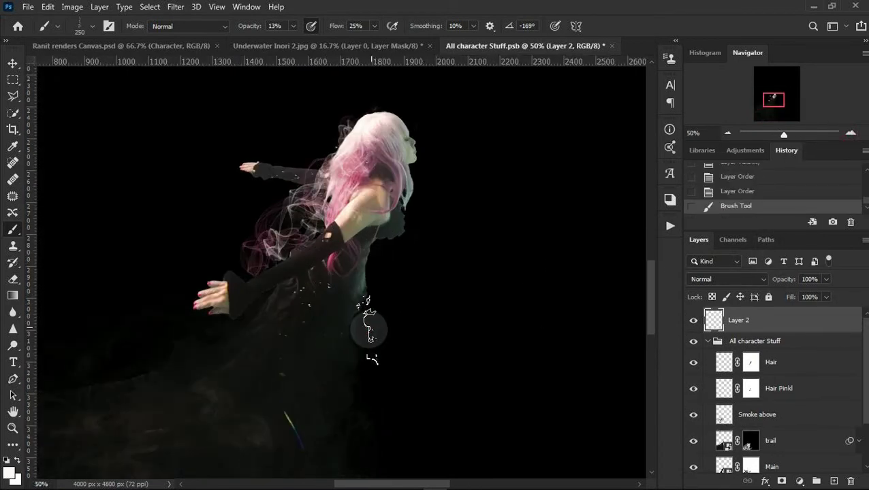
pyautogui.click(851, 132)
pyautogui.click(851, 132)
pyautogui.moveTo(510, 194)
pyautogui.mouseDown()
pyautogui.moveTo(453, 276)
pyautogui.moveTo(456, 239)
pyautogui.mouseUp()
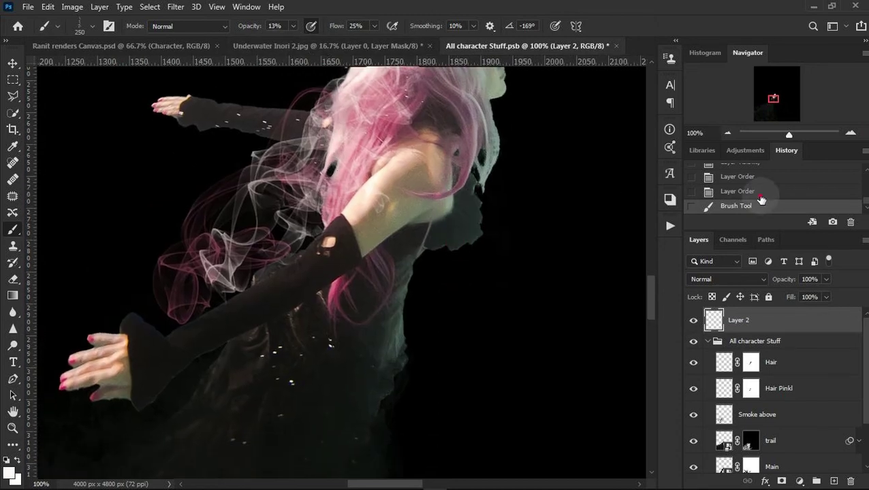
pyautogui.click(738, 191)
# Set brush opacity and flow to 100%, return Layer 2 above Hair, and stamp a test strand.
pyautogui.moveTo(238, 28); pyautogui.dragTo(774, 37)
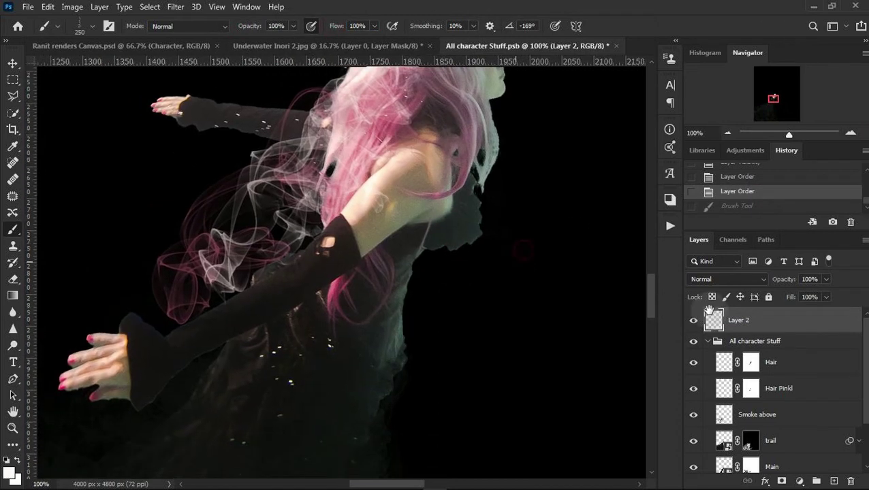
pyautogui.moveTo(544, 239); pyautogui.dragTo(527, 265)
pyautogui.moveTo(804, 339); pyautogui.dragTo(805, 344)
pyautogui.click(422, 239)
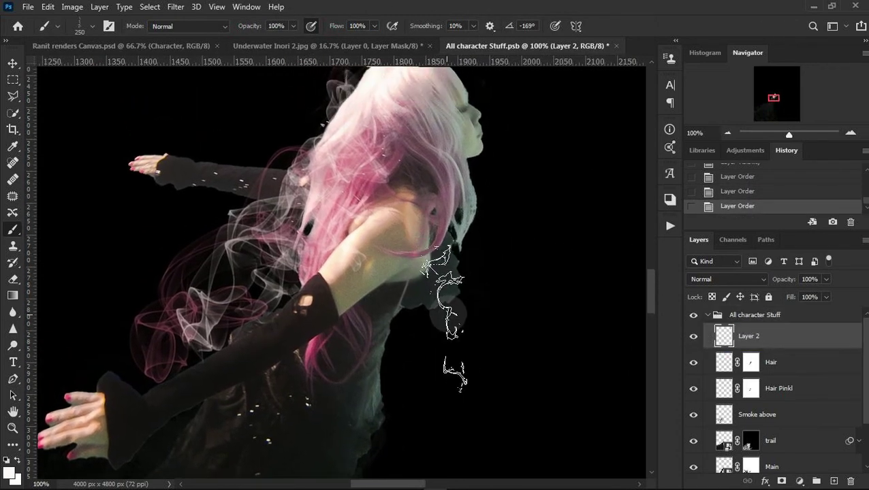
pyautogui.click(775, 196)
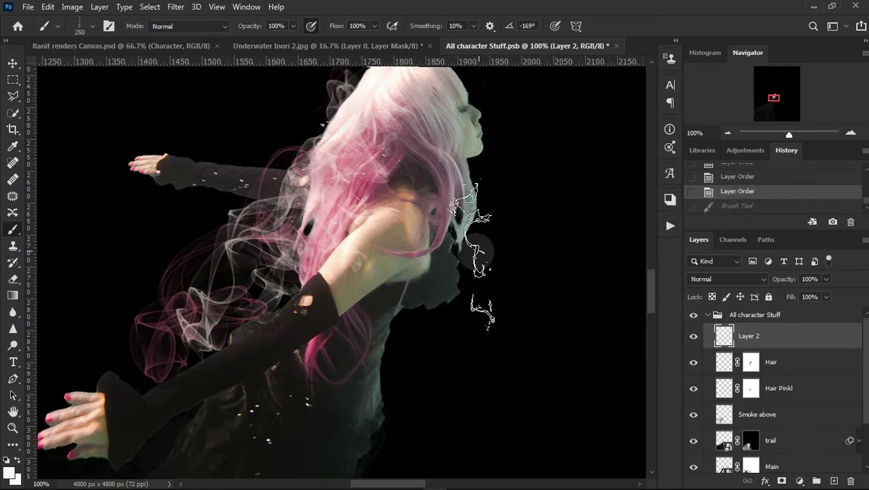
pyautogui.press(']')
pyautogui.press(']')
pyautogui.press('[')
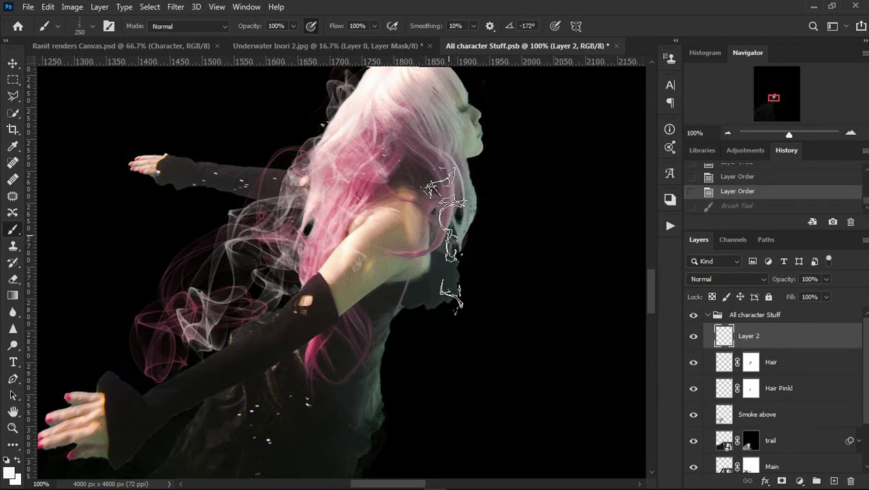
pyautogui.click(452, 241)
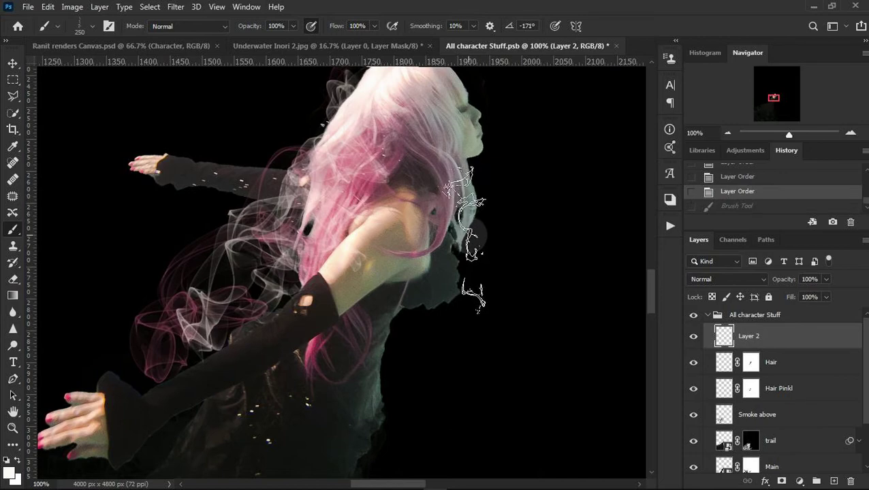
# Step back in History to clear the smoke, shrink the brush to 200, and take the Eyedropper.
pyautogui.click(851, 133)
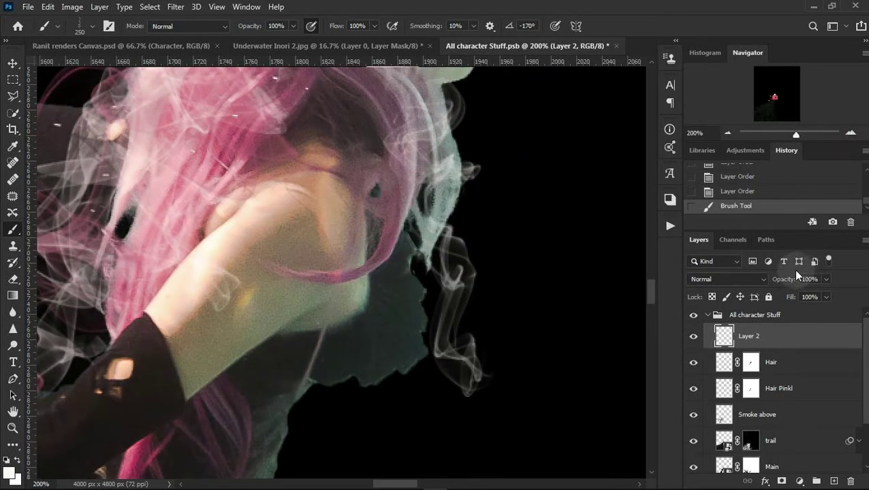
pyautogui.click(737, 191)
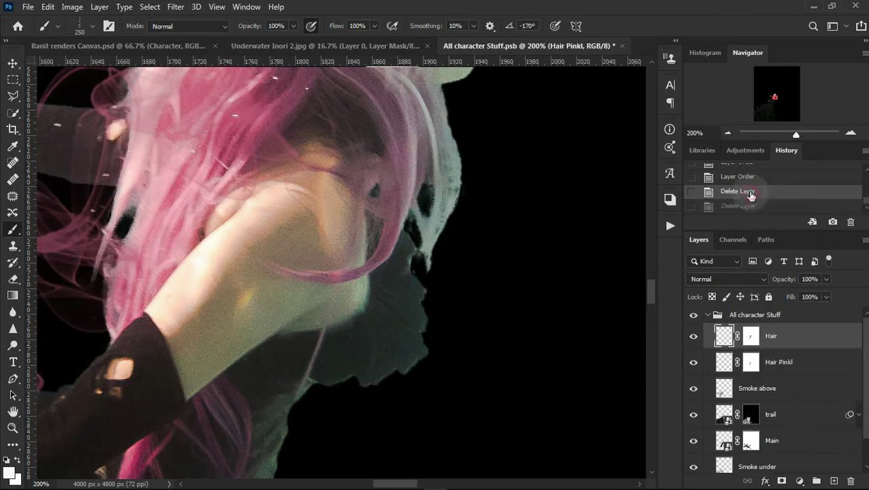
pyautogui.click(753, 178)
pyautogui.click(786, 346)
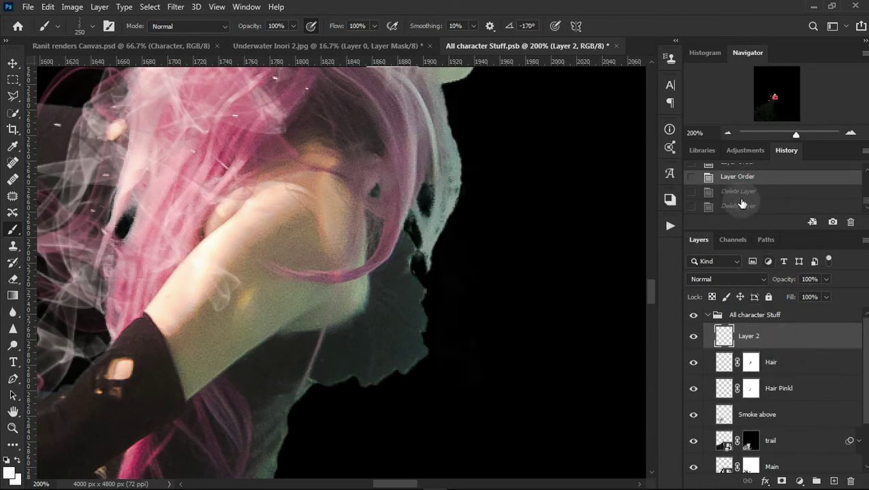
pyautogui.scroll(2, 743, 204)
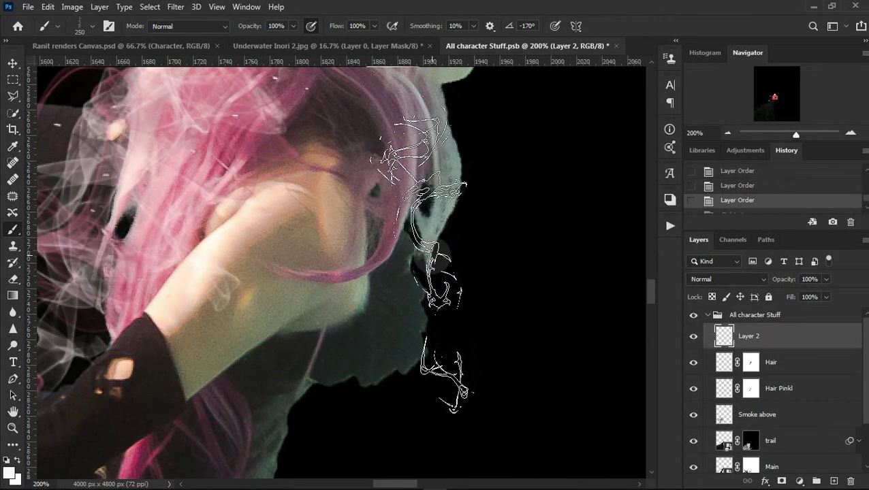
pyautogui.press('[')
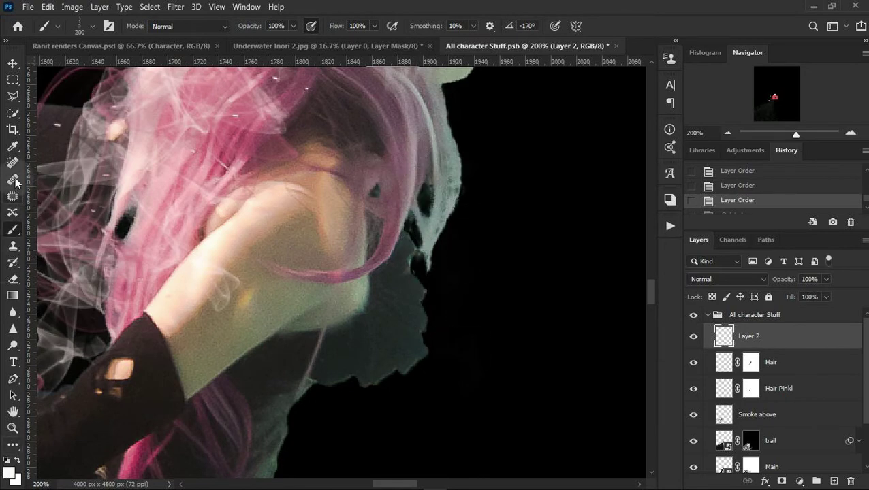
pyautogui.click(12, 146)
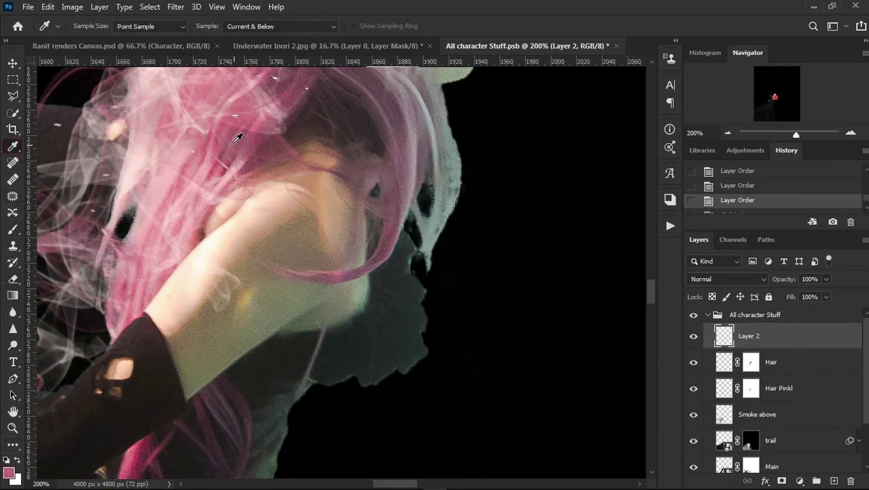
# Stamp trial pink and white smoke strands beside the hair and shoulder with a 250 px brush.
pyautogui.click(13, 229)
pyautogui.click(443, 293)
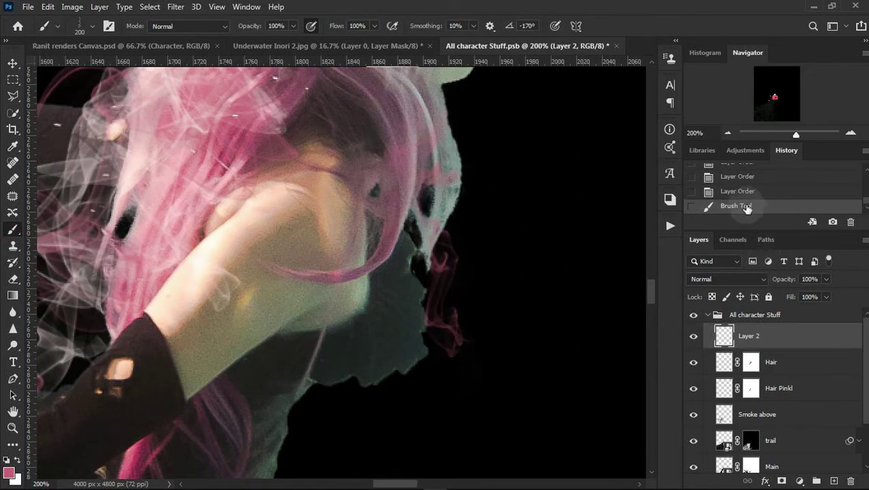
pyautogui.press(']')
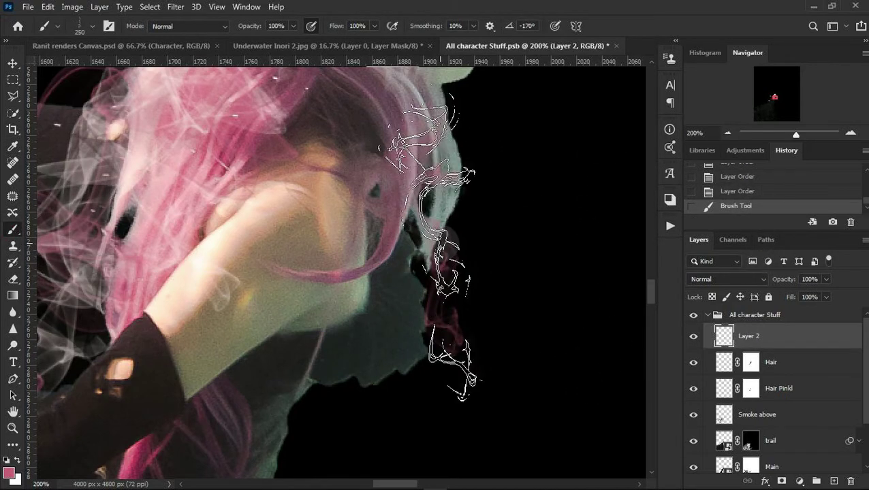
pyautogui.rightClick(429, 245)
pyautogui.click(590, 5)
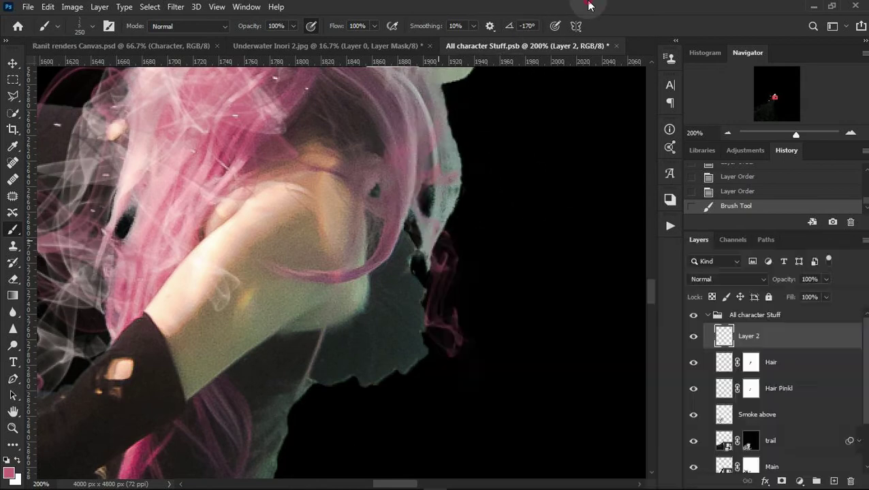
pyautogui.click(17, 461)
pyautogui.click(439, 252)
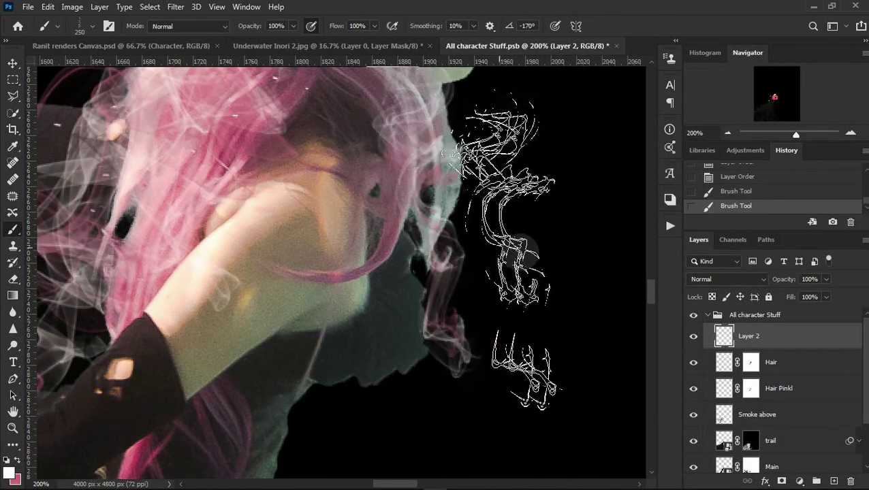
# Undo the trial strokes, resize the brush and stamp white smoke along the top of the hair.
pyautogui.click(727, 134)
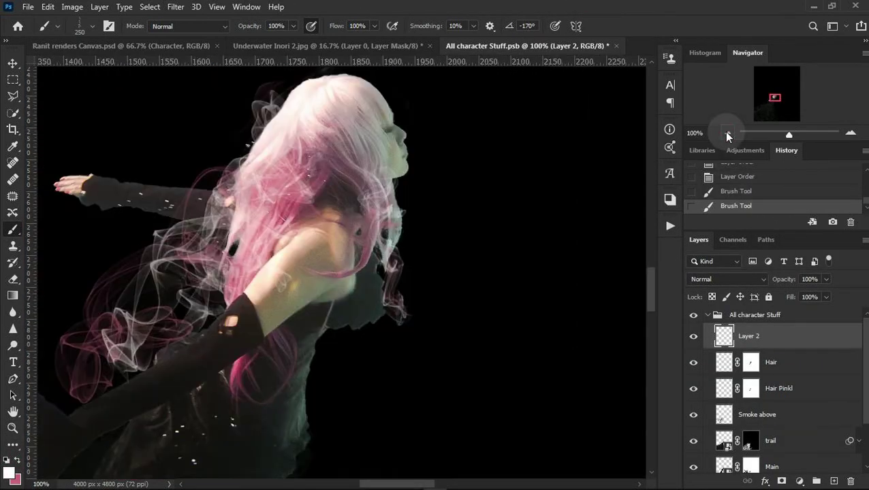
pyautogui.click(726, 134)
pyautogui.click(850, 134)
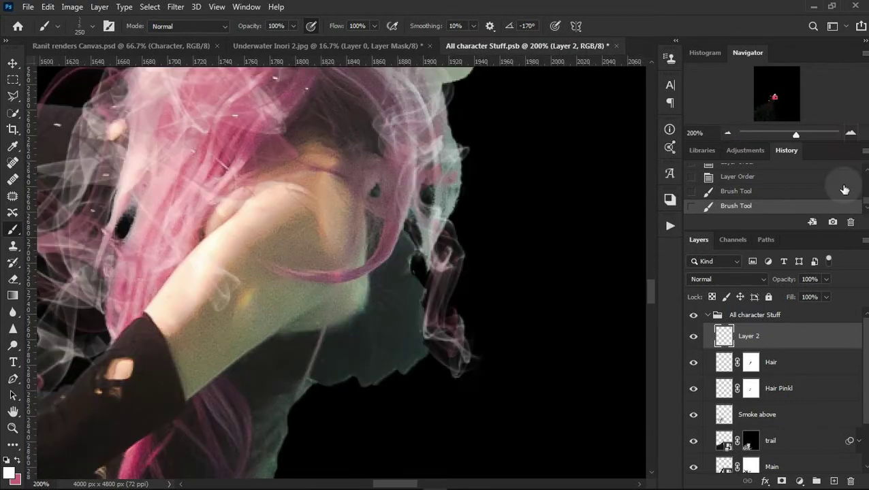
pyautogui.click(736, 178)
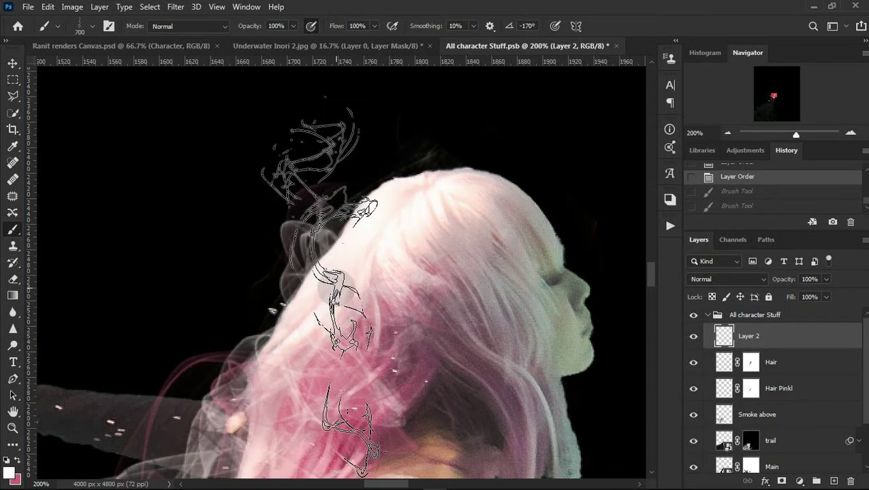
pyautogui.press(']')
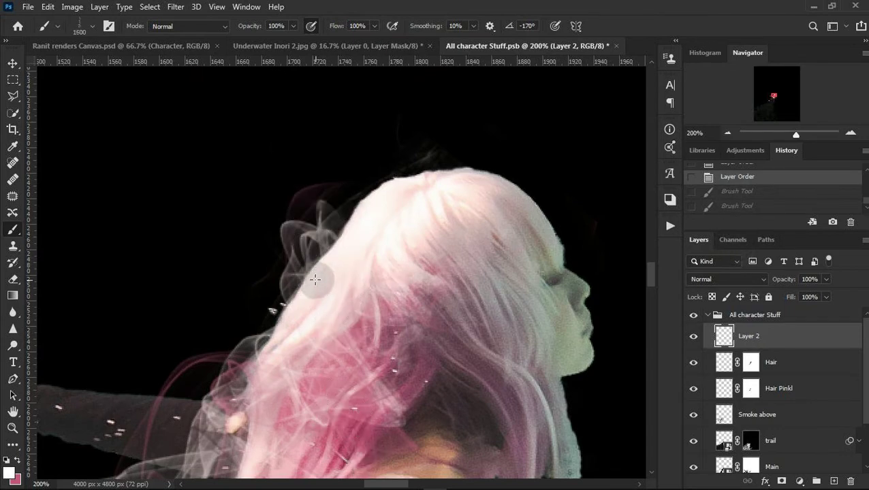
pyautogui.press('[')
pyautogui.press('[')
pyautogui.press('[')
pyautogui.press('[')
pyautogui.press('[')
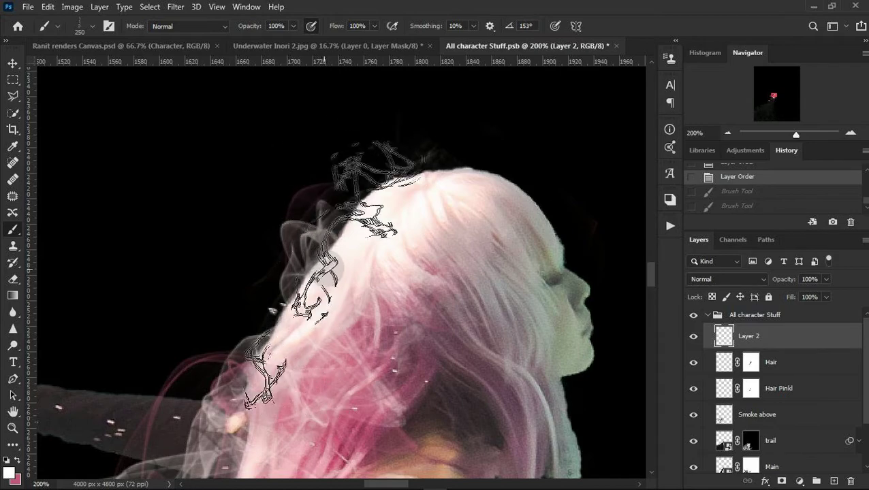
pyautogui.click(361, 276)
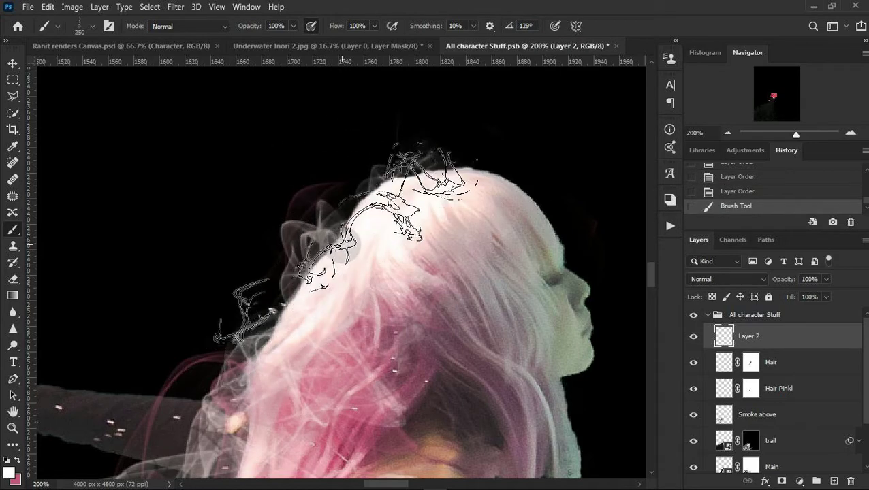
pyautogui.click(728, 133)
pyautogui.click(727, 133)
pyautogui.click(727, 134)
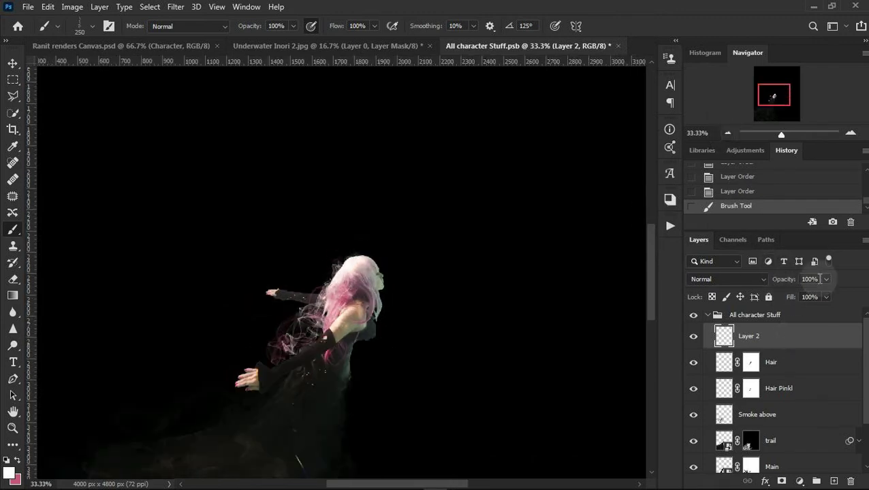
# Delete the black fill Layer 1 and save the character .psb file.
pyautogui.scroll(-2, 814, 382)
pyautogui.click(784, 467)
pyautogui.press('Delete')
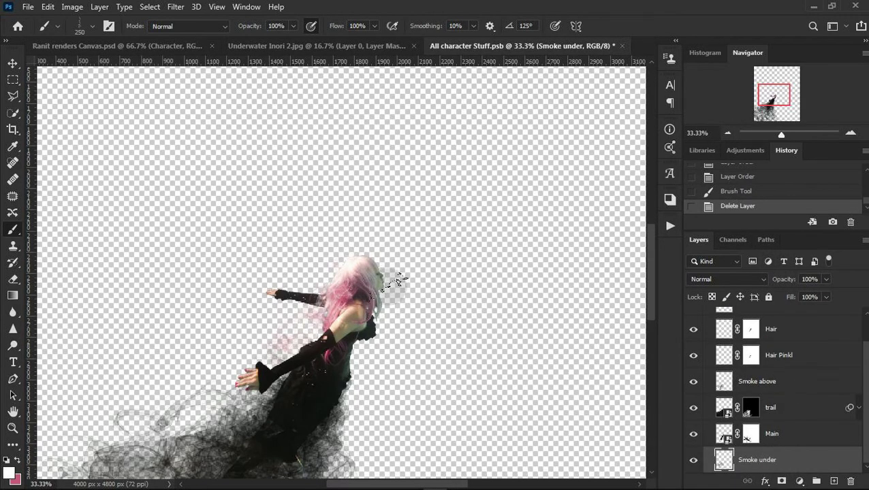
pyautogui.hotkey('ctrl', 's')
# Return to Ranit renders Canvas.psd and view the updated character.
pyautogui.click(129, 47)
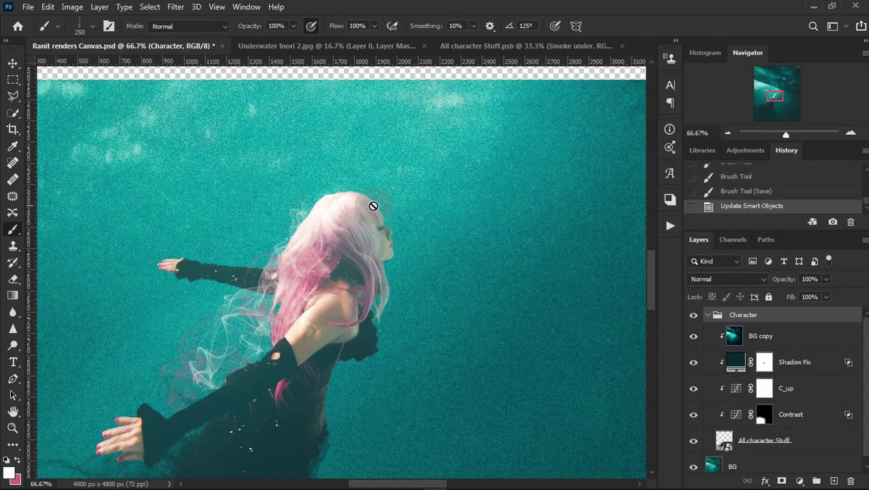
pyautogui.click(850, 132)
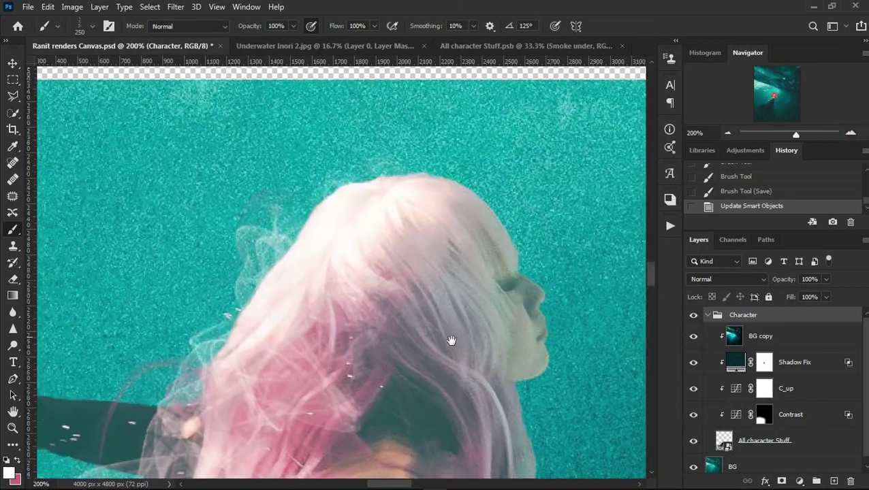
pyautogui.click(727, 133)
pyautogui.click(727, 133)
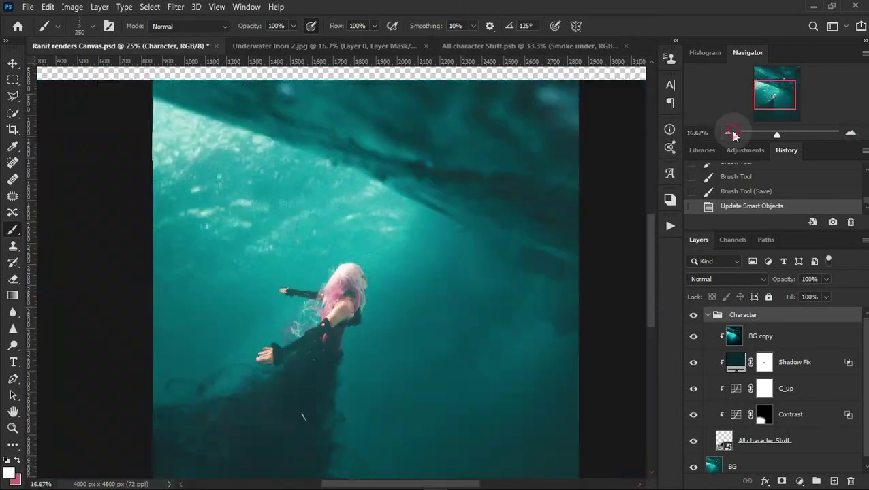
pyautogui.click(727, 133)
# Add a Curves adjustment above All character Stuff, bending the curve up to brighten.
pyautogui.click(850, 133)
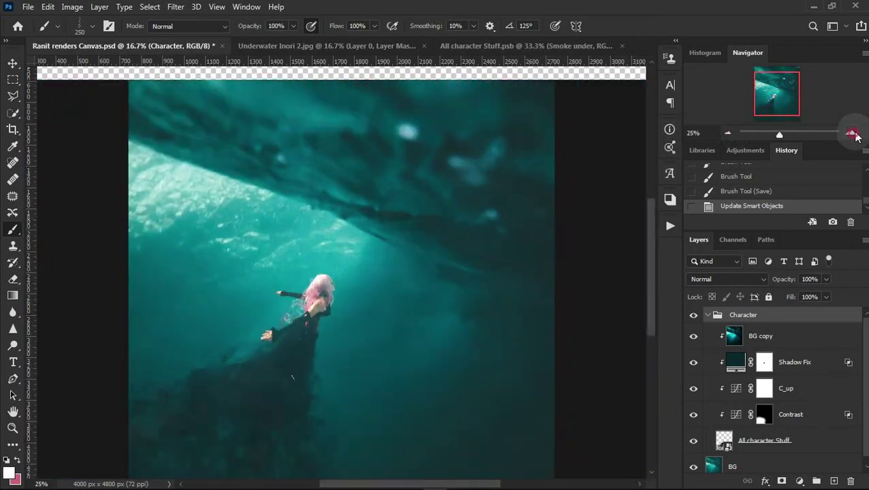
pyautogui.moveTo(450, 236); pyautogui.dragTo(520, 165)
pyautogui.click(727, 133)
pyautogui.click(727, 133)
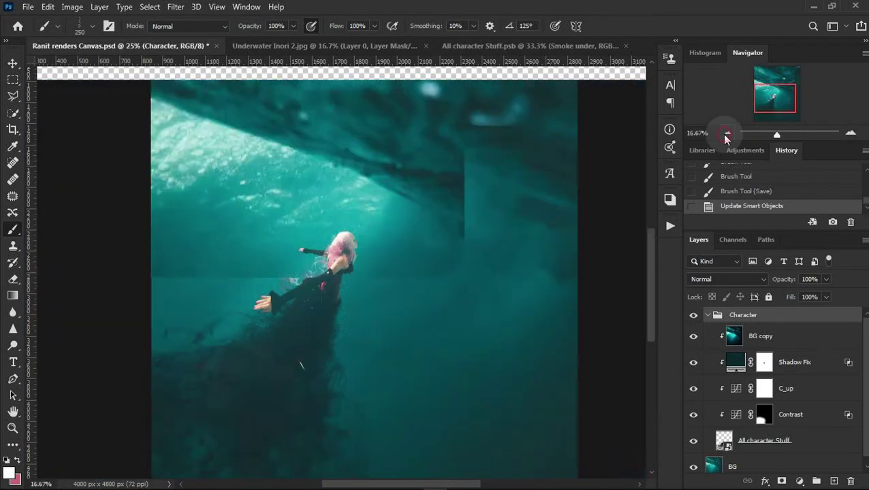
pyautogui.click(14, 63)
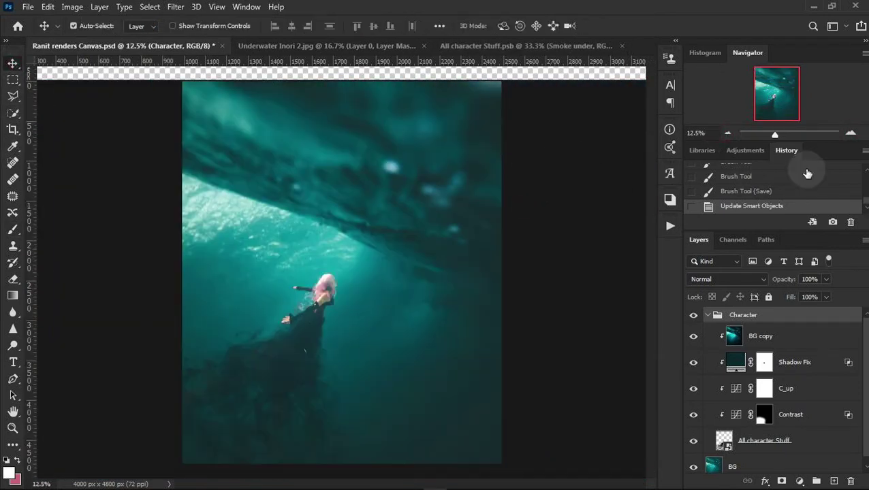
pyautogui.click(788, 330)
pyautogui.click(822, 441)
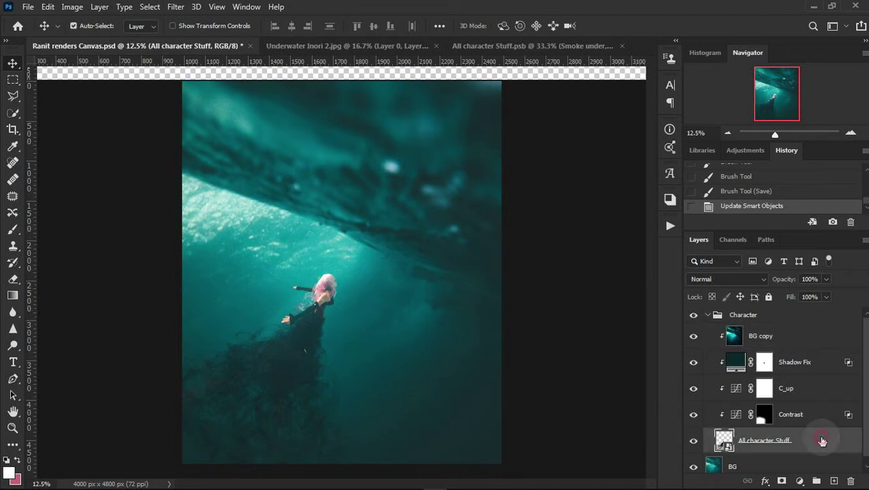
pyautogui.click(799, 480)
pyautogui.click(783, 216)
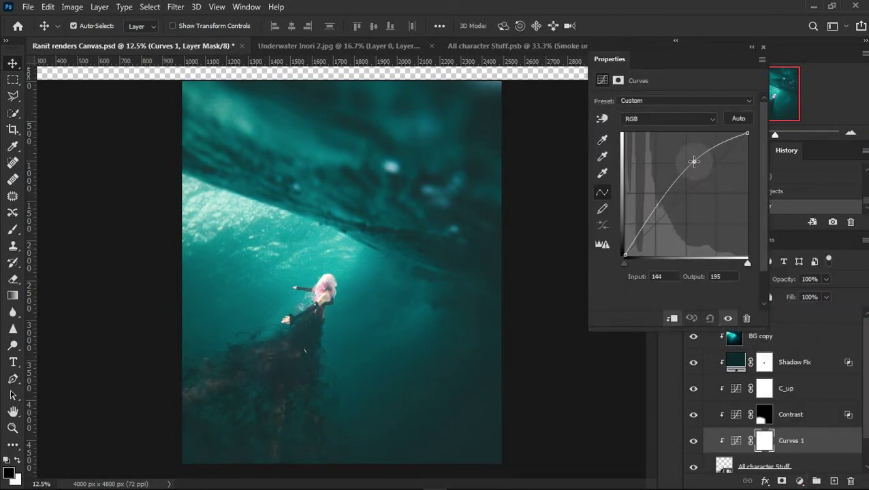
pyautogui.moveTo(690, 163); pyautogui.dragTo(696, 165)
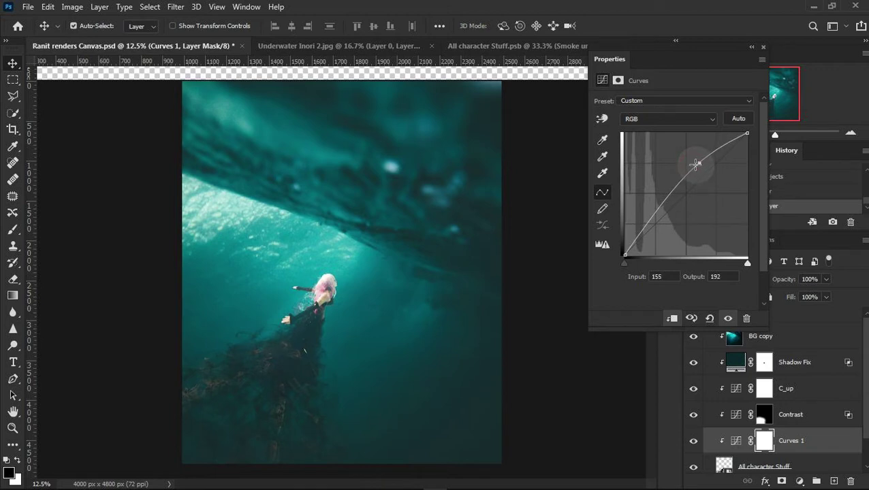
pyautogui.click(761, 48)
# Move Curves 1 to the top of the Character group, fill its mask black, and choose the Soft Round brush.
pyautogui.moveTo(822, 441)
pyautogui.mouseDown()
pyautogui.moveTo(826, 351)
pyautogui.moveTo(814, 329)
pyautogui.mouseUp()
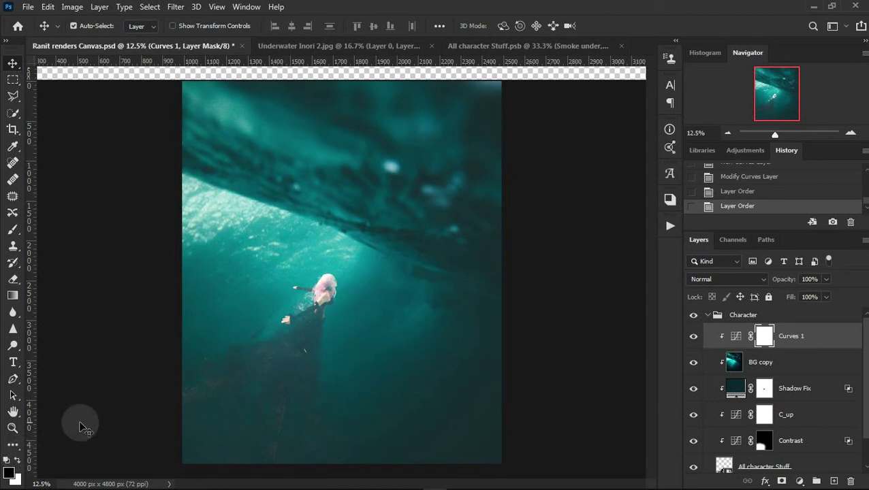
pyautogui.hotkey('alt', 'BackSpace')
pyautogui.click(12, 231)
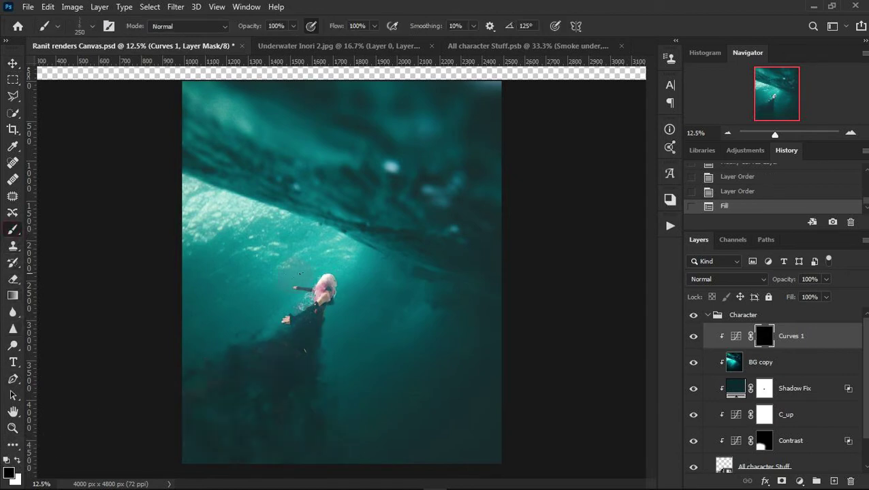
pyautogui.click(92, 26)
pyautogui.scroll(2, 102, 191)
pyautogui.scroll(3, 48, 174)
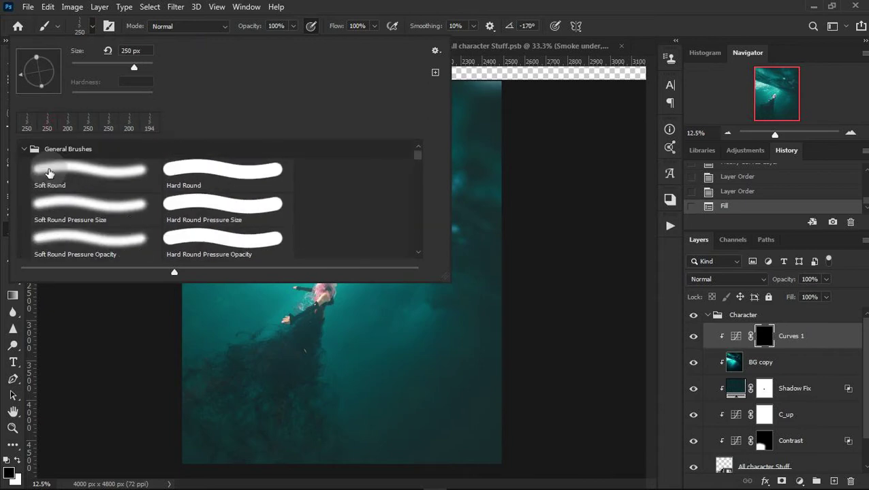
pyautogui.click(47, 172)
pyautogui.click(376, 5)
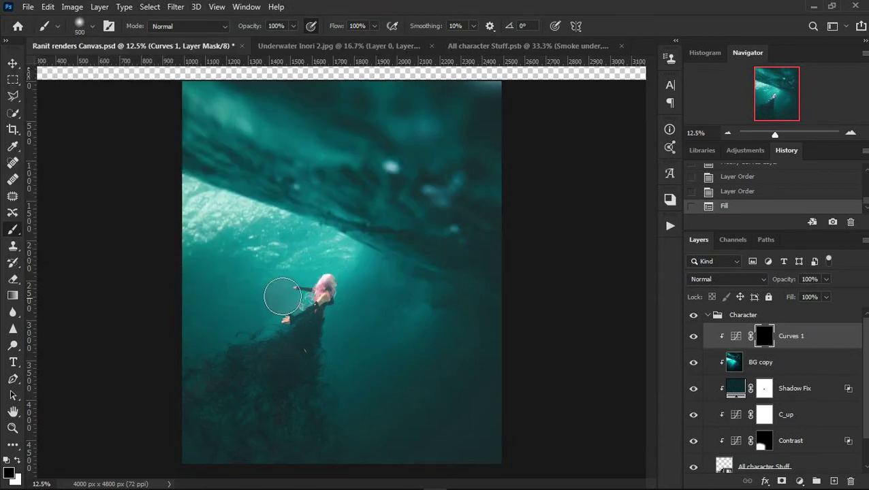
# Paint white into the mask for a soft glow around the girl's head and lower body.
pyautogui.click(17, 462)
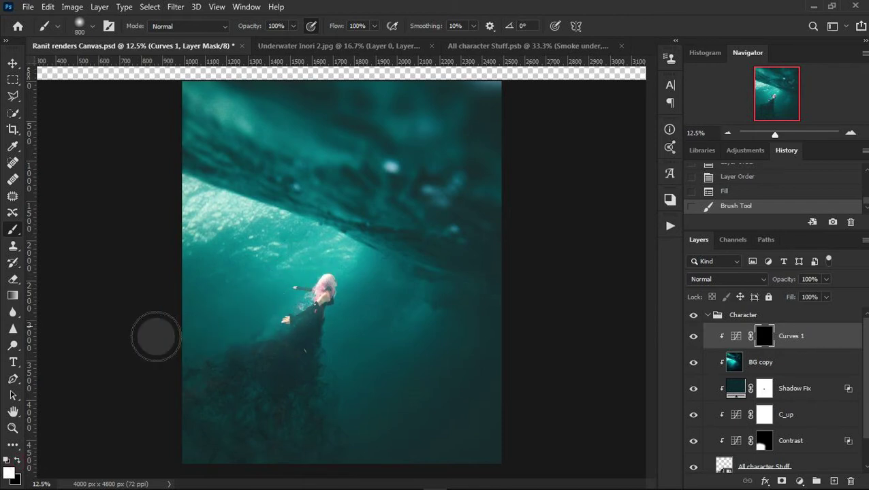
pyautogui.press(']')
pyautogui.press(']')
pyautogui.press(']')
pyautogui.moveTo(259, 267); pyautogui.dragTo(279, 255)
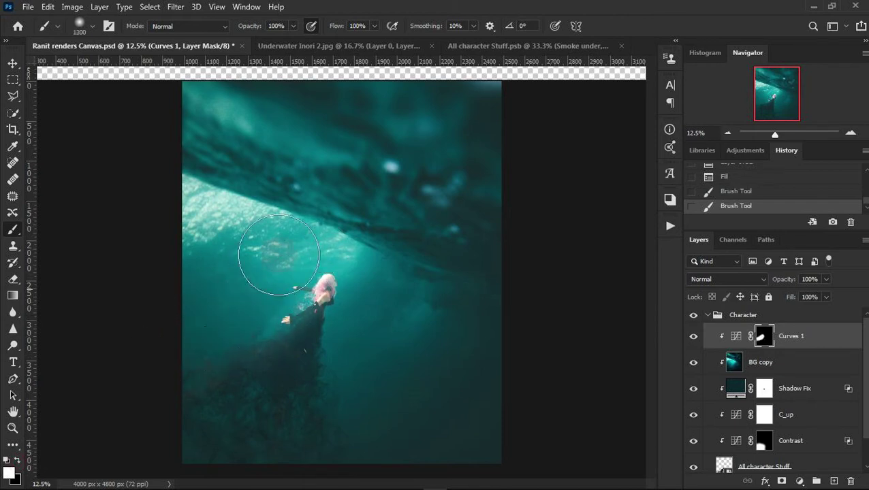
pyautogui.moveTo(271, 294); pyautogui.dragTo(203, 325)
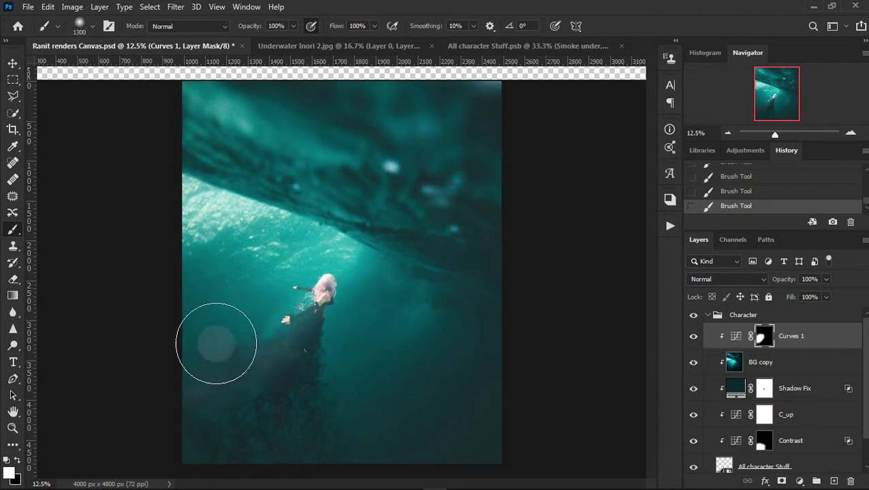
# Lower the Curves 1 fill to 10% and begin renaming the layer.
pyautogui.moveTo(790, 297); pyautogui.dragTo(715, 300)
pyautogui.click(850, 133)
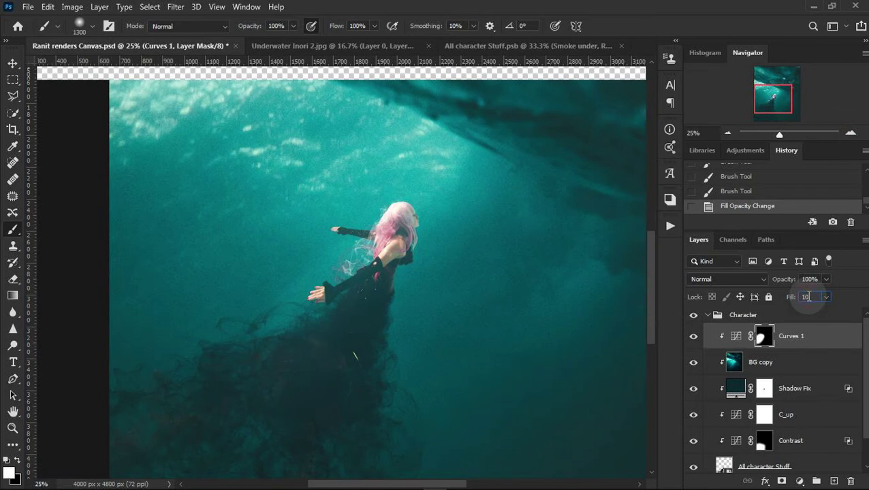
pyautogui.click(824, 329)
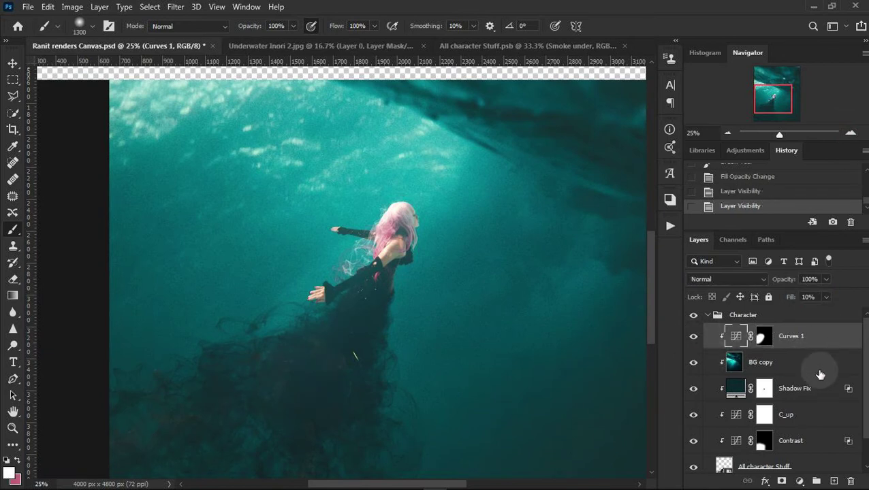
pyautogui.click(799, 360)
pyautogui.doubleClick(794, 339)
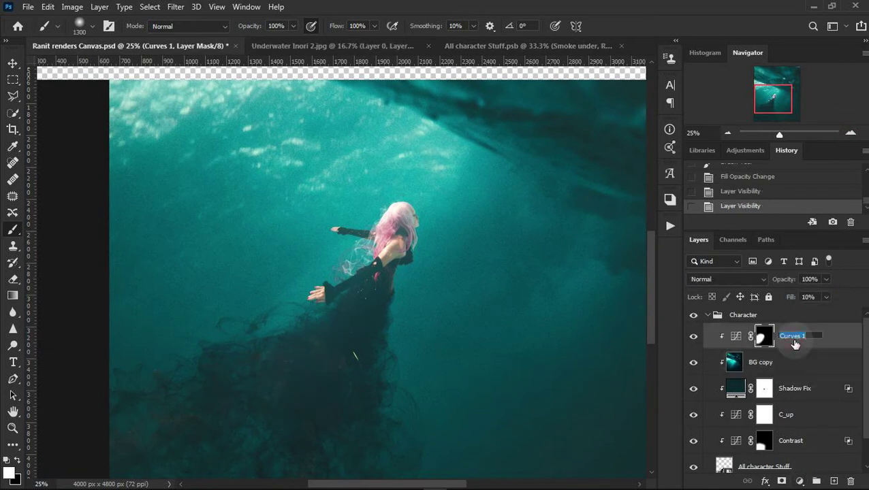
pyautogui.write('Light')
# Rename the glow layer to Light and add a darkening Curves layer above Shadow Fix.
pyautogui.click(790, 362)
pyautogui.click(800, 481)
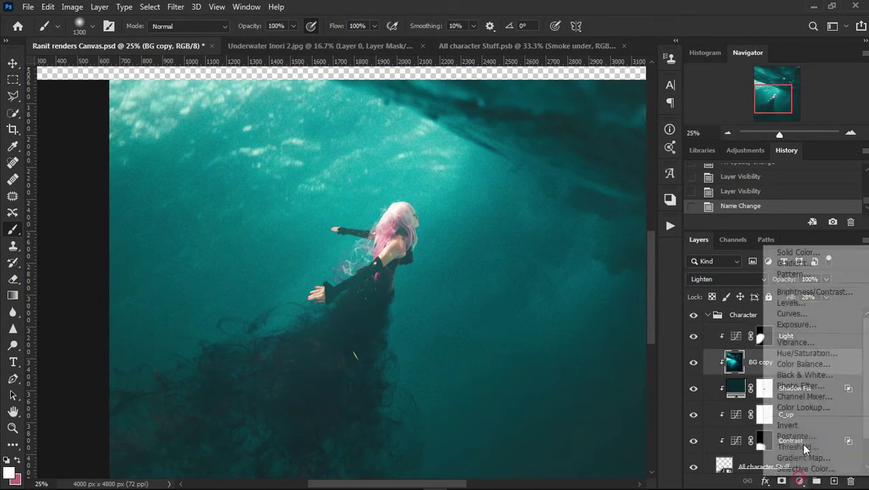
pyautogui.click(793, 249)
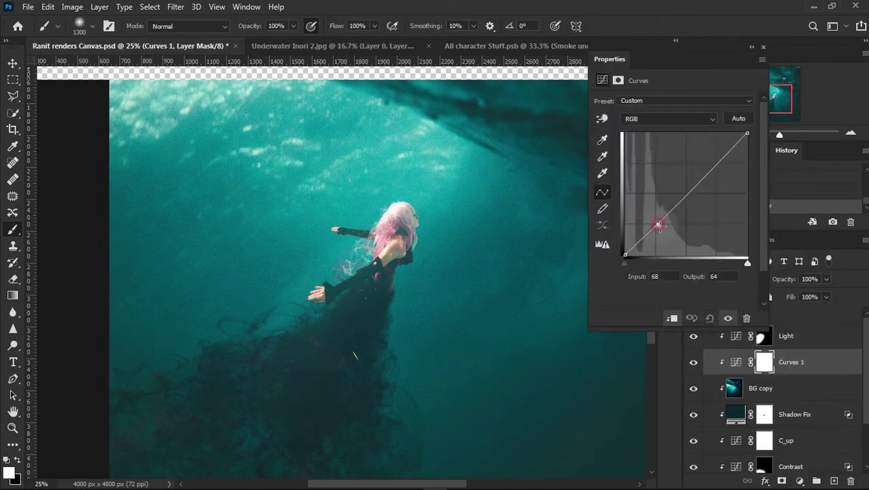
pyautogui.moveTo(658, 226); pyautogui.dragTo(664, 232)
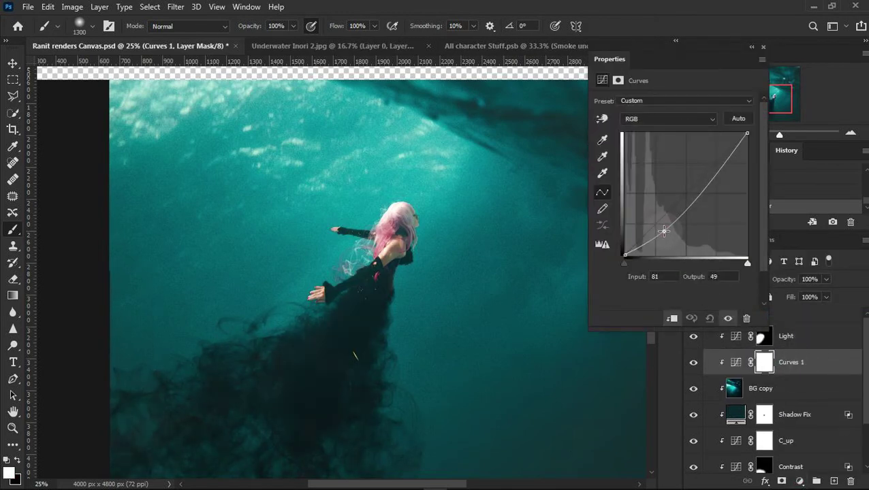
pyautogui.click(765, 47)
pyautogui.moveTo(816, 359); pyautogui.dragTo(810, 413)
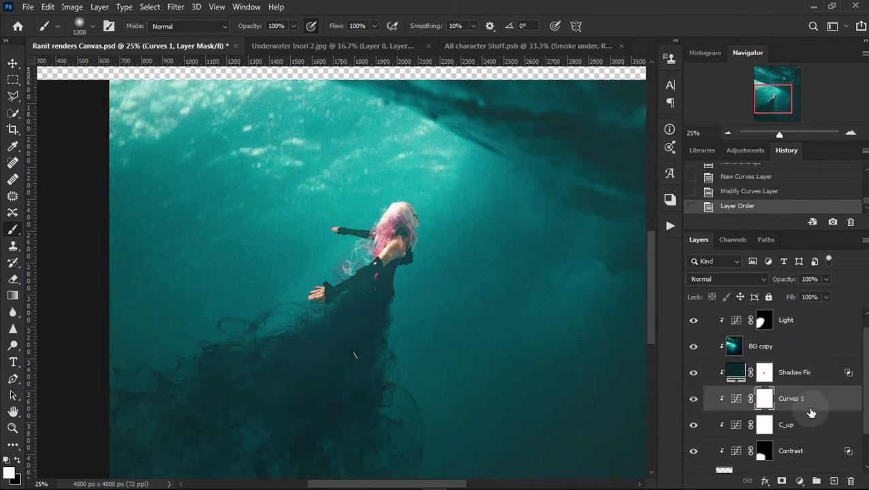
pyautogui.click(694, 399)
pyautogui.click(693, 399)
pyautogui.click(693, 399)
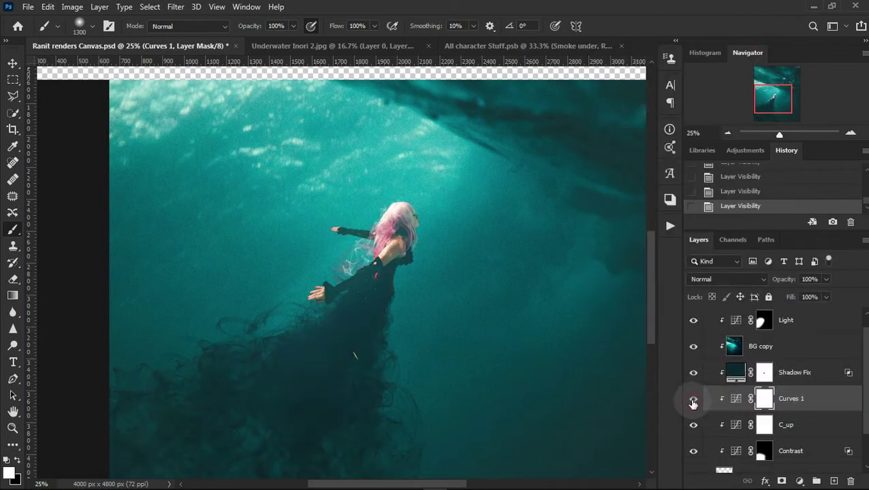
pyautogui.moveTo(811, 396)
pyautogui.mouseDown()
pyautogui.moveTo(818, 363)
pyautogui.moveTo(805, 338)
pyautogui.moveTo(803, 390)
pyautogui.mouseUp()
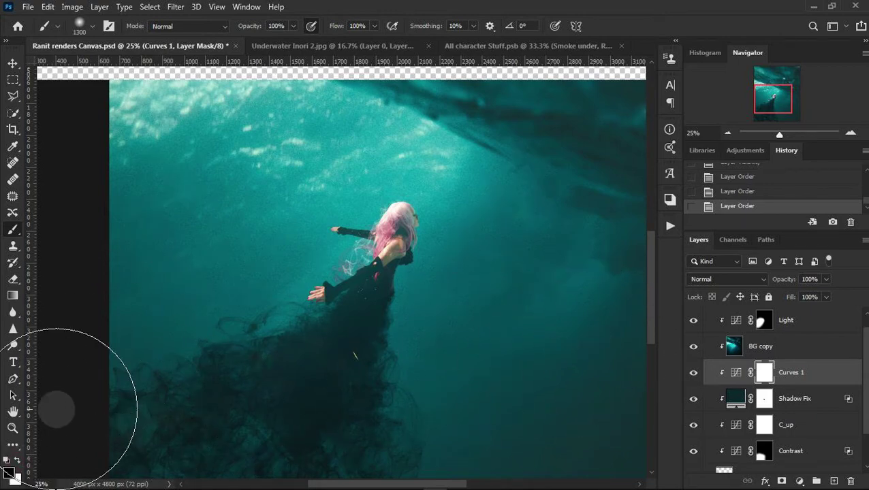
# Fill the new curves mask black and paint white over the lower smoke trail with a 900 px brush.
pyautogui.hotkey('alt', 'BackSpace')
pyautogui.press('x')
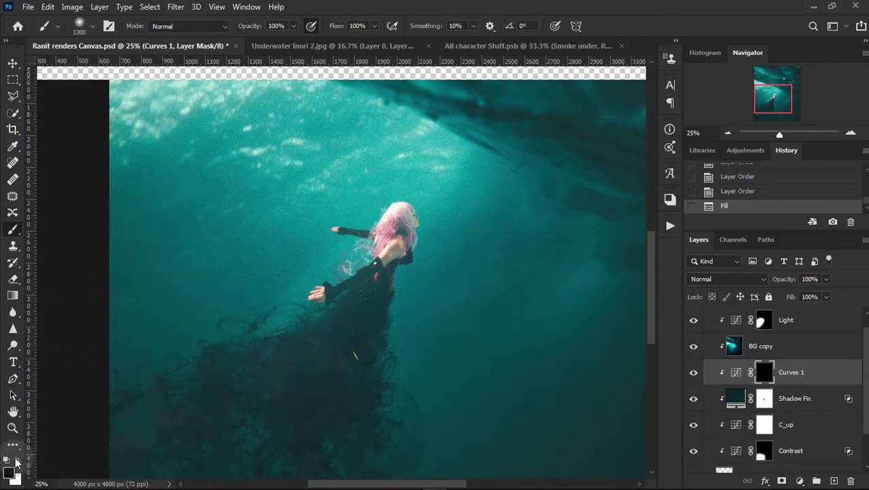
pyautogui.press('[')
pyautogui.press('[')
pyautogui.press('[')
pyautogui.press('[')
pyautogui.press('[')
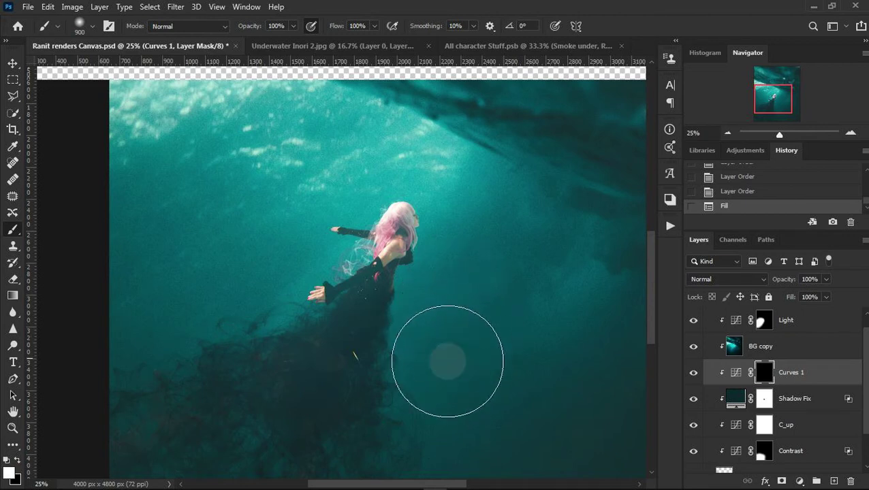
pyautogui.moveTo(485, 261)
pyautogui.mouseDown()
pyautogui.moveTo(456, 304)
pyautogui.moveTo(446, 370)
pyautogui.mouseUp()
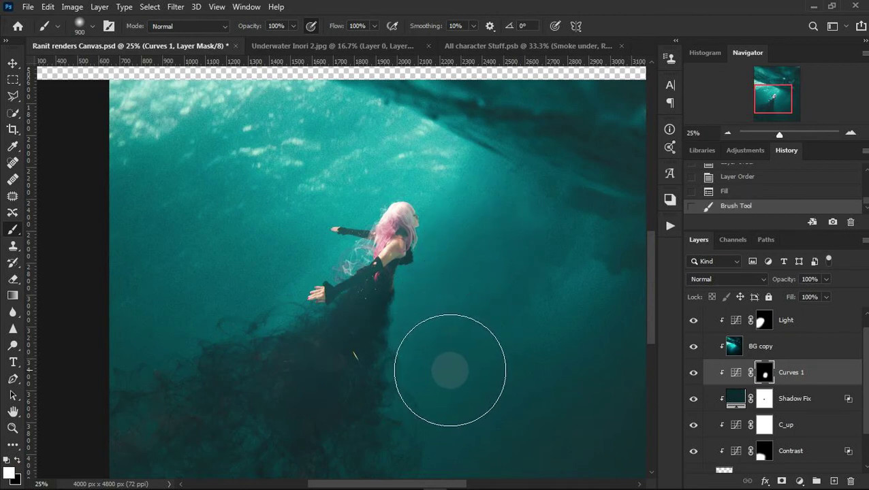
pyautogui.scroll(-3, 497, 282)
pyautogui.moveTo(476, 277); pyautogui.dragTo(384, 335)
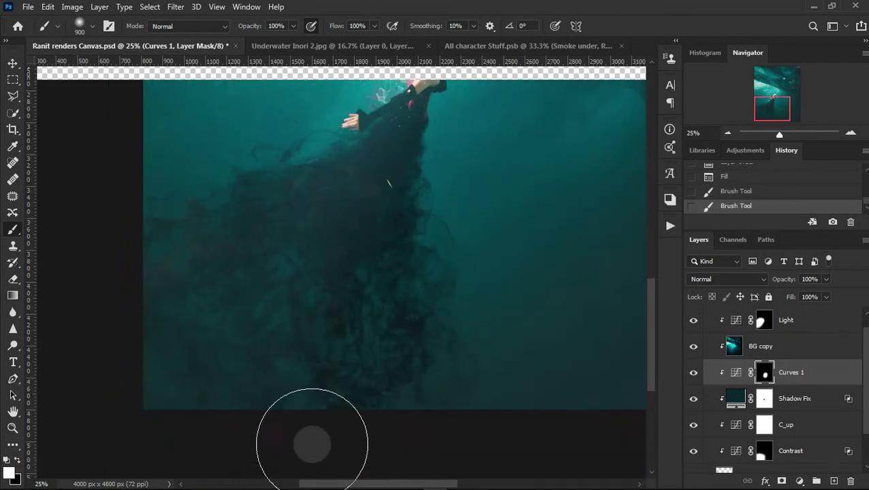
pyautogui.moveTo(452, 285); pyautogui.dragTo(194, 412)
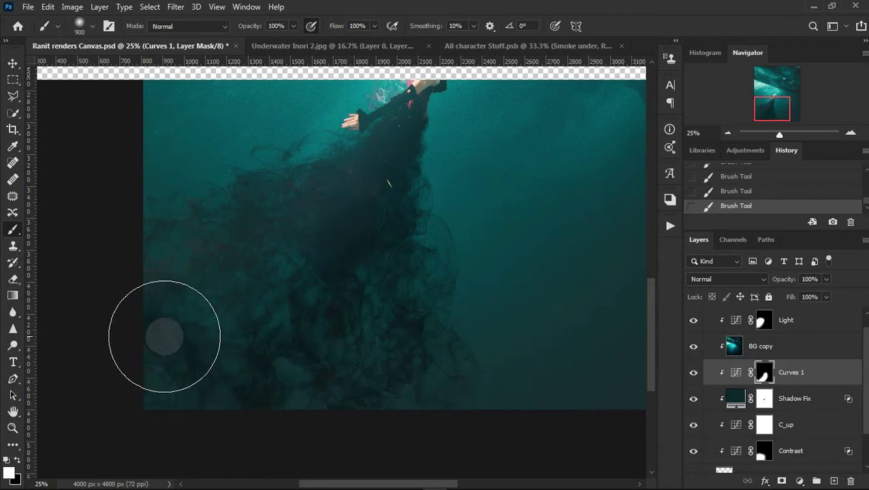
# Spread the darkening across the lower canvas with a 1700–2400 px brush and set fill to 20%.
pyautogui.press(']')
pyautogui.press(']')
pyautogui.press(']')
pyautogui.press(']')
pyautogui.press(']')
pyautogui.press(']')
pyautogui.press(']')
pyautogui.press(']')
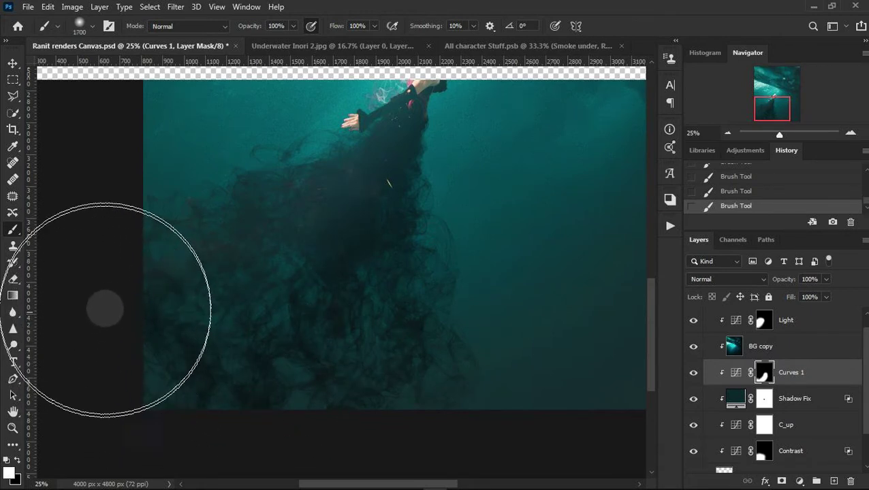
pyautogui.press(']')
pyautogui.moveTo(481, 421); pyautogui.dragTo(330, 378)
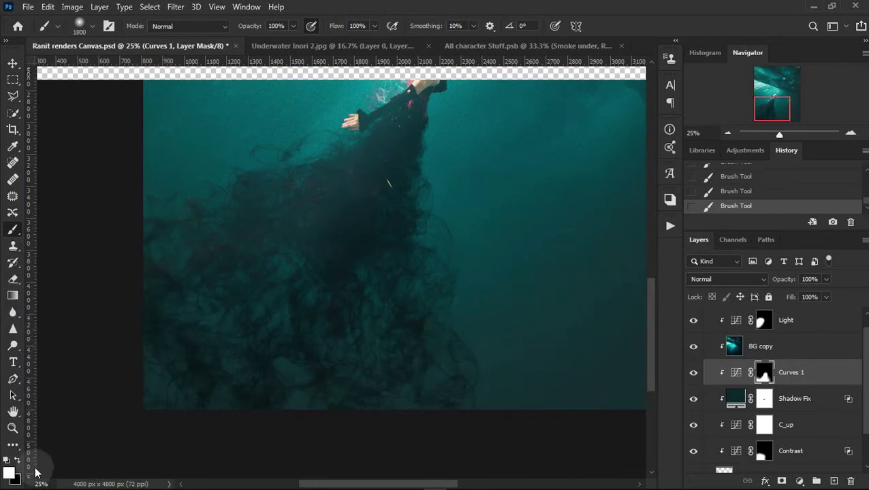
pyautogui.hotkey('ctrl', '0')
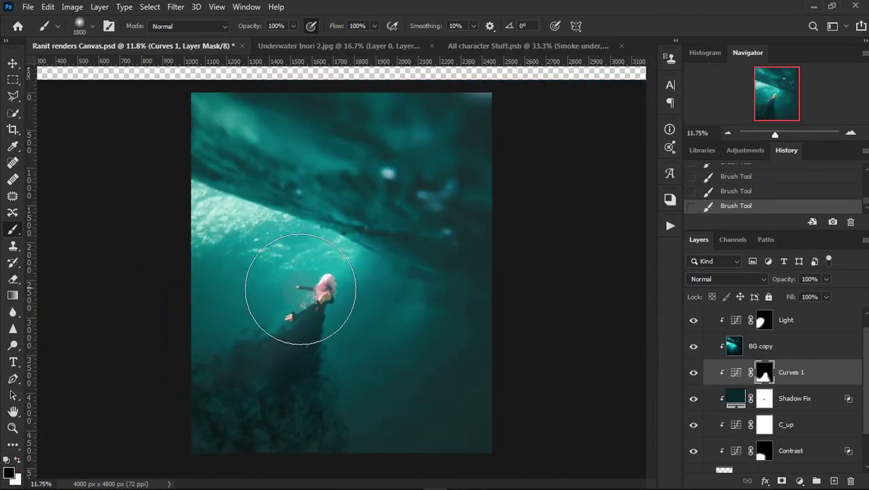
pyautogui.press(']')
pyautogui.press(']')
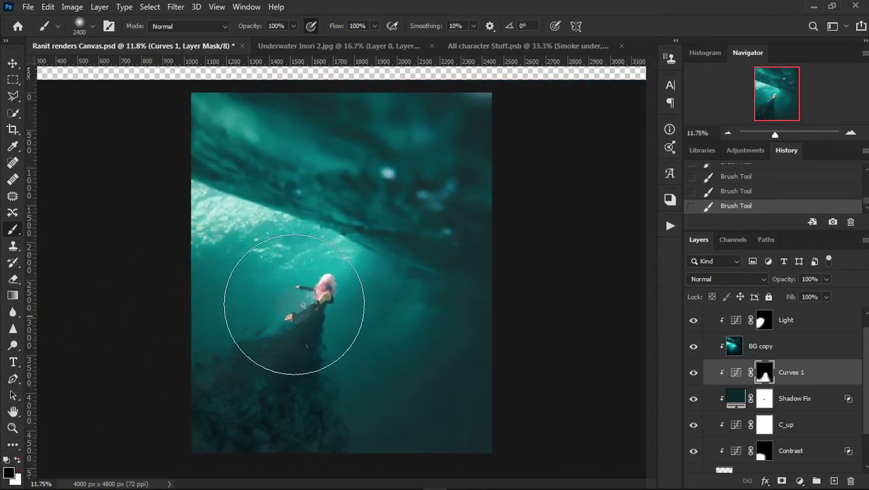
pyautogui.click(850, 133)
pyautogui.write('20')
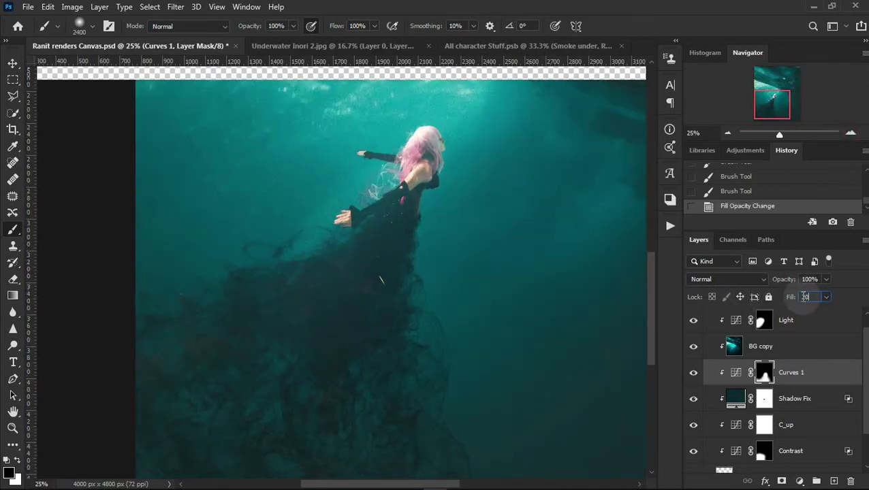
pyautogui.press('Return')
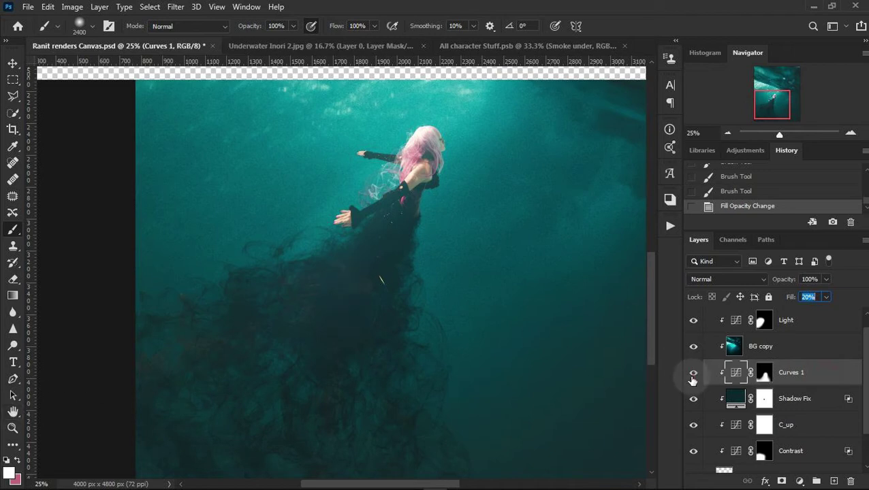
# Zoom out to 6.25%, select the Light layer, and save Ranit renders Canvas.psd.
pyautogui.click(727, 133)
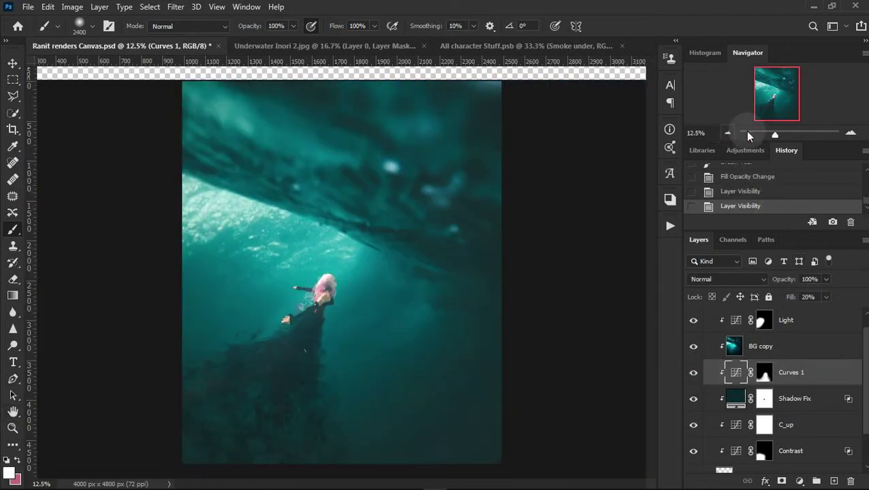
pyautogui.click(850, 133)
pyautogui.press('v')
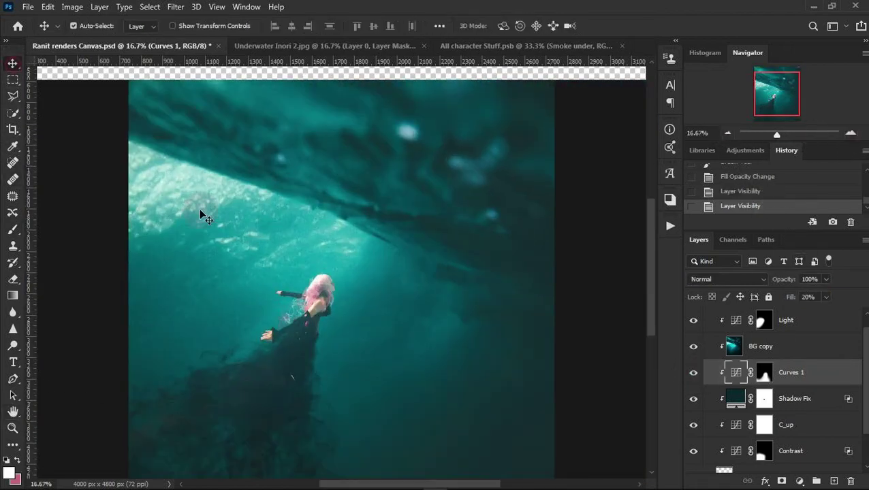
pyautogui.click(366, 401)
pyautogui.moveTo(366, 401); pyautogui.dragTo(455, 354)
pyautogui.click(727, 133)
pyautogui.click(727, 132)
pyautogui.click(727, 132)
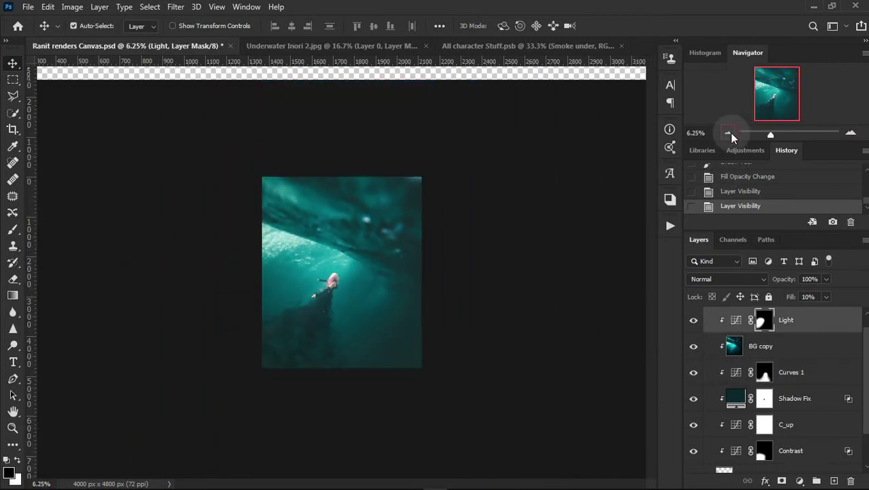
pyautogui.click(727, 132)
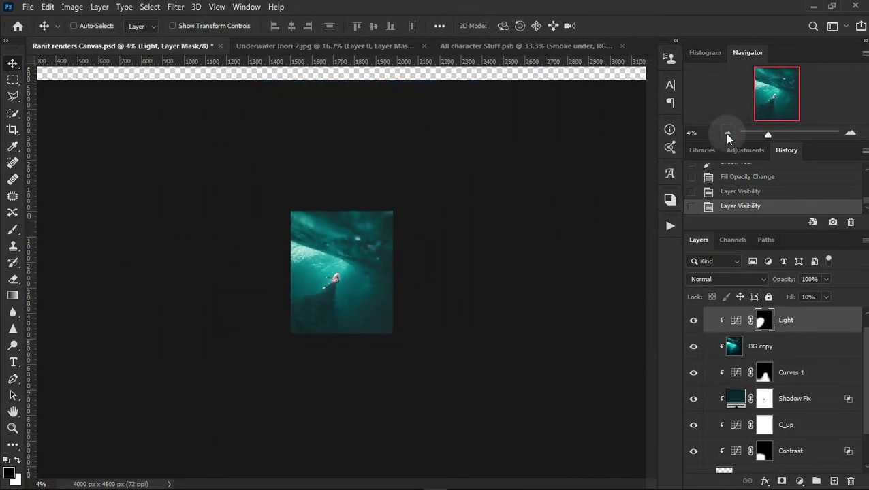
pyautogui.hotkey('ctrl', 's')
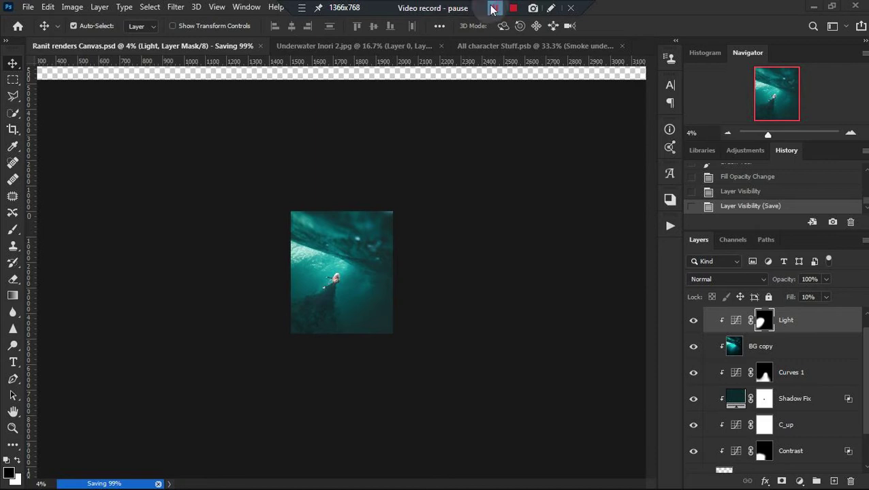
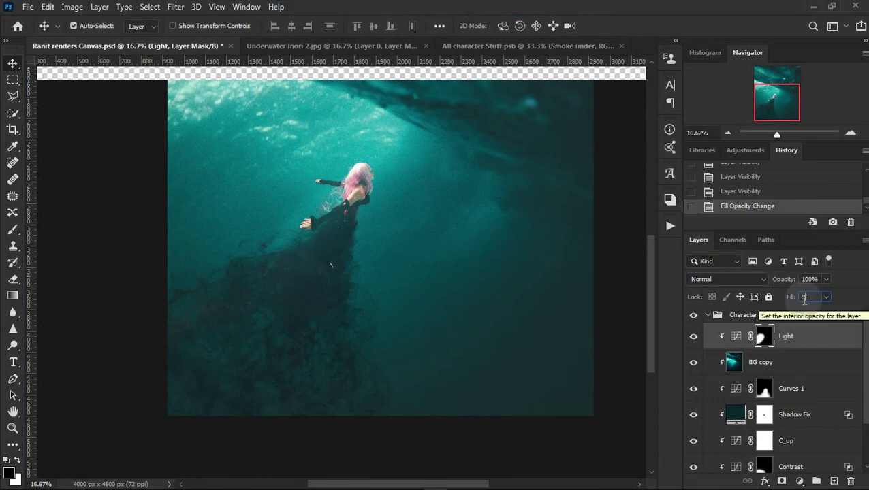
# Zoom in on the grainy figure's body and head to inspect it, then zoom back out to the whole image.
pyautogui.click(727, 133)
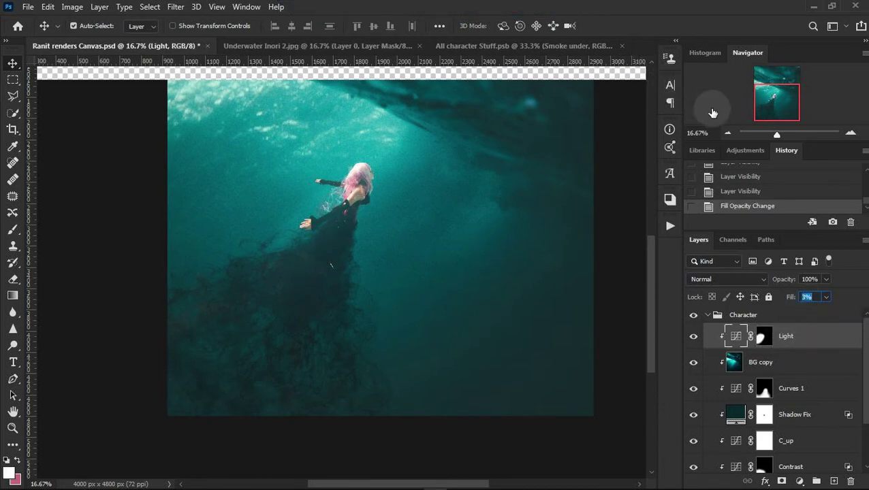
pyautogui.click(852, 132)
pyautogui.scroll(4, 584, 231)
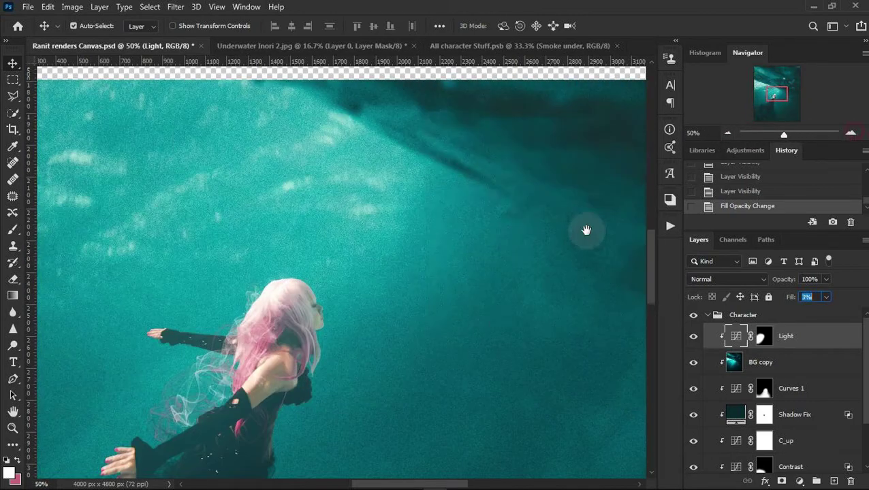
pyautogui.moveTo(583, 230); pyautogui.dragTo(537, 145)
pyautogui.click(851, 133)
pyautogui.moveTo(511, 243); pyautogui.dragTo(509, 252)
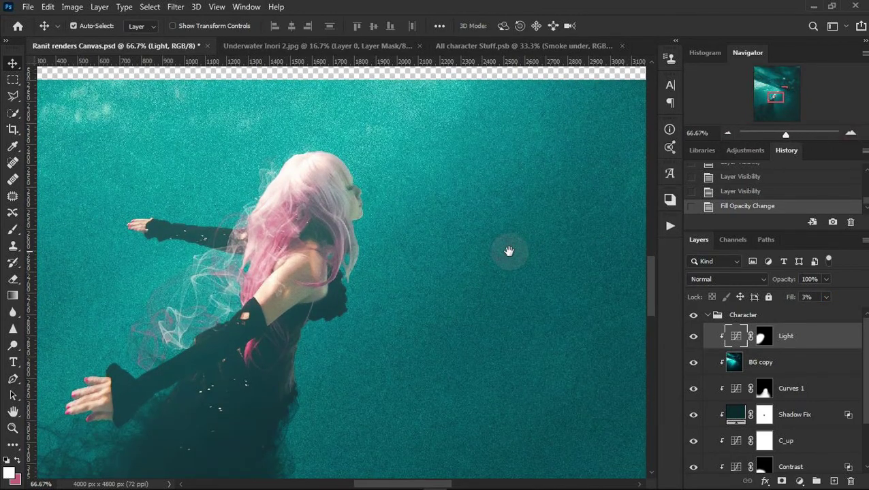
pyautogui.click(851, 133)
pyautogui.click(852, 132)
pyautogui.moveTo(444, 351); pyautogui.dragTo(571, 328)
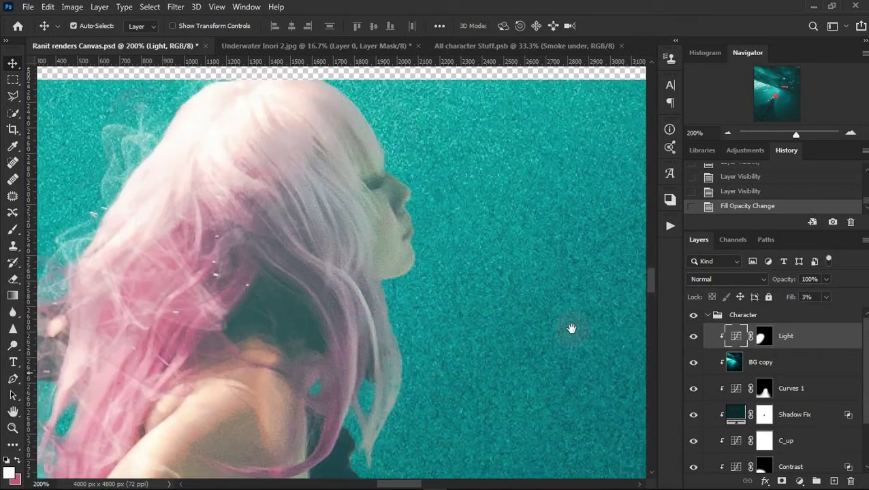
pyautogui.click(727, 133)
pyautogui.click(727, 133)
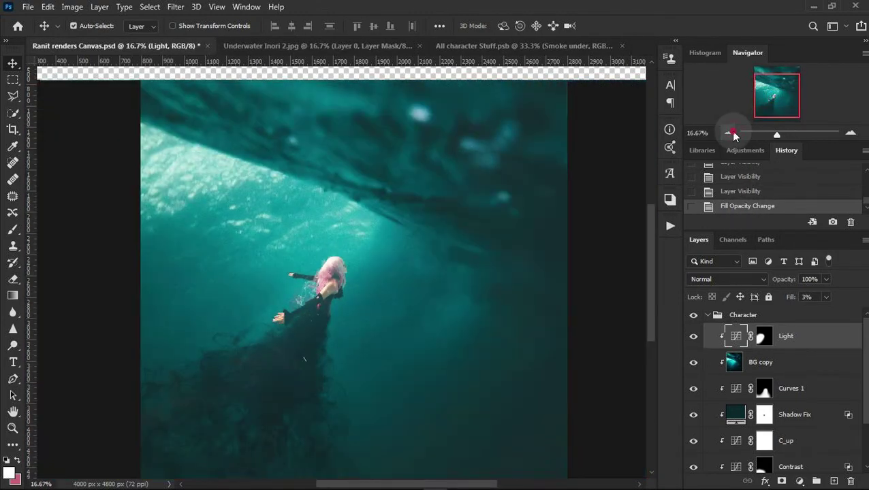
pyautogui.scroll(-2, 790, 364)
# Duplicate the BG layer, move the copy into the Character group and clip it as a mask.
pyautogui.click(772, 456)
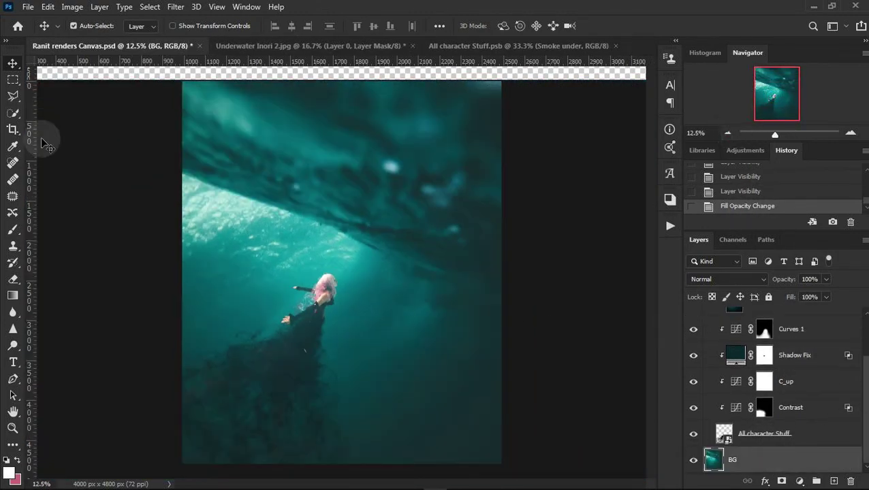
pyautogui.hotkey('ctrl', 'j')
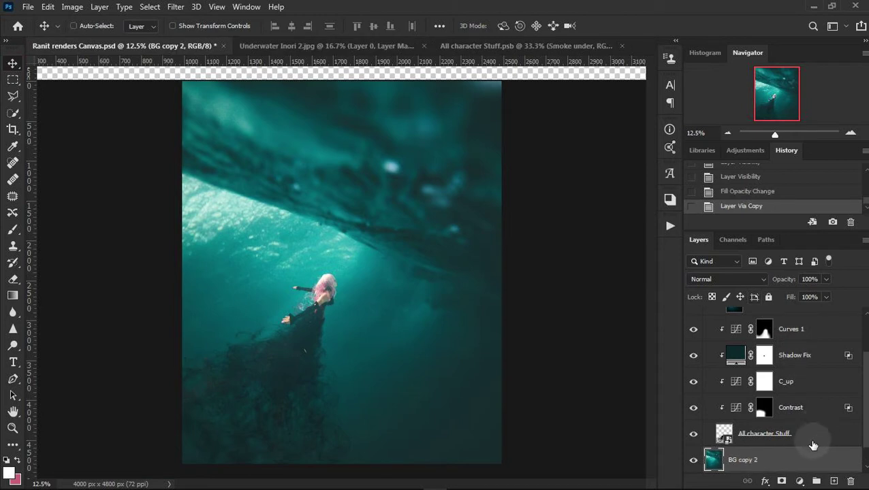
pyautogui.moveTo(810, 446)
pyautogui.mouseDown()
pyautogui.moveTo(808, 254)
pyautogui.moveTo(797, 337)
pyautogui.mouseUp()
pyautogui.rightClick(794, 337)
pyautogui.click(689, 246)
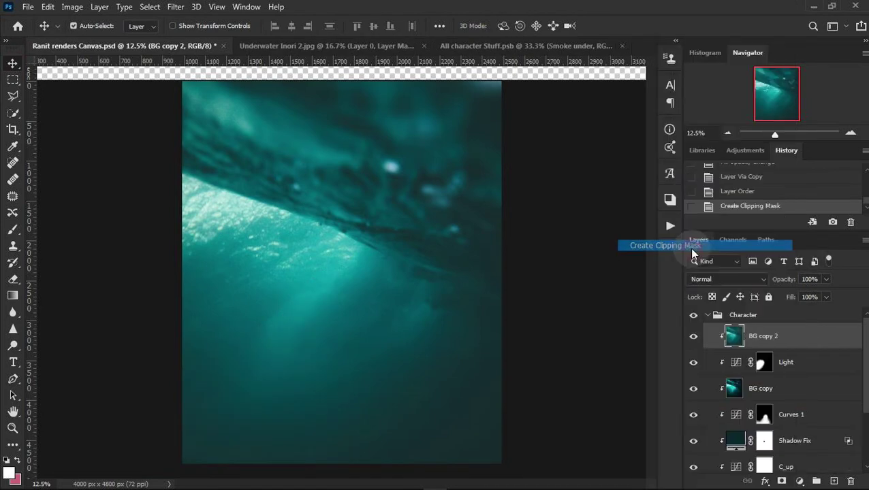
# Set BG copy 2 to Screen blending and start a Curves adjustment on it.
pyautogui.click(715, 278)
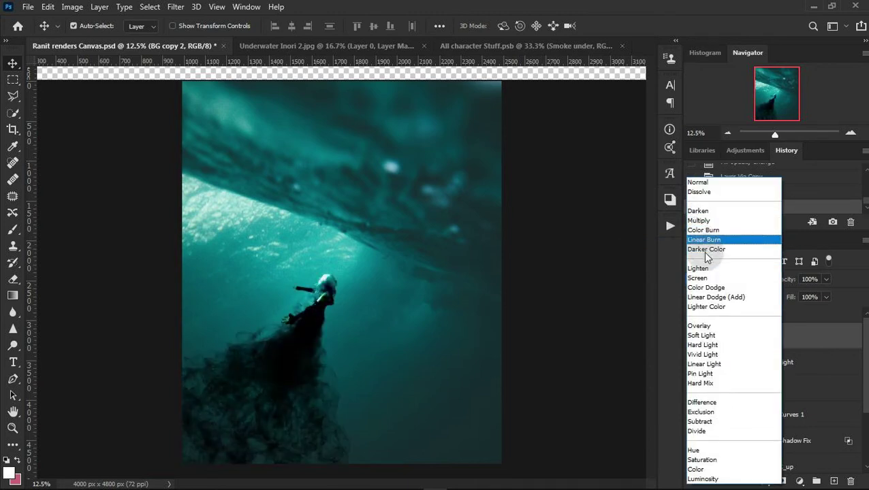
pyautogui.click(708, 278)
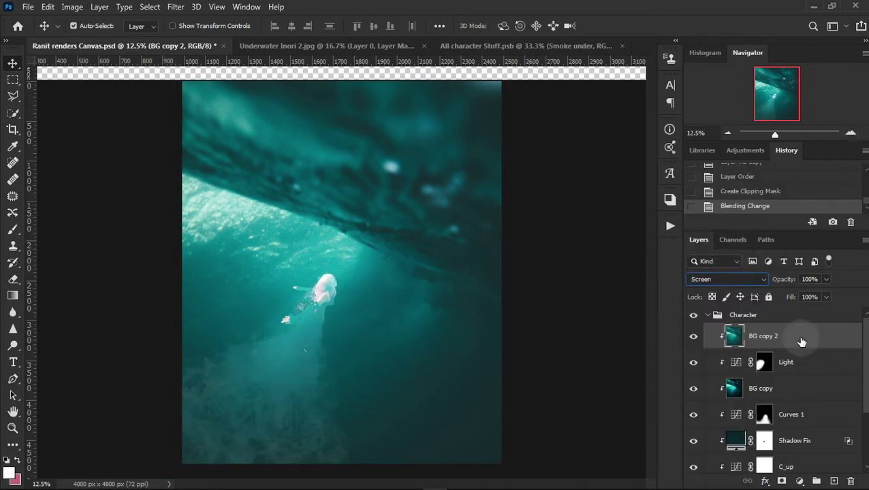
pyautogui.click(72, 7)
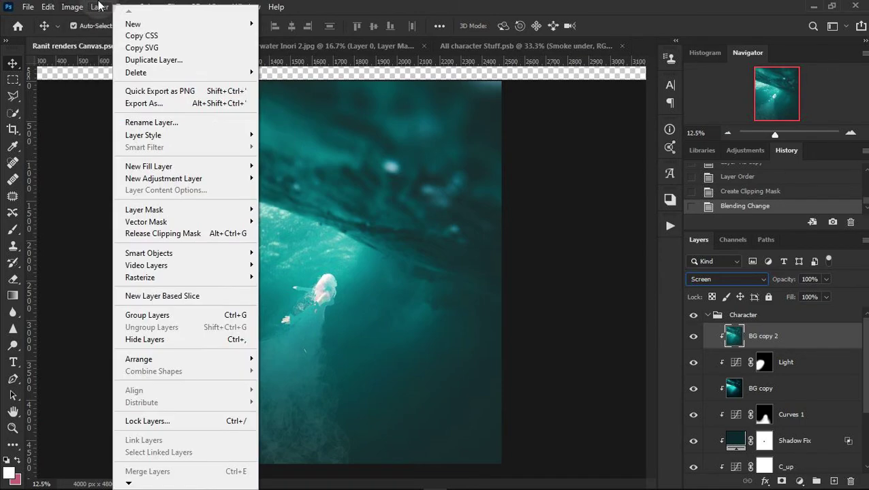
pyautogui.click(223, 63)
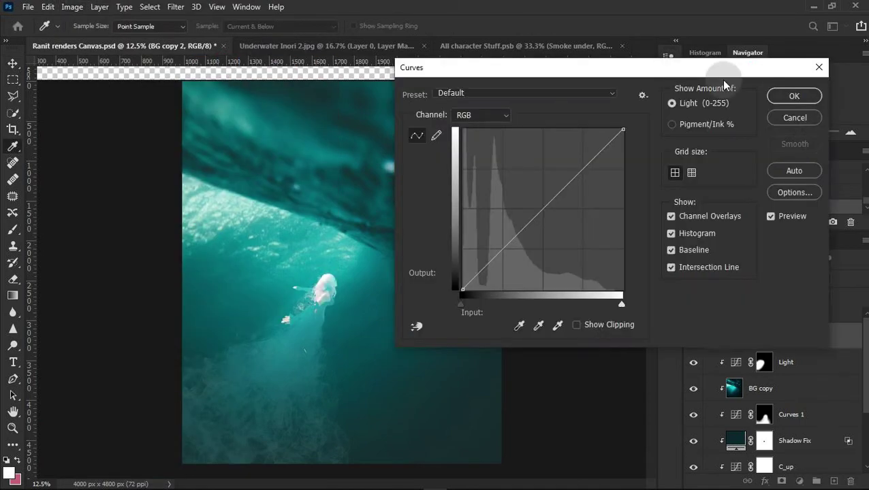
# Bend a steep S-curve that crushes BG copy 2's shadows and apply it.
pyautogui.scroll(3, 291, 295)
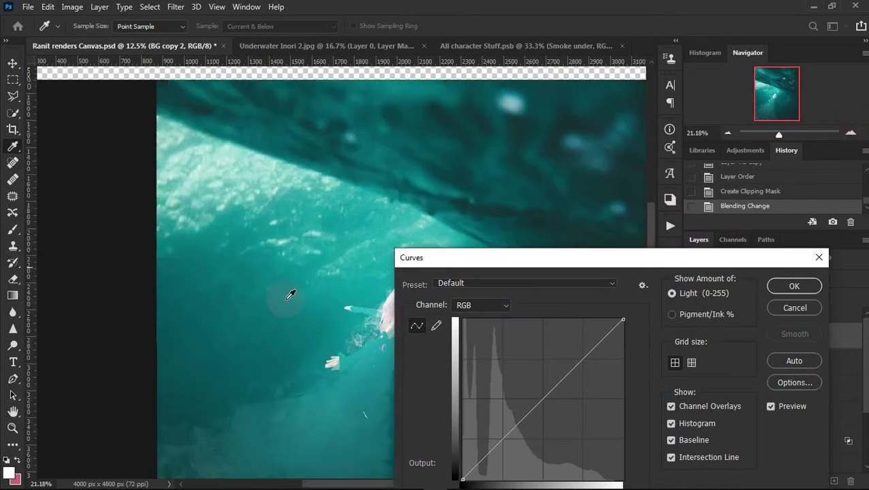
pyautogui.scroll(3, 300, 306)
pyautogui.scroll(2, 334, 333)
pyautogui.scroll(3, 355, 361)
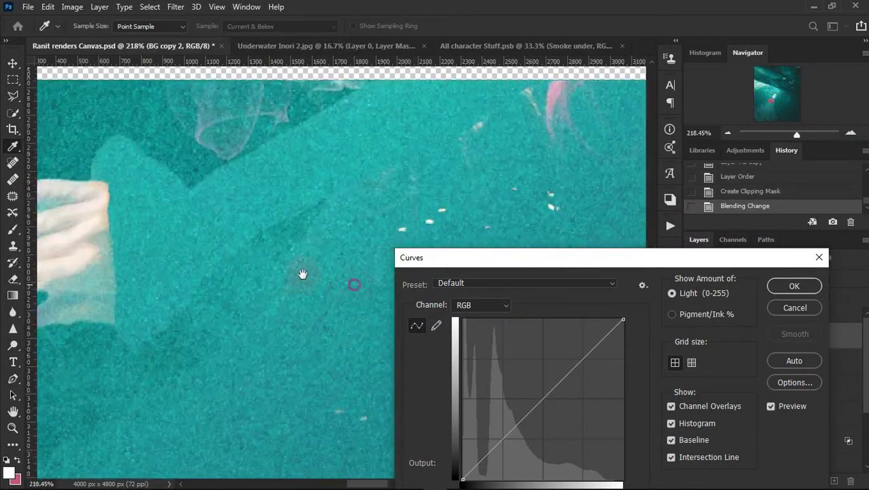
pyautogui.moveTo(475, 258); pyautogui.dragTo(518, 140)
pyautogui.moveTo(549, 317); pyautogui.dragTo(554, 341)
pyautogui.moveTo(612, 274); pyautogui.dragTo(610, 259)
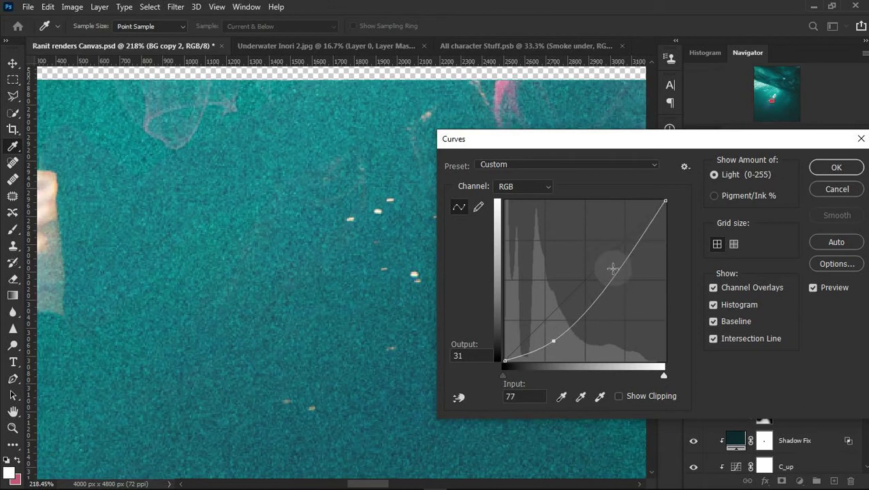
pyautogui.moveTo(565, 347); pyautogui.dragTo(582, 356)
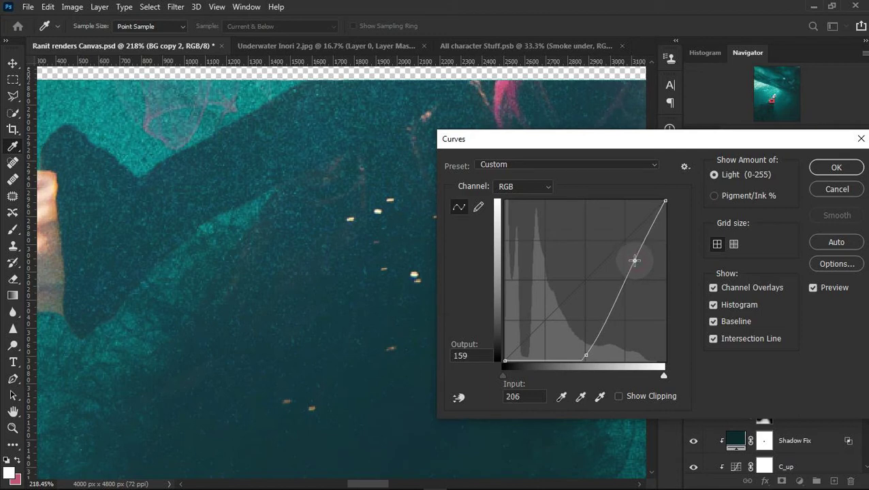
pyautogui.moveTo(603, 355); pyautogui.dragTo(602, 352)
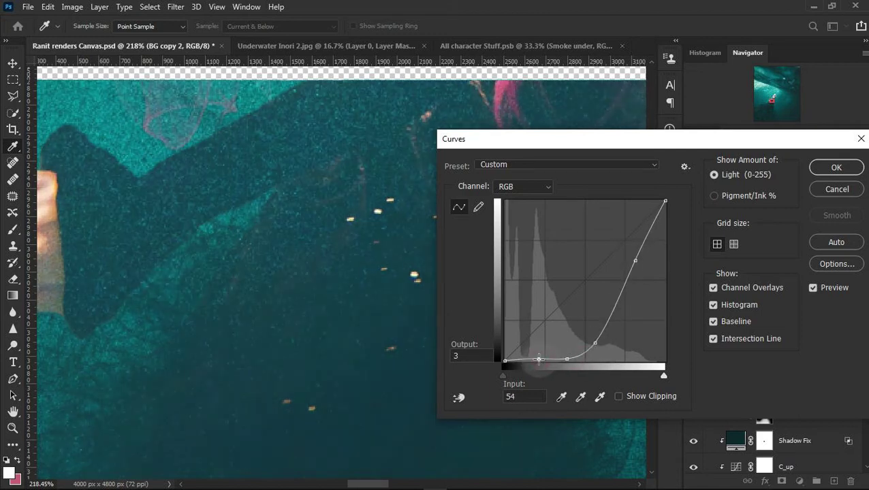
pyautogui.click(836, 167)
pyautogui.click(728, 133)
pyautogui.click(728, 133)
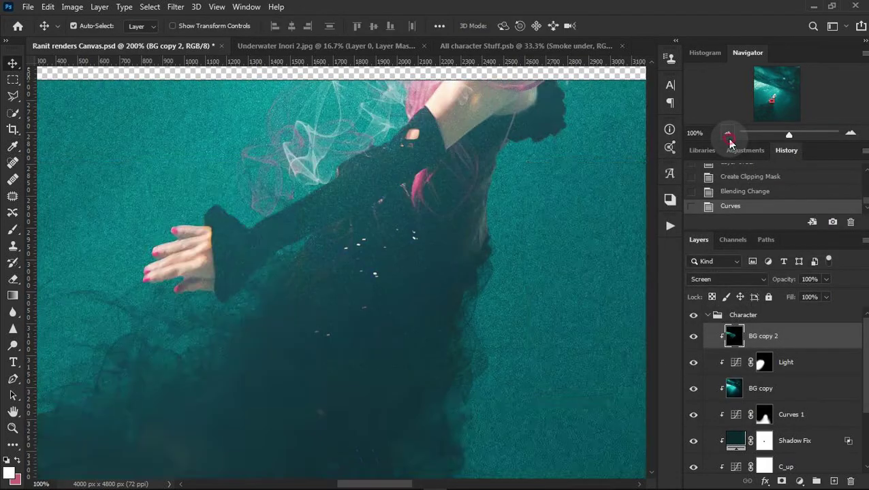
pyautogui.click(728, 134)
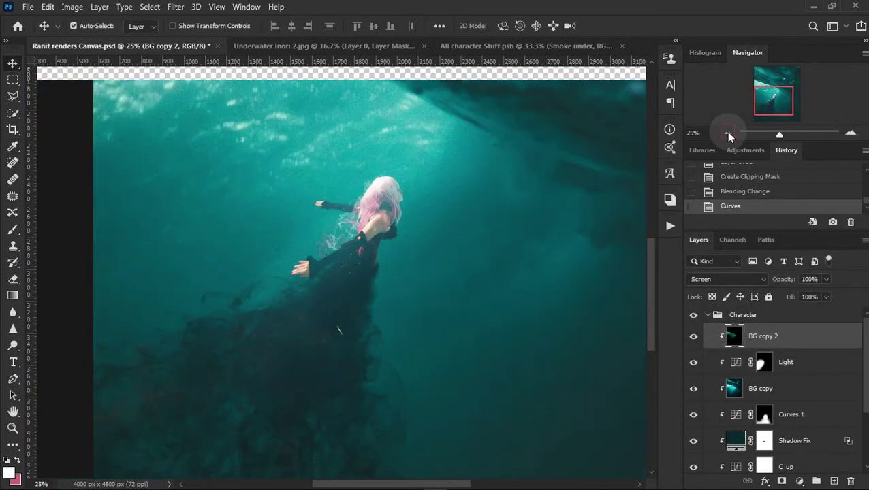
pyautogui.click(850, 134)
pyautogui.scroll(1, 470, 151)
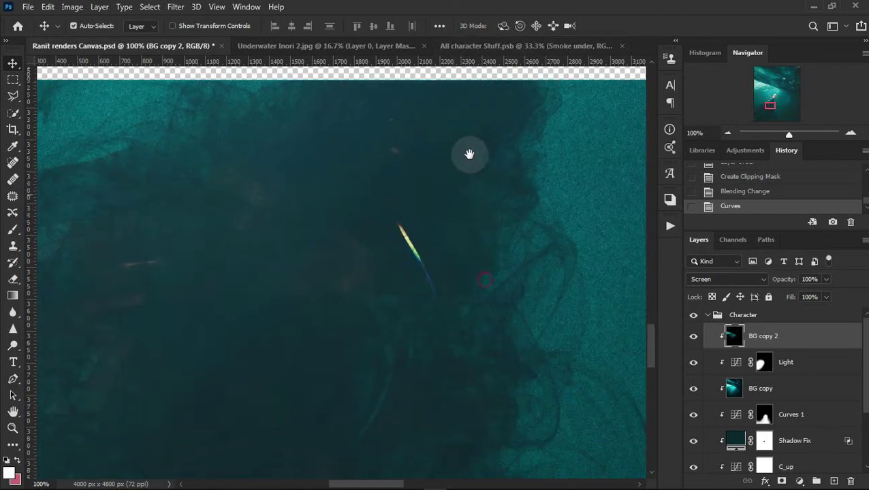
pyautogui.click(850, 134)
pyautogui.hscroll(-3, 514, 239)
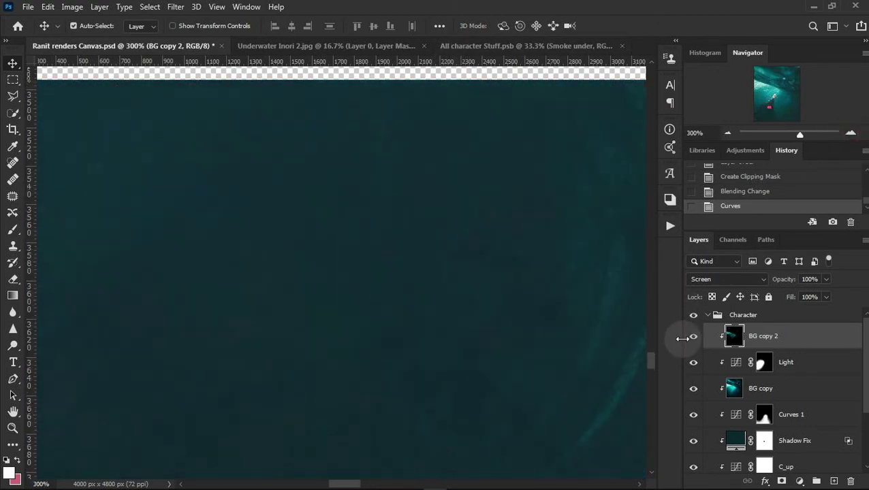
pyautogui.click(693, 337)
pyautogui.click(728, 132)
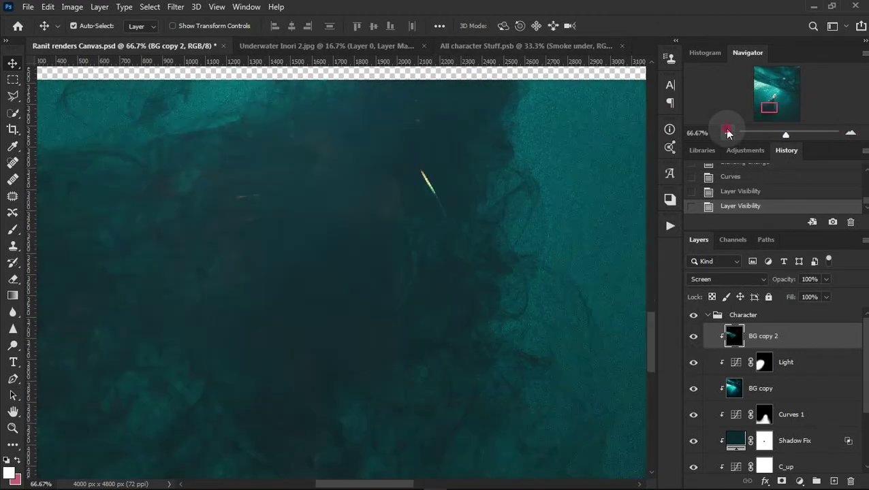
pyautogui.click(727, 133)
pyautogui.click(850, 134)
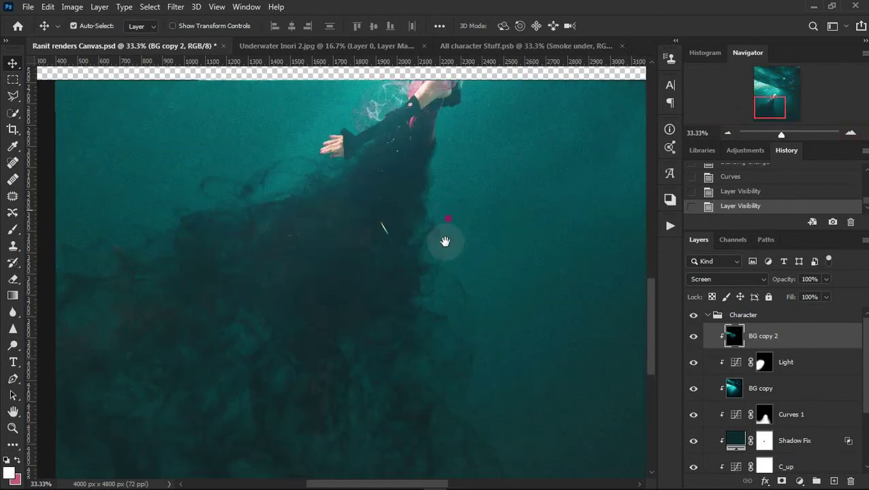
pyautogui.click(692, 336)
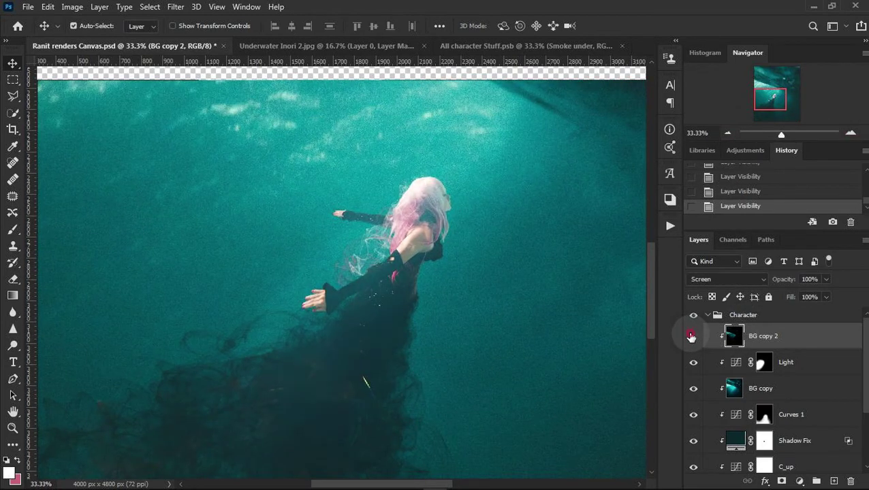
pyautogui.click(727, 133)
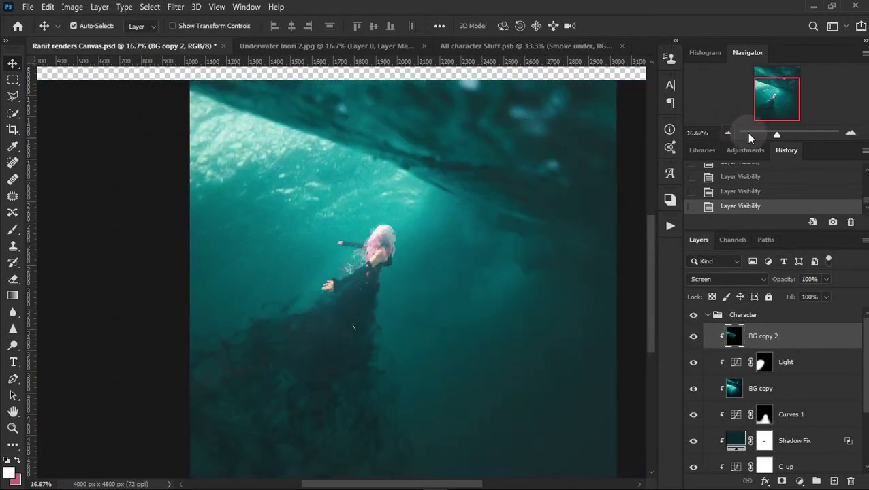
pyautogui.click(851, 134)
pyautogui.moveTo(421, 278); pyautogui.dragTo(368, 333)
pyautogui.click(727, 133)
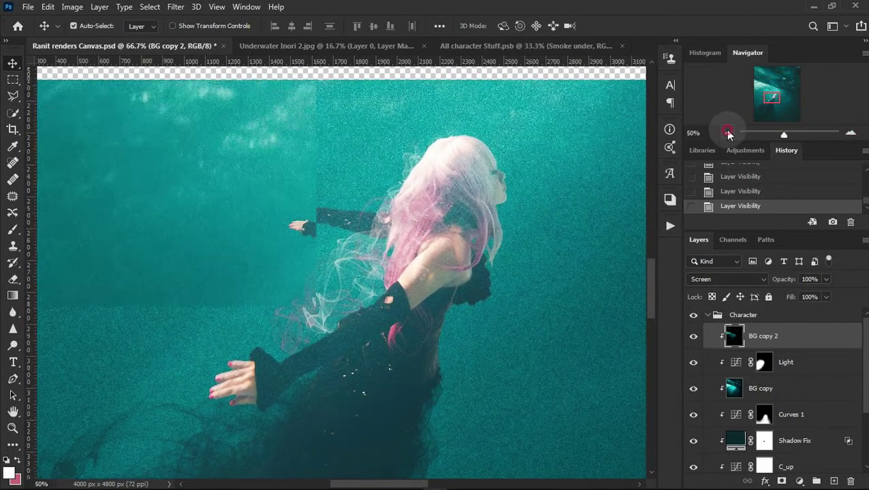
pyautogui.click(727, 132)
pyautogui.click(850, 133)
pyautogui.click(851, 134)
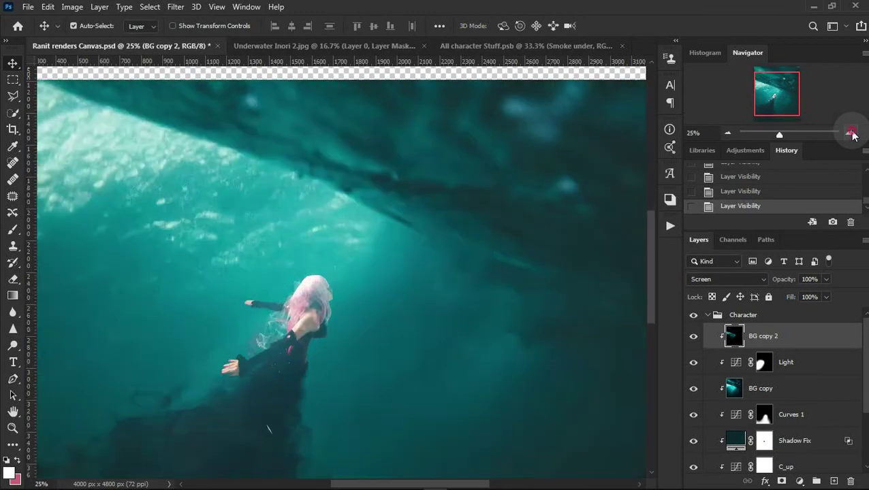
pyautogui.click(693, 336)
pyautogui.click(694, 336)
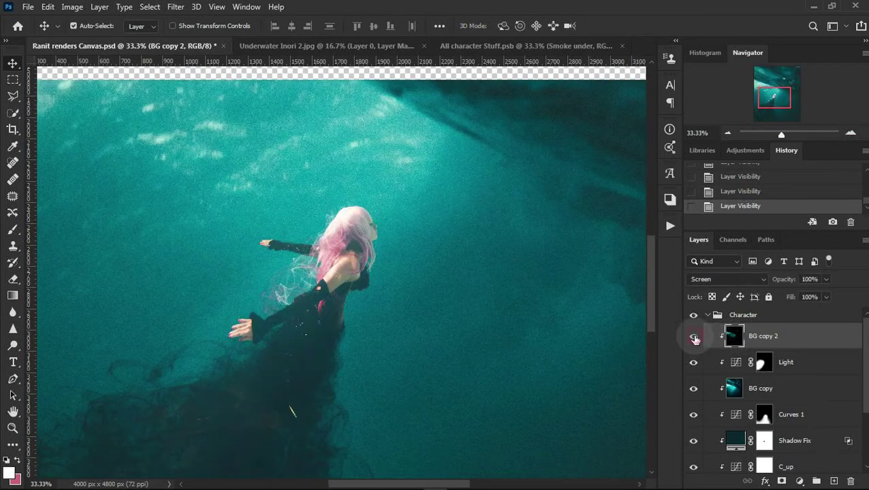
pyautogui.click(694, 339)
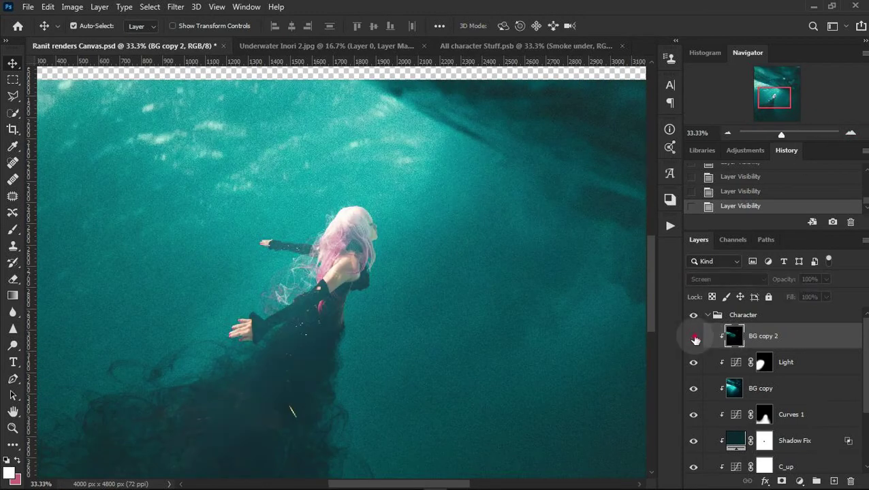
# Add a white layer mask to BG copy 2 and brush it out beside the woman's face.
pyautogui.click(781, 482)
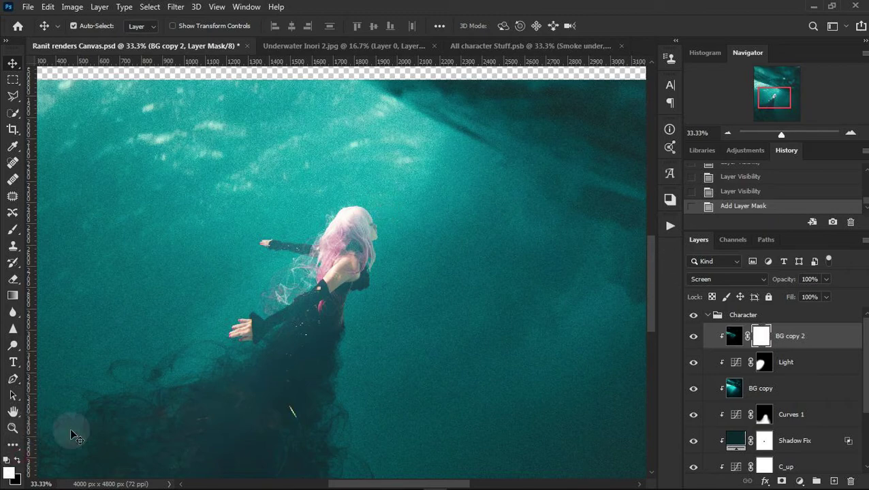
pyautogui.click(13, 229)
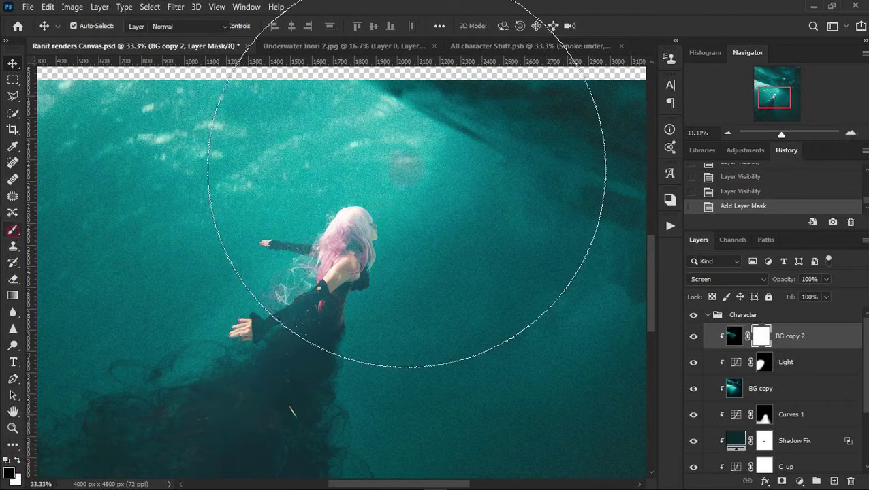
pyautogui.click(850, 134)
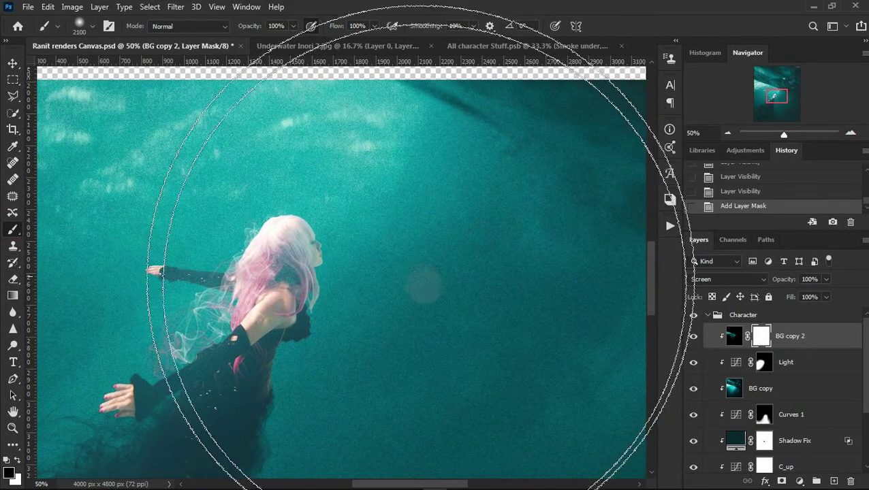
pyautogui.press('[')
pyautogui.press('[')
pyautogui.press('[')
pyautogui.press('[')
pyautogui.press('[')
pyautogui.press('[')
pyautogui.press('[')
pyautogui.press('[')
pyautogui.press('[')
pyautogui.press('[')
pyautogui.press('[')
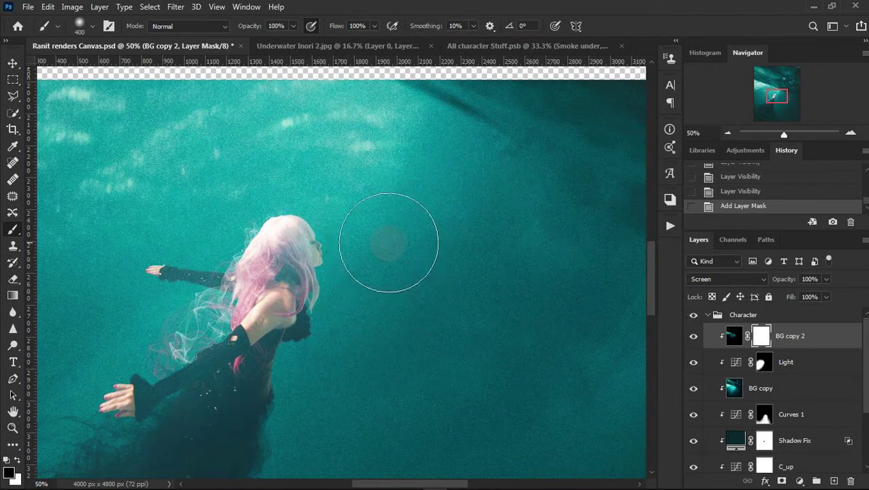
pyautogui.click(373, 216)
# At 200% zoom, mask out the overlay in front of her face with a 175 brush, then zoom back out.
pyautogui.click(850, 134)
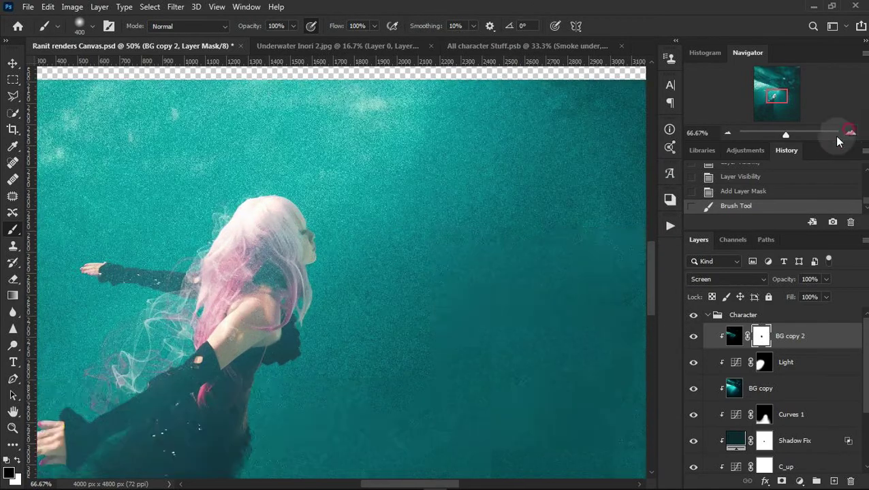
pyautogui.click(789, 196)
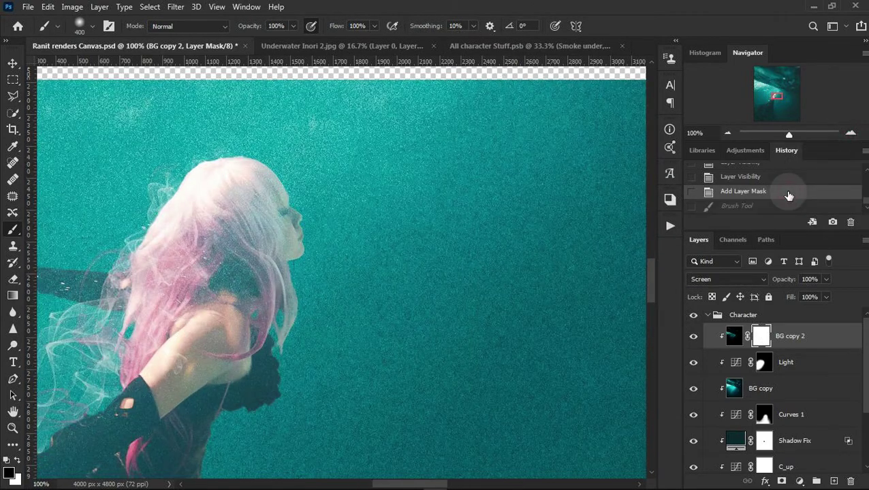
pyautogui.click(852, 132)
pyautogui.press('[')
pyautogui.press('[')
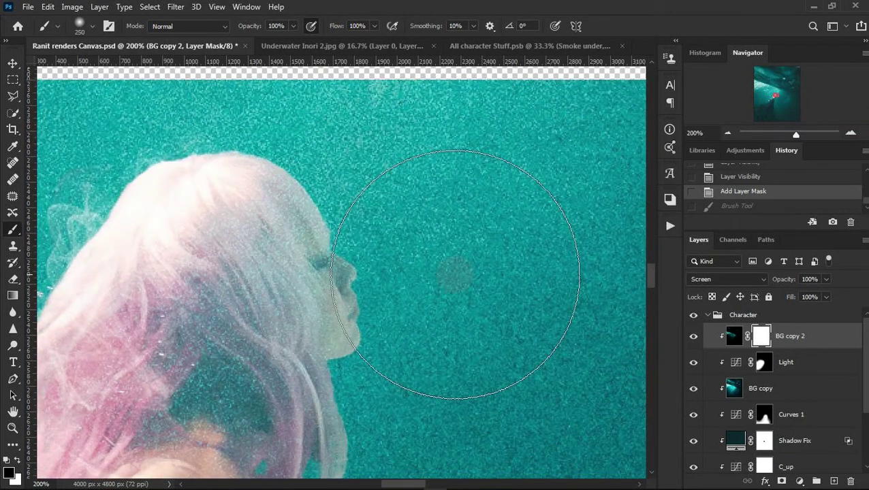
pyautogui.press('[')
pyautogui.press('[')
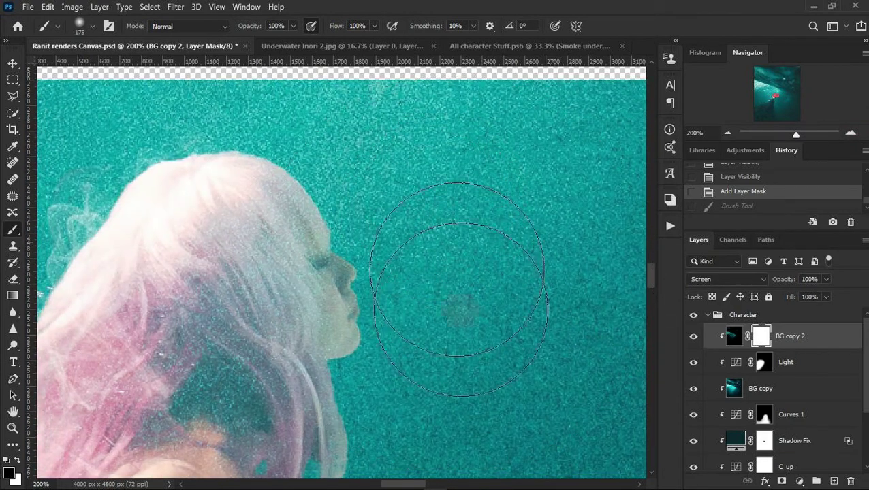
pyautogui.click(459, 309)
pyautogui.moveTo(465, 218)
pyautogui.mouseDown()
pyautogui.moveTo(591, 237)
pyautogui.moveTo(521, 346)
pyautogui.mouseUp()
pyautogui.click(728, 133)
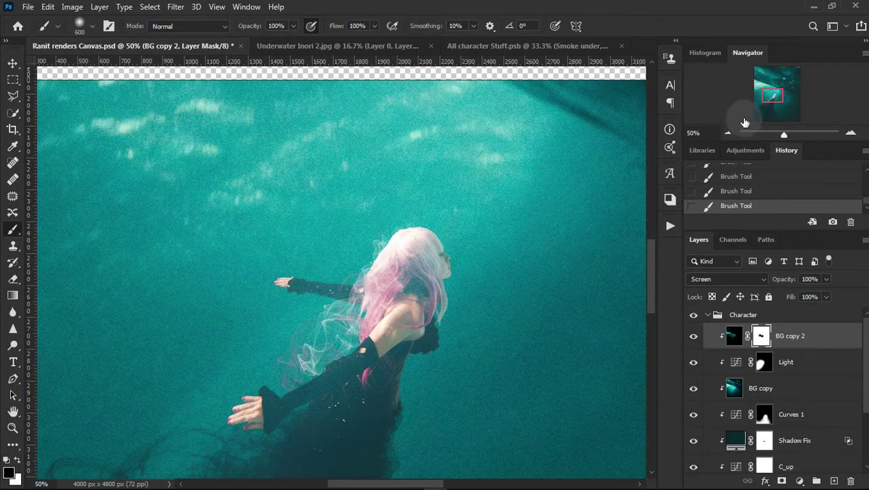
pyautogui.click(727, 132)
pyautogui.click(728, 133)
pyautogui.click(727, 133)
pyautogui.click(850, 133)
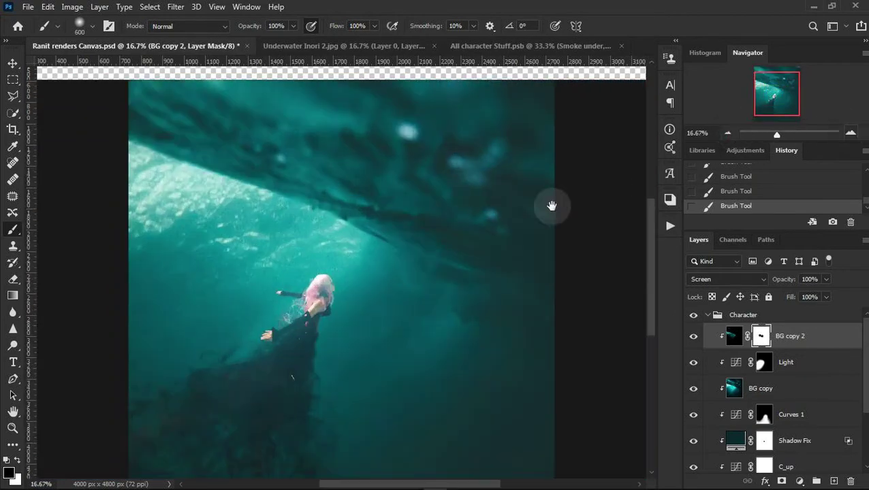
# Collapse the Character group, save the document, and add a new empty layer.
pyautogui.click(708, 315)
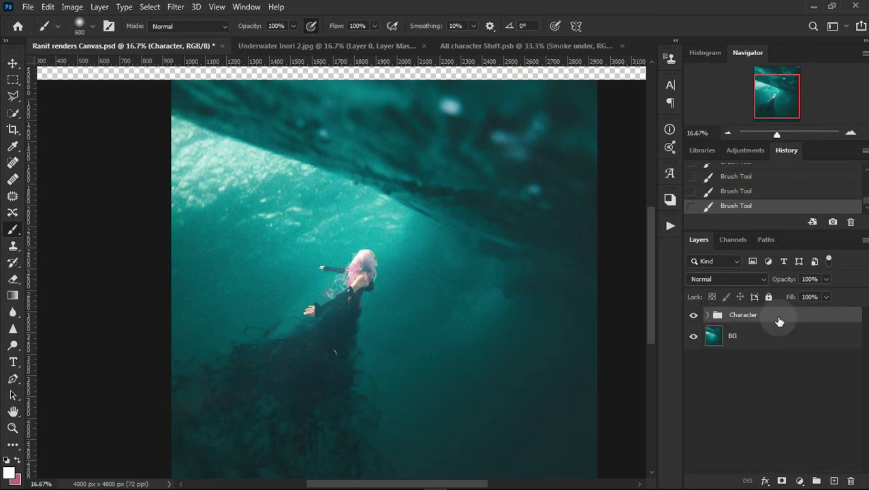
pyautogui.hotkey('ctrl', 's')
pyautogui.click(834, 482)
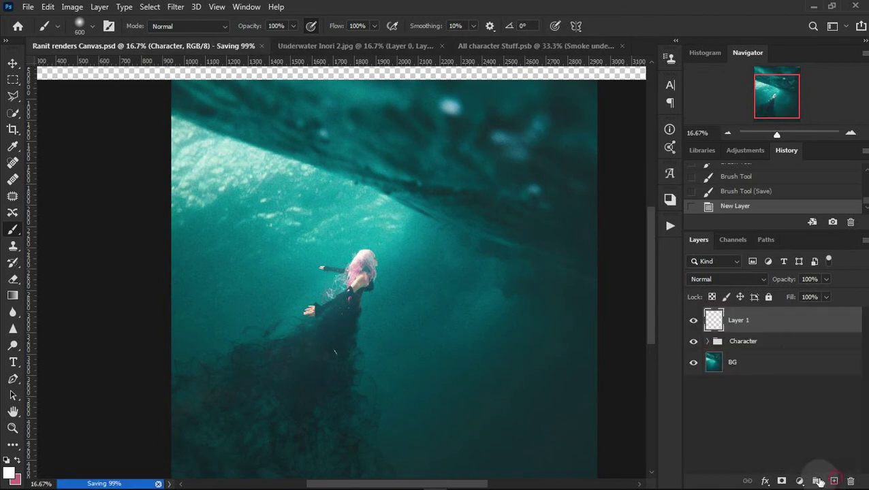
# Sample a colour from the bright water and paint a soft Screen-blended glow dot above her arm.
pyautogui.click(13, 146)
pyautogui.click(728, 133)
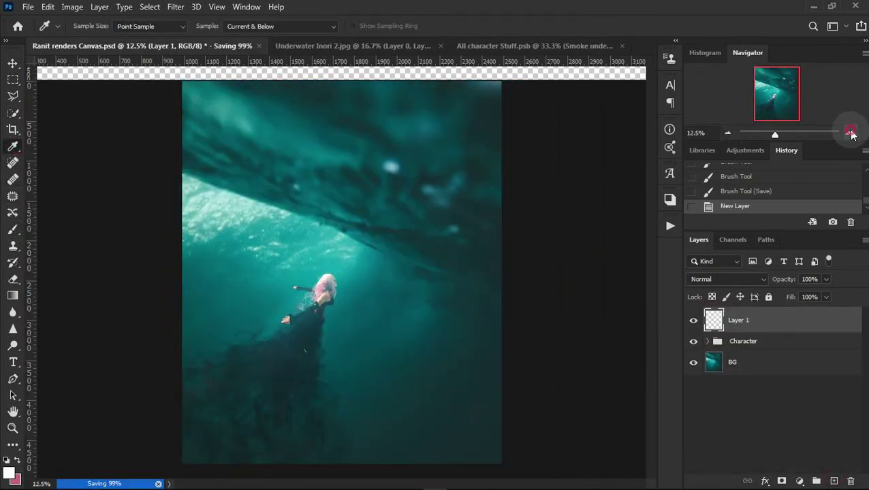
pyautogui.click(851, 132)
pyautogui.click(850, 133)
pyautogui.click(851, 132)
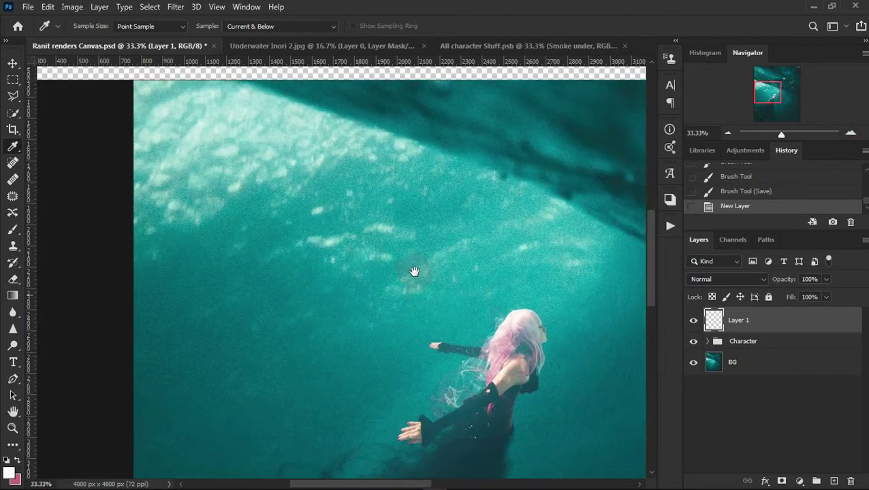
pyautogui.moveTo(414, 273); pyautogui.dragTo(339, 199)
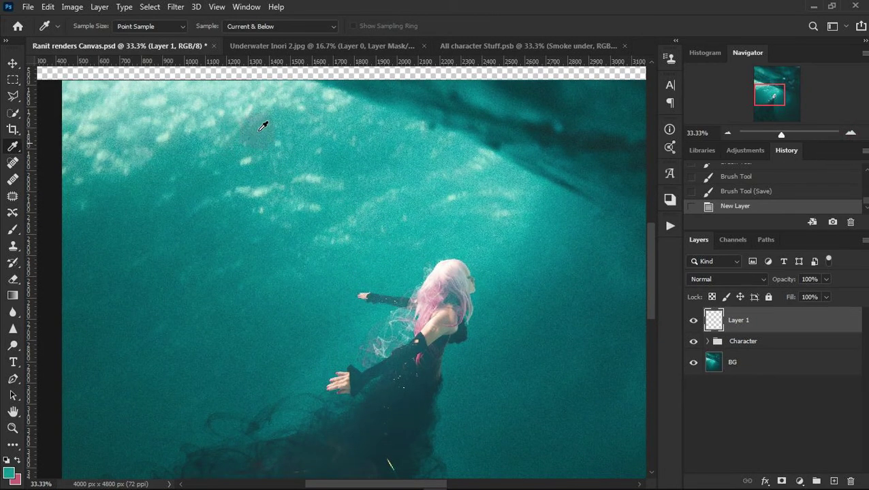
pyautogui.click(13, 229)
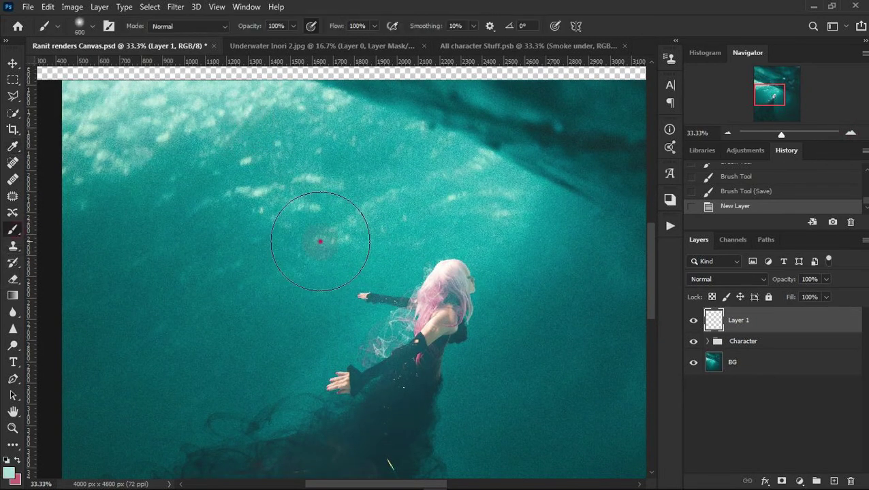
pyautogui.click(317, 240)
pyautogui.click(727, 280)
pyautogui.click(716, 279)
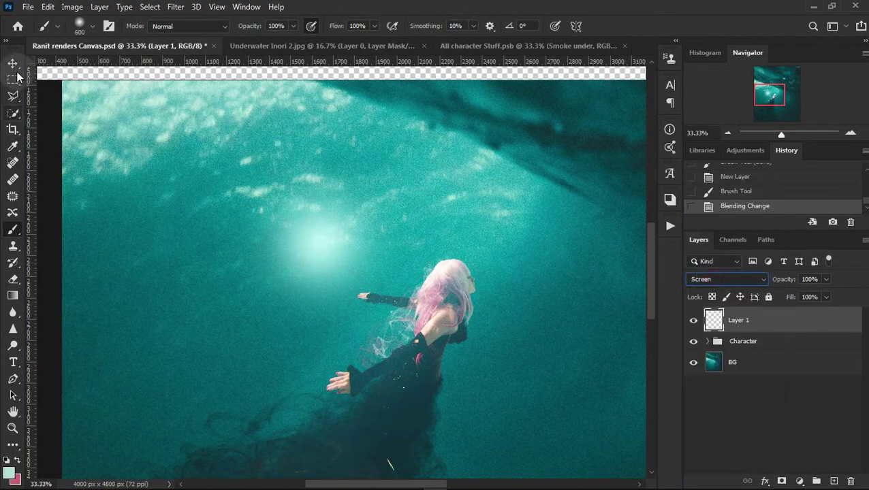
# Scale the glow up hugely over the scene and move it into place.
pyautogui.press('v')
pyautogui.click(729, 132)
pyautogui.hotkey('ctrl', 't')
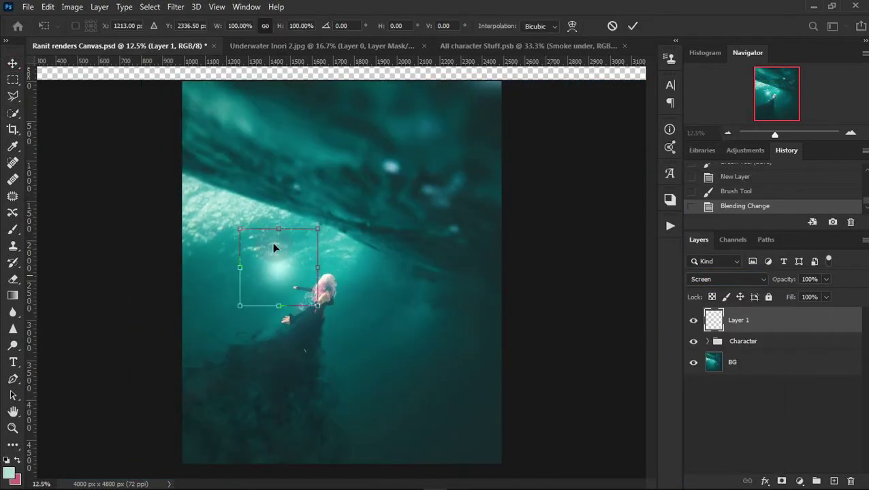
pyautogui.moveTo(319, 228); pyautogui.dragTo(580, 95)
pyautogui.moveTo(433, 267)
pyautogui.mouseDown()
pyautogui.moveTo(289, 251)
pyautogui.moveTo(284, 235)
pyautogui.mouseUp()
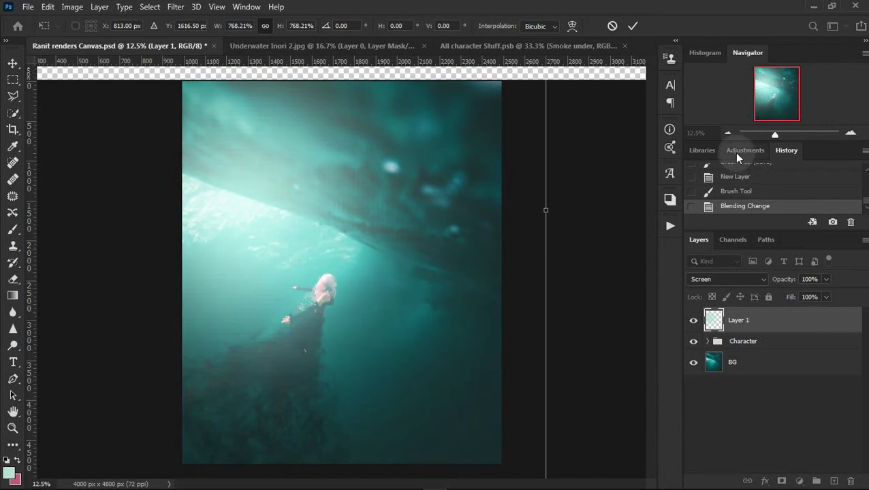
pyautogui.click(727, 133)
pyautogui.moveTo(441, 393); pyautogui.dragTo(455, 402)
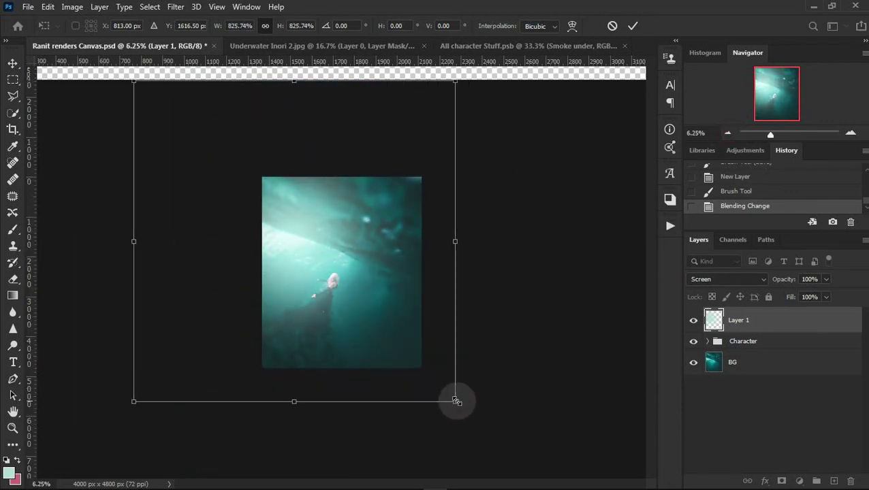
pyautogui.press('Return')
# Switch the glow layer to Soft Light, compare it on and off, and nudge it down-right.
pyautogui.click(850, 133)
pyautogui.click(728, 279)
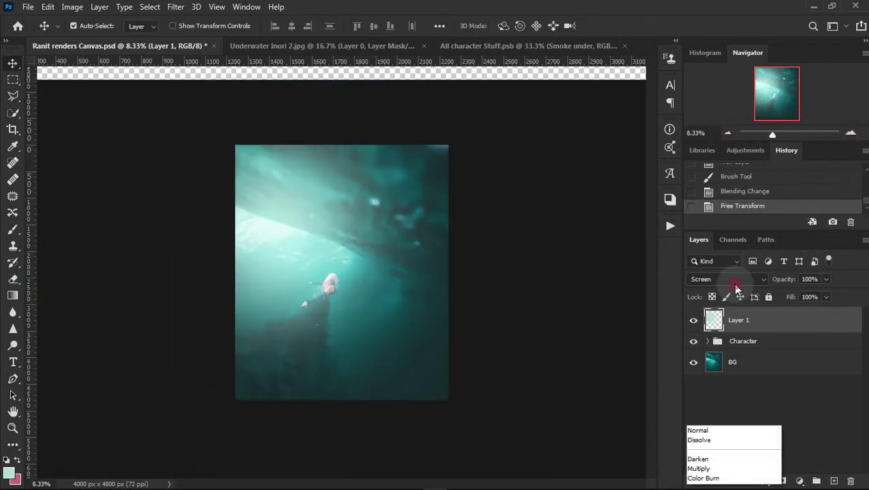
pyautogui.click(722, 335)
pyautogui.click(694, 320)
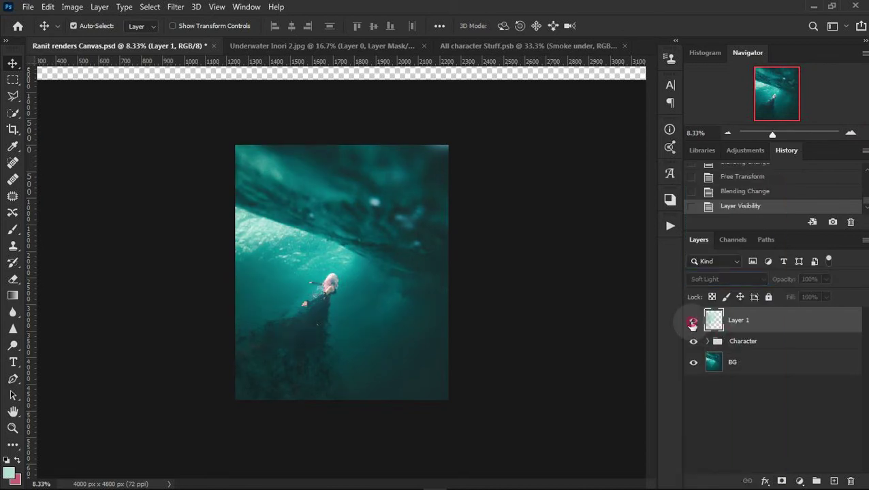
pyautogui.click(851, 133)
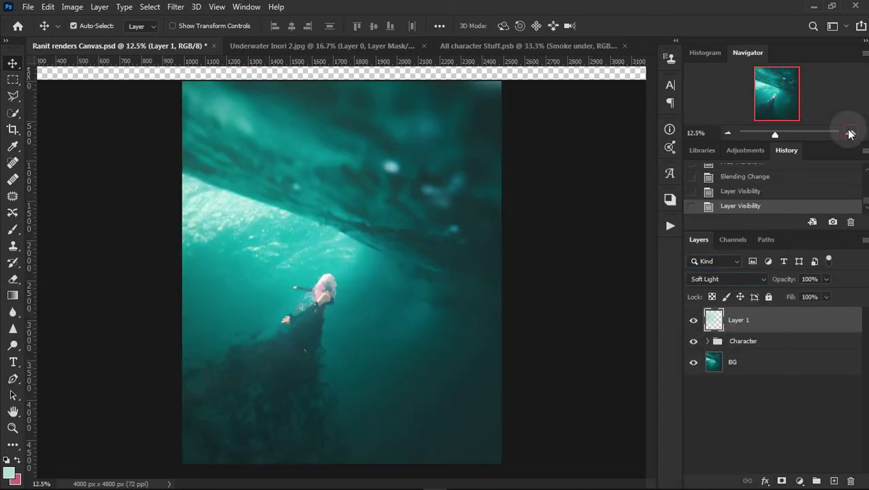
pyautogui.click(728, 133)
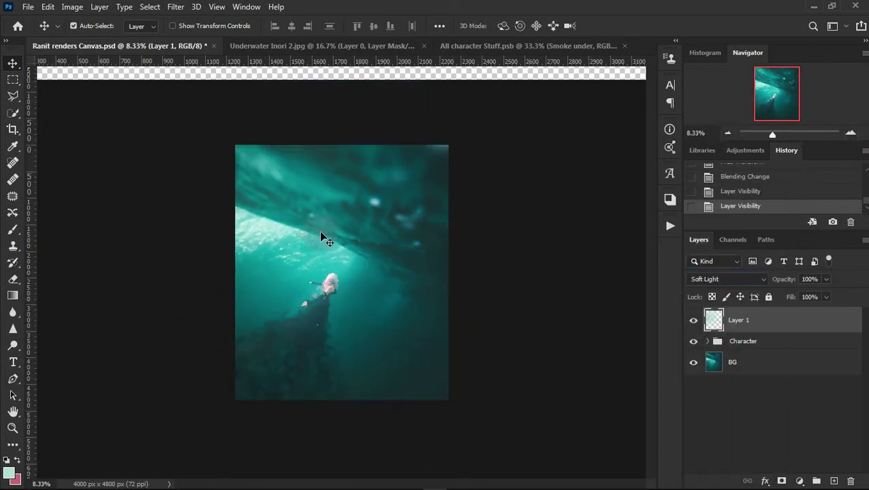
pyautogui.hotkey('ctrl', 't')
pyautogui.moveTo(338, 279)
pyautogui.mouseDown()
pyautogui.moveTo(350, 314)
pyautogui.moveTo(343, 285)
pyautogui.moveTo(352, 280)
pyautogui.moveTo(353, 288)
pyautogui.moveTo(341, 258)
pyautogui.moveTo(348, 271)
pyautogui.moveTo(371, 250)
pyautogui.moveTo(291, 227)
pyautogui.moveTo(415, 315)
pyautogui.moveTo(265, 171)
pyautogui.moveTo(362, 276)
pyautogui.mouseUp()
pyautogui.press('Return')
# Duplicate the glow, shrink the copy to about a third, and position it over the lower right.
pyautogui.hotkey('ctrl', 'j')
pyautogui.hotkey('ctrl', 't')
pyautogui.click(728, 134)
pyautogui.click(852, 132)
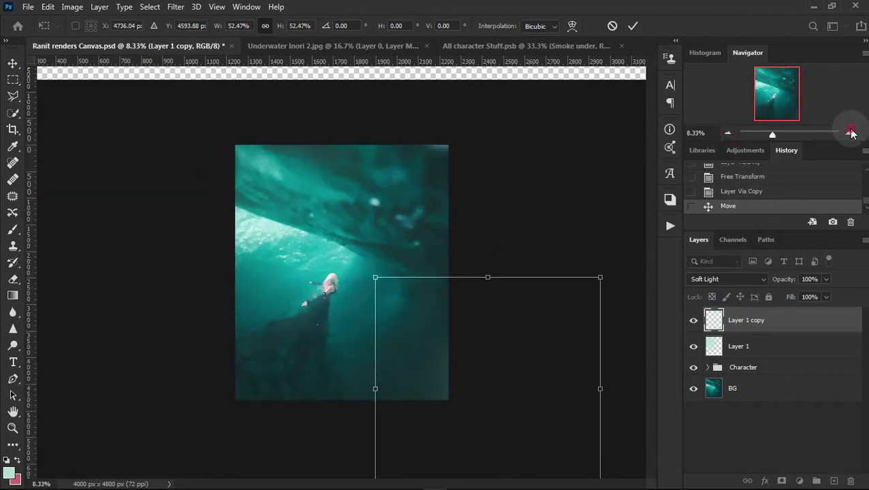
pyautogui.moveTo(540, 424); pyautogui.dragTo(372, 242)
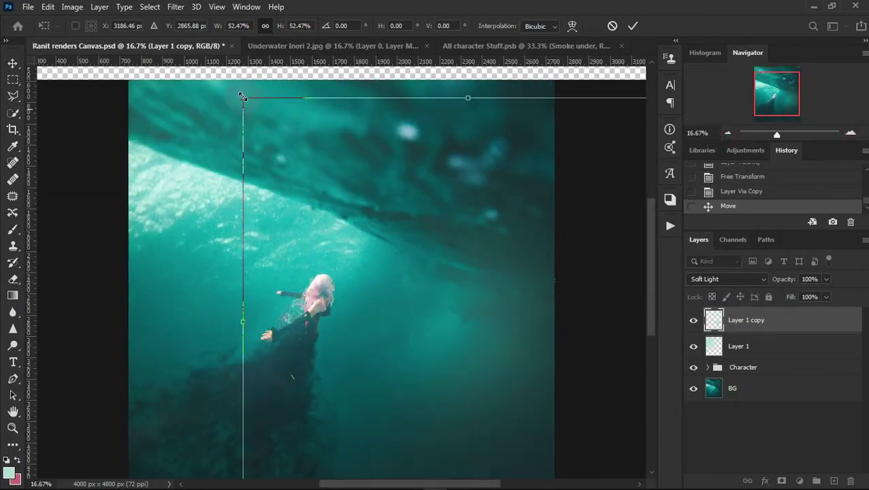
pyautogui.moveTo(242, 96); pyautogui.dragTo(395, 246)
pyautogui.moveTo(439, 307); pyautogui.dragTo(431, 324)
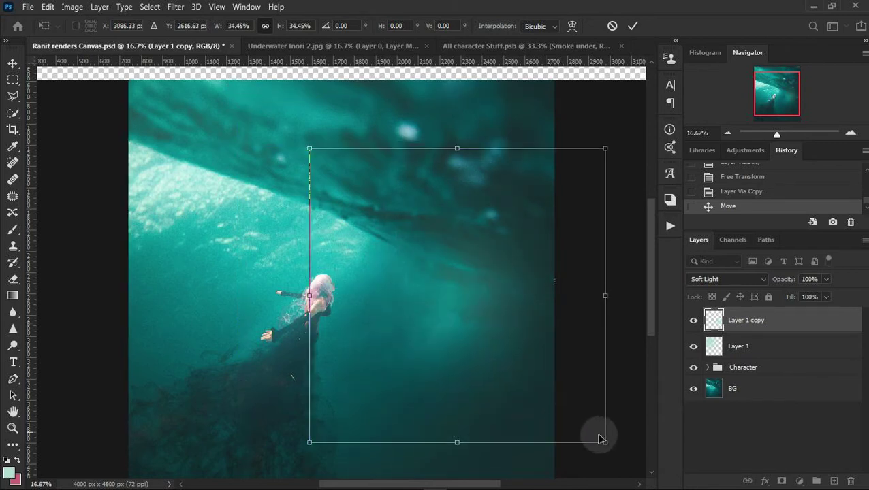
pyautogui.moveTo(602, 441); pyautogui.dragTo(644, 479)
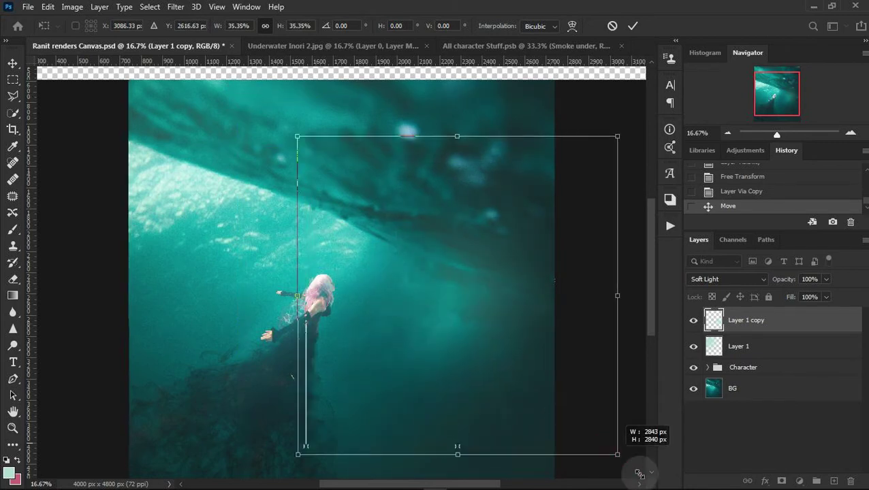
pyautogui.press('Return')
# Set the glow copy's fill to 22% and add a new Layer 2 on top.
pyautogui.click(808, 297)
pyautogui.write('18')
pyautogui.press('Return')
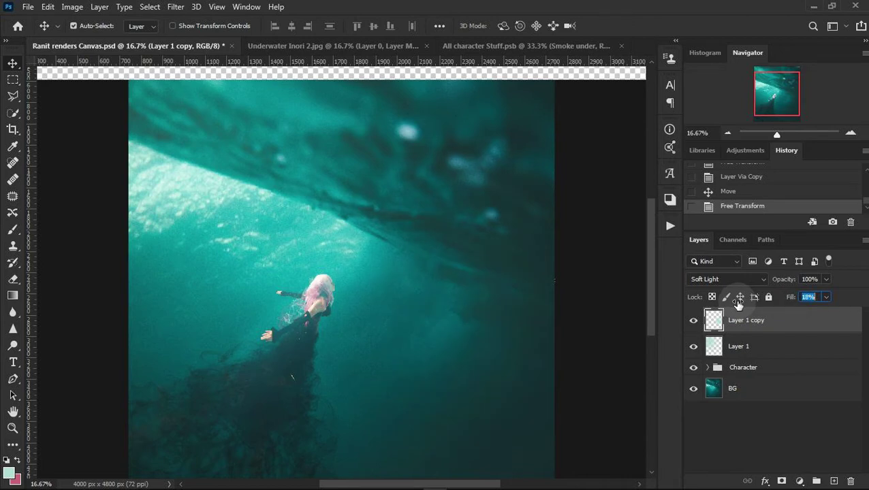
pyautogui.press('Up')
pyautogui.press('Up')
pyautogui.press('Up')
pyautogui.press('Return')
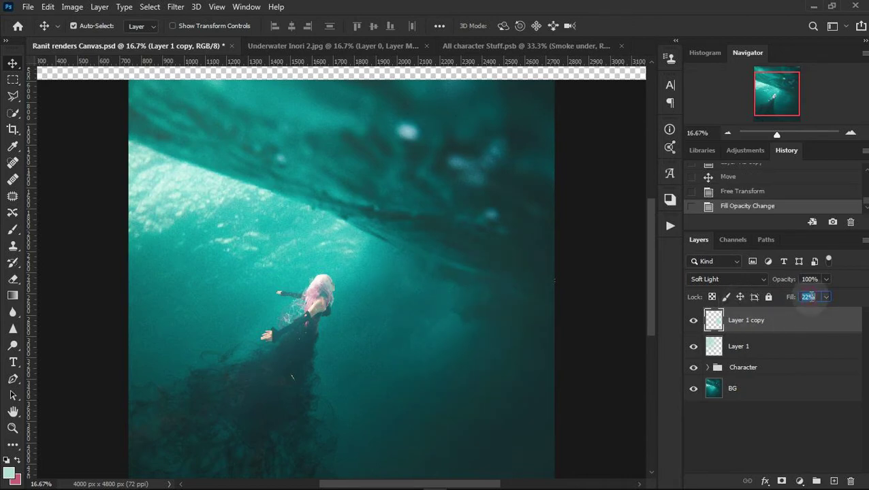
pyautogui.click(742, 420)
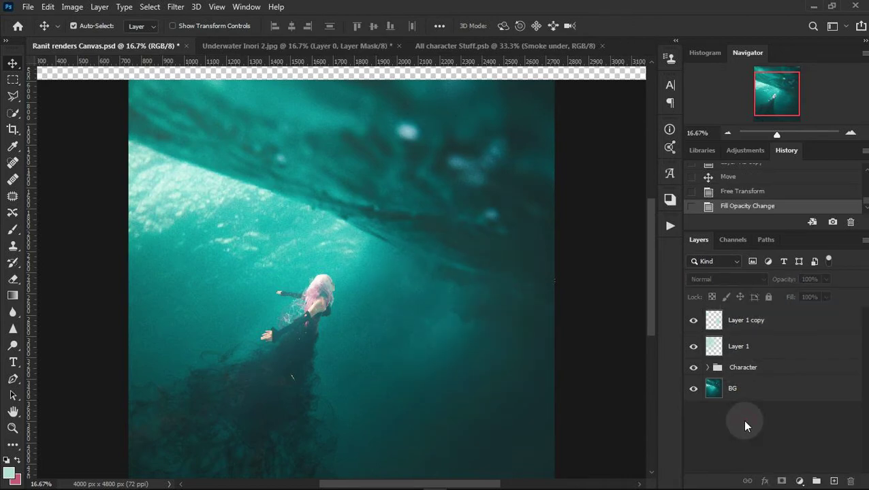
pyautogui.click(728, 133)
pyautogui.click(831, 480)
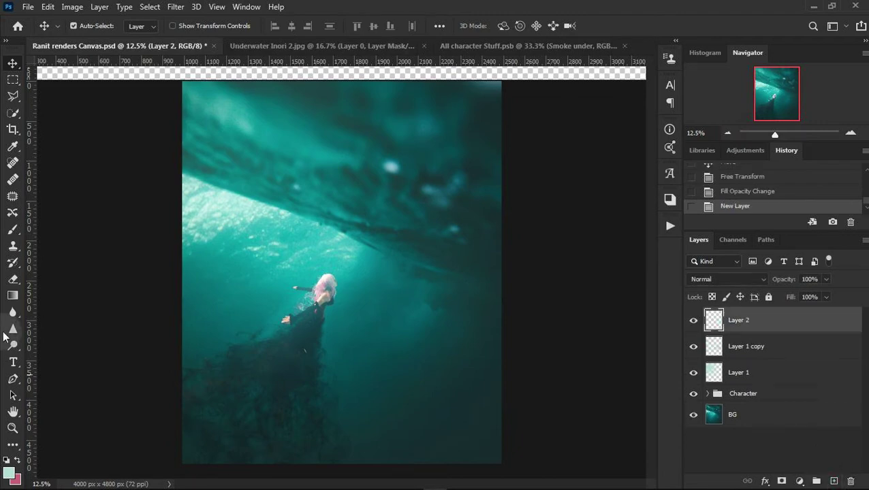
# Paint a soft Screen-blended glow on Layer 2, enlarge it across the canvas, and lower fill to 16%.
pyautogui.click(13, 231)
pyautogui.click(265, 219)
pyautogui.click(712, 280)
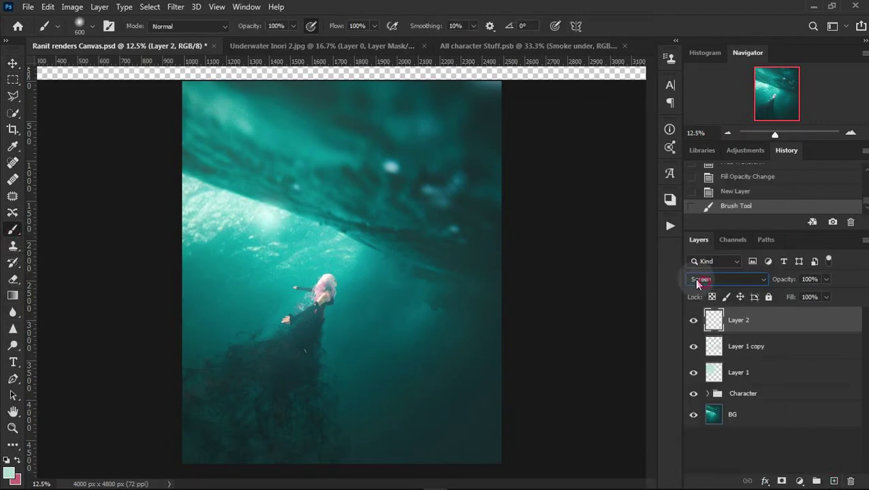
pyautogui.press('v')
pyautogui.hotkey('ctrl', 't')
pyautogui.moveTo(300, 252)
pyautogui.mouseDown()
pyautogui.moveTo(496, 360)
pyautogui.moveTo(481, 416)
pyautogui.mouseUp()
pyautogui.press('Return')
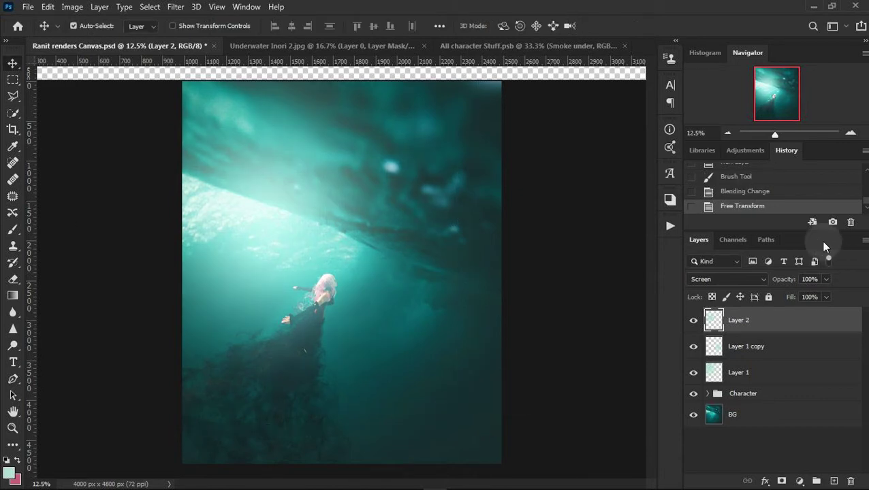
pyautogui.moveTo(791, 300); pyautogui.dragTo(738, 302)
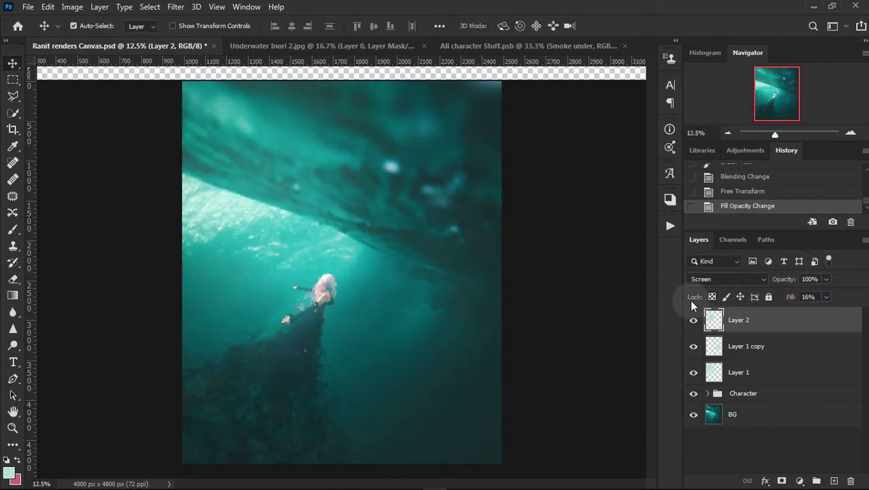
# Shift the glow slightly up-left, change its blend to Overlay, and adjust its fill.
pyautogui.hotkey('ctrl', 't')
pyautogui.moveTo(277, 253); pyautogui.dragTo(263, 265)
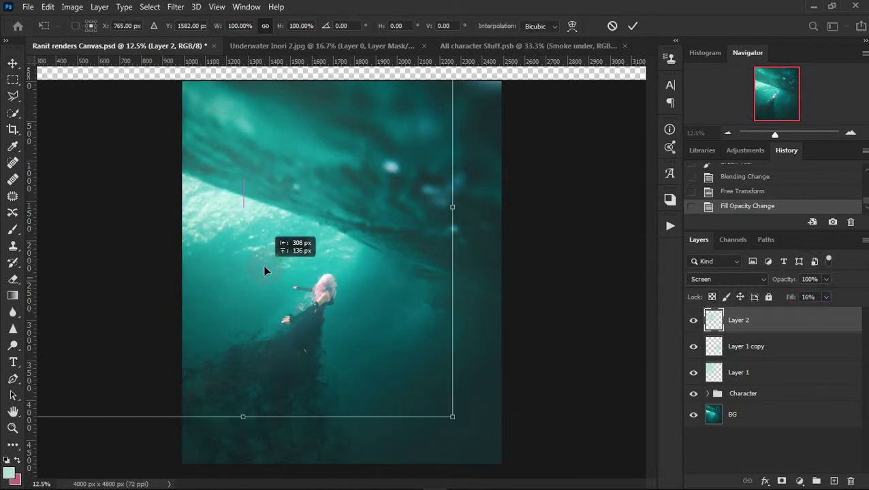
pyautogui.click(722, 280)
pyautogui.click(715, 328)
pyautogui.moveTo(791, 298)
pyautogui.mouseDown()
pyautogui.moveTo(854, 300)
pyautogui.moveTo(801, 305)
pyautogui.mouseUp()
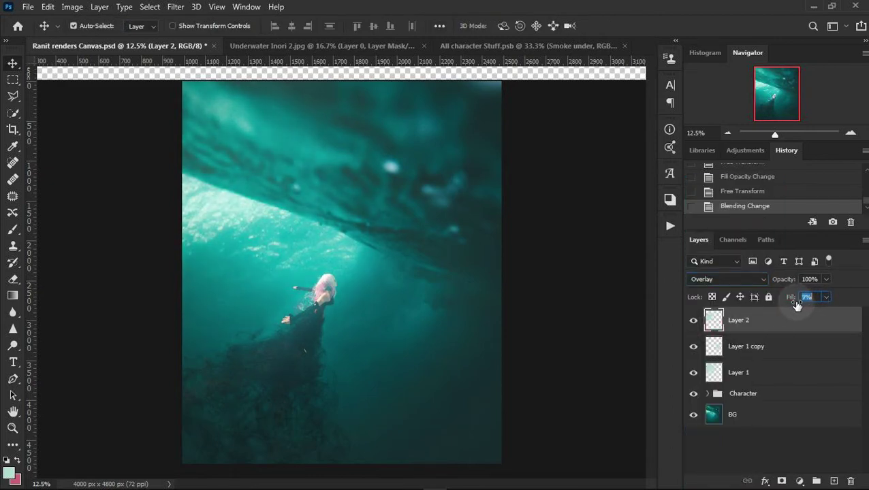
pyautogui.click(850, 132)
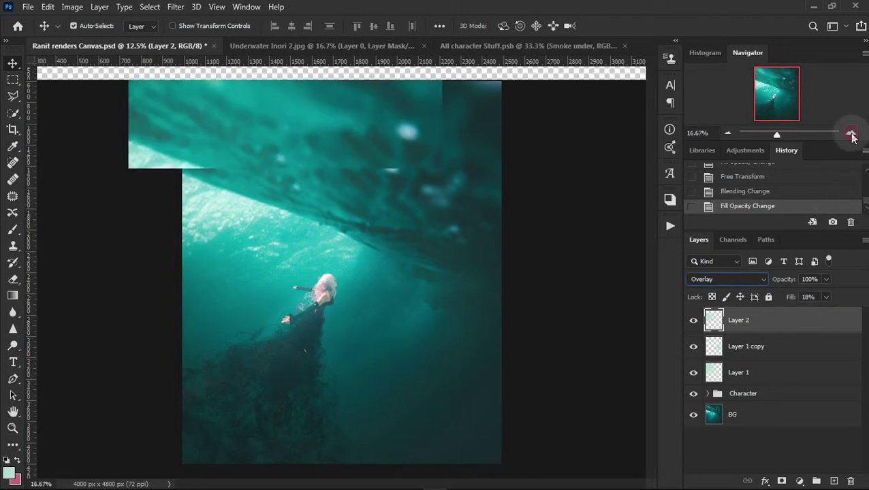
# Duplicate the glow, move the copy up-left with Screen blending, and toggle the glows to compare.
pyautogui.hotkey('ctrl', 'j')
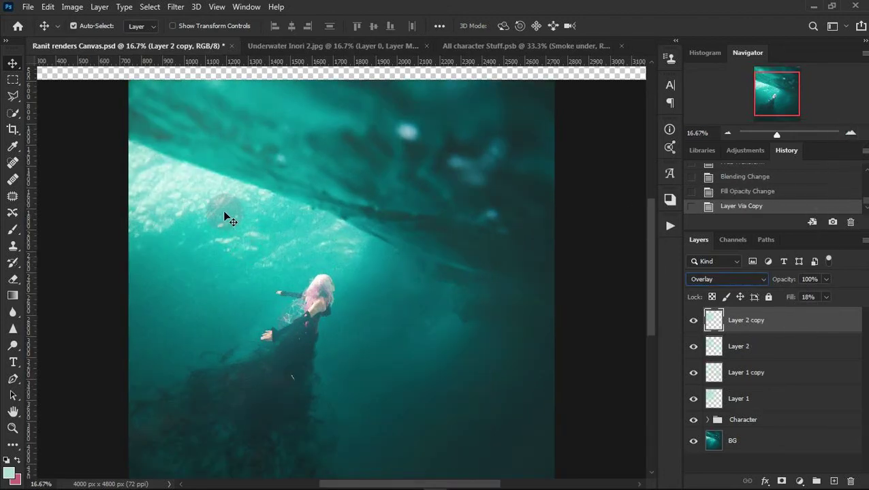
pyautogui.moveTo(293, 260); pyautogui.dragTo(268, 225)
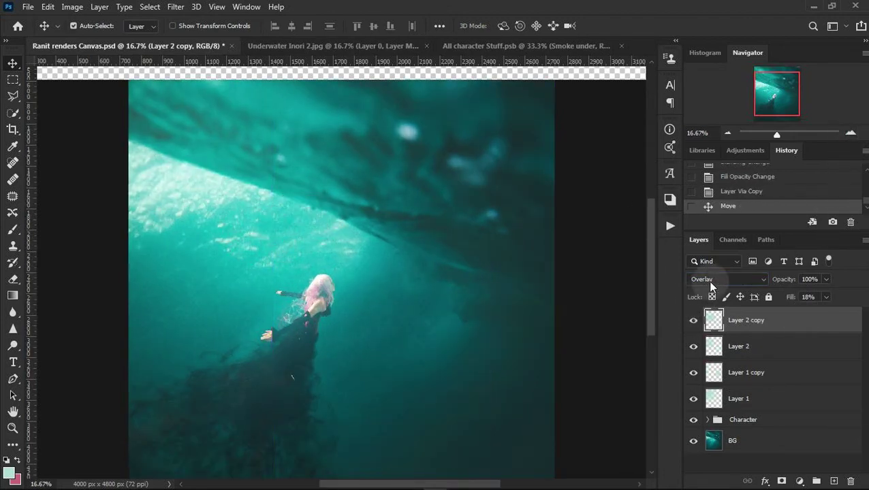
pyautogui.click(708, 280)
pyautogui.click(728, 133)
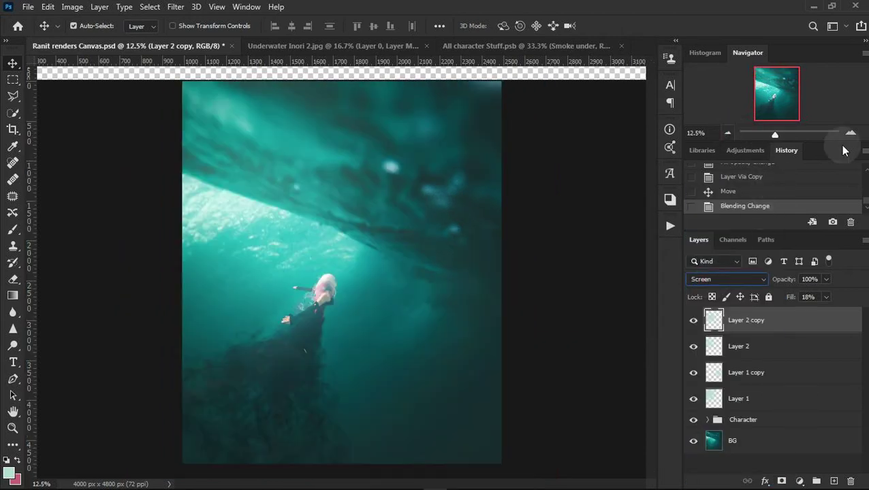
pyautogui.click(850, 133)
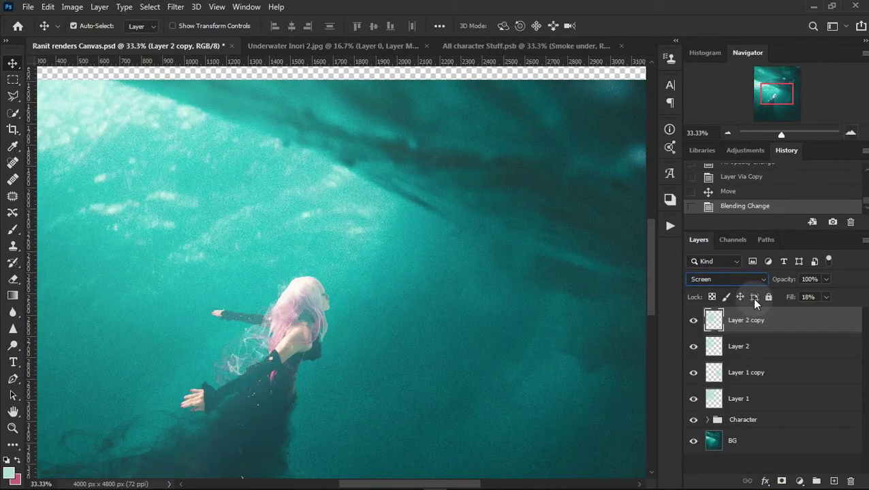
pyautogui.moveTo(691, 358)
pyautogui.mouseDown()
pyautogui.moveTo(688, 398)
pyautogui.moveTo(688, 316)
pyautogui.mouseUp()
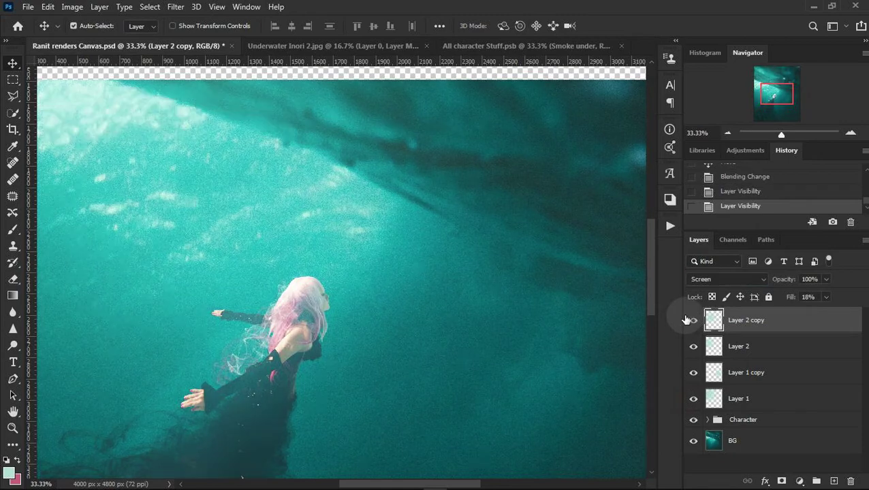
# Review the figure at several zoom levels and adjust the duplicate glow's fill.
pyautogui.click(727, 133)
pyautogui.click(728, 133)
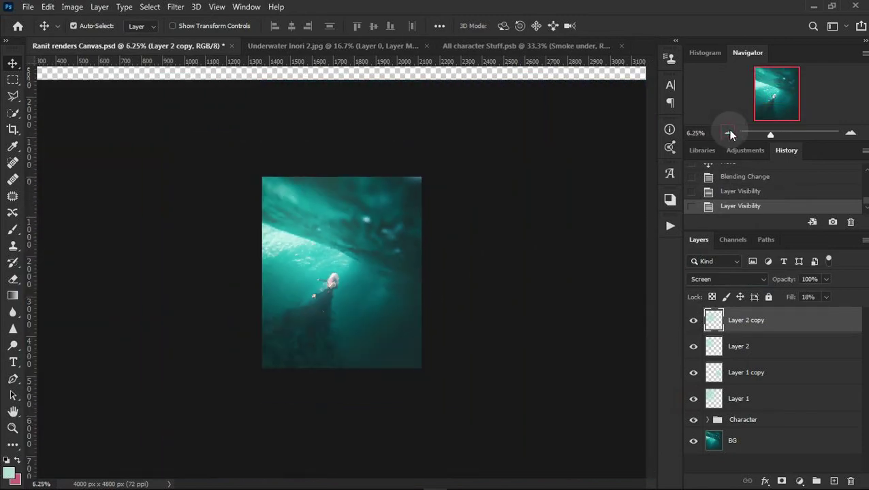
pyautogui.click(849, 133)
pyautogui.click(849, 133)
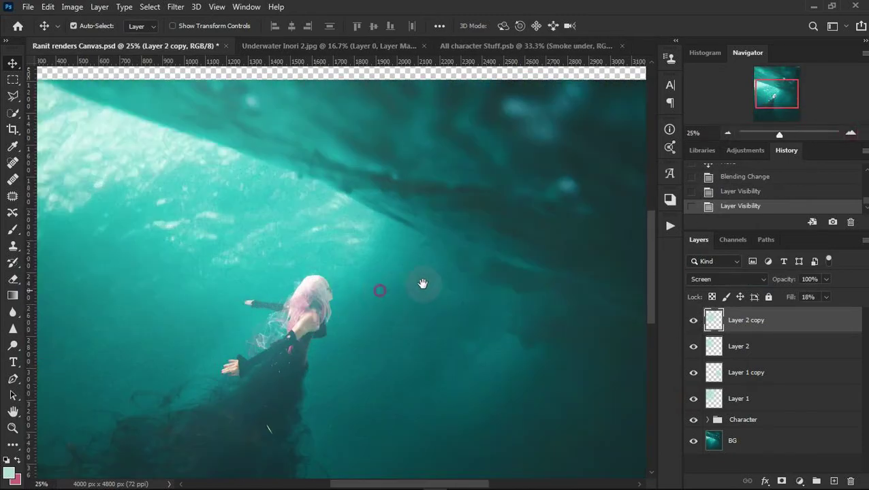
pyautogui.click(727, 133)
pyautogui.click(727, 132)
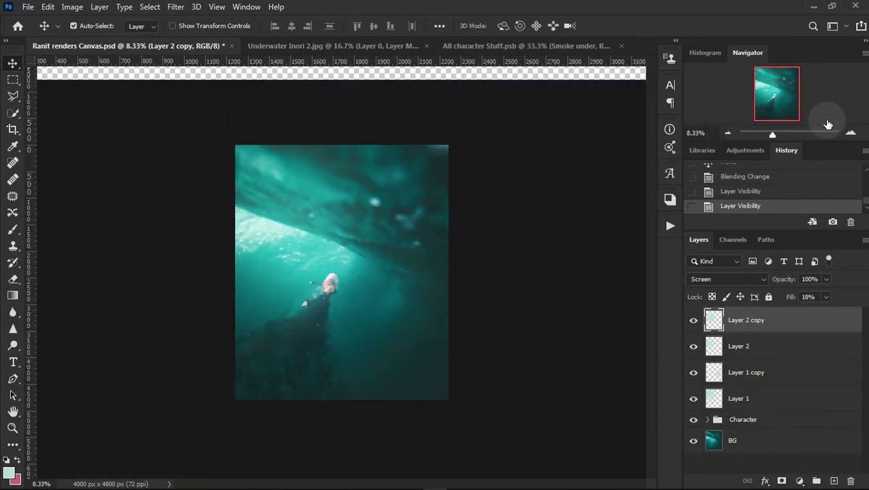
pyautogui.click(849, 132)
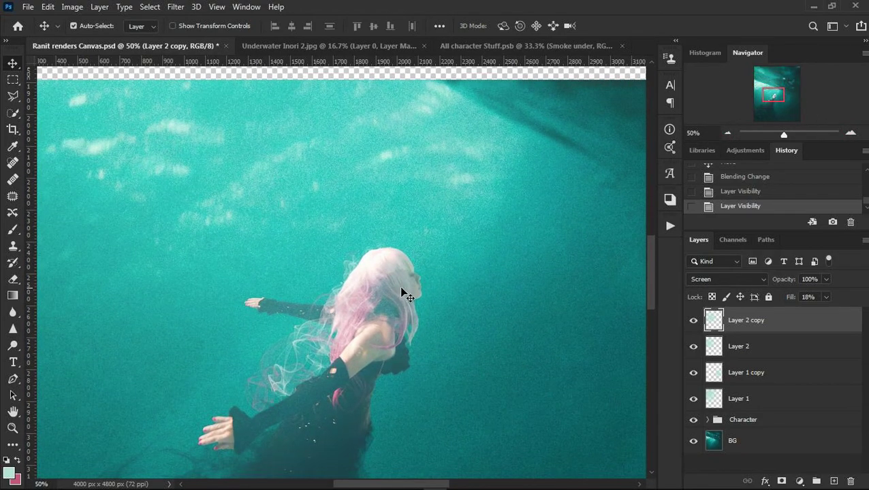
pyautogui.click(728, 133)
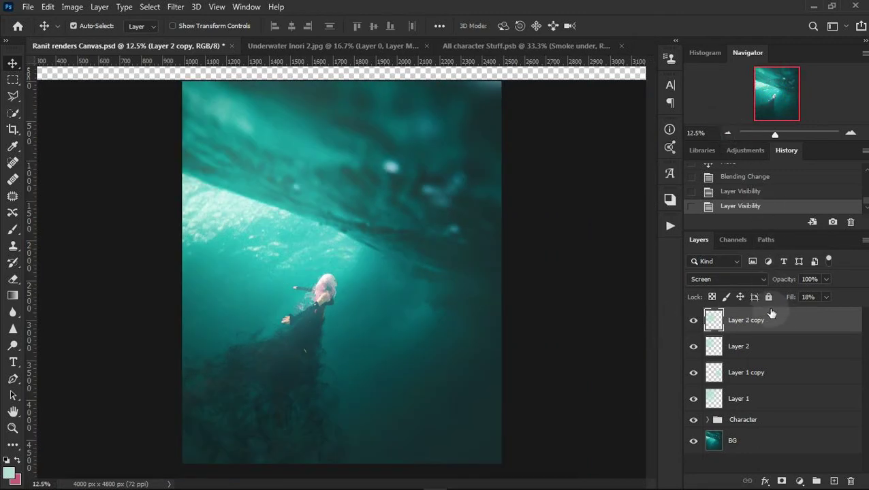
pyautogui.moveTo(779, 299)
pyautogui.mouseDown()
pyautogui.moveTo(771, 297)
pyautogui.moveTo(809, 298)
pyautogui.mouseUp()
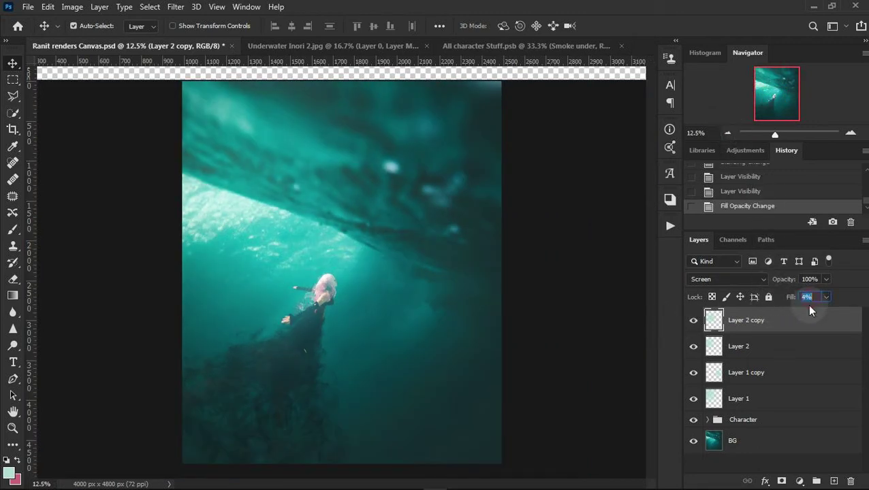
# On a new layer, paint a soft white glow over the swimmer's head.
pyautogui.click(834, 481)
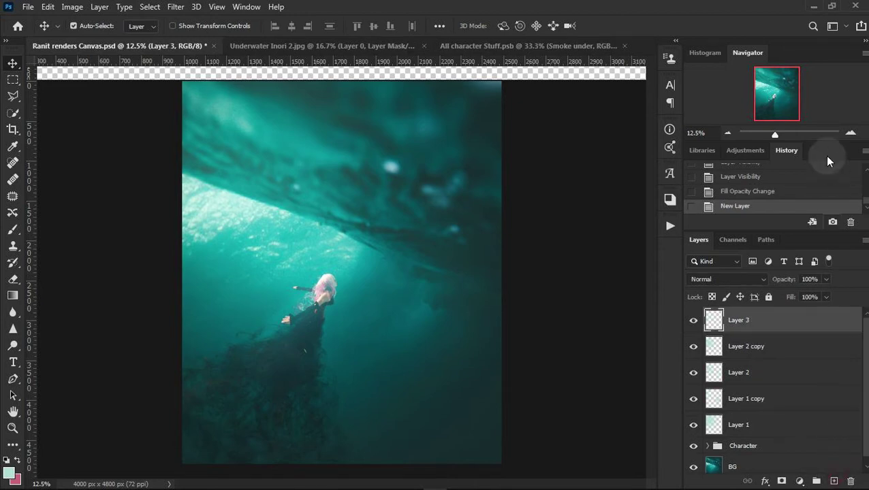
pyautogui.click(851, 133)
pyautogui.scroll(-3, 143, 165)
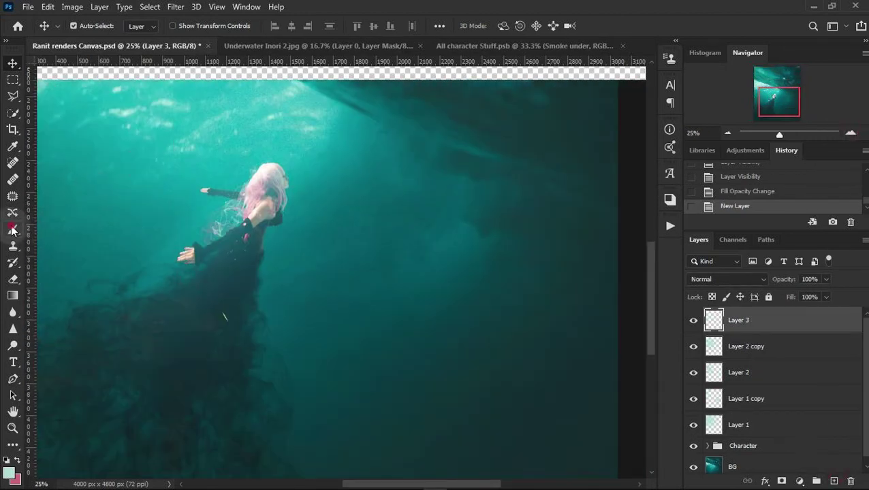
pyautogui.click(12, 228)
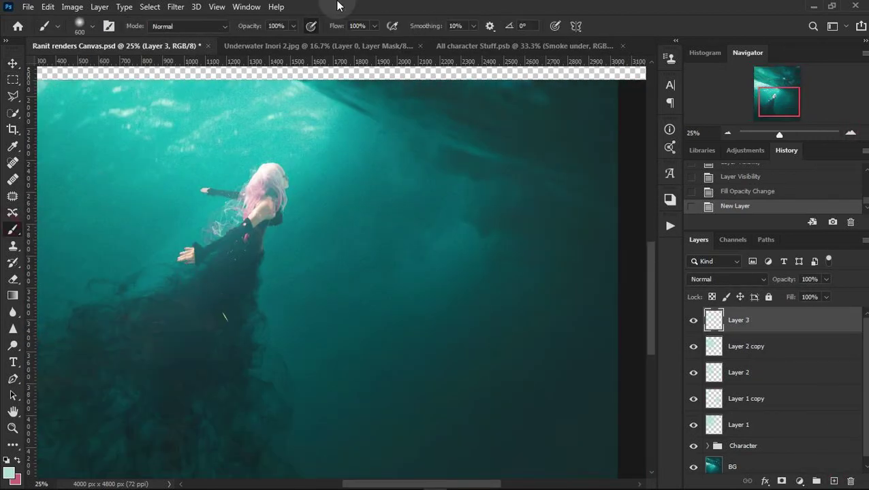
pyautogui.click(850, 132)
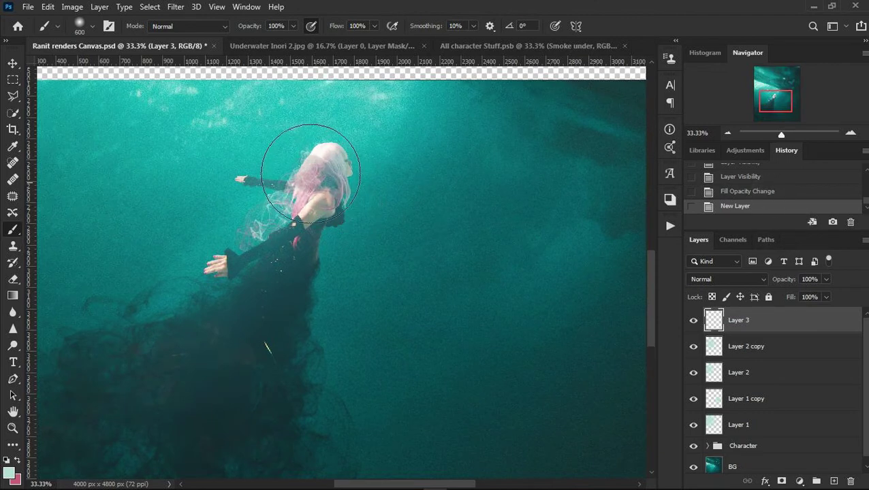
pyautogui.click(307, 154)
pyautogui.click(749, 193)
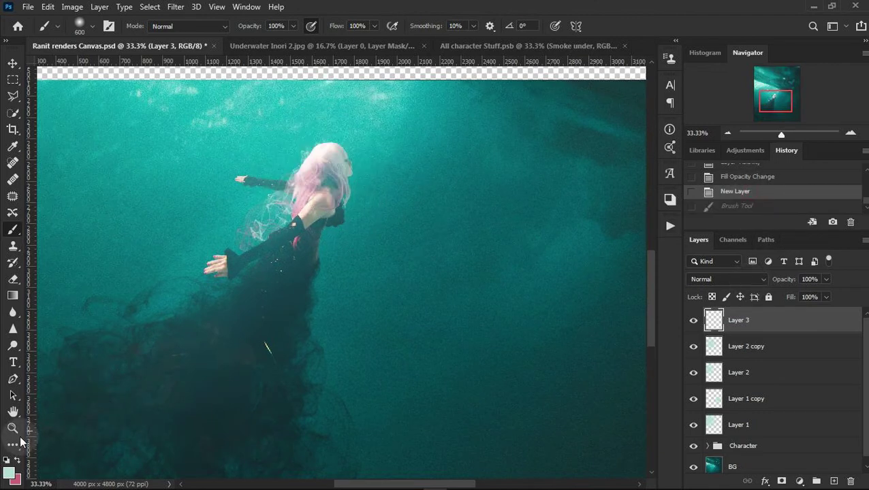
pyautogui.click(303, 154)
# Set the head glow to Screen, enlarge it about 176%, fill 0%, nudge it up-left.
pyautogui.click(727, 279)
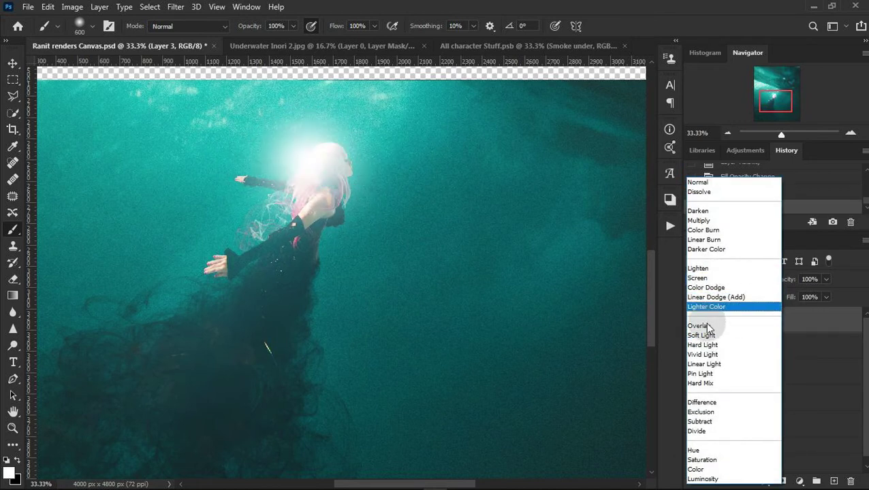
pyautogui.click(702, 335)
pyautogui.click(727, 279)
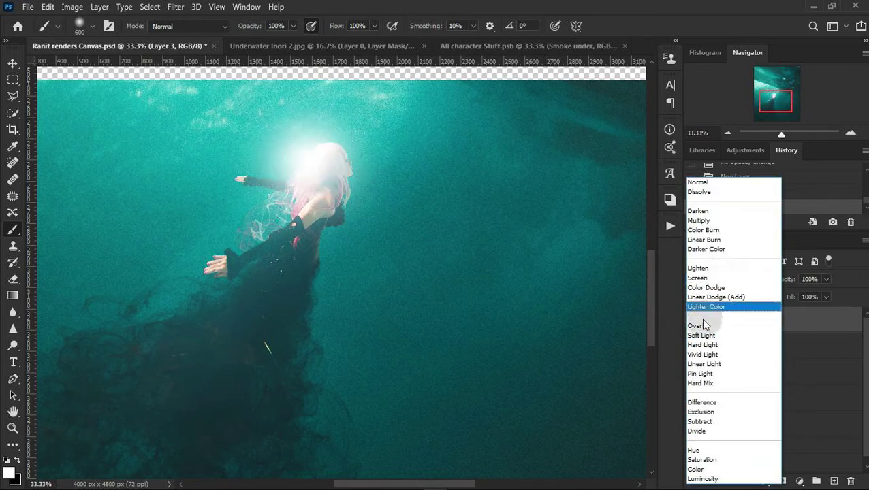
pyautogui.click(705, 275)
pyautogui.click(13, 65)
pyautogui.hotkey('ctrl', 't')
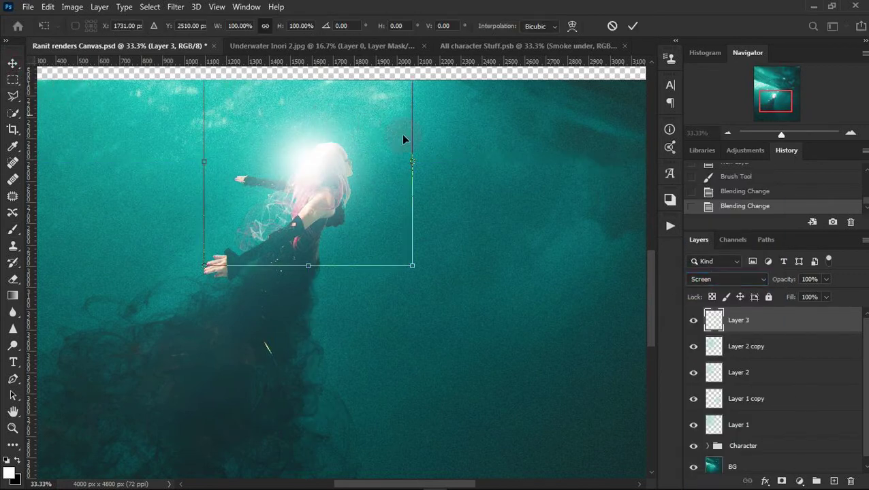
pyautogui.moveTo(407, 266); pyautogui.dragTo(491, 343)
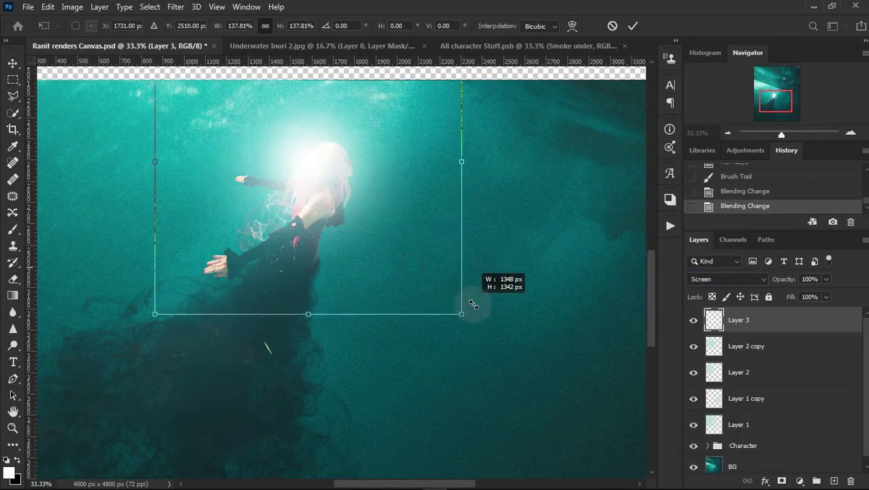
pyautogui.doubleClick(316, 161)
pyautogui.moveTo(790, 297); pyautogui.dragTo(690, 304)
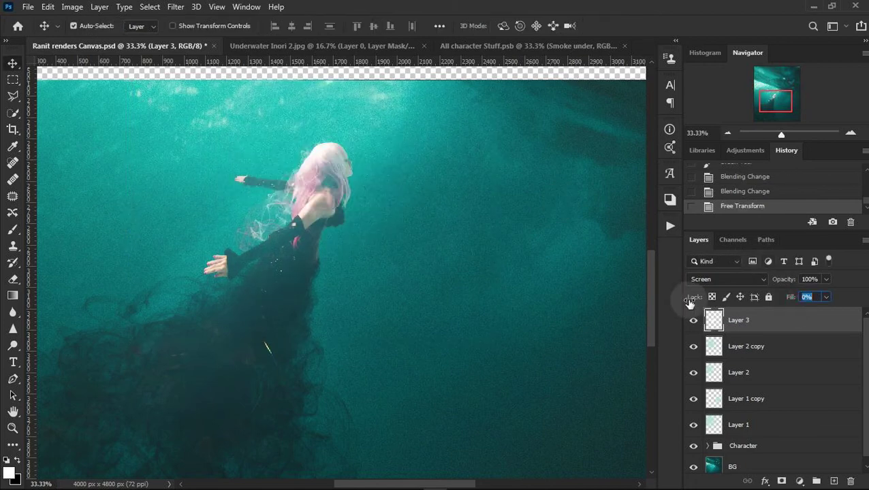
pyautogui.write('7')
pyautogui.hotkey('ctrl', 't')
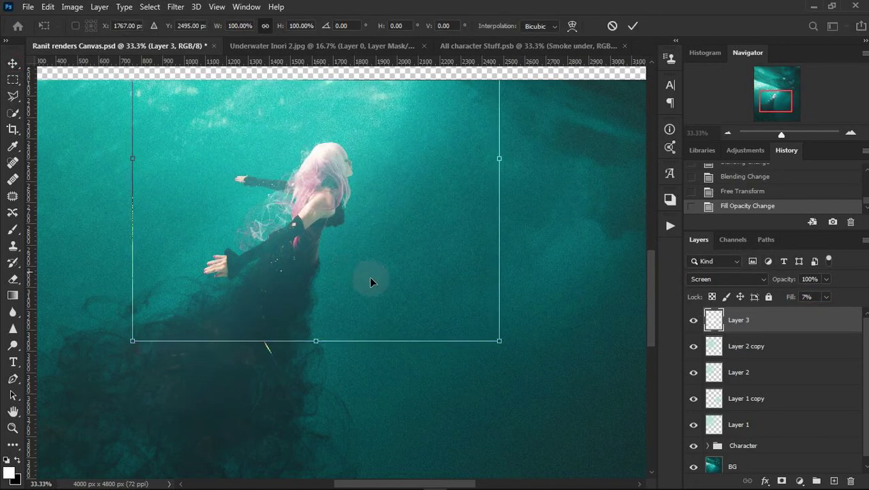
pyautogui.moveTo(366, 274); pyautogui.dragTo(361, 271)
pyautogui.press('Return')
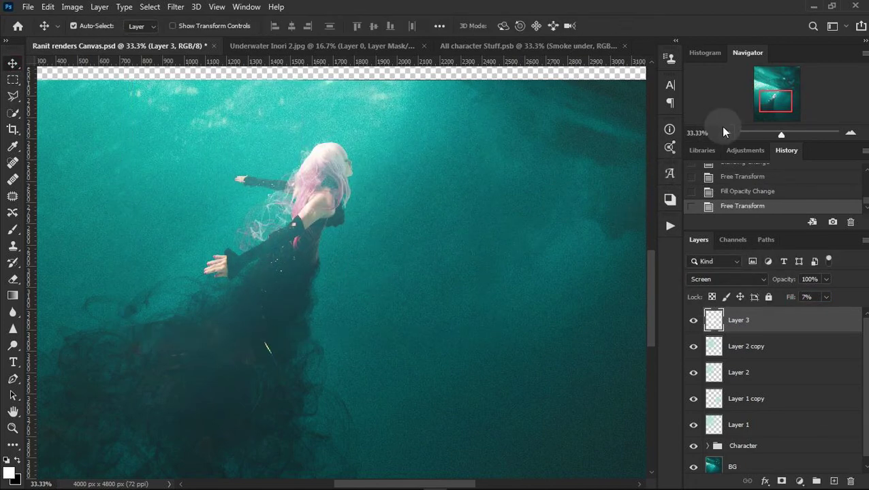
# Move Layer 3 just above BG, set it to Soft Light with 26% fill.
pyautogui.click(727, 133)
pyautogui.click(852, 134)
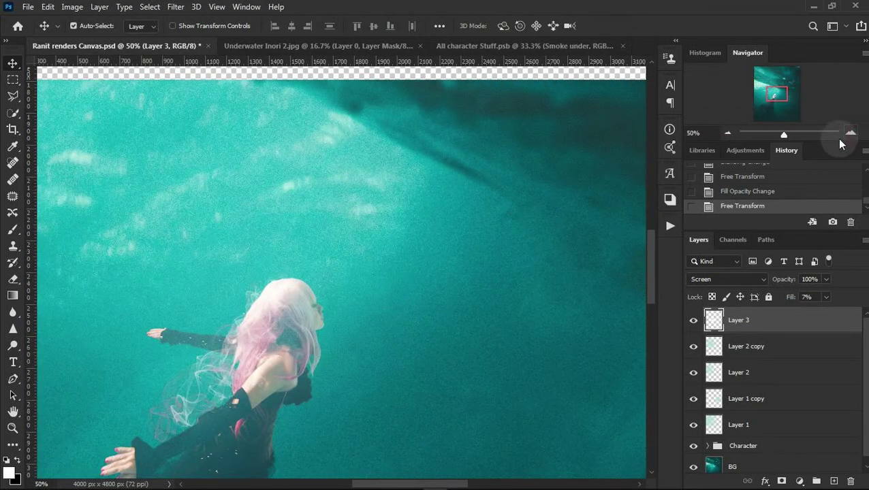
pyautogui.moveTo(785, 326); pyautogui.dragTo(787, 443)
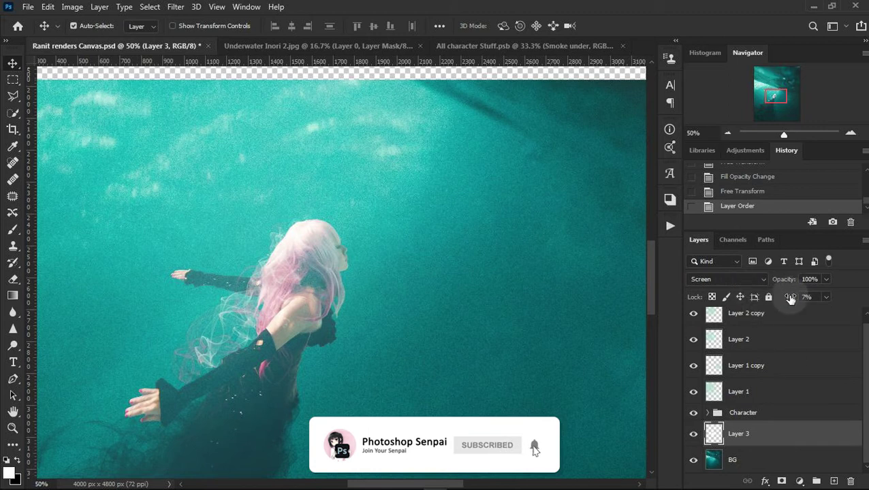
pyautogui.moveTo(790, 299); pyautogui.dragTo(793, 297)
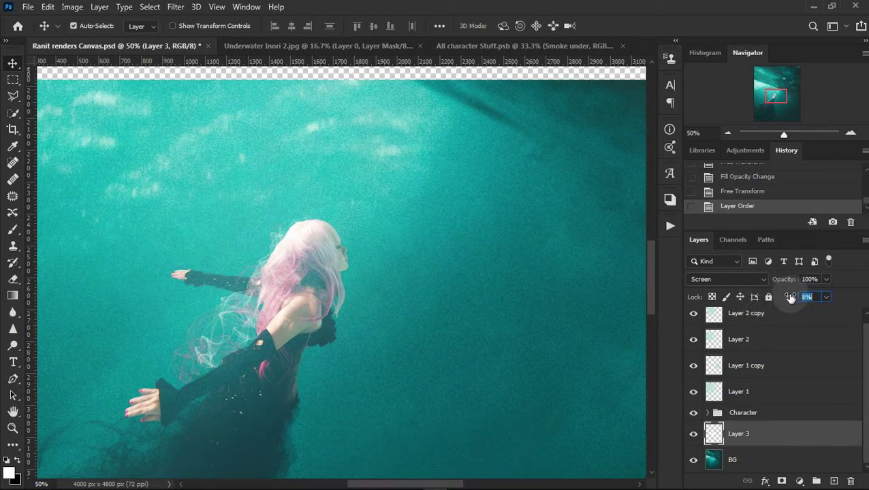
pyautogui.click(726, 279)
pyautogui.click(723, 335)
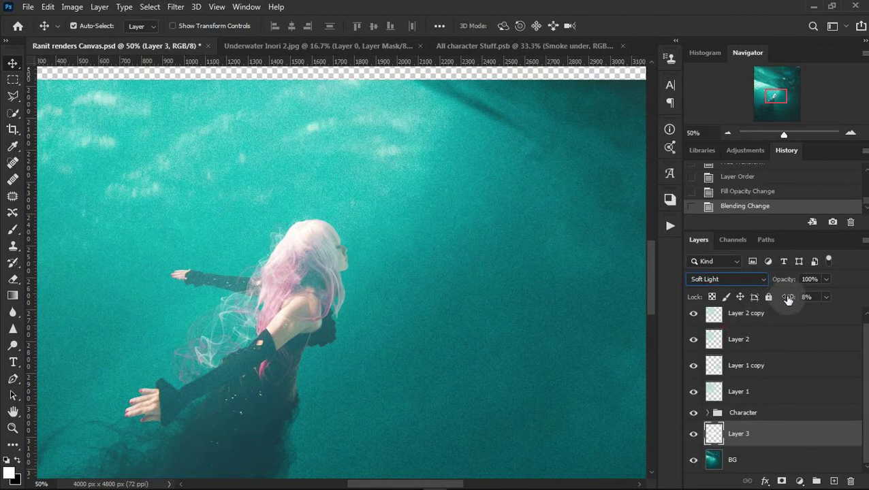
pyautogui.moveTo(790, 298); pyautogui.dragTo(843, 299)
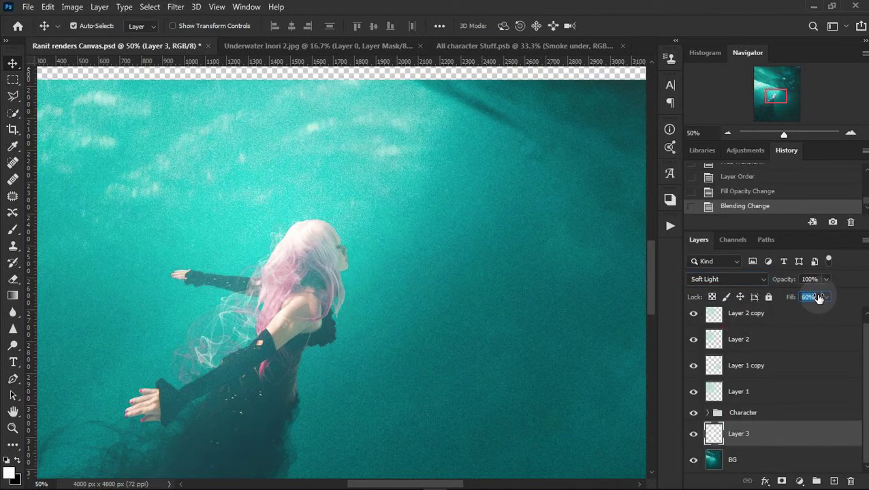
pyautogui.scroll(-15, 819, 298)
pyautogui.scroll(-20, 820, 298)
pyautogui.click(788, 427)
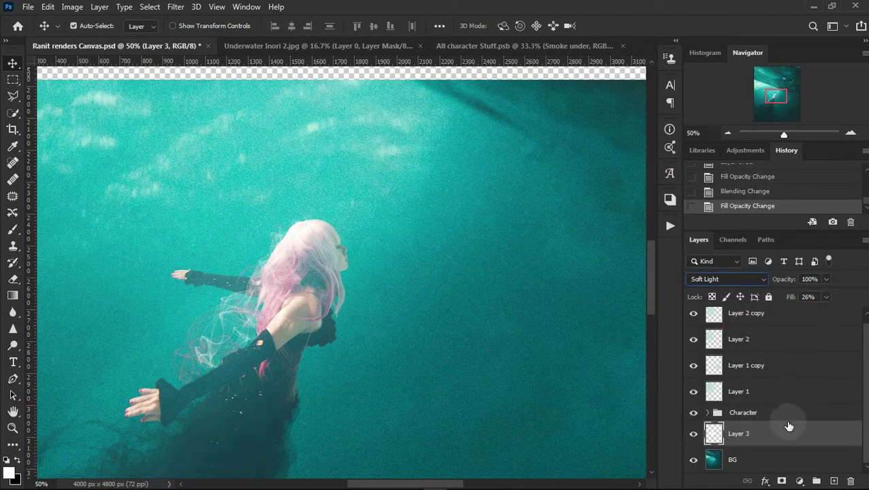
# Paint a white glow behind the head on new Layer 4 with a 300 brush, Soft Light, enlarged.
pyautogui.click(833, 481)
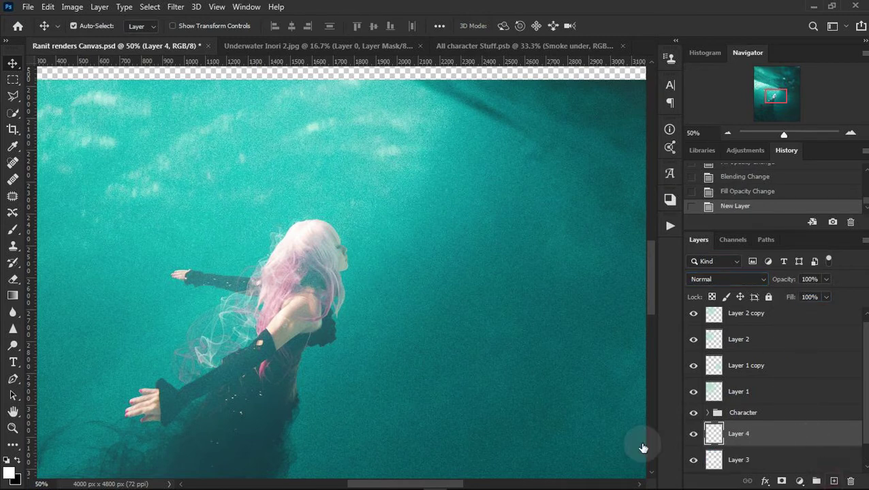
pyautogui.click(13, 229)
pyautogui.press('[')
pyautogui.press('[')
pyautogui.press('[')
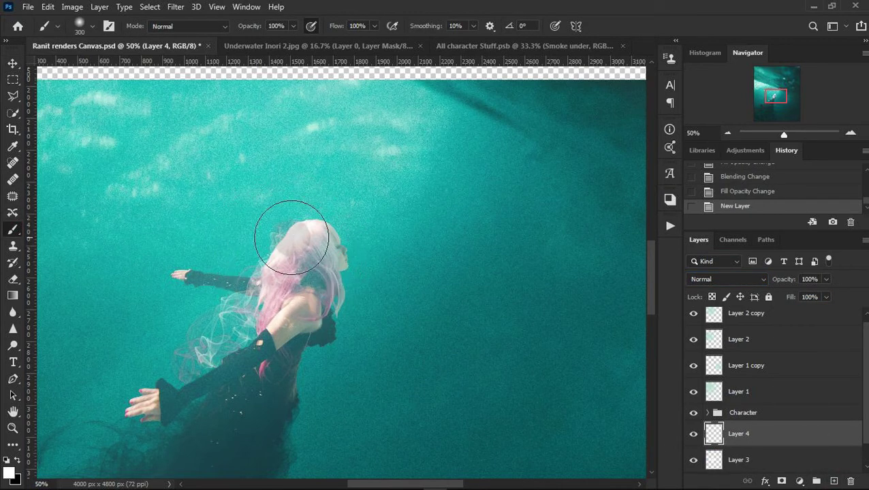
pyautogui.click(280, 234)
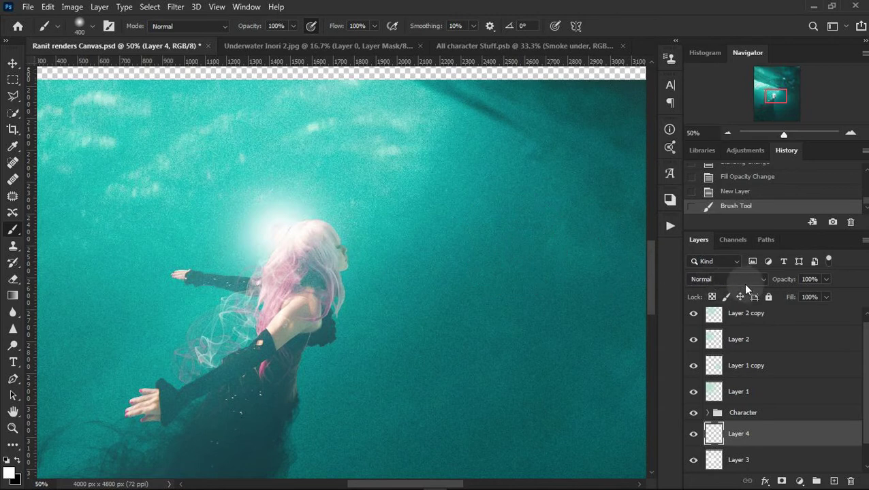
pyautogui.click(741, 281)
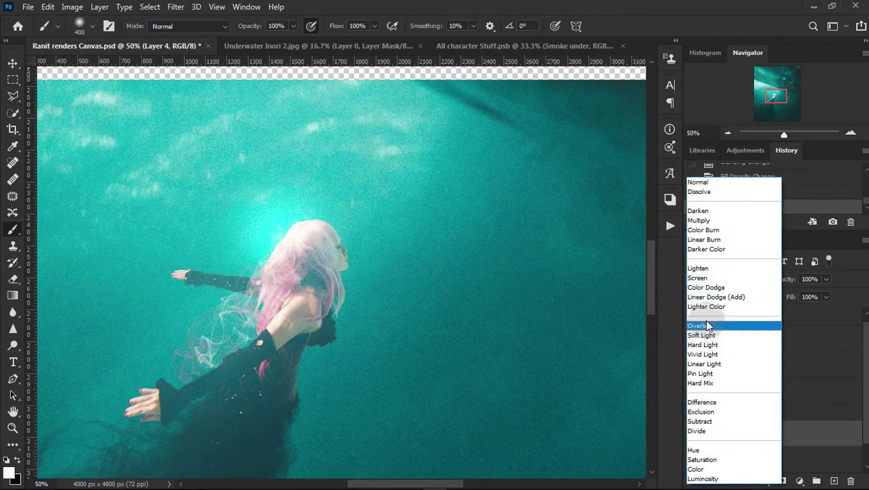
pyautogui.click(708, 334)
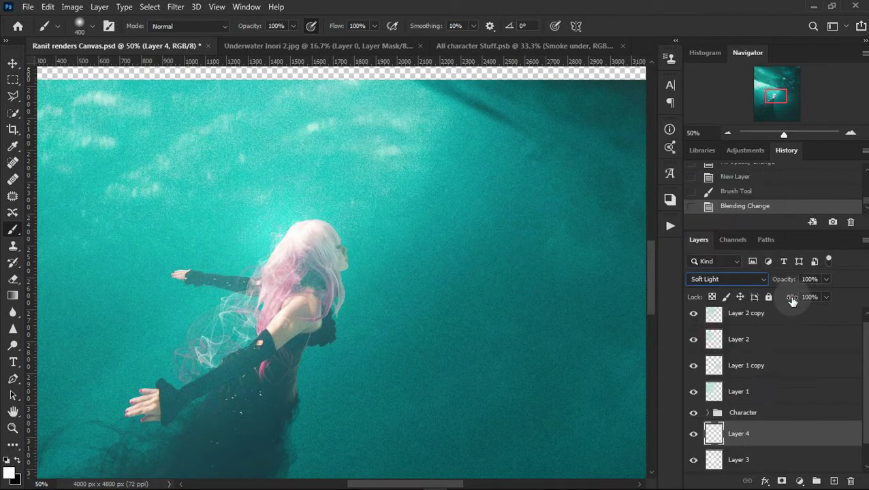
pyautogui.click(13, 63)
pyautogui.hotkey('ctrl', 't')
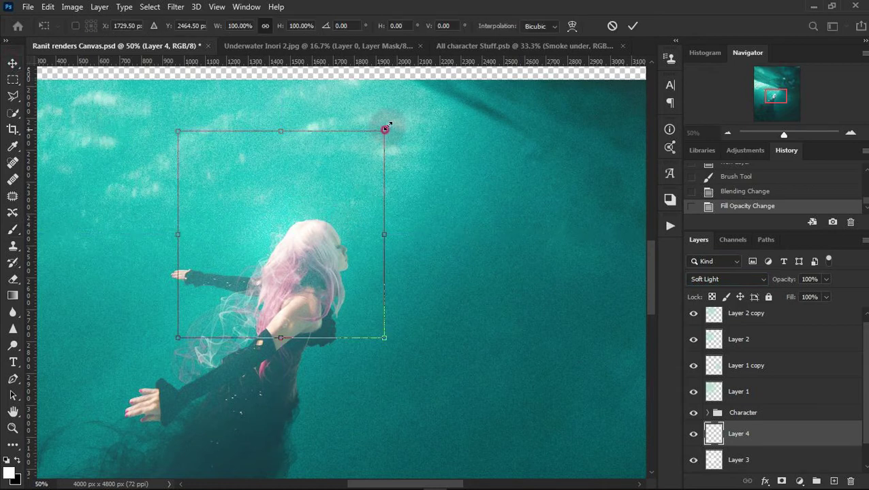
pyautogui.moveTo(384, 128)
pyautogui.mouseDown()
pyautogui.moveTo(431, 79)
pyautogui.moveTo(421, 91)
pyautogui.mouseUp()
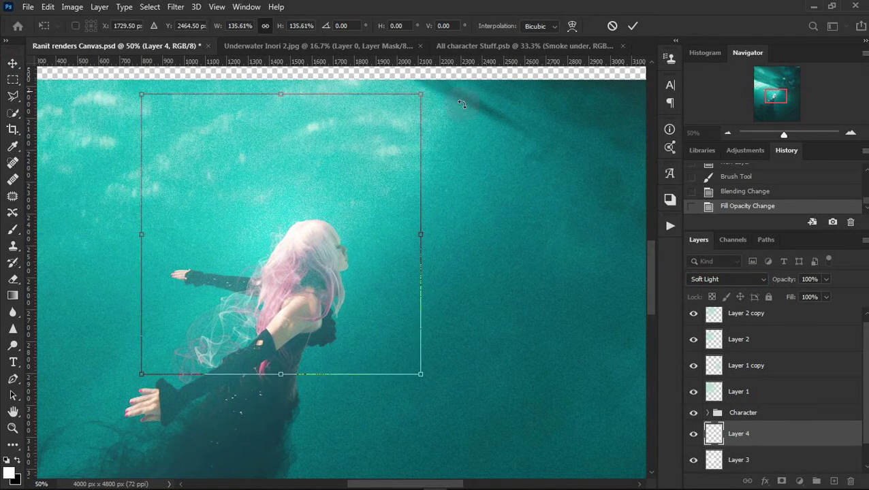
pyautogui.press('Return')
# Paint a white glow above the head on Layer 5, set Screen, enlarge it, lower fill.
pyautogui.click(834, 482)
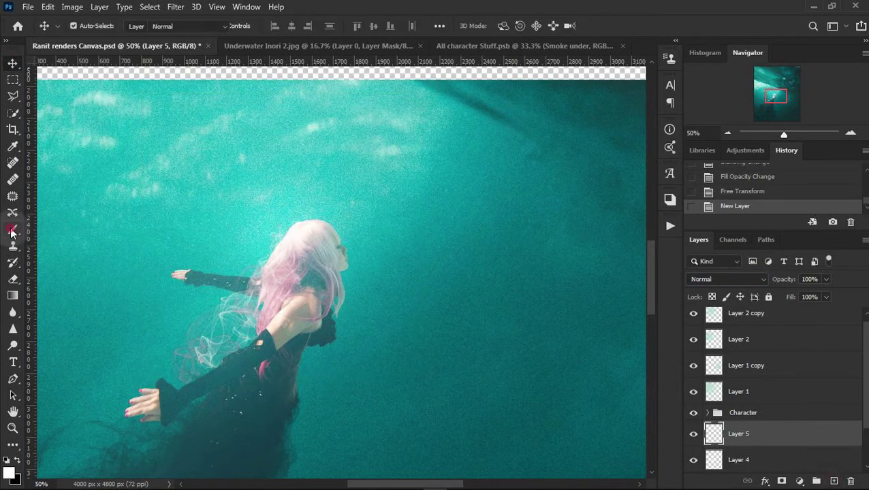
pyautogui.click(12, 232)
pyautogui.click(263, 229)
pyautogui.click(724, 280)
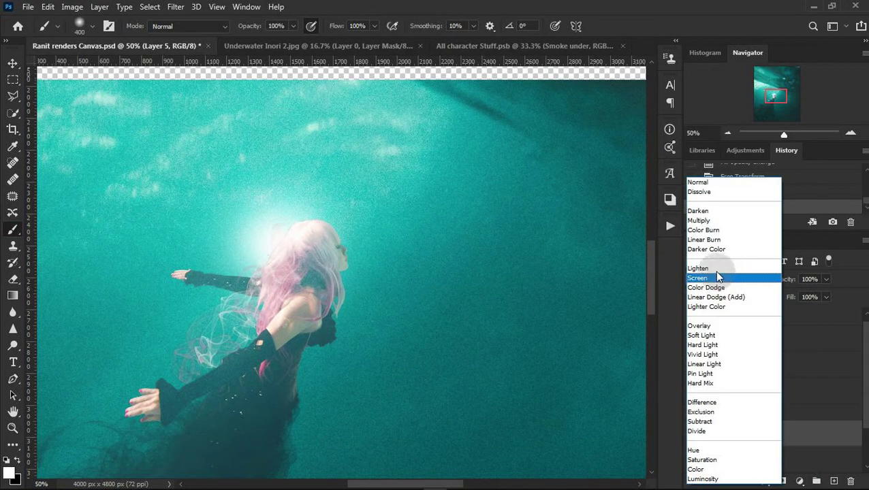
pyautogui.press('v')
pyautogui.hotkey('ctrl', 't')
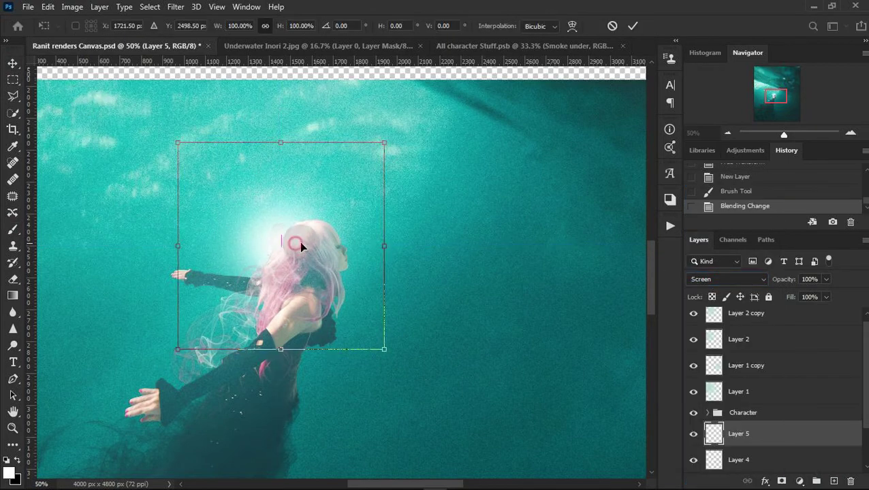
pyautogui.moveTo(382, 142)
pyautogui.mouseDown()
pyautogui.moveTo(402, 135)
pyautogui.moveTo(414, 95)
pyautogui.moveTo(409, 126)
pyautogui.mouseUp()
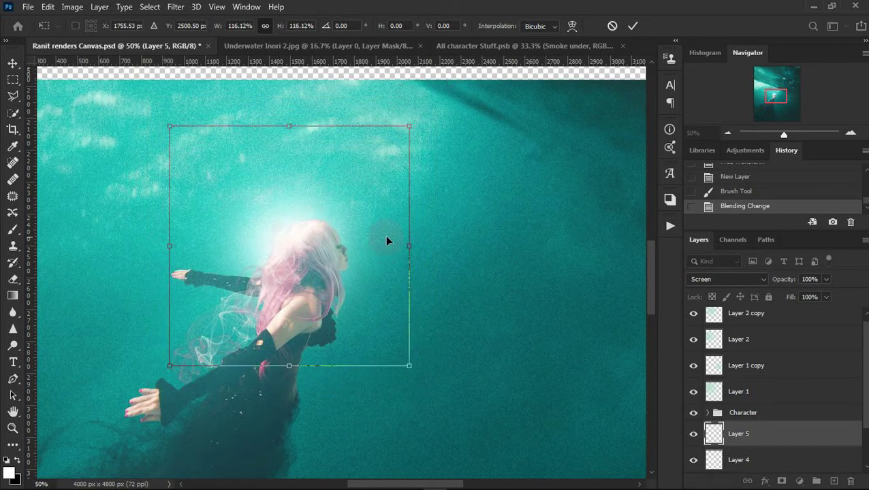
pyautogui.press('Return')
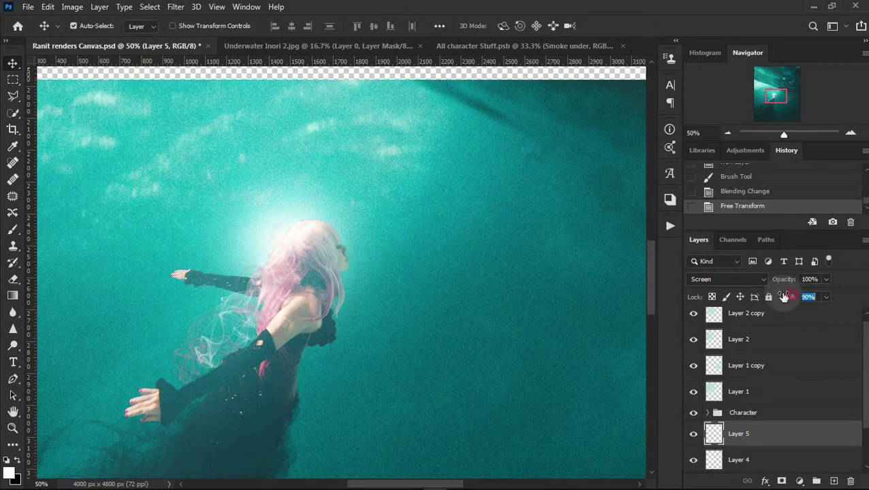
pyautogui.moveTo(790, 297); pyautogui.dragTo(757, 297)
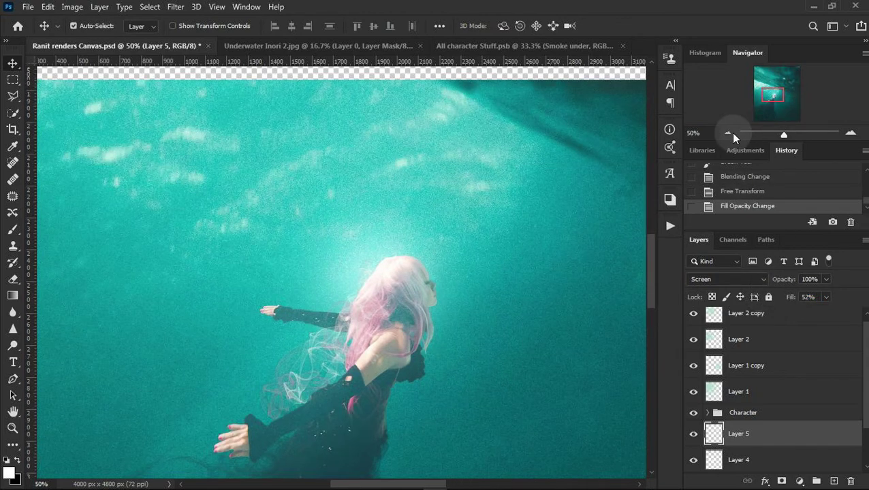
pyautogui.click(728, 132)
pyautogui.click(728, 132)
pyautogui.click(728, 132)
pyautogui.click(851, 133)
pyautogui.click(851, 133)
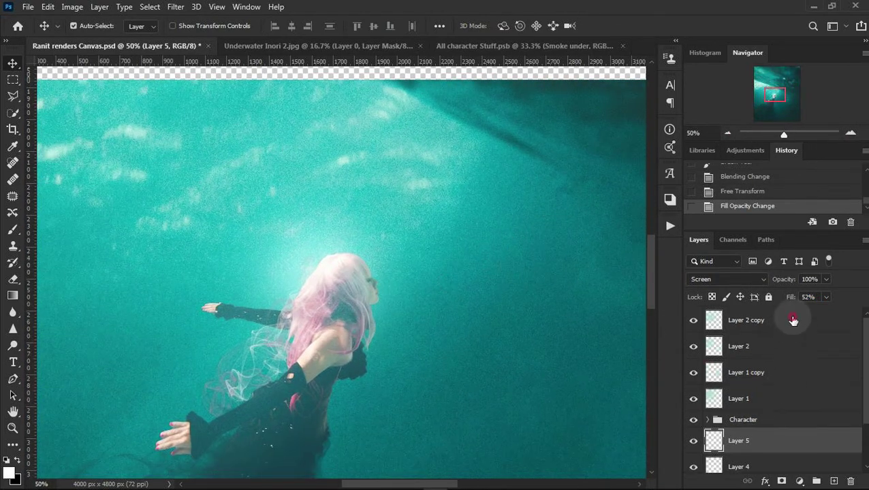
# Add Layer 6 above Layer 2 copy with a 250-brush white glow on the hair, fill lowered.
pyautogui.click(784, 314)
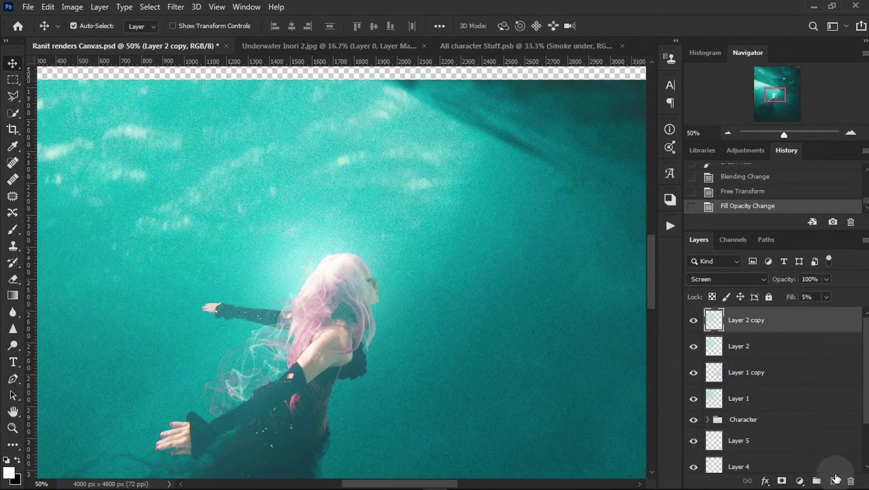
pyautogui.click(833, 482)
pyautogui.click(13, 230)
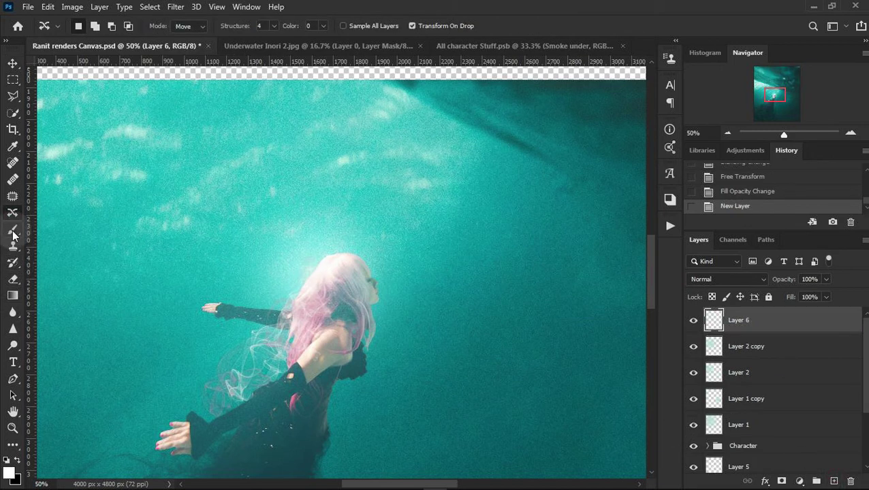
pyautogui.press('[')
pyautogui.press('[')
pyautogui.press('[')
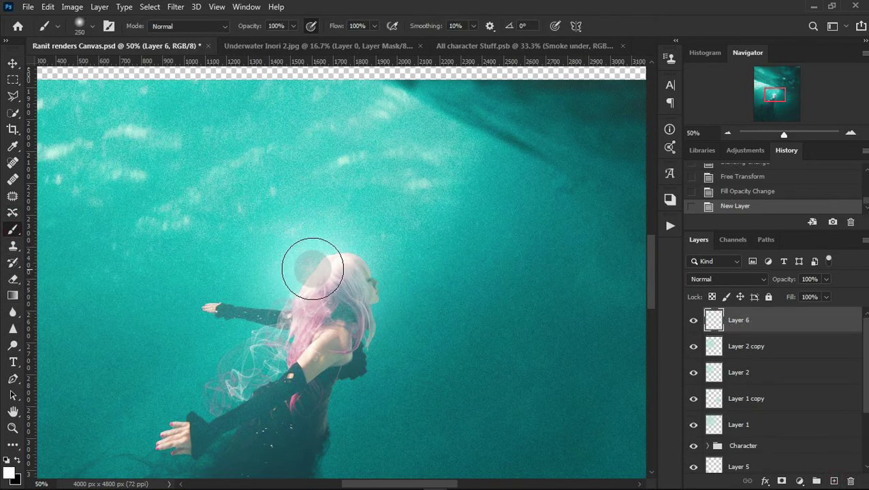
pyautogui.click(310, 269)
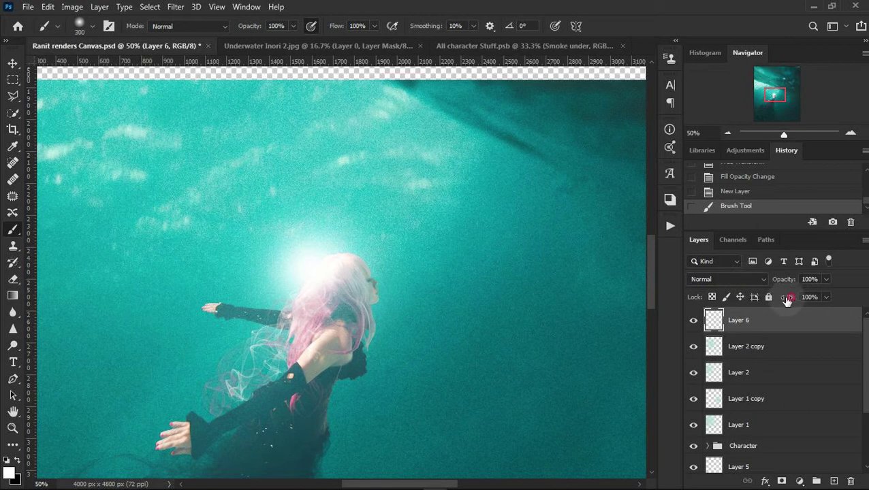
pyautogui.moveTo(786, 300); pyautogui.dragTo(747, 302)
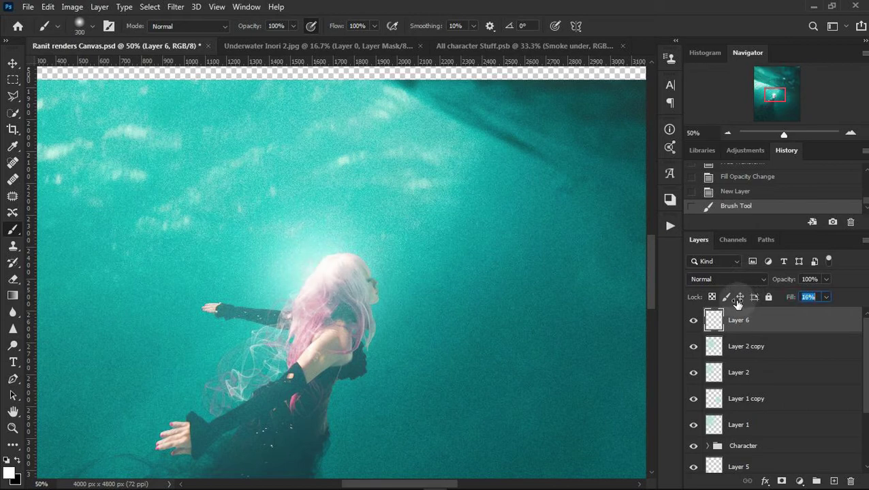
pyautogui.click(728, 134)
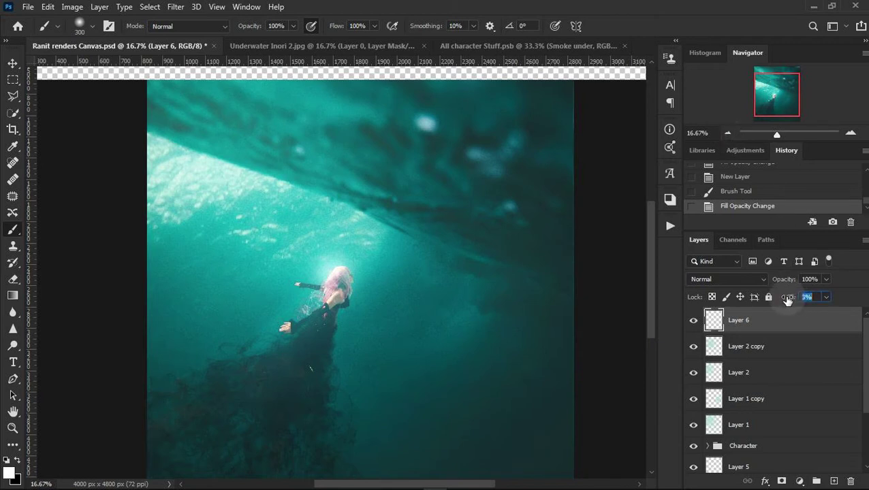
pyautogui.click(849, 131)
# Group Layers 5, 4 and 3 into a group named Lights and save.
pyautogui.scroll(-3, 757, 366)
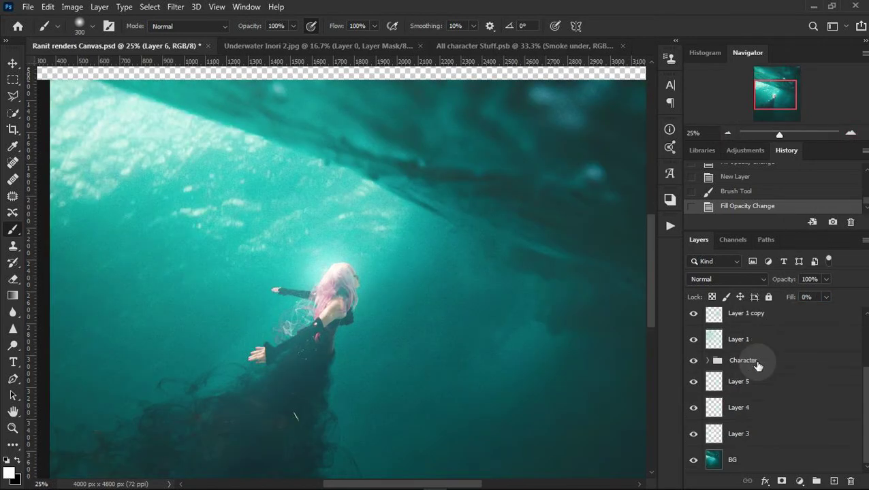
pyautogui.click(753, 382)
pyautogui.keyDown('shift'); pyautogui.click(764, 442); pyautogui.keyUp('shift')
pyautogui.hotkey('ctrl', 'g')
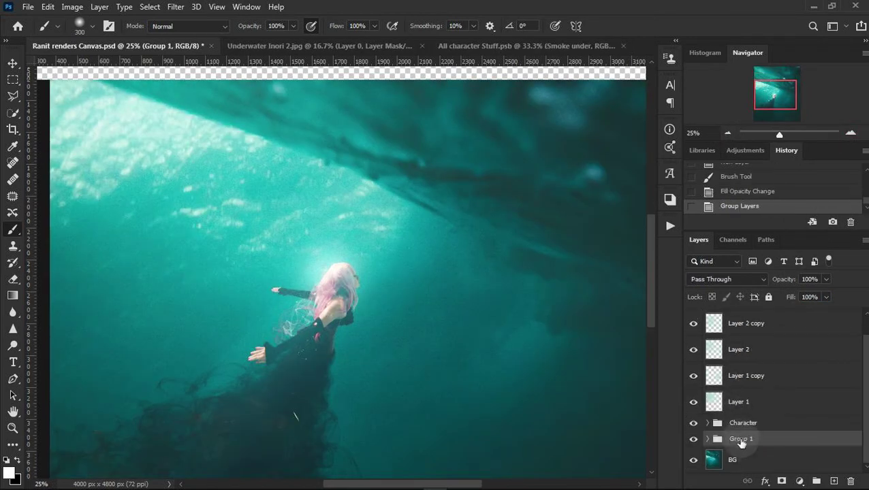
pyautogui.write('Lights')
pyautogui.press('Return')
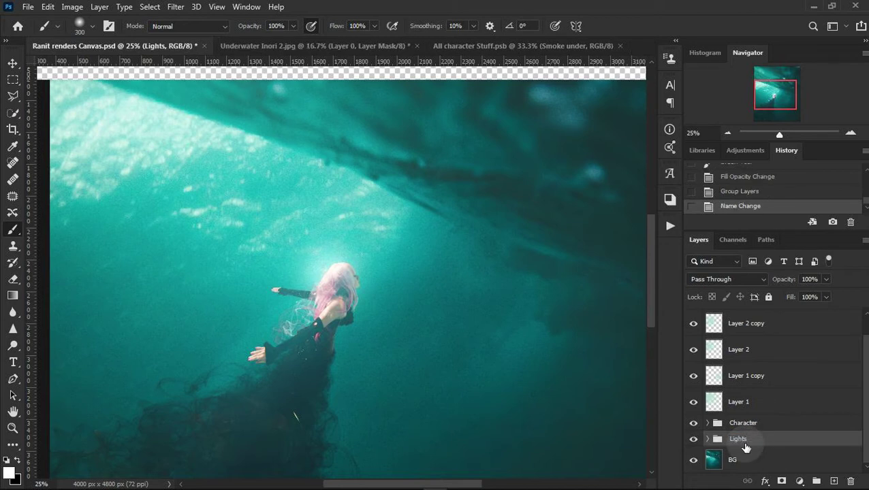
pyautogui.hotkey('ctrl', 's')
# Group the four Screen-mode layers from Layer 2 copy to Layer 1 into another Lights group.
pyautogui.click(781, 325)
pyautogui.keyDown('shift'); pyautogui.click(783, 411); pyautogui.keyUp('shift')
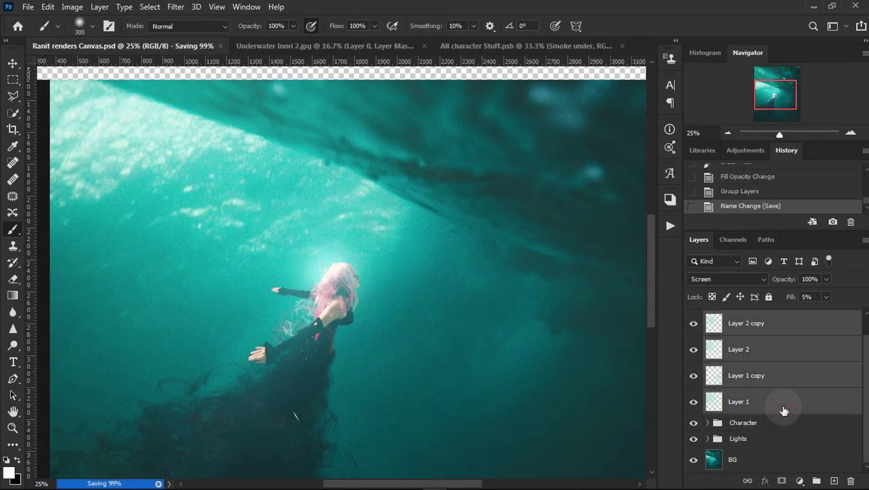
pyautogui.hotkey('ctrl', 'g')
pyautogui.write('Lig')
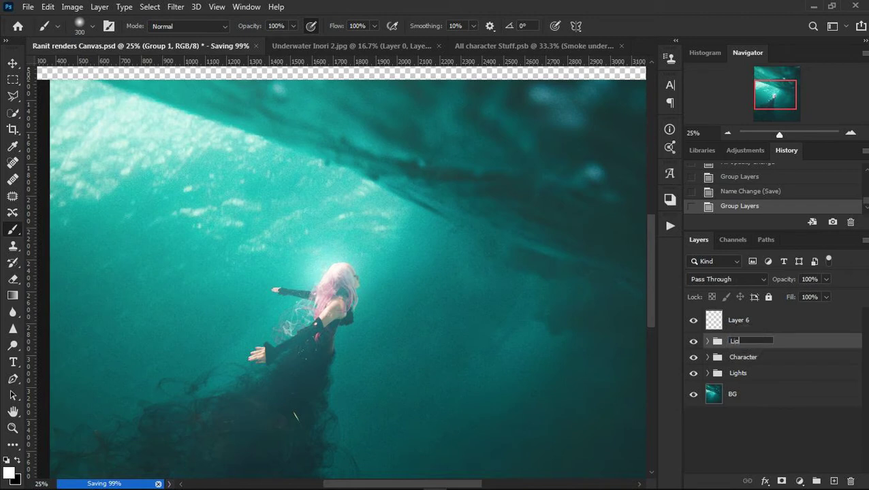
pyautogui.write('hts')
pyautogui.press('Return')
# Give the lower Lights group Blend If Underlying Layer split at 145/255 and about 64% fill.
pyautogui.click(753, 376)
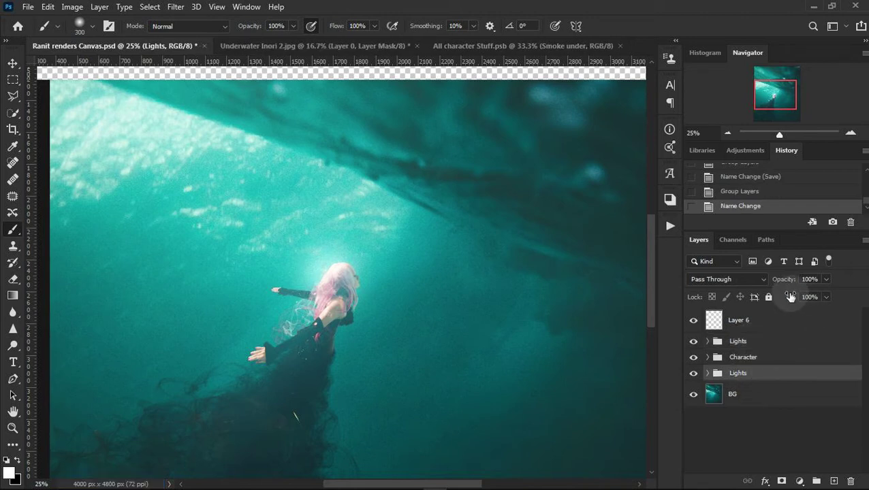
pyautogui.moveTo(790, 296); pyautogui.dragTo(760, 311)
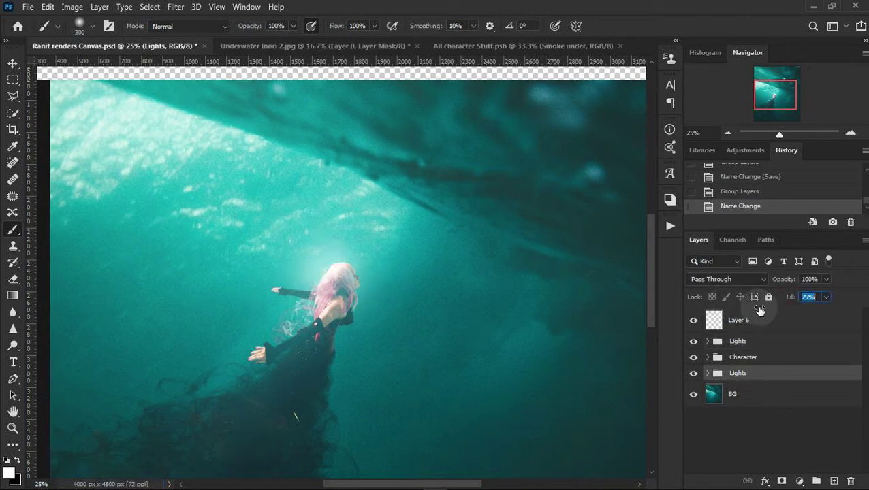
pyautogui.moveTo(769, 313); pyautogui.dragTo(817, 316)
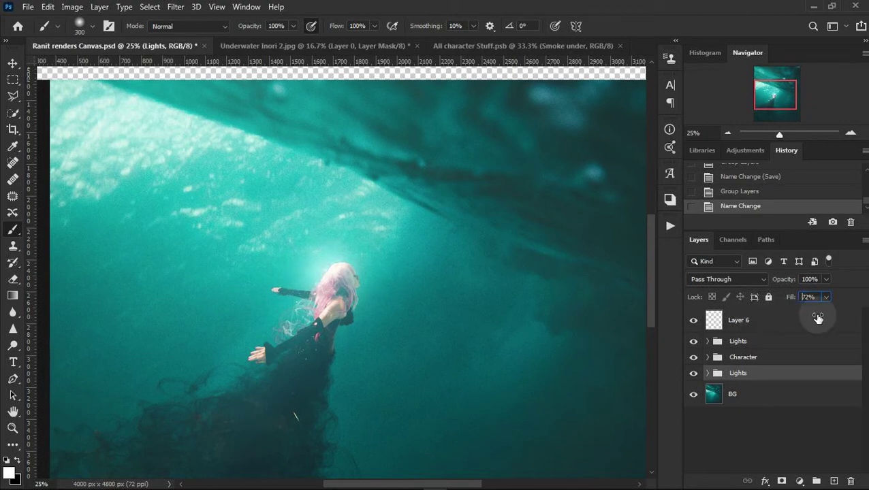
pyautogui.doubleClick(780, 377)
pyautogui.moveTo(487, 100); pyautogui.dragTo(664, 100)
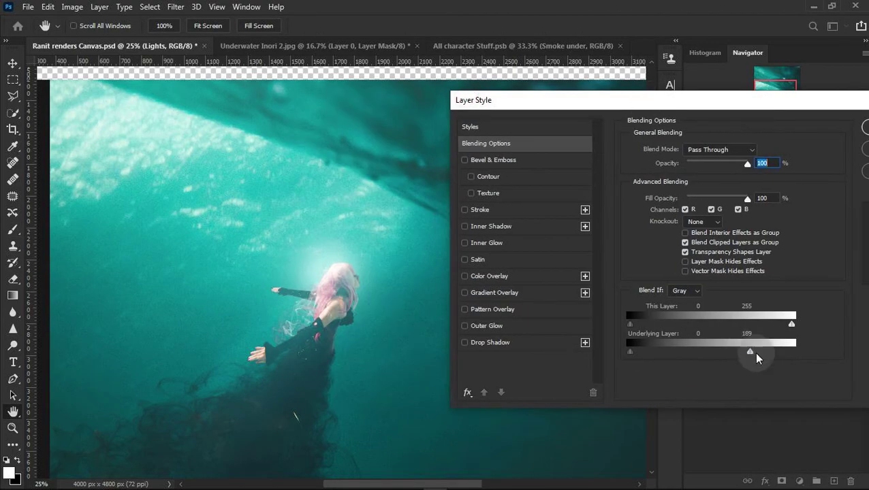
pyautogui.moveTo(750, 351)
pyautogui.mouseDown()
pyautogui.moveTo(703, 351)
pyautogui.moveTo(849, 354)
pyautogui.mouseUp()
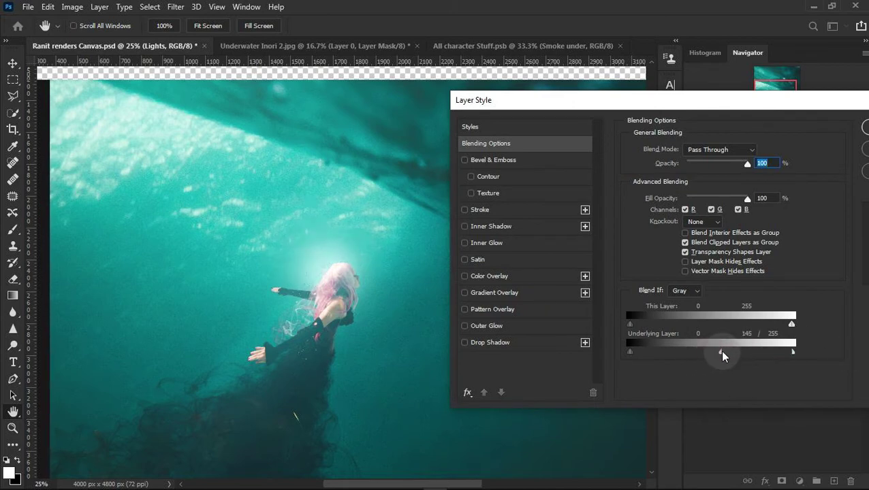
pyautogui.moveTo(722, 102); pyautogui.dragTo(665, 102)
pyautogui.click(832, 126)
pyautogui.press('b')
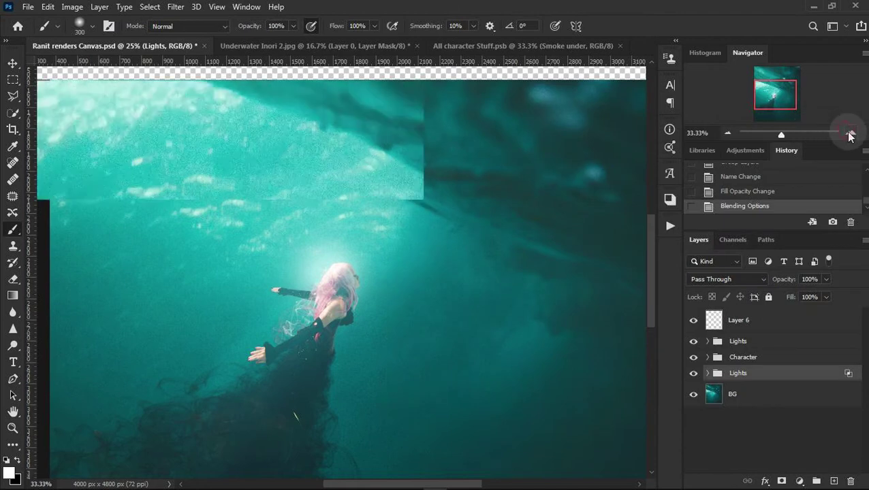
pyautogui.click(850, 134)
pyautogui.moveTo(791, 300); pyautogui.dragTo(765, 298)
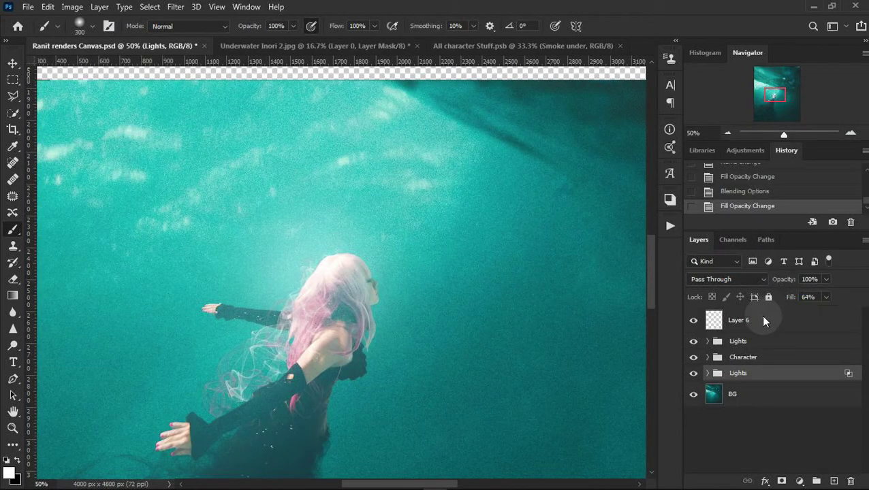
# Set the lower Lights group's fill to 50%, compare the top Lights group on/off, and save.
pyautogui.write('50')
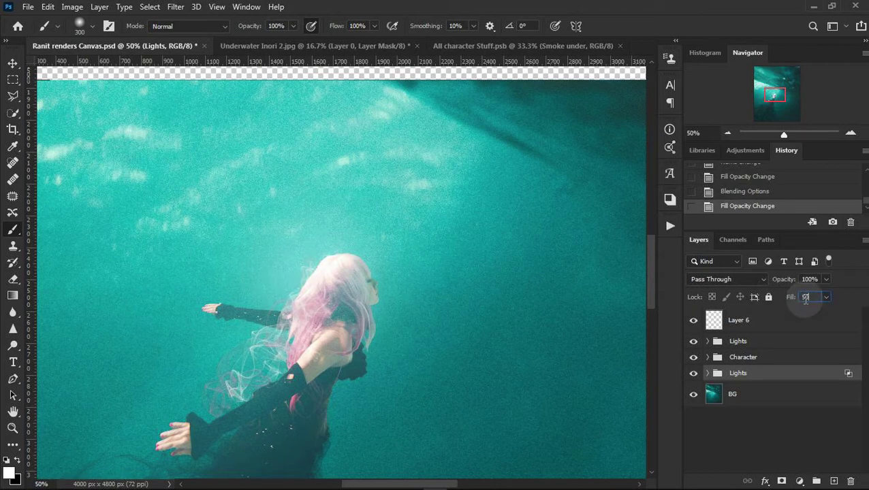
pyautogui.click(768, 342)
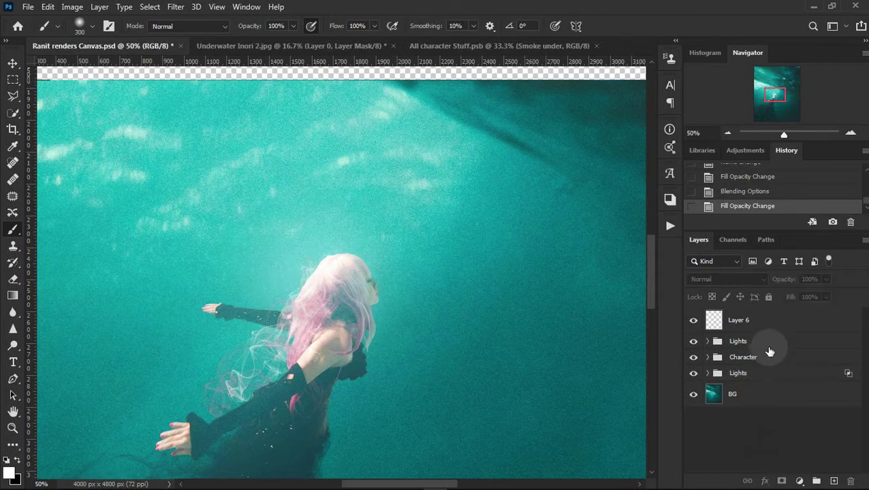
pyautogui.click(726, 133)
pyautogui.click(852, 133)
pyautogui.click(852, 133)
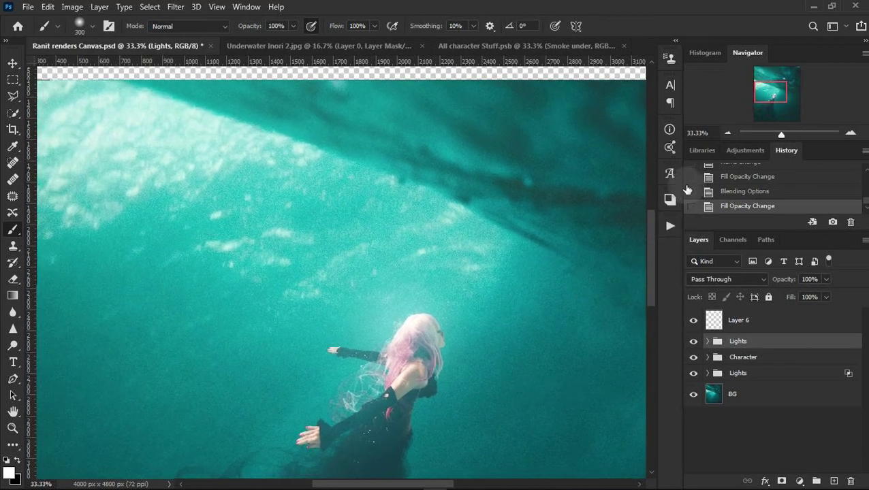
pyautogui.click(727, 133)
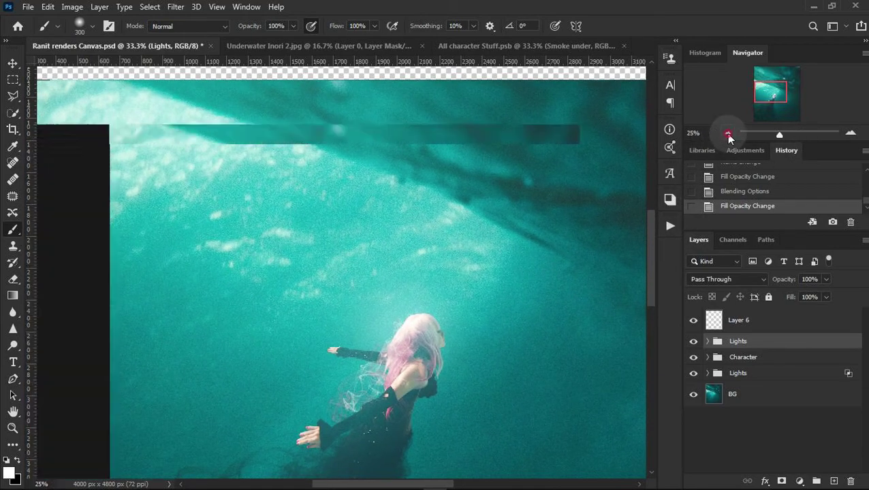
pyautogui.click(693, 341)
pyautogui.click(693, 342)
pyautogui.click(693, 341)
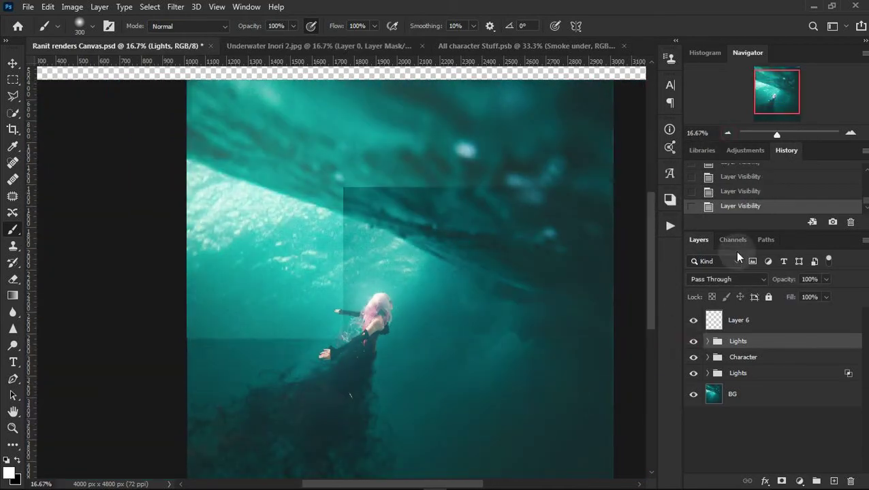
pyautogui.click(726, 134)
pyautogui.hotkey('ctrl', 's')
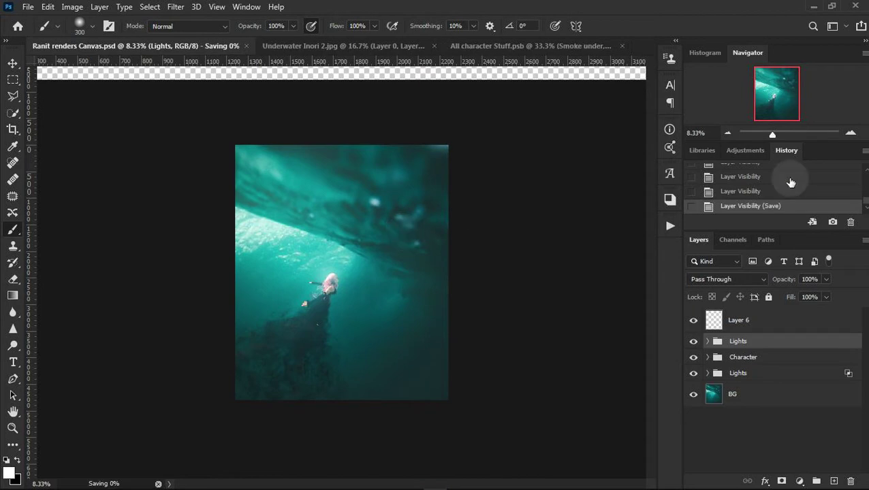
# Check Layer 6's visibility and move it into the top Lights group.
pyautogui.click(852, 133)
pyautogui.click(851, 133)
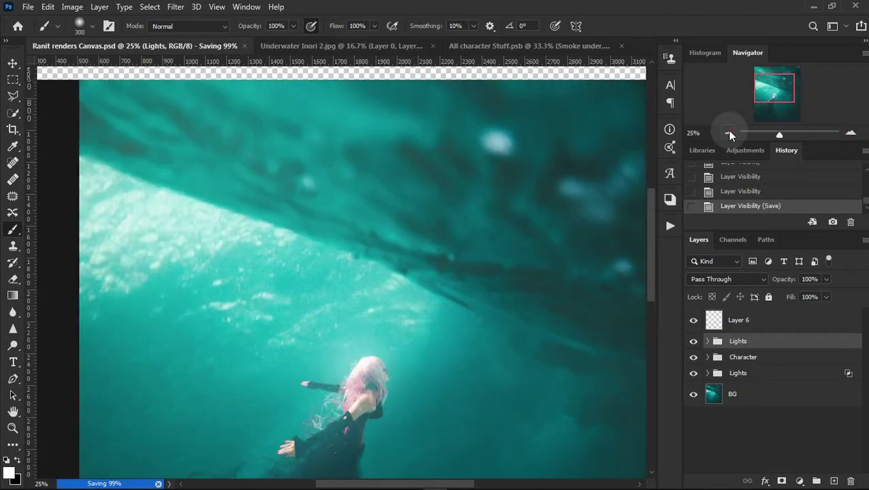
pyautogui.click(727, 133)
pyautogui.click(727, 133)
pyautogui.click(849, 134)
pyautogui.click(738, 322)
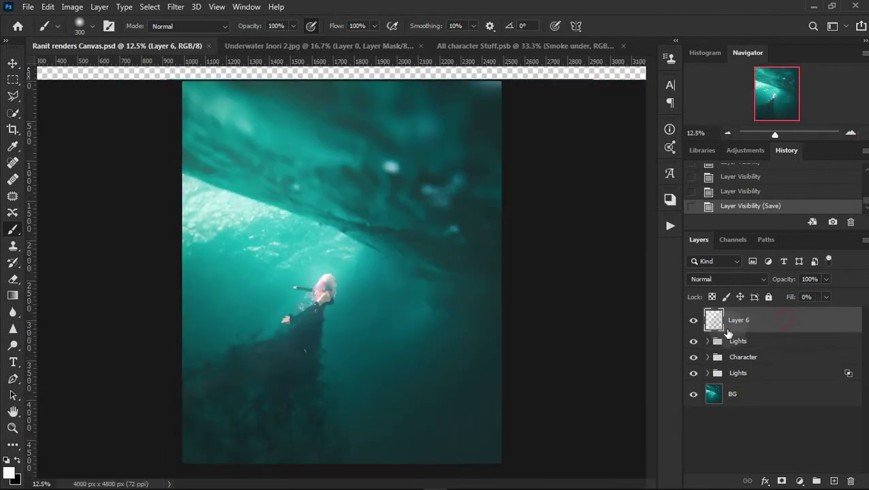
pyautogui.click(693, 320)
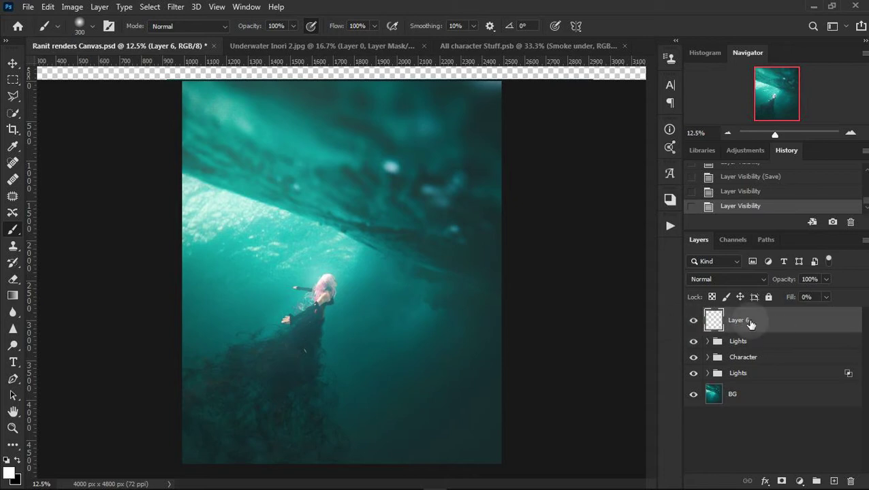
pyautogui.moveTo(742, 326); pyautogui.dragTo(756, 341)
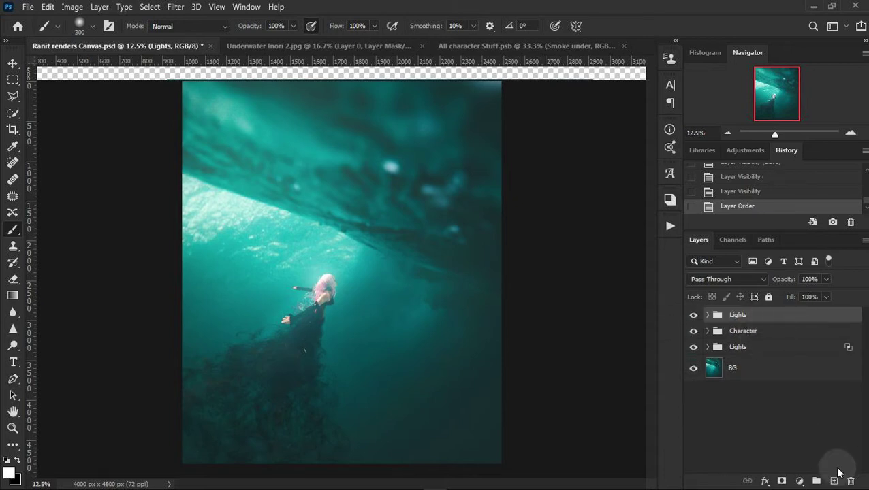
pyautogui.click(799, 481)
# Add a Color Lookup adjustment layer using the Bleach Bypass 3D LUT.
pyautogui.click(793, 412)
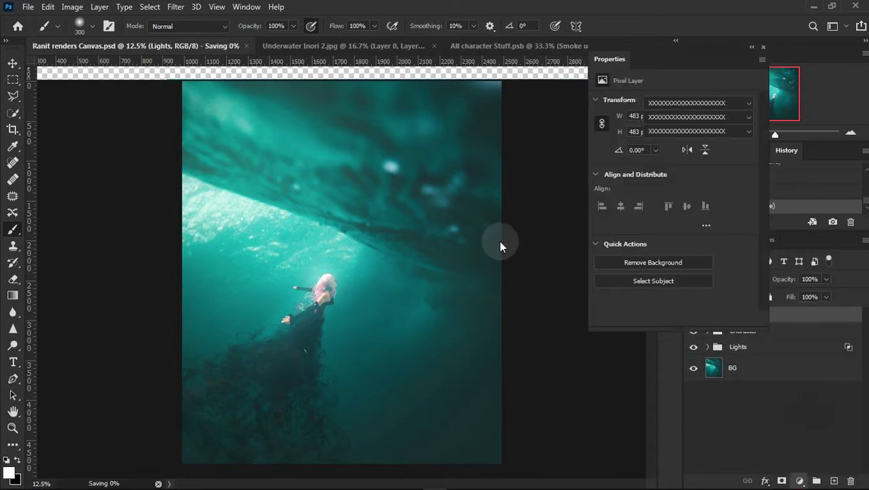
pyautogui.click(658, 102)
pyautogui.click(674, 164)
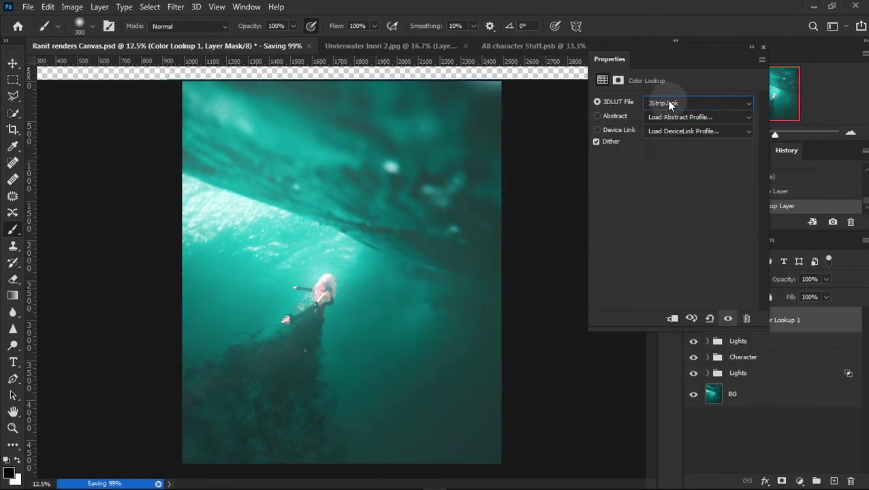
pyautogui.scroll(-1, 666, 103)
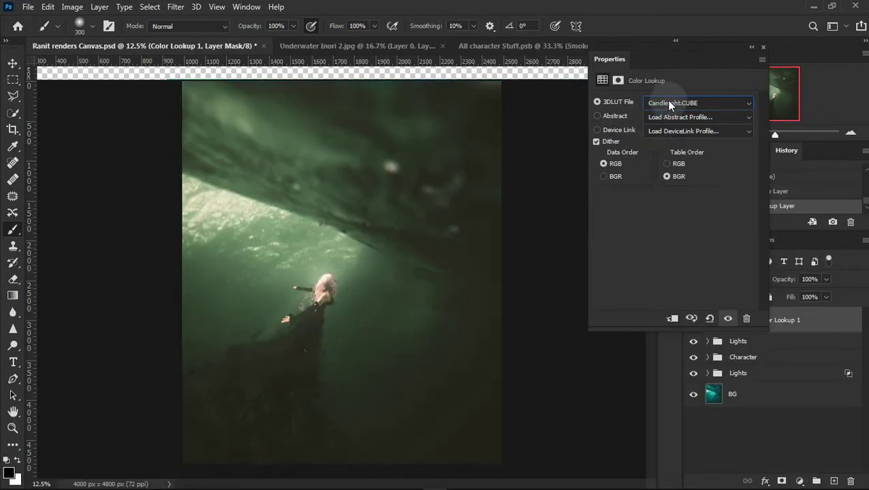
pyautogui.scroll(1, 666, 102)
pyautogui.scroll(-1, 669, 102)
pyautogui.moveTo(652, 49)
pyautogui.mouseDown()
pyautogui.moveTo(511, 68)
pyautogui.moveTo(614, 67)
pyautogui.mouseUp()
pyautogui.click(629, 122)
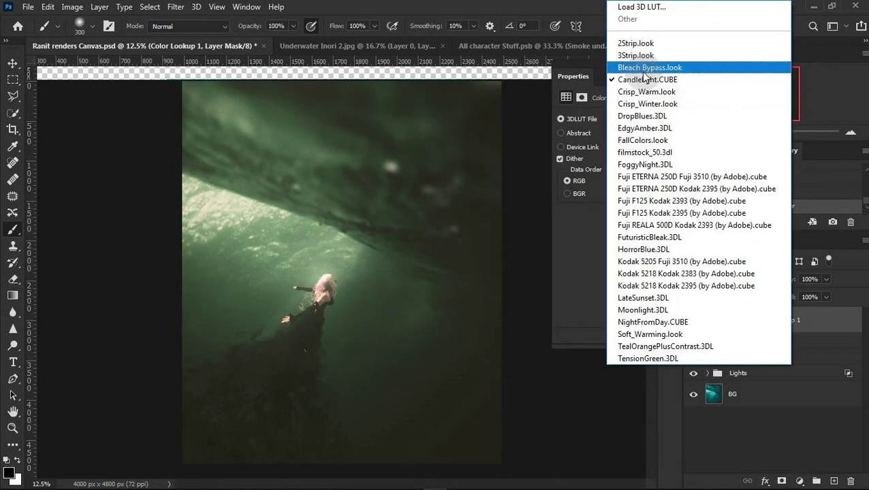
pyautogui.click(646, 71)
pyautogui.click(728, 64)
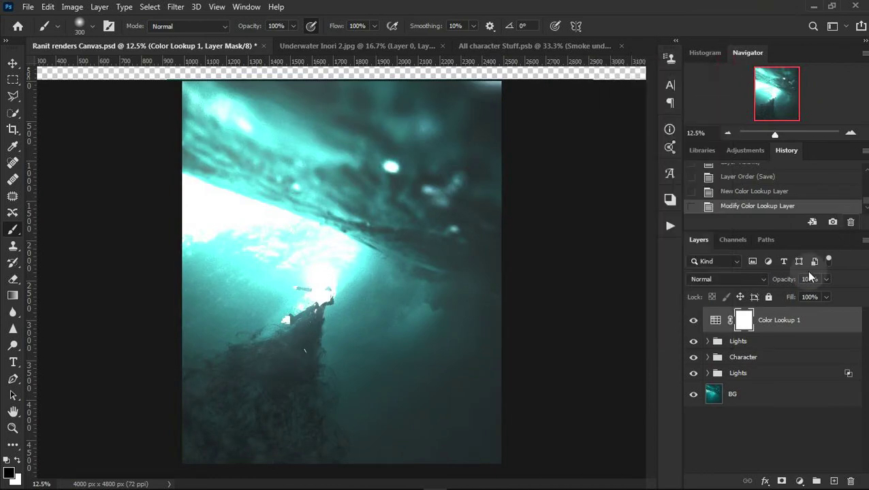
# Lower the Color Lookup layer's fill to 7% and compare it hidden and shown.
pyautogui.moveTo(790, 297); pyautogui.dragTo(634, 302)
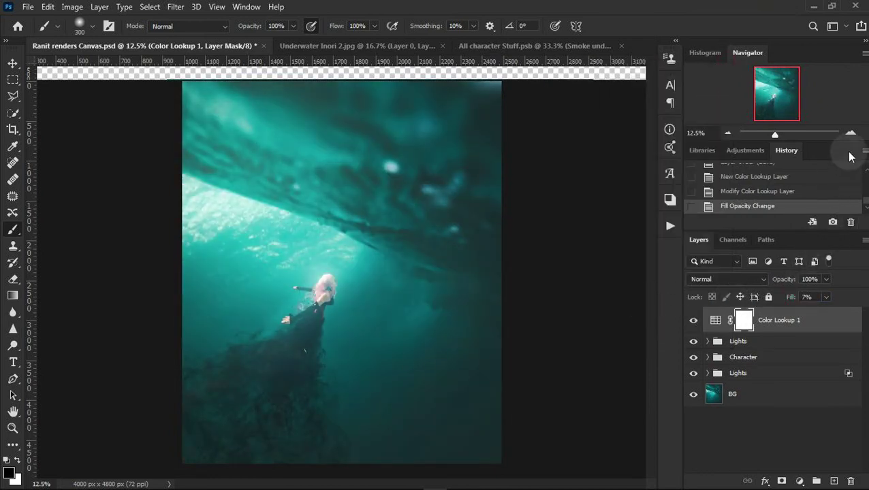
pyautogui.click(851, 133)
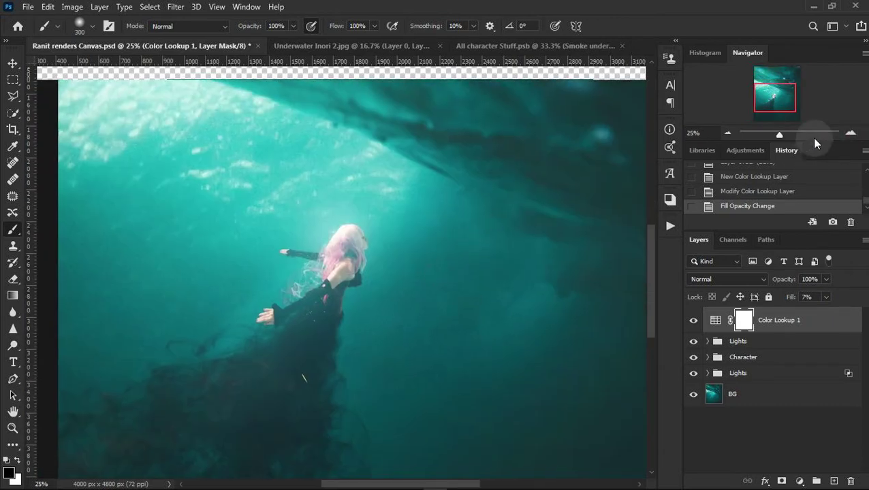
pyautogui.click(851, 133)
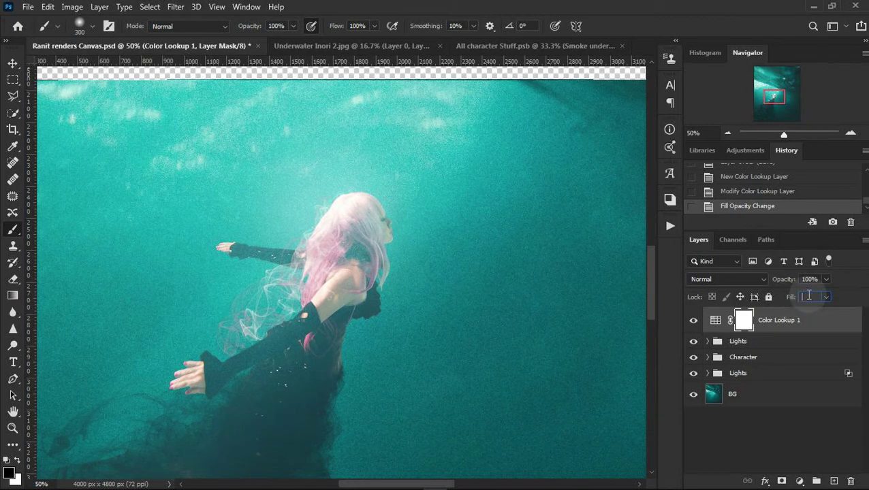
pyautogui.write('10')
pyautogui.click(740, 439)
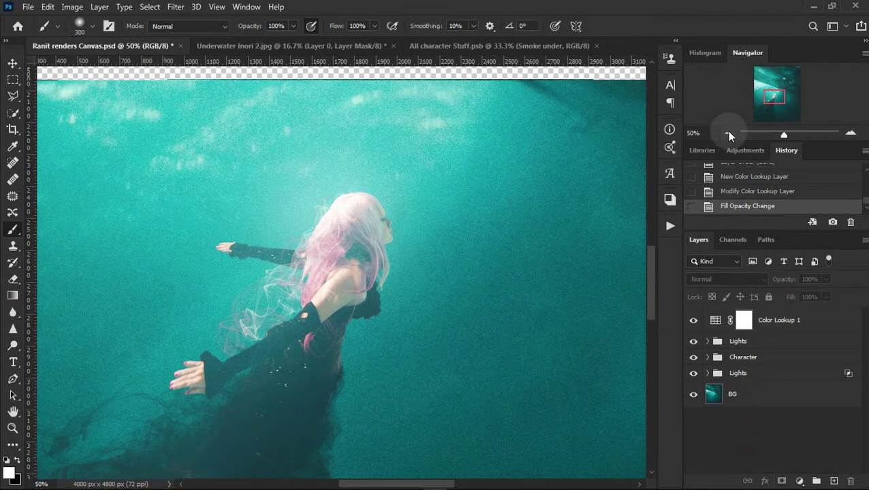
pyautogui.click(727, 133)
pyautogui.click(727, 133)
pyautogui.click(694, 320)
pyautogui.click(694, 320)
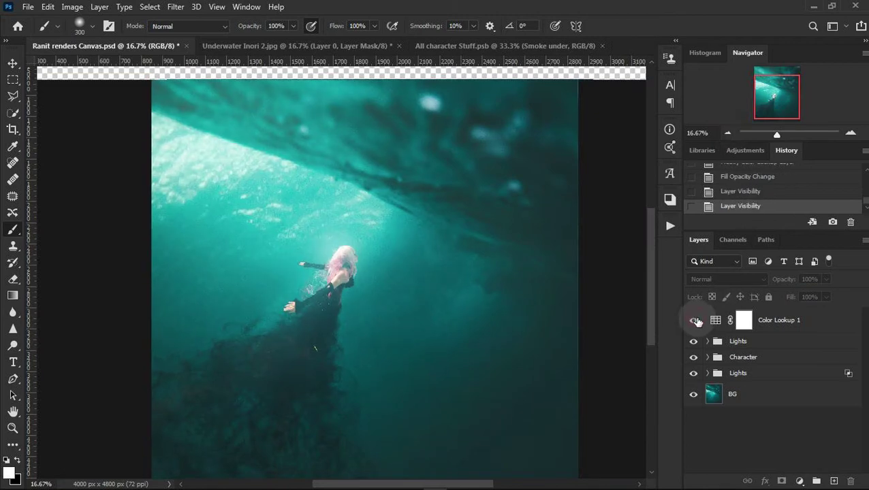
pyautogui.click(851, 132)
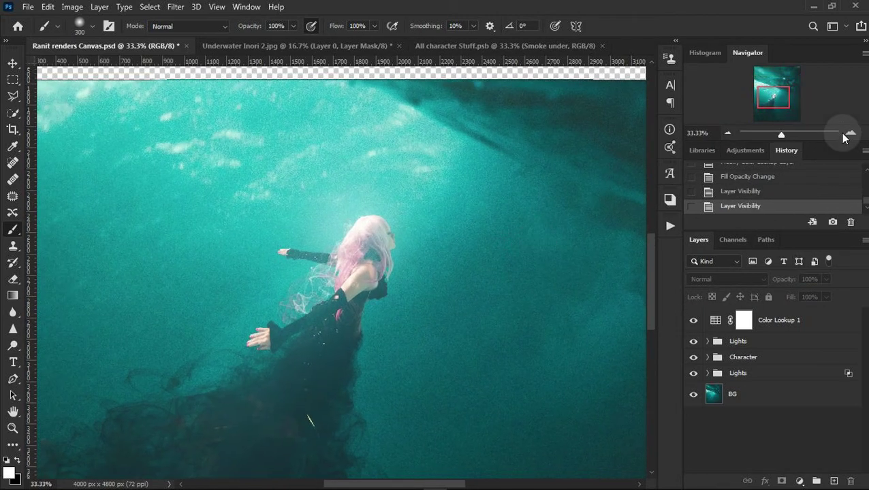
pyautogui.click(851, 133)
# Try 40% fill on the lower Lights group, undo it via History, then select Color Lookup 1.
pyautogui.click(768, 372)
pyautogui.click(806, 297)
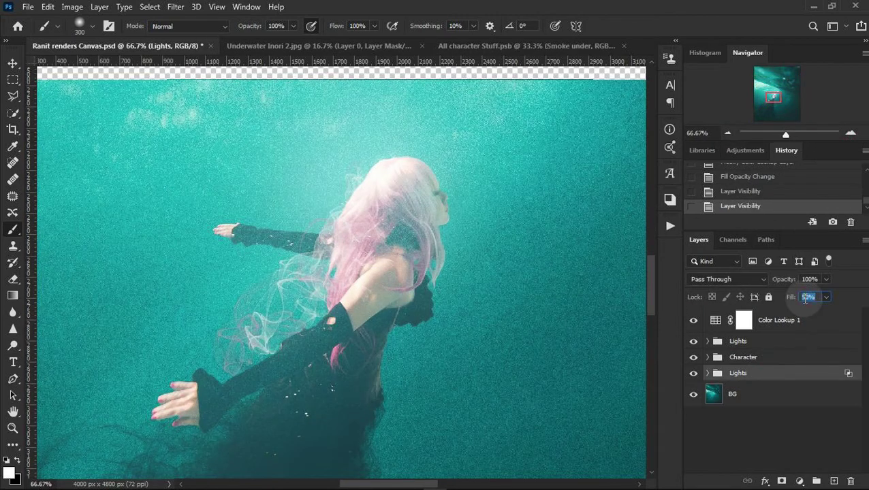
pyautogui.write('40')
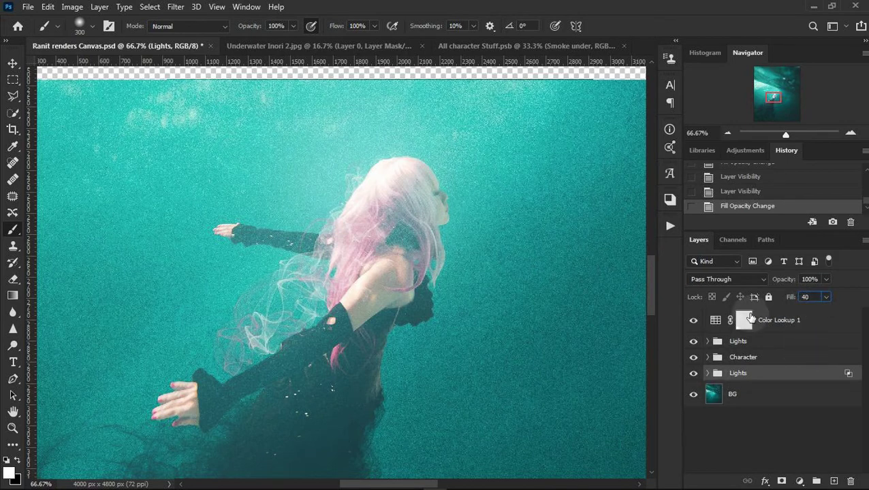
pyautogui.click(740, 191)
pyautogui.click(742, 206)
pyautogui.click(727, 133)
pyautogui.click(741, 191)
pyautogui.click(780, 411)
pyautogui.click(728, 131)
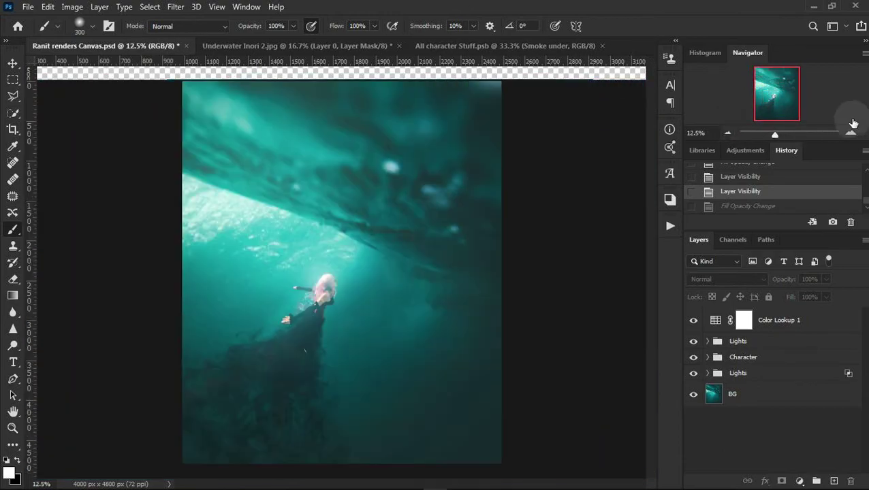
pyautogui.click(851, 134)
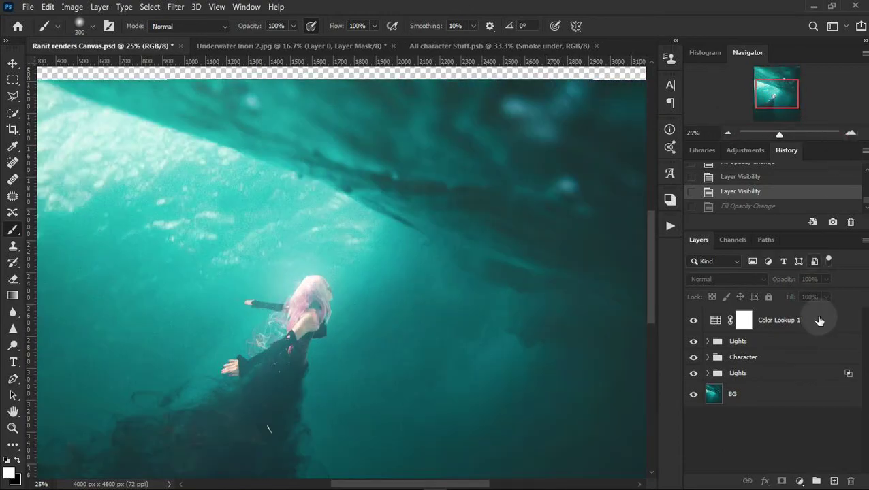
pyautogui.click(817, 320)
# Add a second Color Lookup adjustment layer and start previewing LUT looks such as DropBlues.3DL.
pyautogui.click(800, 481)
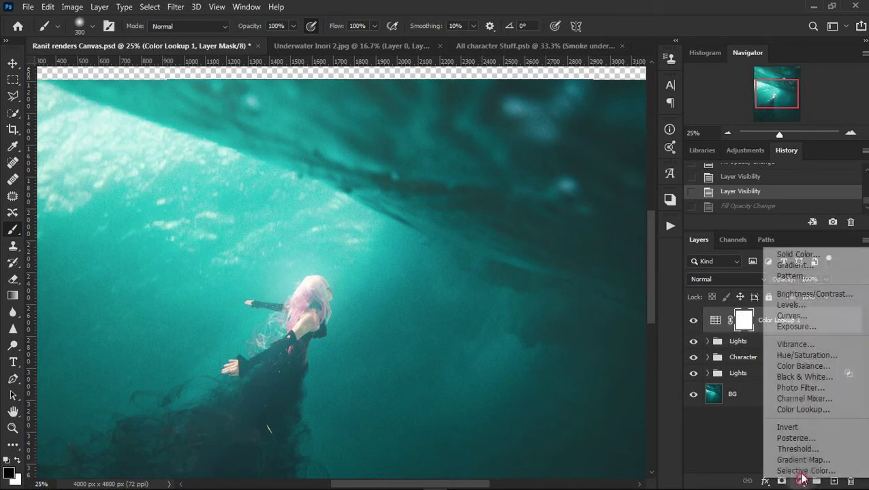
pyautogui.click(803, 410)
pyautogui.click(654, 120)
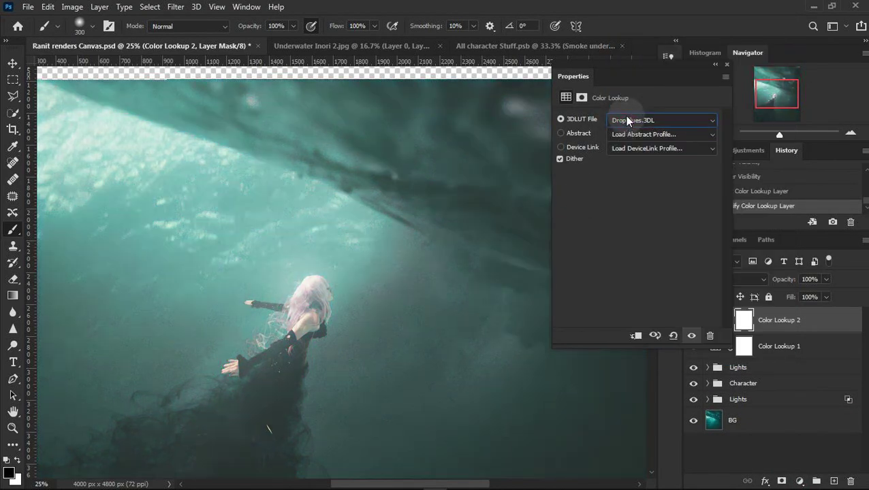
pyautogui.press('Down')
pyautogui.moveTo(587, 72); pyautogui.dragTo(525, 81)
pyautogui.click(728, 133)
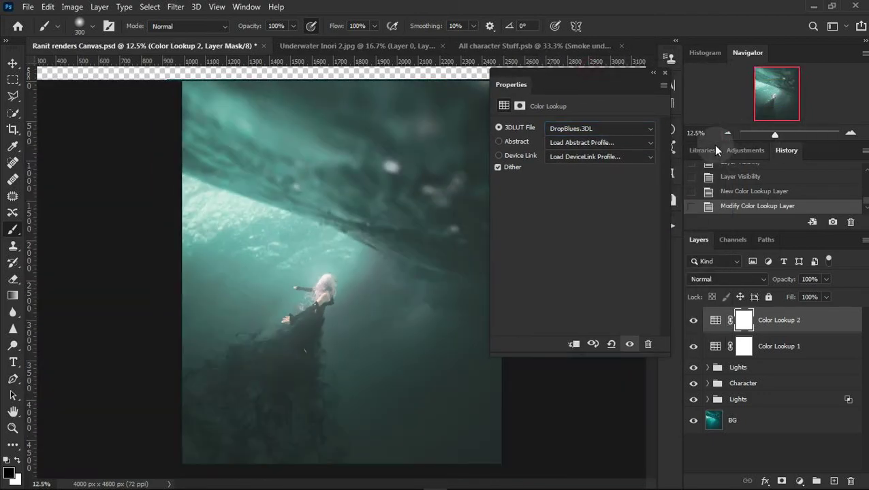
pyautogui.hotkey('ctrl', '0')
pyautogui.click(577, 128)
# Compare neighbouring LUT presets and settle on FoggyNight.3DL for a foggy blue grade.
pyautogui.press('Down')
pyautogui.press('Down')
pyautogui.press('Return')
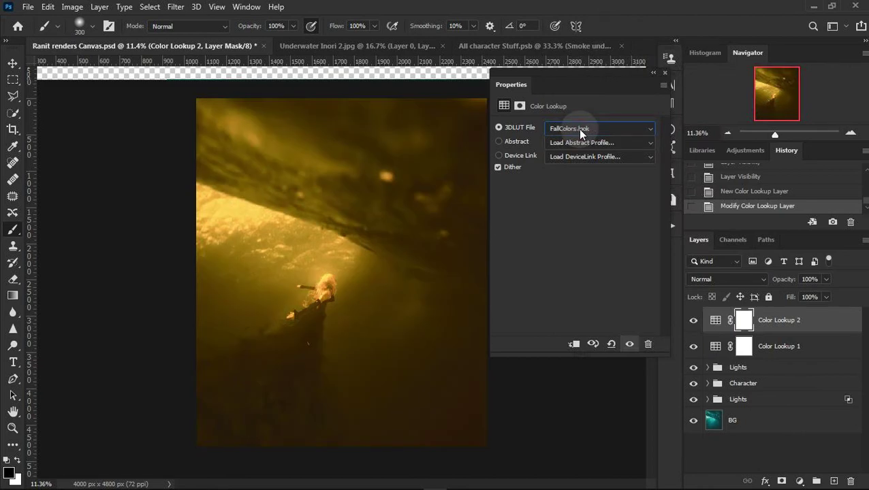
pyautogui.press('Down')
pyautogui.press('Down')
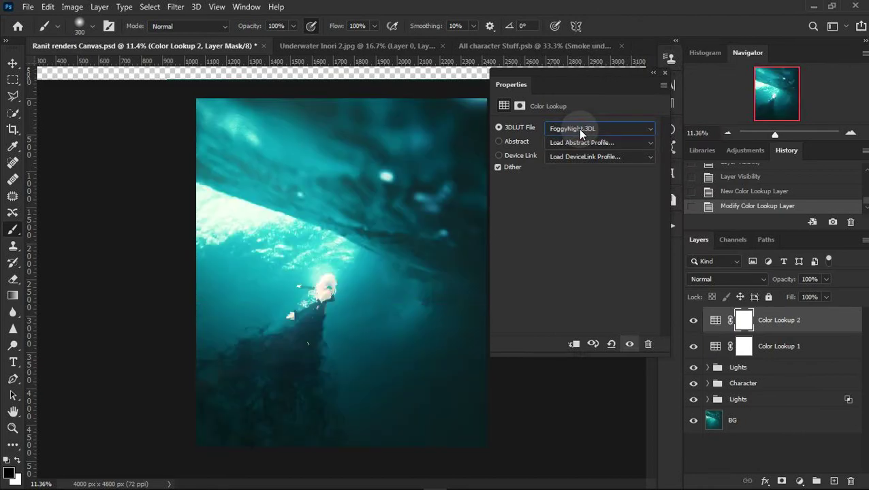
pyautogui.press('Down')
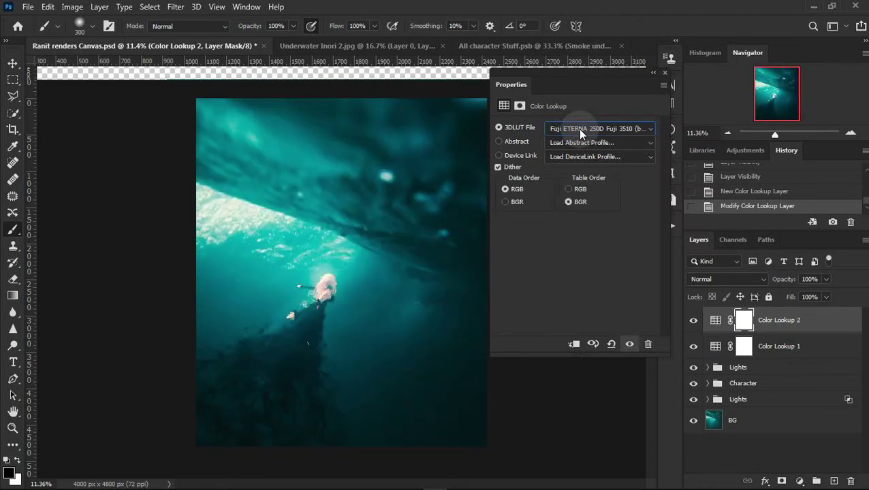
pyautogui.press('Down')
pyautogui.press('Up')
pyautogui.press('Down')
pyautogui.press('Up')
pyautogui.press('Down')
pyautogui.press('Down')
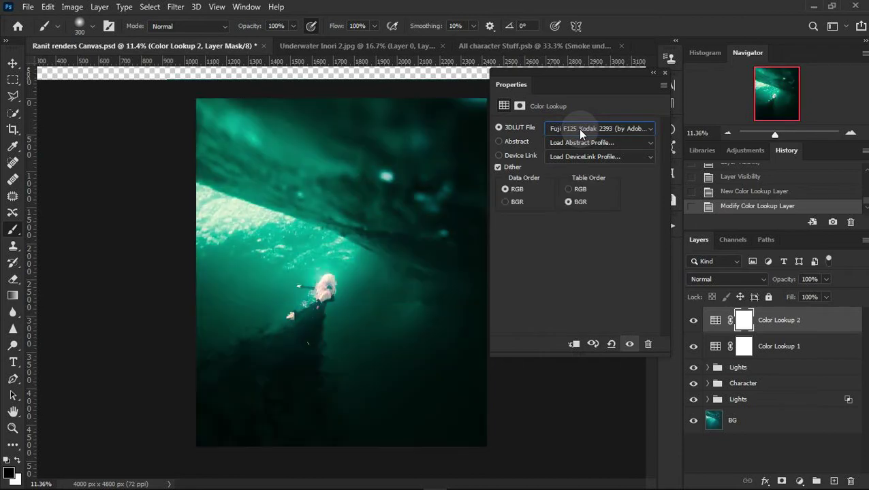
pyautogui.press('Down')
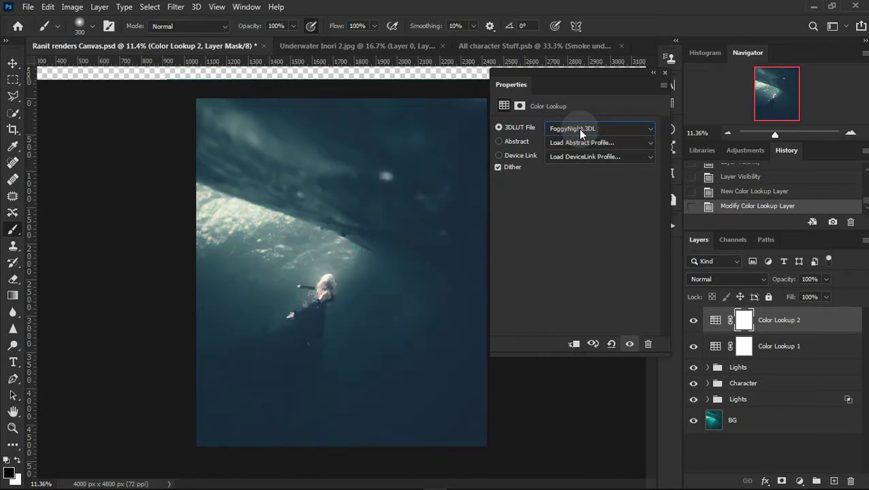
pyautogui.press('Up')
pyautogui.press('Up')
pyautogui.press('Up')
pyautogui.click(665, 72)
pyautogui.click(851, 132)
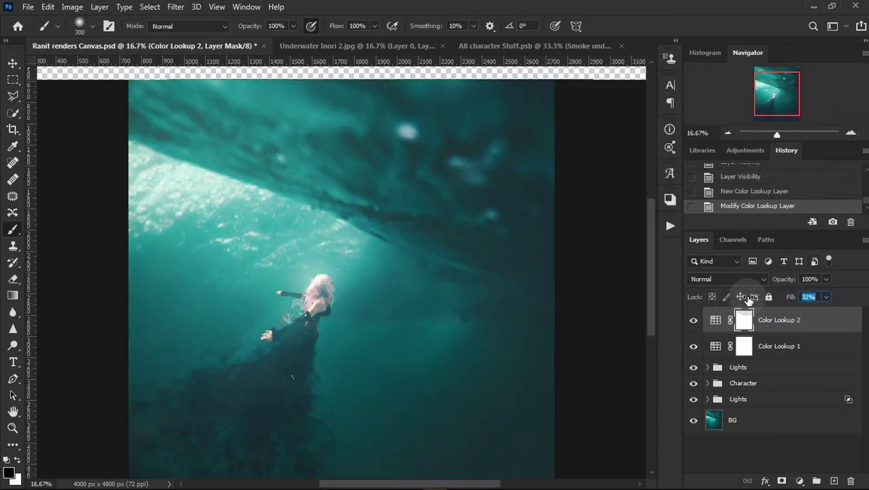
# Split Color Lookup 2's Underlying Layer white Blend If slider, then set its fill to 55%.
pyautogui.moveTo(790, 297); pyautogui.dragTo(829, 312)
pyautogui.doubleClick(828, 320)
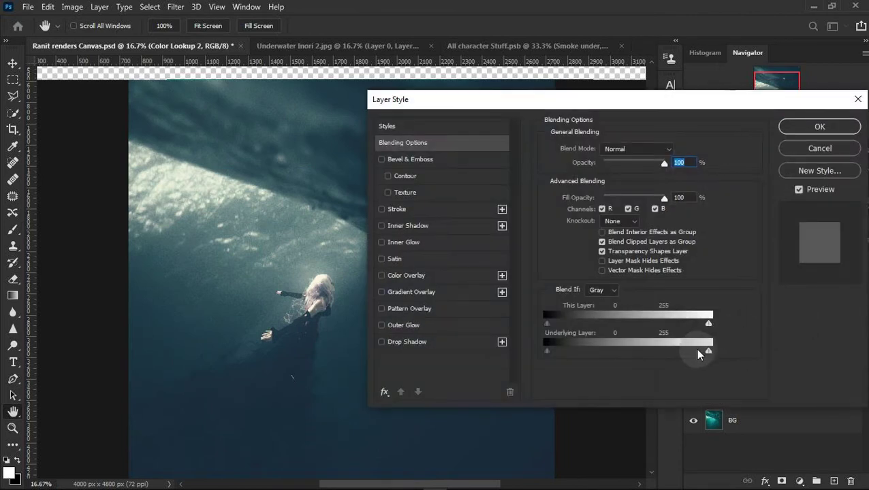
pyautogui.moveTo(709, 351)
pyautogui.mouseDown()
pyautogui.moveTo(637, 352)
pyautogui.moveTo(710, 354)
pyautogui.moveTo(660, 355)
pyautogui.mouseUp()
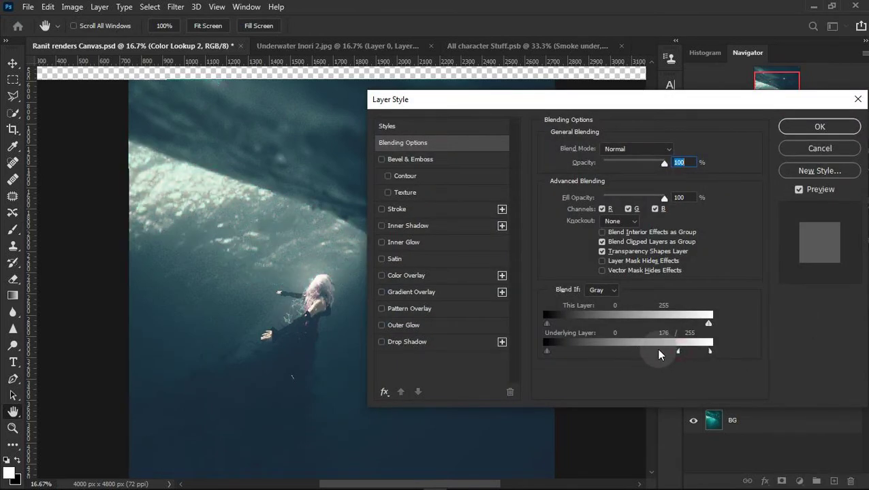
pyautogui.click(817, 128)
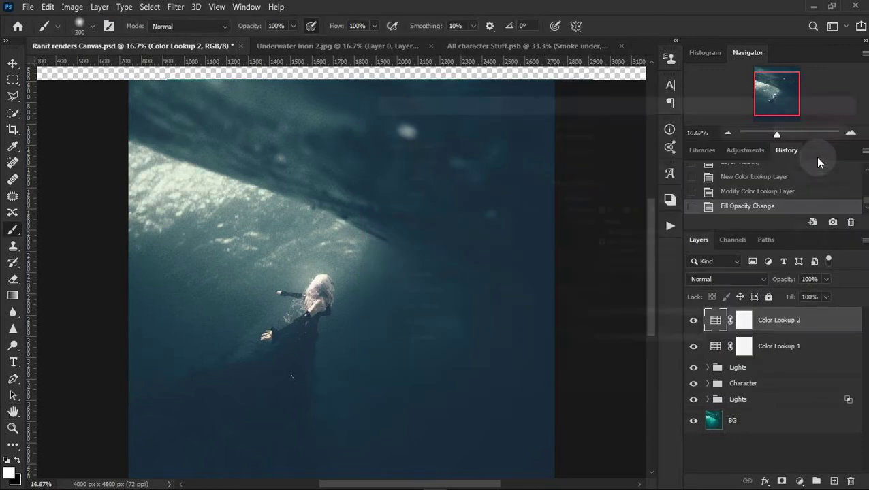
pyautogui.click(727, 133)
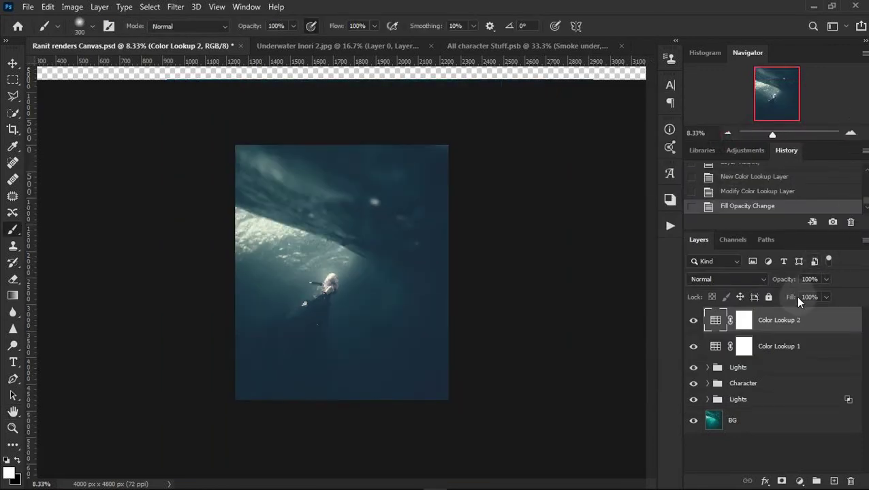
pyautogui.moveTo(794, 297); pyautogui.dragTo(783, 301)
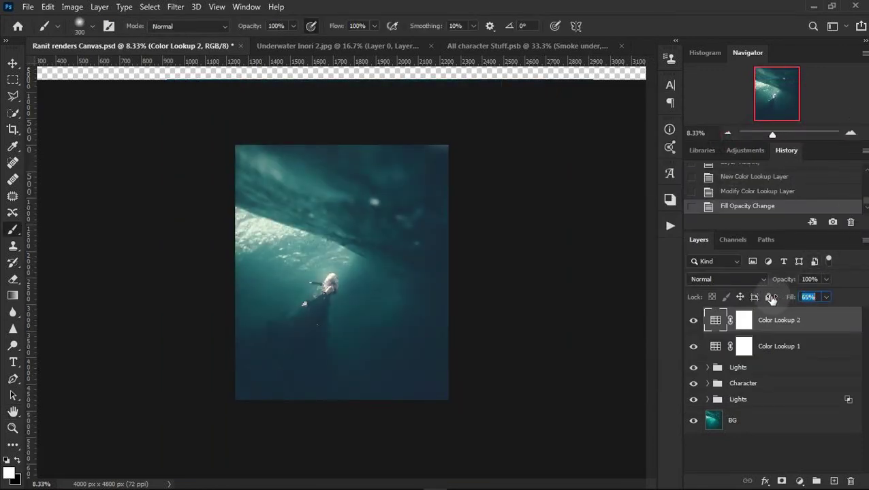
pyautogui.click(853, 133)
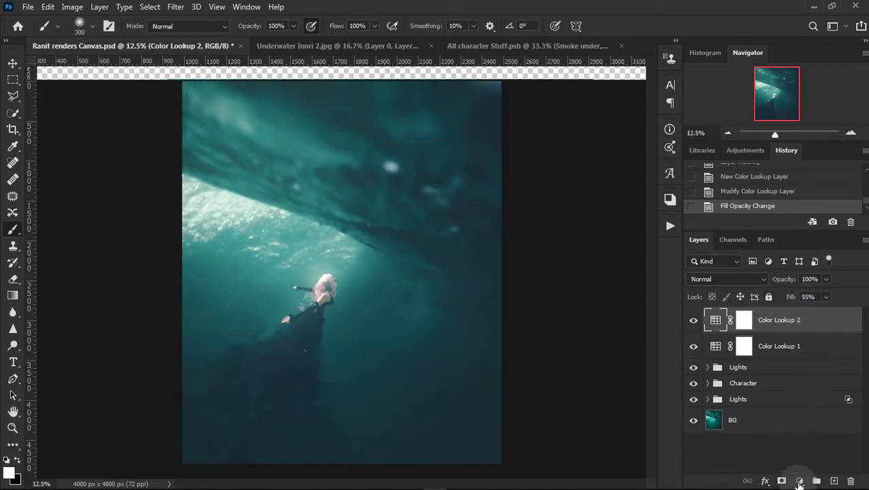
# Add a third Color Lookup layer and, after comparing Fuji looks, choose FuturisticBleak.3DL.
pyautogui.click(799, 481)
pyautogui.click(793, 466)
pyautogui.click(617, 131)
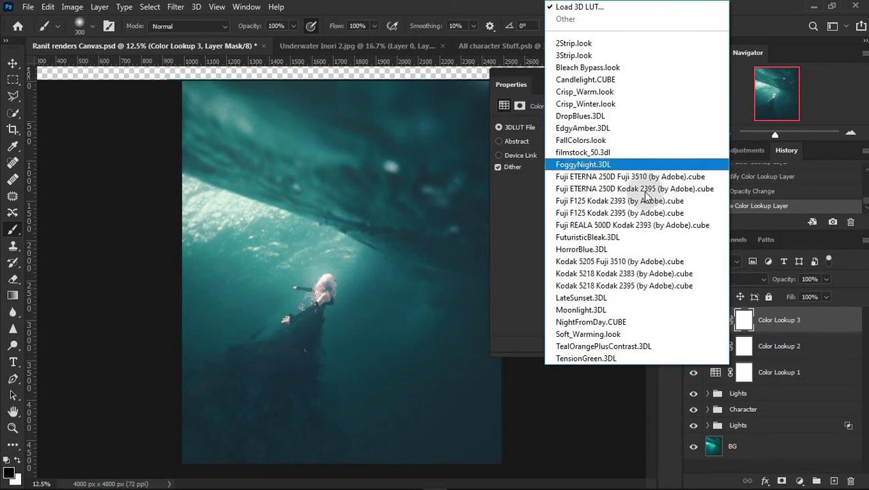
pyautogui.click(636, 180)
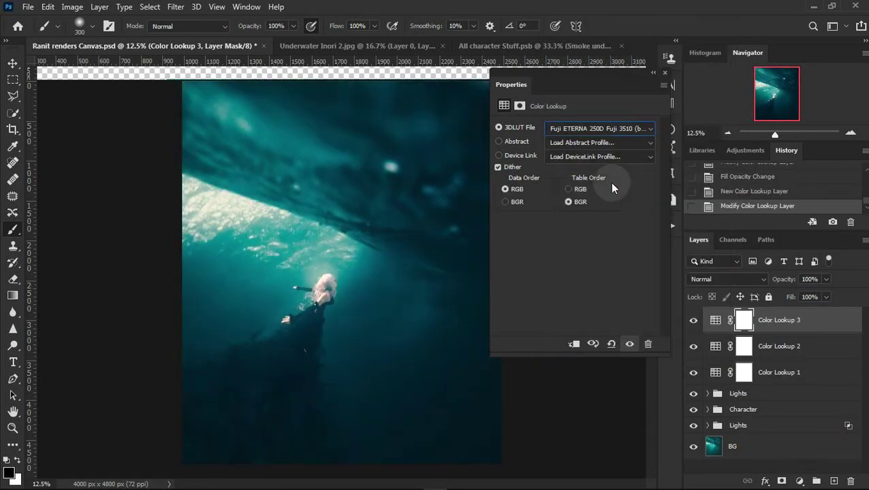
pyautogui.press('Down')
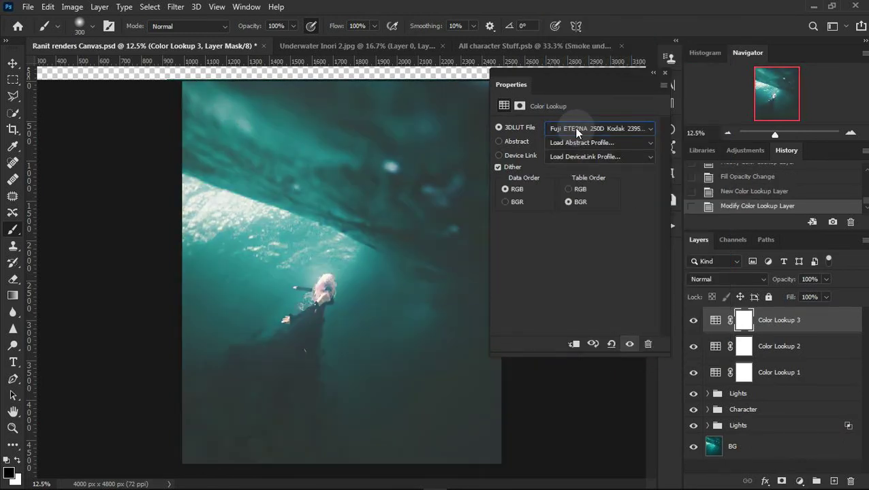
pyautogui.press('Down')
pyautogui.press('Down')
pyautogui.press('Down')
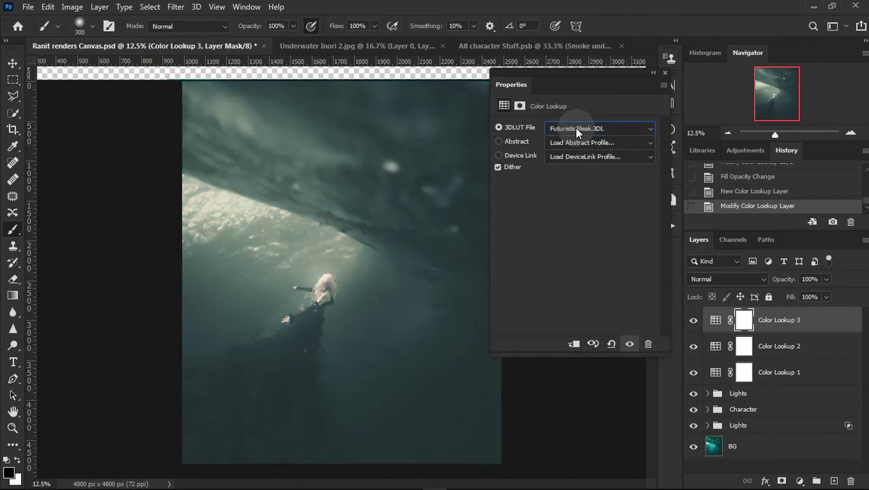
pyautogui.press('Up')
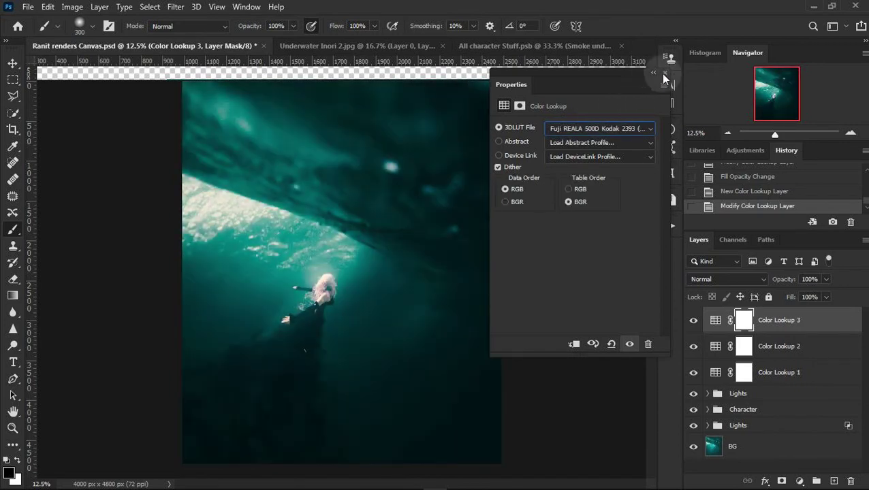
pyautogui.press('Up')
pyautogui.press('Up')
pyautogui.press('Up')
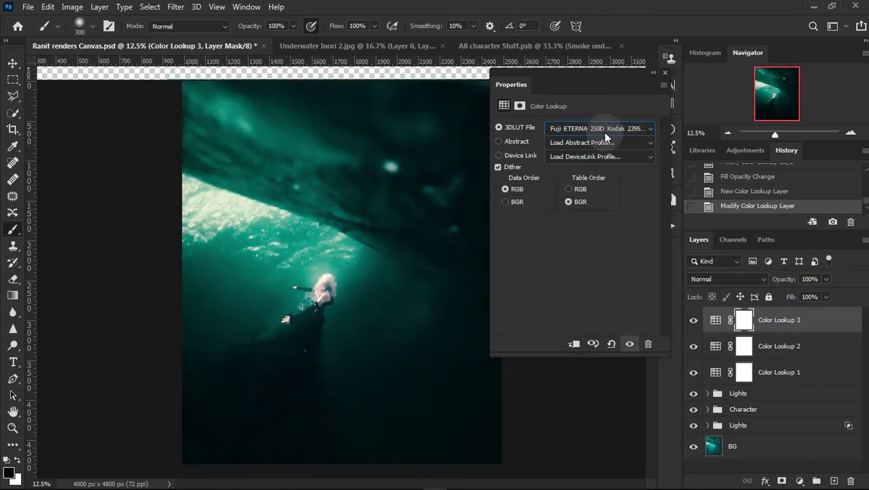
pyautogui.press('Down')
pyautogui.press('Down')
pyautogui.press('Up')
pyautogui.press('Down')
pyautogui.press('Down')
pyautogui.press('Down')
pyautogui.press('Down')
pyautogui.press('Up')
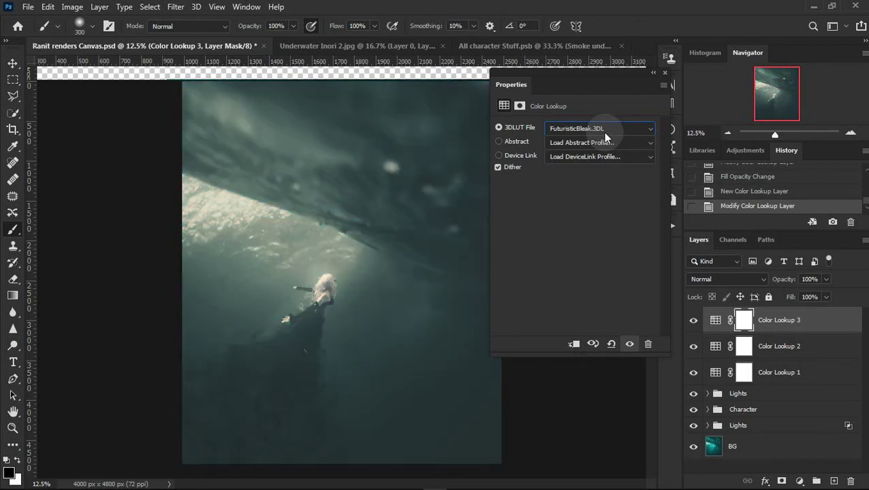
pyautogui.click(669, 74)
# Move Color Lookup 3 below Color Lookup 2 and set Color Lookup 2's fill to 50%.
pyautogui.moveTo(817, 320)
pyautogui.mouseDown()
pyautogui.moveTo(819, 381)
pyautogui.moveTo(824, 338)
pyautogui.mouseUp()
pyautogui.click(829, 324)
pyautogui.click(693, 320)
pyautogui.click(693, 320)
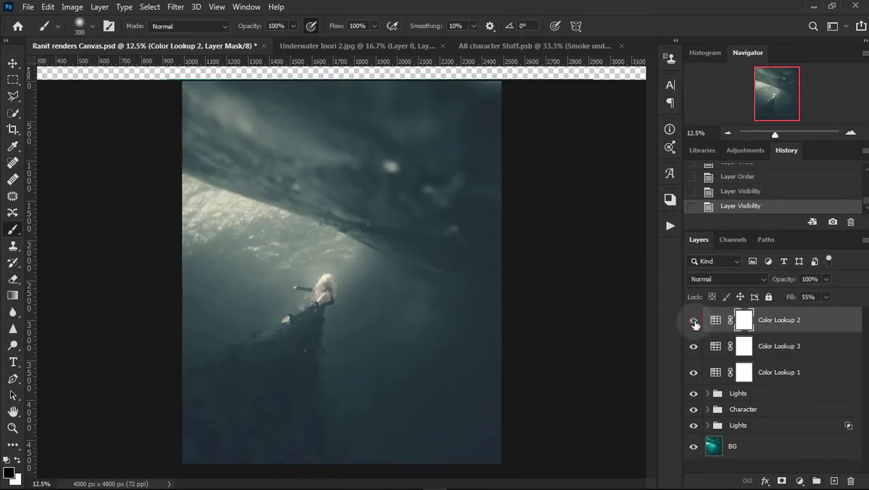
pyautogui.click(693, 320)
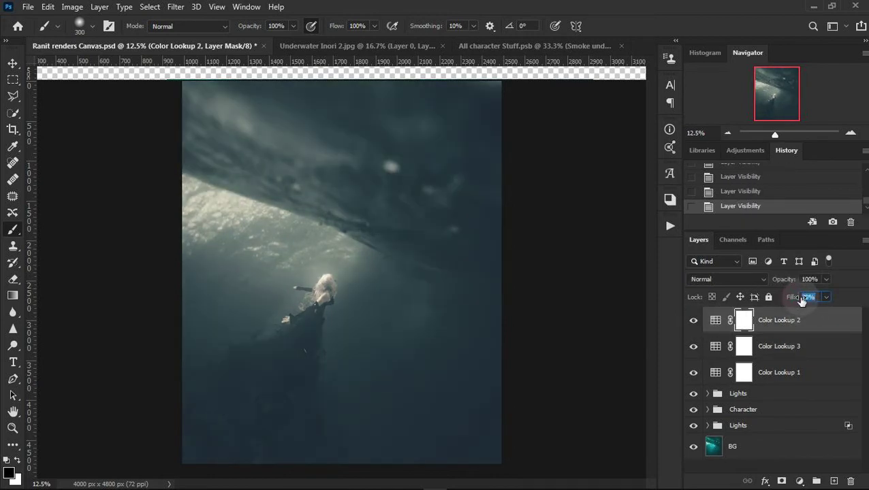
pyautogui.write('55')
pyautogui.press('Return')
pyautogui.moveTo(805, 301); pyautogui.dragTo(802, 303)
pyautogui.write('50')
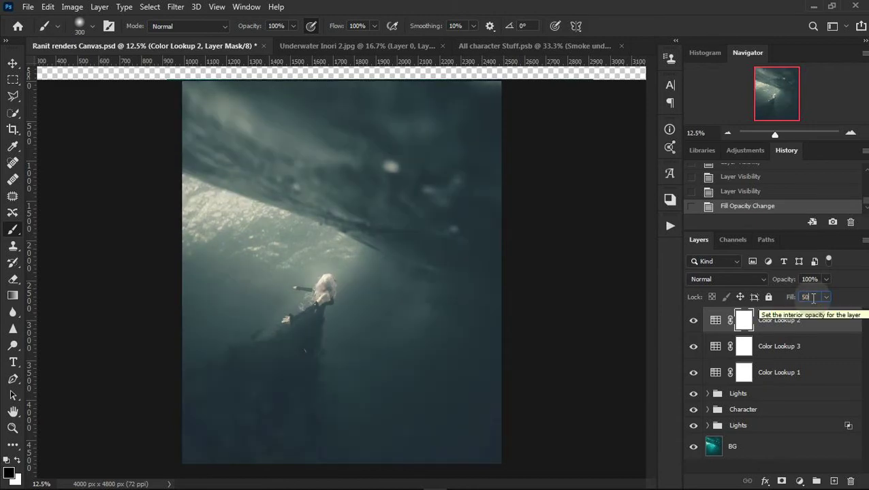
pyautogui.click(830, 322)
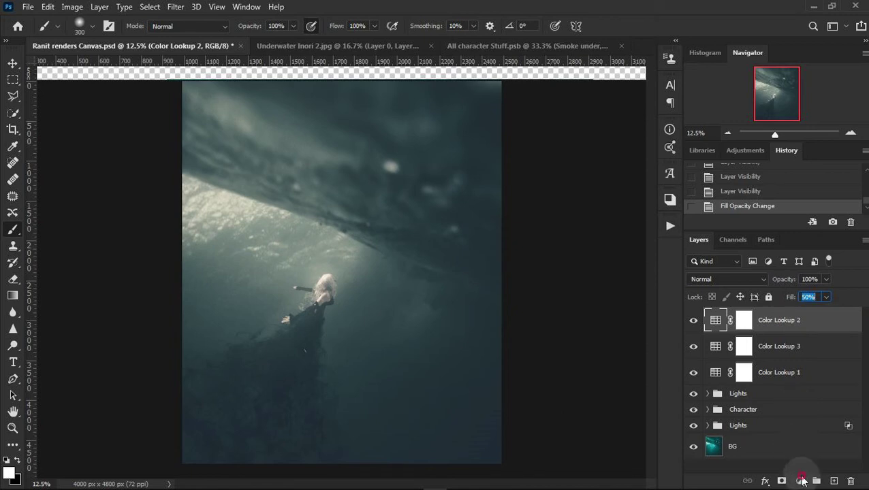
# Add a Curves 2 adjustment layer and pull the curve down to darken the image.
pyautogui.click(799, 481)
pyautogui.click(796, 312)
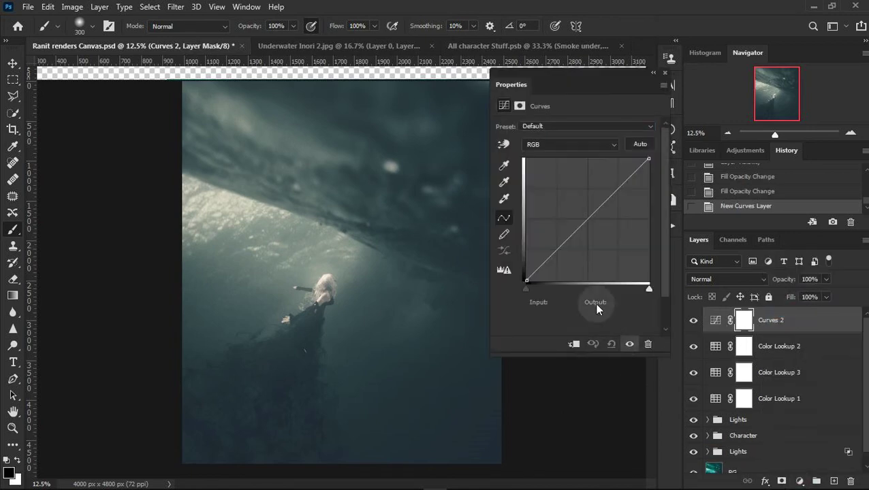
pyautogui.moveTo(565, 240); pyautogui.dragTo(571, 255)
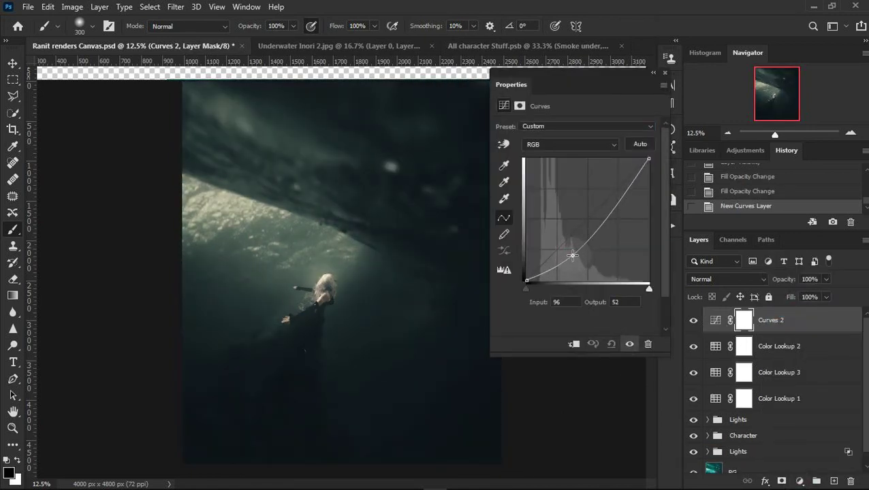
pyautogui.click(849, 131)
pyautogui.click(849, 131)
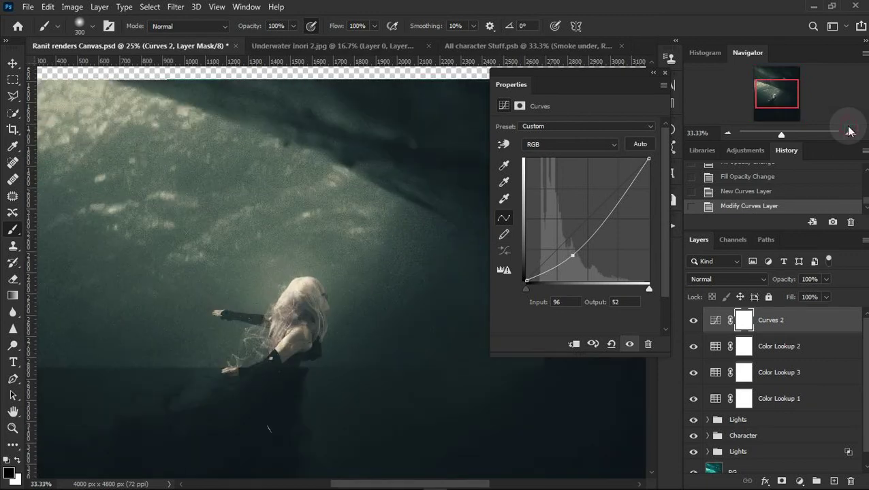
pyautogui.click(727, 132)
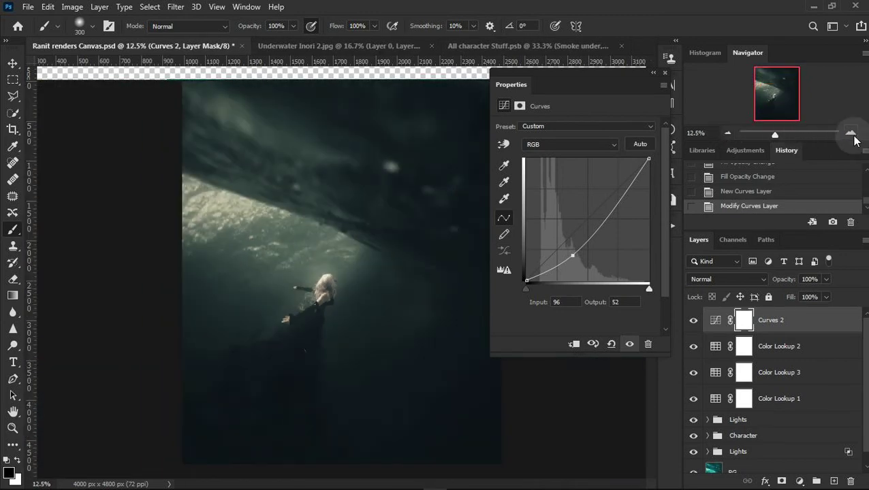
pyautogui.click(851, 132)
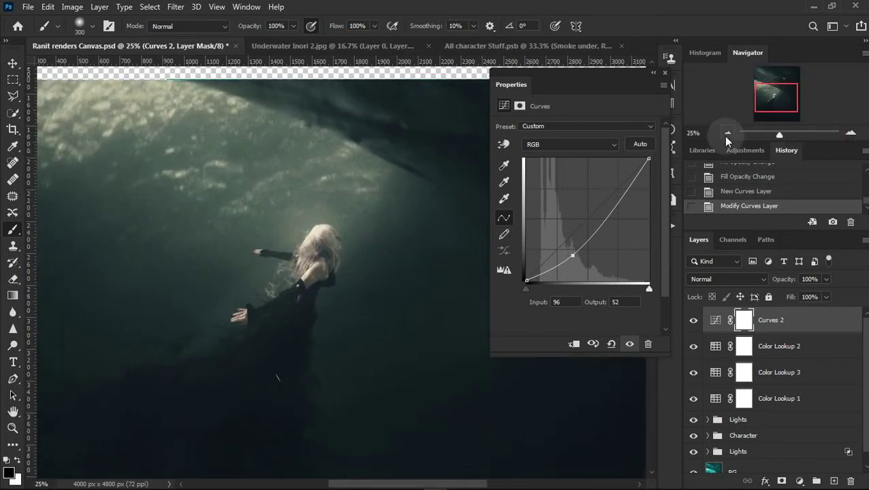
# Lift the upper curve point into an S shape, then hide Curves 2 to compare.
pyautogui.moveTo(622, 201); pyautogui.dragTo(615, 193)
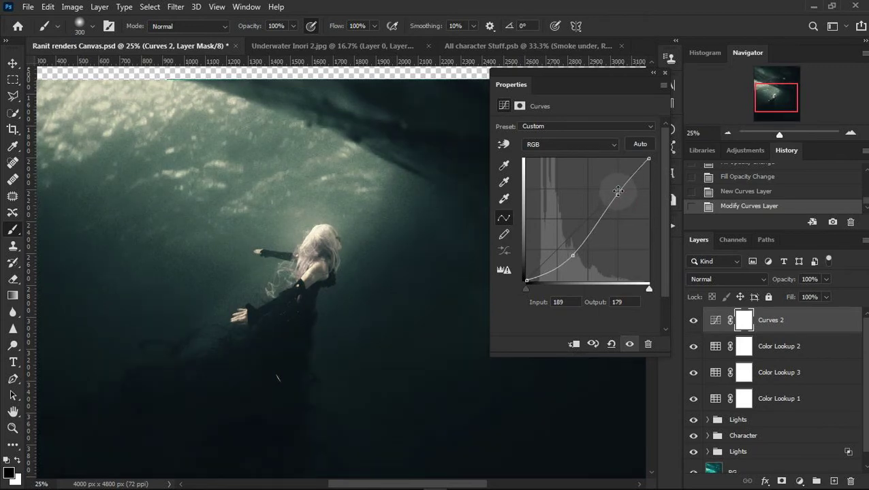
pyautogui.click(728, 132)
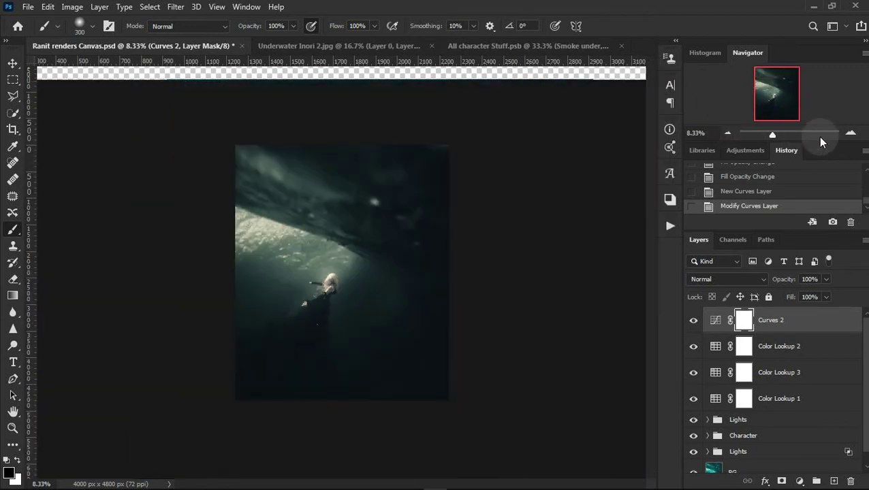
pyautogui.click(851, 132)
pyautogui.click(692, 320)
# Add a trial Color Lookup 4 and cycle through film LUTs, starting with Fuji ETERNA 250D Kodak 2395.
pyautogui.click(810, 347)
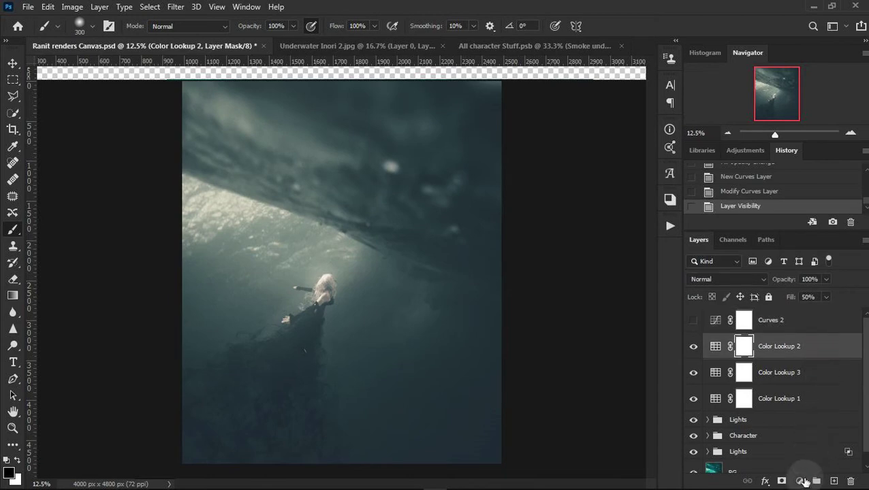
pyautogui.click(799, 481)
pyautogui.click(803, 409)
pyautogui.click(599, 128)
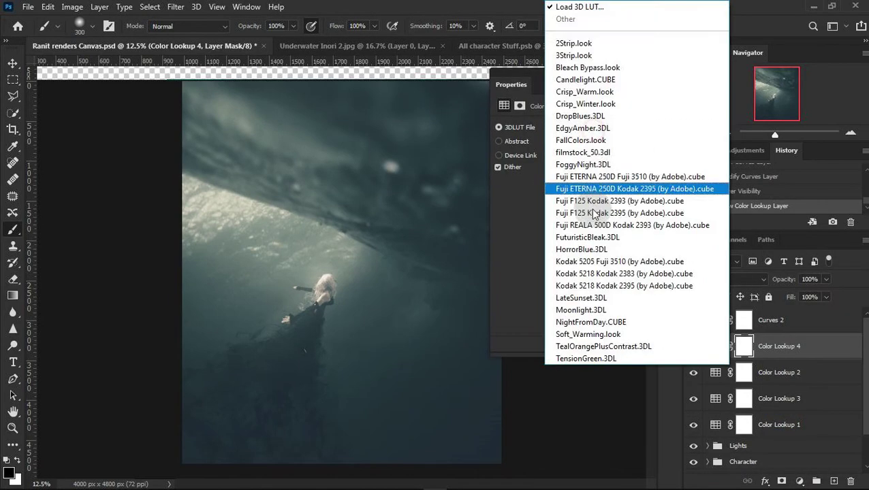
pyautogui.click(585, 188)
pyautogui.scroll(1, 562, 130)
pyautogui.scroll(-7, 563, 129)
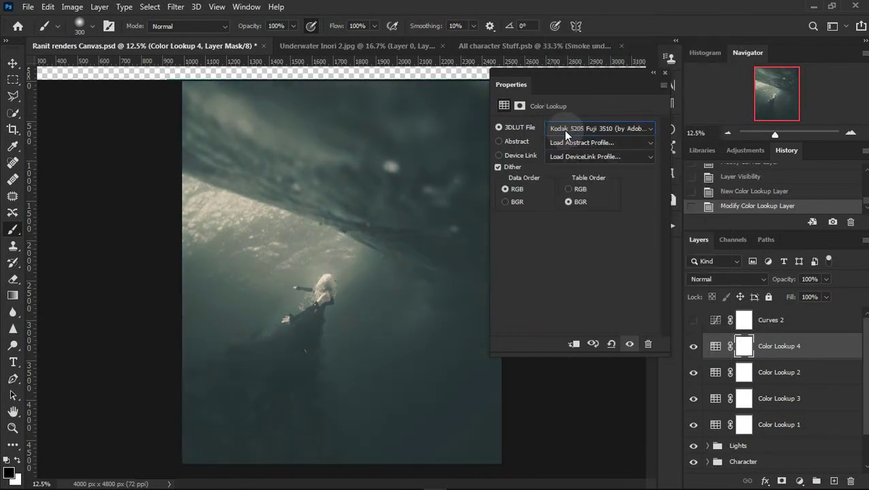
pyautogui.scroll(-1, 563, 130)
pyautogui.scroll(-4, 562, 129)
pyautogui.scroll(-2, 562, 130)
pyautogui.scroll(-1, 563, 130)
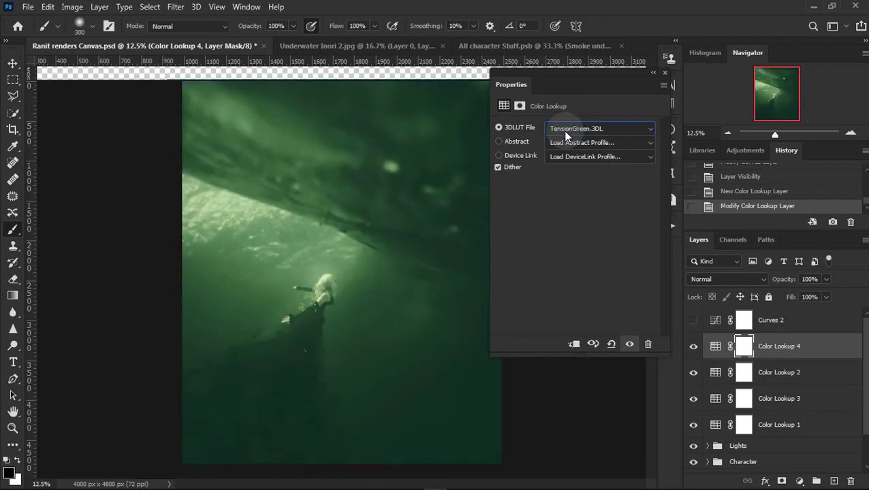
pyautogui.scroll(4, 562, 130)
pyautogui.scroll(3, 563, 130)
pyautogui.scroll(2, 562, 130)
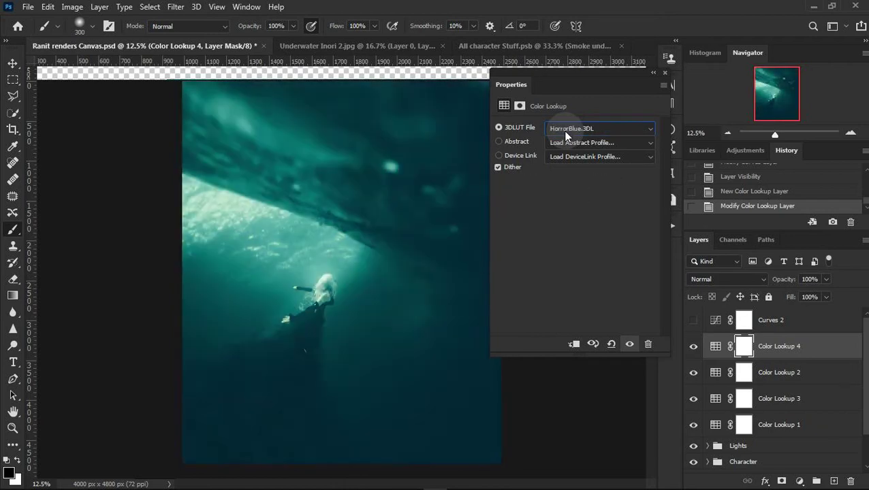
pyautogui.scroll(1, 563, 130)
pyautogui.scroll(2, 562, 130)
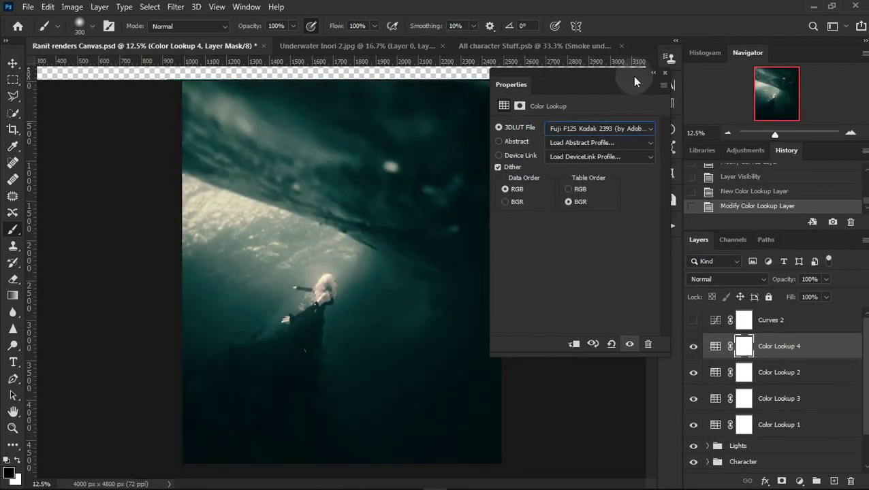
pyautogui.click(664, 75)
# Toggle Color Lookup 4 and Curves 2 visibility to compare, then delete Color Lookup 4.
pyautogui.click(694, 345)
pyautogui.click(693, 321)
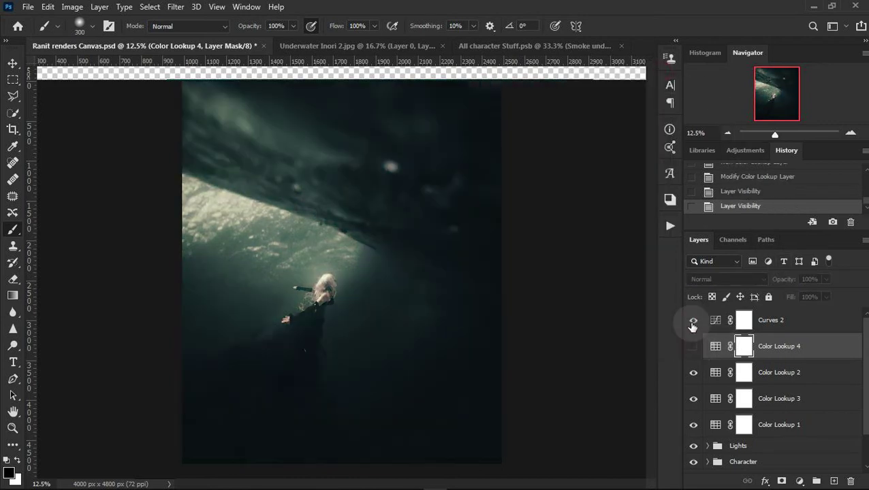
pyautogui.click(694, 346)
pyautogui.click(692, 320)
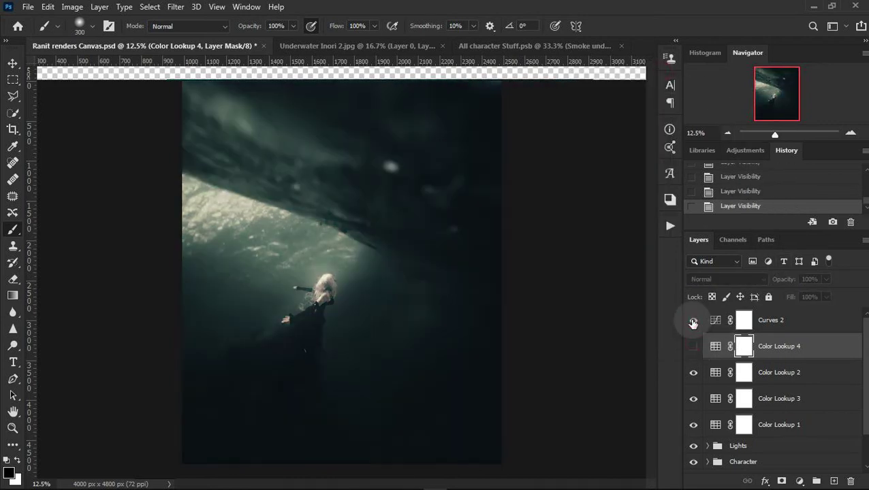
pyautogui.click(693, 346)
pyautogui.click(692, 320)
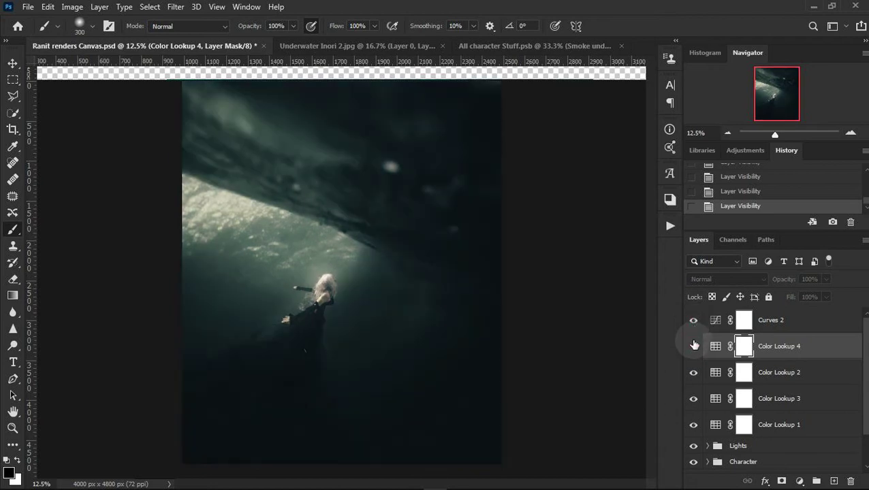
pyautogui.press('Delete')
# Toggle the Color Lookup layers off and on to compare, leaving all grading layers visible.
pyautogui.click(851, 133)
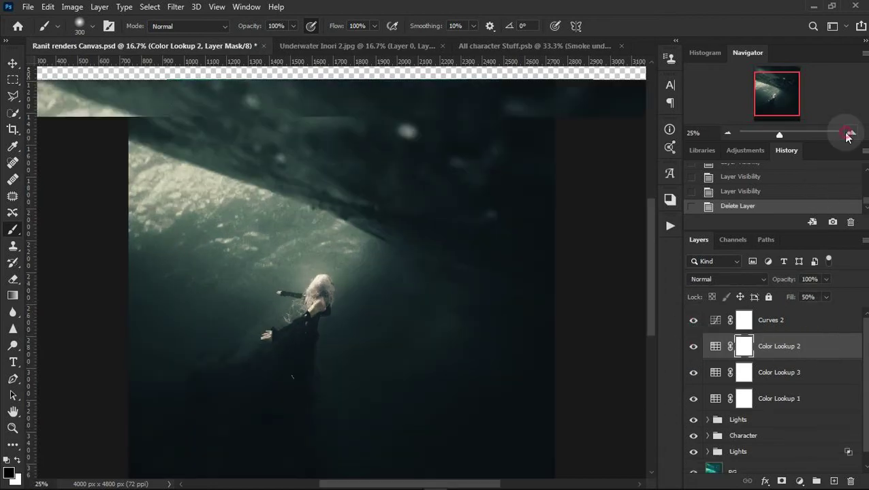
pyautogui.click(727, 133)
pyautogui.click(728, 133)
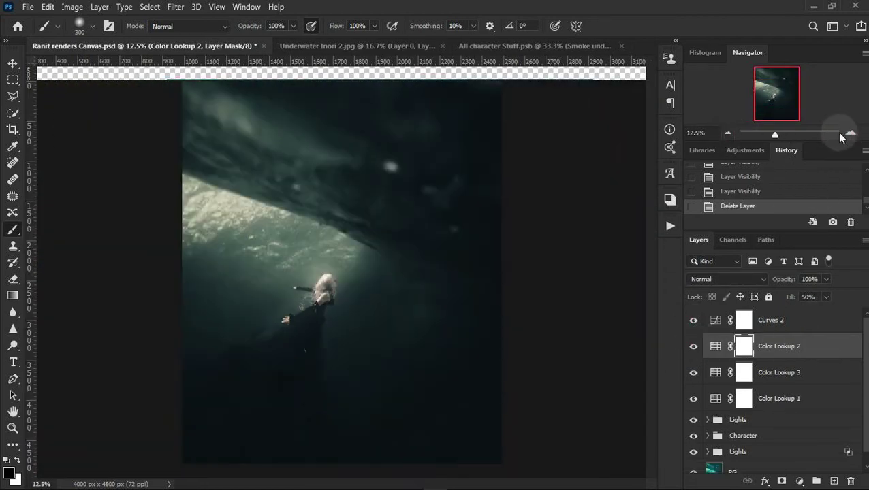
pyautogui.moveTo(692, 346); pyautogui.dragTo(689, 395)
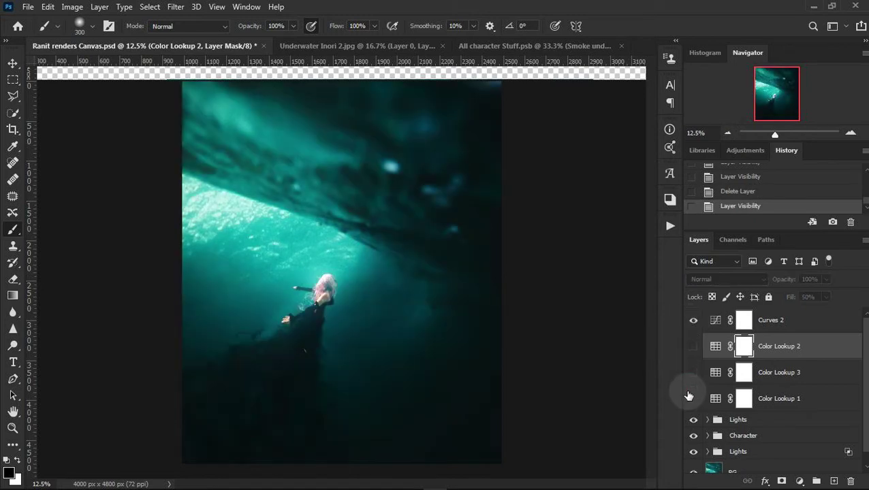
pyautogui.click(693, 399)
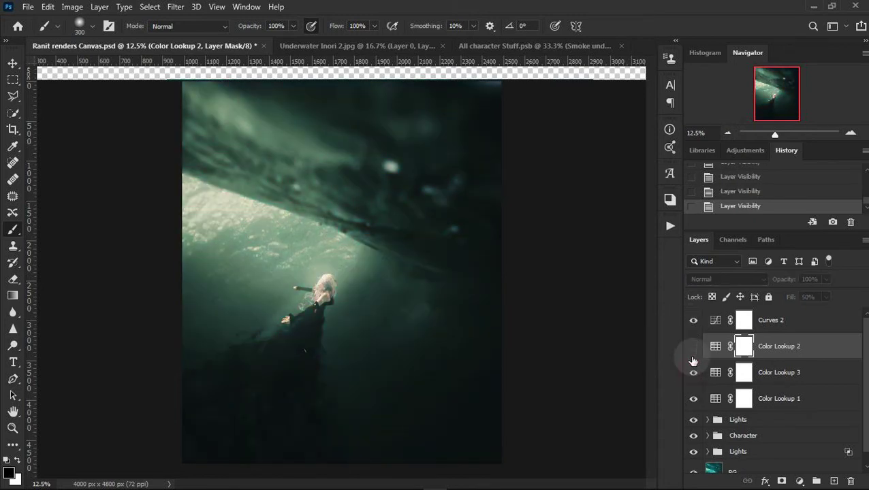
pyautogui.click(693, 347)
pyautogui.click(694, 347)
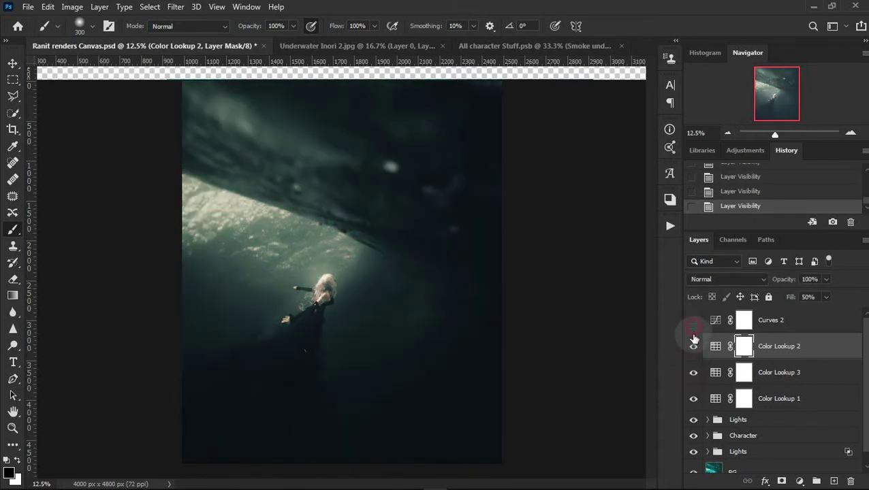
pyautogui.click(693, 348)
pyautogui.click(693, 344)
pyautogui.click(851, 132)
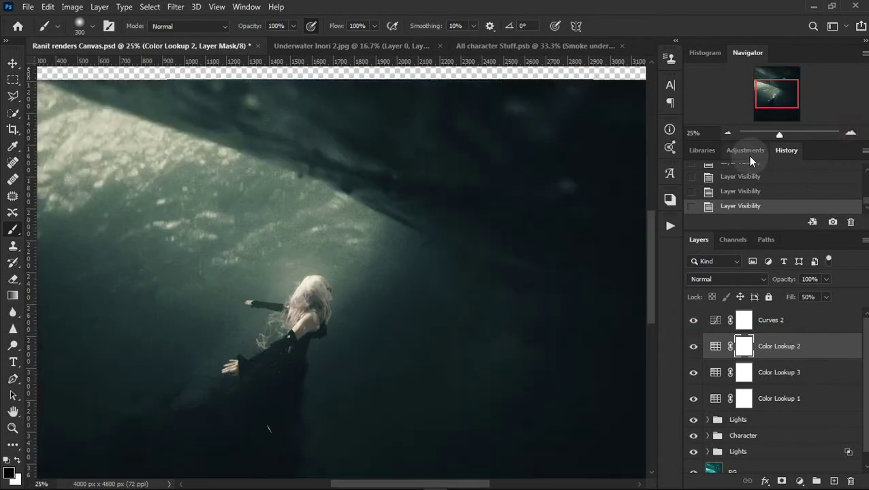
pyautogui.click(727, 132)
# Add a point to the Curves 2 curve and raise it to brighten the image.
pyautogui.click(803, 330)
pyautogui.doubleClick(776, 320)
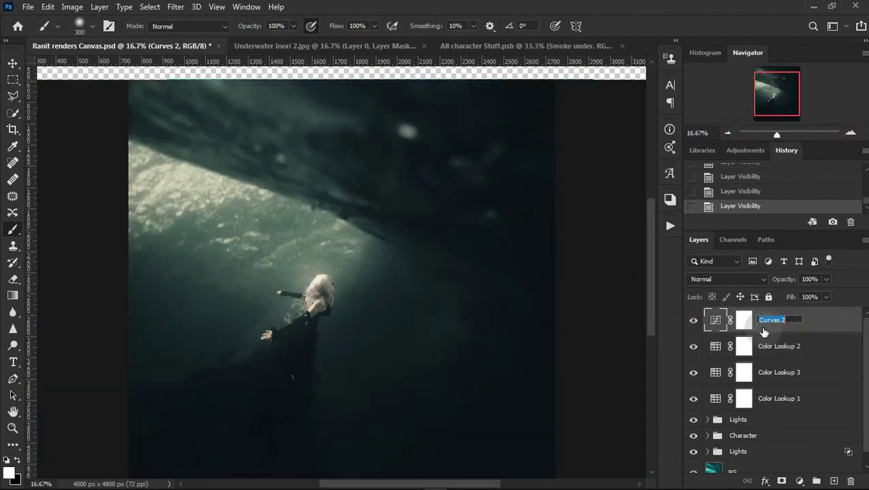
pyautogui.doubleClick(715, 320)
pyautogui.moveTo(617, 195); pyautogui.dragTo(612, 192)
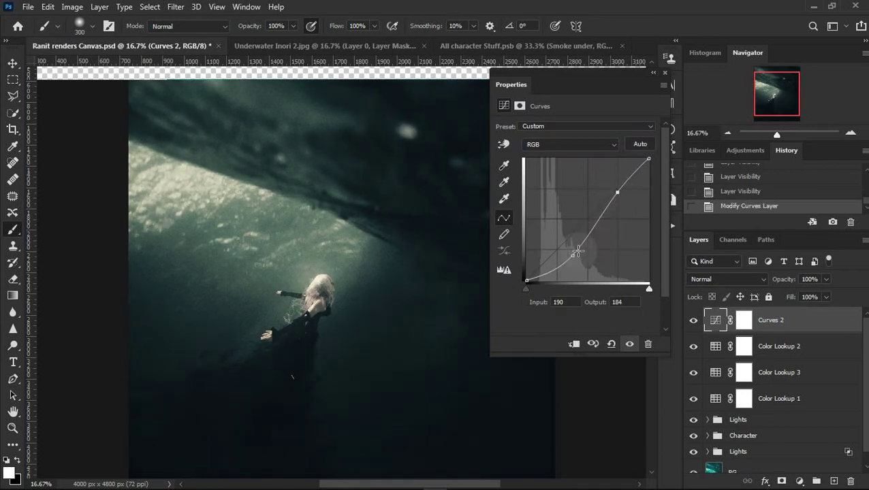
pyautogui.click(653, 72)
# Inspect the brightened image at up to 100% zoom, then expand the Character group.
pyautogui.click(728, 133)
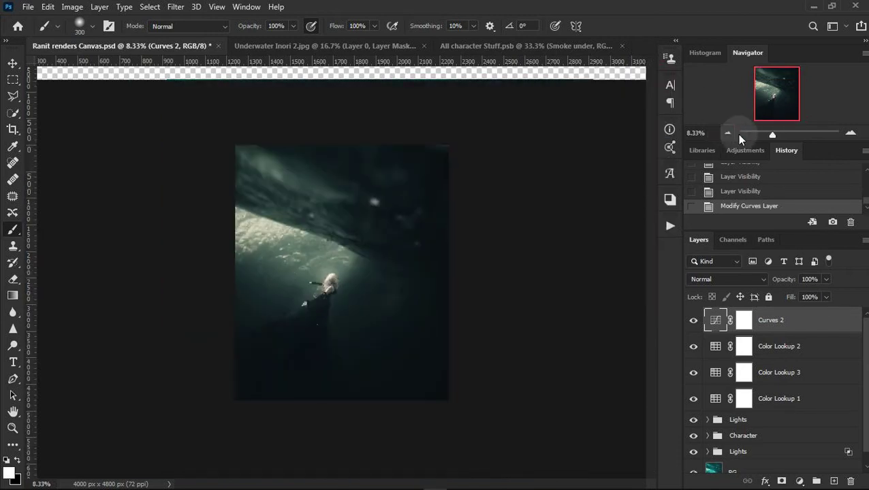
pyautogui.click(850, 133)
pyautogui.click(849, 133)
pyautogui.click(850, 133)
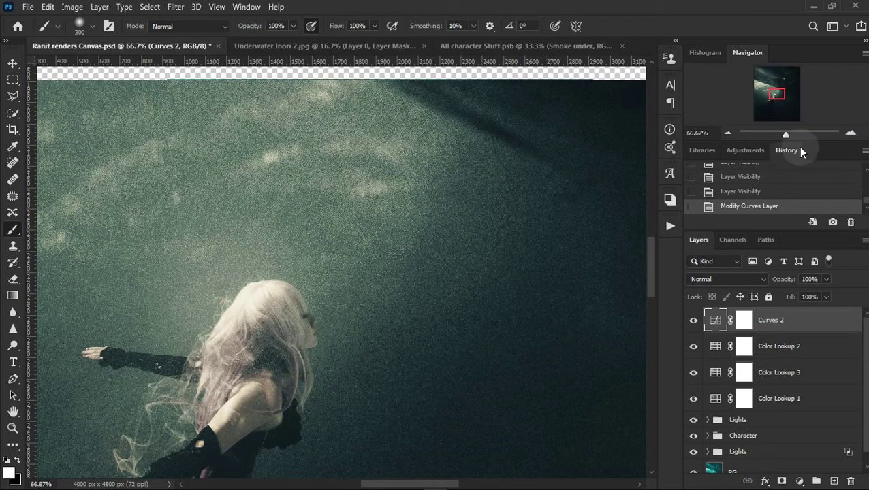
pyautogui.click(850, 133)
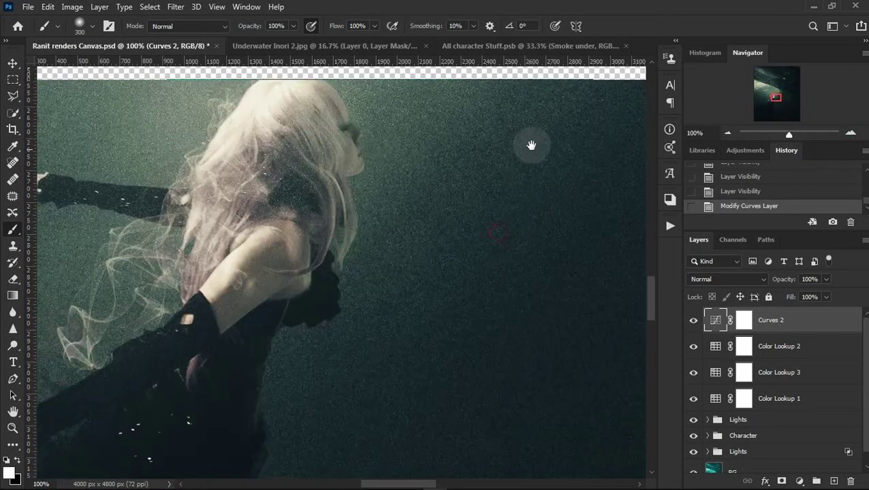
pyautogui.click(727, 133)
pyautogui.click(727, 133)
pyautogui.click(727, 133)
pyautogui.scroll(-1, 797, 375)
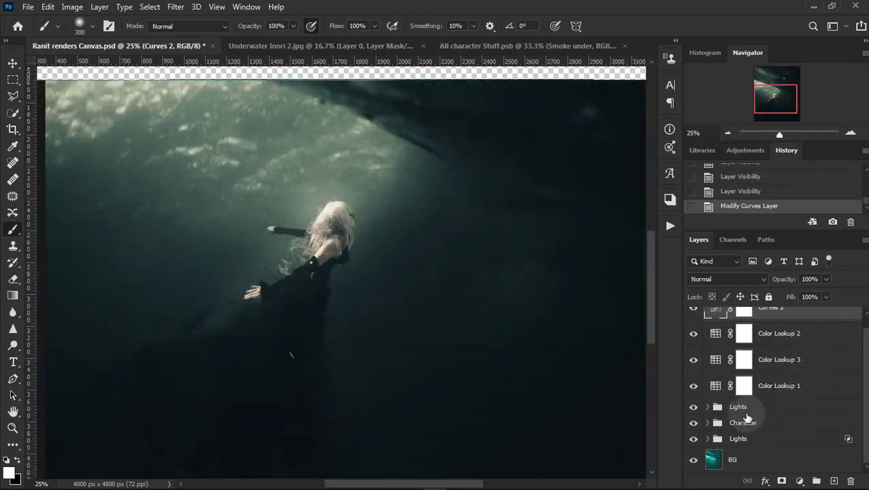
pyautogui.click(728, 133)
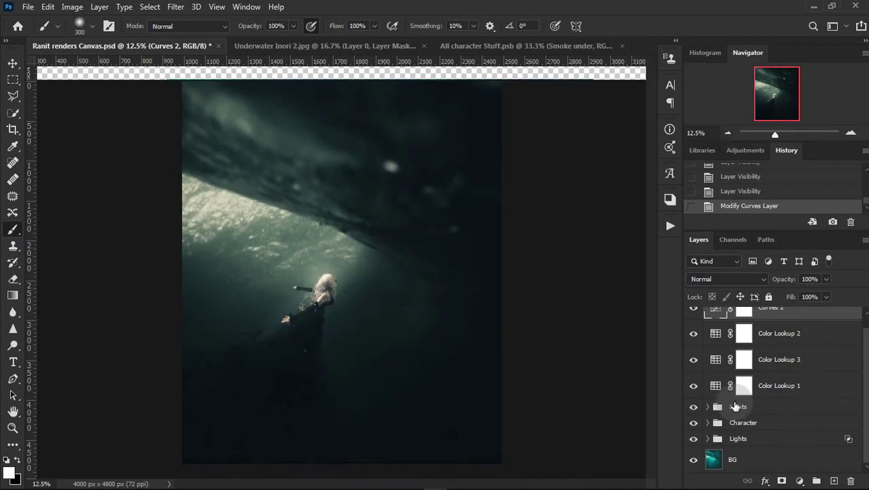
pyautogui.click(708, 423)
pyautogui.scroll(-1, 756, 439)
# Open the Camera Raw filter on the All character Stuff layer.
pyautogui.click(793, 426)
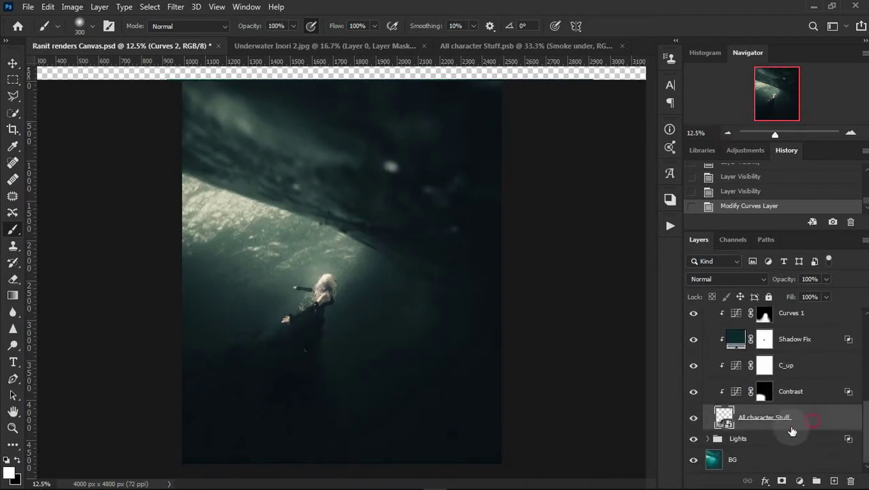
pyautogui.click(175, 7)
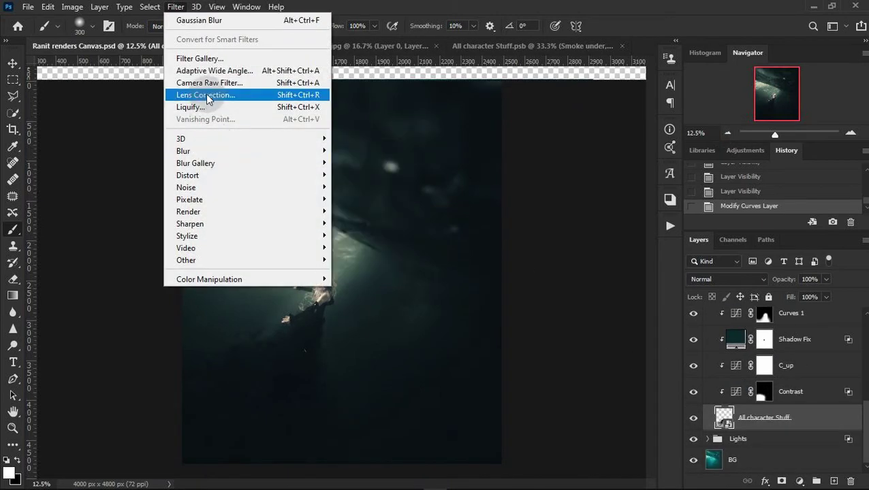
pyautogui.click(209, 83)
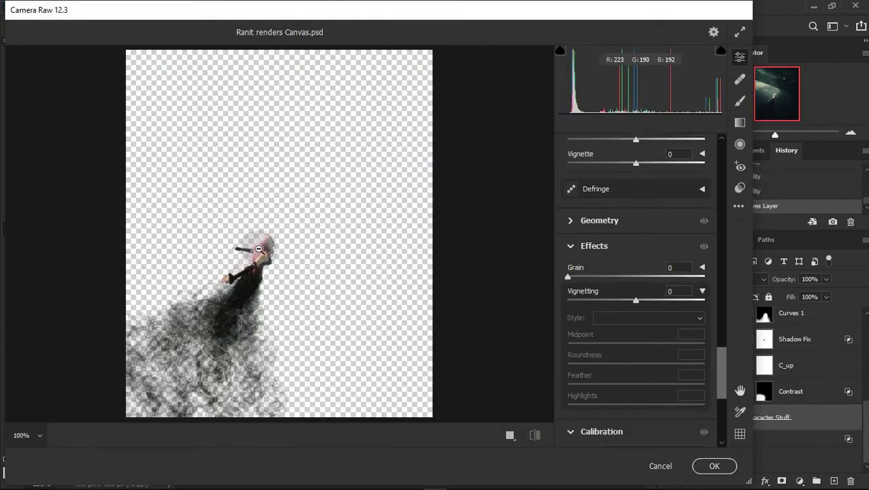
# Zoom the Camera Raw preview to 100% on the figure, set Grain to 7 and apply.
pyautogui.click(290, 255)
pyautogui.moveTo(361, 303); pyautogui.dragTo(331, 92)
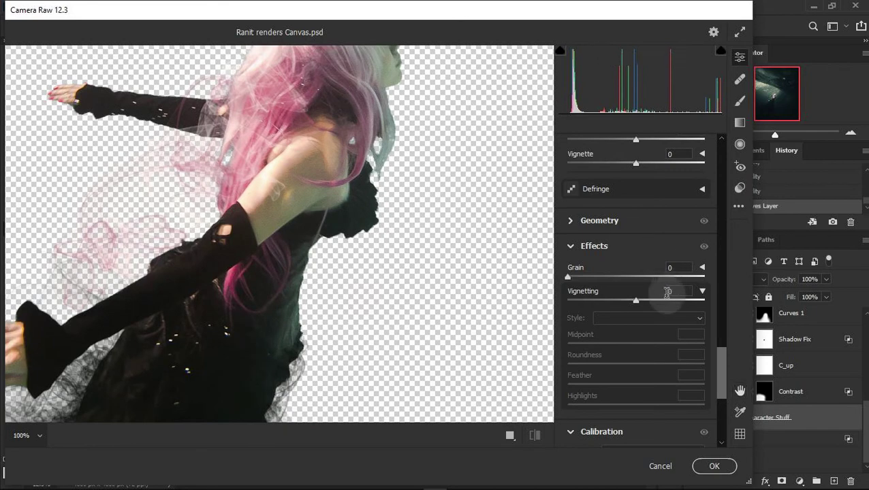
pyautogui.click(679, 266)
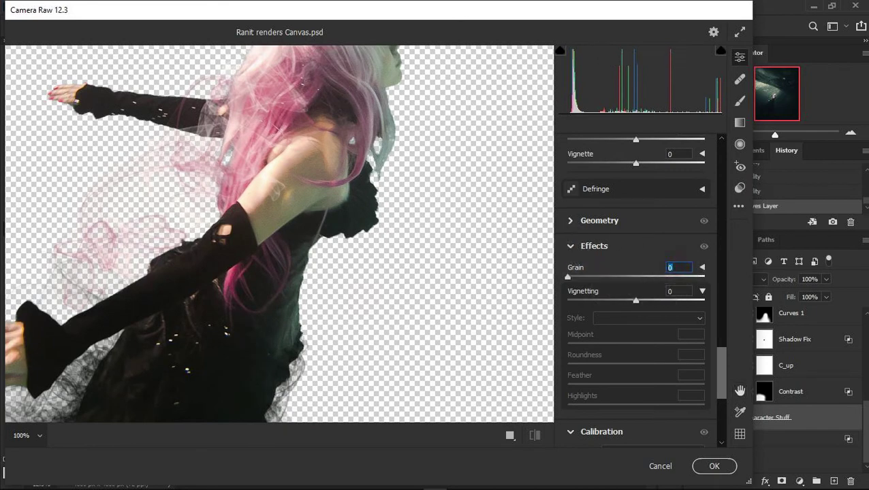
pyautogui.write('5')
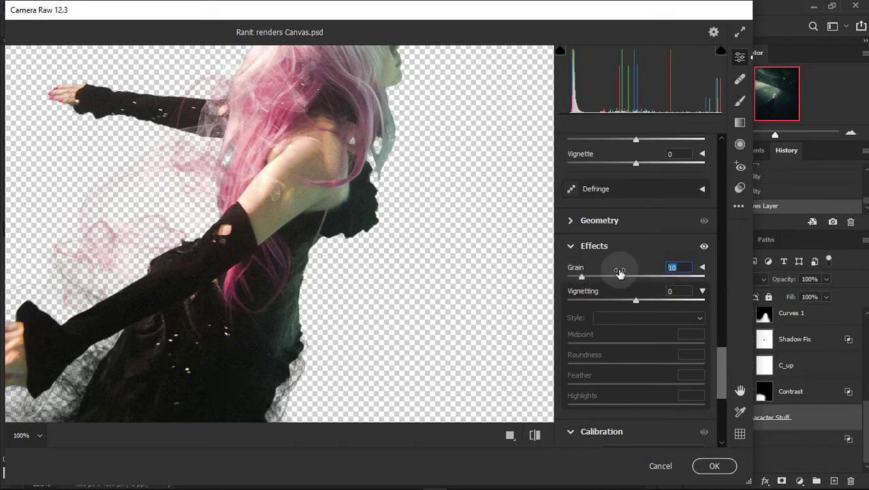
pyautogui.write('7')
pyautogui.click(714, 466)
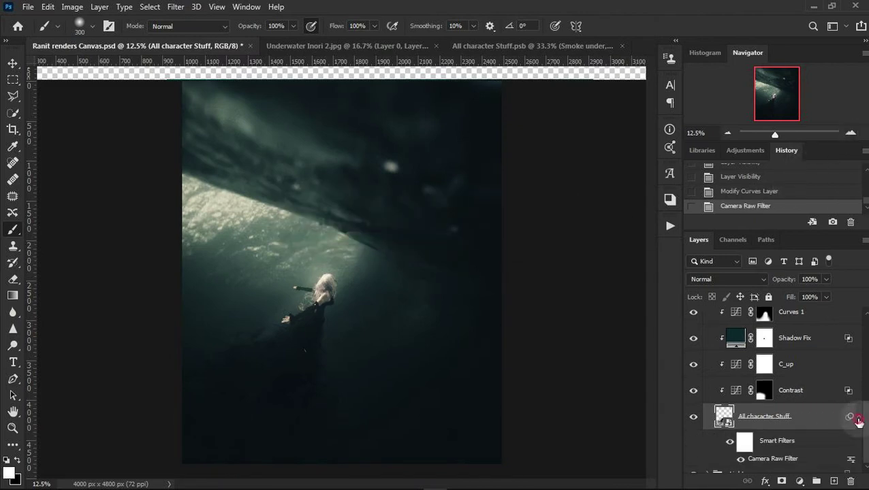
pyautogui.click(858, 417)
pyautogui.click(850, 132)
pyautogui.click(851, 132)
pyautogui.click(851, 132)
pyautogui.click(851, 133)
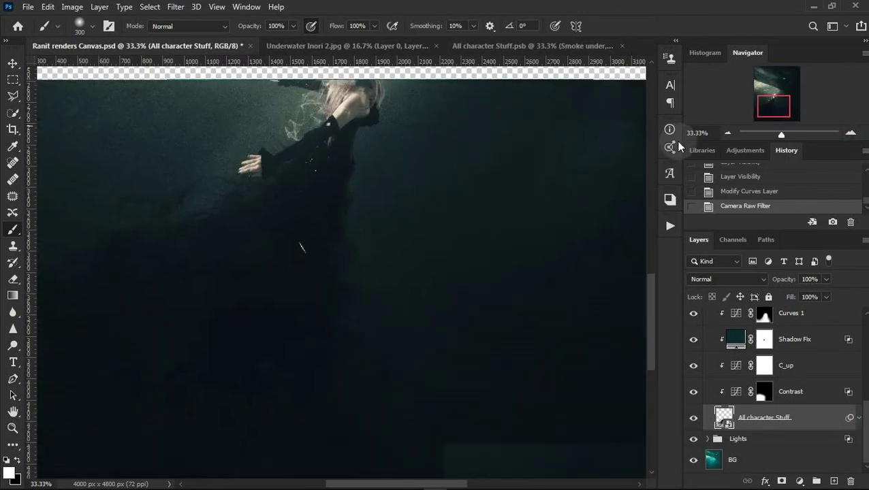
pyautogui.click(850, 132)
pyautogui.moveTo(302, 239)
pyautogui.mouseDown()
pyautogui.moveTo(320, 205)
pyautogui.moveTo(414, 331)
pyautogui.mouseUp()
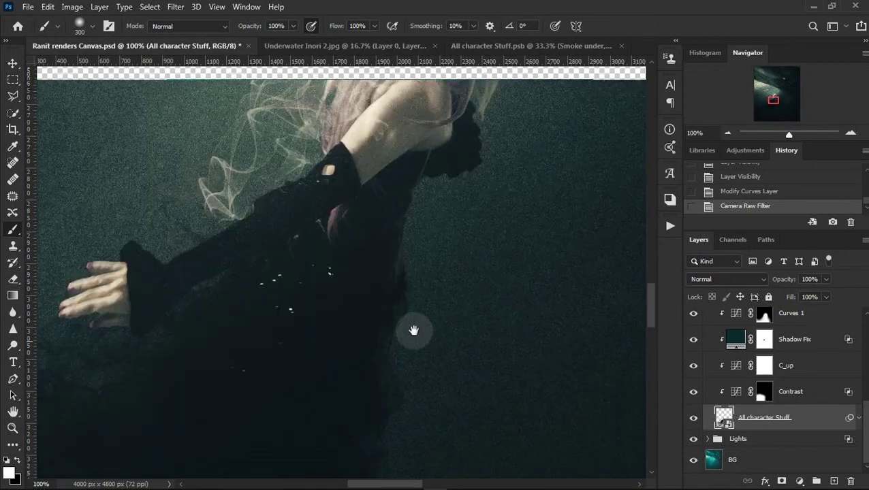
pyautogui.click(860, 420)
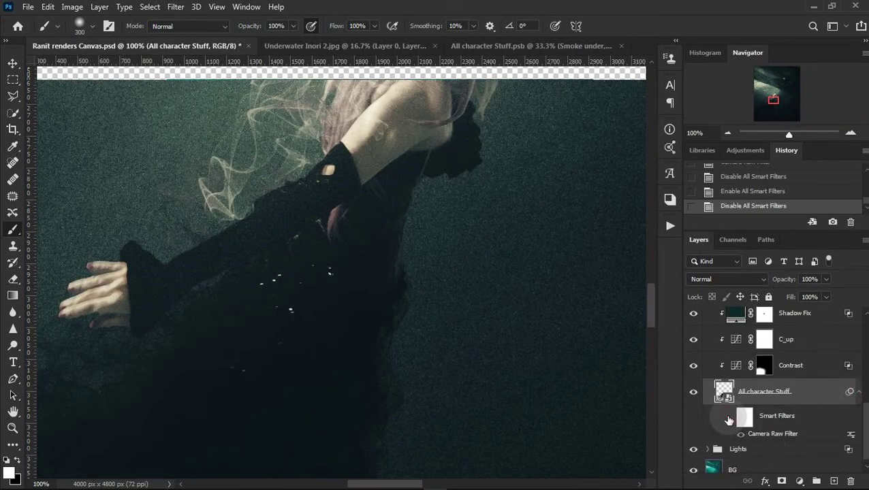
pyautogui.click(729, 419)
pyautogui.click(859, 397)
pyautogui.click(728, 134)
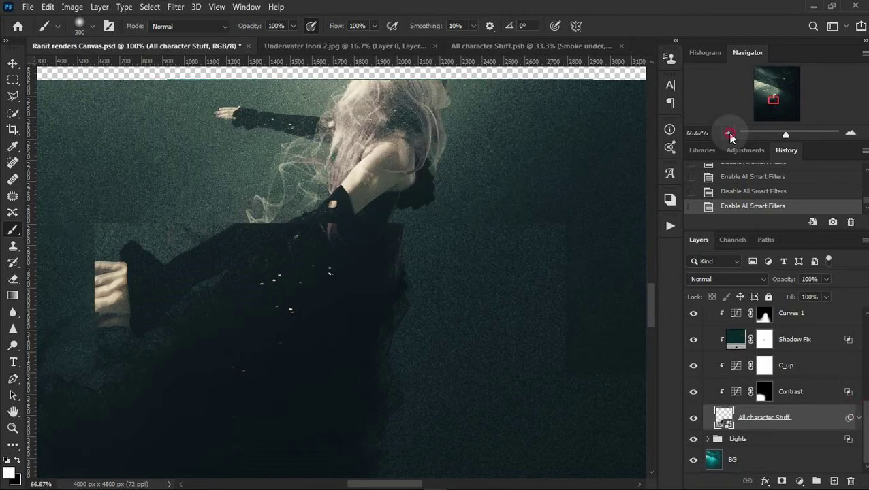
pyautogui.click(729, 134)
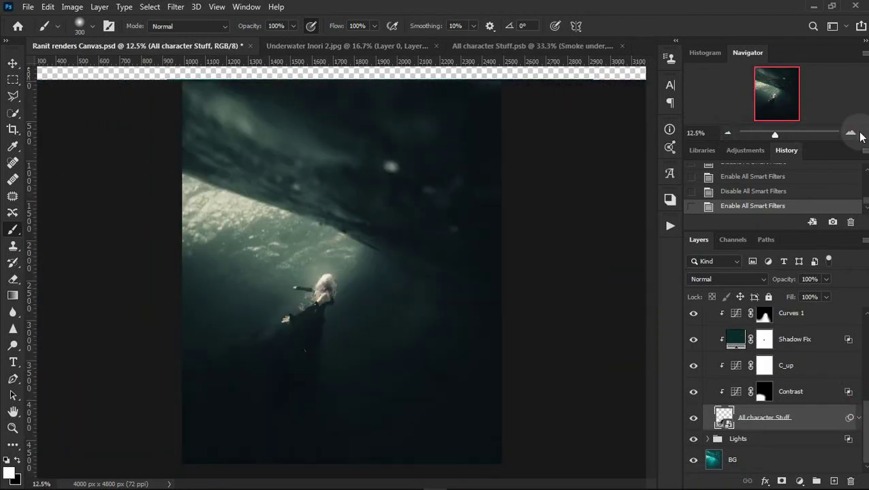
pyautogui.click(852, 132)
pyautogui.click(853, 133)
pyautogui.click(727, 135)
pyautogui.click(727, 135)
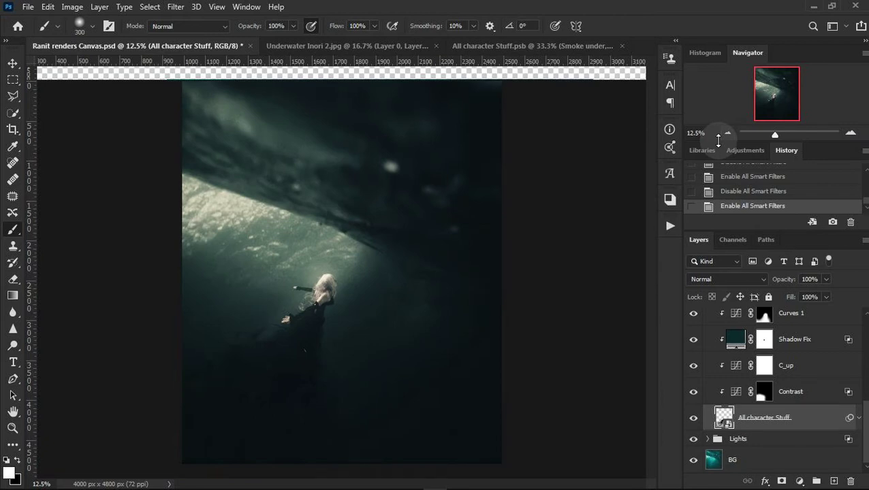
pyautogui.click(851, 134)
pyautogui.click(851, 133)
pyautogui.click(851, 133)
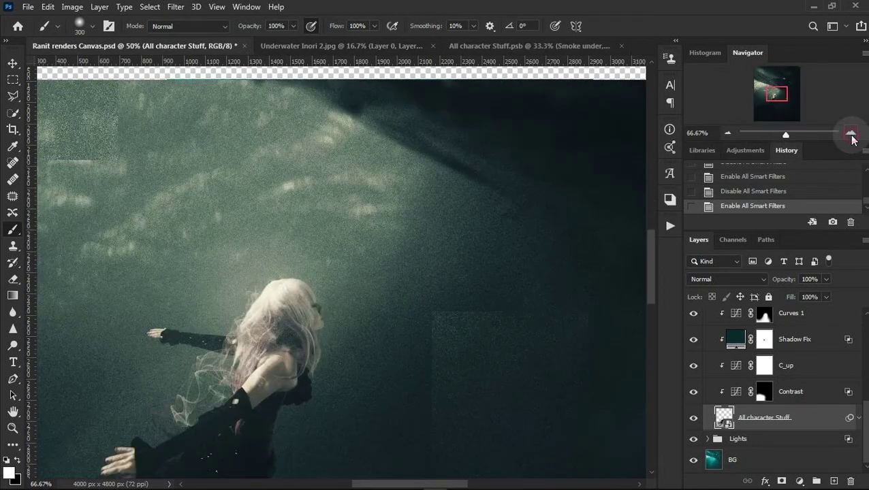
pyautogui.click(728, 135)
pyautogui.click(728, 135)
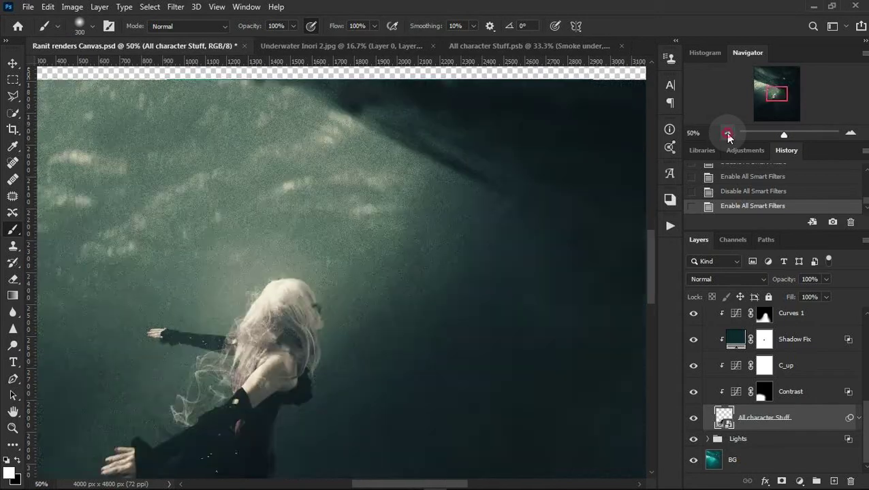
pyautogui.click(728, 135)
pyautogui.click(727, 135)
pyautogui.click(852, 133)
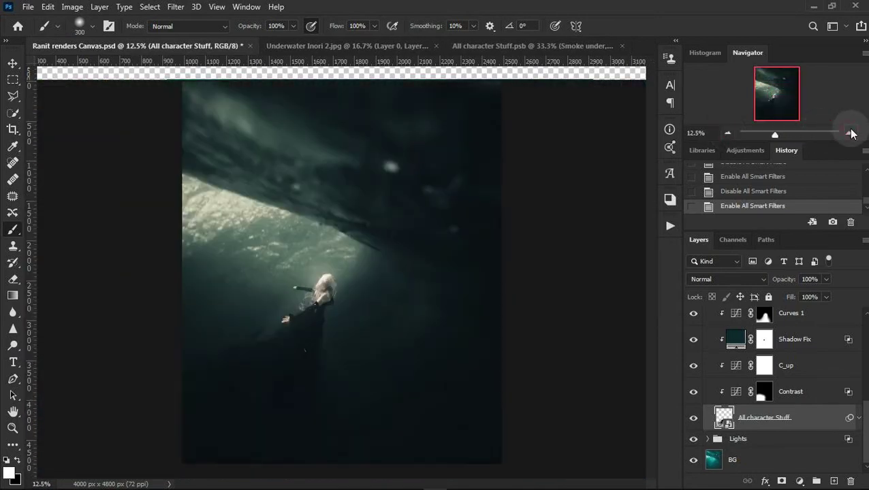
pyautogui.click(726, 134)
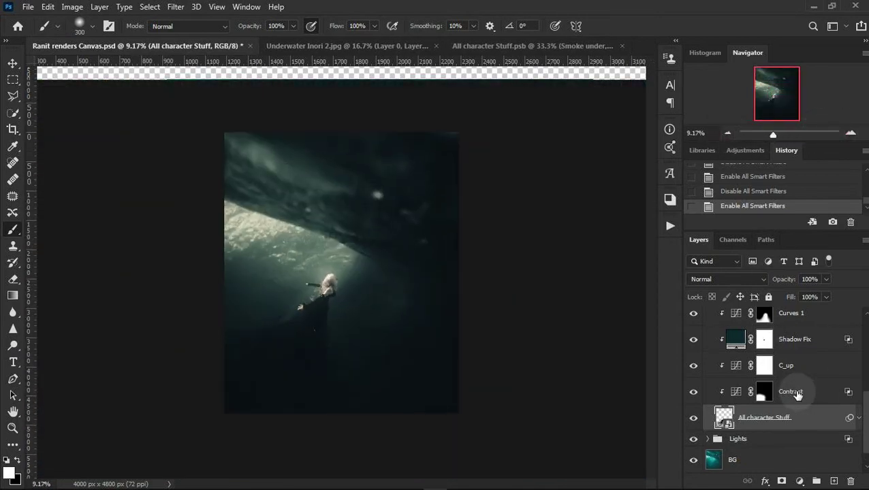
pyautogui.scroll(5, 829, 352)
# Group Curves 2 and Color Lookup 1-3 into a group named CG.
pyautogui.click(708, 435)
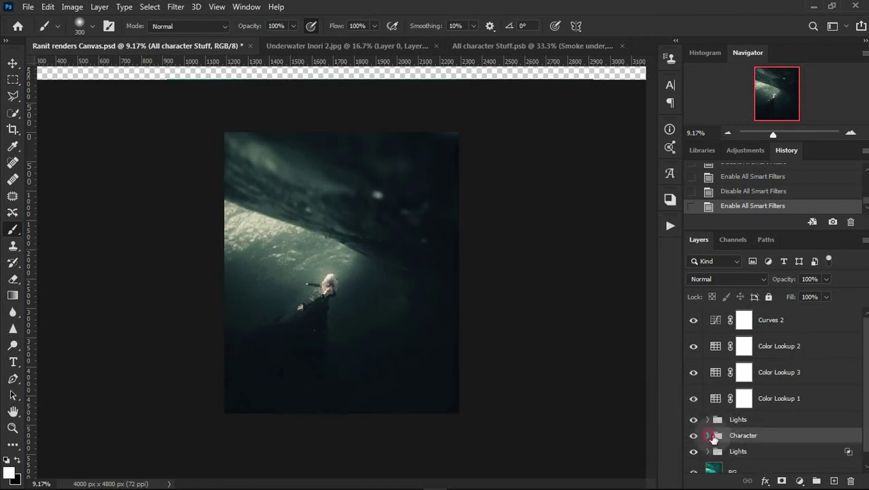
pyautogui.click(804, 320)
pyautogui.keyDown('shift'); pyautogui.click(821, 400); pyautogui.keyUp('shift')
pyautogui.hotkey('ctrl', 'g')
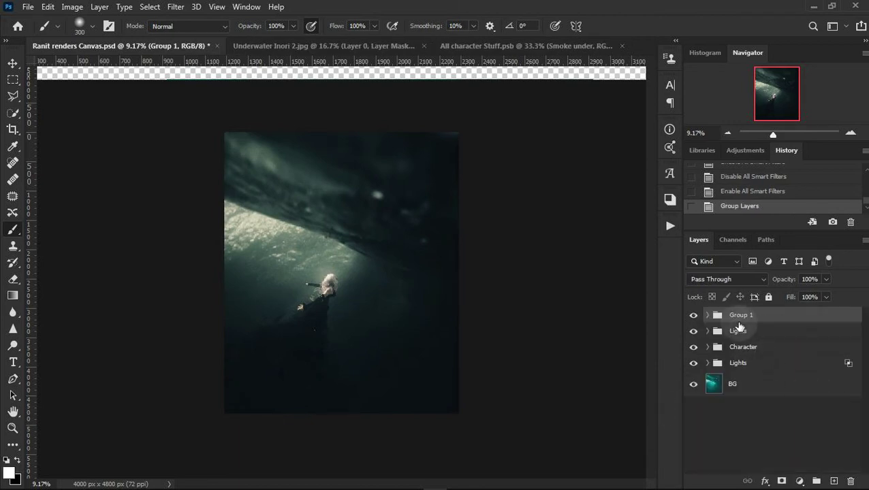
pyautogui.write('CG')
pyautogui.click(772, 436)
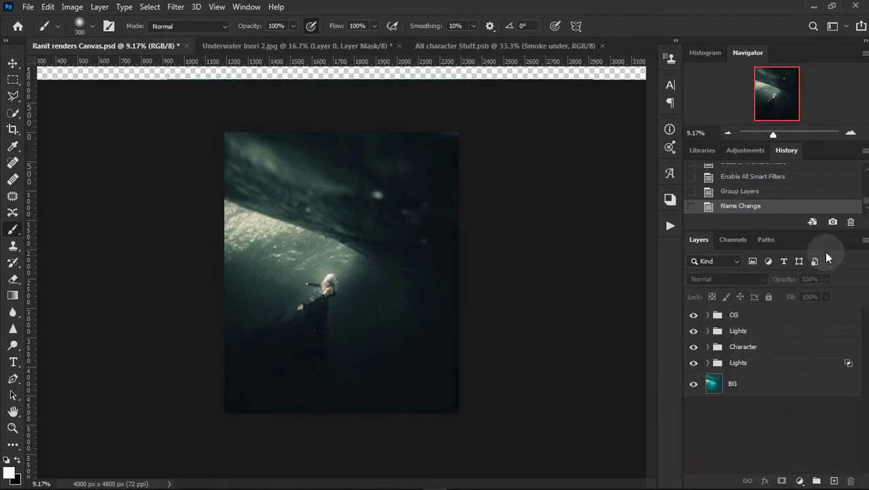
# Keep the Lights group below CG and inspect the figure at several zoom levels.
pyautogui.click(850, 133)
pyautogui.moveTo(768, 332)
pyautogui.mouseDown()
pyautogui.moveTo(769, 312)
pyautogui.moveTo(772, 341)
pyautogui.mouseUp()
pyautogui.click(786, 409)
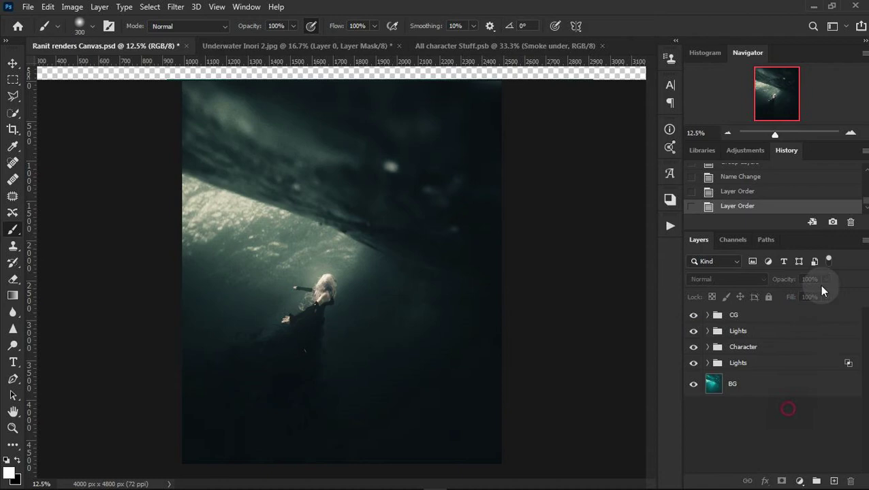
pyautogui.click(851, 133)
pyautogui.click(727, 133)
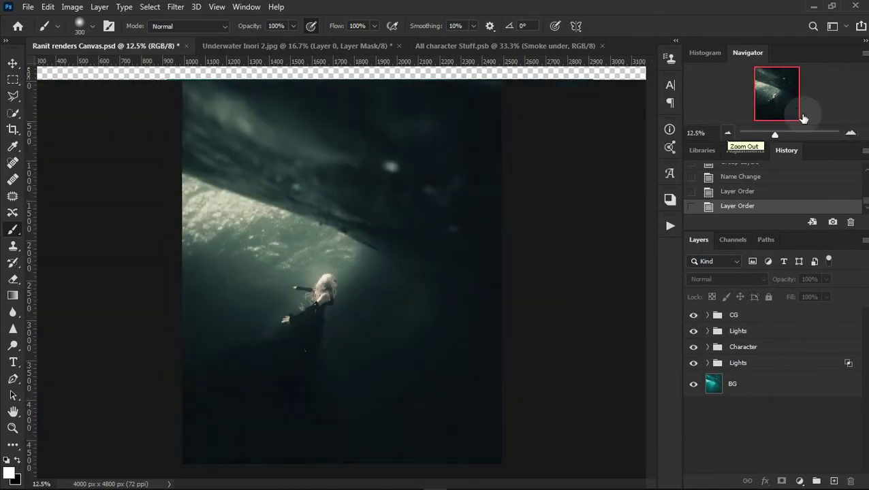
pyautogui.click(850, 134)
pyautogui.moveTo(475, 313); pyautogui.dragTo(461, 152)
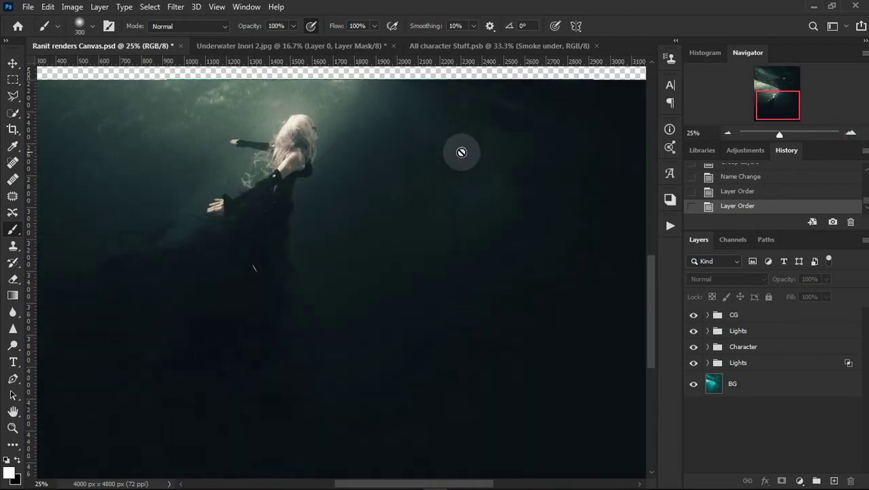
pyautogui.click(727, 133)
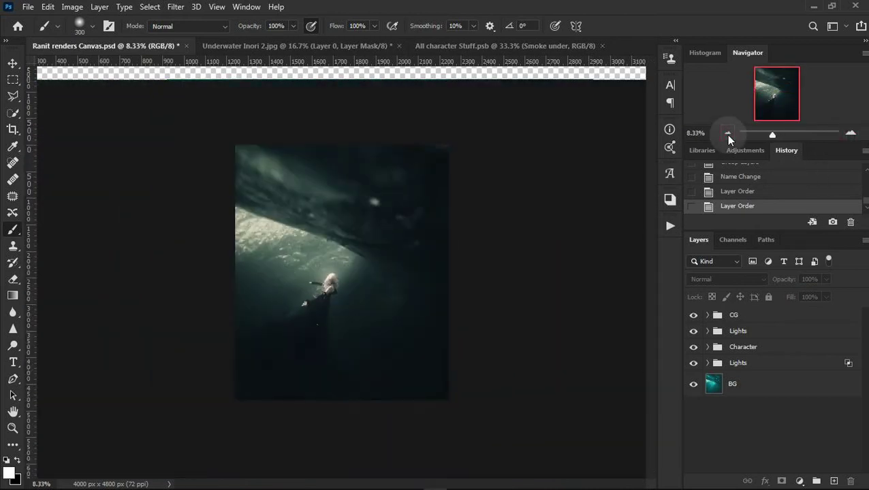
pyautogui.click(851, 134)
pyautogui.click(851, 133)
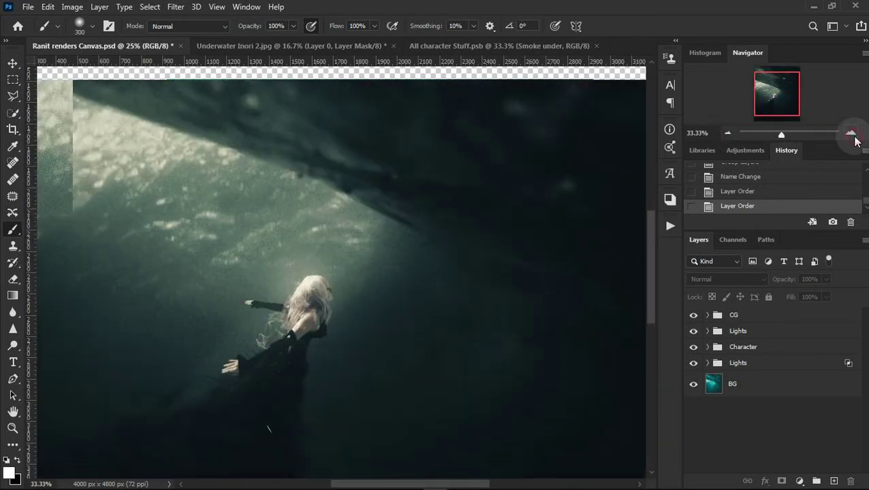
pyautogui.click(727, 136)
pyautogui.click(727, 136)
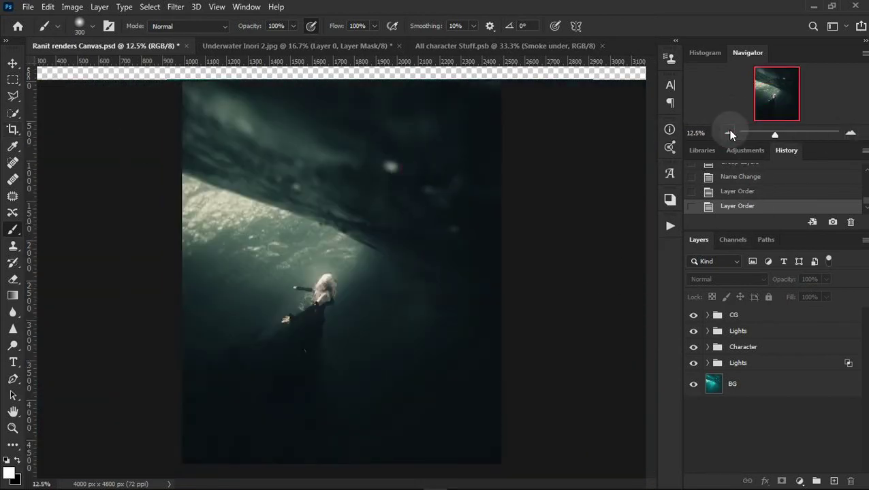
pyautogui.click(727, 134)
pyautogui.click(850, 133)
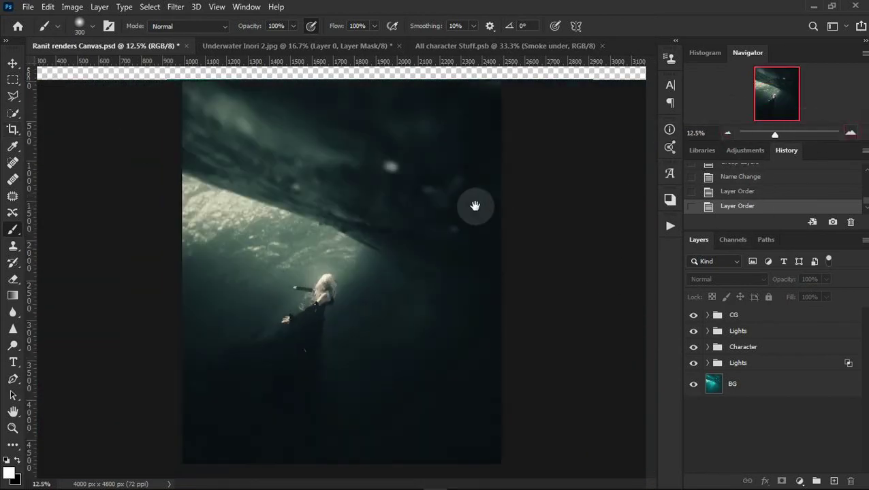
# Crop the composite from the top edge and reposition the image inside the 4000 × 4800 px frame.
pyautogui.click(727, 133)
pyautogui.click(12, 129)
pyautogui.moveTo(348, 145); pyautogui.dragTo(352, 147)
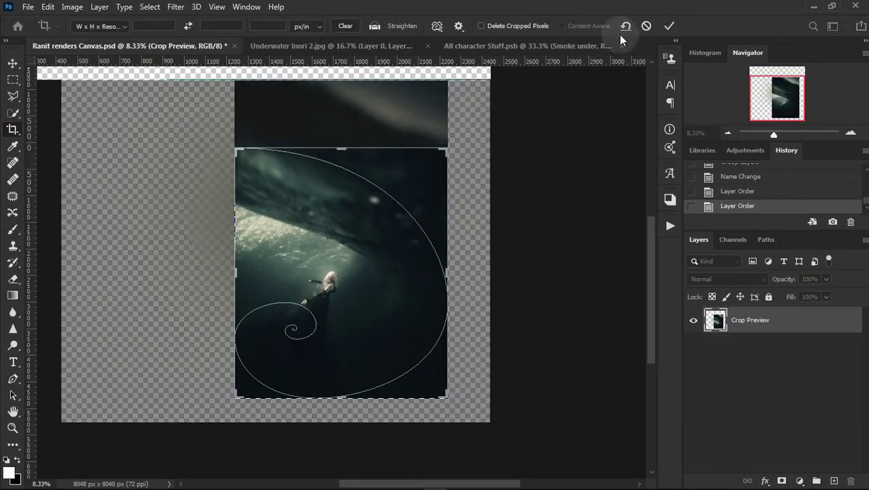
pyautogui.scroll(2, 581, 201)
pyautogui.scroll(2, 396, 294)
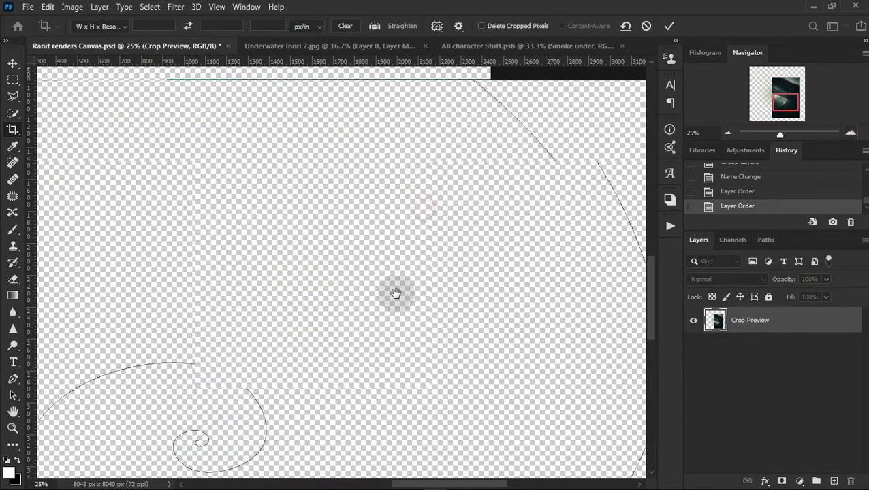
pyautogui.moveTo(425, 248)
pyautogui.mouseDown()
pyautogui.moveTo(448, 307)
pyautogui.moveTo(464, 219)
pyautogui.moveTo(419, 291)
pyautogui.moveTo(388, 232)
pyautogui.moveTo(349, 256)
pyautogui.moveTo(300, 218)
pyautogui.moveTo(284, 201)
pyautogui.moveTo(290, 195)
pyautogui.mouseUp()
pyautogui.press('Return')
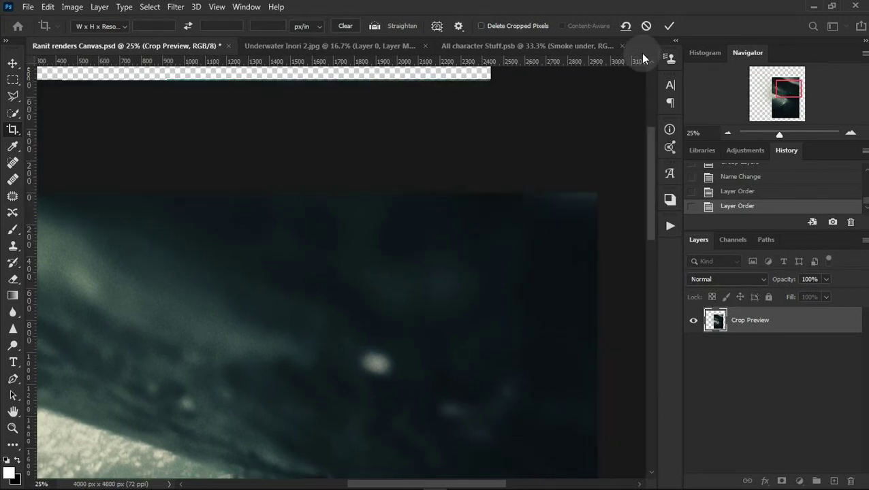
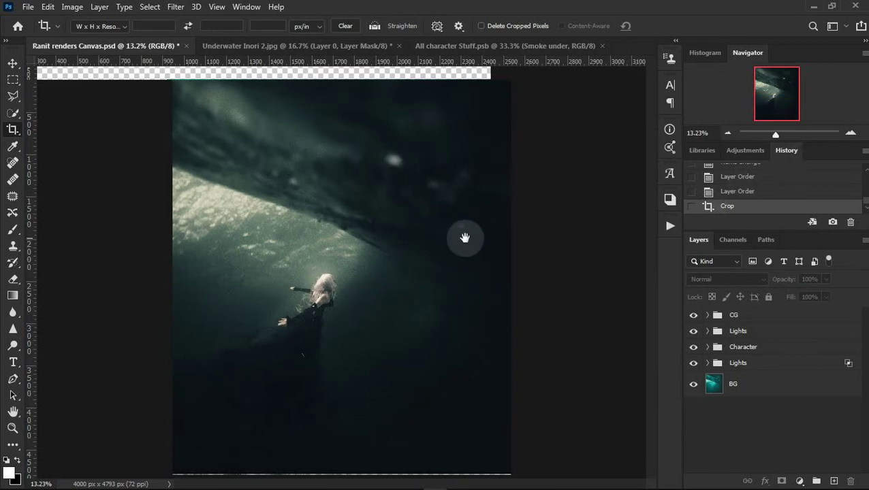
# Undo the crop in History, restoring the 4000 x 4800 px canvas.
pyautogui.click(728, 133)
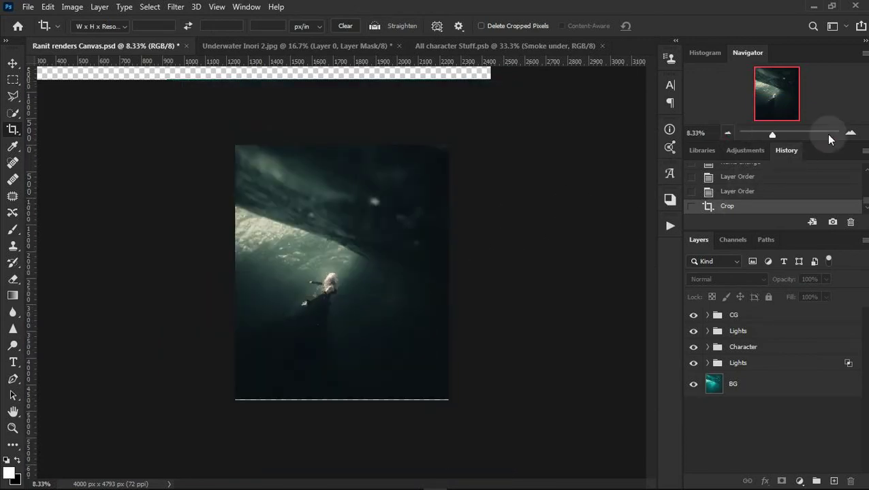
pyautogui.click(765, 193)
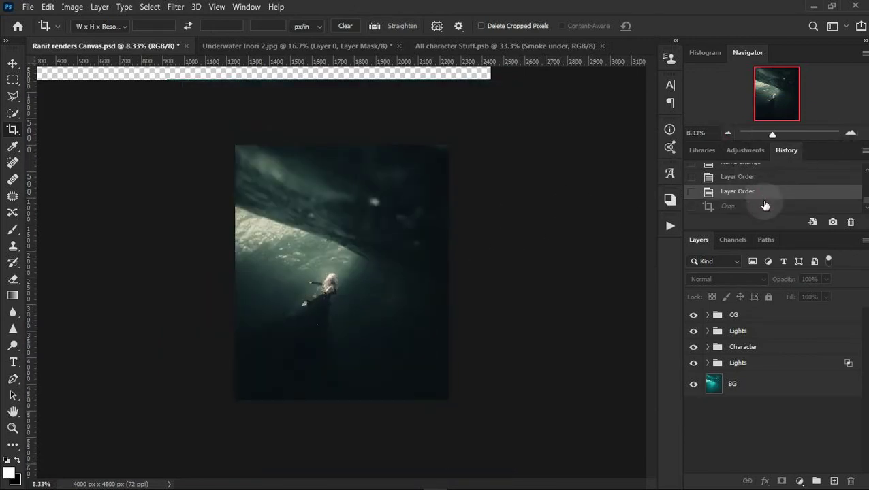
pyautogui.click(851, 132)
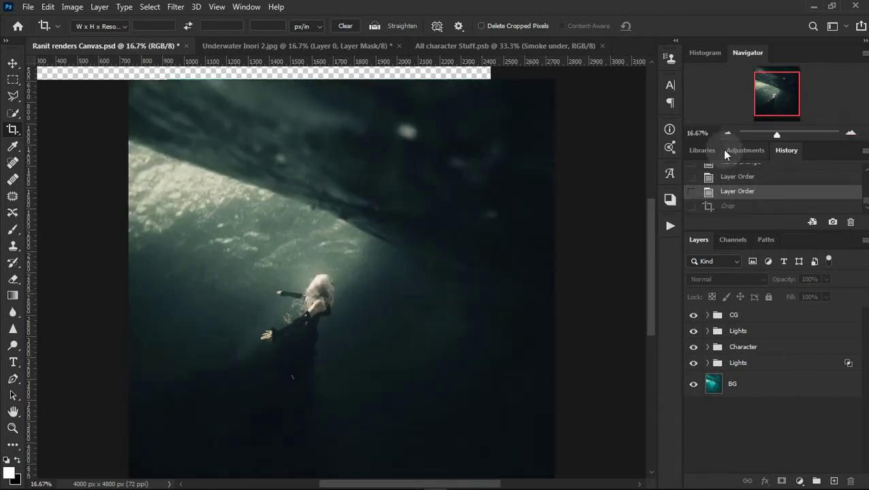
pyautogui.click(726, 132)
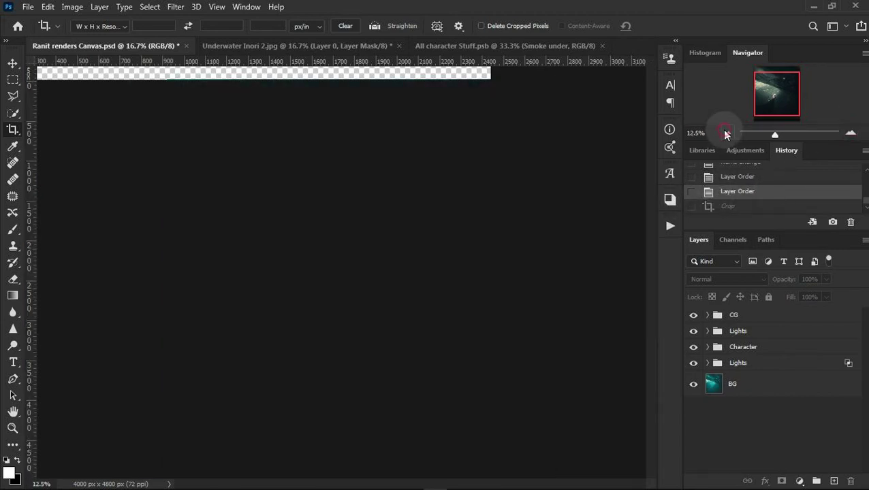
pyautogui.click(850, 134)
pyautogui.click(851, 133)
pyautogui.click(851, 133)
pyautogui.click(850, 134)
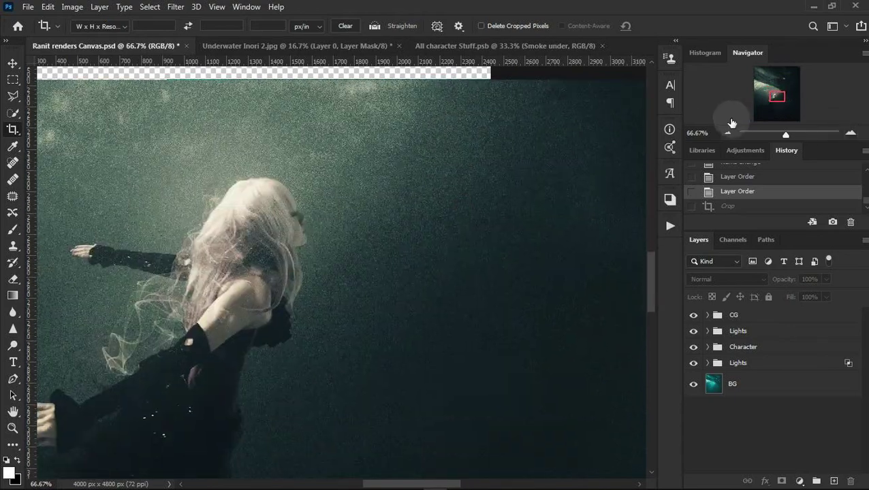
pyautogui.click(728, 133)
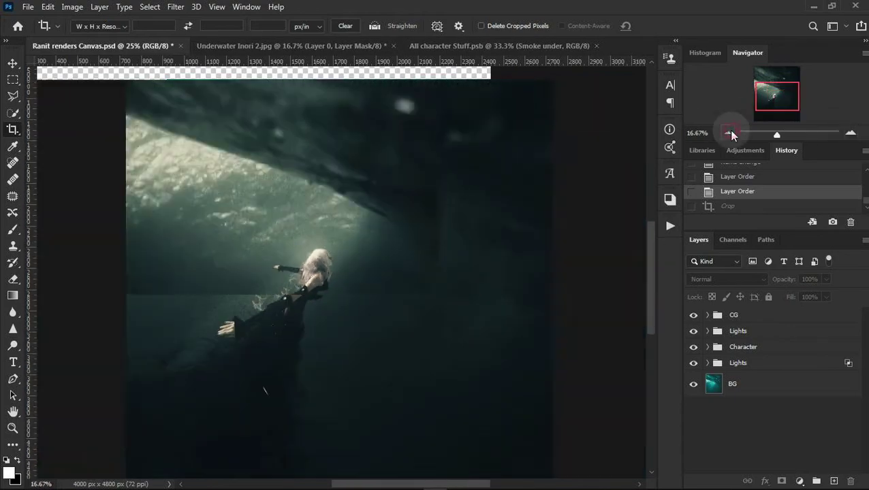
# Zoom in on the woman's hair, then select the CG group and list adjustment layer types.
pyautogui.click(729, 133)
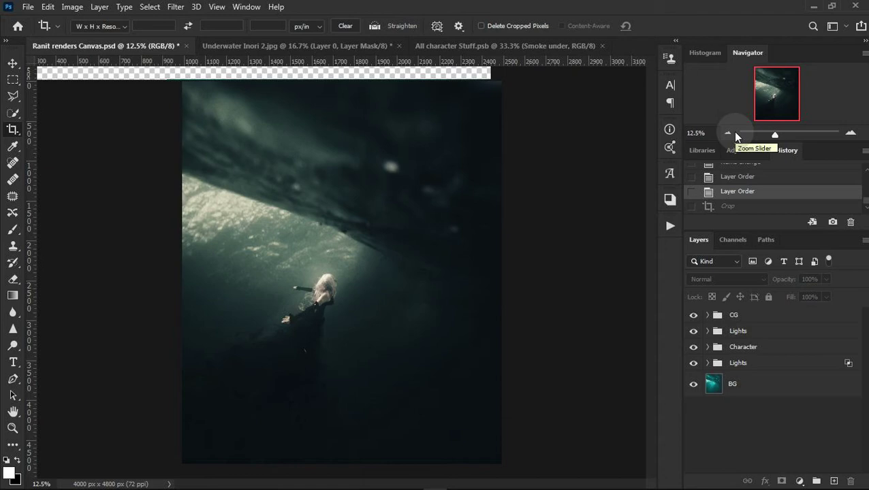
pyautogui.click(851, 132)
pyautogui.click(851, 132)
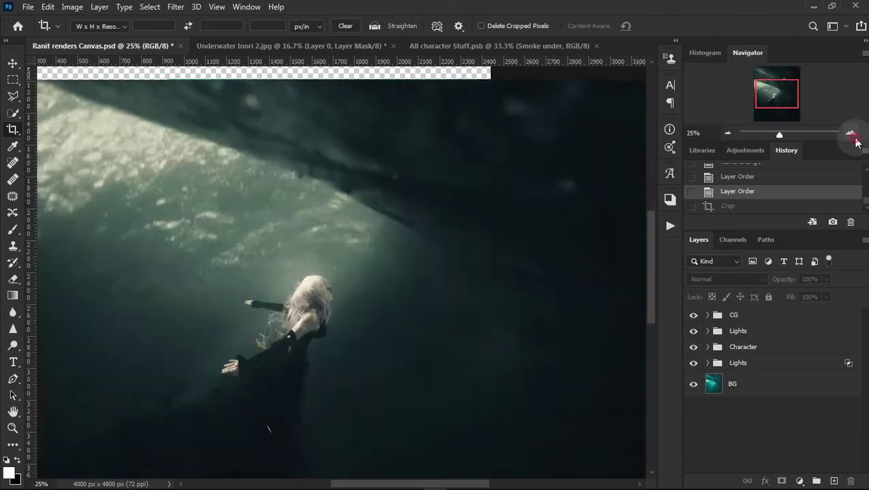
pyautogui.moveTo(390, 287); pyautogui.dragTo(485, 188)
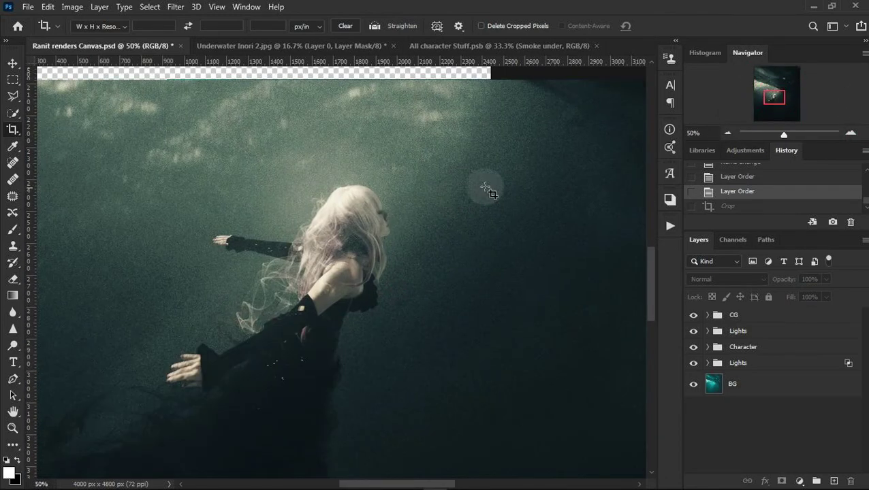
pyautogui.click(851, 133)
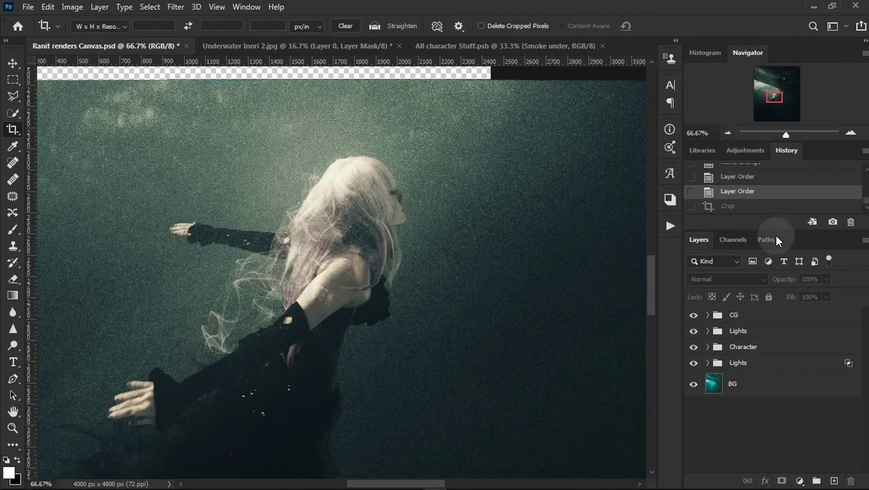
pyautogui.click(777, 316)
pyautogui.click(800, 481)
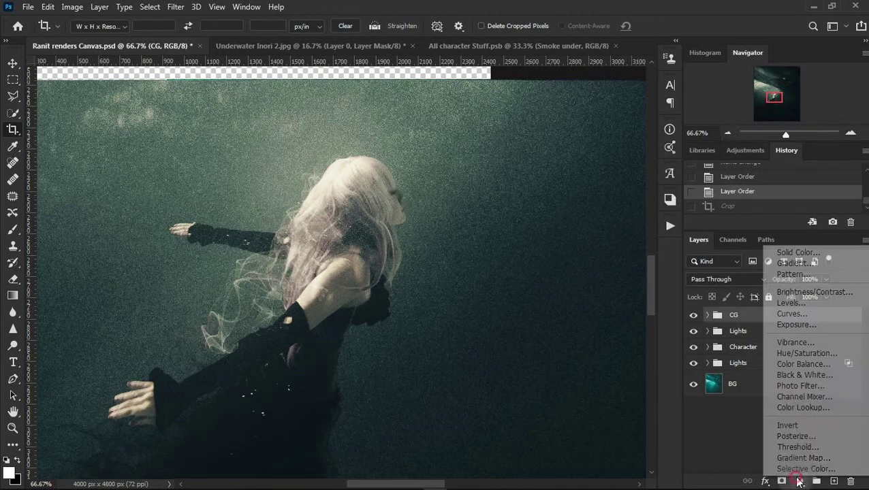
pyautogui.click(757, 353)
pyautogui.click(557, 146)
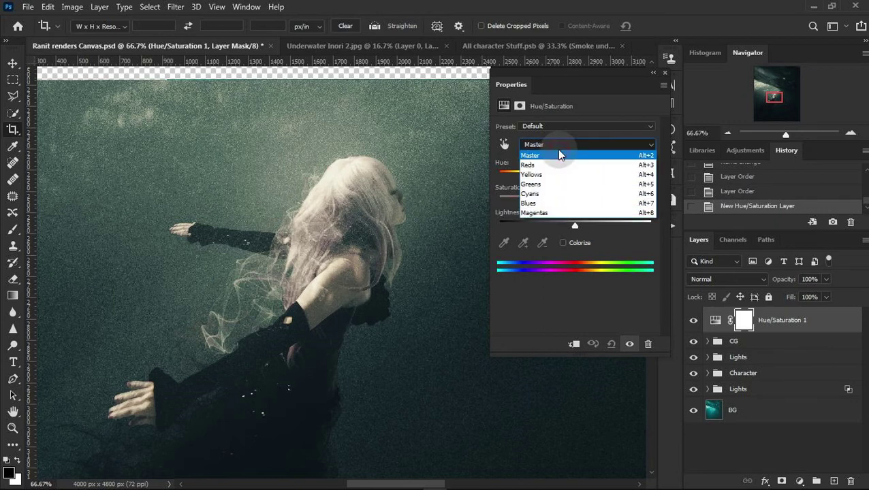
pyautogui.click(542, 212)
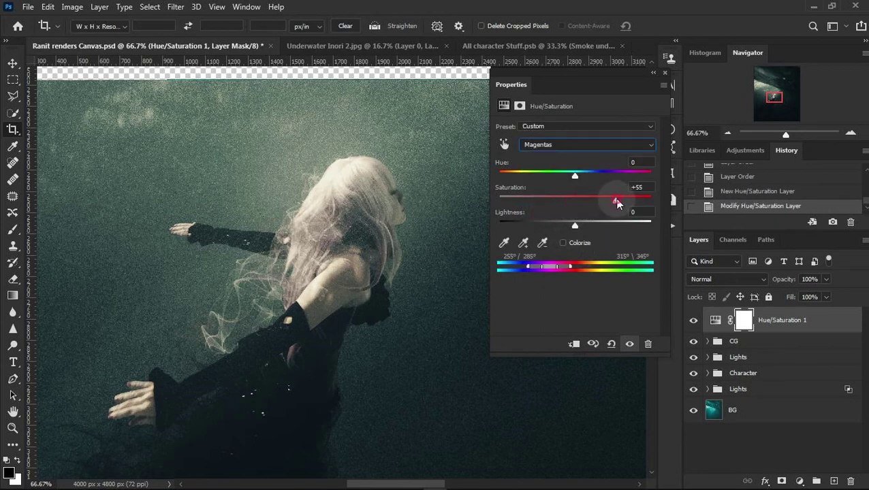
pyautogui.moveTo(617, 203); pyautogui.dragTo(604, 208)
pyautogui.click(659, 78)
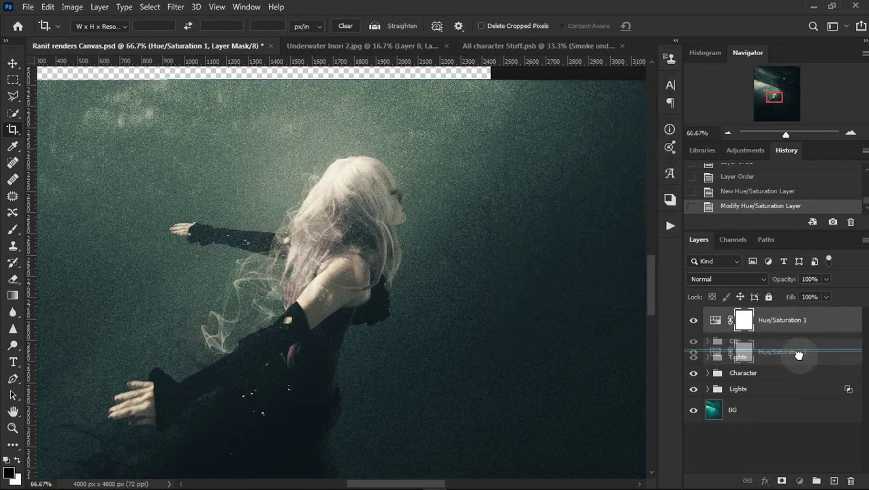
pyautogui.moveTo(800, 353); pyautogui.dragTo(714, 347)
pyautogui.click(693, 318)
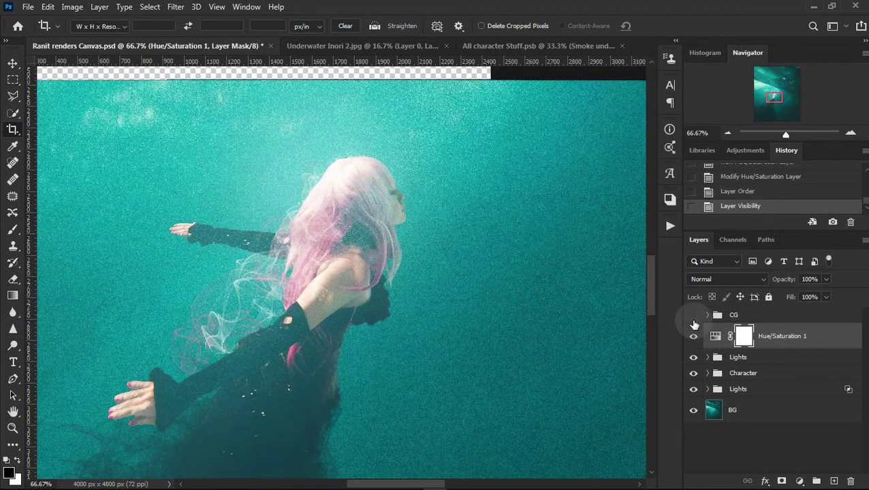
pyautogui.doubleClick(715, 335)
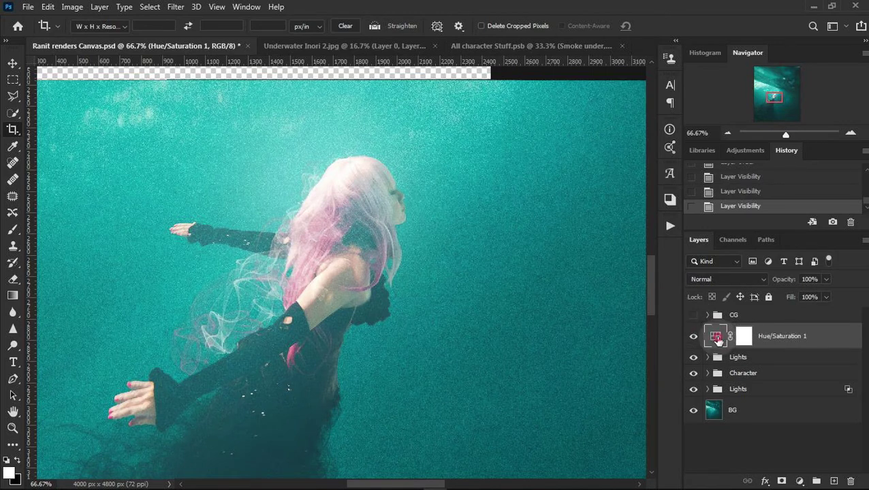
pyautogui.click(541, 146)
pyautogui.click(580, 227)
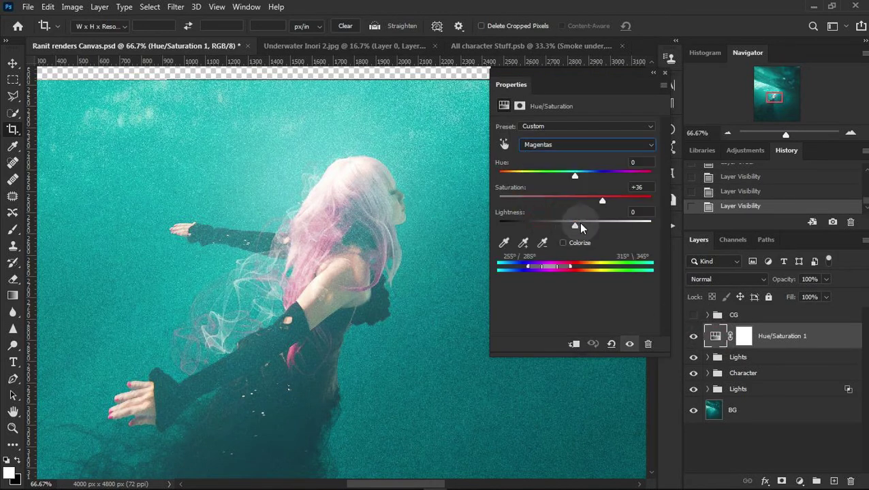
pyautogui.moveTo(630, 202); pyautogui.dragTo(625, 202)
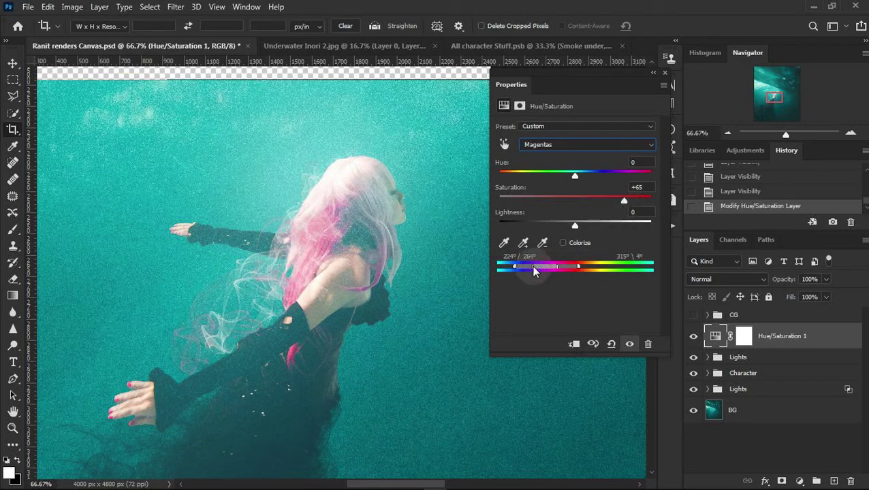
pyautogui.moveTo(555, 271)
pyautogui.mouseDown()
pyautogui.moveTo(520, 267)
pyautogui.moveTo(541, 272)
pyautogui.mouseUp()
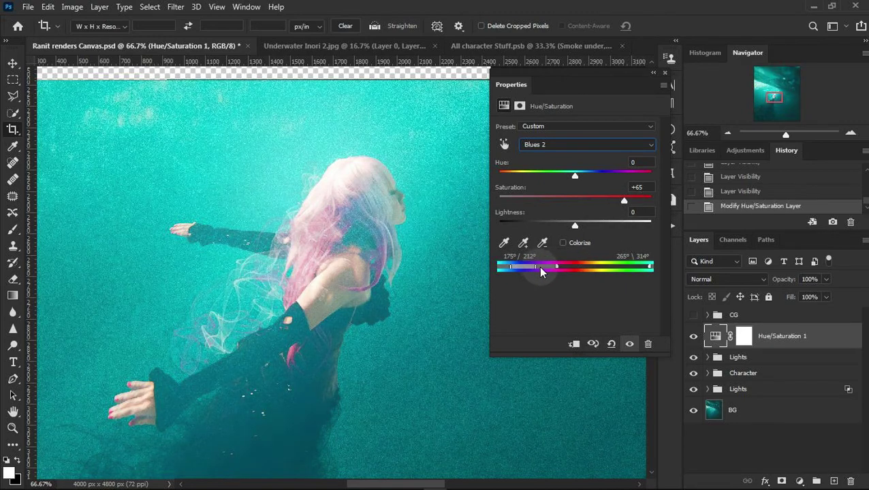
pyautogui.click(610, 346)
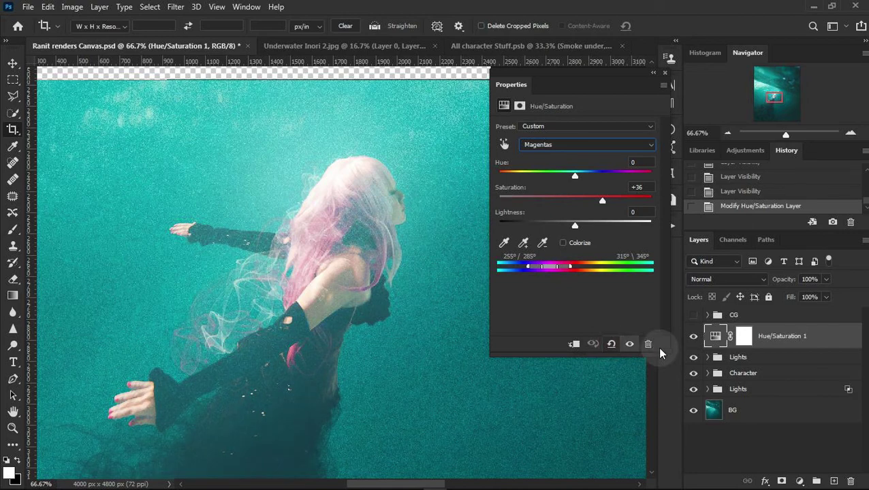
pyautogui.click(665, 72)
pyautogui.press('Delete')
# Show the CG group again and save Ranit renders Canvas.psd with Ctrl+S.
pyautogui.click(693, 314)
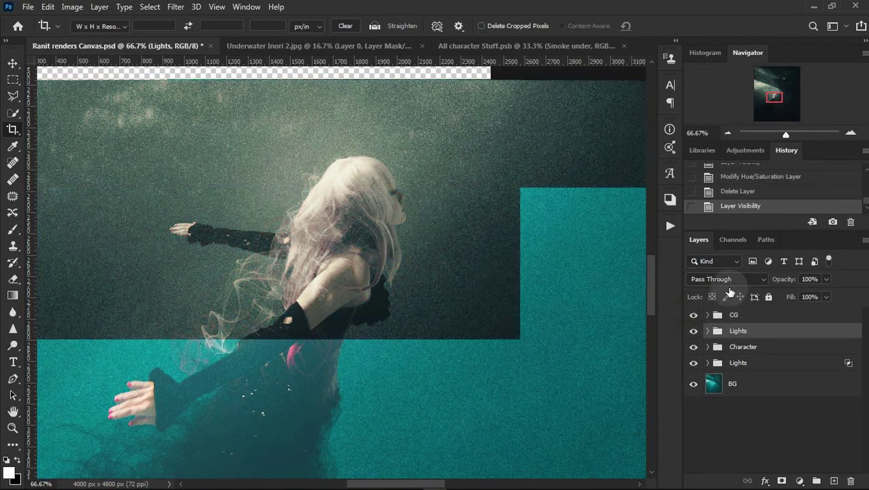
pyautogui.click(729, 133)
pyautogui.click(729, 131)
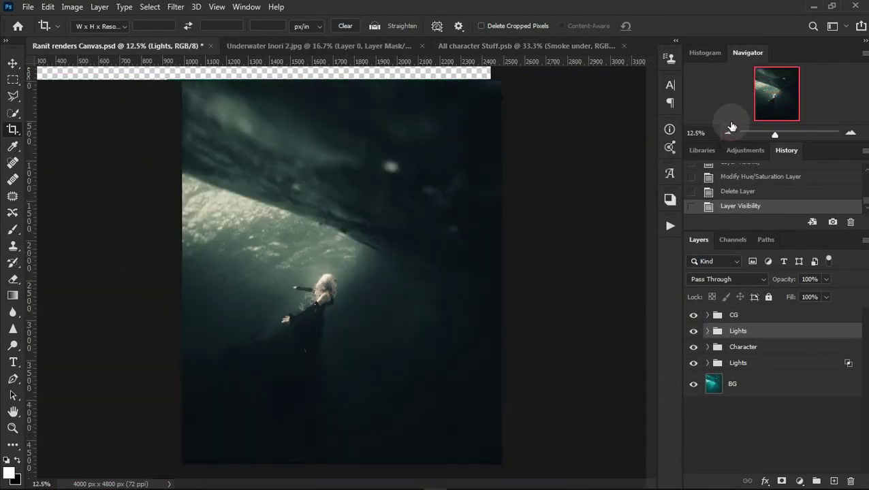
pyautogui.click(850, 133)
pyautogui.moveTo(410, 287)
pyautogui.mouseDown()
pyautogui.moveTo(433, 201)
pyautogui.moveTo(458, 219)
pyautogui.mouseUp()
pyautogui.click(724, 133)
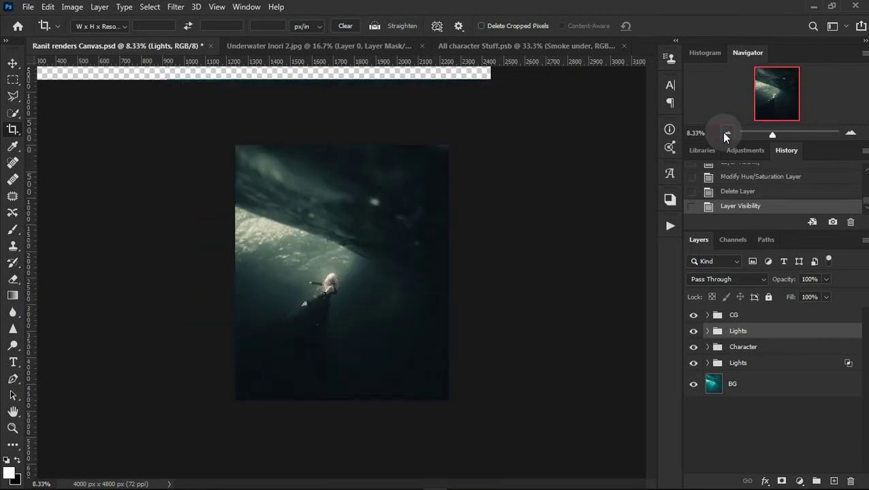
pyautogui.click(851, 133)
pyautogui.moveTo(467, 227); pyautogui.dragTo(537, 207)
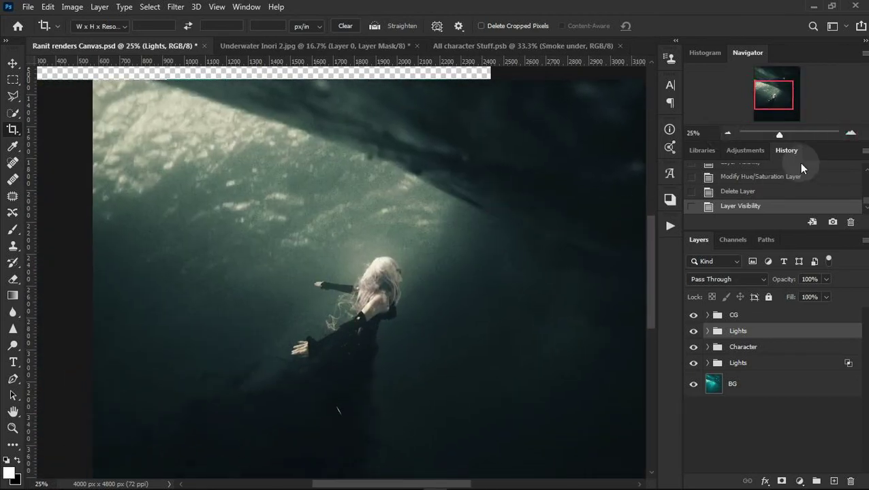
pyautogui.click(727, 133)
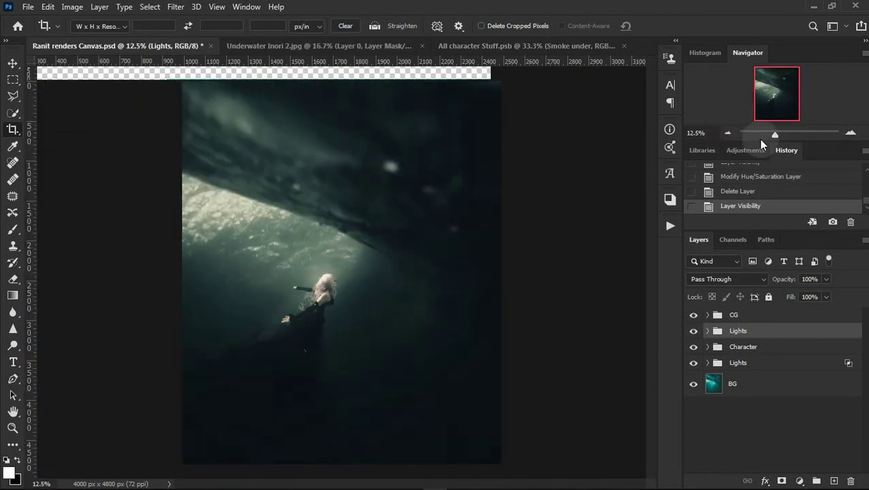
pyautogui.hotkey('ctrl', 's')
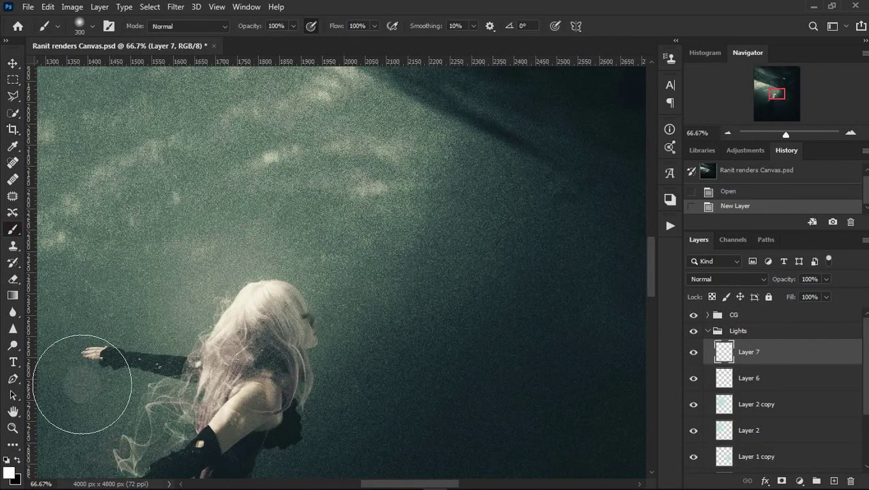
# Paint a soft white glow on the woman's hair and scale it to about 123%.
pyautogui.moveTo(281, 256); pyautogui.dragTo(301, 195)
pyautogui.click(275, 241)
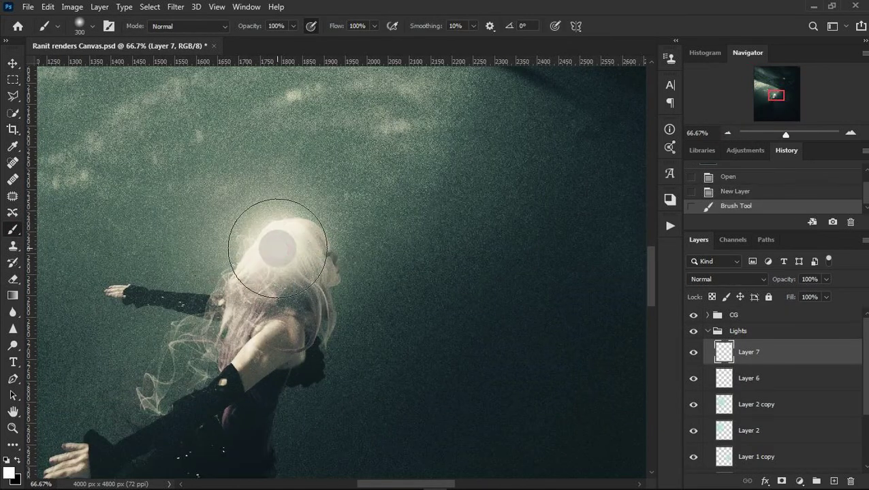
pyautogui.click(13, 63)
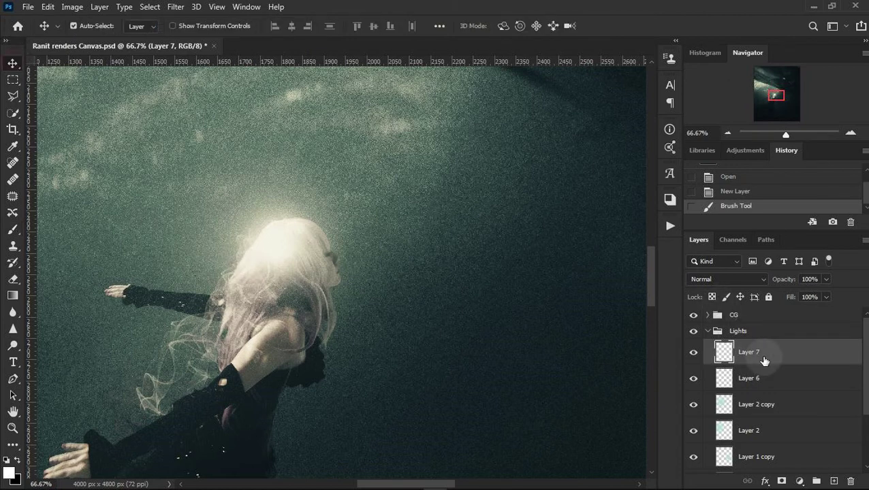
pyautogui.hotkey('ctrl', 't')
pyautogui.moveTo(277, 259); pyautogui.dragTo(279, 272)
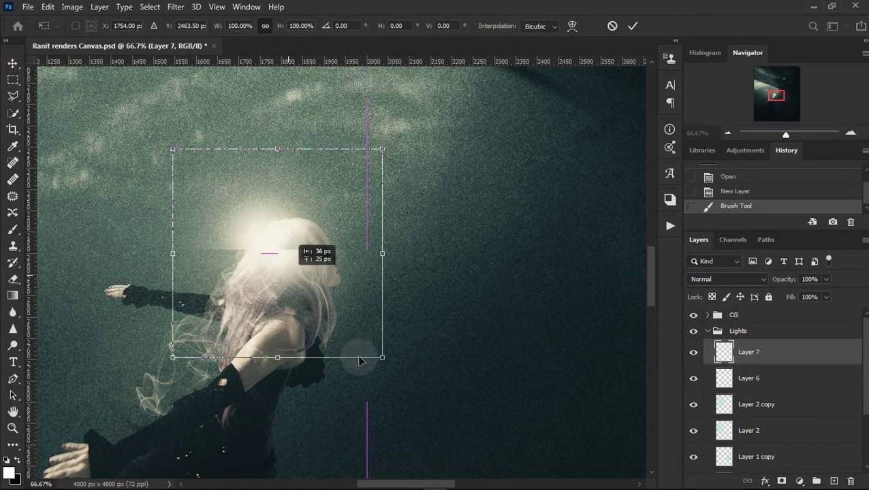
pyautogui.moveTo(399, 376)
pyautogui.mouseDown()
pyautogui.moveTo(411, 377)
pyautogui.moveTo(378, 344)
pyautogui.mouseUp()
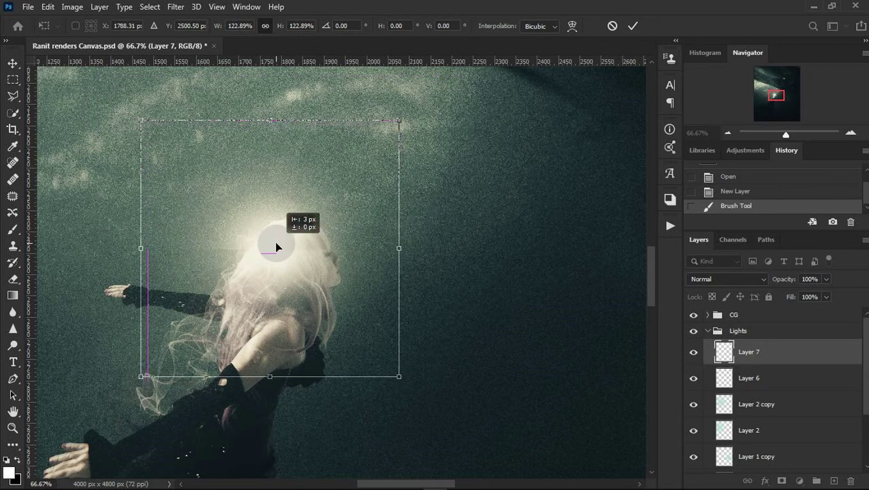
pyautogui.moveTo(274, 241); pyautogui.dragTo(368, 289)
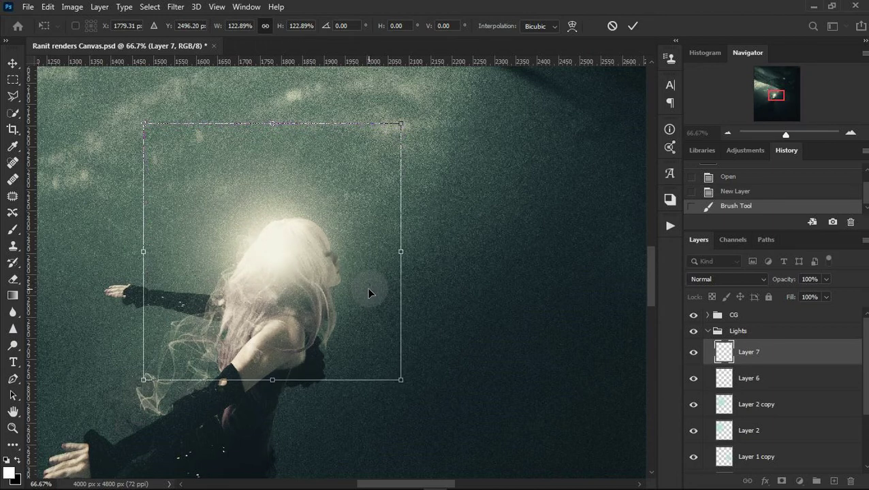
pyautogui.press('Return')
pyautogui.click(727, 132)
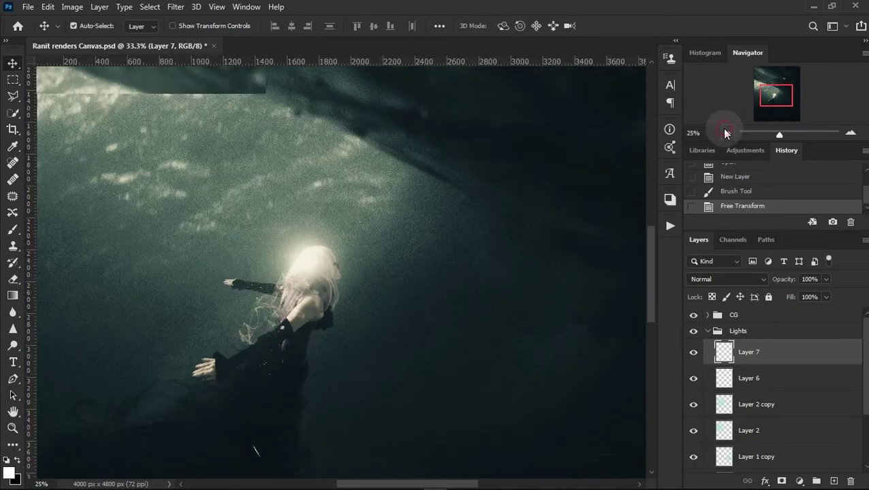
pyautogui.click(727, 132)
# Try Soft Light blending on Layer 7, toggling it to compare the glow.
pyautogui.click(851, 132)
pyautogui.click(850, 132)
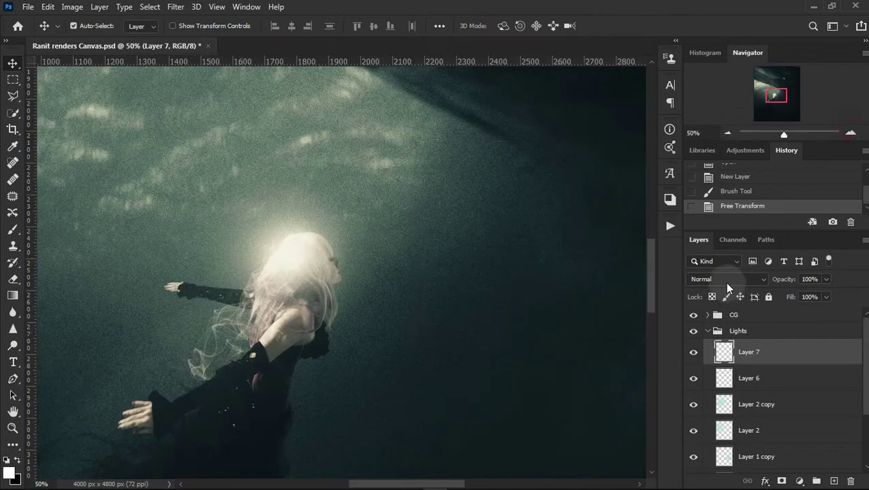
pyautogui.click(726, 279)
pyautogui.click(715, 337)
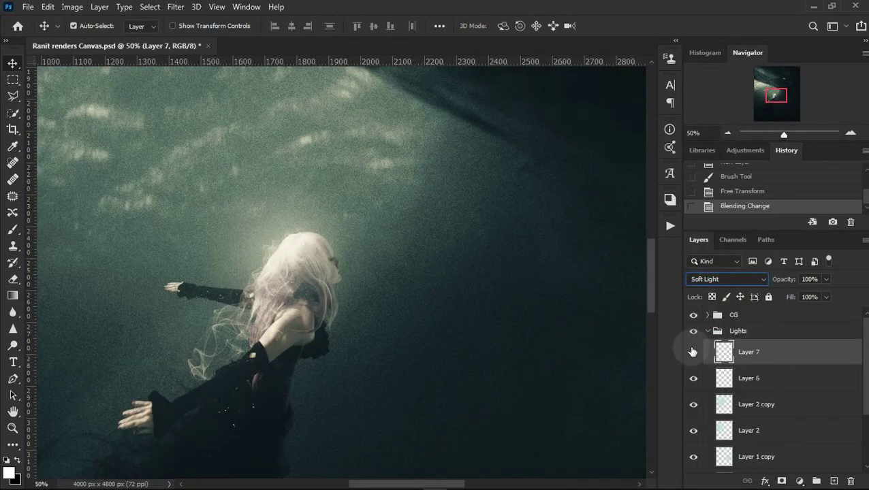
pyautogui.click(692, 352)
pyautogui.doubleClick(694, 355)
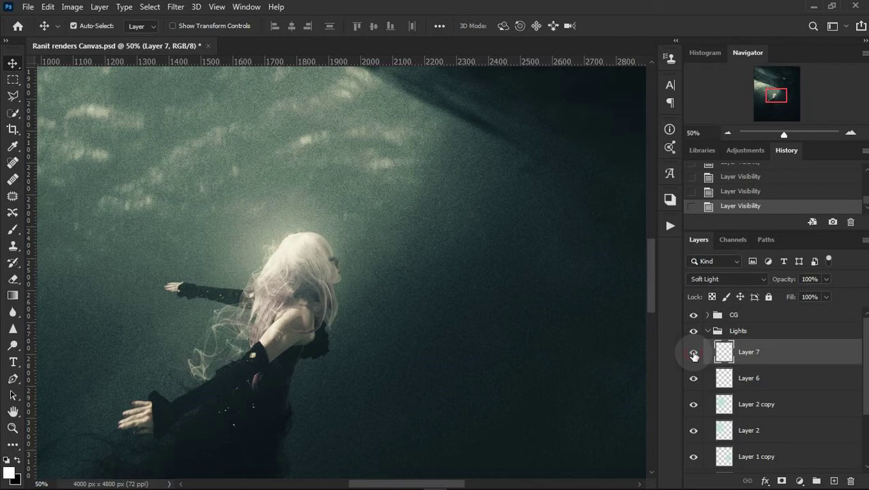
pyautogui.click(693, 355)
# Try Screen, then settle Layer 7 on Normal mode at 57% fill.
pyautogui.click(706, 280)
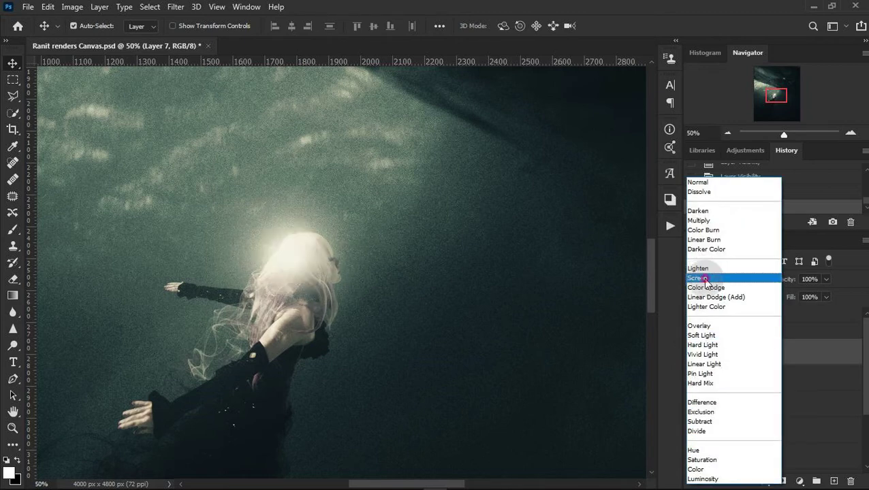
pyautogui.click(704, 278)
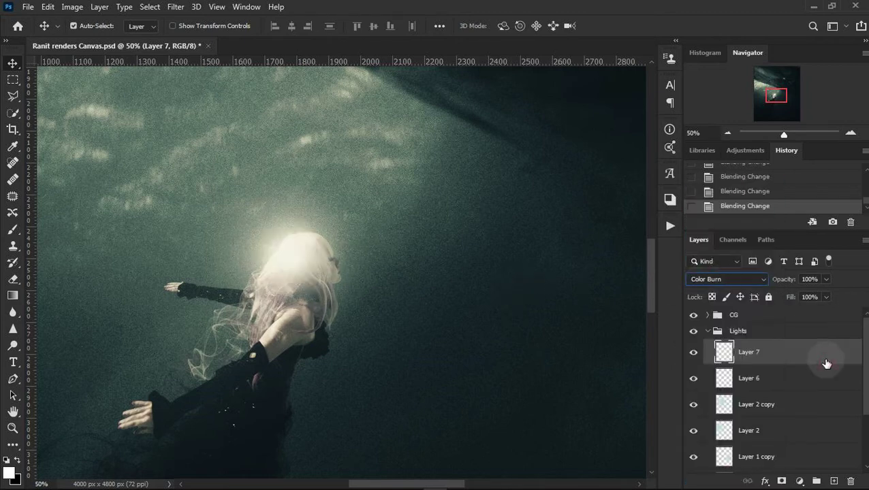
pyautogui.click(787, 366)
pyautogui.moveTo(791, 298); pyautogui.dragTo(771, 297)
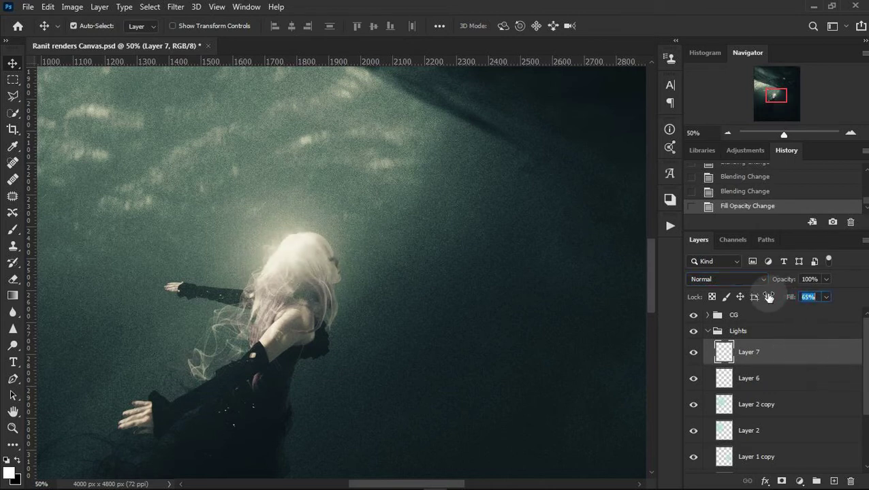
pyautogui.click(694, 353)
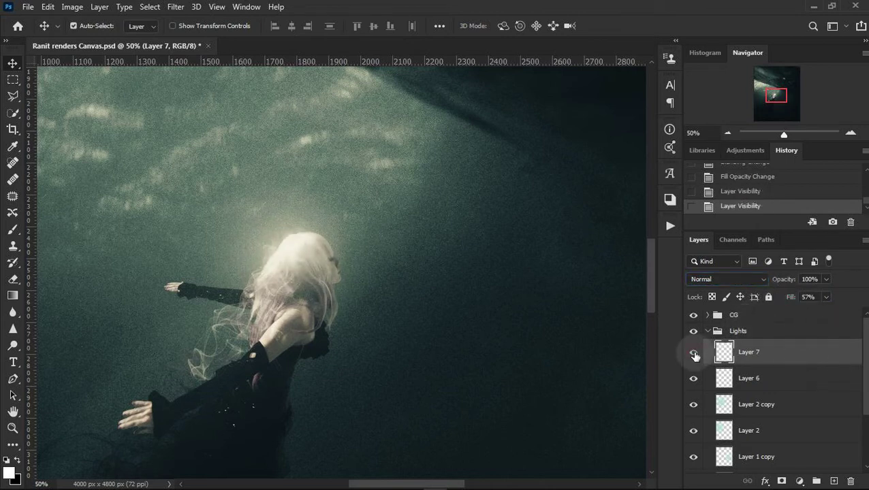
pyautogui.click(693, 354)
pyautogui.click(693, 355)
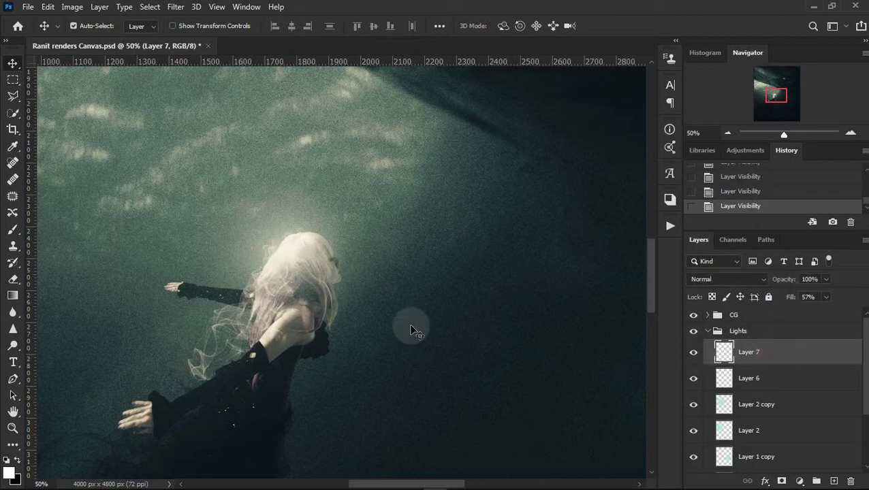
# Nudge the Layer 7 glow slightly up and left over the head.
pyautogui.hotkey('ctrl', 't')
pyautogui.moveTo(291, 265); pyautogui.dragTo(286, 258)
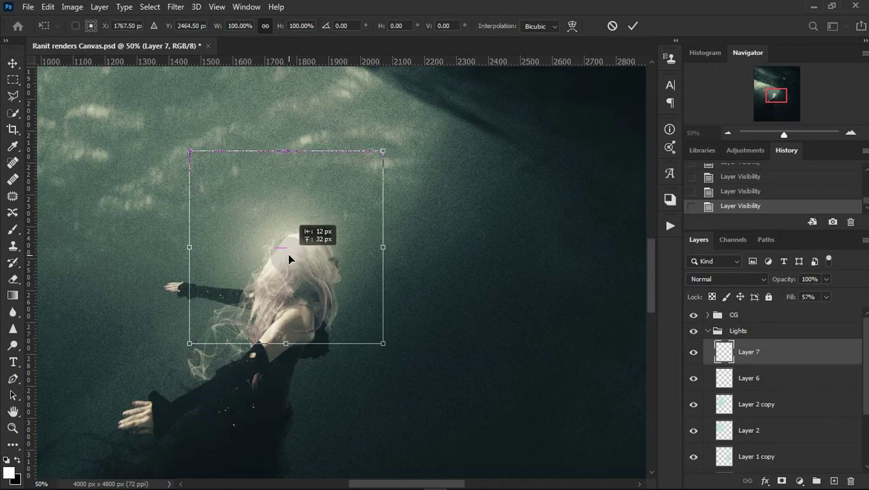
pyautogui.press('Up')
pyautogui.press('Up')
pyautogui.press('Up')
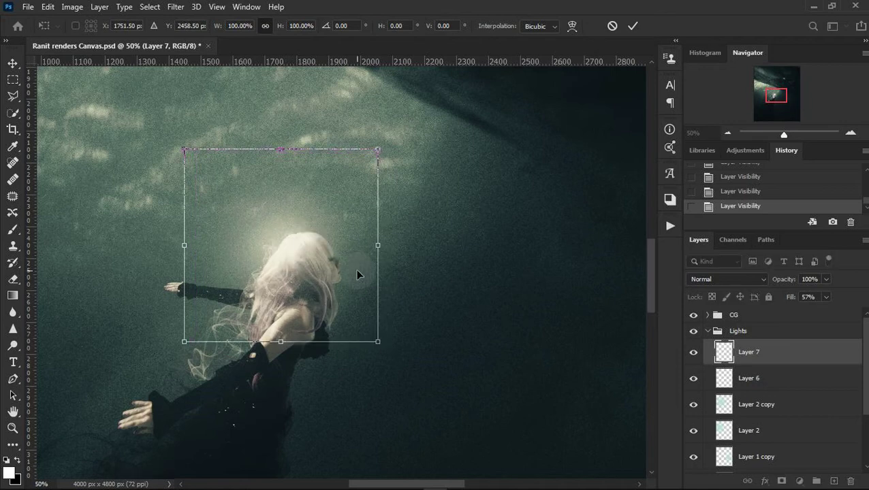
pyautogui.press('Up')
pyautogui.press('Up')
pyautogui.press('Up')
pyautogui.press('Return')
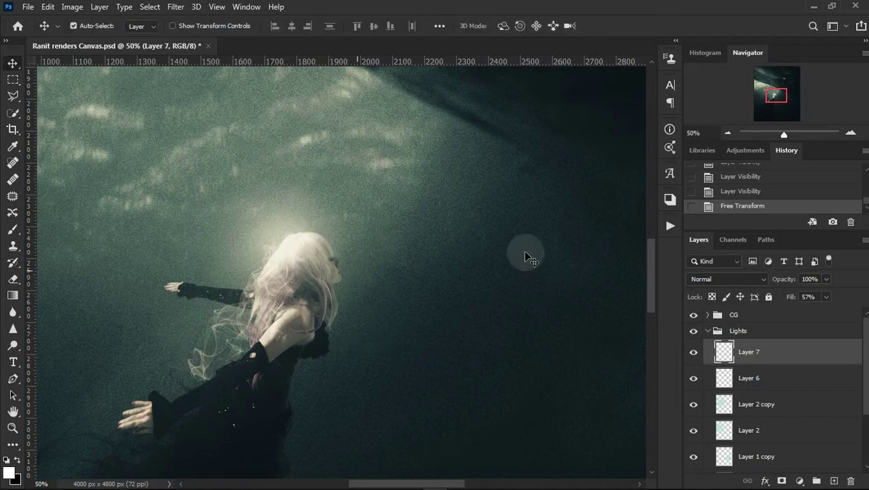
pyautogui.click(730, 132)
pyautogui.click(730, 132)
pyautogui.click(729, 133)
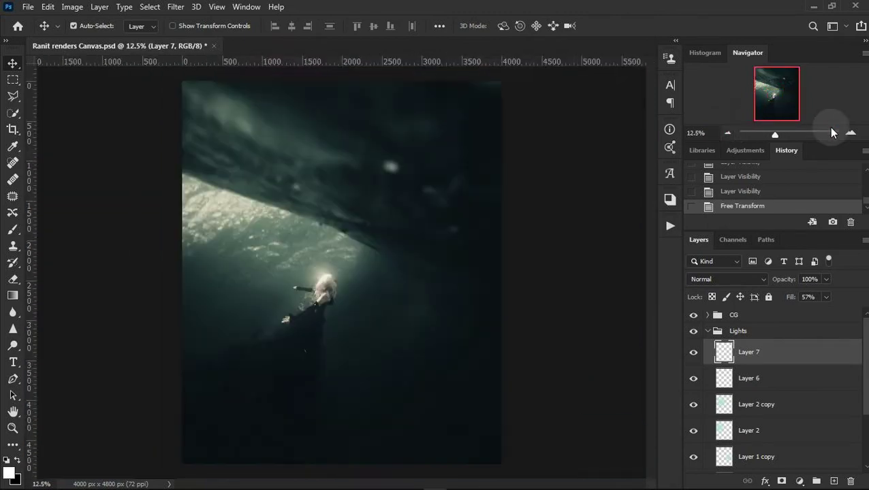
# Lower Layer 7's fill and duplicate it as Layer 7 copy.
pyautogui.click(851, 132)
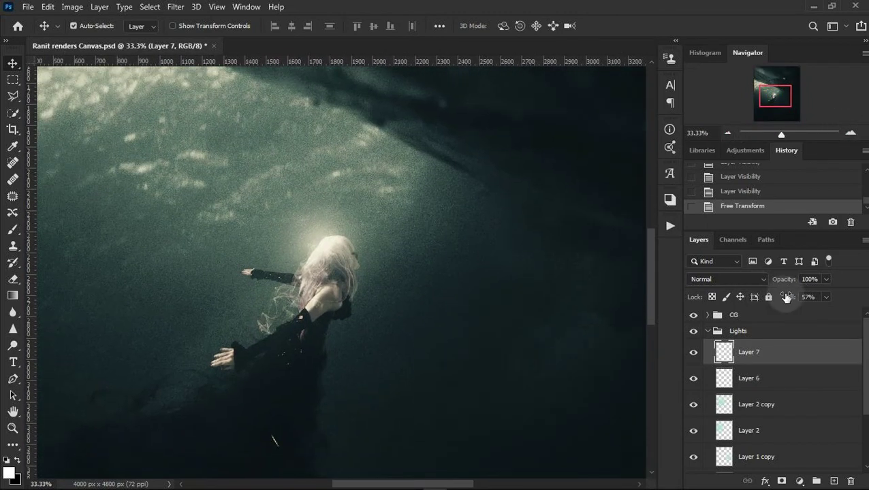
pyautogui.moveTo(790, 297)
pyautogui.mouseDown()
pyautogui.moveTo(594, 295)
pyautogui.moveTo(604, 297)
pyautogui.mouseUp()
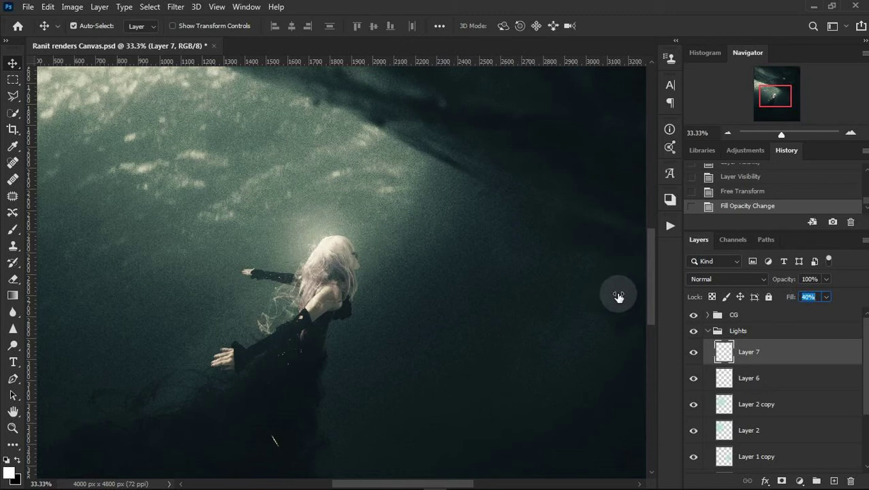
pyautogui.click(851, 132)
pyautogui.hotkey('ctrl', 'j')
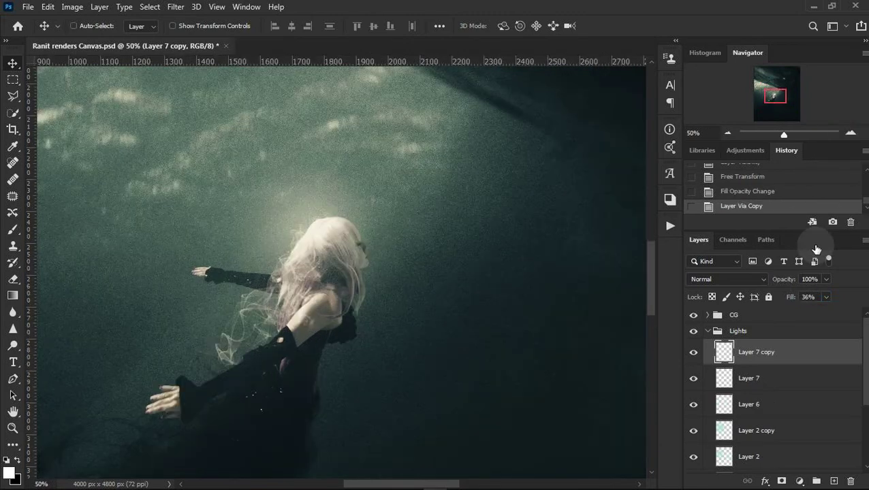
# Set the original Layer 7 to Overlay blending with a faint 5% fill.
pyautogui.click(750, 377)
pyautogui.click(722, 277)
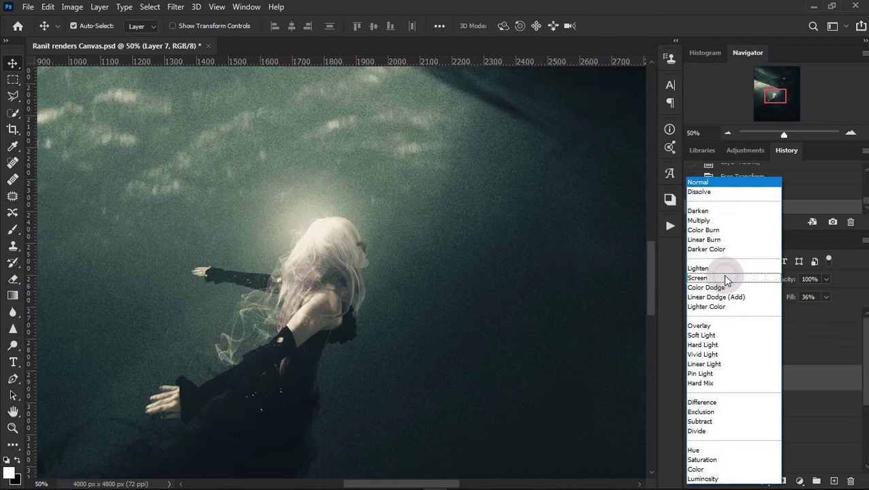
pyautogui.click(713, 327)
pyautogui.moveTo(792, 297); pyautogui.dragTo(763, 298)
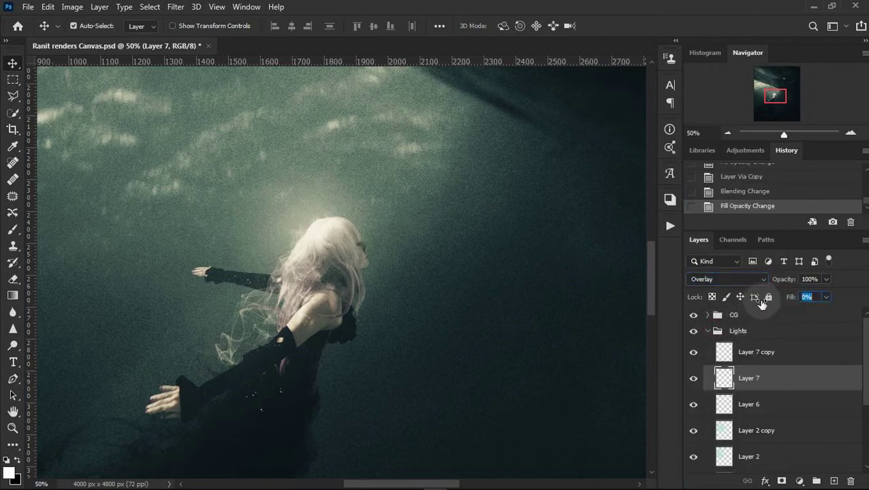
pyautogui.click(692, 381)
pyautogui.click(693, 352)
# Keep Layer 7 copy visible at 30% fill and review the glow at several zooms.
pyautogui.click(783, 352)
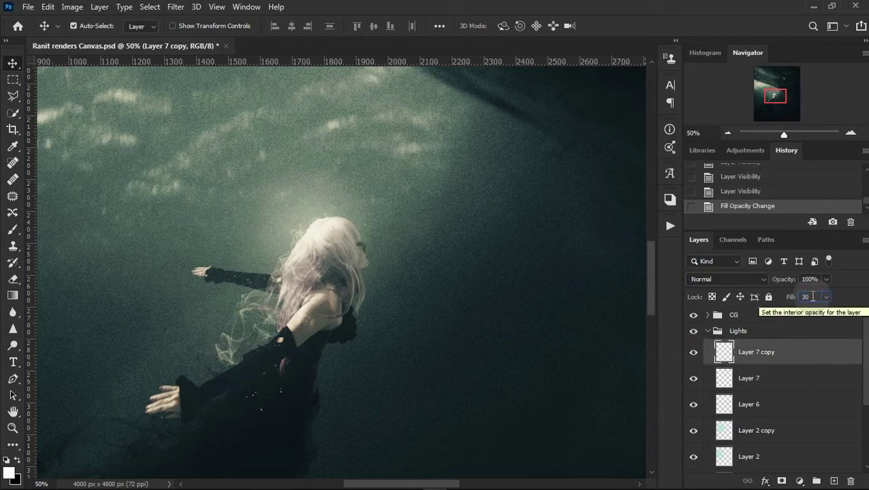
pyautogui.click(727, 132)
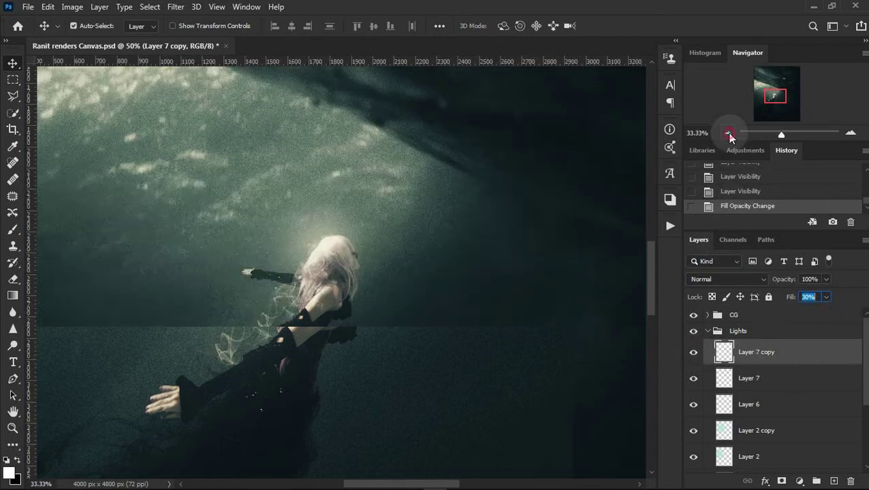
pyautogui.click(727, 132)
pyautogui.click(850, 132)
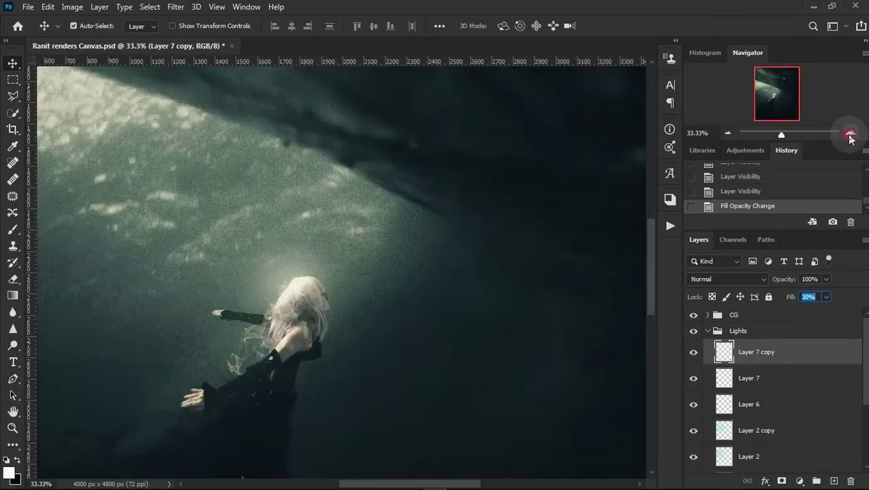
pyautogui.click(851, 132)
pyautogui.hotkey('ctrl', '-')
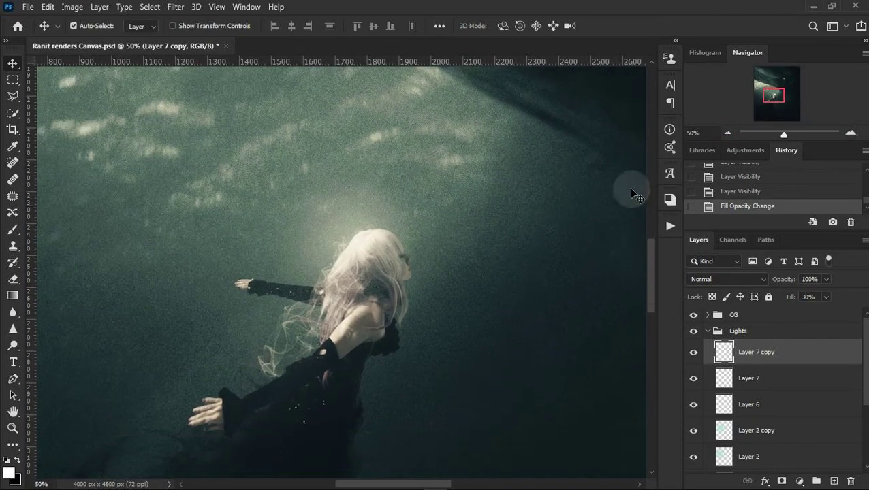
pyautogui.click(728, 134)
pyautogui.click(728, 133)
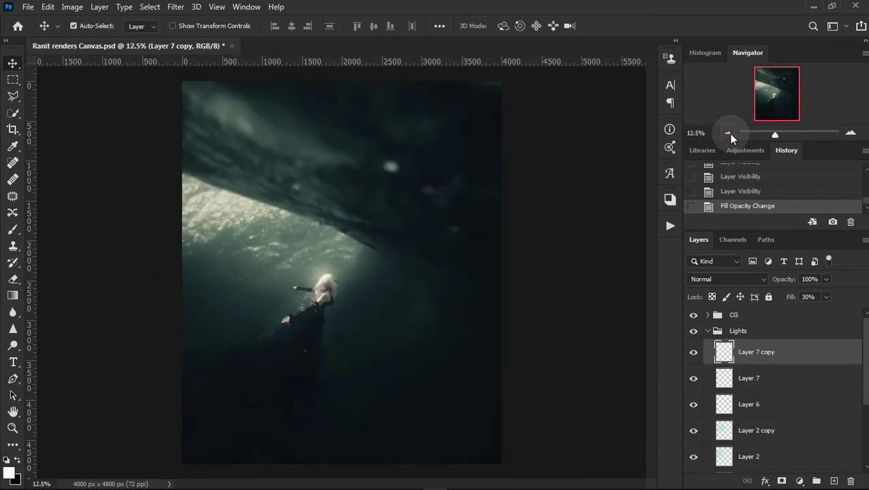
pyautogui.click(729, 135)
pyautogui.click(851, 132)
pyautogui.click(850, 132)
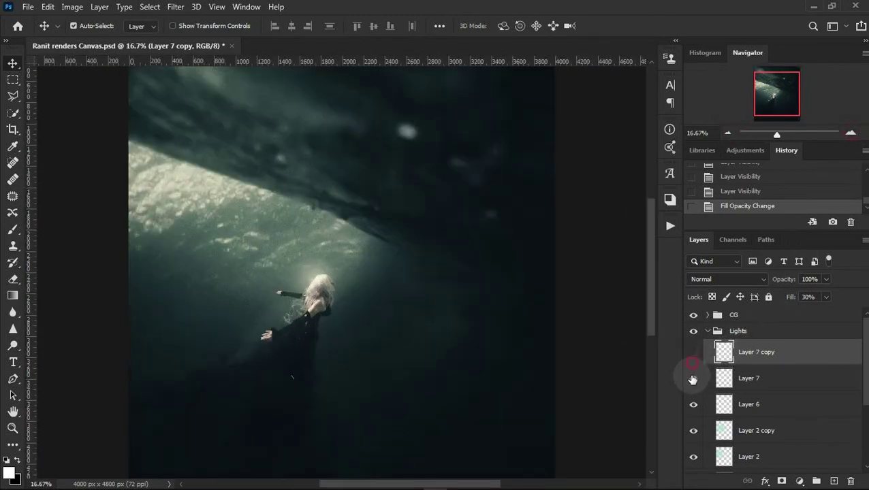
pyautogui.click(694, 352)
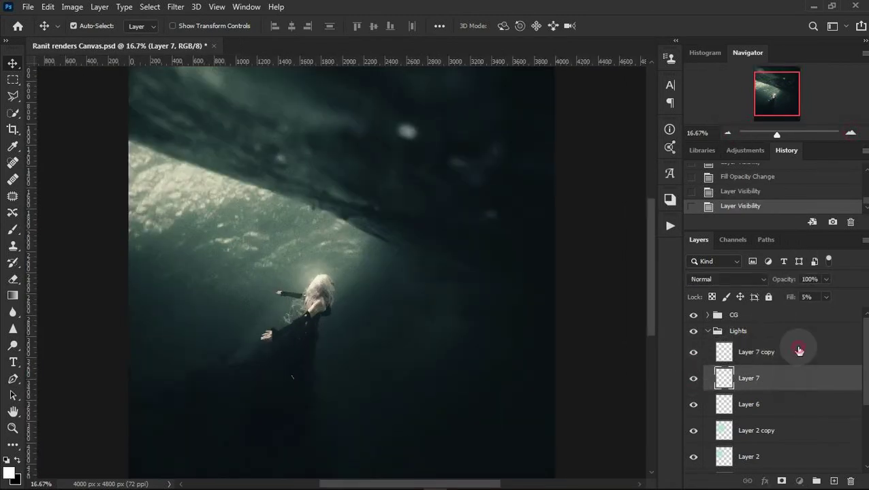
pyautogui.click(851, 132)
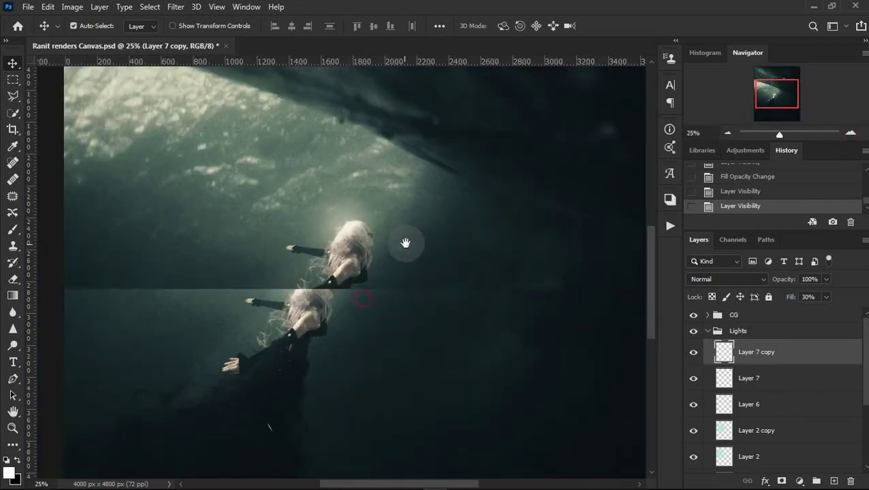
pyautogui.click(850, 133)
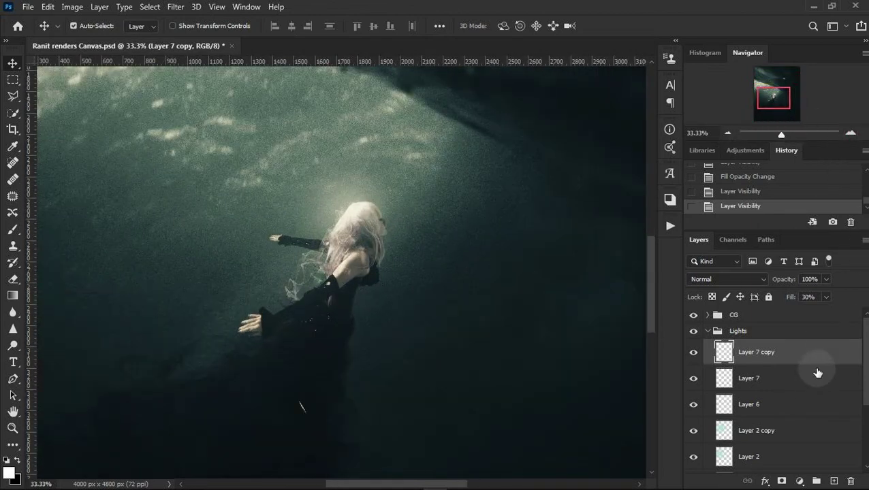
# Set Blend If sliders on Layer 7 copy so the glow avoids bright areas.
pyautogui.doubleClick(823, 359)
pyautogui.moveTo(709, 354)
pyautogui.mouseDown()
pyautogui.moveTo(649, 359)
pyautogui.moveTo(711, 352)
pyautogui.mouseUp()
pyautogui.moveTo(658, 358); pyautogui.dragTo(626, 361)
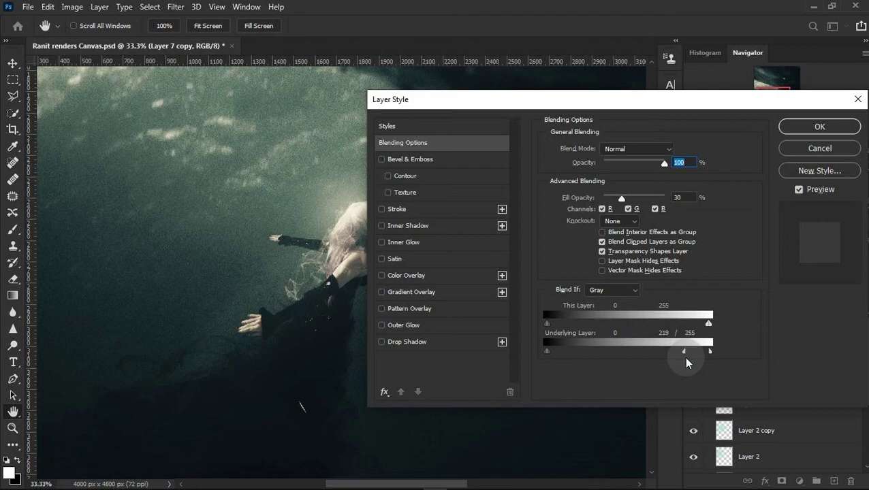
pyautogui.click(814, 126)
pyautogui.click(850, 132)
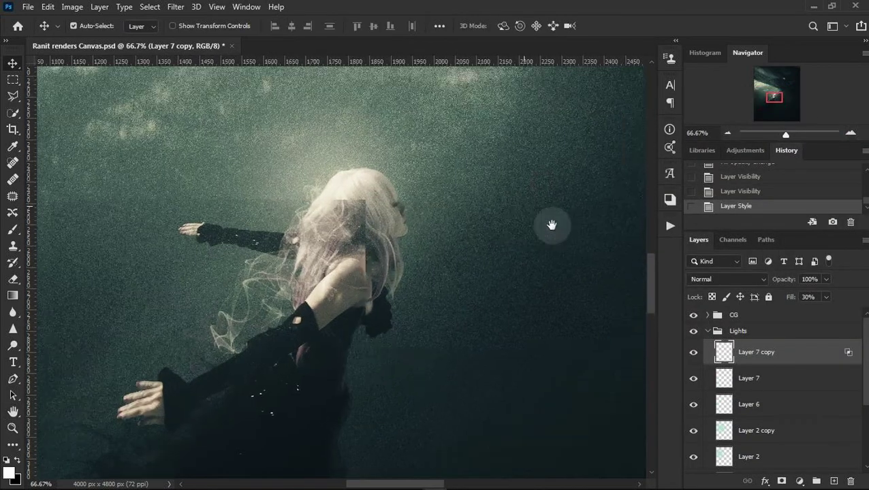
# Dim Layer 7 copy to 10% fill and collapse the Lights group.
pyautogui.click(693, 352)
pyautogui.click(728, 132)
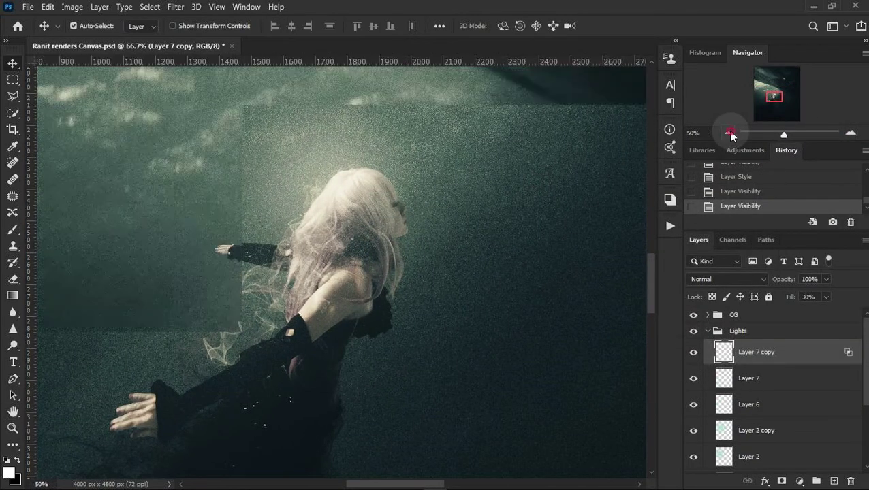
pyautogui.click(728, 133)
pyautogui.click(728, 133)
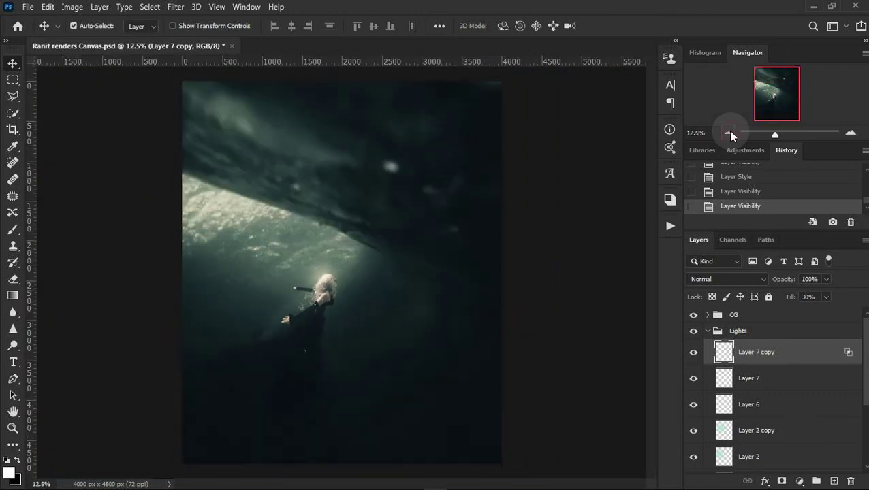
pyautogui.click(850, 133)
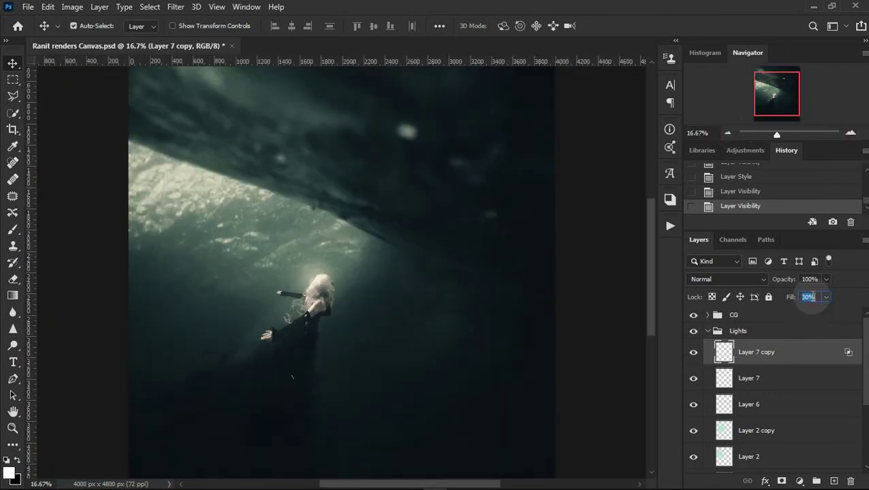
pyautogui.write('15')
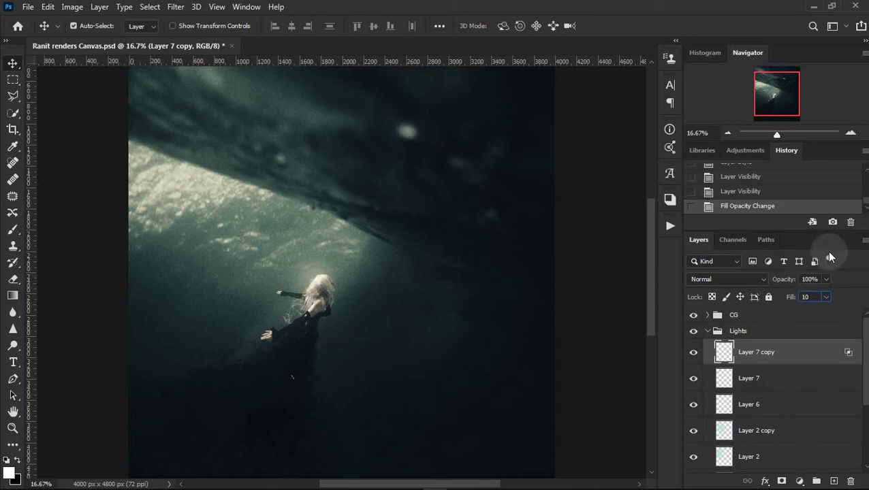
pyautogui.click(850, 133)
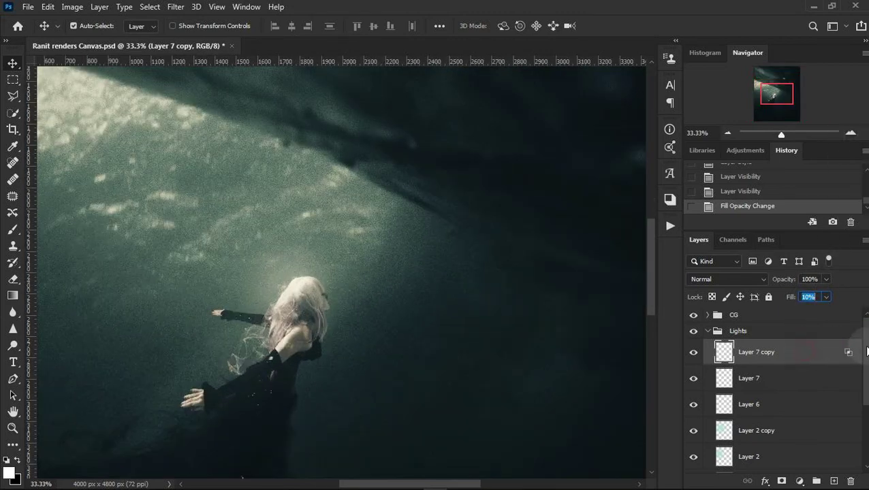
pyautogui.click(708, 331)
pyautogui.click(728, 133)
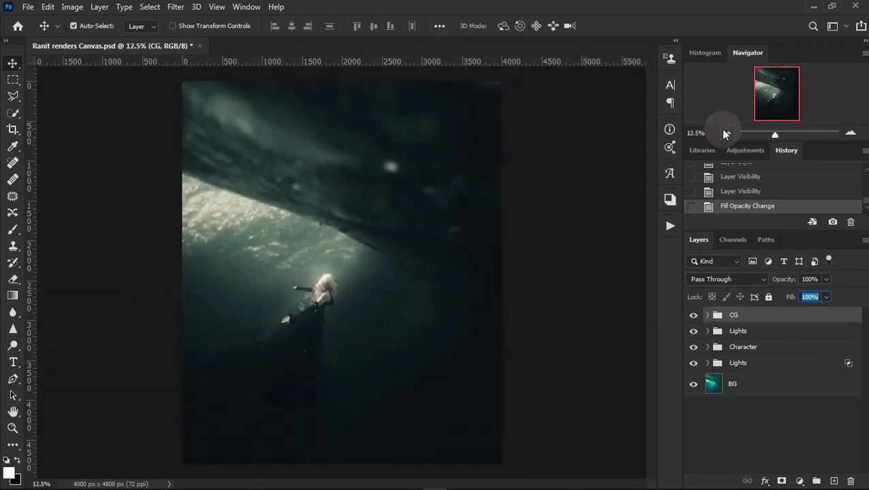
pyautogui.click(850, 133)
# Drag the Legacy19.png light-leak image into the composite as Layer 8.
pyautogui.click(727, 133)
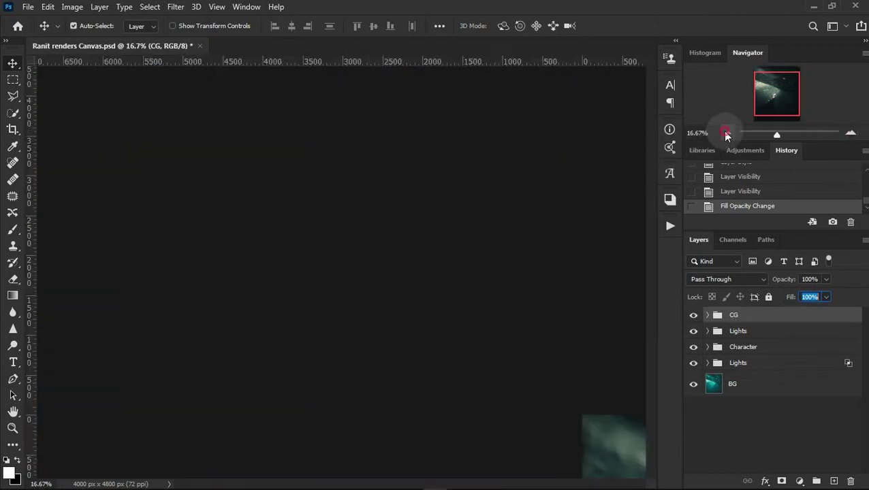
pyautogui.click(778, 446)
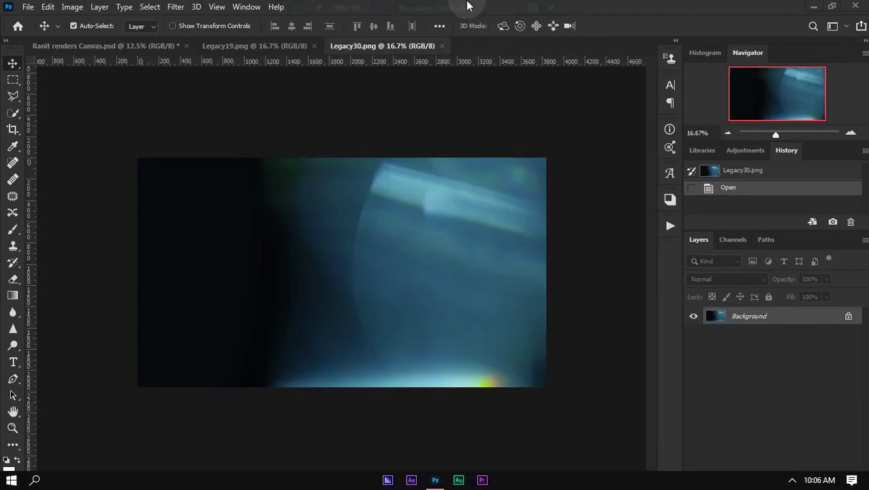
pyautogui.click(235, 44)
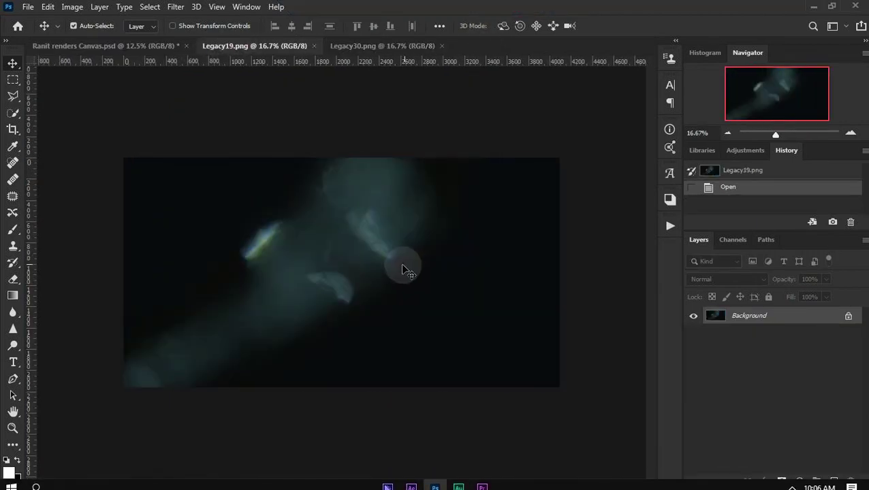
pyautogui.moveTo(400, 263)
pyautogui.mouseDown()
pyautogui.moveTo(133, 52)
pyautogui.moveTo(341, 329)
pyautogui.mouseUp()
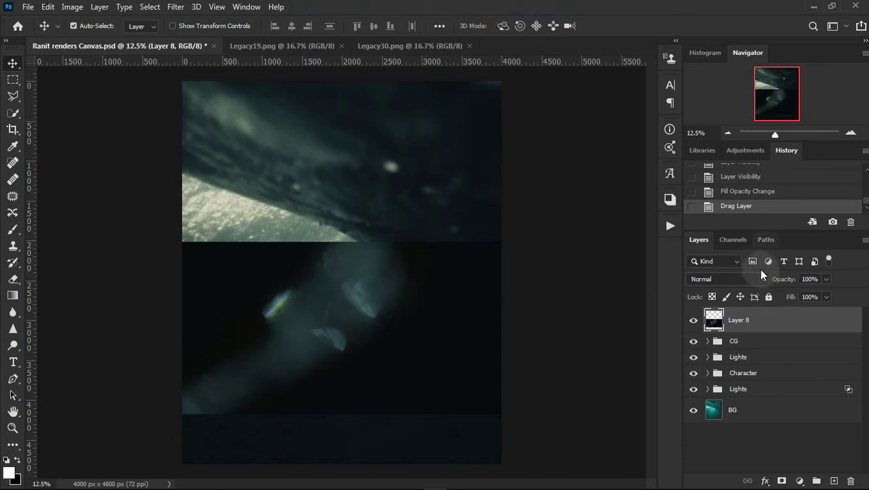
pyautogui.hotkey('ctrl', 't')
# Enlarge Layer 8's light leak toward full-canvas size.
pyautogui.moveTo(502, 240); pyautogui.dragTo(610, 97)
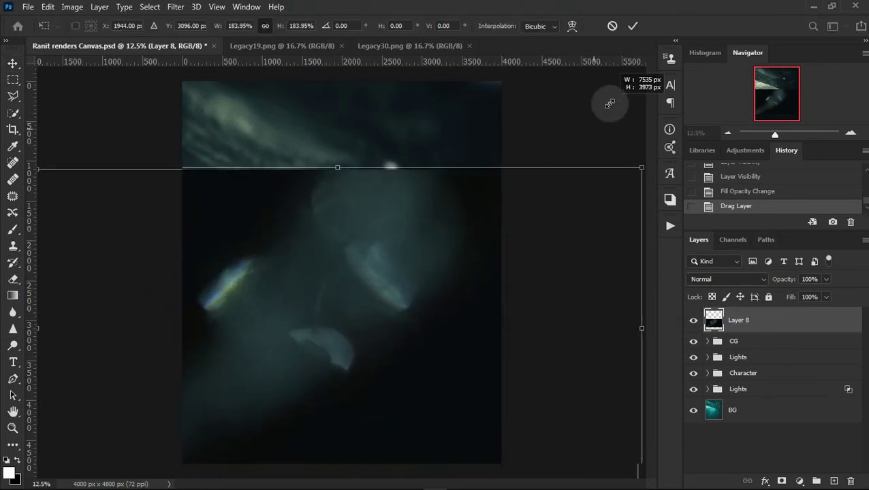
pyautogui.moveTo(471, 287); pyautogui.dragTo(513, 230)
pyautogui.click(727, 133)
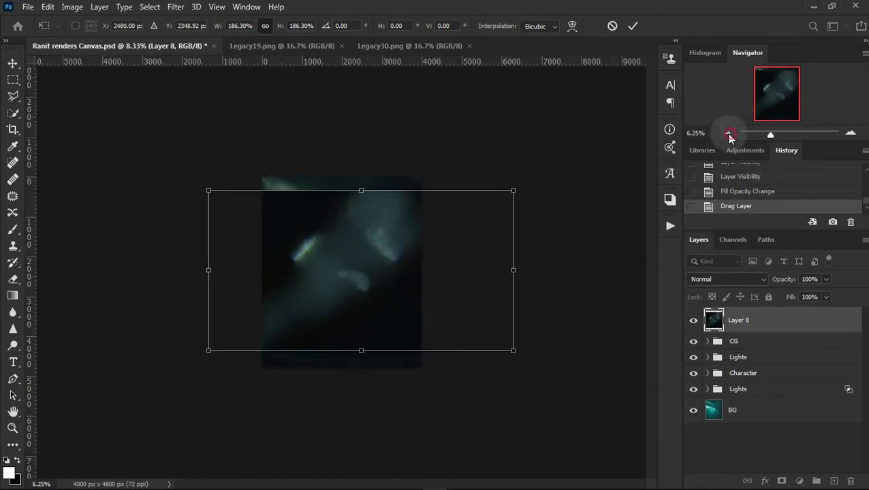
pyautogui.moveTo(514, 187)
pyautogui.mouseDown()
pyautogui.moveTo(499, 216)
pyautogui.moveTo(500, 239)
pyautogui.moveTo(666, 307)
pyautogui.mouseUp()
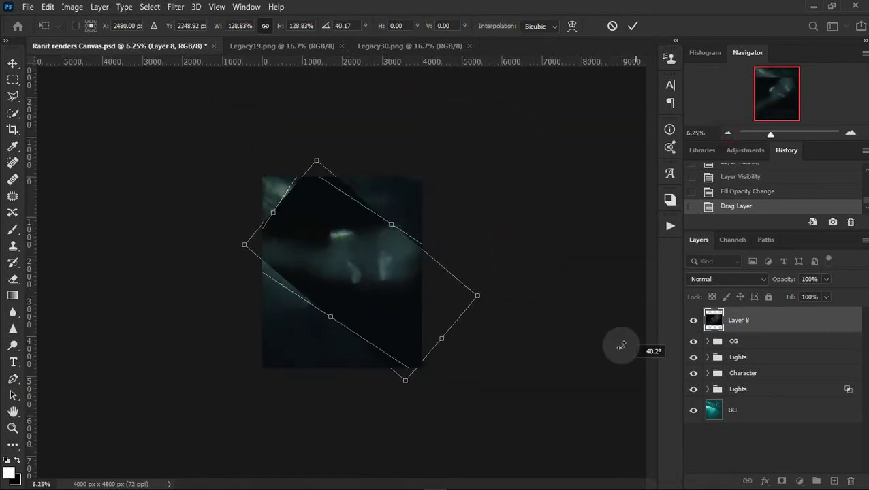
pyautogui.moveTo(665, 307)
pyautogui.mouseDown()
pyautogui.moveTo(493, 216)
pyautogui.moveTo(501, 141)
pyautogui.mouseUp()
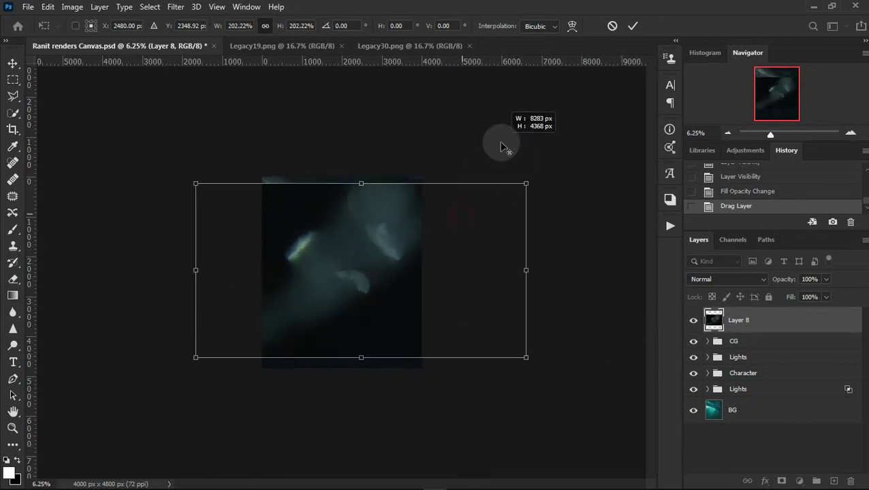
# Flip the light leak horizontally and scale it to about 228% over the canvas.
pyautogui.rightClick(416, 243)
pyautogui.click(433, 462)
pyautogui.moveTo(428, 385); pyautogui.dragTo(357, 314)
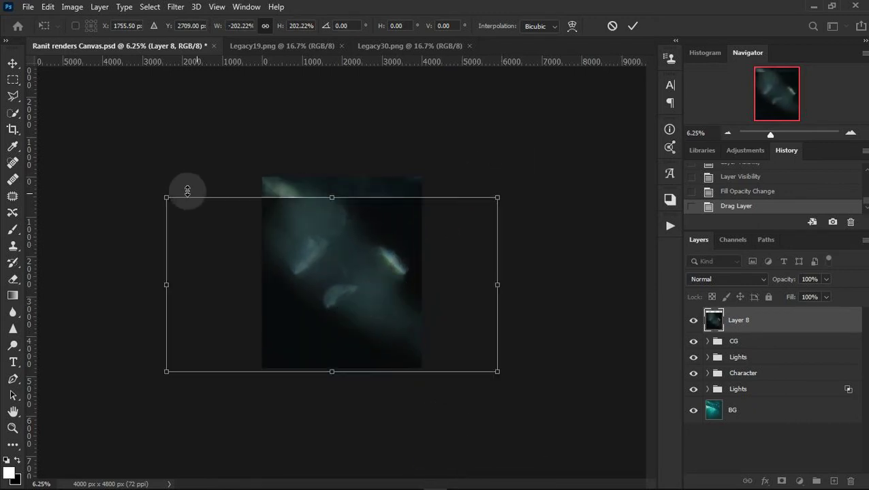
pyautogui.moveTo(165, 198)
pyautogui.mouseDown()
pyautogui.moveTo(103, 153)
pyautogui.moveTo(125, 175)
pyautogui.mouseUp()
pyautogui.moveTo(280, 248); pyautogui.dragTo(295, 249)
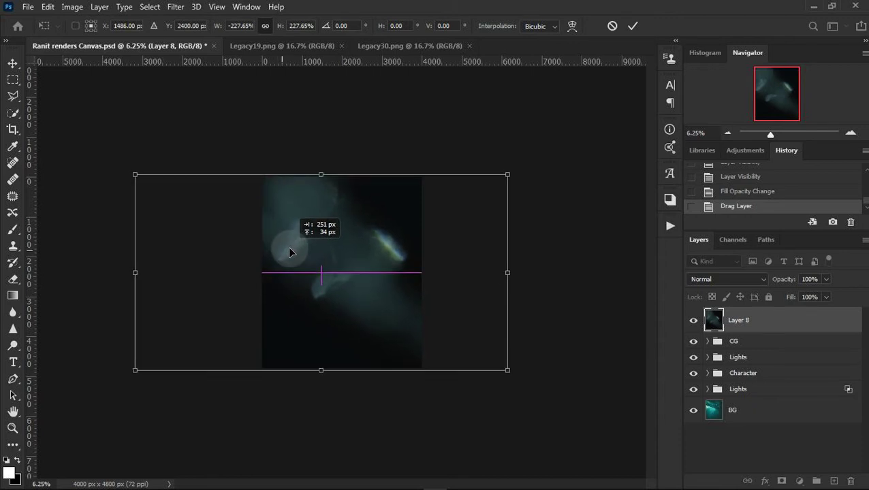
pyautogui.click(850, 133)
pyautogui.click(851, 133)
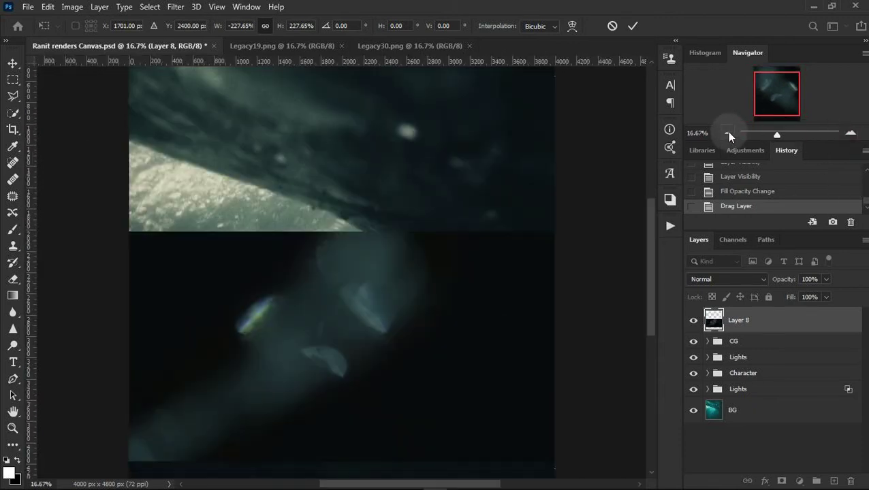
pyautogui.click(727, 132)
pyautogui.click(12, 63)
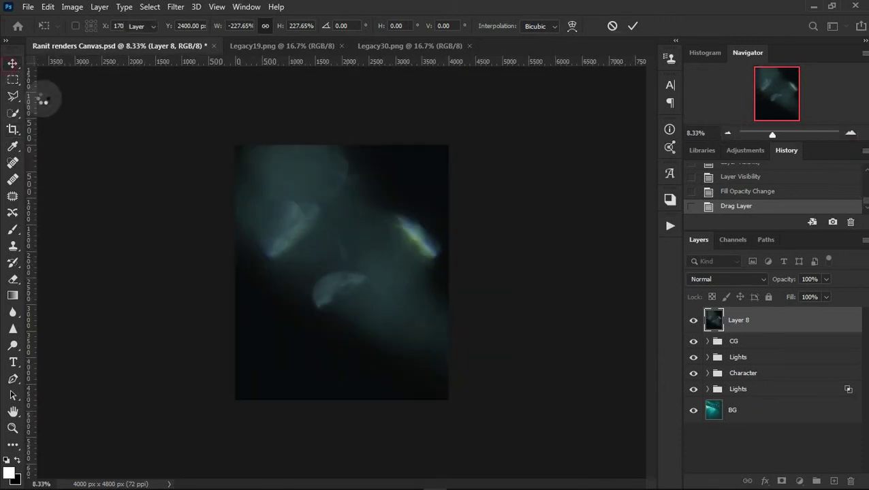
# Blend Layer 8 in Screen mode.
pyautogui.click(710, 279)
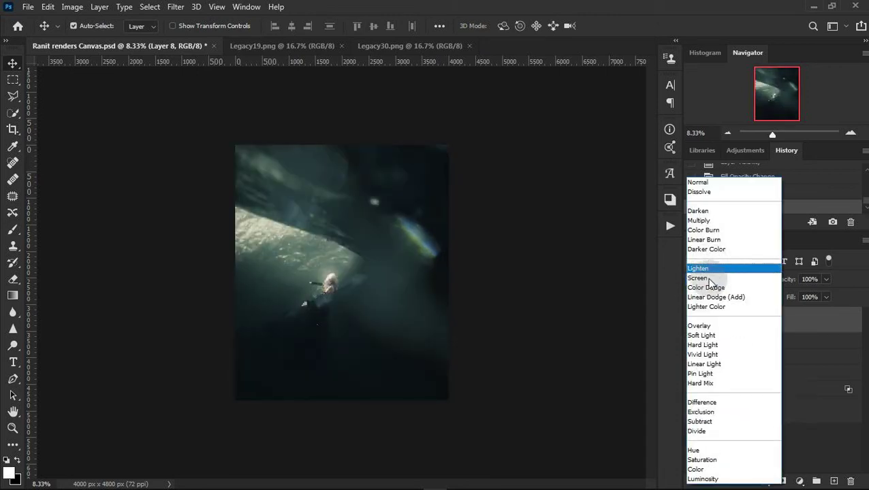
pyautogui.click(715, 276)
pyautogui.click(852, 133)
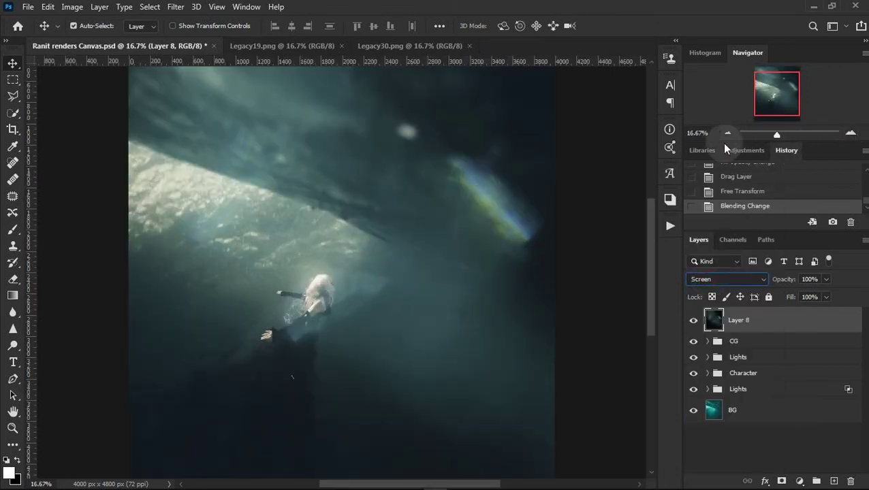
pyautogui.click(724, 139)
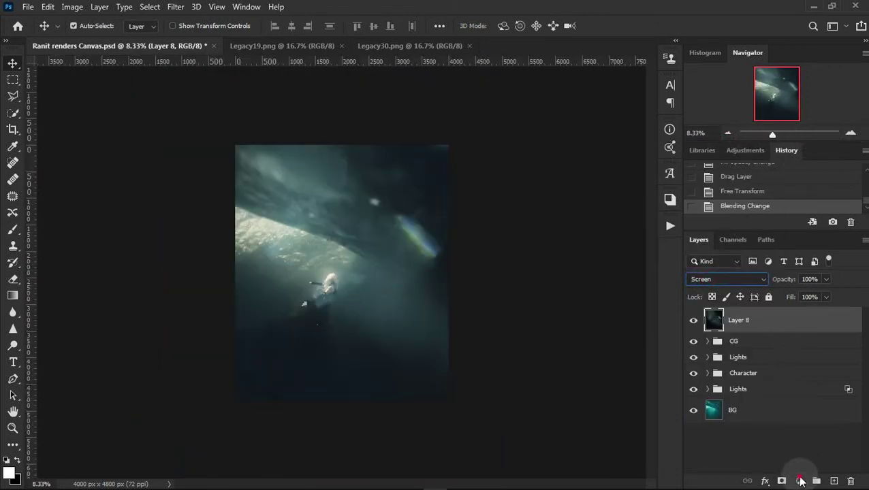
pyautogui.click(799, 481)
# Add a Curves adjustment clipped to Layer 8 to brighten the light leak and add contrast.
pyautogui.click(735, 321)
pyautogui.click(574, 344)
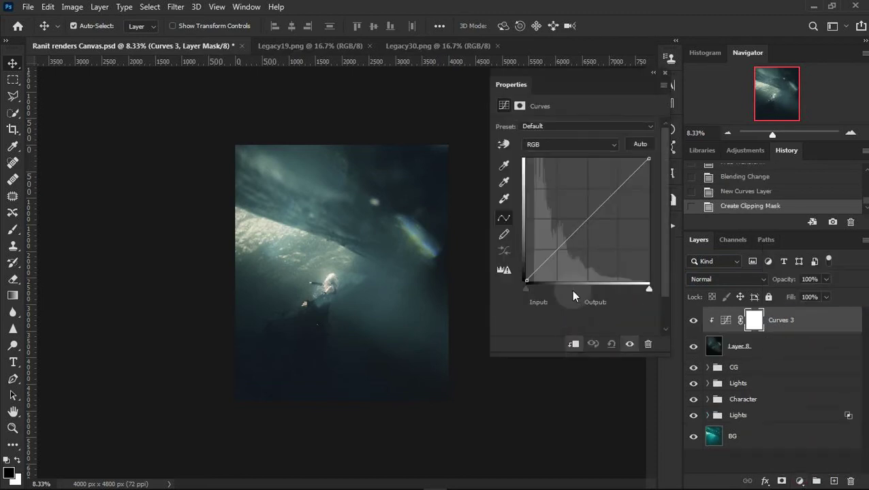
pyautogui.moveTo(562, 256); pyautogui.dragTo(574, 272)
pyautogui.moveTo(613, 211); pyautogui.dragTo(613, 190)
pyautogui.moveTo(568, 262); pyautogui.dragTo(563, 263)
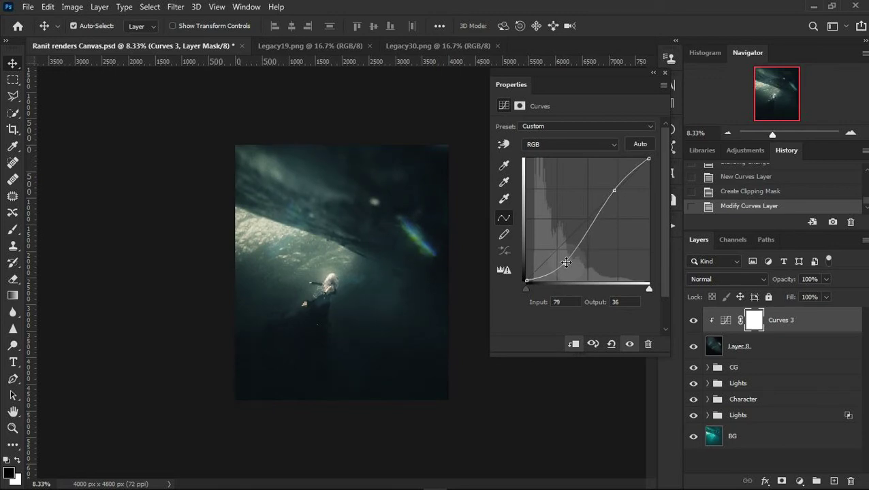
pyautogui.click(665, 73)
# Reopen Curves 3 and raise the curve to brighten the light leak further.
pyautogui.click(851, 133)
pyautogui.click(850, 133)
pyautogui.moveTo(584, 245); pyautogui.dragTo(578, 241)
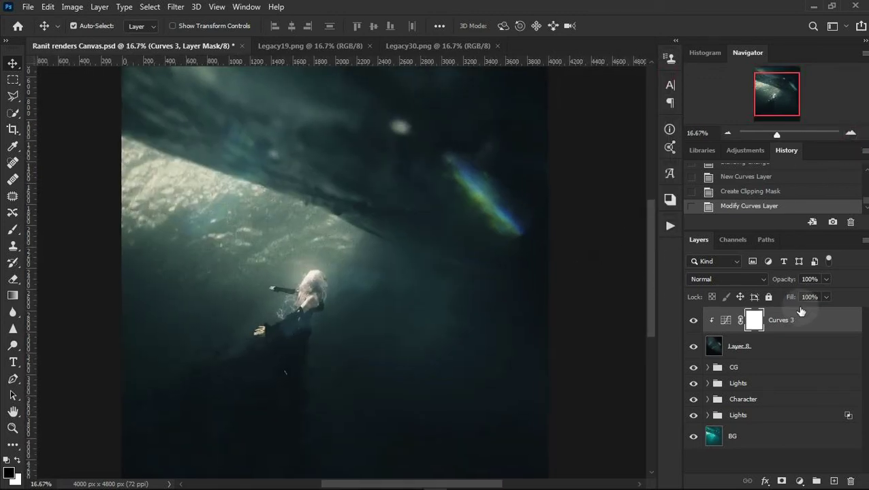
pyautogui.click(810, 297)
pyautogui.doubleClick(726, 320)
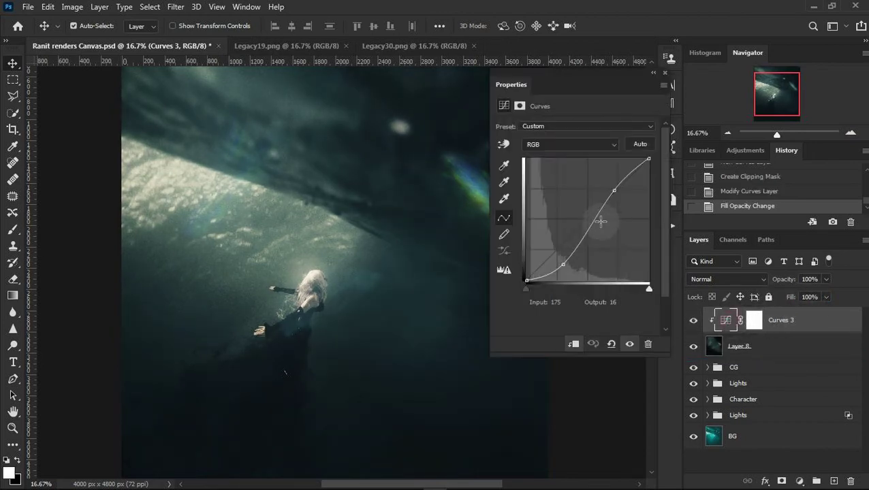
pyautogui.moveTo(601, 219); pyautogui.dragTo(611, 187)
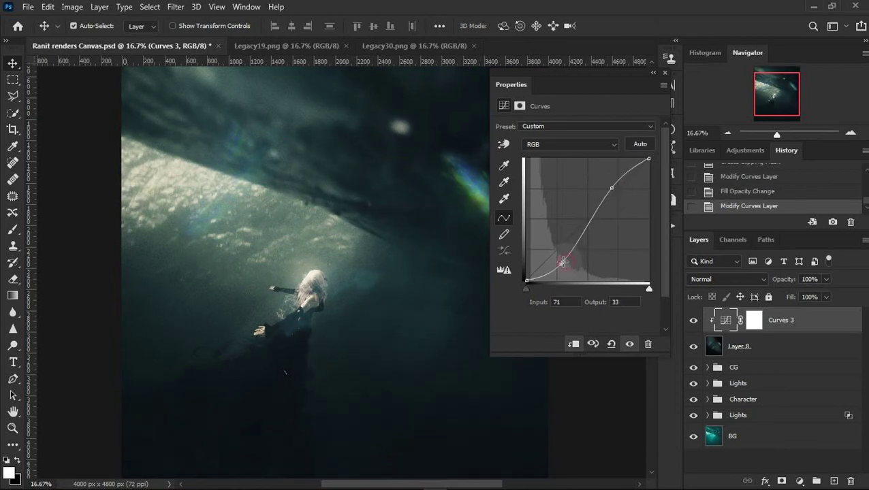
pyautogui.click(664, 72)
# Group Curves 3 with Layer 8 as 'Overlay' and try the group below and above CG.
pyautogui.hotkey('ctrl', 'g')
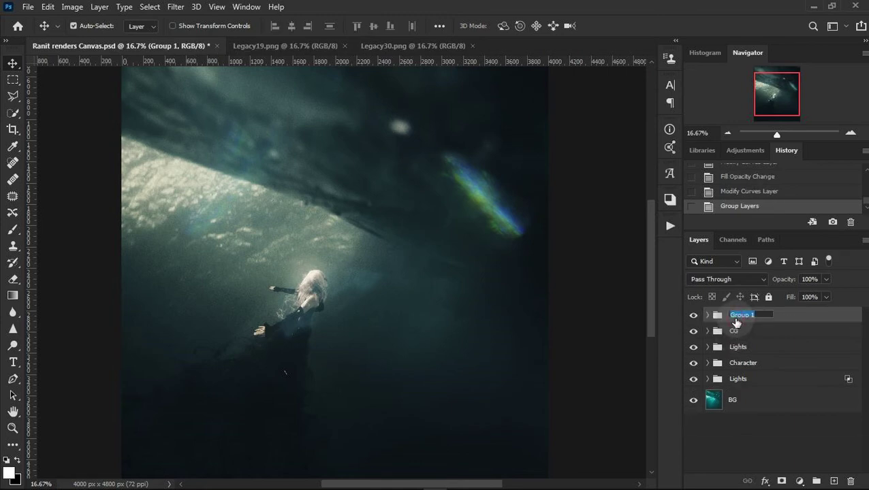
pyautogui.write('Overlay')
pyautogui.press('Return')
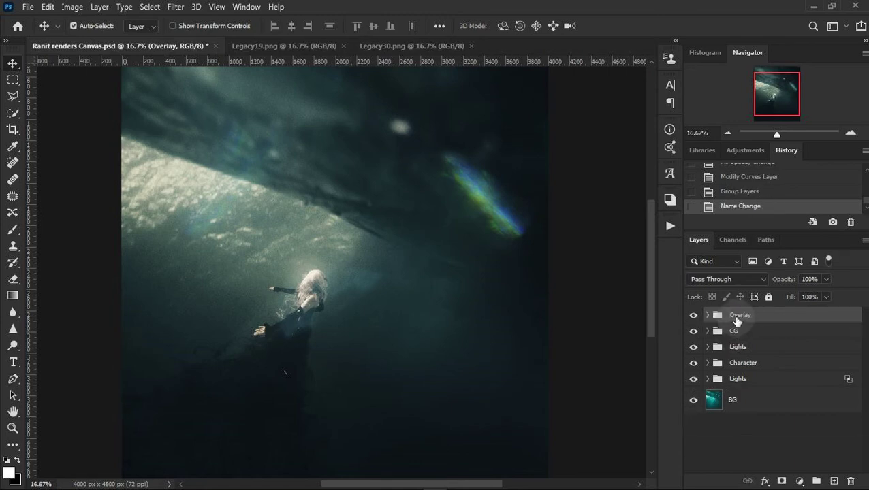
pyautogui.moveTo(735, 317); pyautogui.dragTo(769, 339)
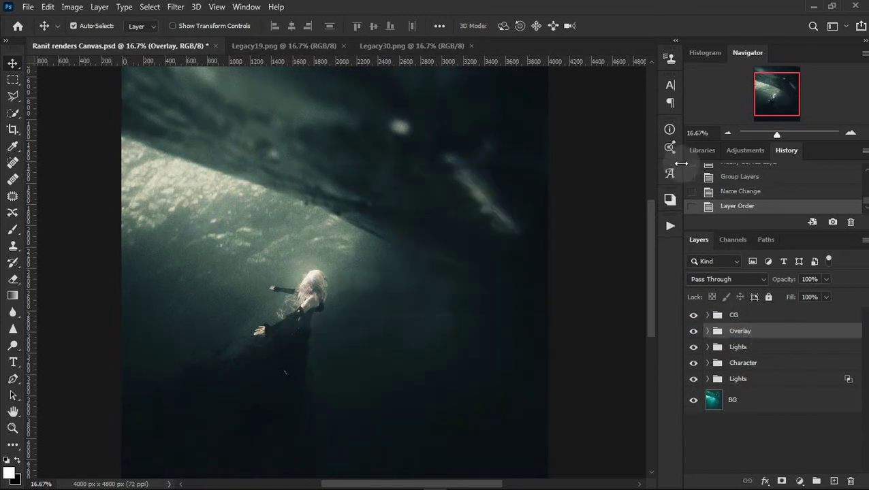
pyautogui.click(727, 133)
pyautogui.click(851, 133)
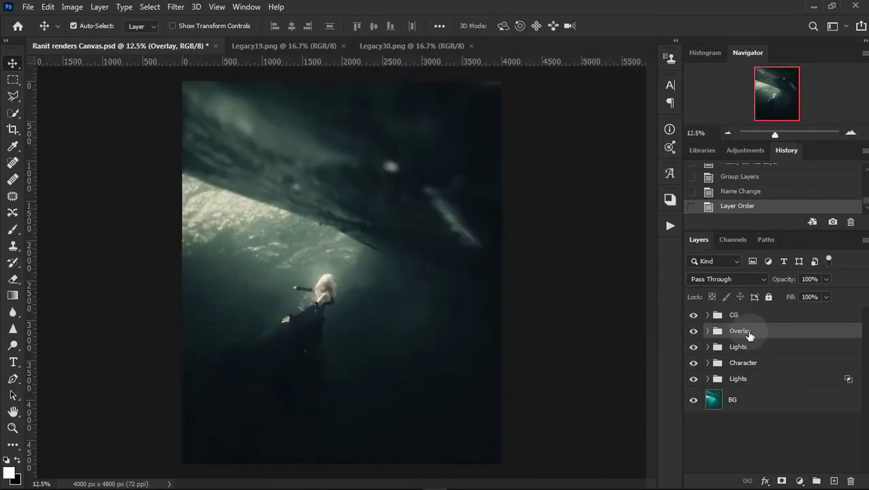
pyautogui.click(694, 331)
pyautogui.moveTo(772, 333)
pyautogui.mouseDown()
pyautogui.moveTo(776, 313)
pyautogui.moveTo(775, 339)
pyautogui.mouseUp()
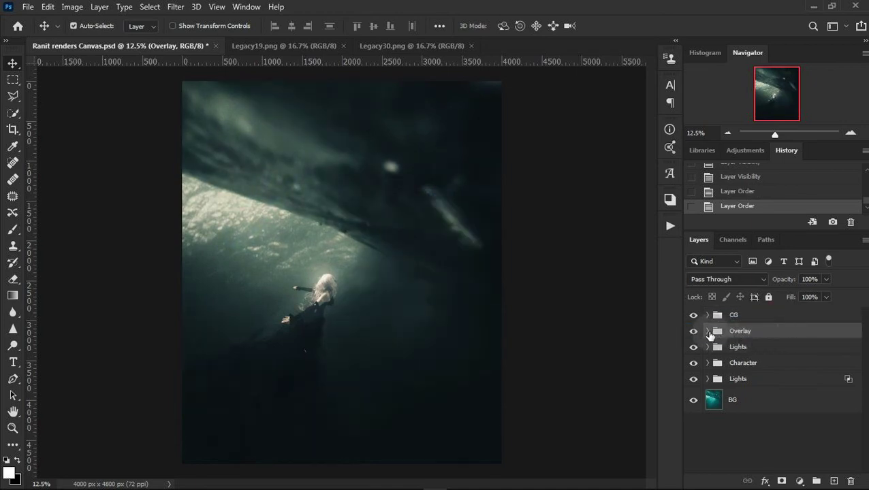
# Expand the Overlay group and toggle Curves 3 on and off to compare brightness.
pyautogui.click(708, 332)
pyautogui.click(695, 352)
pyautogui.click(695, 352)
pyautogui.click(696, 352)
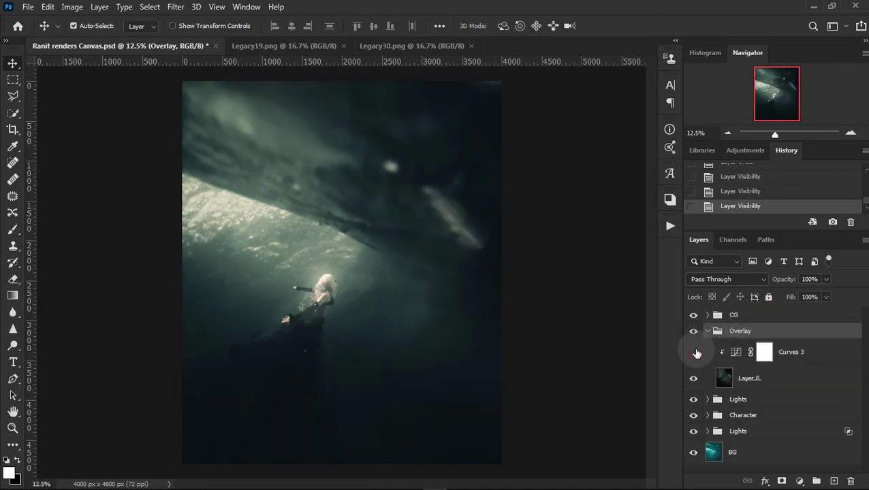
pyautogui.click(696, 352)
pyautogui.click(707, 331)
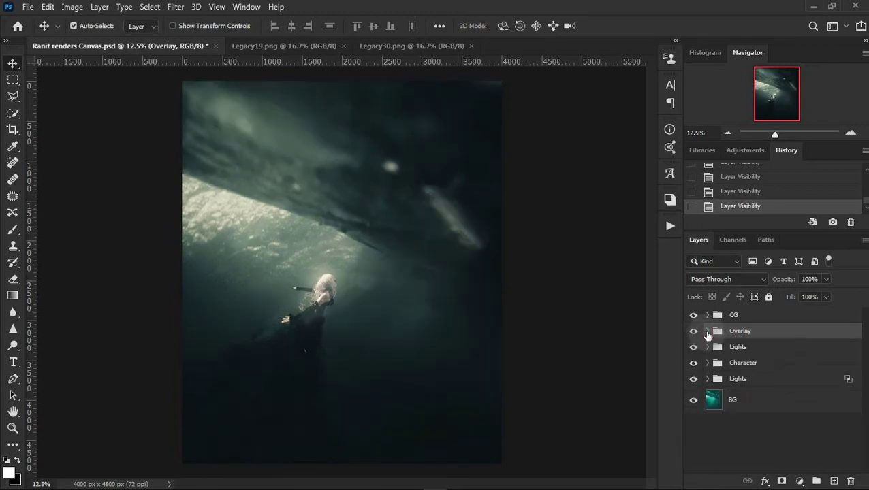
# Move the Overlay group to the top above CG with Curves 3 turned on.
pyautogui.moveTo(770, 326)
pyautogui.mouseDown()
pyautogui.moveTo(771, 301)
pyautogui.moveTo(772, 310)
pyautogui.mouseUp()
pyautogui.click(707, 315)
pyautogui.click(694, 336)
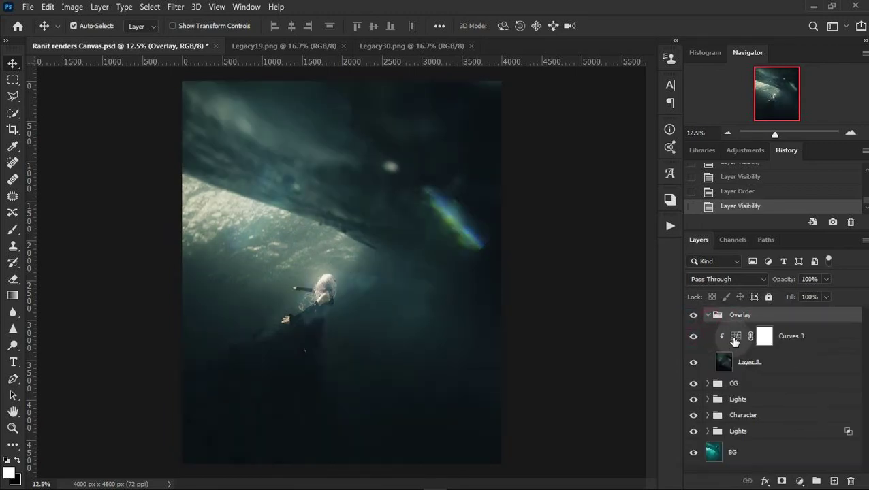
pyautogui.doubleClick(763, 336)
pyautogui.click(665, 73)
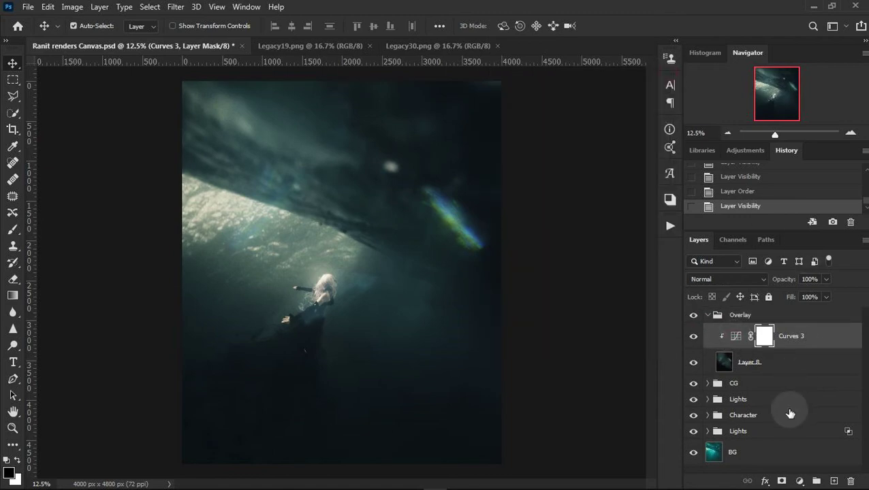
pyautogui.click(799, 482)
# Add a clipped Hue/Saturation adjustment and try lowering saturation and editing the Blues and Cyans ranges.
pyautogui.click(797, 355)
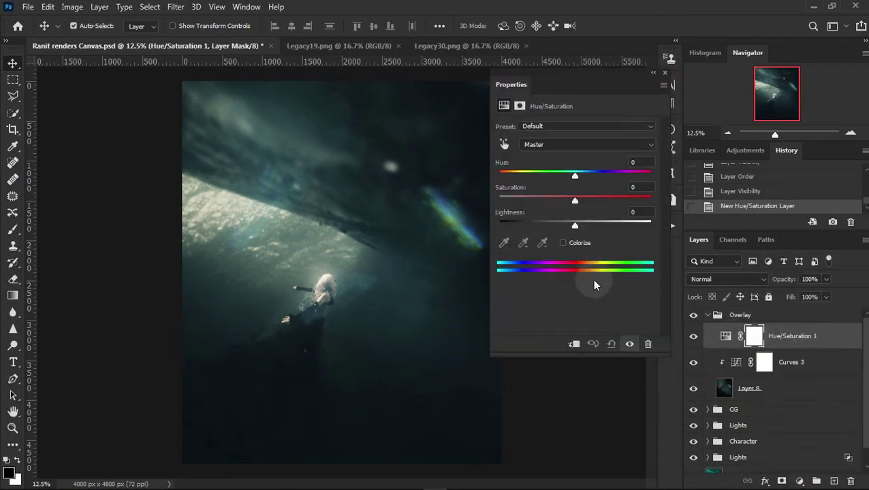
pyautogui.click(573, 344)
pyautogui.moveTo(575, 200)
pyautogui.mouseDown()
pyautogui.moveTo(526, 202)
pyautogui.moveTo(565, 198)
pyautogui.mouseUp()
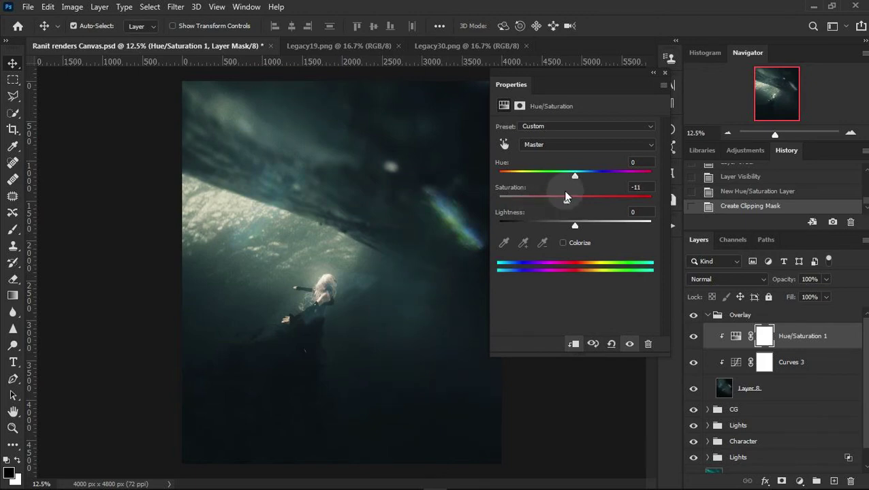
pyautogui.click(553, 146)
pyautogui.click(546, 199)
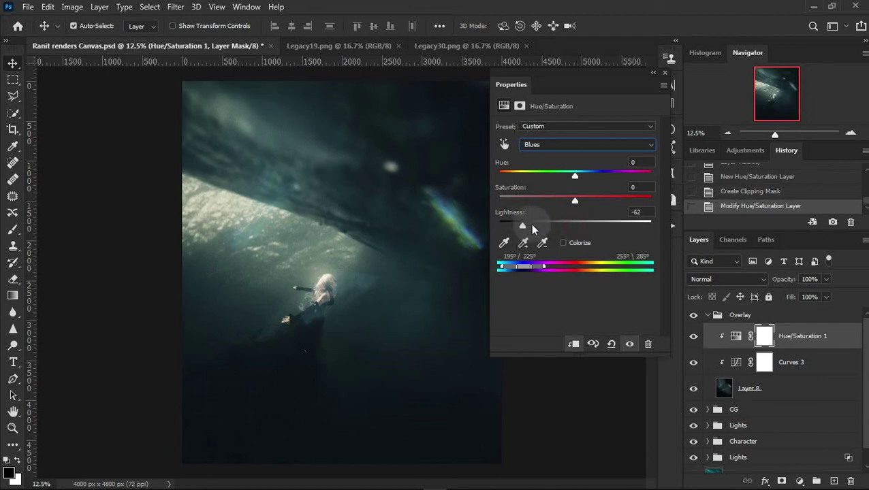
pyautogui.click(549, 144)
pyautogui.click(549, 212)
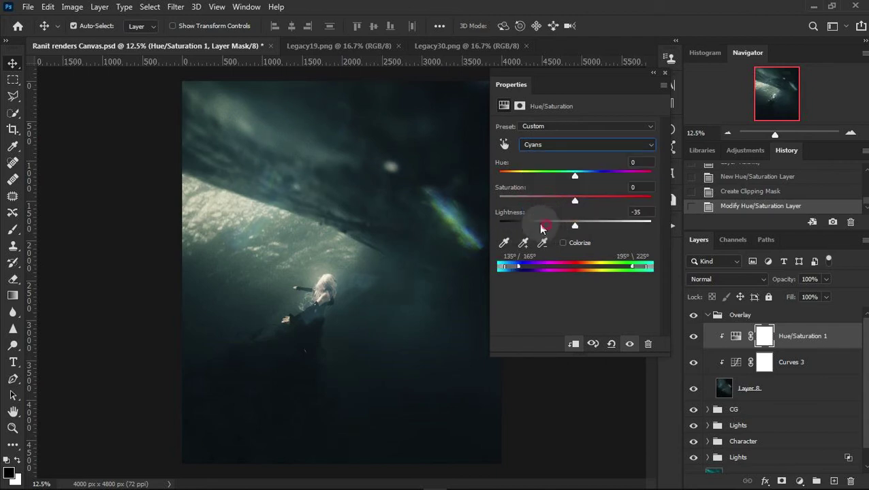
pyautogui.moveTo(543, 227); pyautogui.dragTo(545, 221)
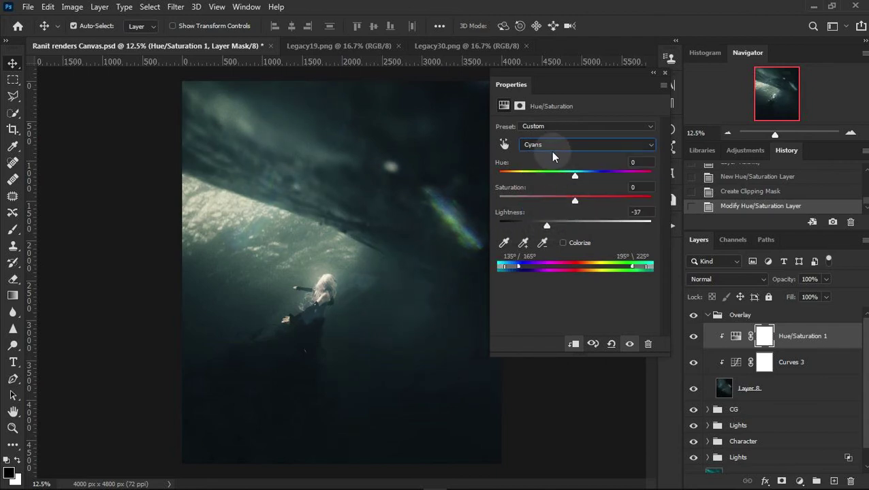
# Try the Greens range and a darker lightness, resetting Hue/Saturation to defaults.
pyautogui.click(553, 145)
pyautogui.click(548, 189)
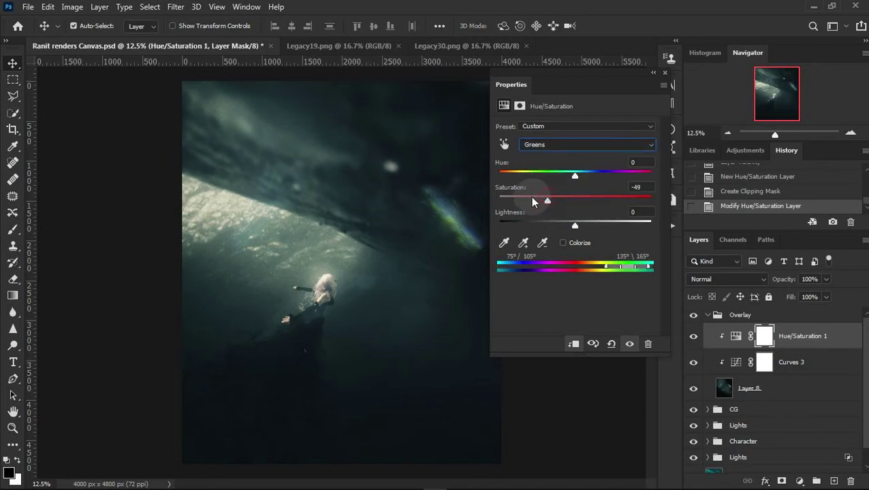
pyautogui.click(611, 344)
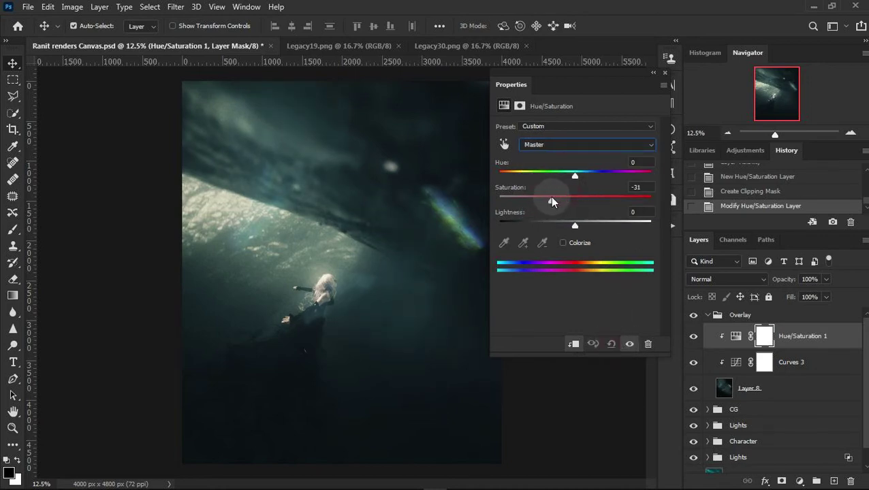
pyautogui.moveTo(556, 223); pyautogui.dragTo(544, 222)
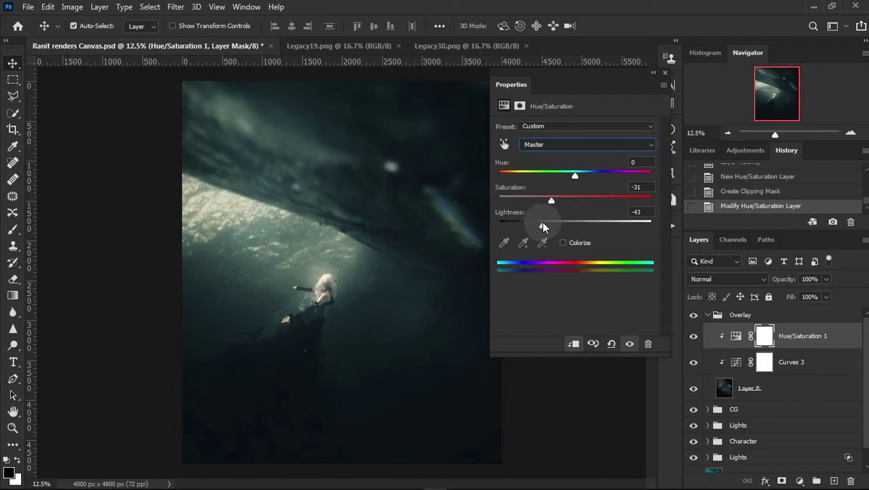
pyautogui.click(611, 344)
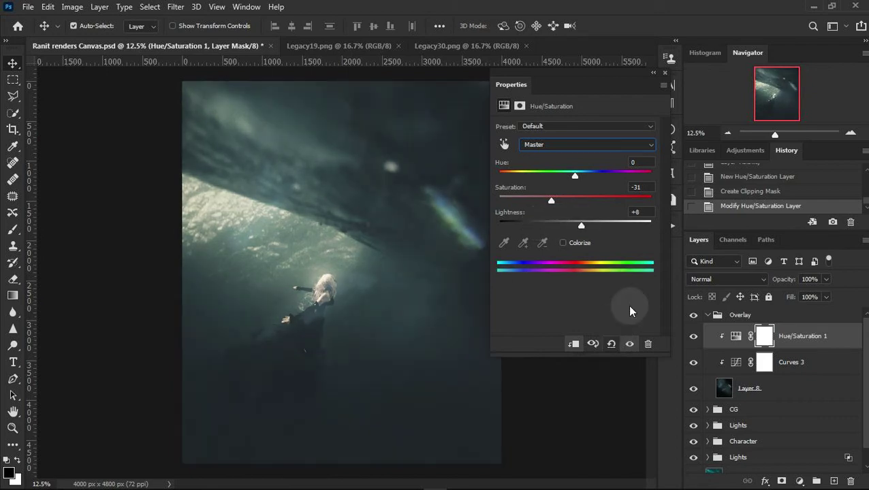
pyautogui.click(671, 79)
pyautogui.click(850, 134)
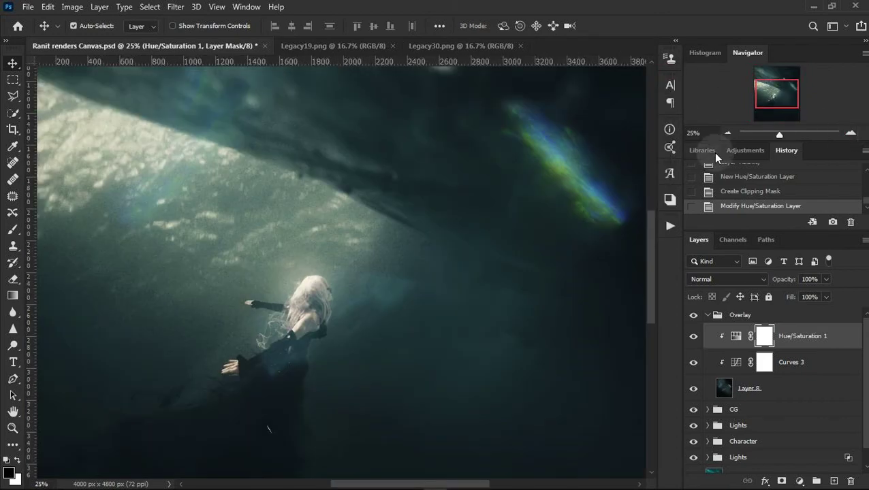
pyautogui.click(729, 133)
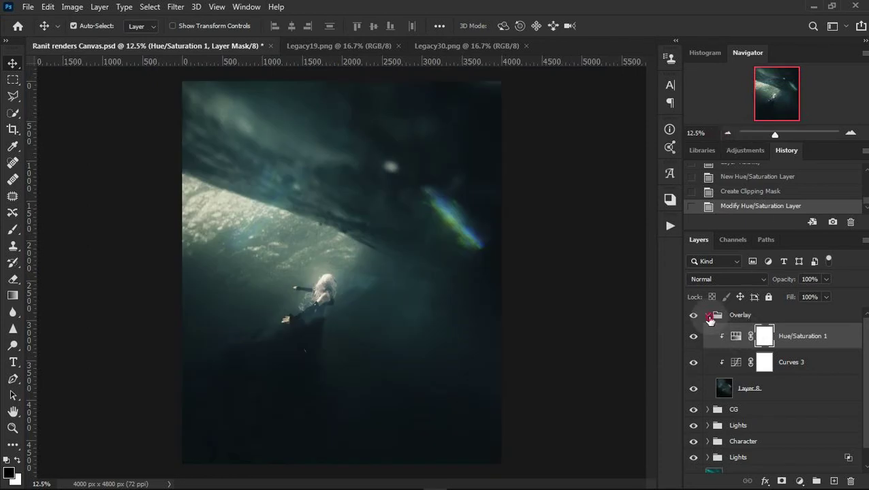
# Reset Hue/Saturation 1 and set it to Hue -39 and Saturation -62.
pyautogui.click(708, 315)
pyautogui.doubleClick(735, 336)
pyautogui.moveTo(575, 201); pyautogui.dragTo(543, 201)
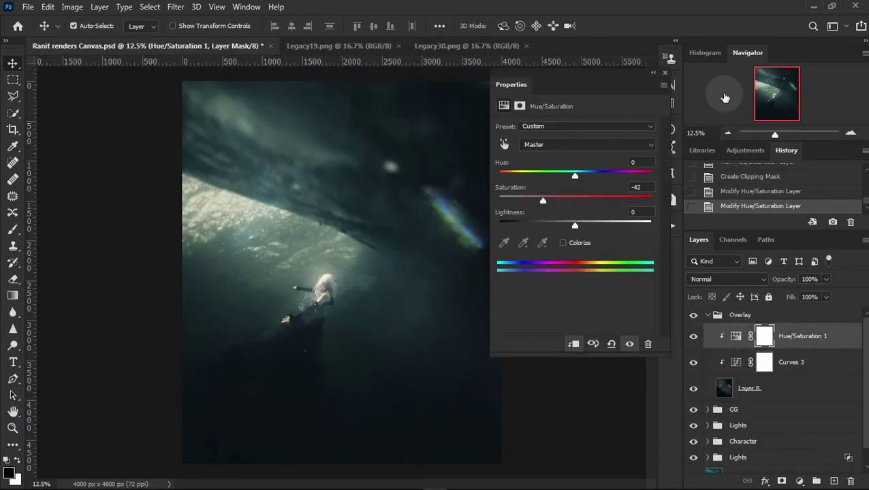
pyautogui.click(850, 134)
pyautogui.moveTo(423, 191); pyautogui.dragTo(369, 202)
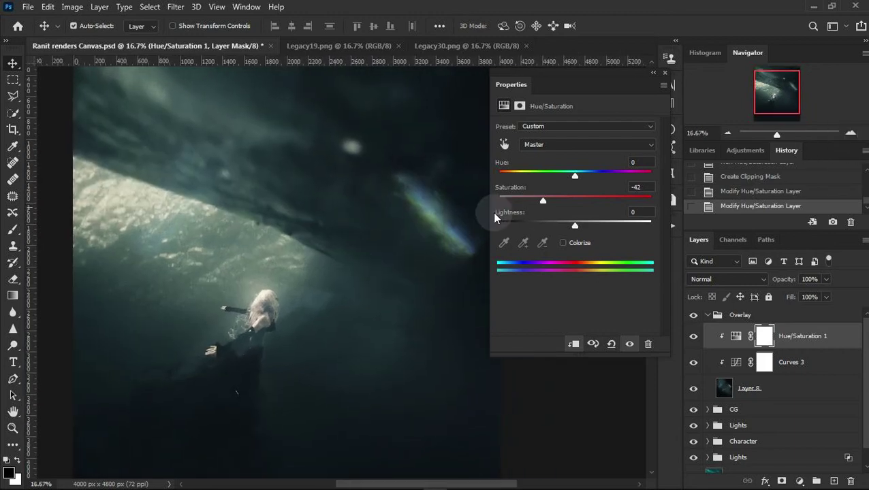
pyautogui.click(613, 344)
pyautogui.moveTo(557, 179)
pyautogui.mouseDown()
pyautogui.moveTo(506, 178)
pyautogui.moveTo(559, 185)
pyautogui.moveTo(541, 182)
pyautogui.moveTo(530, 199)
pyautogui.moveTo(555, 199)
pyautogui.mouseUp()
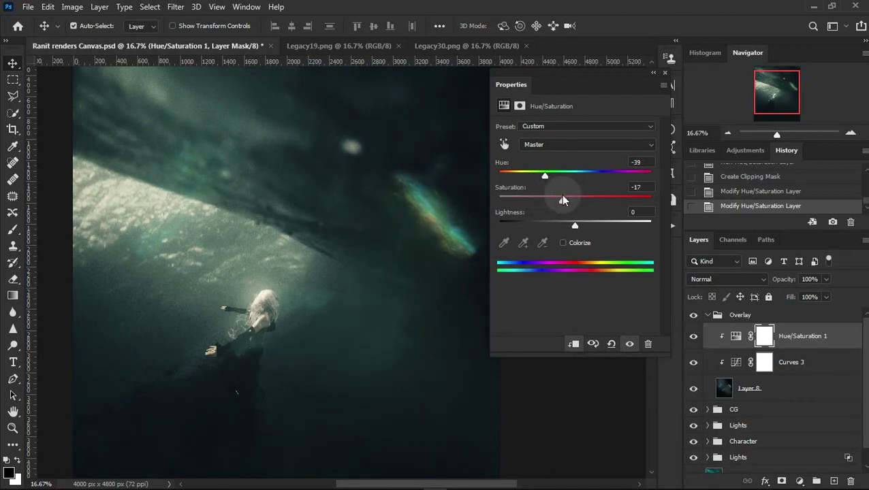
pyautogui.moveTo(562, 199); pyautogui.dragTo(531, 205)
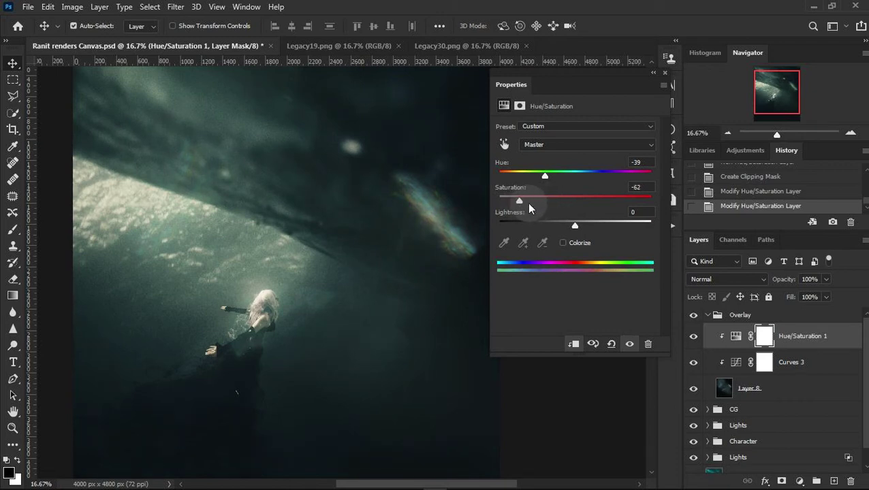
pyautogui.click(669, 113)
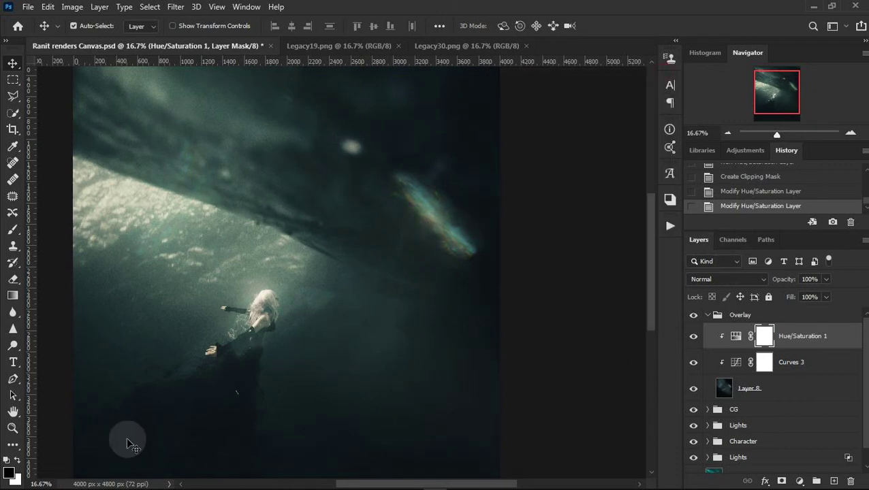
# Fill the Hue/Saturation mask with black and paint white over the colourful streak.
pyautogui.hotkey('alt', 'BackSpace')
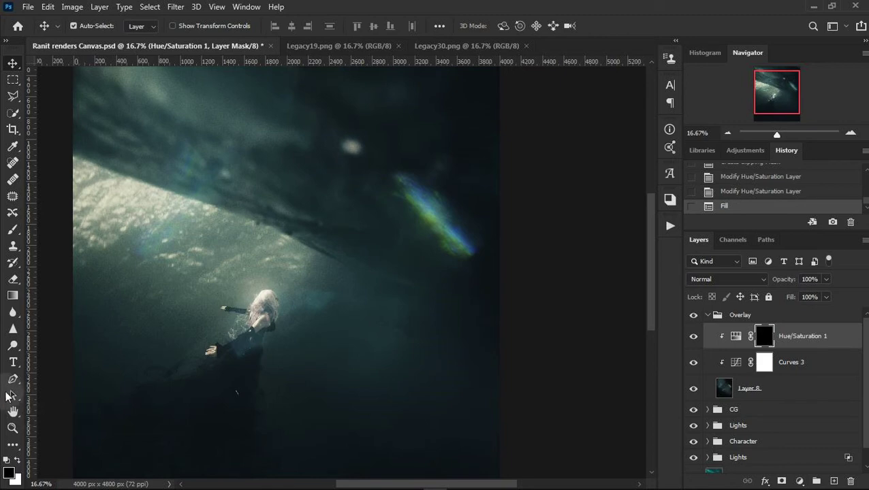
pyautogui.press('b')
pyautogui.click(18, 460)
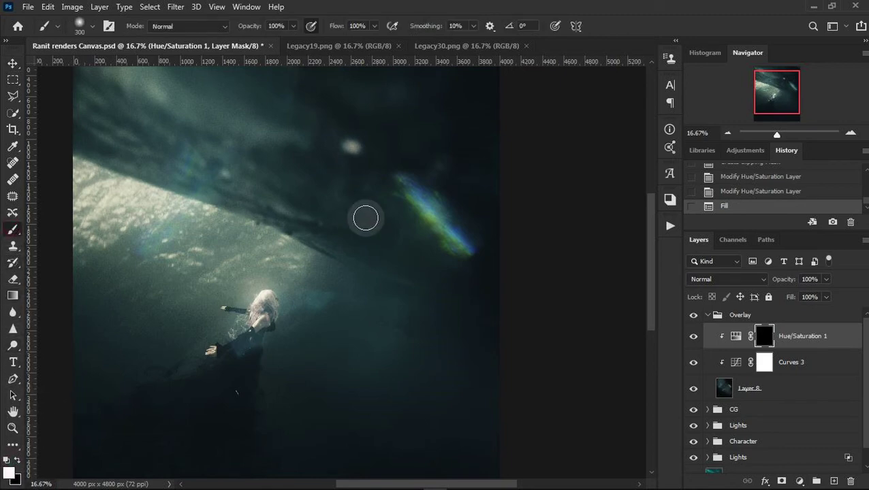
pyautogui.moveTo(411, 188)
pyautogui.mouseDown()
pyautogui.moveTo(463, 252)
pyautogui.moveTo(388, 188)
pyautogui.mouseUp()
pyautogui.press(']')
pyautogui.press(']')
pyautogui.press(']')
pyautogui.press(']')
pyautogui.press(']')
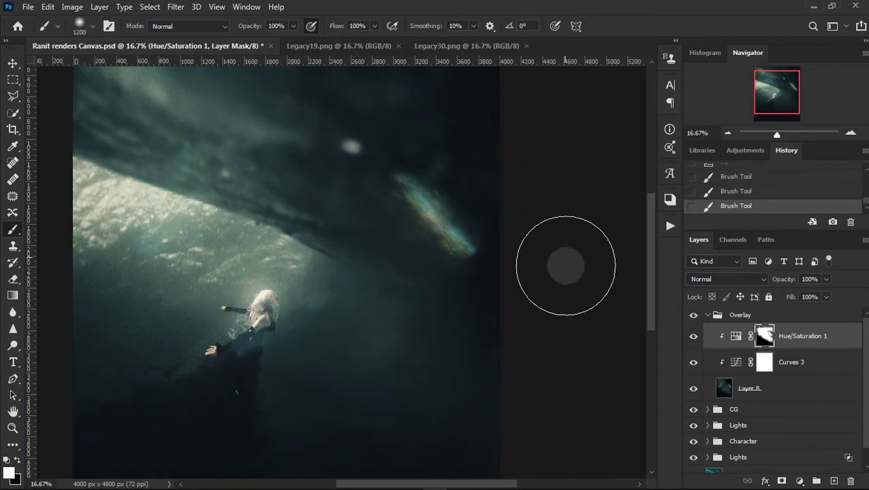
pyautogui.moveTo(208, 210); pyautogui.dragTo(267, 253)
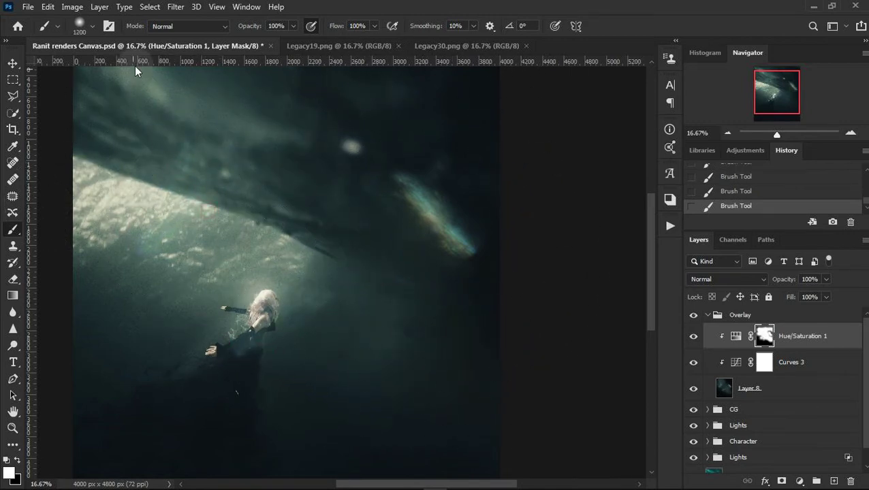
# Lower the brush opacity to 25% and reduce its flow for softer painting.
pyautogui.moveTo(265, 31); pyautogui.dragTo(201, 32)
pyautogui.moveTo(335, 28); pyautogui.dragTo(259, 27)
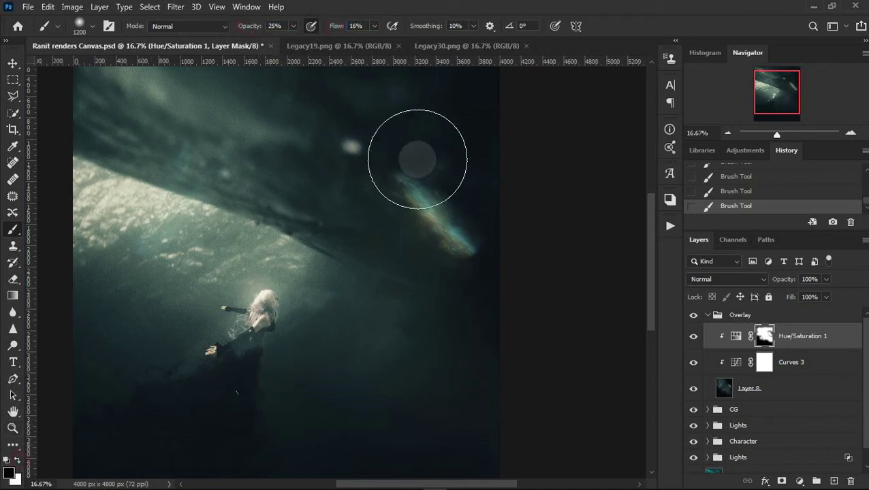
pyautogui.press(']')
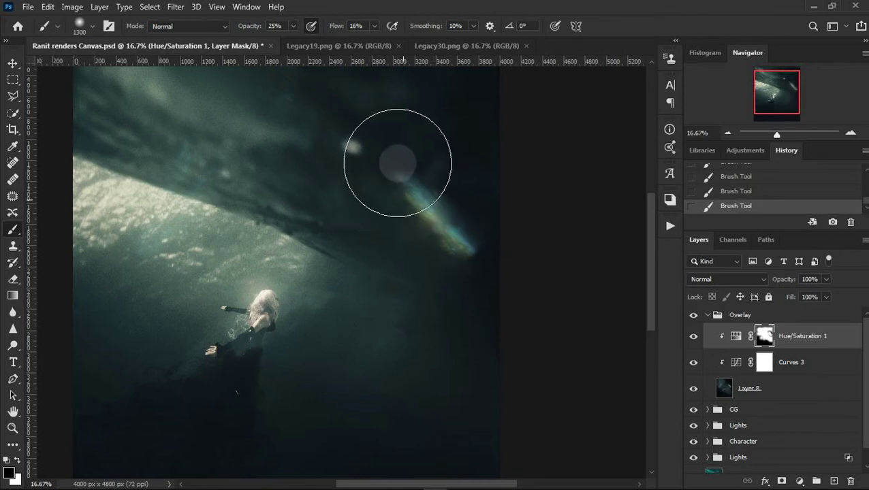
pyautogui.click(727, 133)
pyautogui.click(726, 133)
pyautogui.click(726, 133)
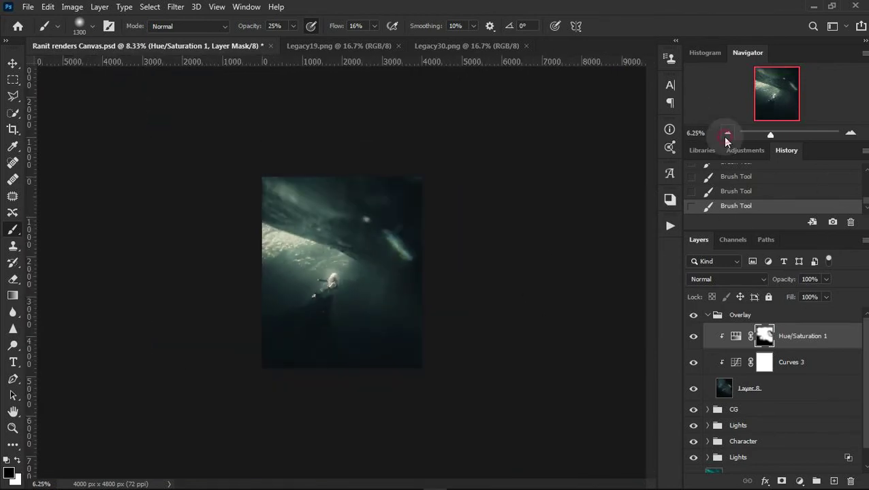
pyautogui.click(850, 133)
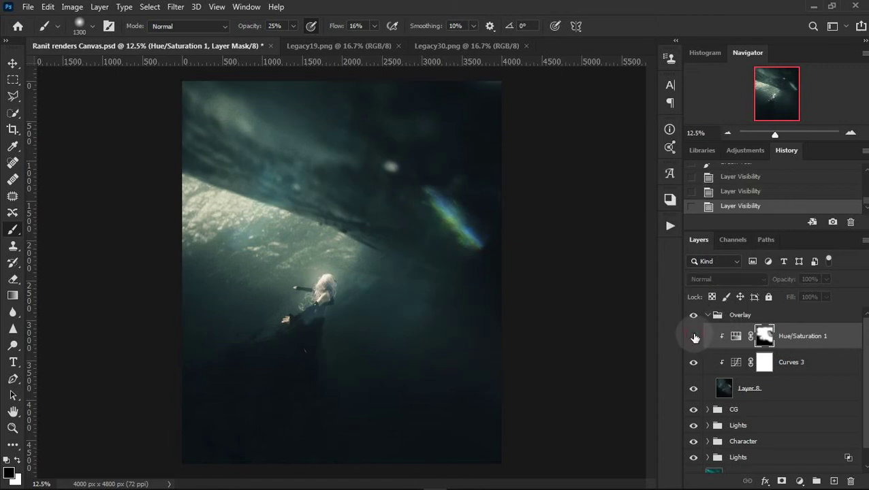
# Move the Overlay group below the CG group.
pyautogui.click(850, 133)
pyautogui.click(728, 132)
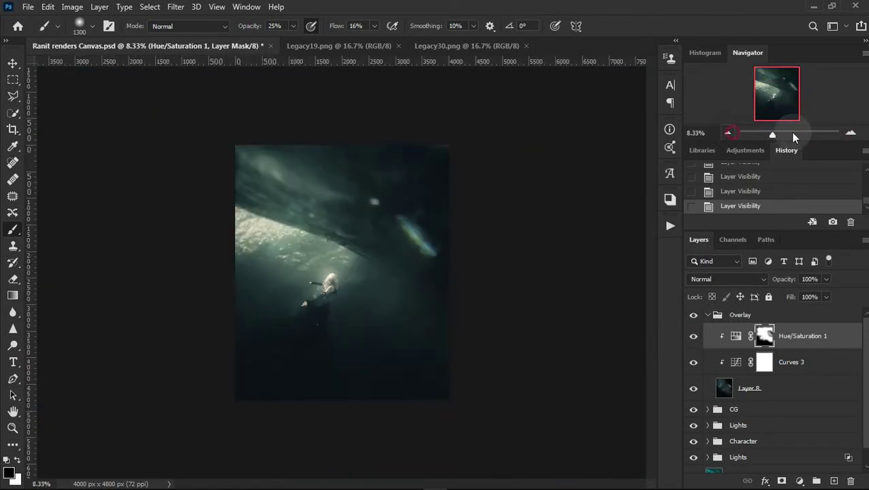
pyautogui.click(709, 316)
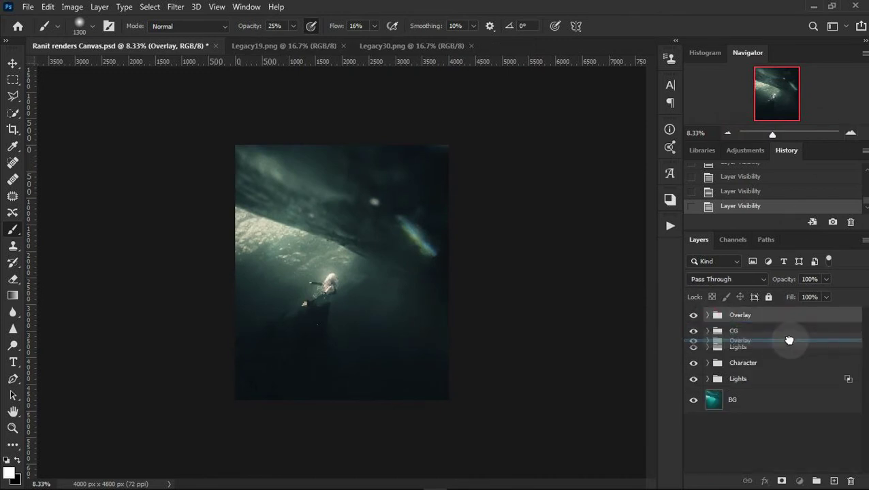
pyautogui.moveTo(713, 320); pyautogui.dragTo(786, 339)
pyautogui.click(850, 133)
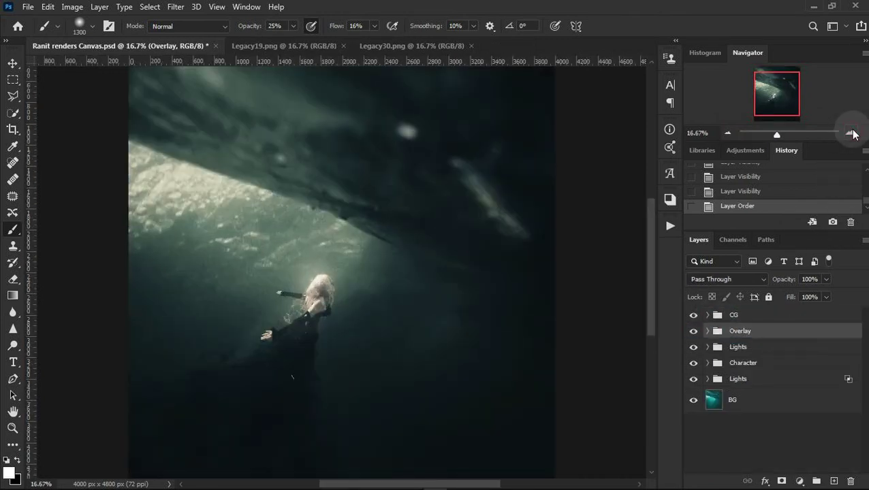
pyautogui.click(708, 332)
# Delete Hue/Saturation 1, set Curves 3 fill to 51%, and add an Exposure adjustment.
pyautogui.click(831, 357)
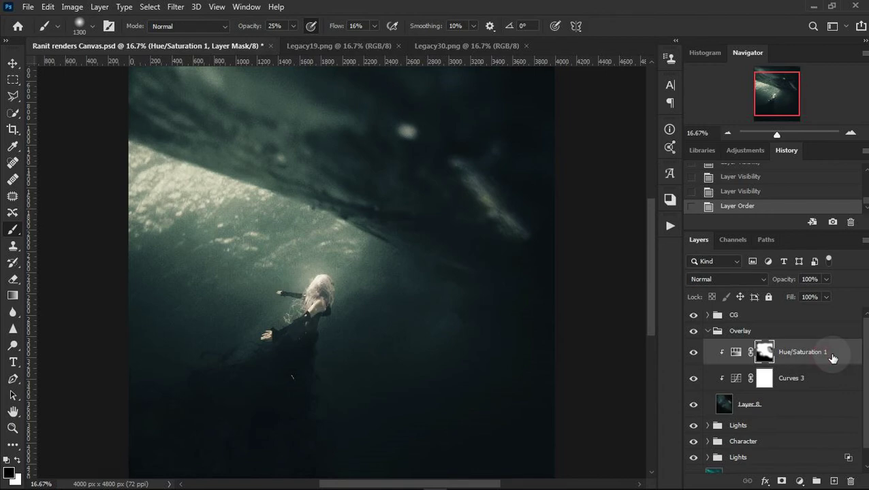
pyautogui.press('Delete')
pyautogui.click(783, 378)
pyautogui.doubleClick(736, 354)
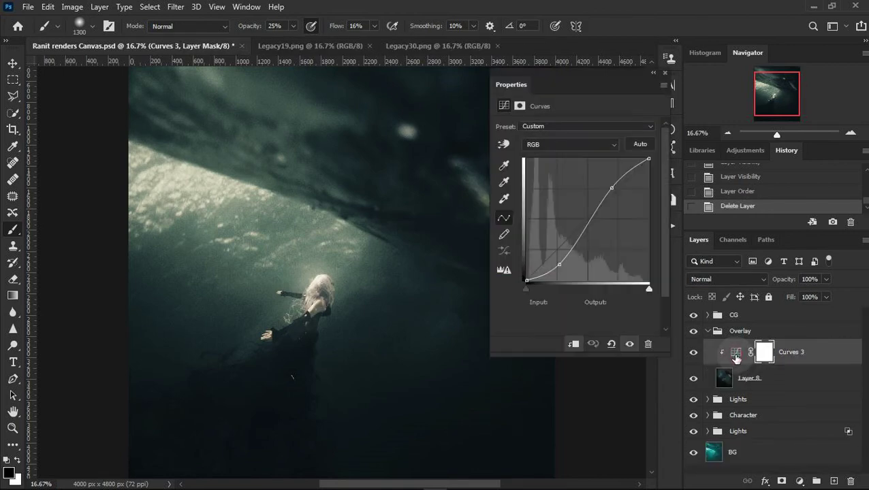
pyautogui.click(664, 73)
pyautogui.moveTo(792, 298); pyautogui.dragTo(765, 300)
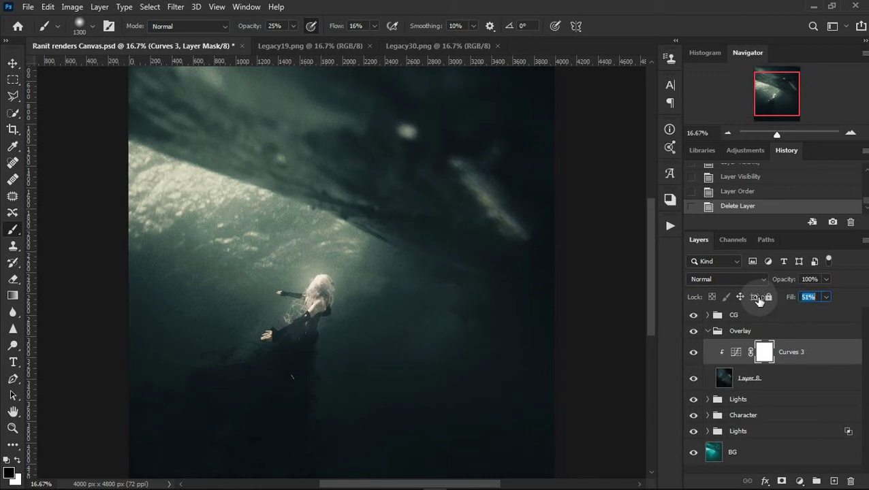
pyautogui.moveTo(759, 300); pyautogui.dragTo(757, 300)
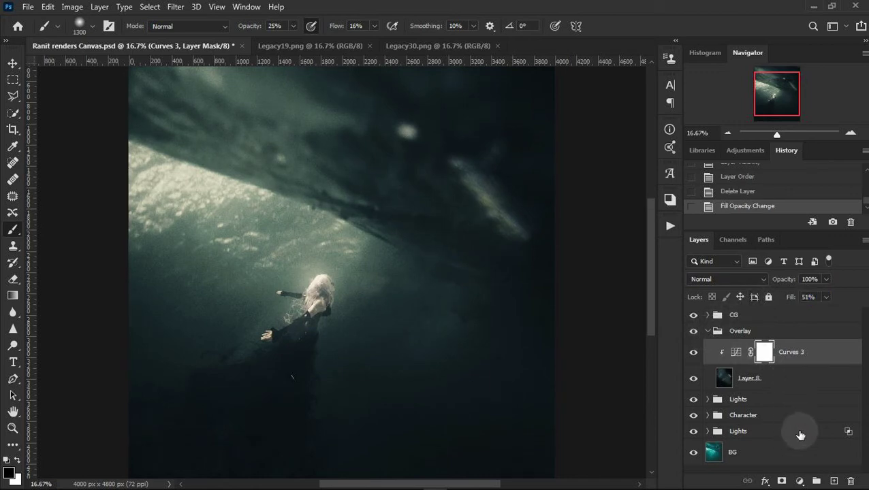
pyautogui.click(800, 480)
pyautogui.click(795, 323)
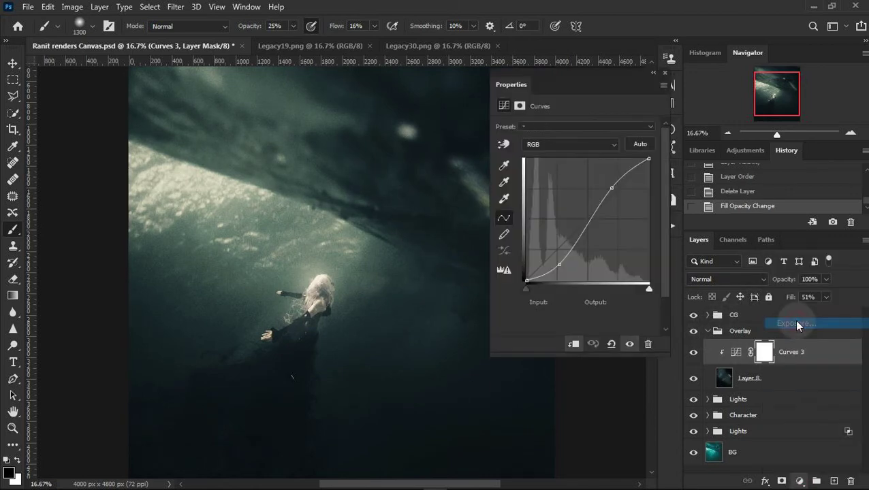
# Replace Exposure 1 with a Hue/Saturation adjustment clipped to the layer below.
pyautogui.click(666, 73)
pyautogui.click(815, 351)
pyautogui.press('Delete')
pyautogui.click(800, 481)
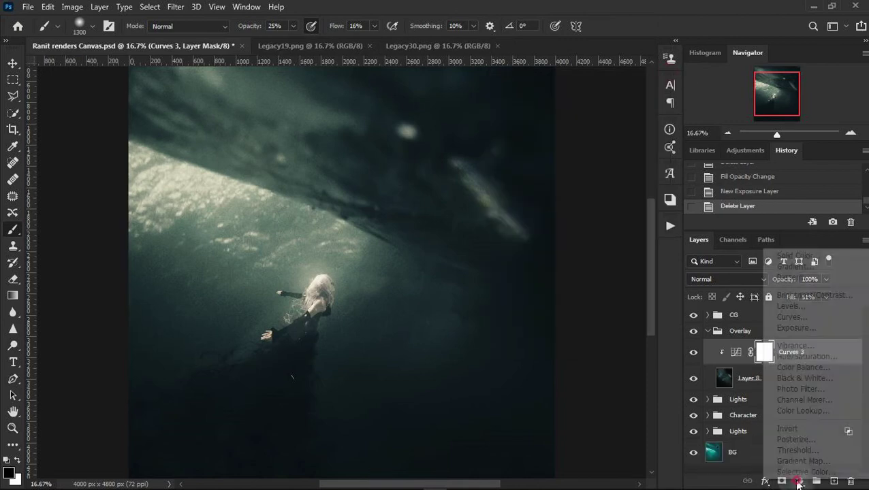
pyautogui.click(790, 354)
pyautogui.click(576, 344)
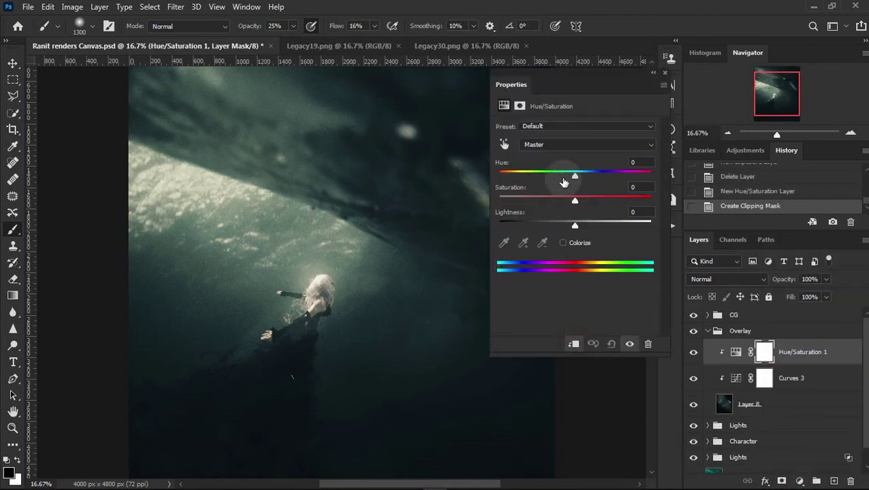
# Set the Hue/Saturation adjustment to Hue -22 with Saturation around +71.
pyautogui.moveTo(562, 76); pyautogui.dragTo(605, 97)
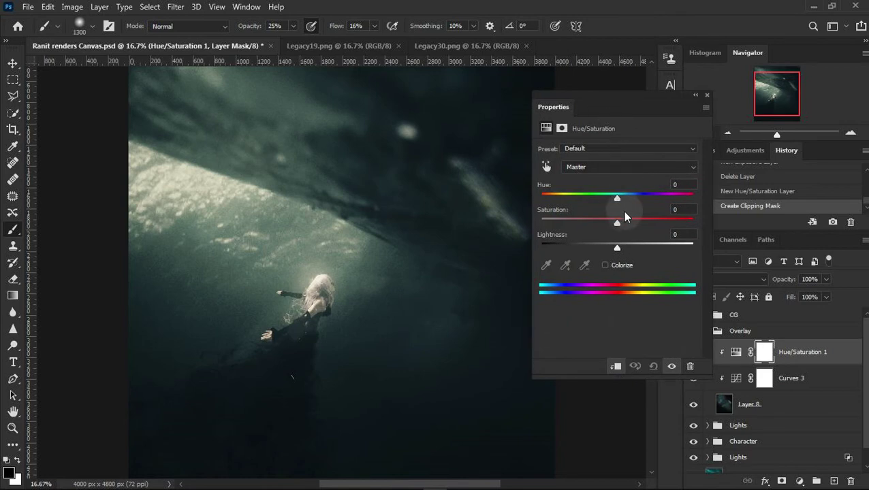
pyautogui.moveTo(618, 222)
pyautogui.mouseDown()
pyautogui.moveTo(686, 223)
pyautogui.moveTo(672, 223)
pyautogui.mouseUp()
pyautogui.moveTo(617, 197)
pyautogui.mouseDown()
pyautogui.moveTo(566, 199)
pyautogui.moveTo(601, 209)
pyautogui.mouseUp()
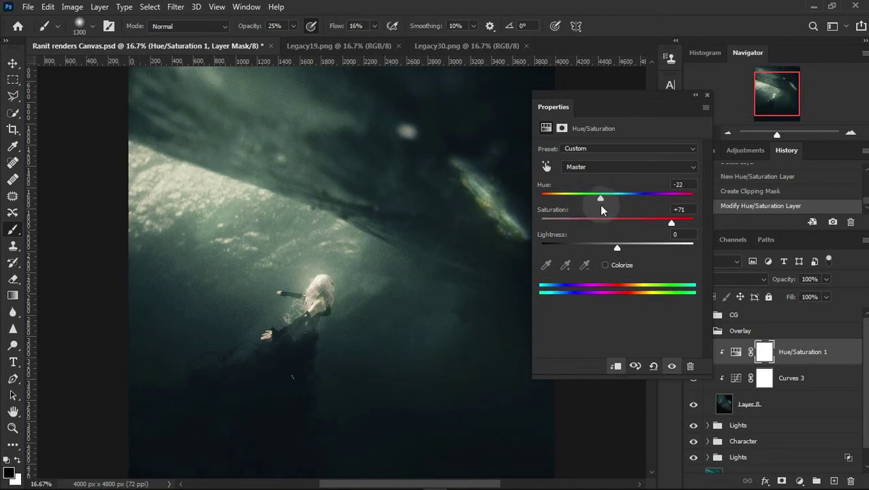
pyautogui.click(707, 95)
pyautogui.click(727, 133)
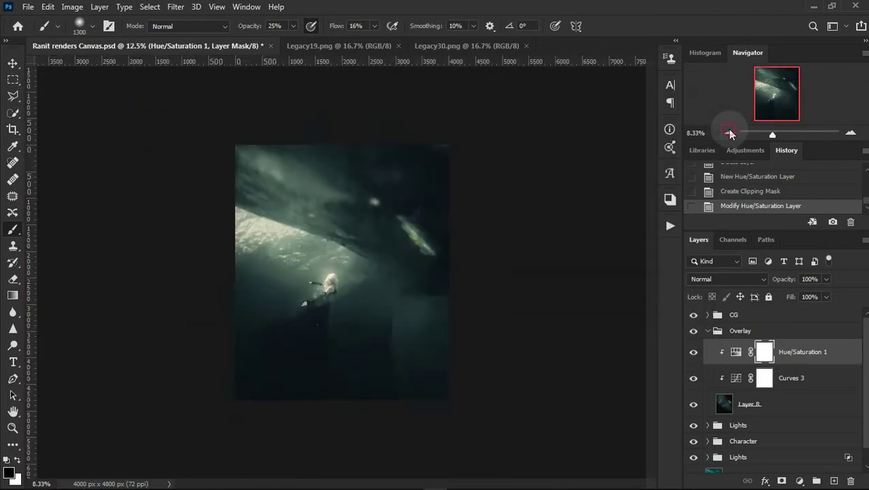
pyautogui.click(851, 133)
# Compare Hue/Saturation 1 on and off, then lower its Saturation to +8.
pyautogui.click(694, 352)
pyautogui.click(693, 352)
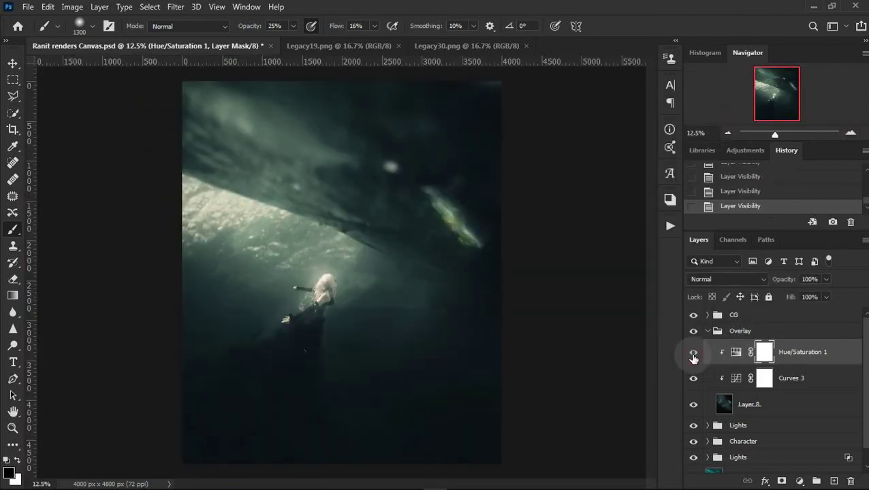
pyautogui.click(693, 354)
pyautogui.click(693, 354)
pyautogui.click(693, 354)
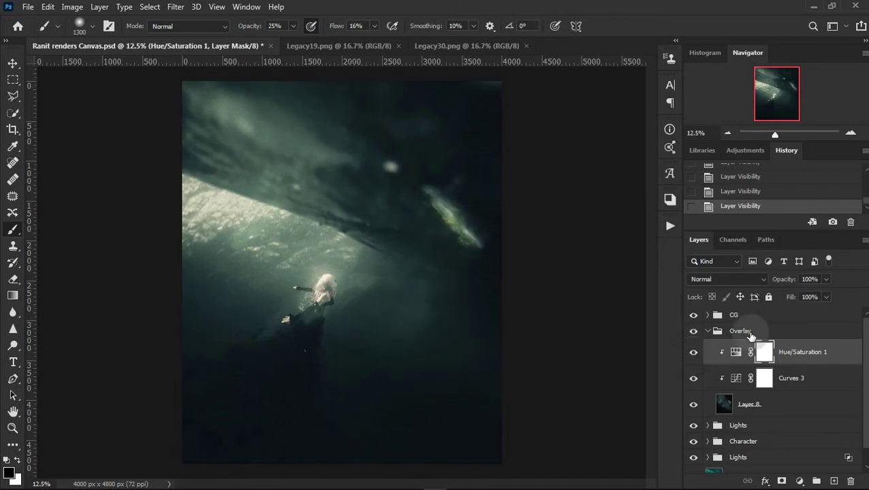
pyautogui.doubleClick(736, 352)
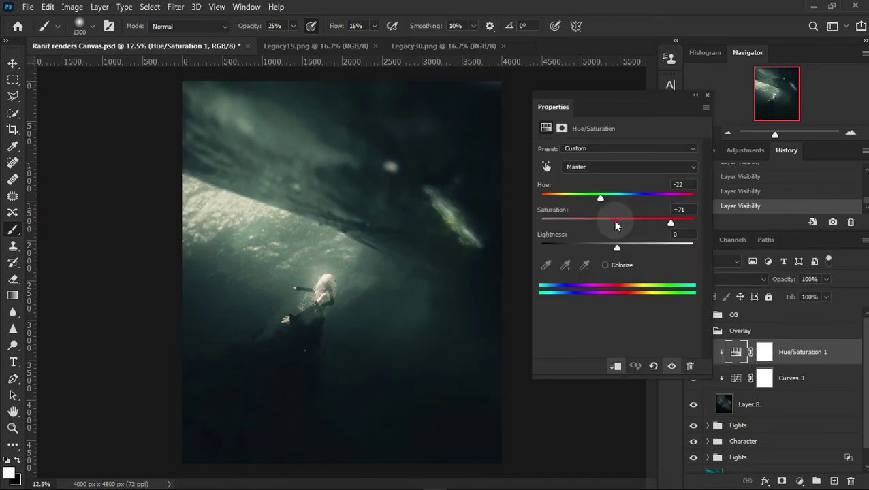
pyautogui.moveTo(617, 223); pyautogui.dragTo(625, 229)
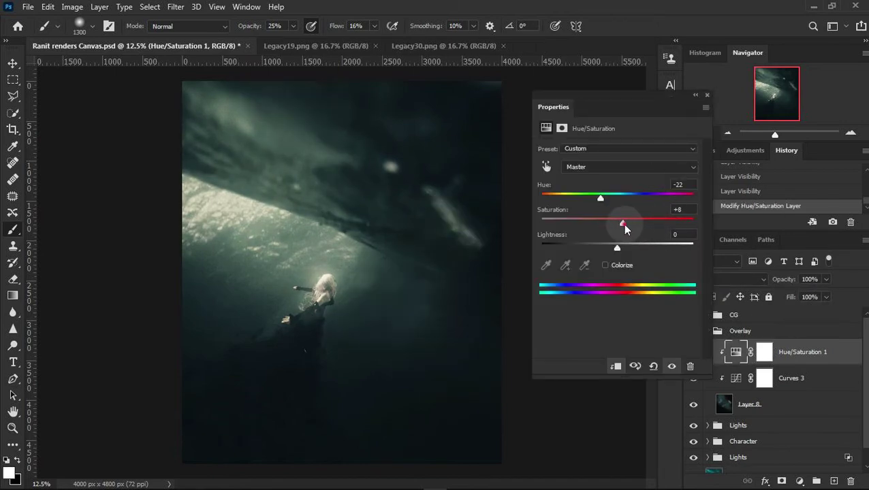
pyautogui.click(707, 94)
# Collapse the Overlay group and save the document.
pyautogui.click(727, 132)
pyautogui.click(727, 132)
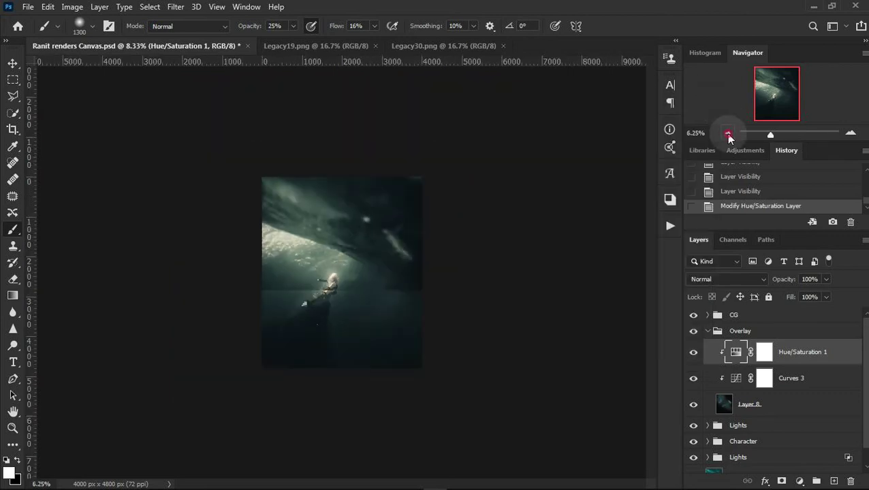
pyautogui.click(851, 133)
pyautogui.click(708, 331)
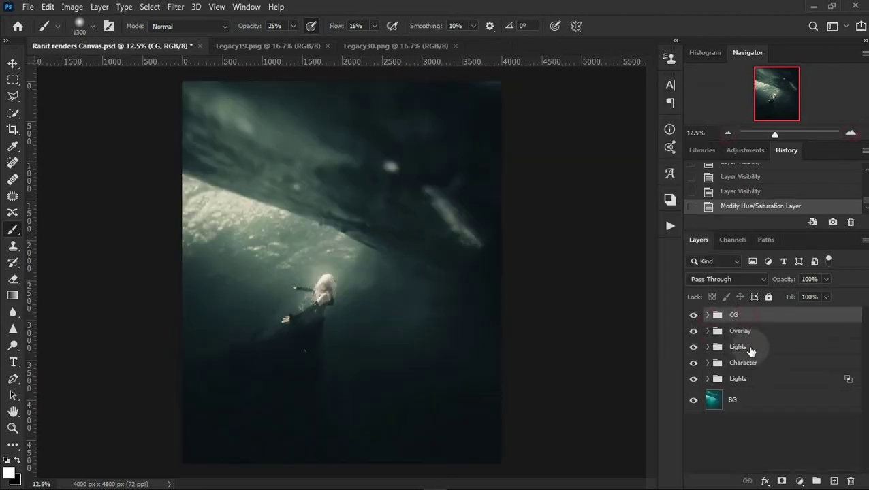
pyautogui.click(754, 446)
pyautogui.hotkey('ctrl', 's')
# Compare the composite with the Overlay group on and off, then add a new layer above CG.
pyautogui.click(851, 133)
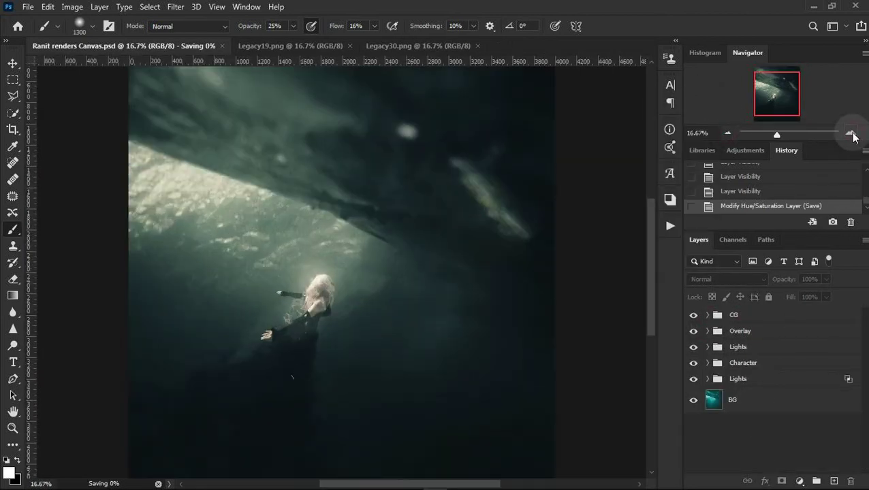
pyautogui.click(692, 331)
pyautogui.click(693, 331)
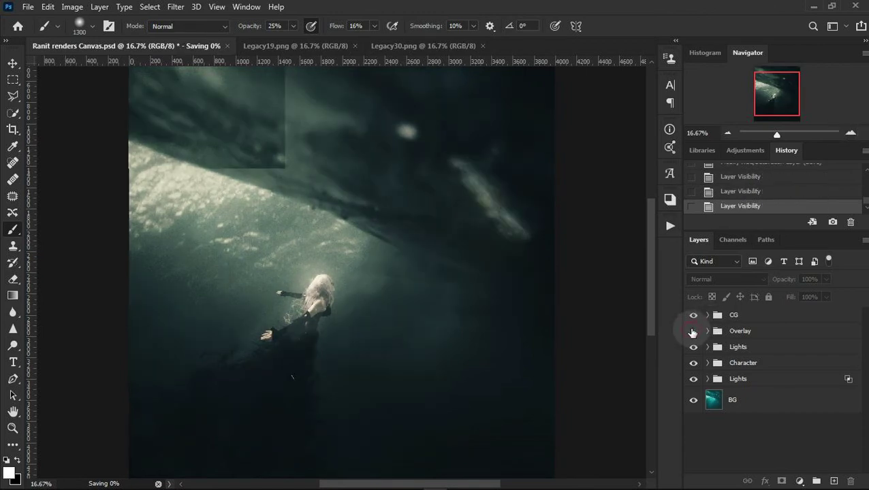
pyautogui.click(693, 331)
pyautogui.click(728, 133)
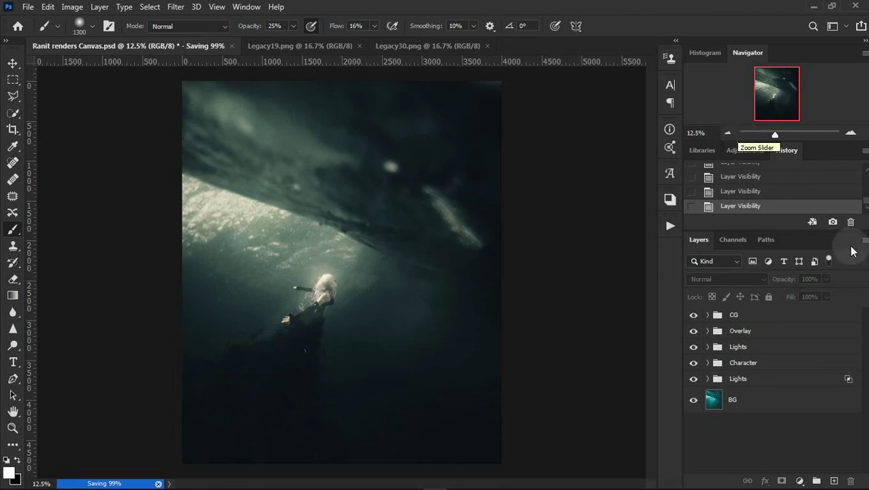
pyautogui.click(804, 316)
pyautogui.click(834, 480)
pyautogui.write('CheckPoint')
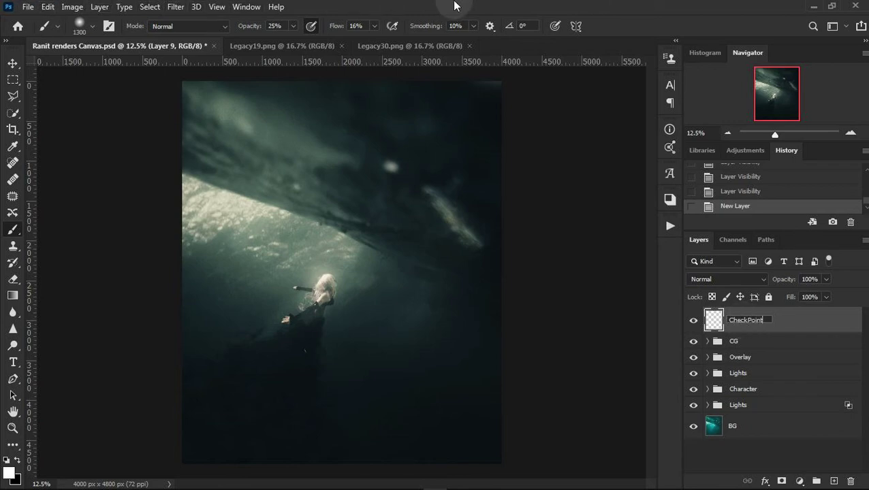
# Name the new layer CheckPoint and cancel Camera Raw on the still-empty layer.
pyautogui.press('Return')
pyautogui.click(175, 7)
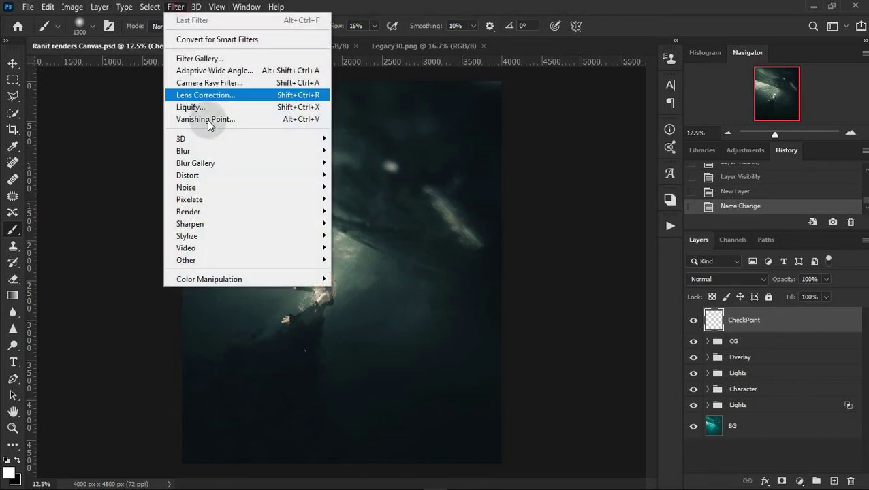
pyautogui.click(217, 83)
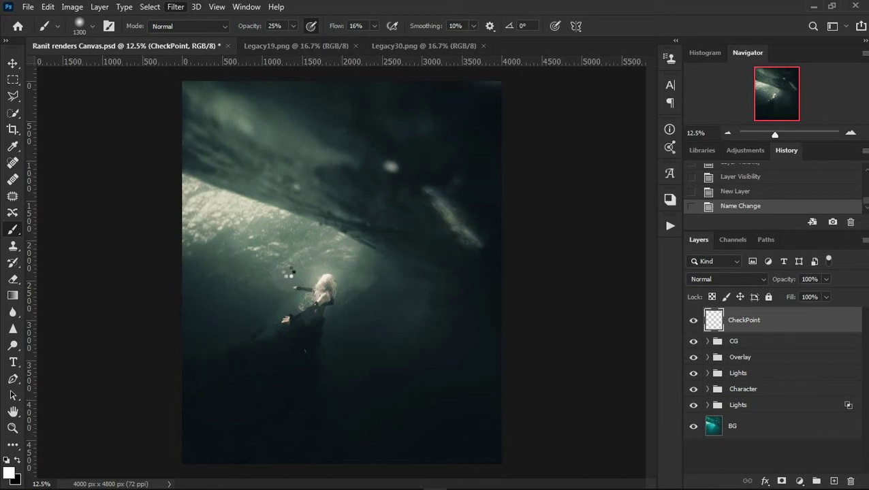
pyautogui.hotkey('ctrl', 'shift', 'a')
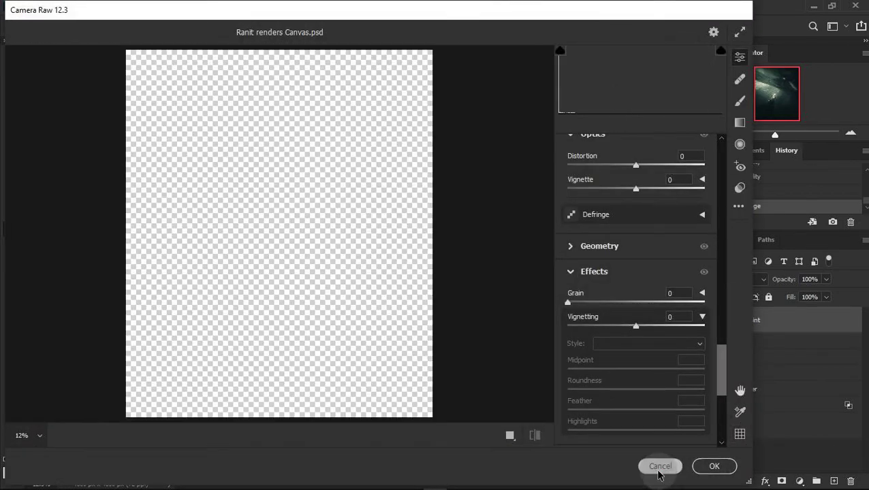
pyautogui.click(660, 468)
# Stamp the merged composite onto CheckPoint using Apply Image with Normal blending.
pyautogui.click(71, 6)
pyautogui.click(97, 192)
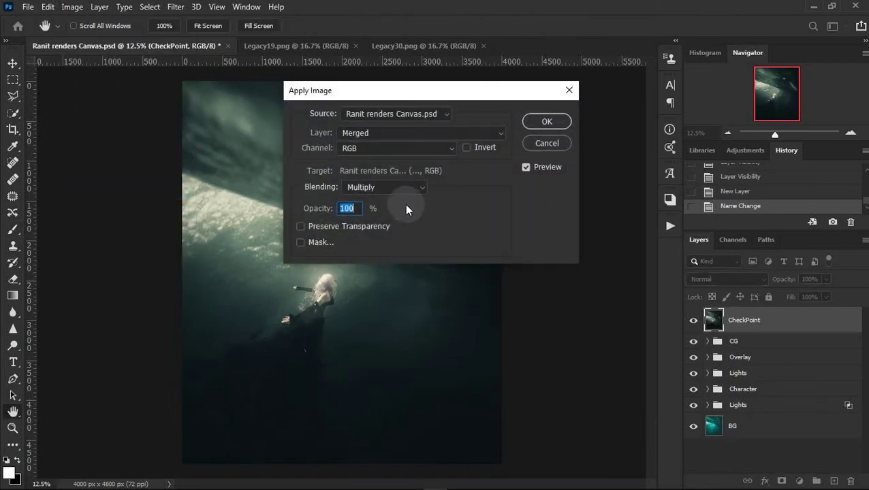
pyautogui.click(378, 189)
pyautogui.click(374, 190)
pyautogui.click(547, 122)
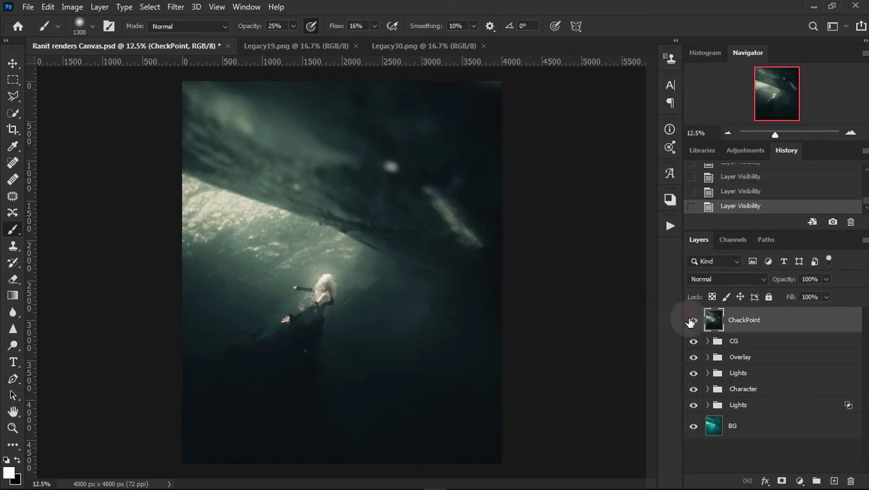
# Preview Camera Raw on CheckPoint without applying, hide CheckPoint, and close Legacy19.png.
pyautogui.click(175, 7)
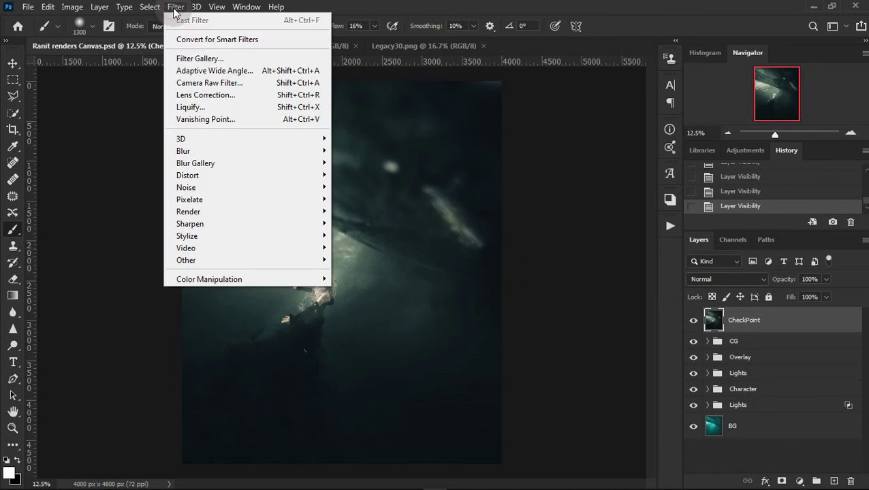
pyautogui.click(209, 82)
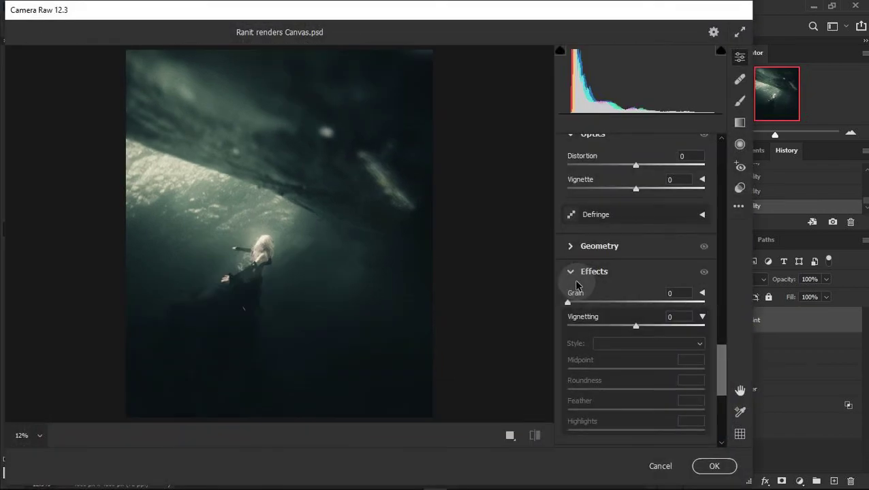
pyautogui.click(661, 466)
pyautogui.click(693, 320)
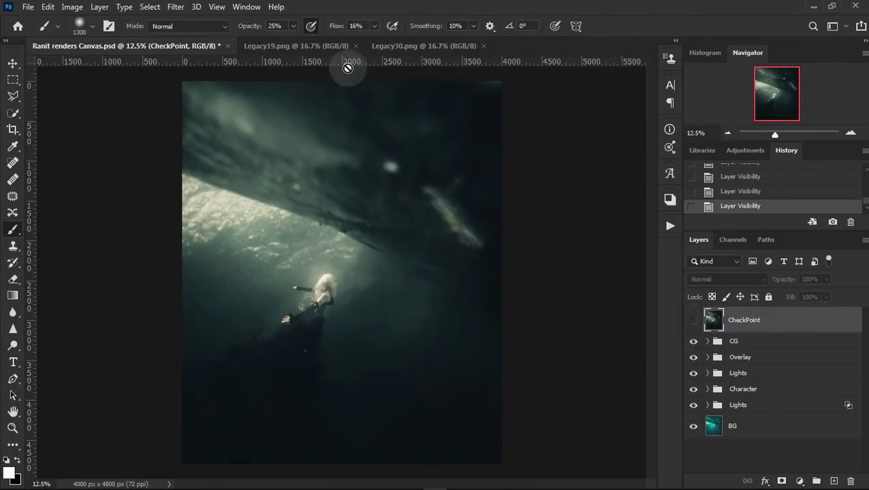
pyautogui.click(313, 46)
pyautogui.click(422, 45)
# Copy the Legacy30 light image into the composite as a new layer.
pyautogui.click(356, 45)
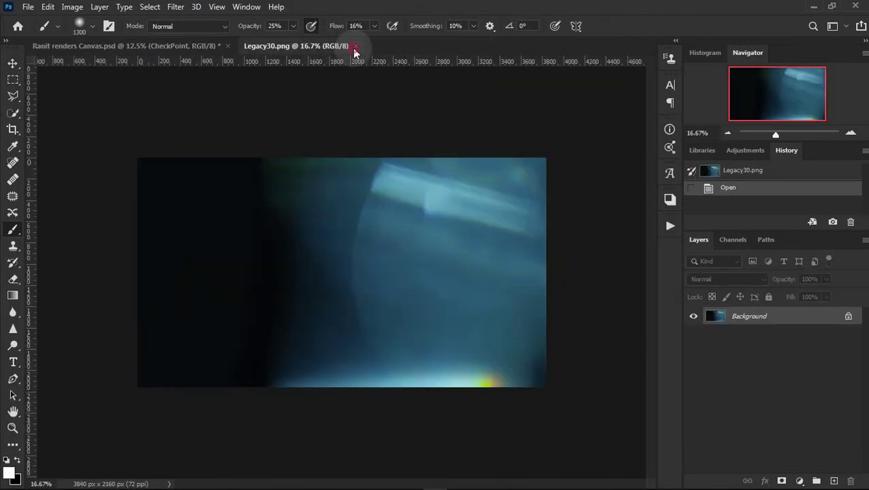
pyautogui.click(12, 63)
pyautogui.moveTo(205, 204); pyautogui.dragTo(375, 337)
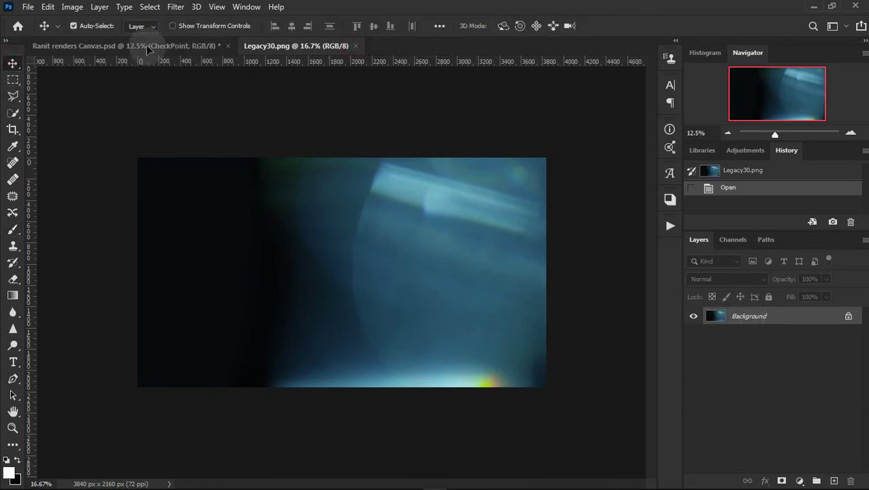
# Enlarge the light layer to about 186% and rotate it about 78° to cover the canvas.
pyautogui.hotkey('ctrl', 't')
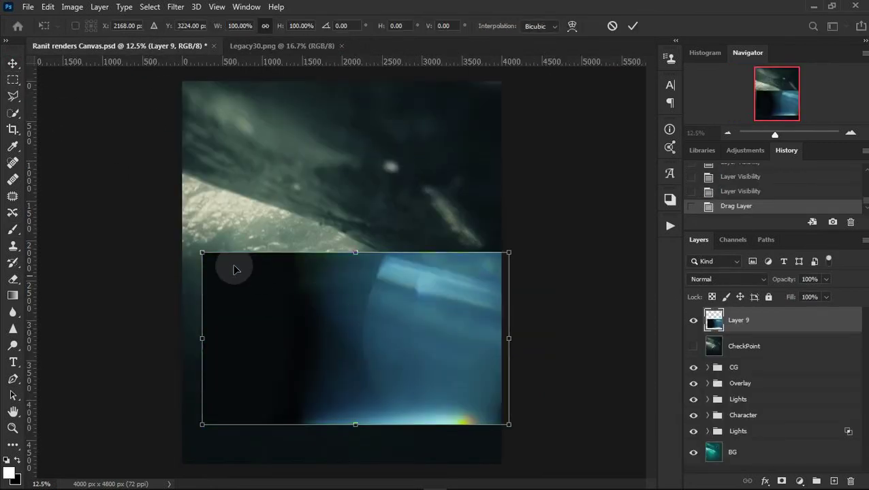
pyautogui.moveTo(199, 250); pyautogui.dragTo(177, 237)
pyautogui.moveTo(427, 202)
pyautogui.mouseDown()
pyautogui.moveTo(389, 384)
pyautogui.moveTo(295, 262)
pyautogui.mouseUp()
pyautogui.moveTo(420, 378); pyautogui.dragTo(600, 469)
pyautogui.moveTo(545, 436)
pyautogui.mouseDown()
pyautogui.moveTo(485, 408)
pyautogui.moveTo(411, 227)
pyautogui.moveTo(428, 284)
pyautogui.moveTo(421, 291)
pyautogui.mouseUp()
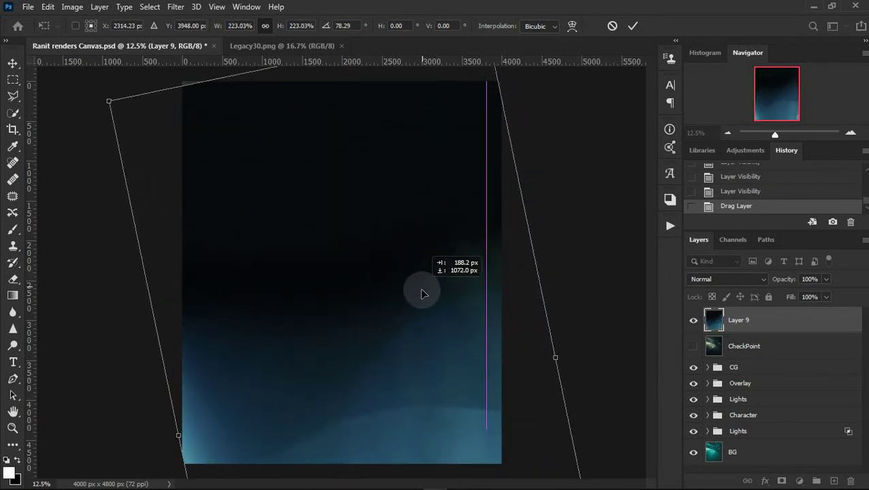
pyautogui.click(727, 133)
pyautogui.moveTo(410, 147)
pyautogui.mouseDown()
pyautogui.moveTo(416, 128)
pyautogui.moveTo(353, 175)
pyautogui.mouseUp()
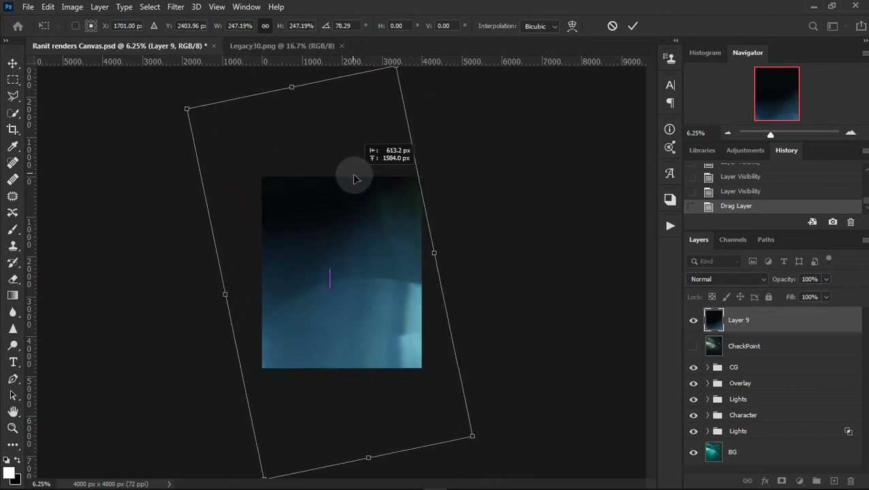
pyautogui.moveTo(184, 112)
pyautogui.mouseDown()
pyautogui.moveTo(244, 228)
pyautogui.moveTo(407, 190)
pyautogui.moveTo(448, 171)
pyautogui.moveTo(375, 112)
pyautogui.moveTo(395, 49)
pyautogui.mouseUp()
pyautogui.moveTo(380, 179)
pyautogui.mouseDown()
pyautogui.moveTo(385, 219)
pyautogui.moveTo(397, 237)
pyautogui.mouseUp()
pyautogui.click(852, 134)
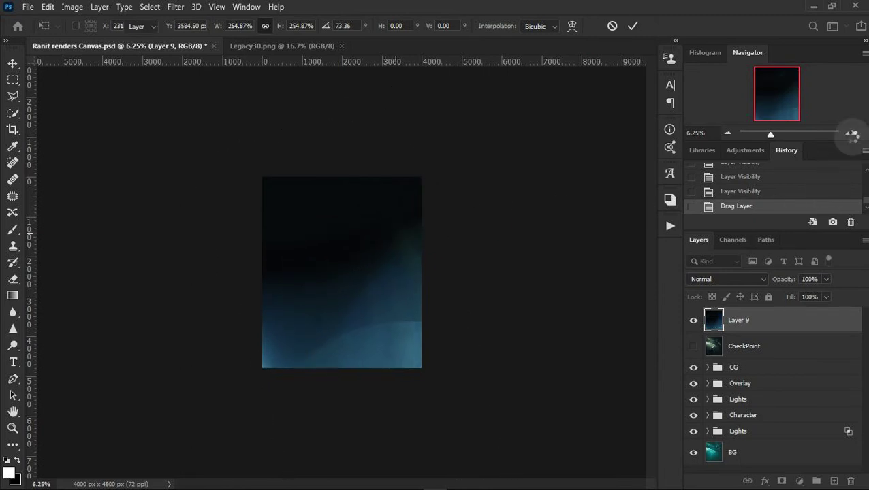
# Set Layer 9 to Screen blend mode and move it down into the Overlay group.
pyautogui.click(850, 133)
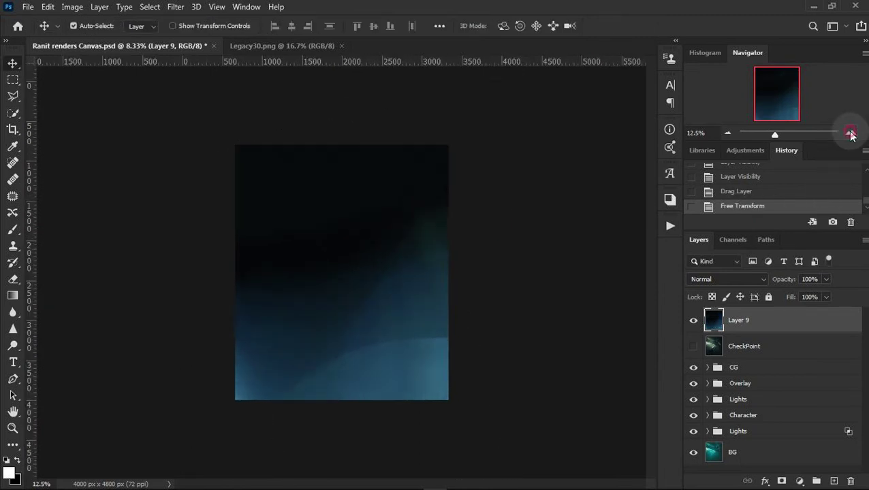
pyautogui.click(727, 279)
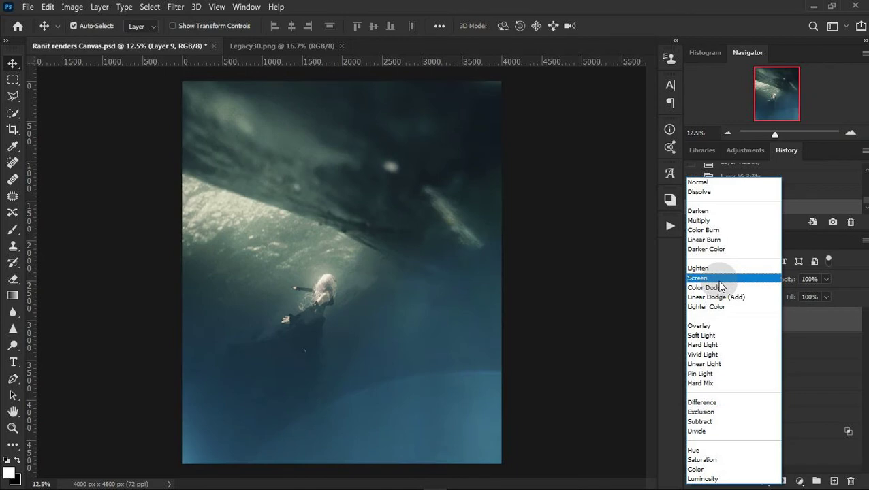
pyautogui.click(719, 282)
pyautogui.moveTo(772, 326); pyautogui.dragTo(777, 386)
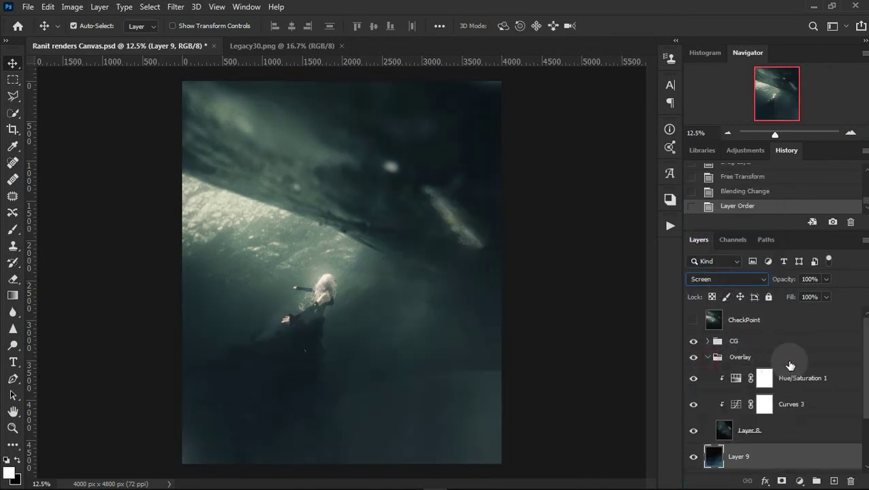
# Toggle clipping masks on Curves 3 and Hue/Saturation 1 in the Overlay group.
pyautogui.scroll(-1, 786, 395)
pyautogui.click(780, 404)
pyautogui.click(830, 380)
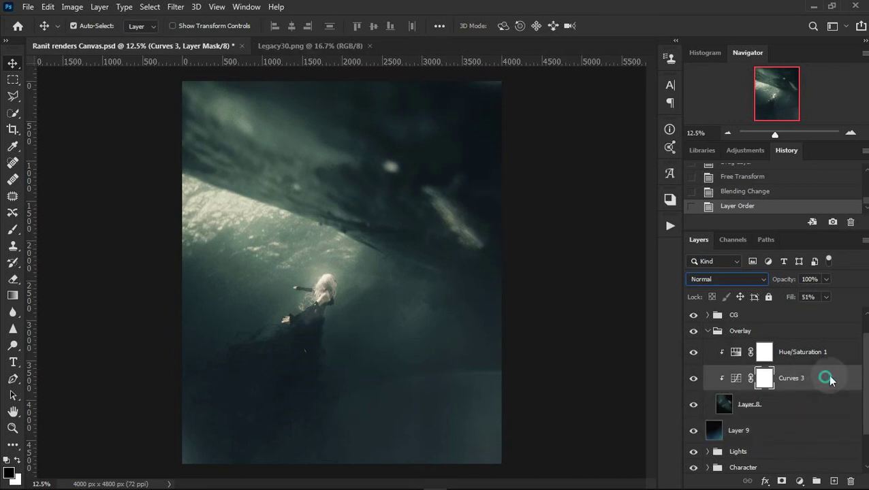
pyautogui.rightClick(830, 380)
pyautogui.click(689, 245)
pyautogui.rightClick(834, 359)
pyautogui.click(690, 246)
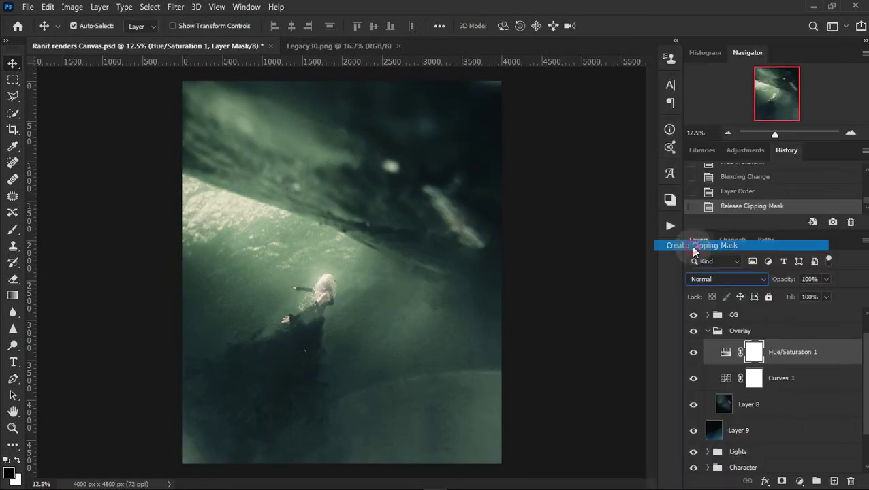
pyautogui.rightClick(841, 352)
pyautogui.click(674, 246)
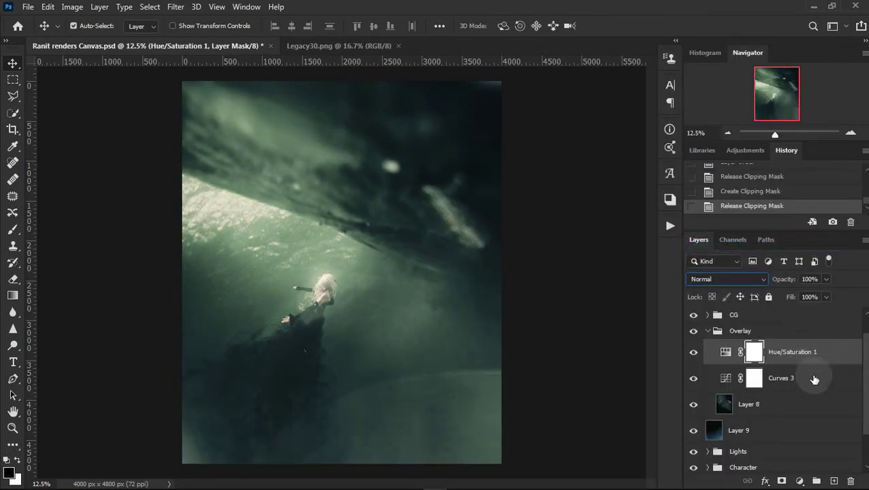
# Try Normal blend mode on the Overlay group, then return it to Pass Through.
pyautogui.click(771, 332)
pyautogui.click(726, 279)
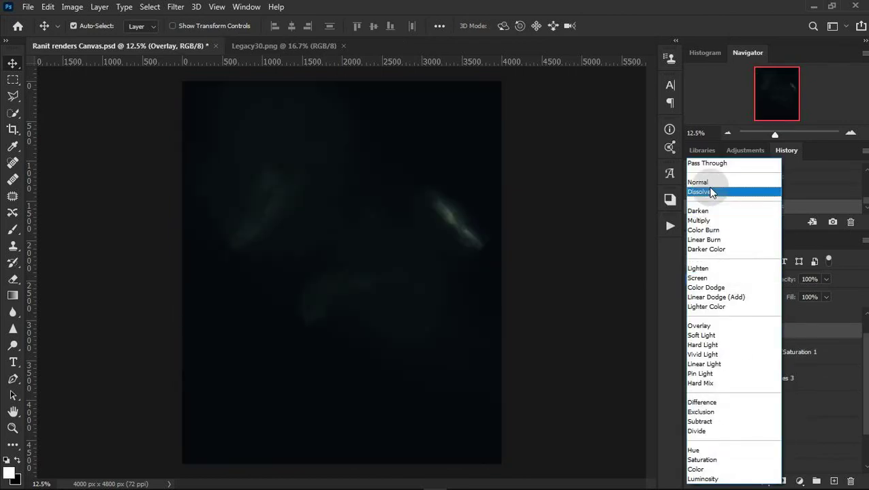
pyautogui.click(712, 182)
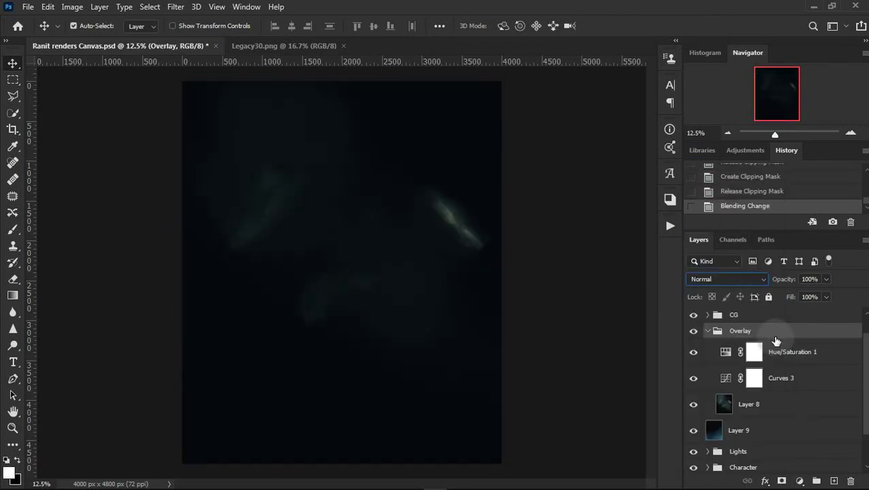
pyautogui.click(739, 193)
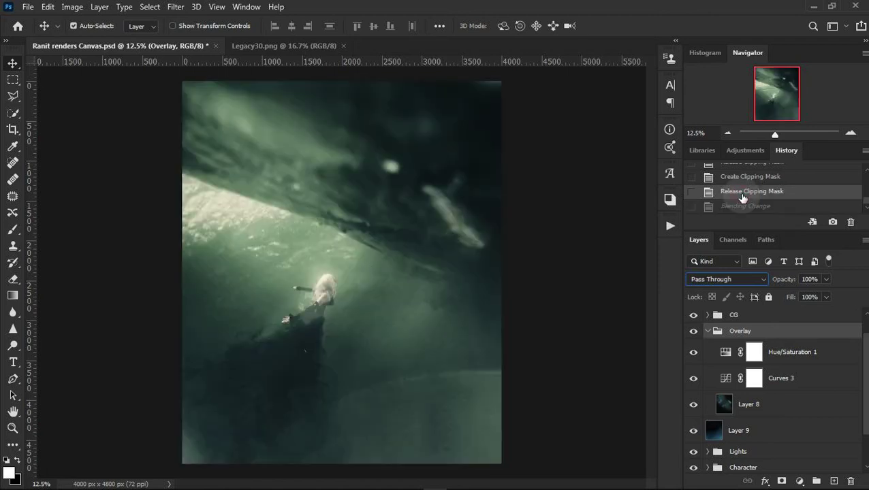
# Move Layer 9 above Layer 8 and group the two as Group 1.
pyautogui.click(819, 357)
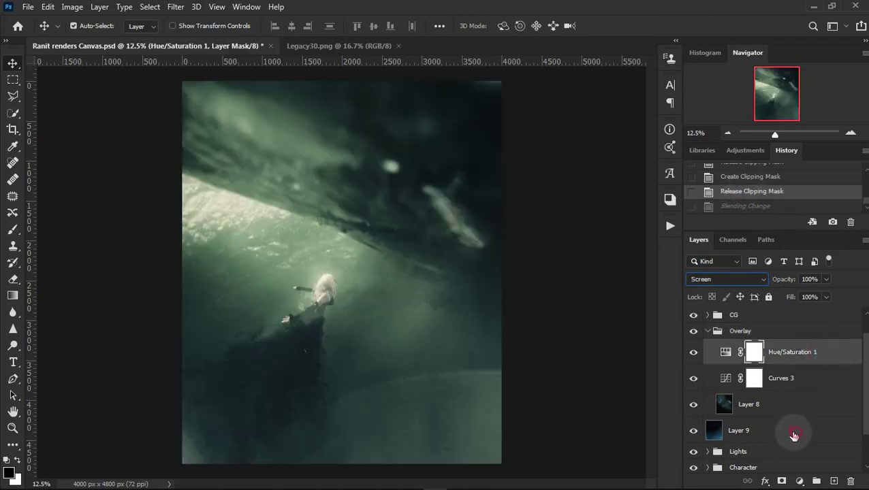
pyautogui.moveTo(794, 430); pyautogui.dragTo(777, 399)
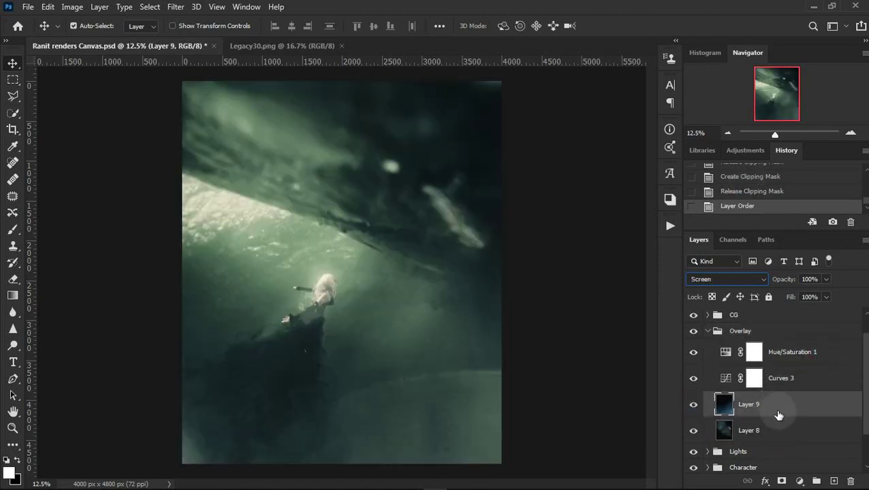
pyautogui.keyDown('shift'); pyautogui.click(779, 433); pyautogui.keyUp('shift')
pyautogui.hotkey('ctrl', 'g')
# Clip Curves 3 and Hue/Saturation 1 to Group 1.
pyautogui.click(804, 380)
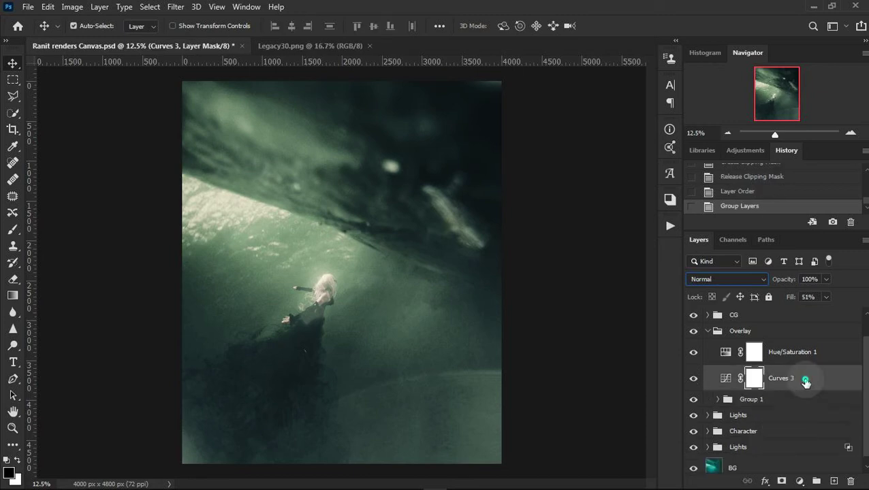
pyautogui.rightClick(805, 382)
pyautogui.click(675, 244)
pyautogui.click(840, 354)
pyautogui.rightClick(839, 354)
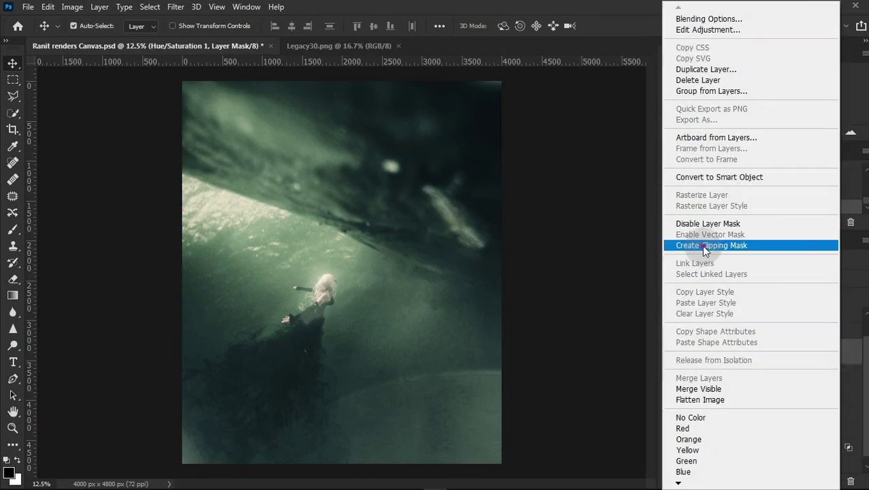
pyautogui.click(700, 245)
# Expand Group 1 to reveal Layer 9 and Layer 8.
pyautogui.click(810, 401)
pyautogui.click(756, 331)
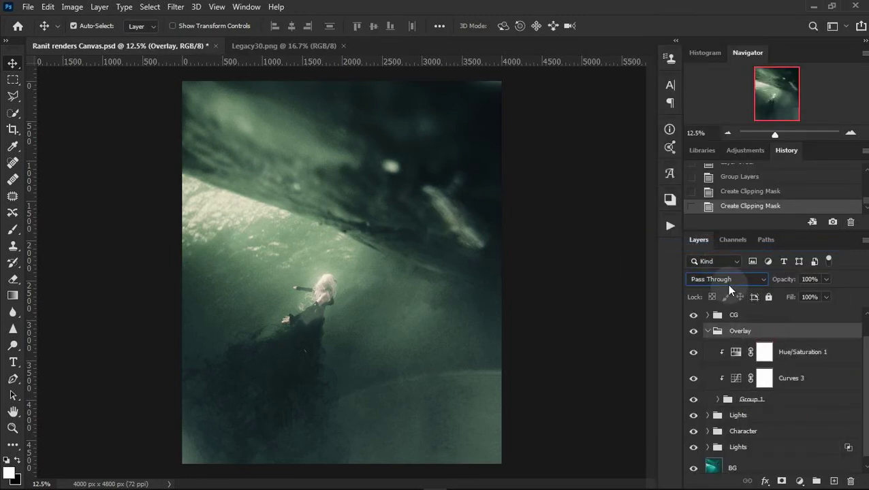
pyautogui.click(790, 404)
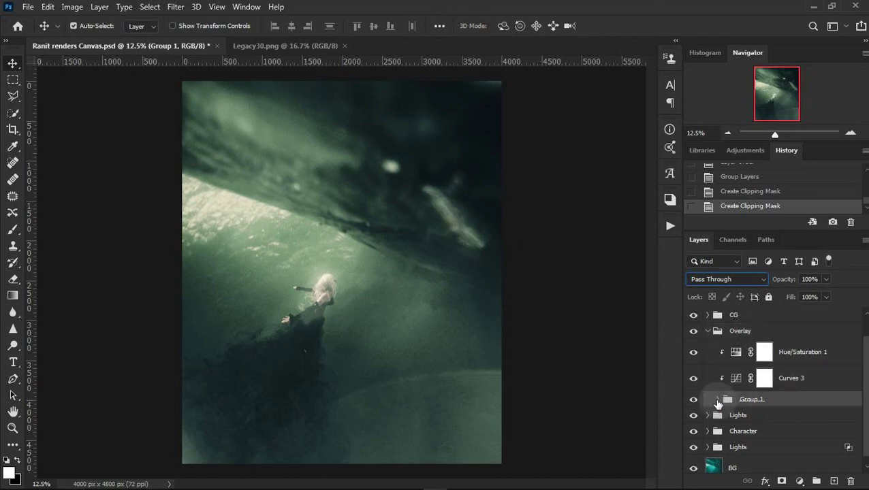
pyautogui.click(717, 400)
pyautogui.scroll(-1, 768, 398)
pyautogui.click(784, 395)
pyautogui.click(788, 419)
pyautogui.click(794, 392)
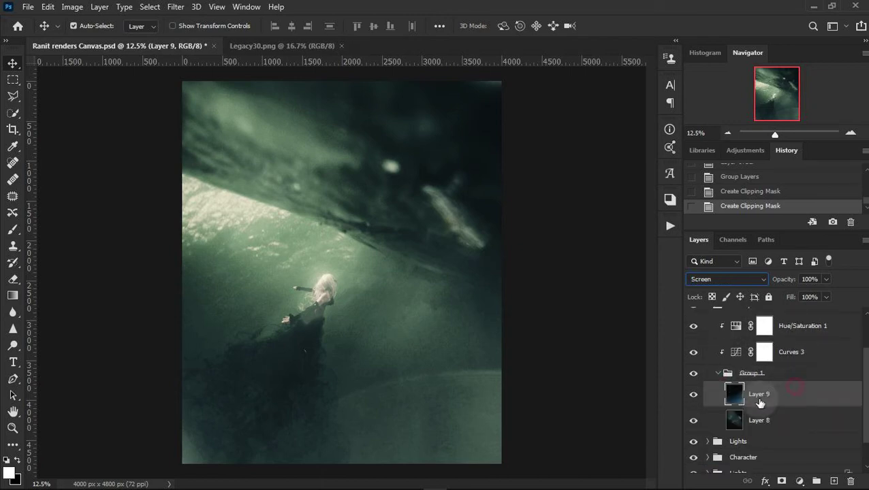
# Compare Layer 9 and Layer 8 visibility, then revert to an earlier History state.
pyautogui.click(693, 394)
pyautogui.click(693, 421)
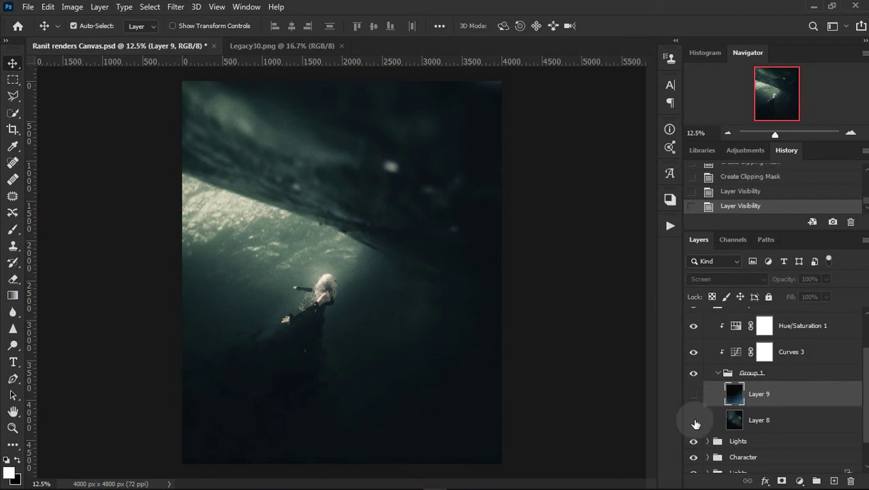
pyautogui.click(694, 421)
pyautogui.click(694, 421)
pyautogui.click(694, 422)
pyautogui.click(694, 422)
pyautogui.click(694, 395)
pyautogui.click(694, 395)
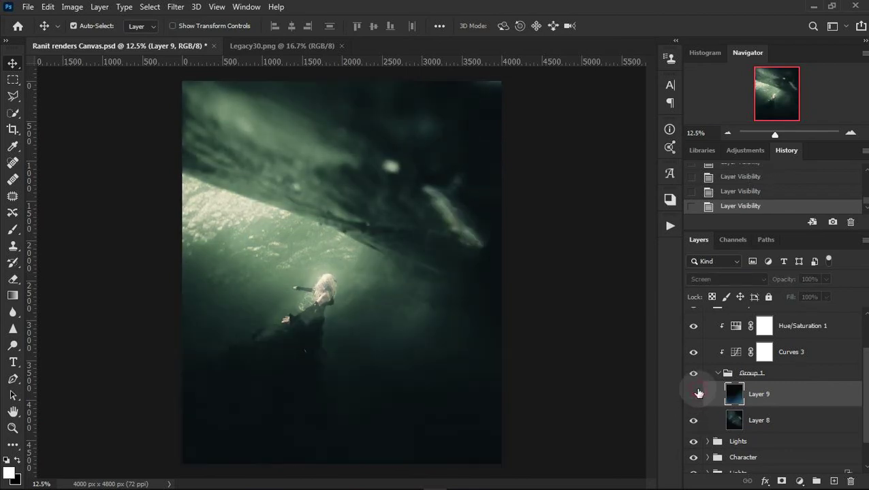
pyautogui.scroll(1, 806, 352)
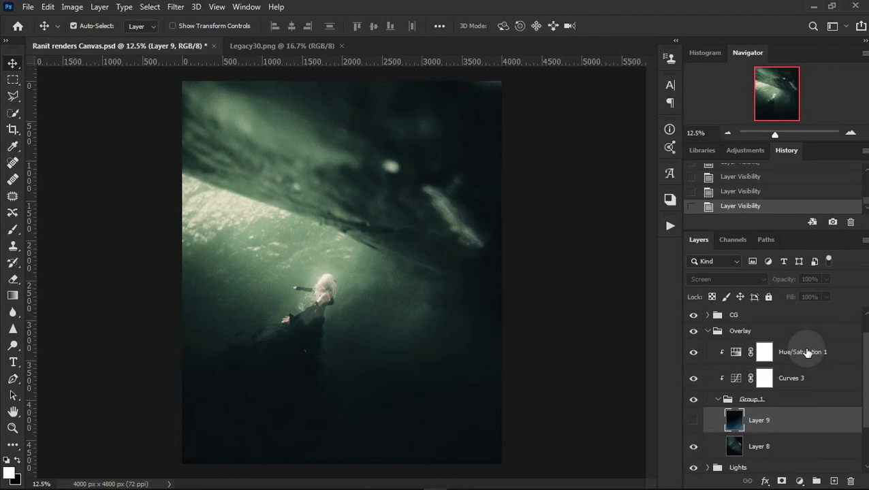
pyautogui.click(747, 173)
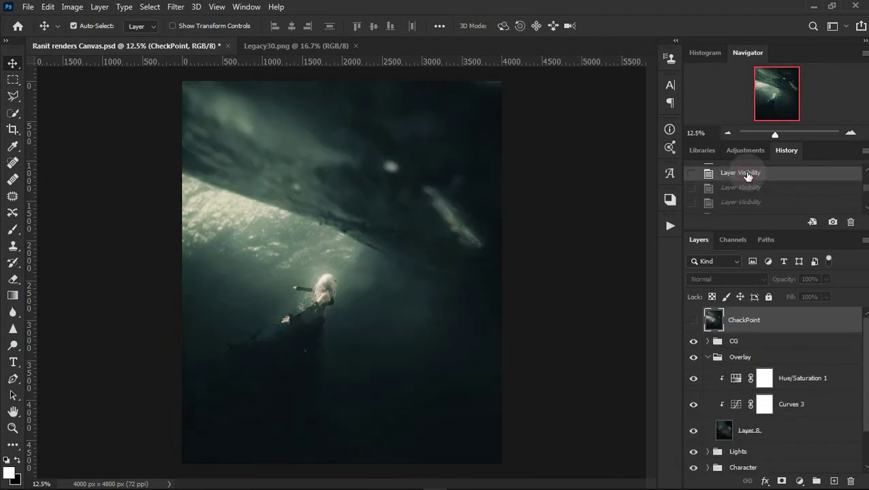
# Step forward in History to restore the state after the Screen blend change.
pyautogui.click(743, 196)
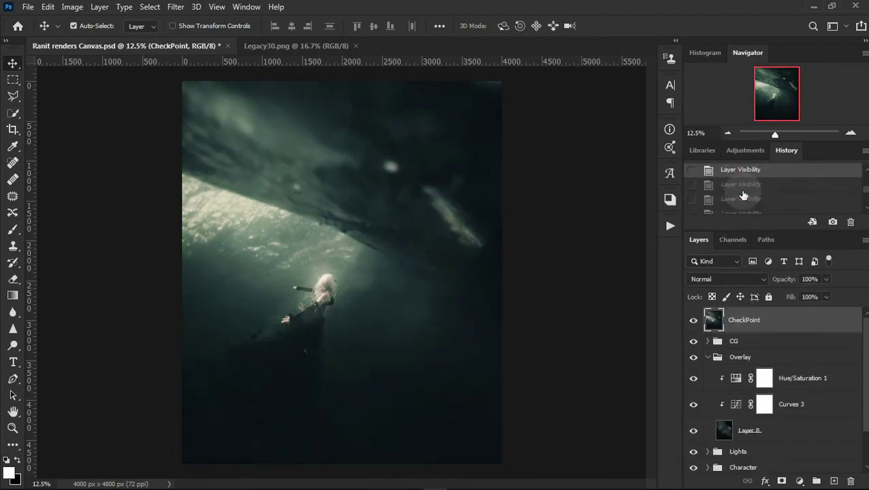
pyautogui.scroll(-2, 742, 195)
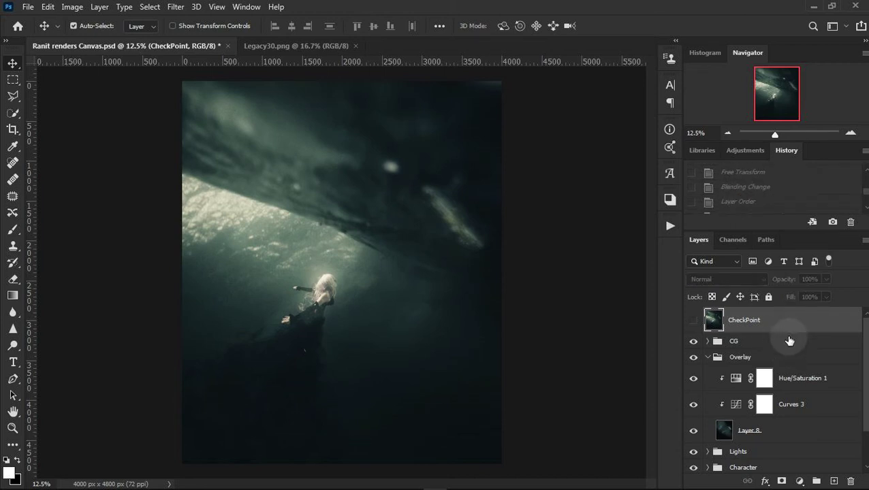
pyautogui.click(741, 195)
pyautogui.scroll(-1, 783, 361)
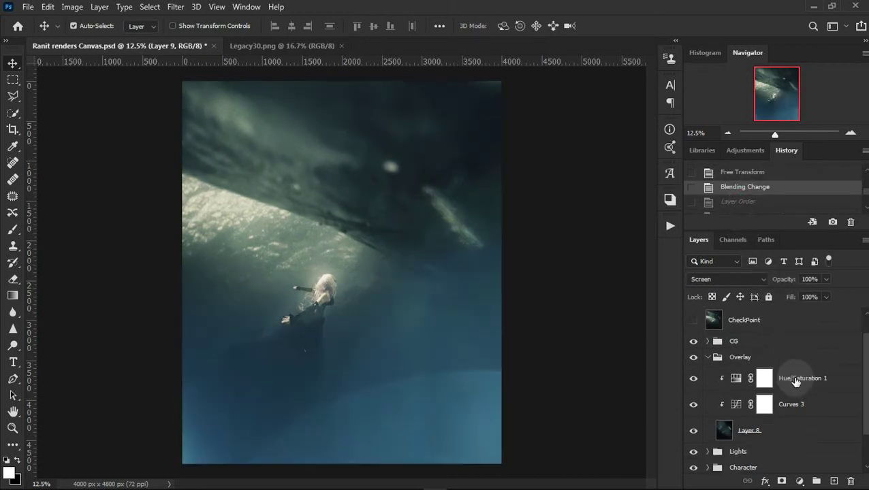
# Duplicate the Hue/Saturation and Curves adjustments and clip the copies onto Layer 9.
pyautogui.click(834, 381)
pyautogui.keyDown('shift'); pyautogui.click(833, 408); pyautogui.keyUp('shift')
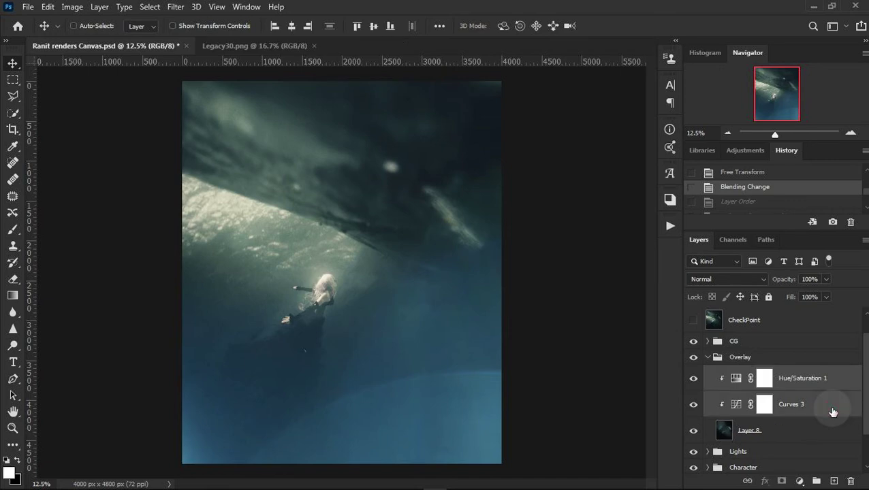
pyautogui.keyDown('shift'); pyautogui.click(818, 405); pyautogui.keyUp('shift')
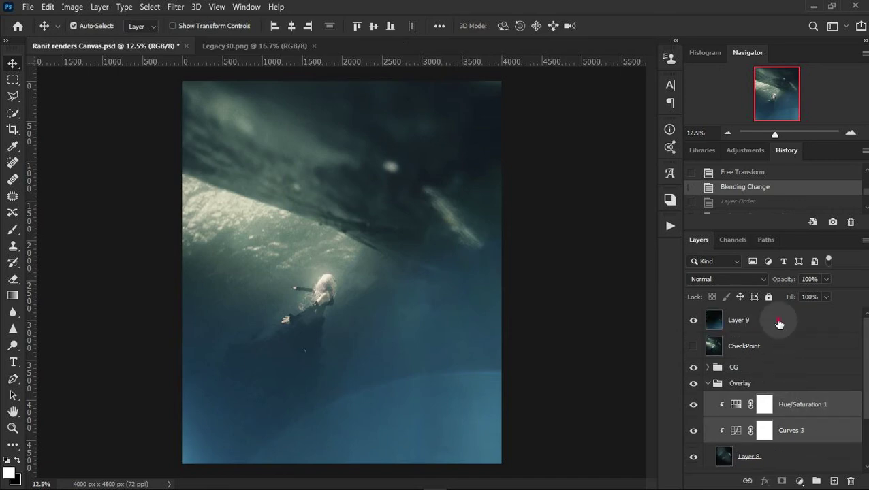
pyautogui.click(779, 323)
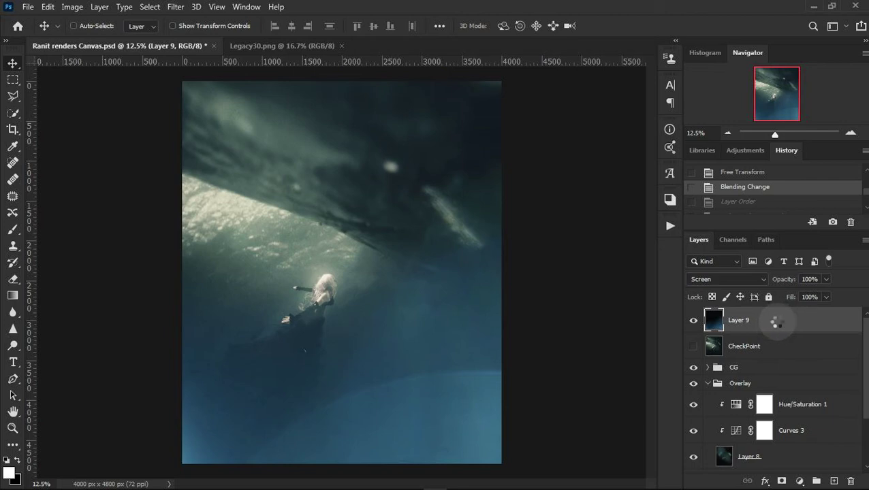
pyautogui.hotkey('ctrl', 'j')
pyautogui.rightClick(811, 344)
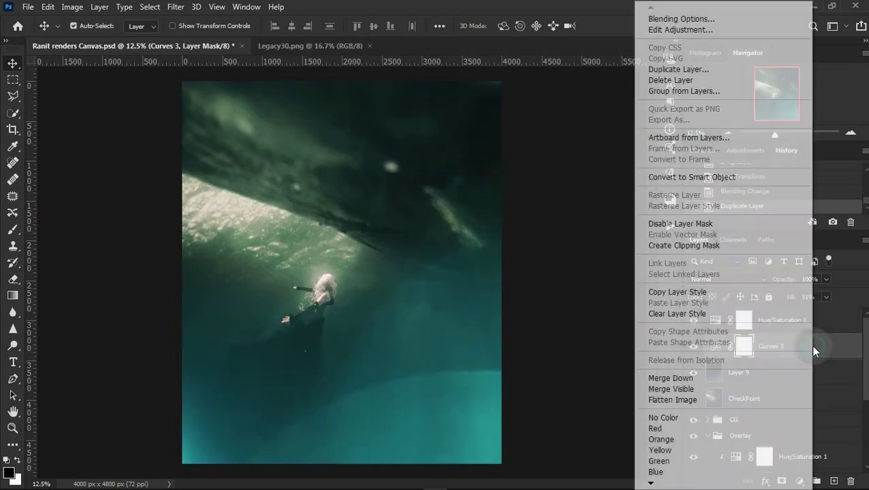
pyautogui.click(698, 246)
pyautogui.rightClick(817, 323)
pyautogui.click(701, 246)
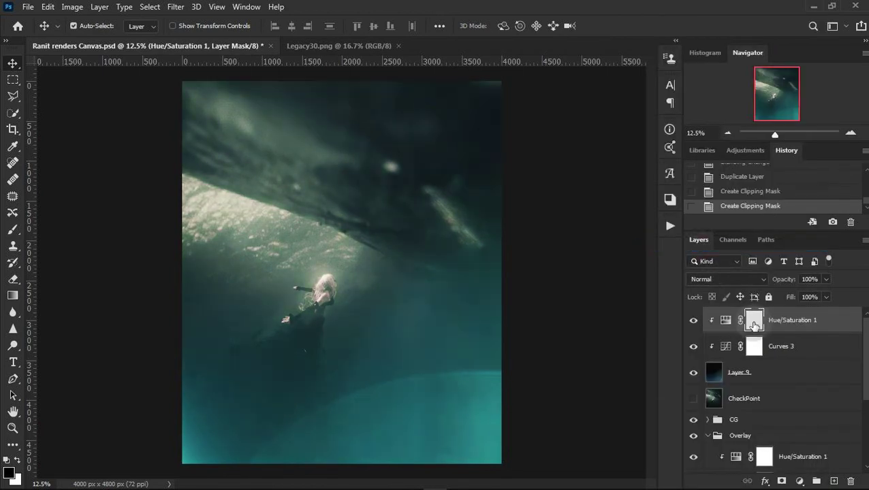
pyautogui.click(693, 346)
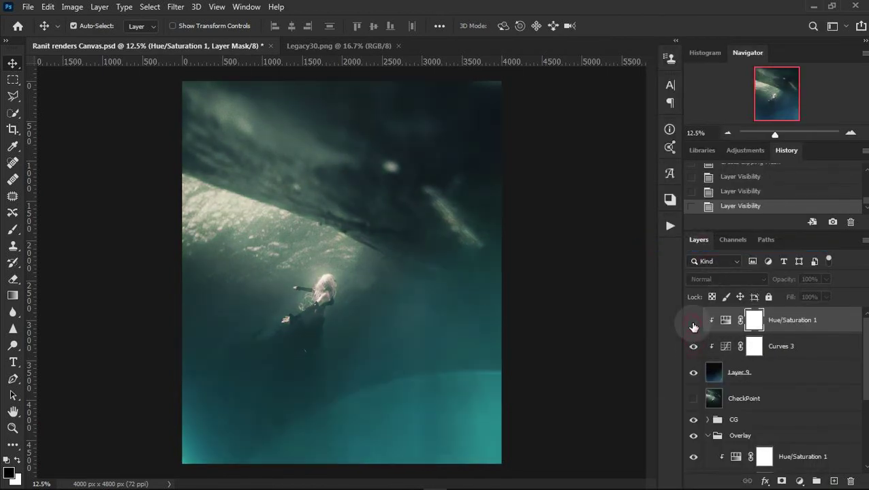
pyautogui.click(693, 320)
pyautogui.click(693, 320)
# Group Layer 9 with its clipped adjustments into a group named Overlay 2.
pyautogui.click(786, 375)
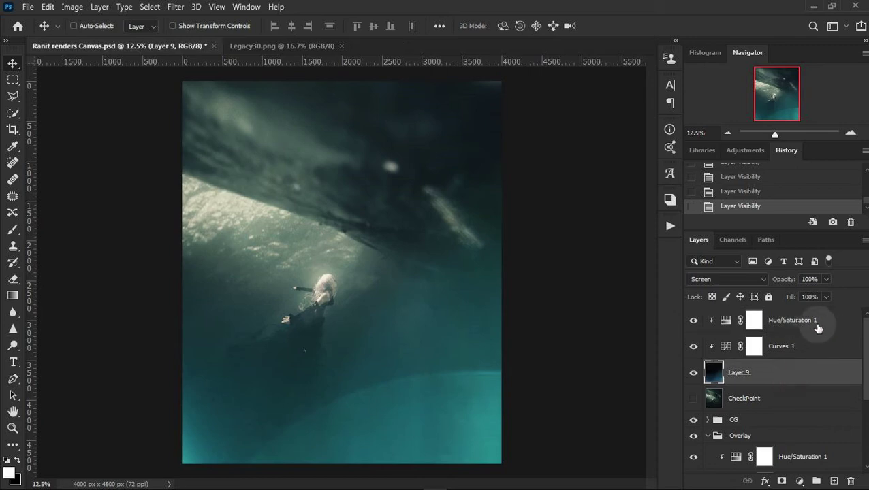
pyautogui.keyDown('shift'); pyautogui.click(824, 325); pyautogui.keyUp('shift')
pyautogui.hotkey('ctrl', 'g')
pyautogui.doubleClick(742, 314)
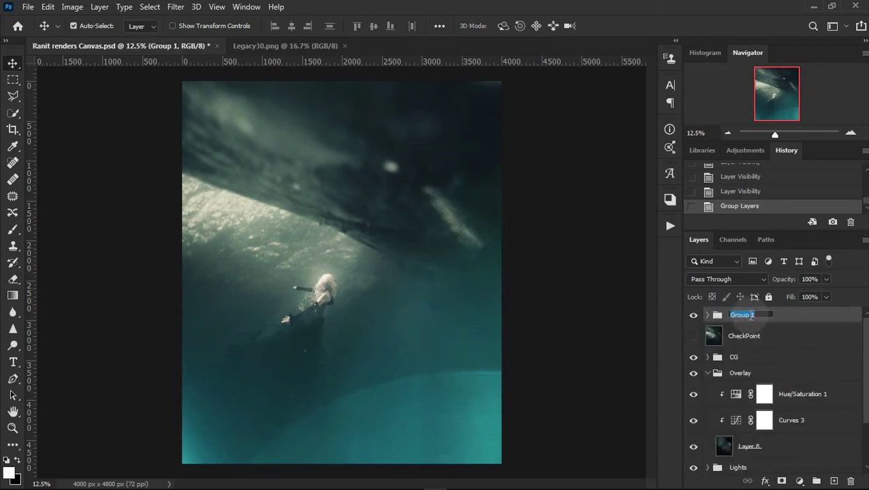
pyautogui.write('Overlay 2')
pyautogui.press('Return')
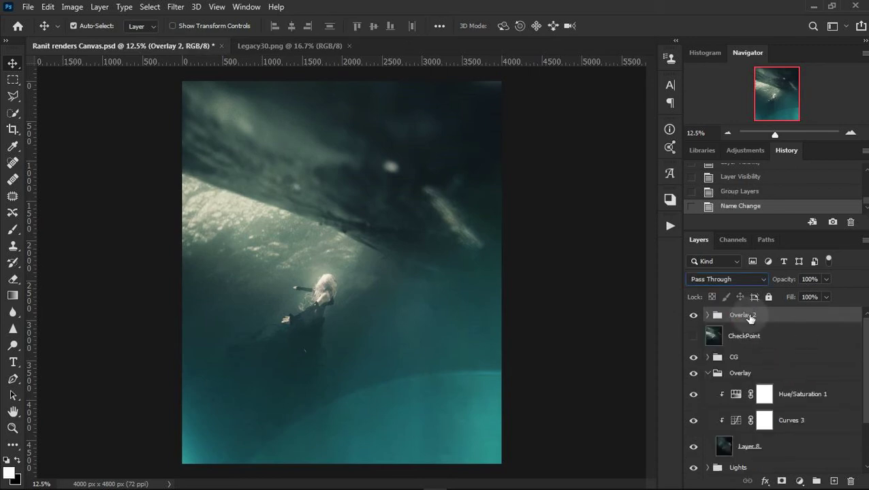
# Delete the CheckPoint layer and move Overlay 2 below the CG group.
pyautogui.click(708, 373)
pyautogui.click(756, 338)
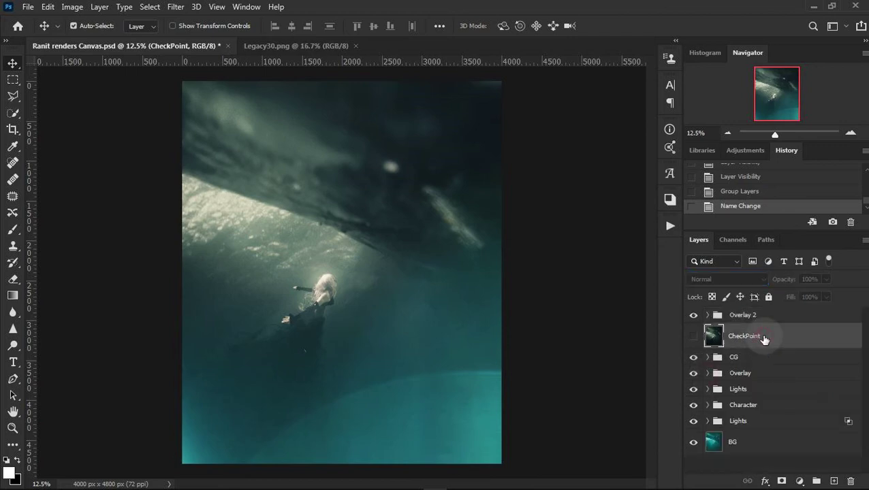
pyautogui.press('Delete')
pyautogui.moveTo(773, 315); pyautogui.dragTo(783, 339)
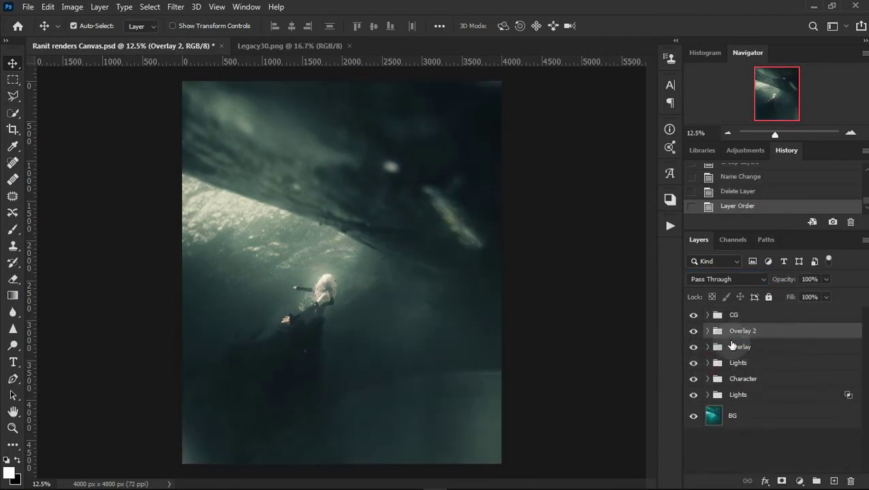
# Expand Overlay 2 and open Hue/Saturation 1 properties, re-enabling the adjustment.
pyautogui.click(707, 331)
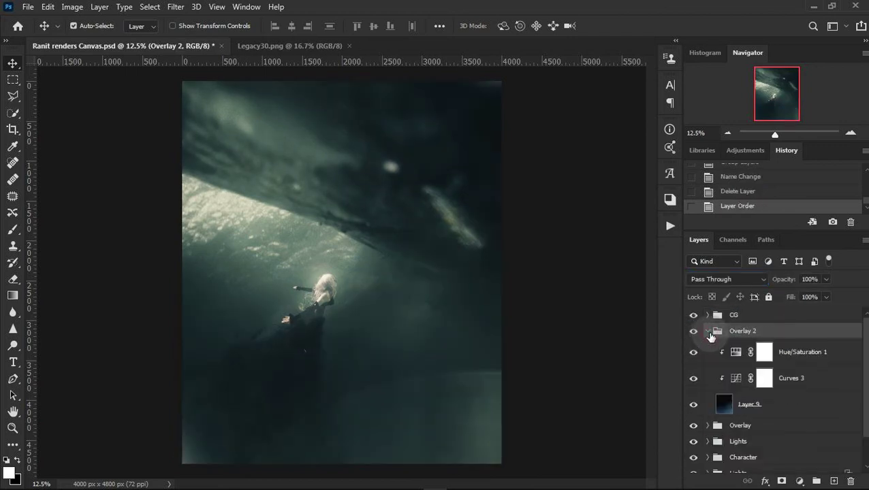
pyautogui.click(708, 330)
pyautogui.click(774, 408)
pyautogui.doubleClick(735, 352)
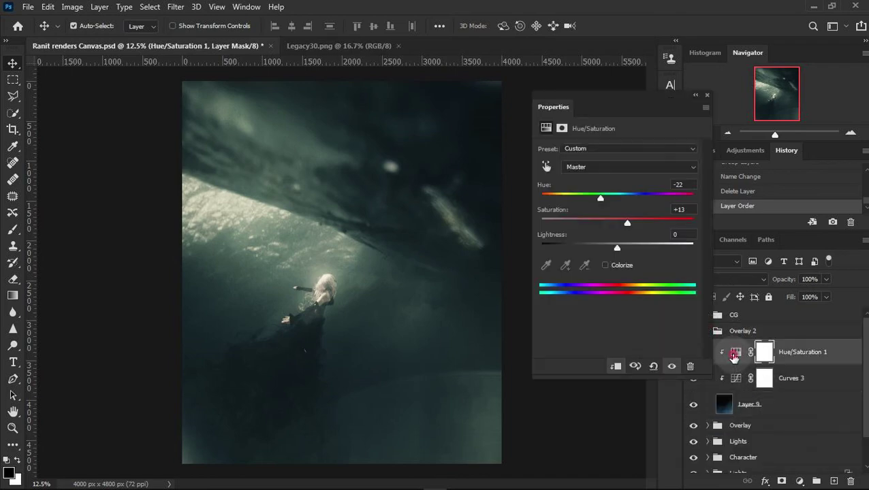
pyautogui.click(712, 298)
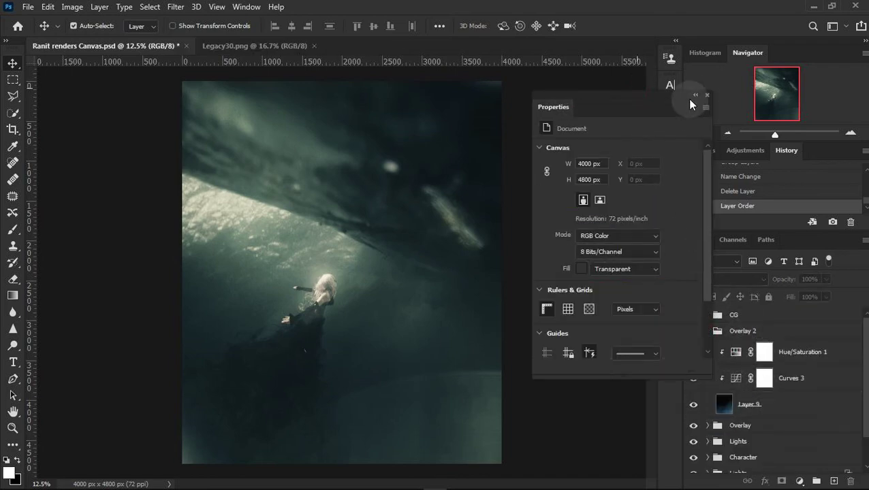
pyautogui.click(693, 352)
pyautogui.doubleClick(735, 352)
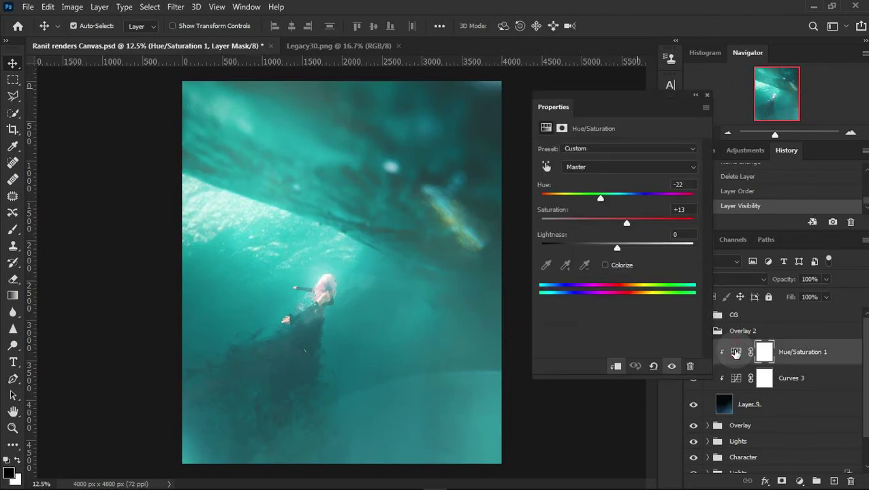
# Darken the Blues range, then show the CG group and adjust the adjustment layer's fill.
pyautogui.click(579, 167)
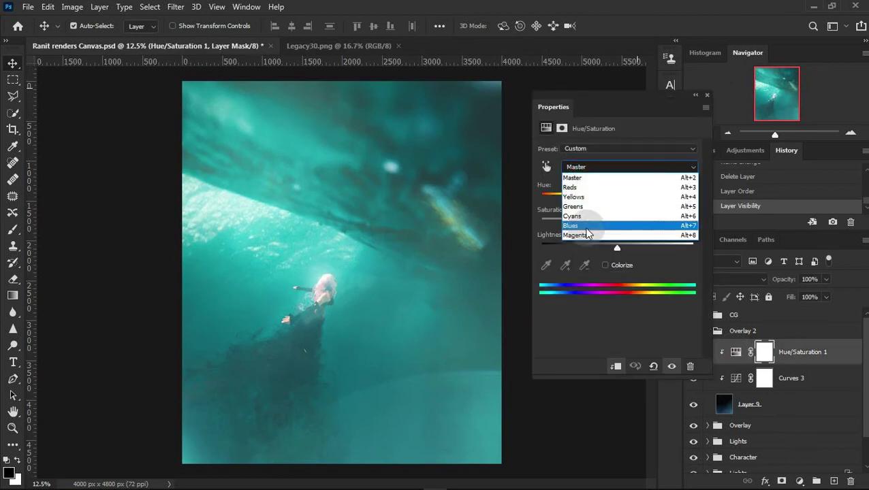
pyautogui.click(585, 229)
pyautogui.click(587, 247)
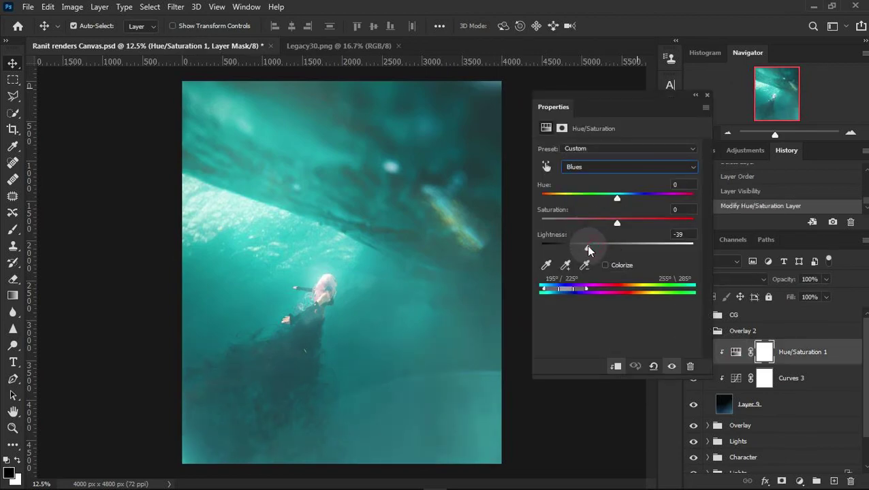
pyautogui.click(579, 167)
pyautogui.click(590, 213)
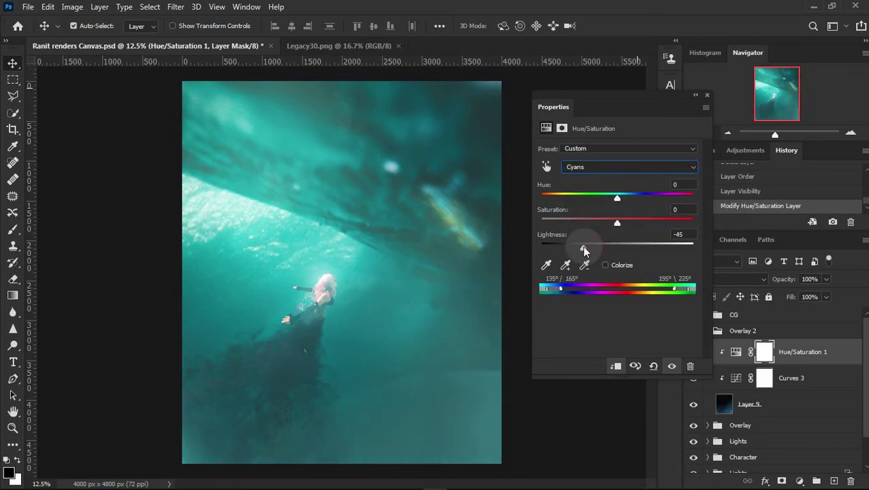
pyautogui.click(707, 94)
pyautogui.click(694, 316)
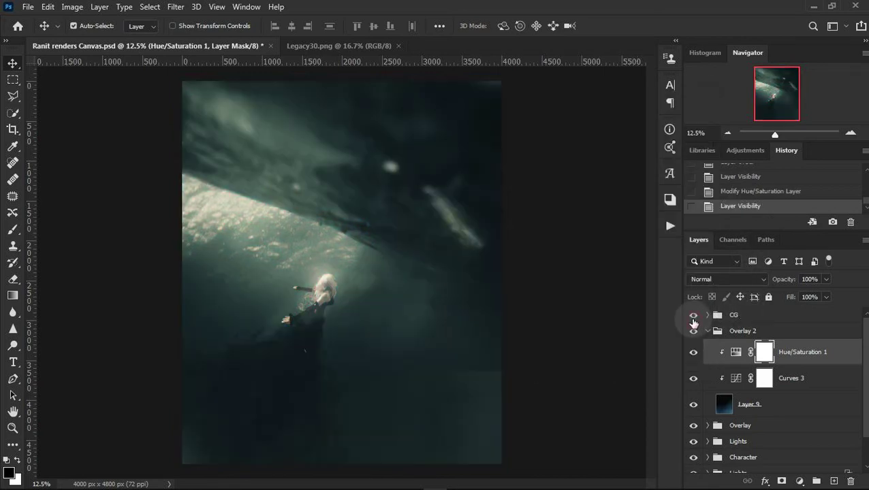
pyautogui.moveTo(790, 296); pyautogui.dragTo(714, 306)
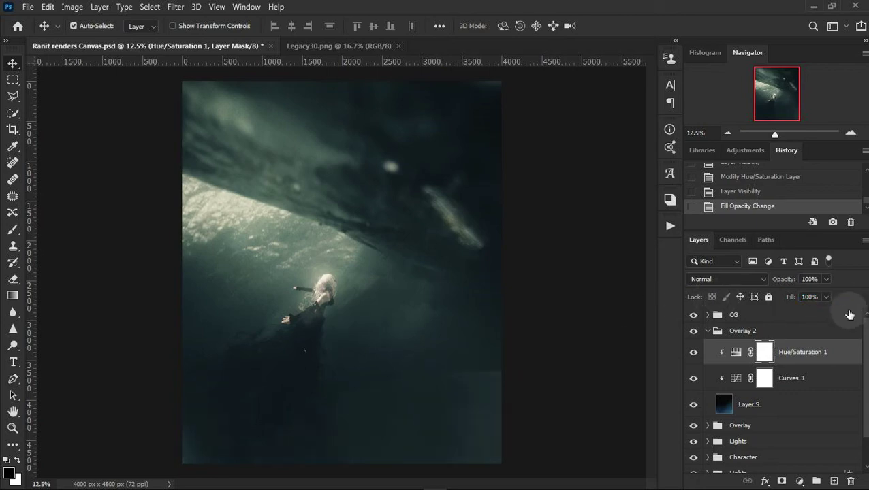
# Set Blues lightness to -1 and Cyans lightness to -33 in Hue/Saturation 1.
pyautogui.doubleClick(736, 352)
pyautogui.click(580, 167)
pyautogui.click(570, 202)
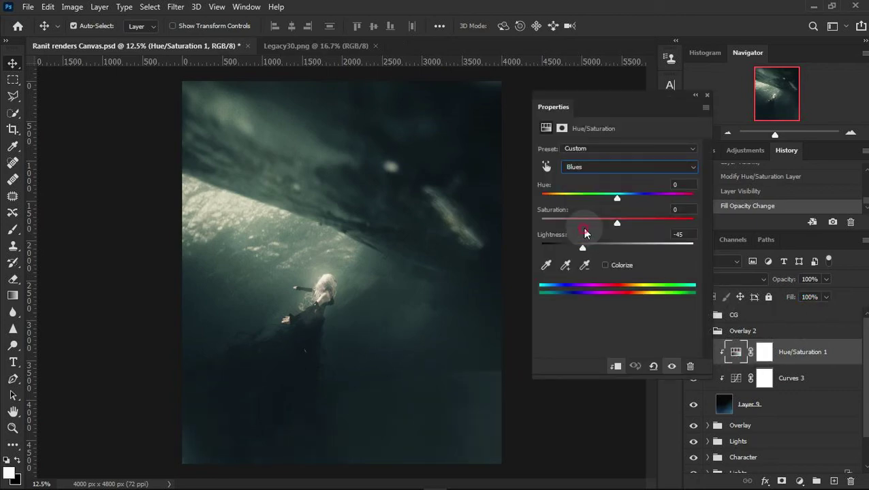
pyautogui.moveTo(624, 248); pyautogui.dragTo(618, 250)
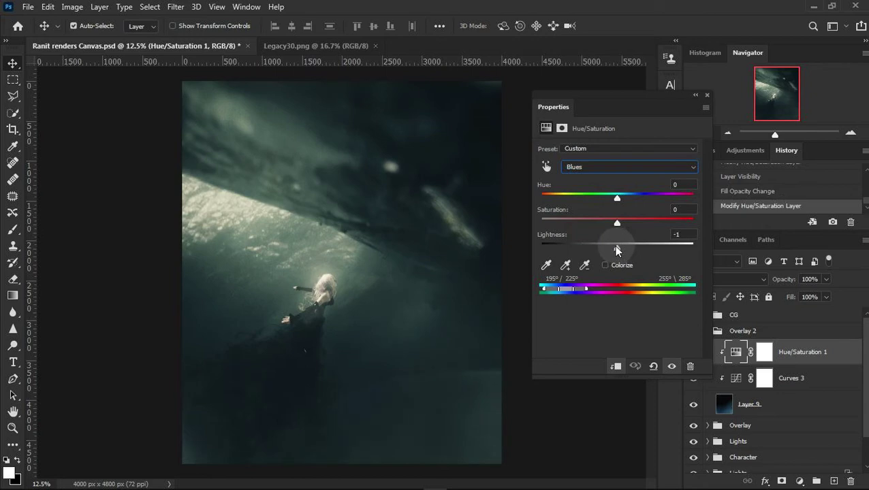
pyautogui.moveTo(618, 250); pyautogui.dragTo(607, 248)
pyautogui.click(590, 169)
pyautogui.click(585, 213)
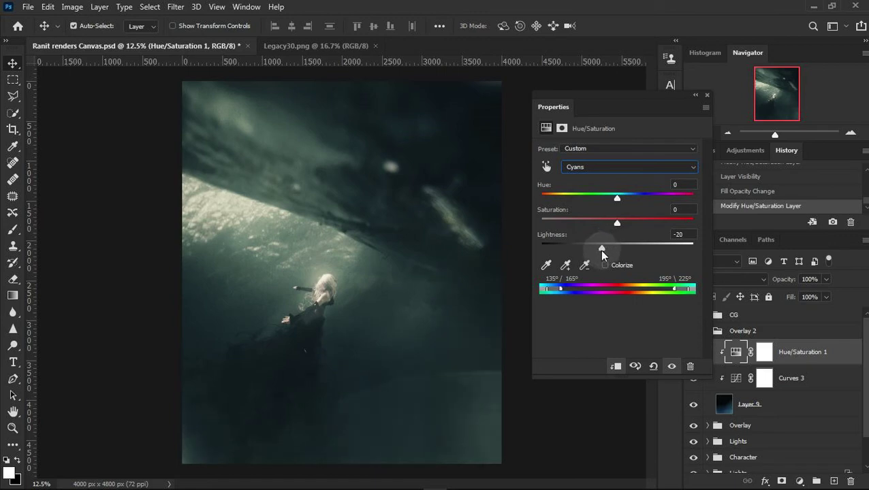
pyautogui.click(707, 95)
pyautogui.click(726, 135)
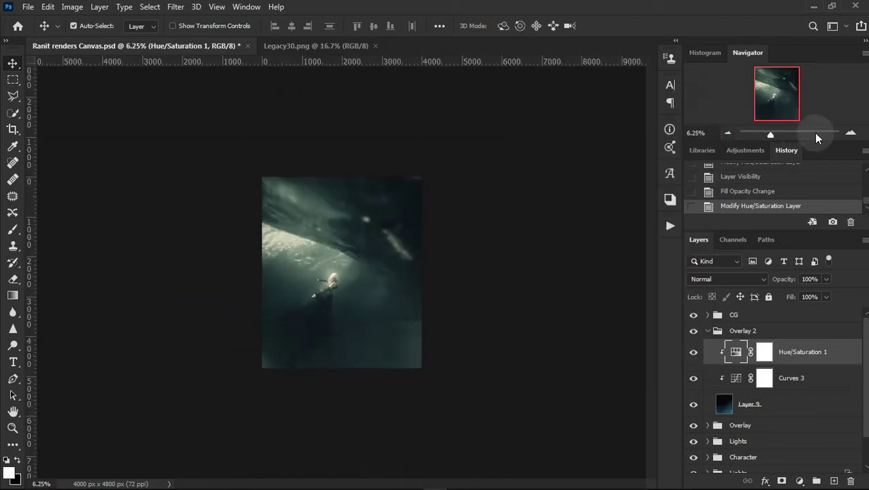
pyautogui.click(792, 404)
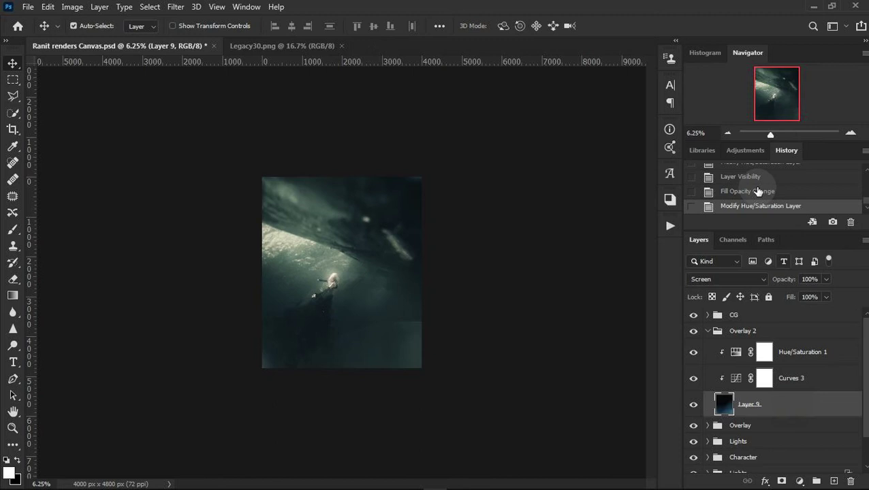
pyautogui.click(727, 134)
pyautogui.hotkey('ctrl', 't')
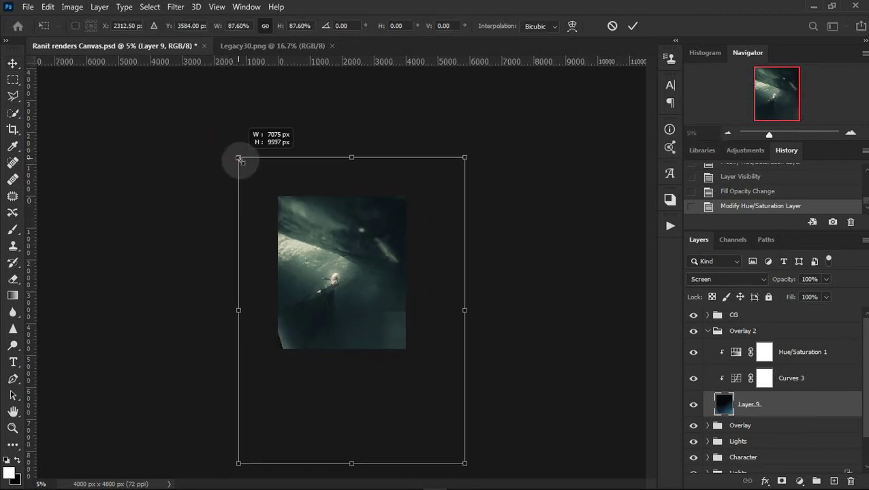
pyautogui.moveTo(222, 135); pyautogui.dragTo(227, 141)
pyautogui.moveTo(365, 286); pyautogui.dragTo(373, 302)
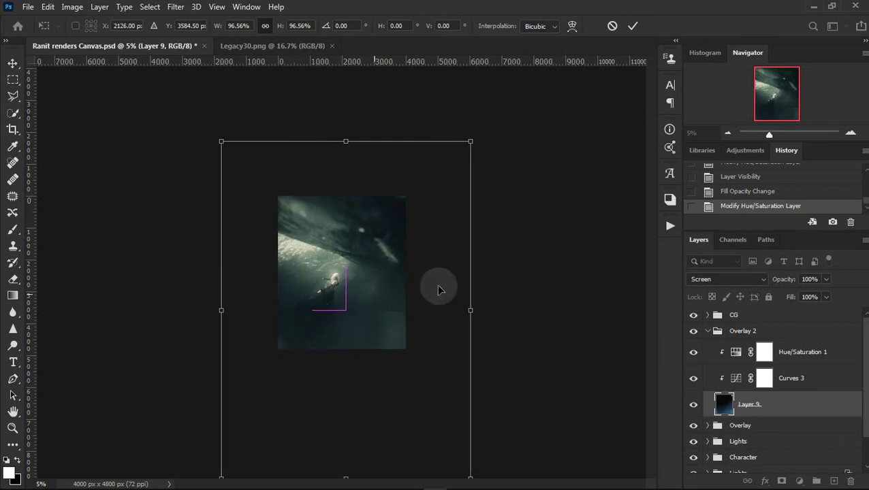
pyautogui.click(632, 26)
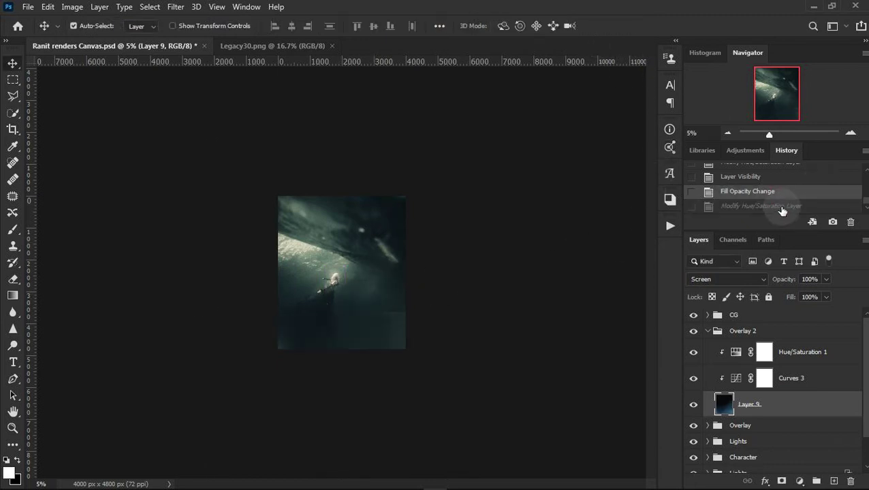
pyautogui.click(852, 132)
pyautogui.click(851, 131)
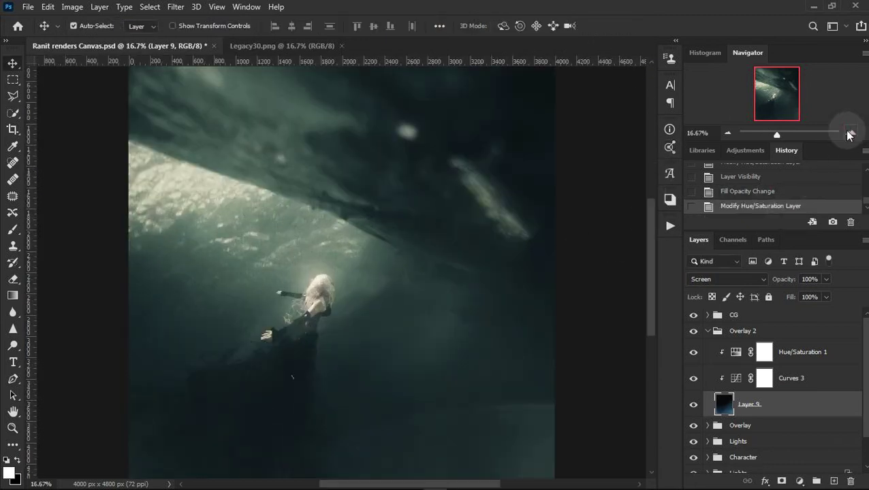
pyautogui.click(727, 133)
pyautogui.click(727, 133)
pyautogui.click(727, 133)
pyautogui.click(851, 132)
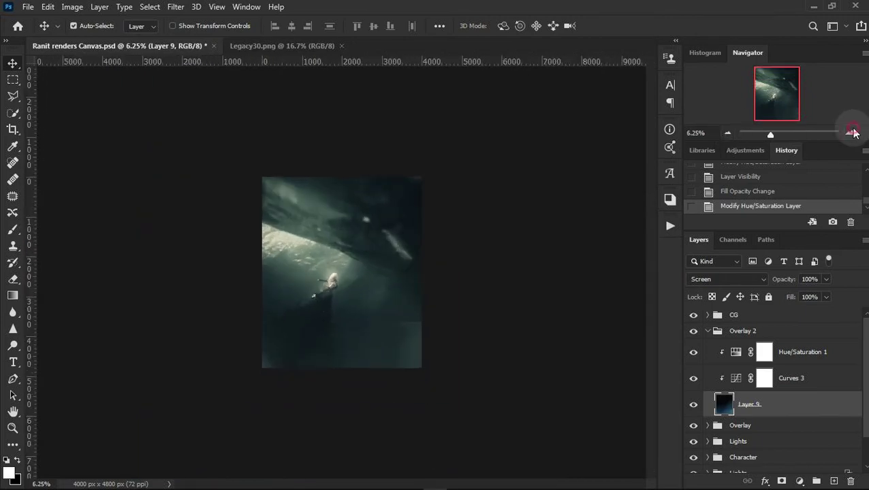
pyautogui.click(852, 133)
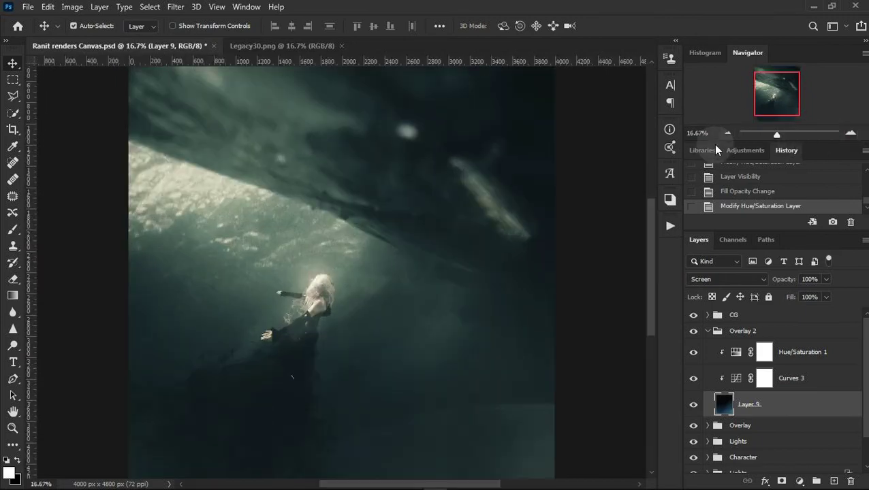
pyautogui.click(725, 133)
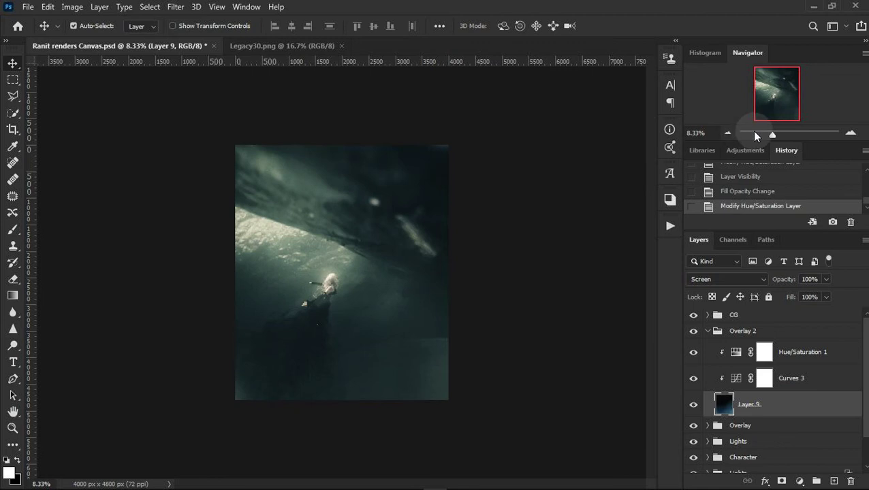
pyautogui.click(851, 132)
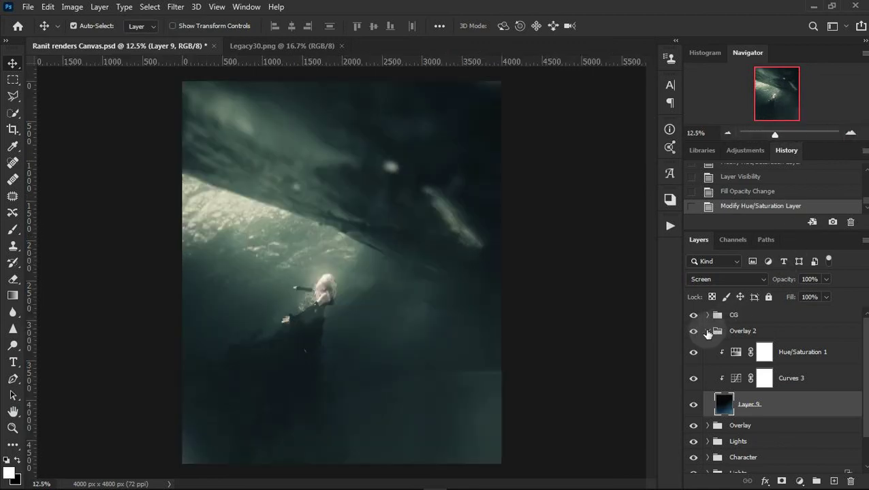
pyautogui.click(708, 331)
pyautogui.click(693, 331)
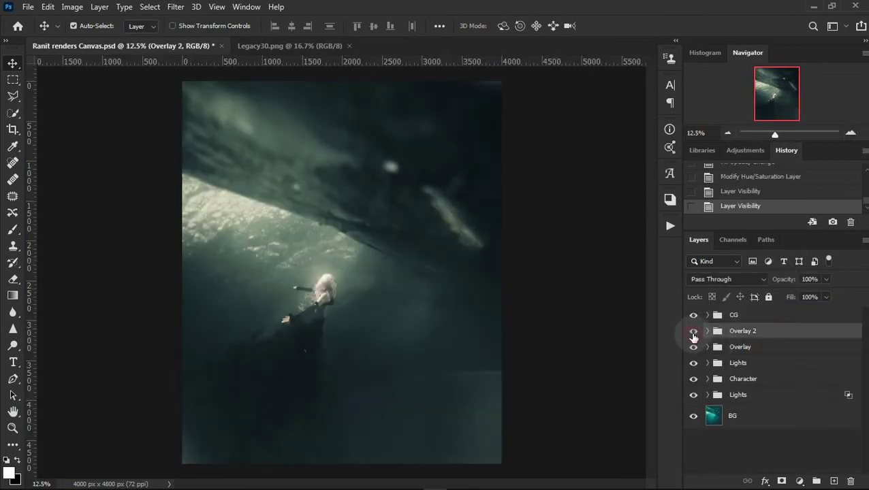
pyautogui.click(693, 331)
# In Overlay 2's Hue/Saturation 1, lower Blues lightness to -36 and Cyans lightness to -50.
pyautogui.click(707, 331)
pyautogui.click(848, 355)
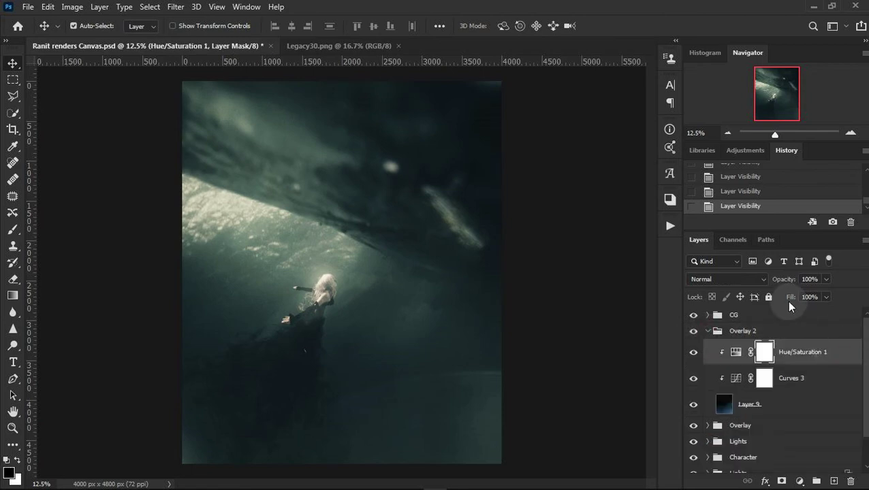
pyautogui.click(737, 352)
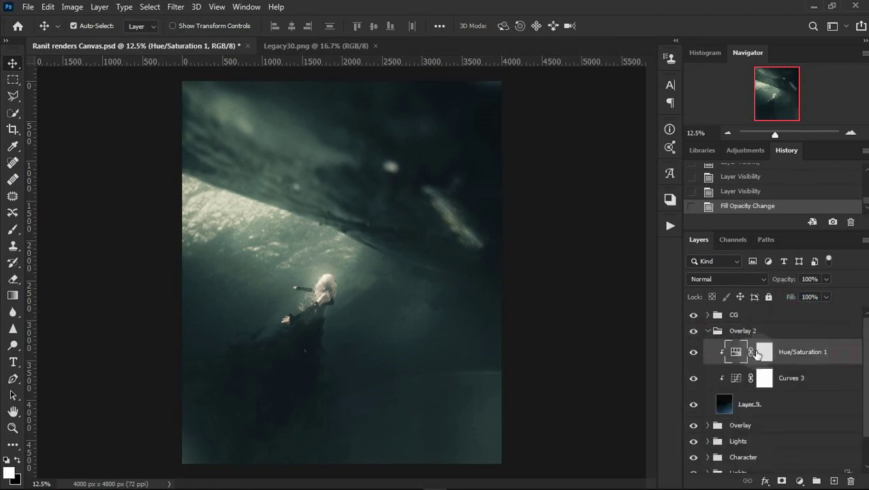
pyautogui.doubleClick(736, 352)
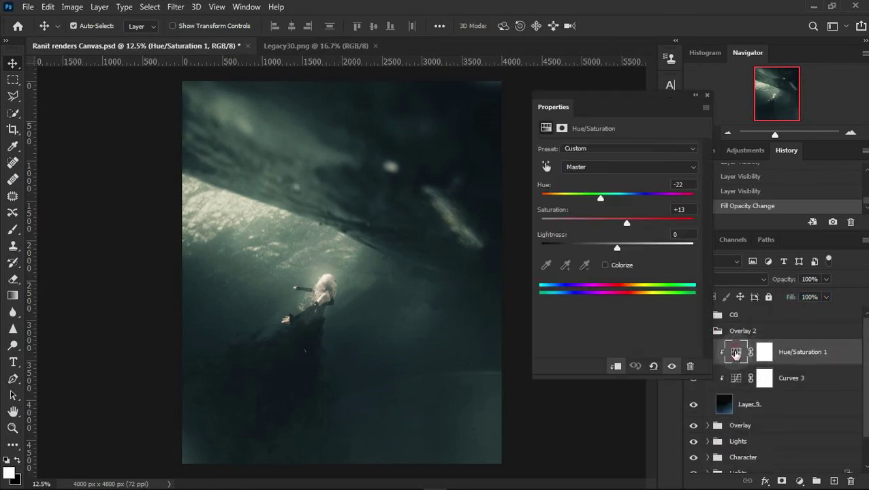
pyautogui.click(597, 168)
pyautogui.click(592, 225)
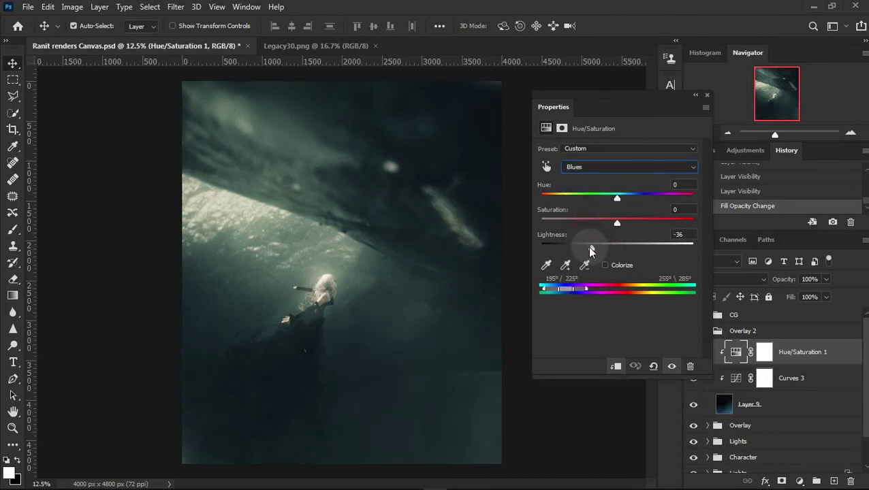
pyautogui.moveTo(589, 248); pyautogui.dragTo(594, 249)
pyautogui.click(597, 168)
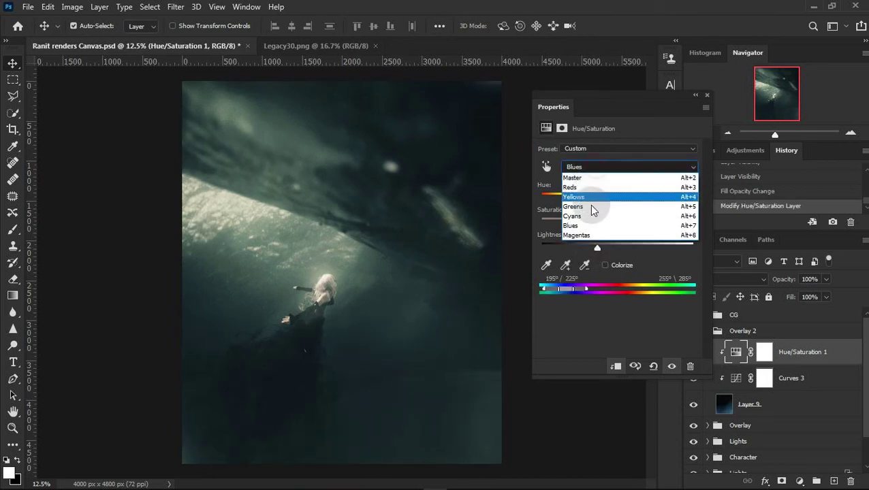
pyautogui.click(592, 209)
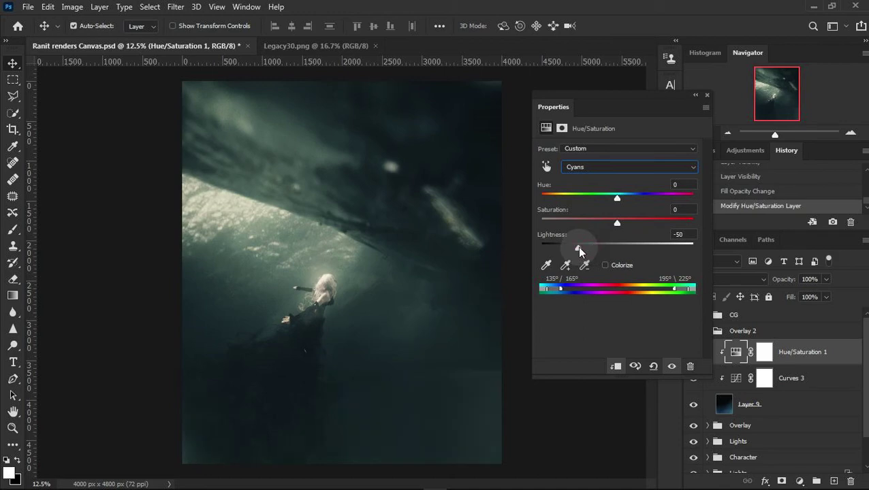
pyautogui.click(728, 133)
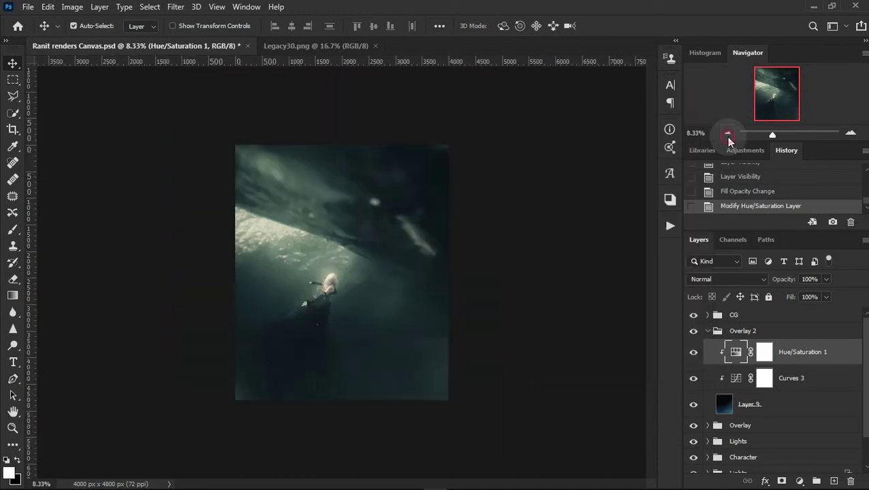
pyautogui.click(850, 133)
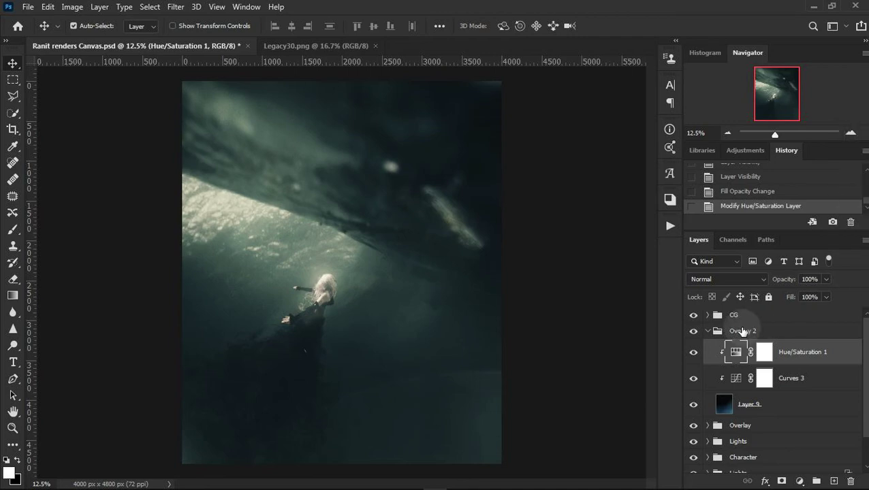
pyautogui.click(707, 331)
pyautogui.click(694, 316)
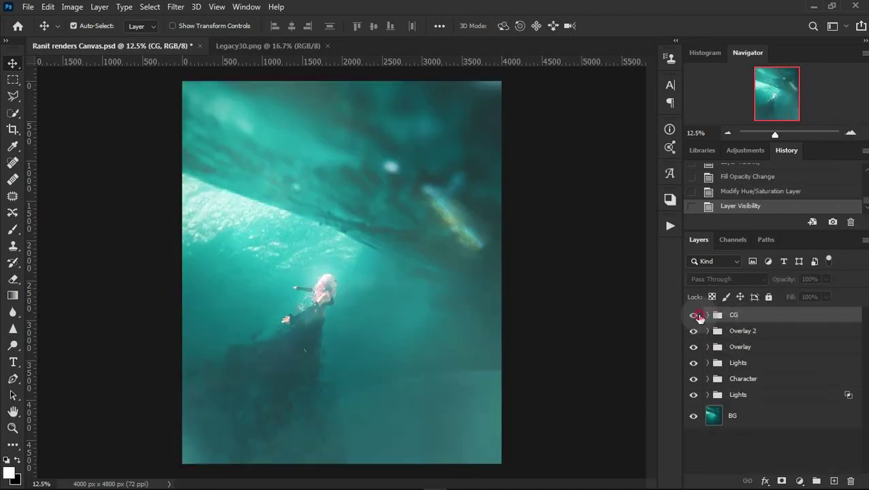
pyautogui.click(694, 316)
pyautogui.click(694, 315)
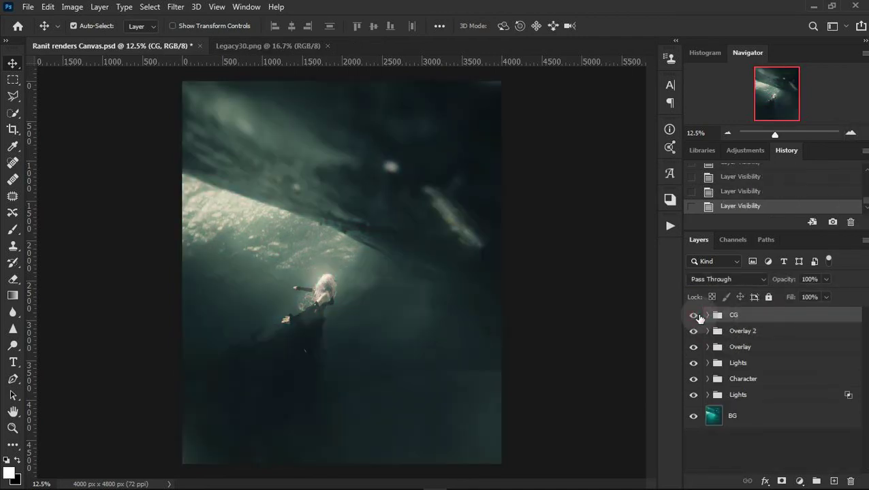
pyautogui.click(788, 440)
pyautogui.click(728, 133)
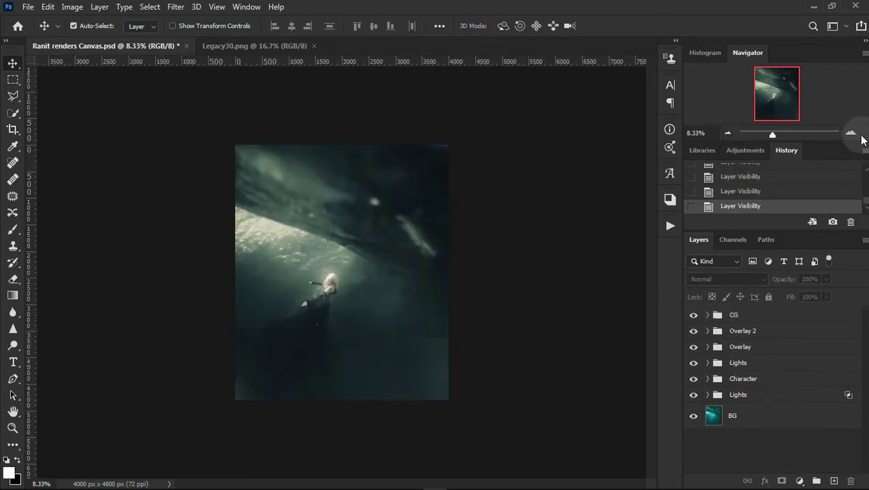
pyautogui.click(851, 132)
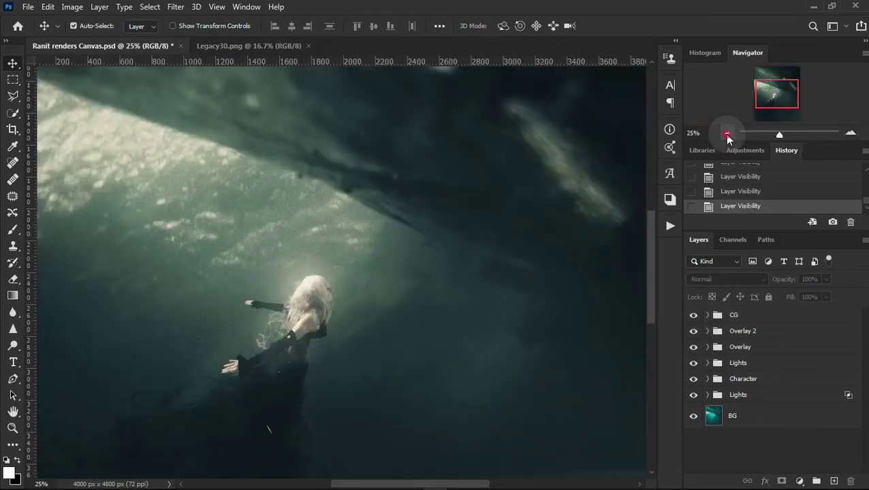
pyautogui.click(726, 133)
pyautogui.click(797, 317)
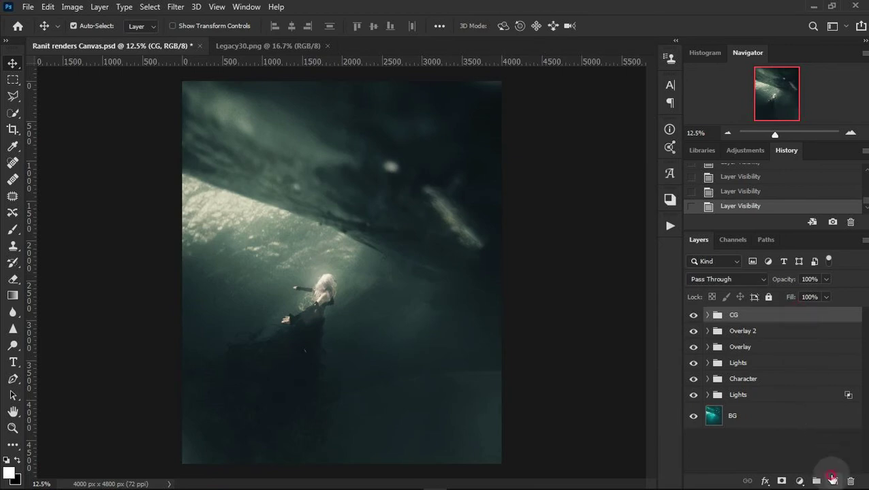
# Add a new top layer named CheckPoint and save the document.
pyautogui.click(832, 479)
pyautogui.write('CheckPoint')
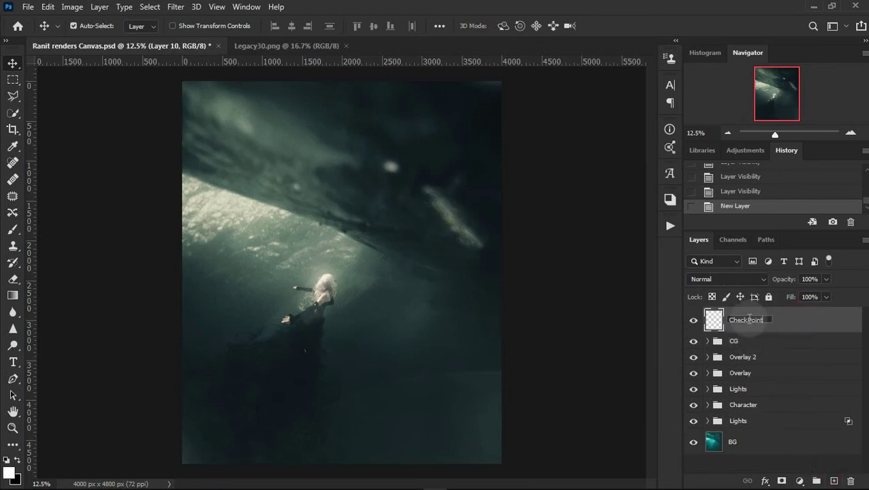
pyautogui.press('Return')
pyautogui.hotkey('ctrl', 's')
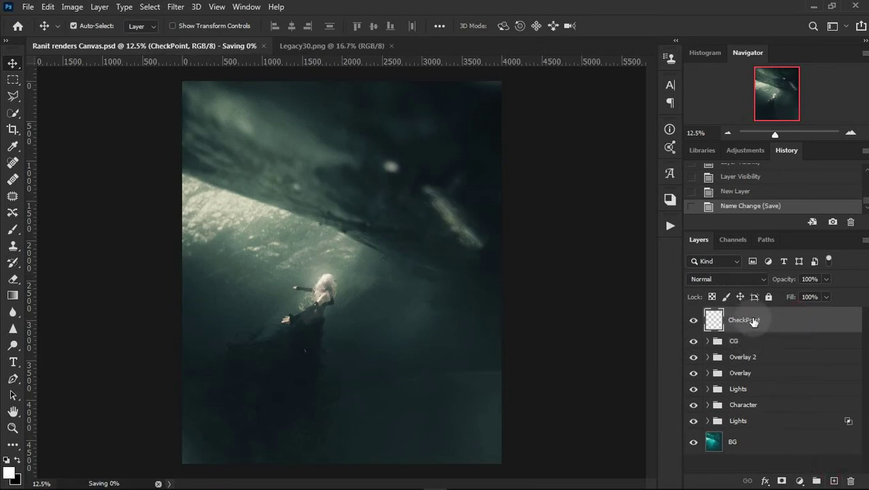
# Fill CheckPoint with a merged copy of the visible composite using Image > Apply Image.
pyautogui.click(72, 7)
pyautogui.click(90, 194)
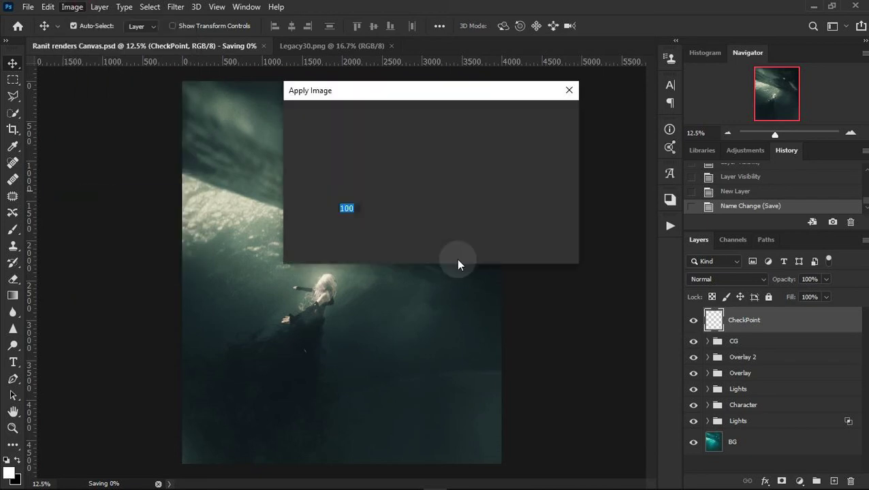
pyautogui.press('Return')
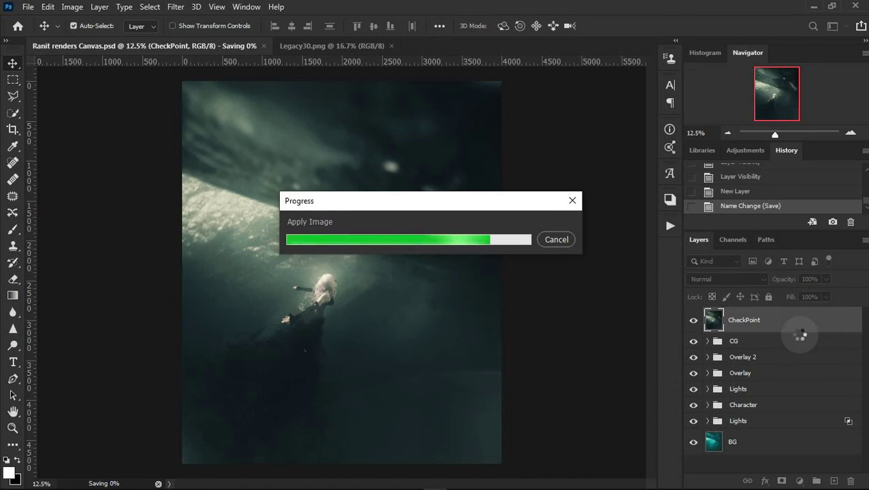
pyautogui.click(176, 6)
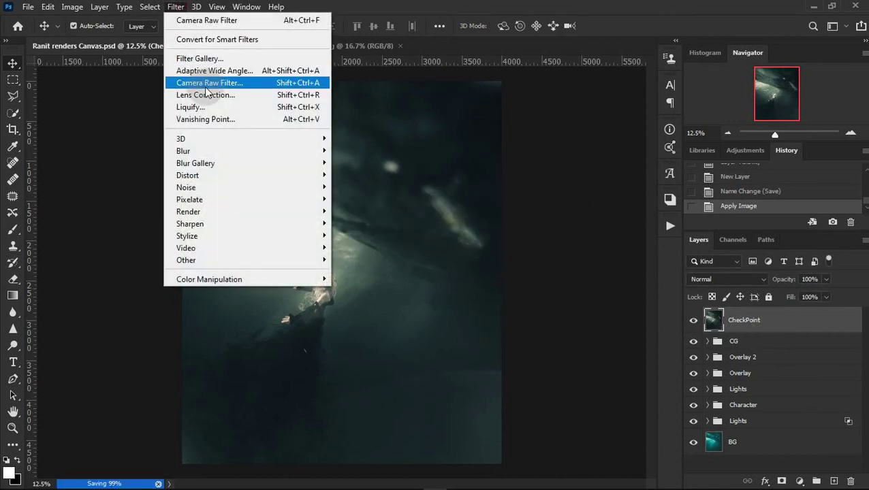
# Add a Camera Raw vignette: amount -45, Highlight Priority, midpoint 20, roundness +50, feather 100.
pyautogui.click(208, 83)
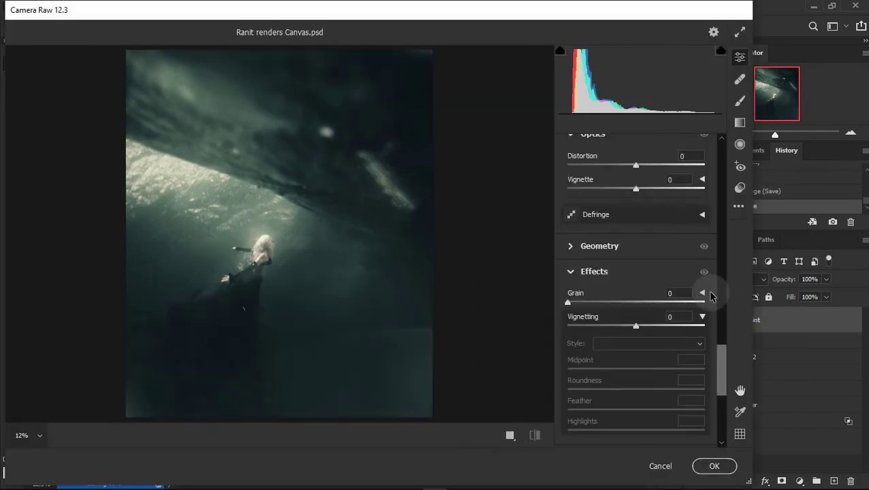
pyautogui.click(677, 292)
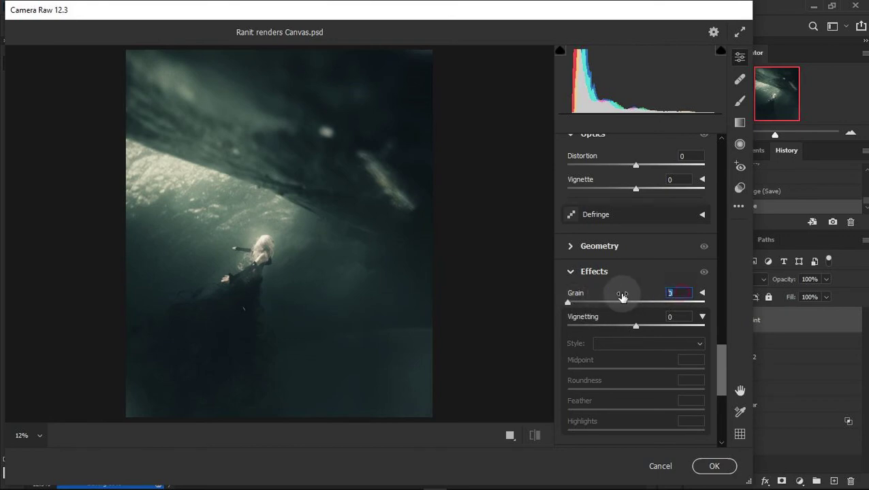
pyautogui.write('1')
pyautogui.moveTo(636, 325); pyautogui.dragTo(601, 332)
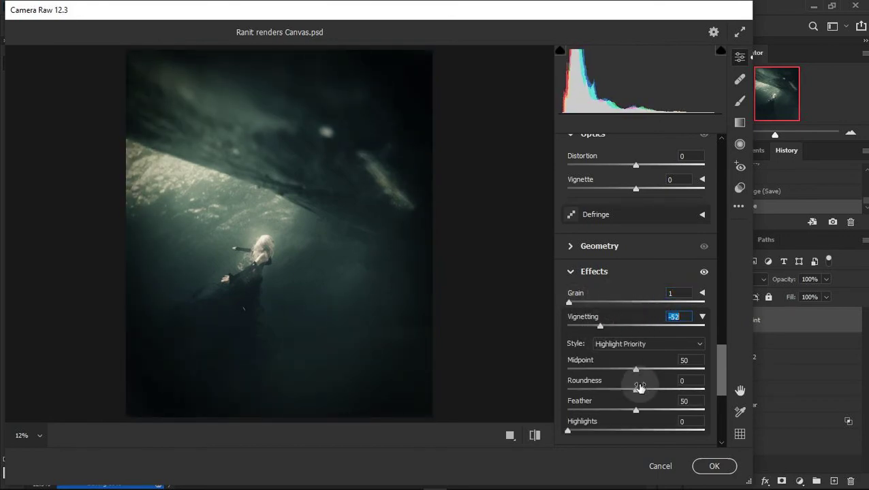
pyautogui.moveTo(567, 431); pyautogui.dragTo(761, 437)
pyautogui.moveTo(635, 411); pyautogui.dragTo(722, 409)
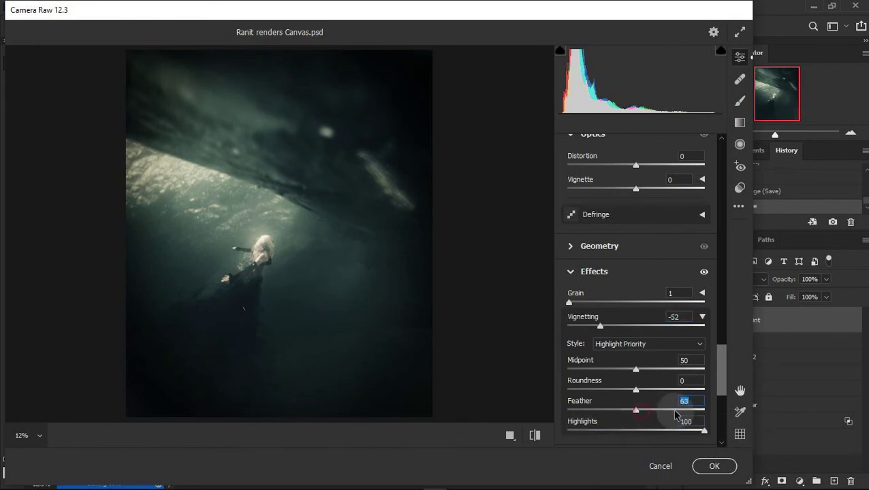
pyautogui.moveTo(636, 389)
pyautogui.mouseDown()
pyautogui.moveTo(671, 389)
pyautogui.moveTo(592, 374)
pyautogui.mouseUp()
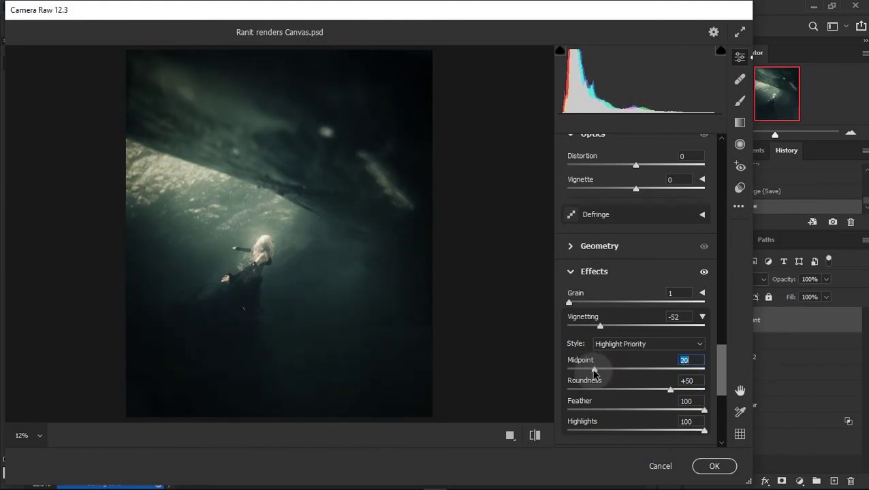
pyautogui.moveTo(599, 326); pyautogui.dragTo(603, 329)
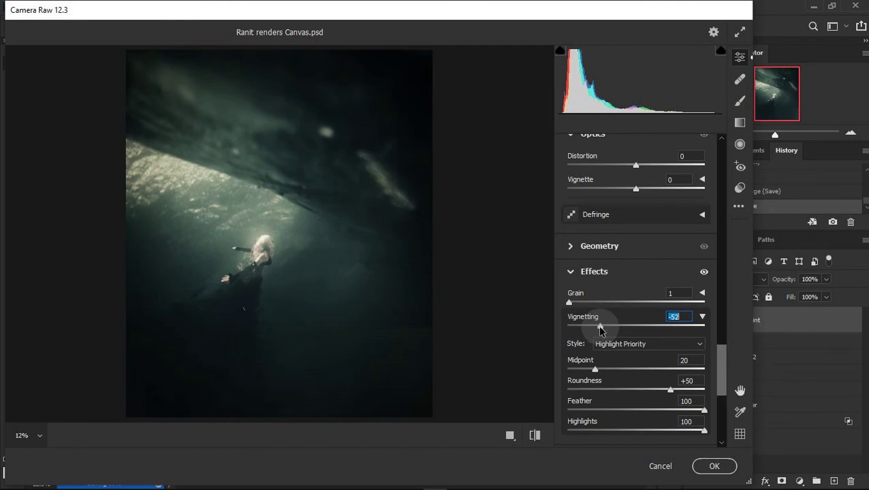
pyautogui.moveTo(595, 369)
pyautogui.mouseDown()
pyautogui.moveTo(585, 369)
pyautogui.moveTo(594, 370)
pyautogui.mouseUp()
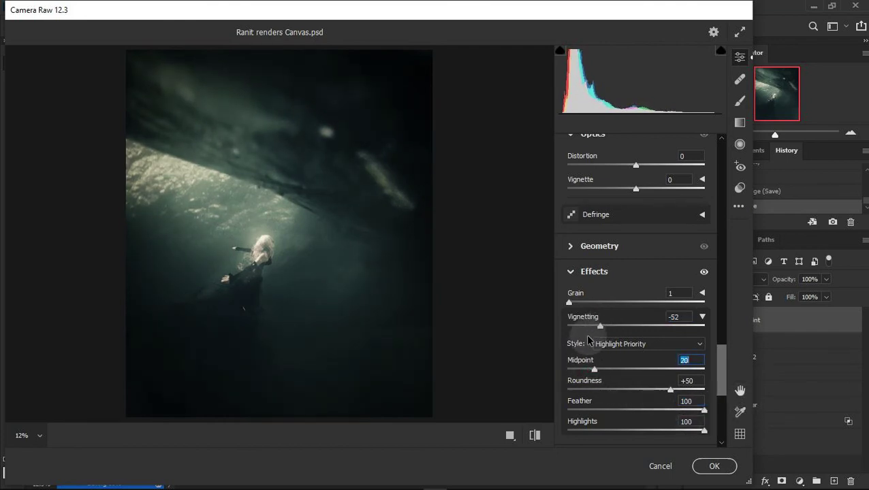
pyautogui.moveTo(600, 327)
pyautogui.mouseDown()
pyautogui.moveTo(617, 328)
pyautogui.moveTo(605, 330)
pyautogui.mouseUp()
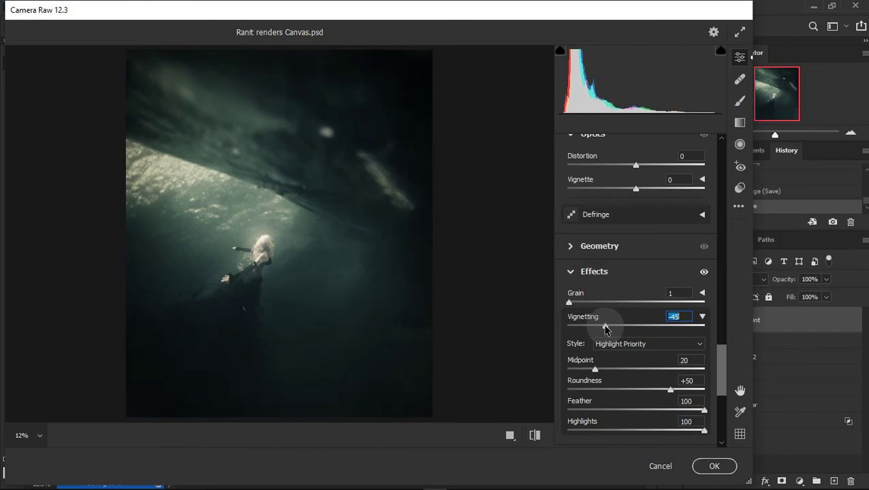
pyautogui.moveTo(721, 361); pyautogui.dragTo(725, 293)
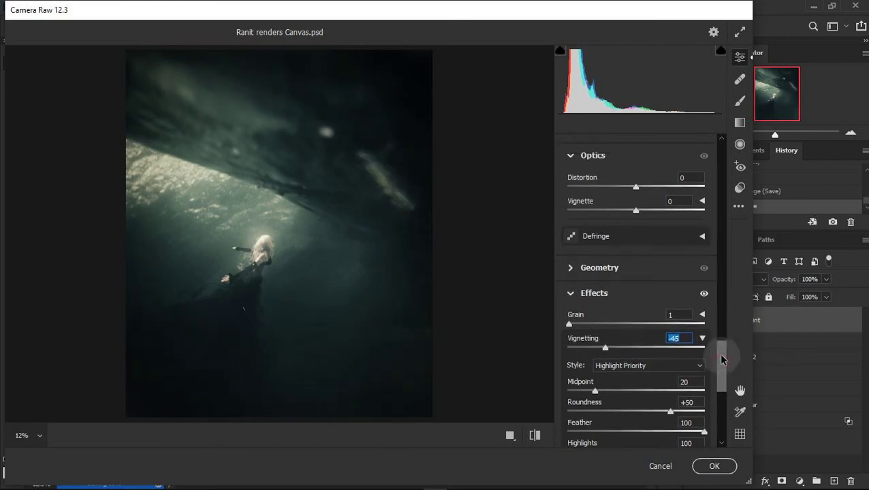
# Enter starting Texture and Dehaze amounts of 5 in the Camera Raw Basic panel.
pyautogui.scroll(3, 727, 289)
pyautogui.scroll(-2, 728, 286)
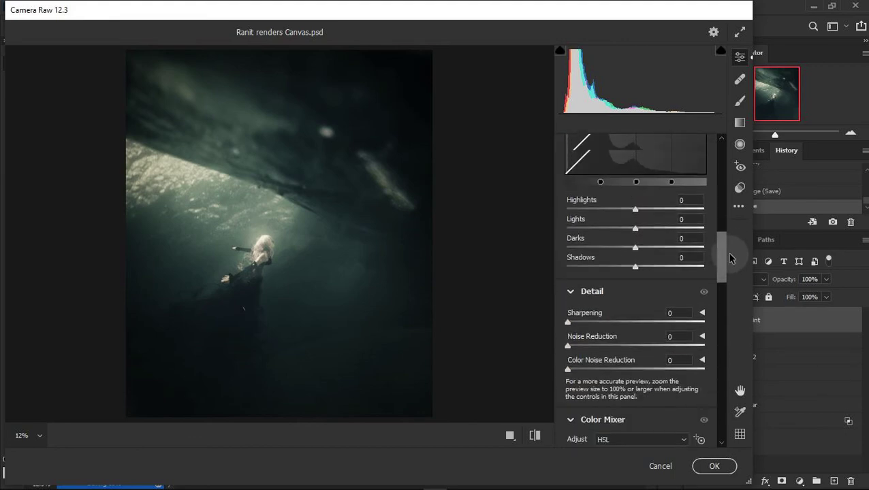
pyautogui.scroll(-3, 730, 283)
pyautogui.scroll(-2, 733, 278)
pyautogui.scroll(5, 722, 273)
pyautogui.scroll(5, 722, 272)
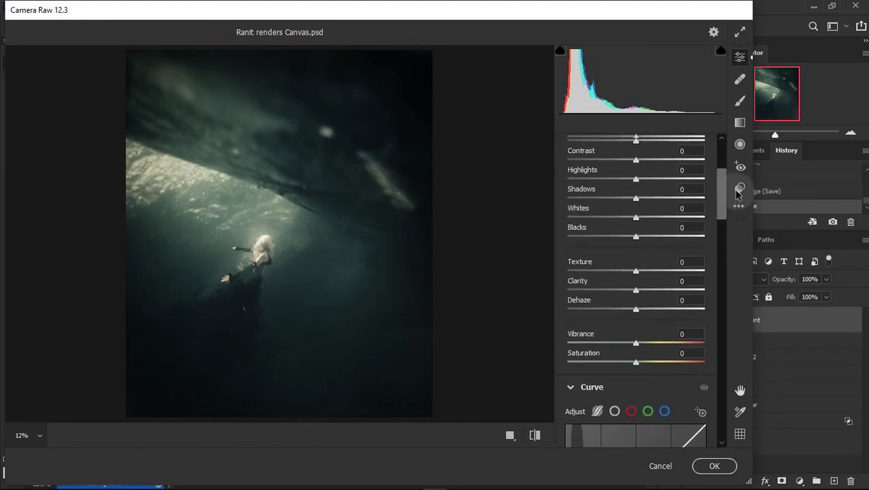
pyautogui.click(689, 262)
pyautogui.write('5')
pyautogui.press('Tab')
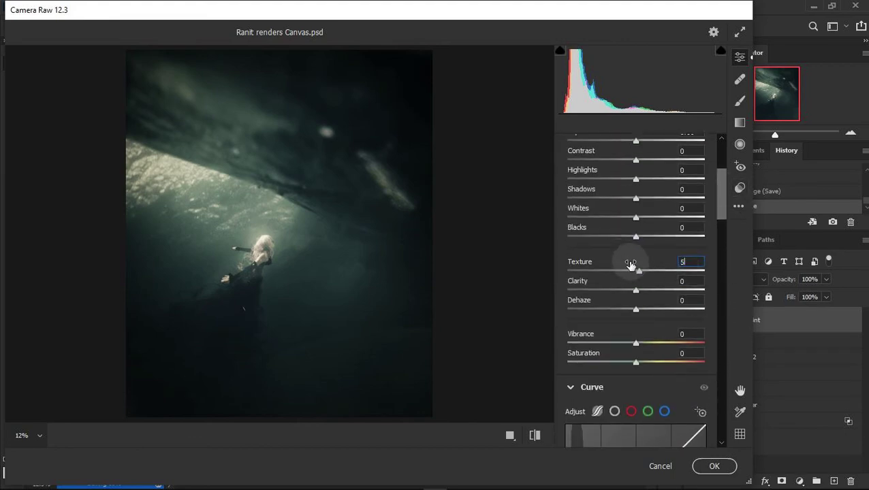
pyautogui.write('5')
pyautogui.click(683, 302)
pyautogui.write('5')
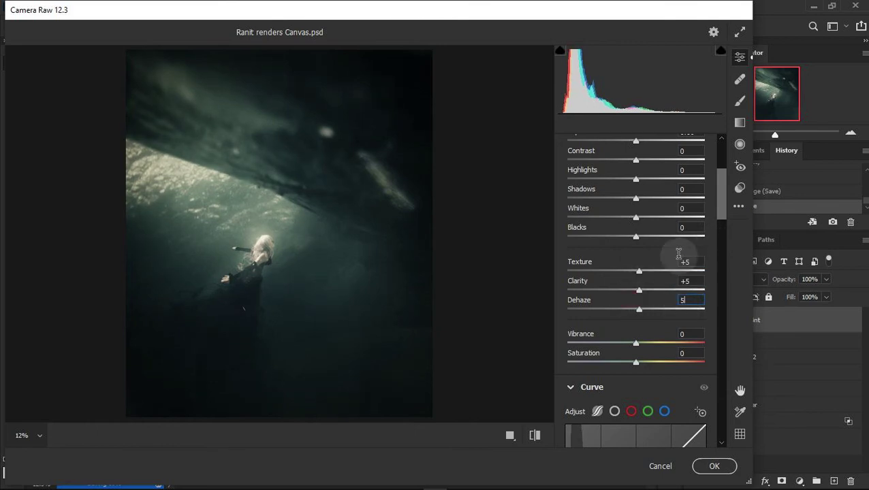
# Zoom the preview in close on the figure, then fit the whole image back.
pyautogui.rightClick(273, 259)
pyautogui.moveTo(309, 213)
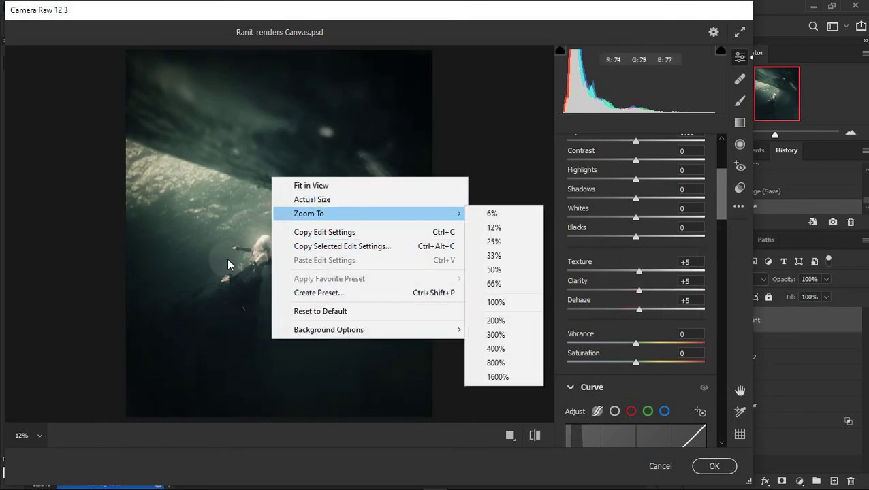
pyautogui.click(242, 238)
pyautogui.scroll(5, 241, 239)
pyautogui.scroll(-2, 268, 236)
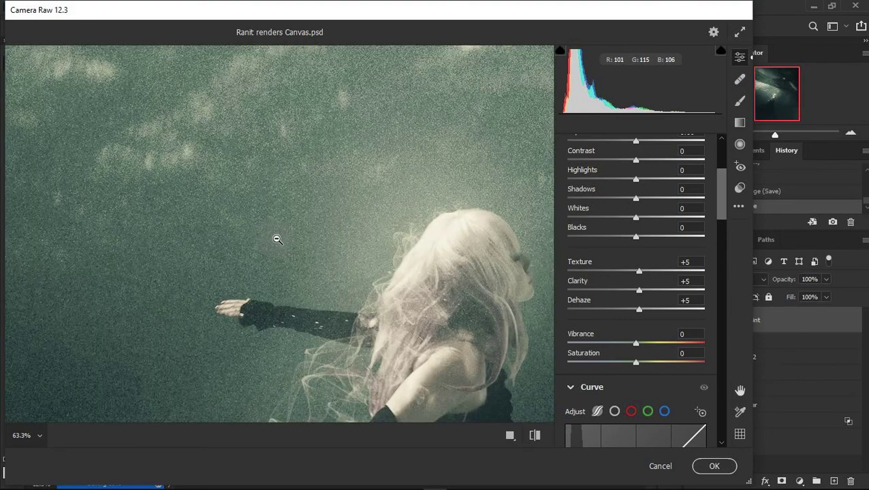
pyautogui.rightClick(261, 227)
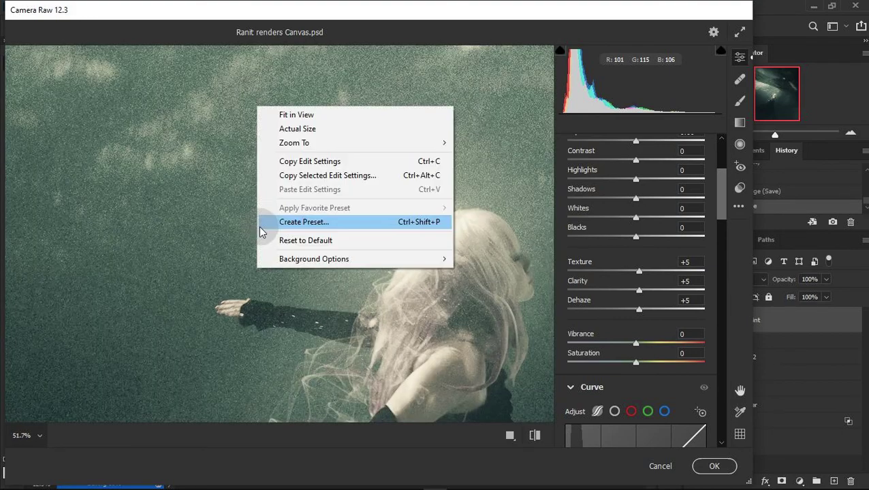
pyautogui.click(301, 116)
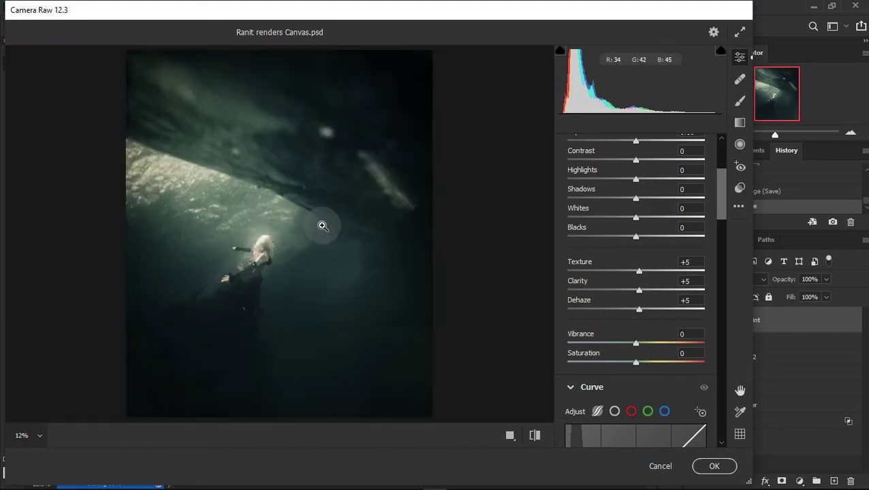
pyautogui.scroll(1, 243, 274)
pyautogui.scroll(1, 203, 259)
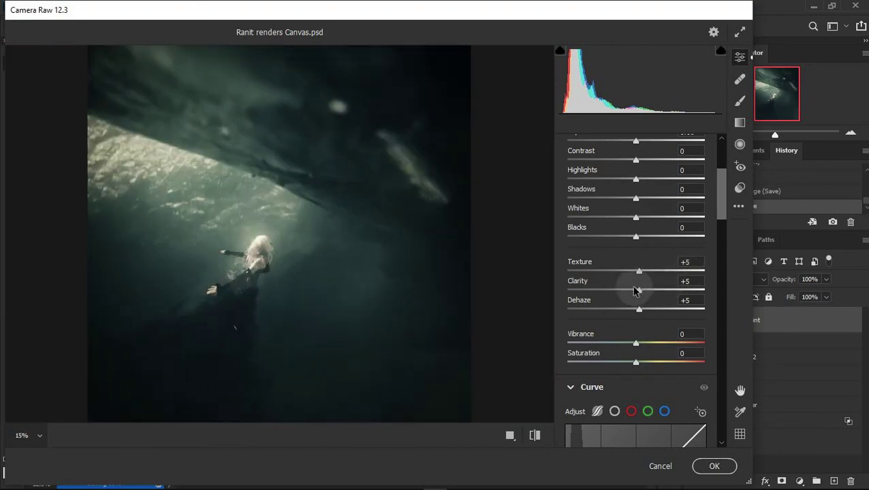
# Refine Texture to +7 and Dehaze to +1 while boosting Clarity.
pyautogui.moveTo(642, 293)
pyautogui.mouseDown()
pyautogui.moveTo(670, 293)
pyautogui.moveTo(648, 295)
pyautogui.mouseUp()
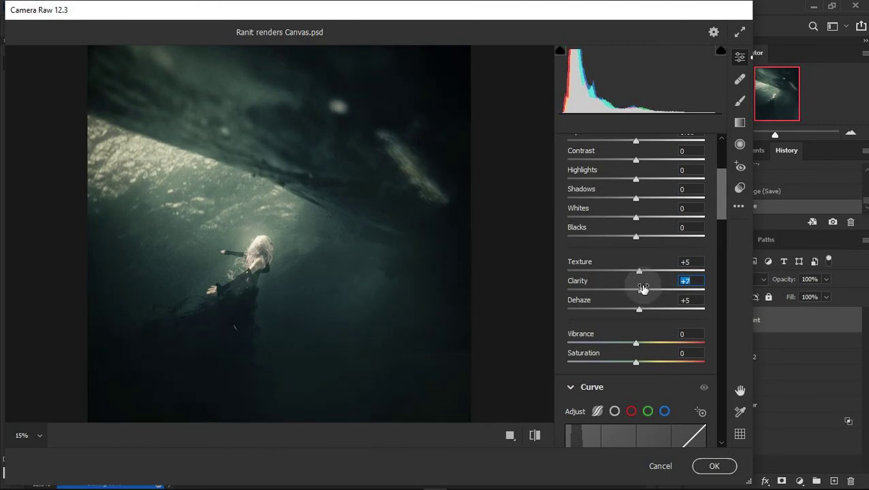
pyautogui.click(655, 267)
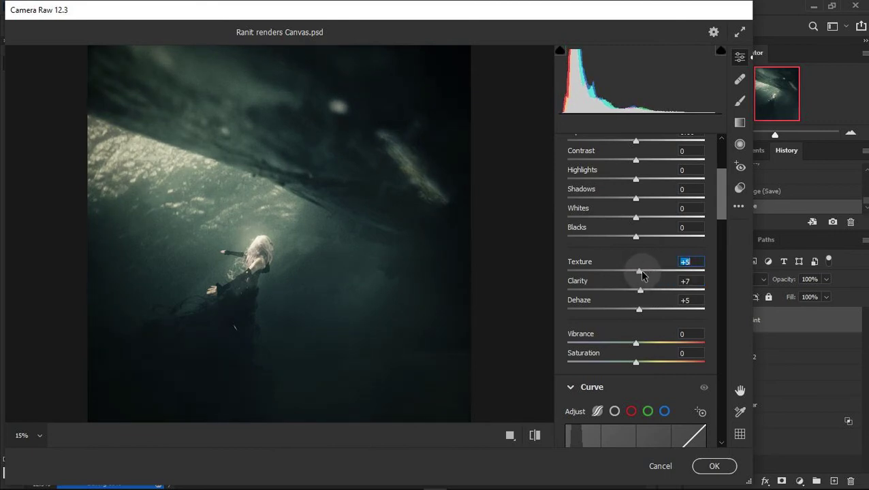
pyautogui.click(660, 311)
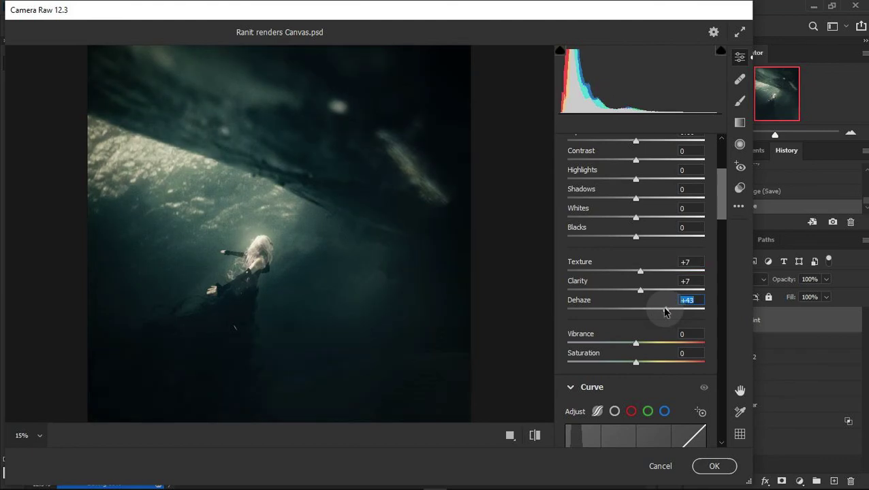
pyautogui.moveTo(667, 312); pyautogui.dragTo(635, 312)
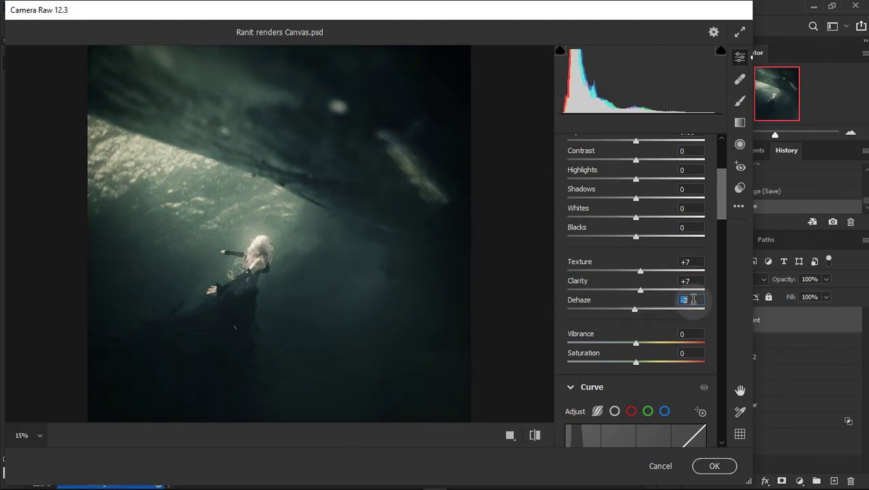
pyautogui.moveTo(640, 290)
pyautogui.mouseDown()
pyautogui.moveTo(686, 292)
pyautogui.moveTo(658, 293)
pyautogui.mouseUp()
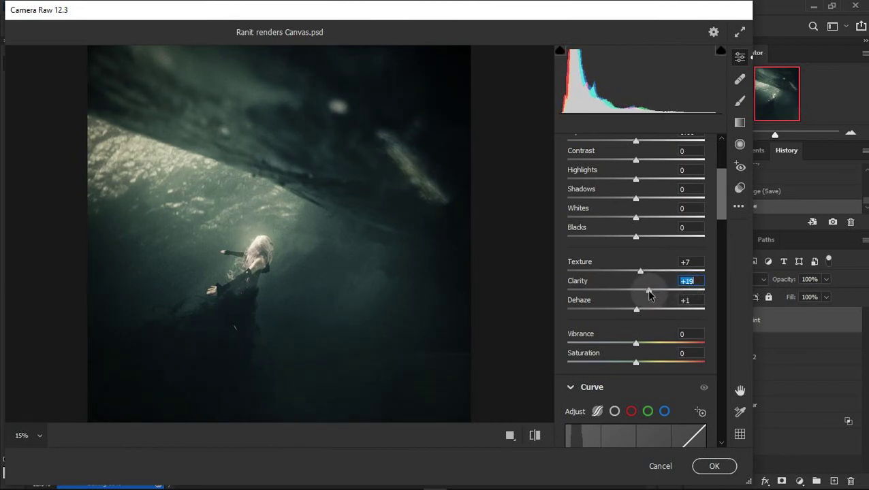
# Set Blacks +2, Shadows +8, Highlights +19 and raise Clarity to +33.
pyautogui.click(639, 238)
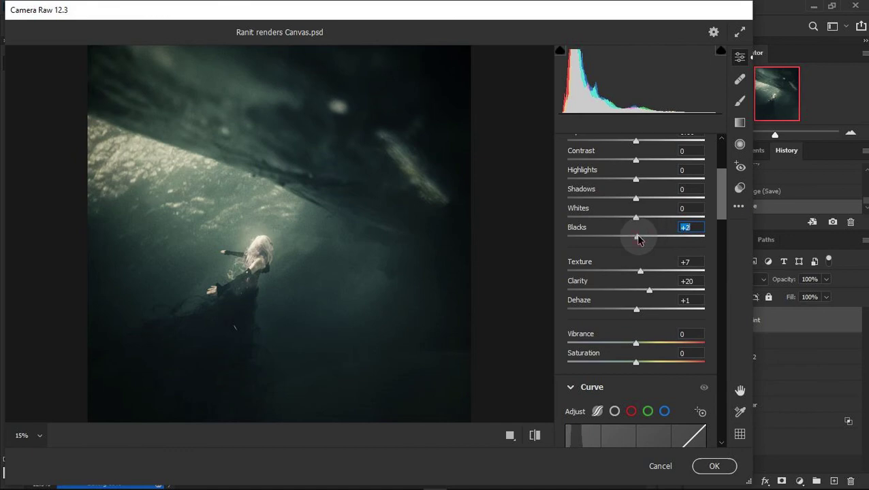
pyautogui.moveTo(636, 238); pyautogui.dragTo(633, 237)
pyautogui.click(637, 198)
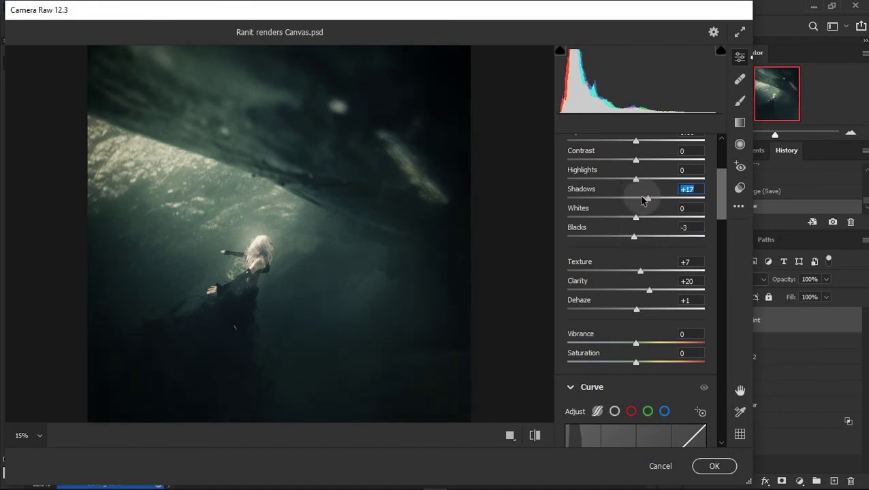
pyautogui.moveTo(643, 199); pyautogui.dragTo(641, 199)
pyautogui.moveTo(640, 238); pyautogui.dragTo(643, 238)
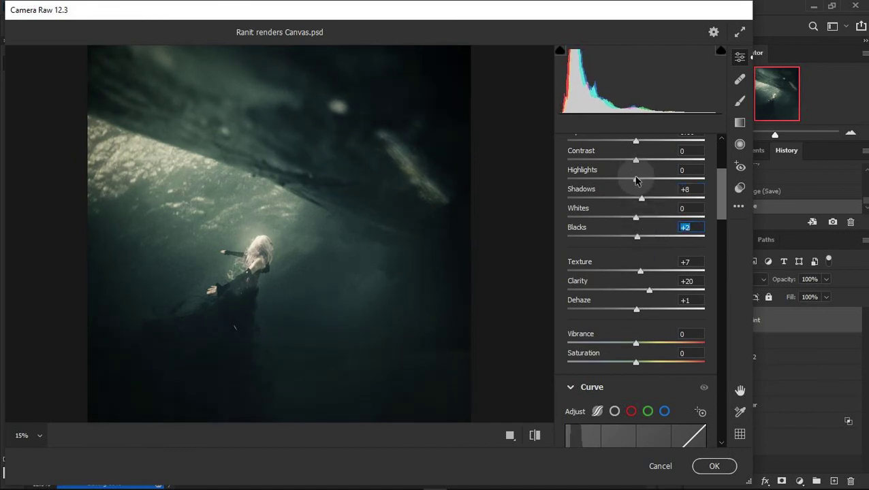
pyautogui.moveTo(639, 178); pyautogui.dragTo(657, 181)
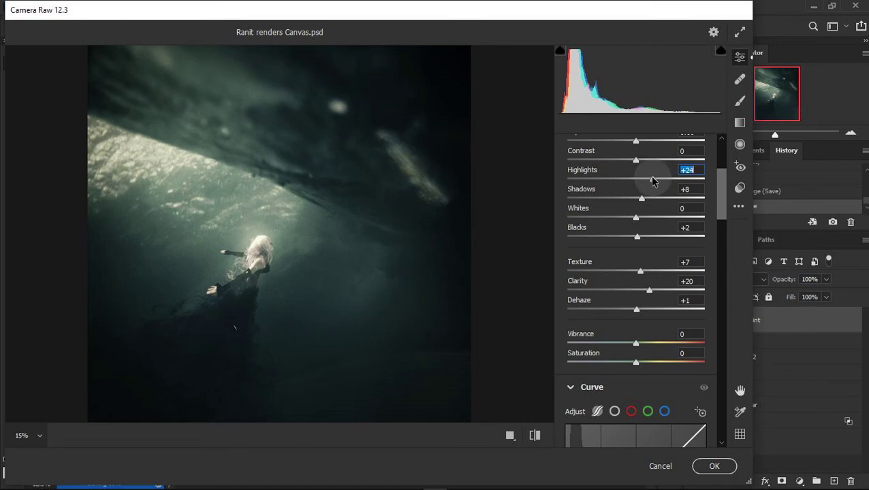
pyautogui.moveTo(649, 290); pyautogui.dragTo(661, 292)
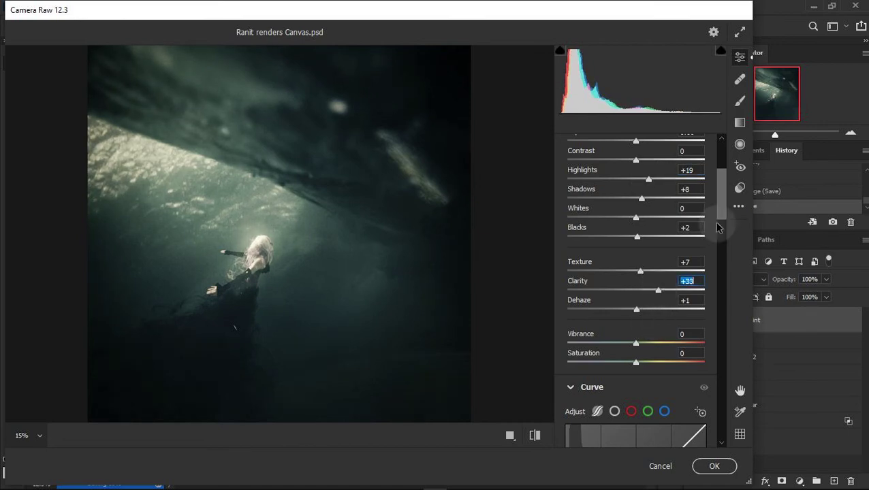
# Fit the preview to the whole image and apply the Camera Raw edits to CheckPoint.
pyautogui.scroll(-2, 719, 188)
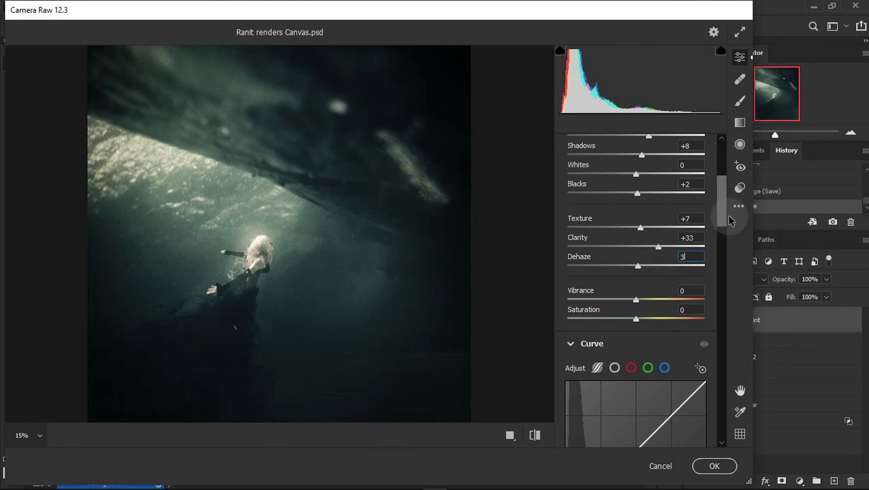
pyautogui.moveTo(721, 222); pyautogui.dragTo(720, 376)
pyautogui.rightClick(324, 168)
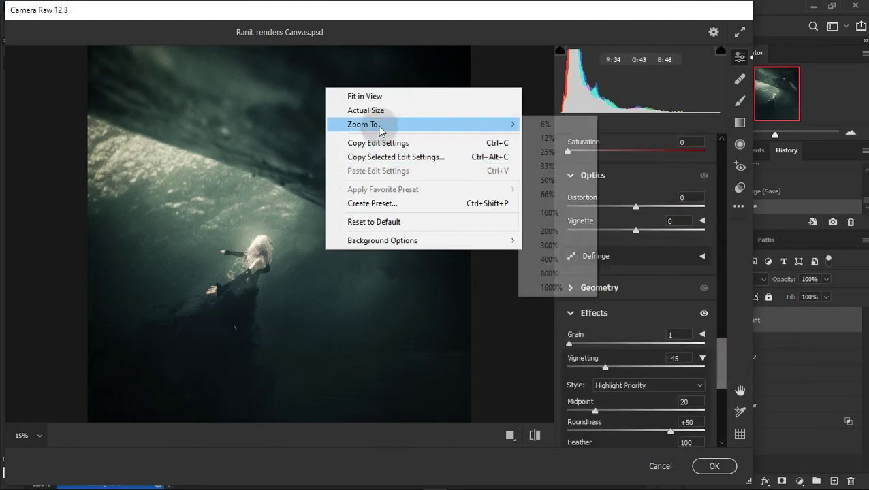
pyautogui.click(381, 99)
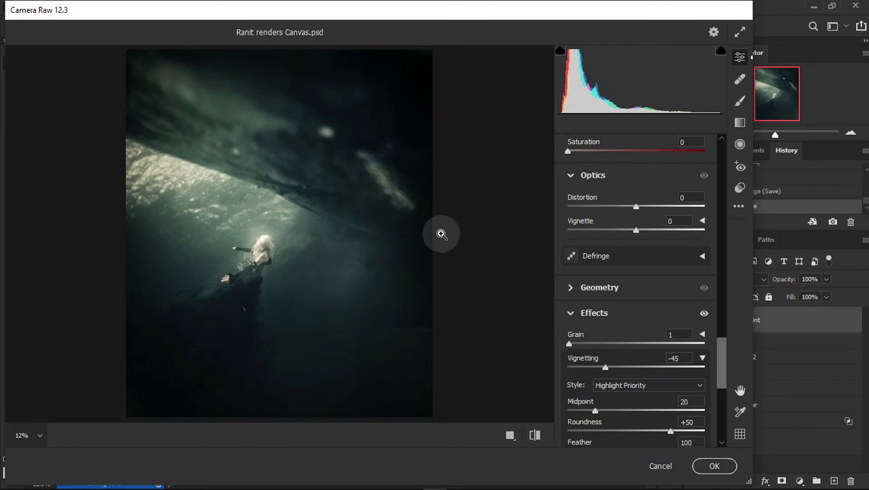
pyautogui.click(714, 467)
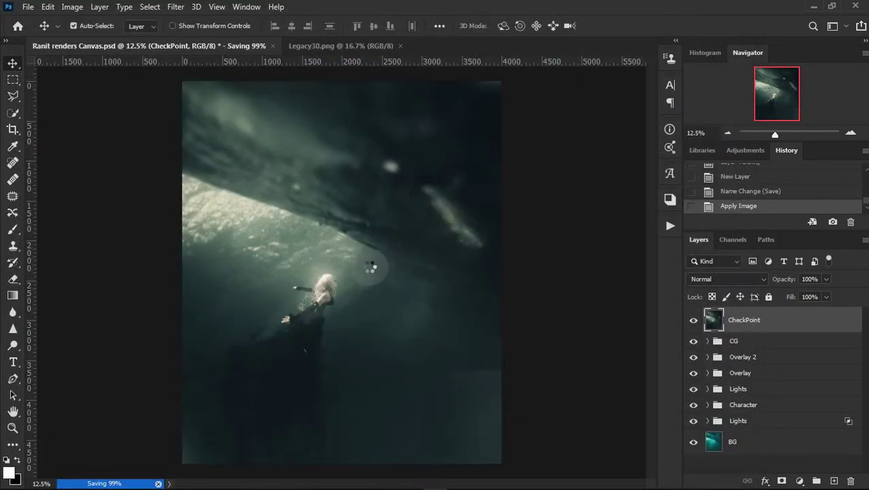
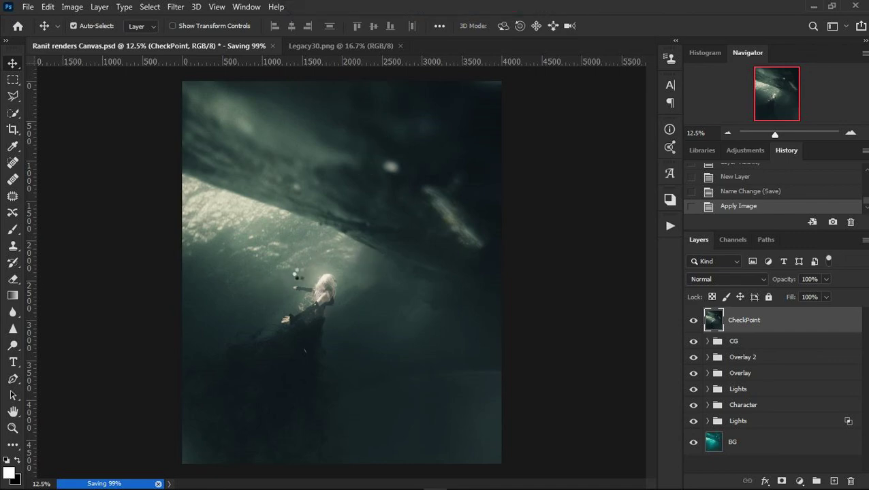
# Try a 90% fill on the CheckPoint layer, toggling its visibility to compare.
pyautogui.click(851, 134)
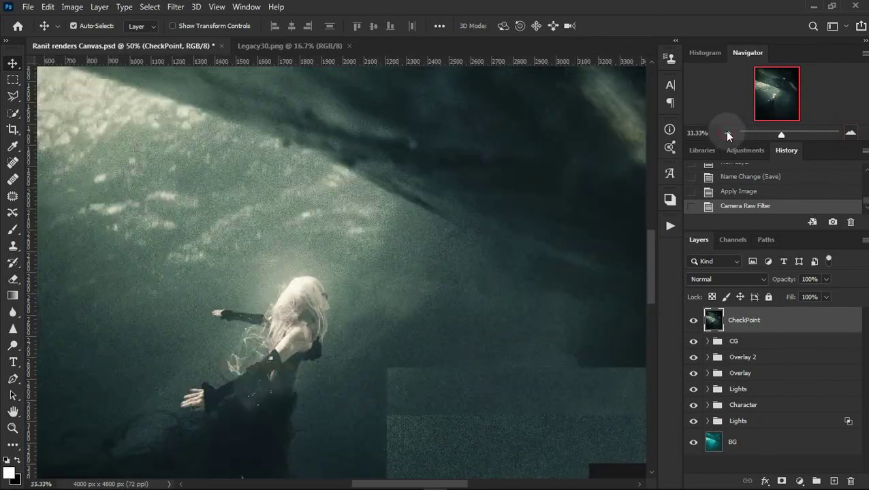
pyautogui.click(727, 133)
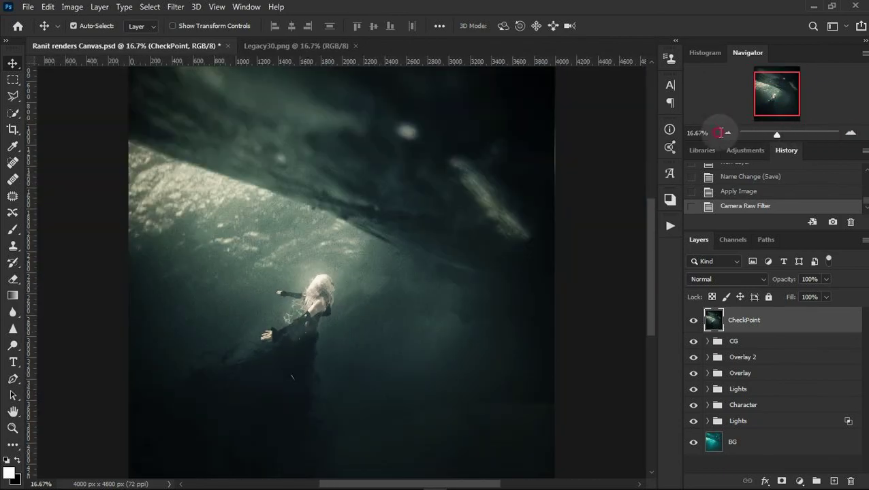
pyautogui.click(727, 133)
pyautogui.click(851, 133)
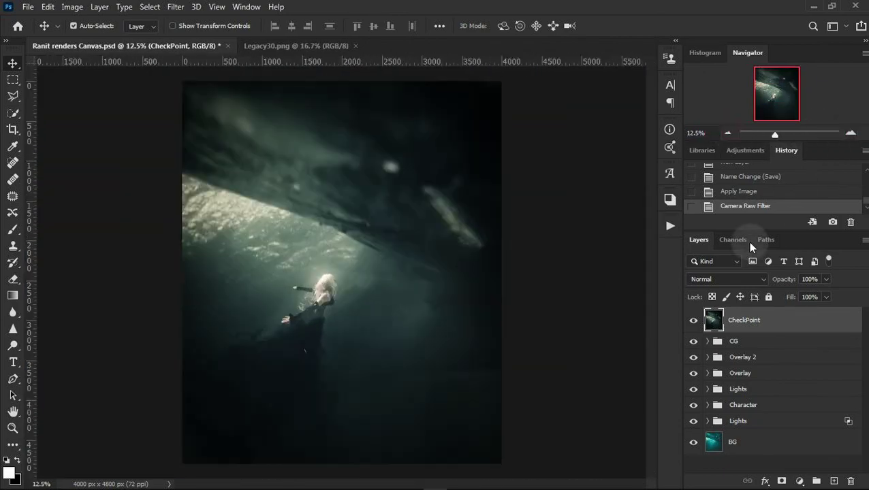
pyautogui.moveTo(791, 302); pyautogui.dragTo(777, 304)
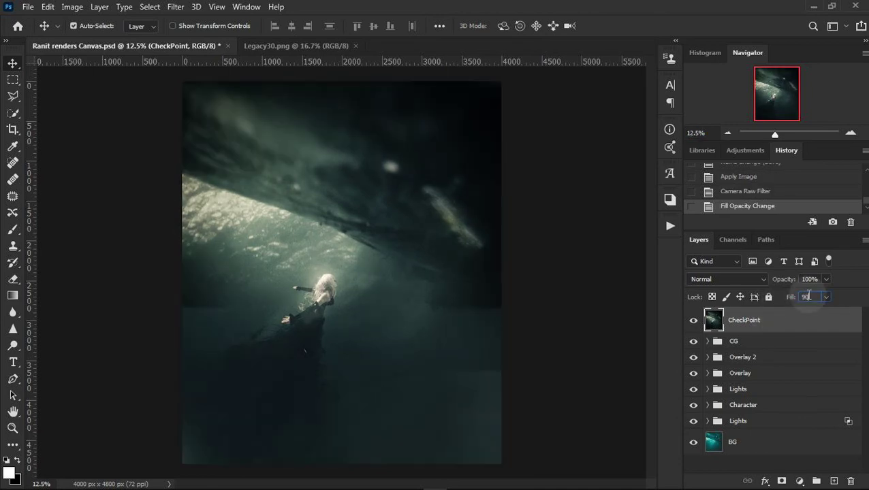
pyautogui.click(694, 320)
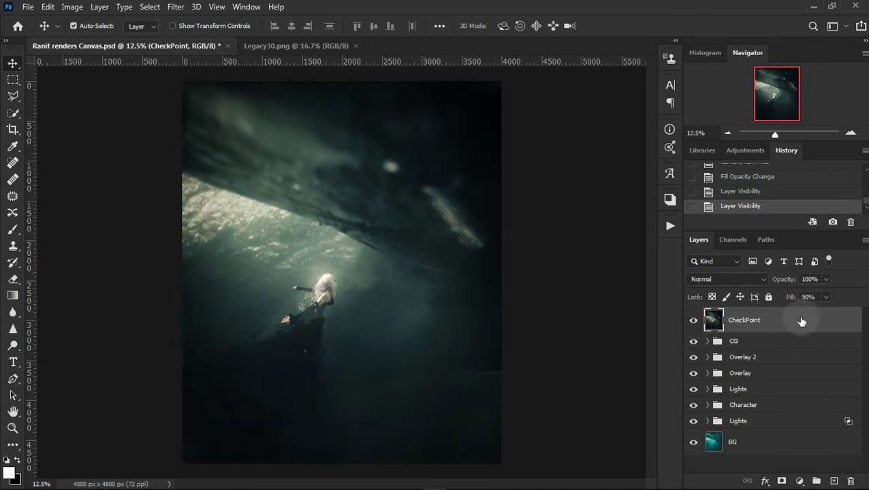
pyautogui.moveTo(790, 298); pyautogui.dragTo(854, 306)
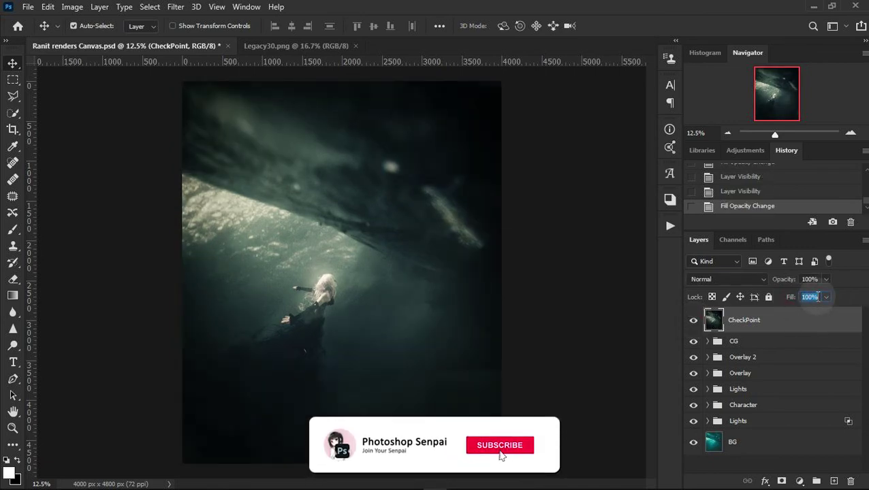
pyautogui.write('90')
pyautogui.press('Return')
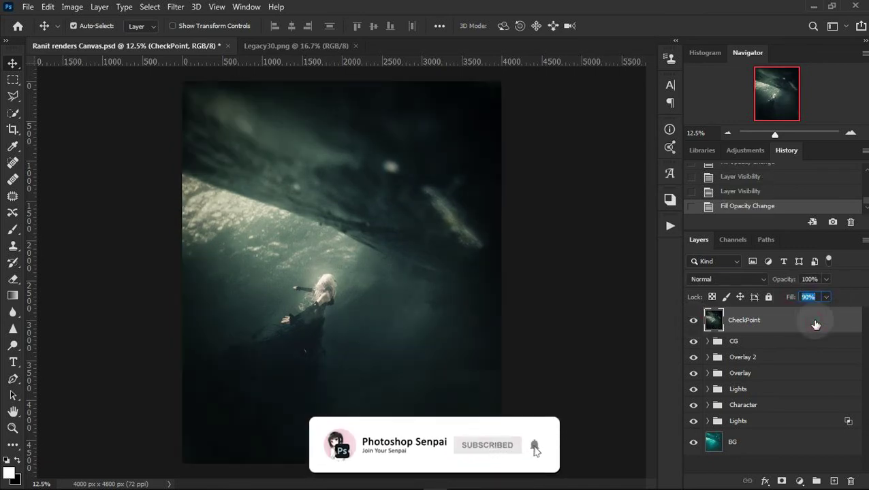
# Settle the CheckPoint layer's fill at 94%.
pyautogui.click(694, 321)
pyautogui.click(694, 321)
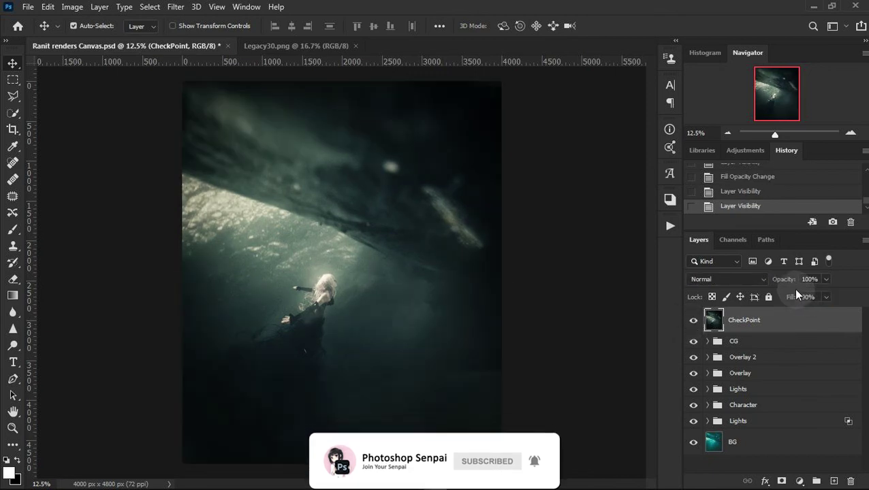
pyautogui.moveTo(796, 293); pyautogui.dragTo(830, 305)
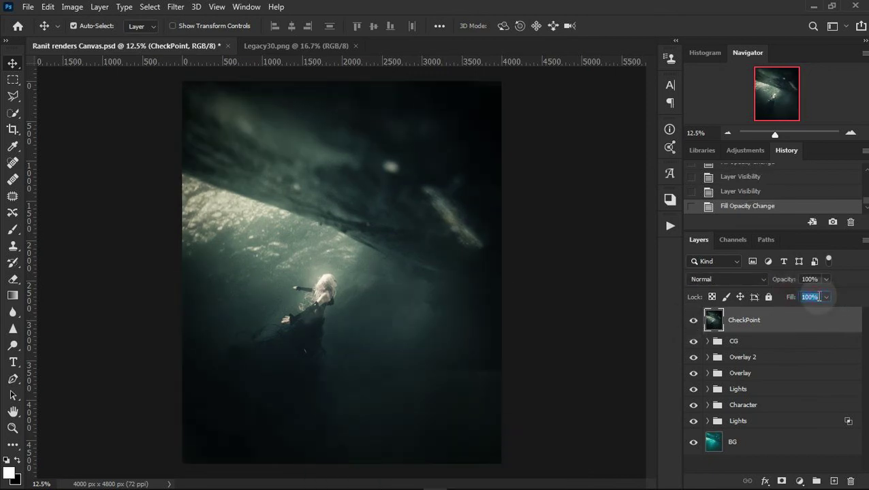
pyautogui.write('95')
pyautogui.press('BackSpace')
pyautogui.write('3')
pyautogui.click(812, 298)
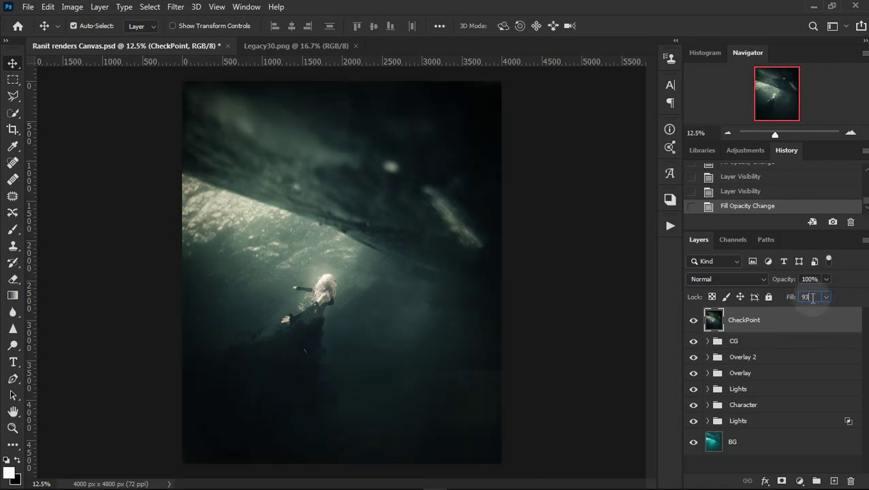
pyautogui.press('Up')
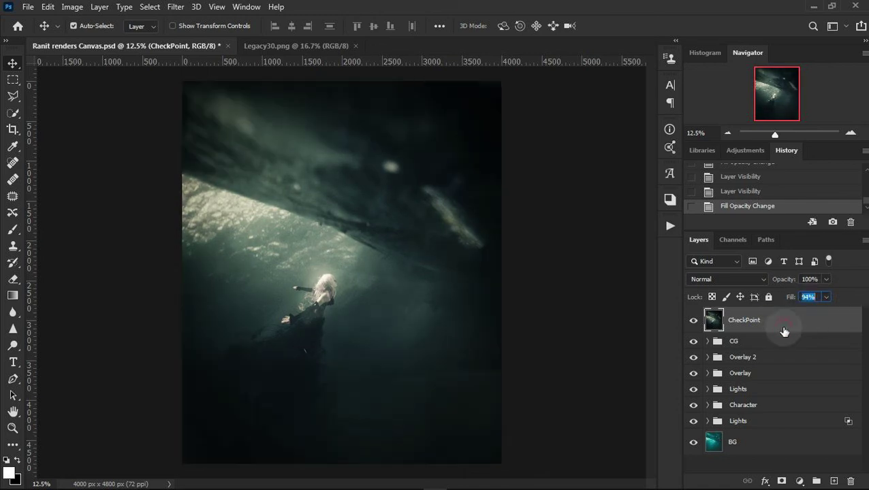
# Inspect the darkened composite up close and save the file.
pyautogui.click(850, 134)
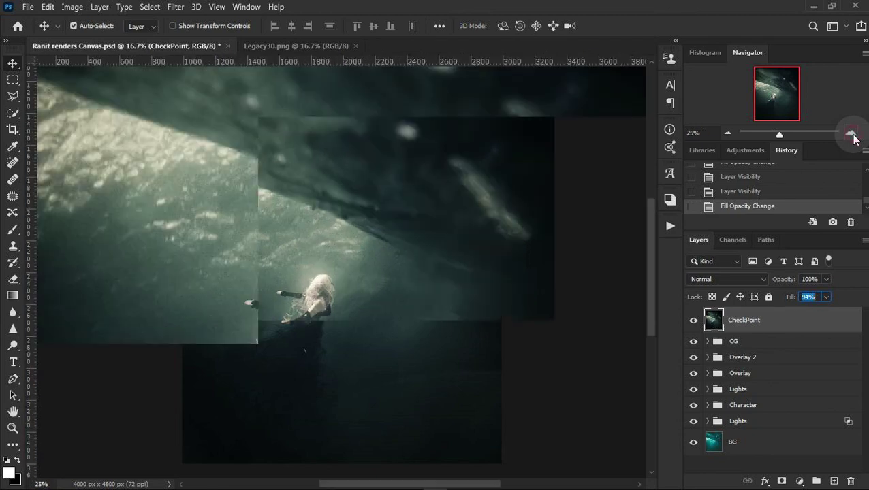
pyautogui.click(727, 134)
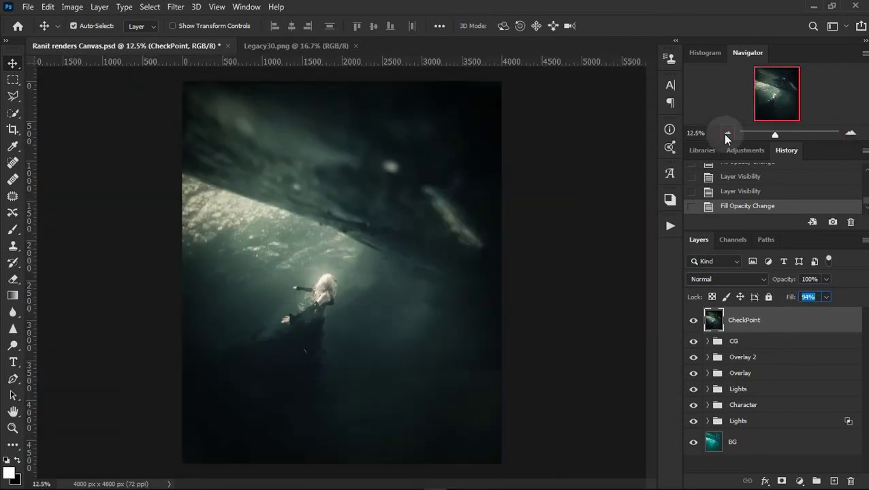
pyautogui.click(850, 134)
pyautogui.moveTo(801, 135); pyautogui.dragTo(776, 140)
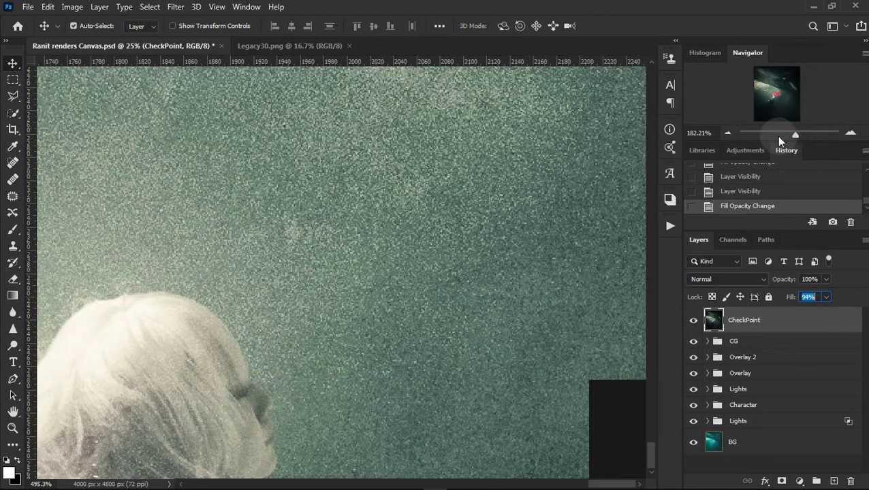
pyautogui.hotkey('ctrl', 's')
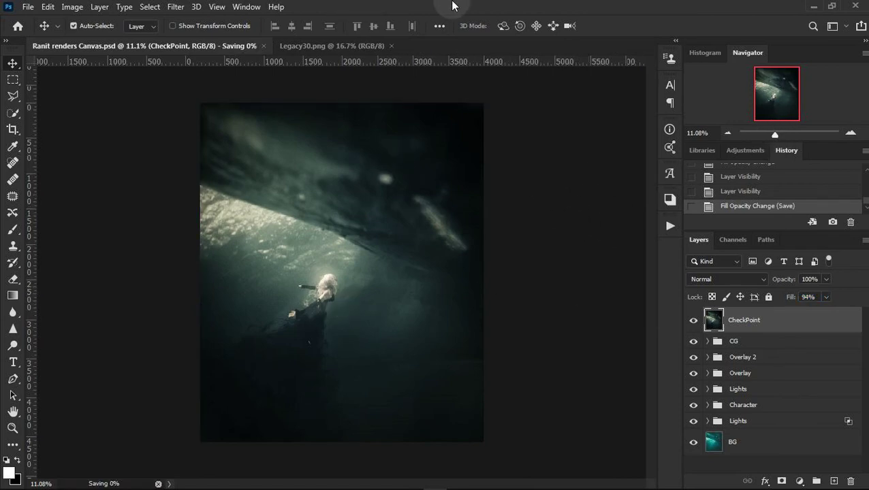
pyautogui.moveTo(494, 8)
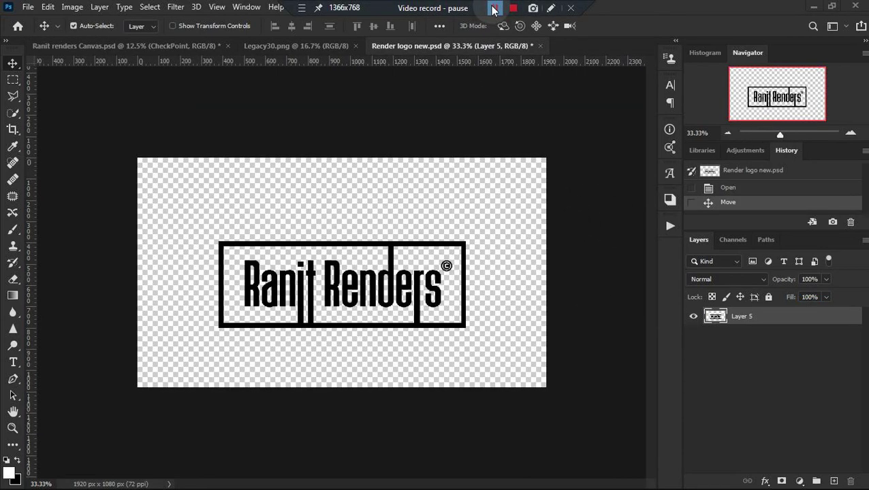
# Close Legacy30.png and drag the Ranit Renders logo onto the composite as Layer 10.
pyautogui.click(355, 45)
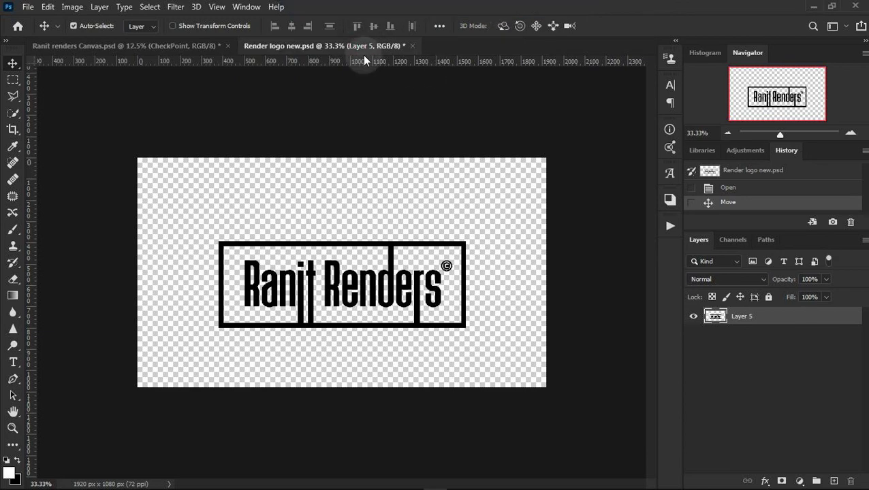
pyautogui.moveTo(336, 246)
pyautogui.mouseDown()
pyautogui.moveTo(189, 95)
pyautogui.moveTo(320, 278)
pyautogui.mouseUp()
pyautogui.hotkey('ctrl', '+')
# Shrink the logo to about 22.8%, then undo an accidental image move and revert the resize.
pyautogui.moveTo(431, 328); pyautogui.dragTo(305, 274)
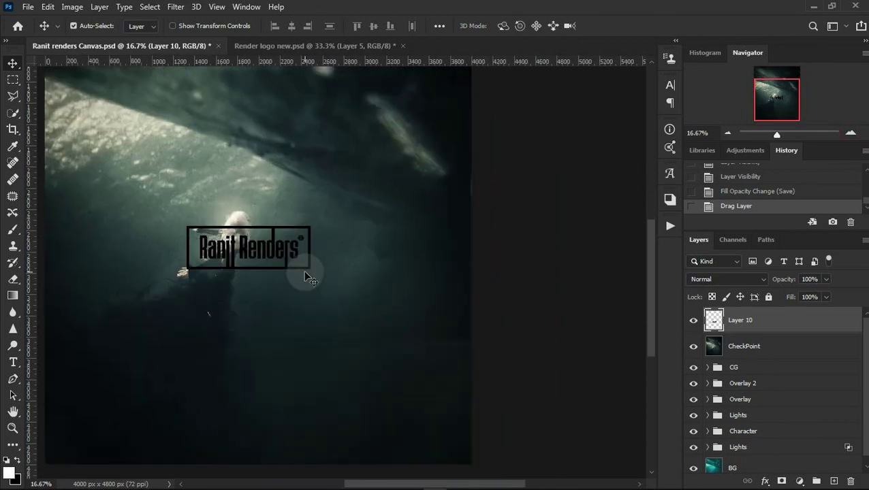
pyautogui.hotkey('ctrl', 't')
pyautogui.moveTo(186, 223); pyautogui.dragTo(281, 261)
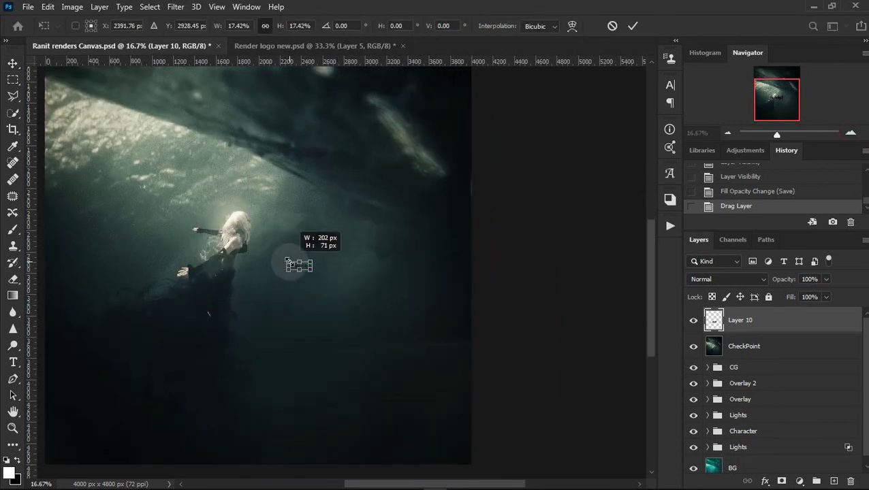
pyautogui.press('Return')
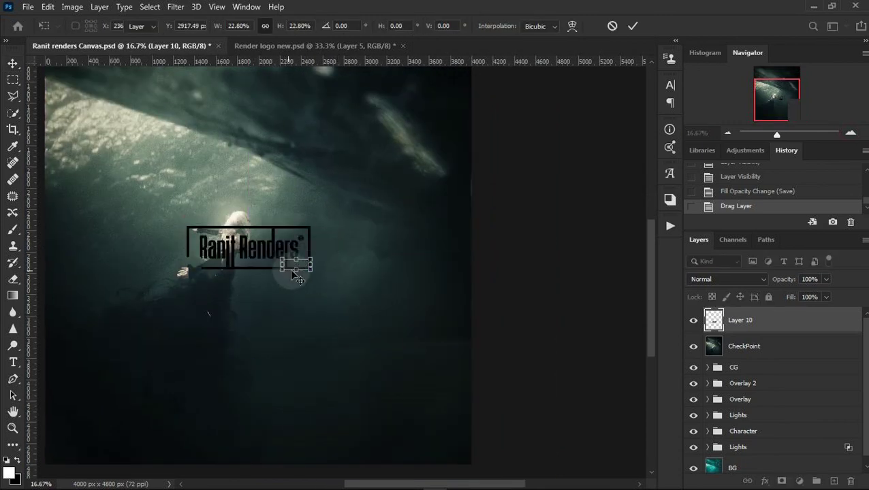
pyautogui.moveTo(316, 287); pyautogui.dragTo(376, 352)
pyautogui.click(747, 193)
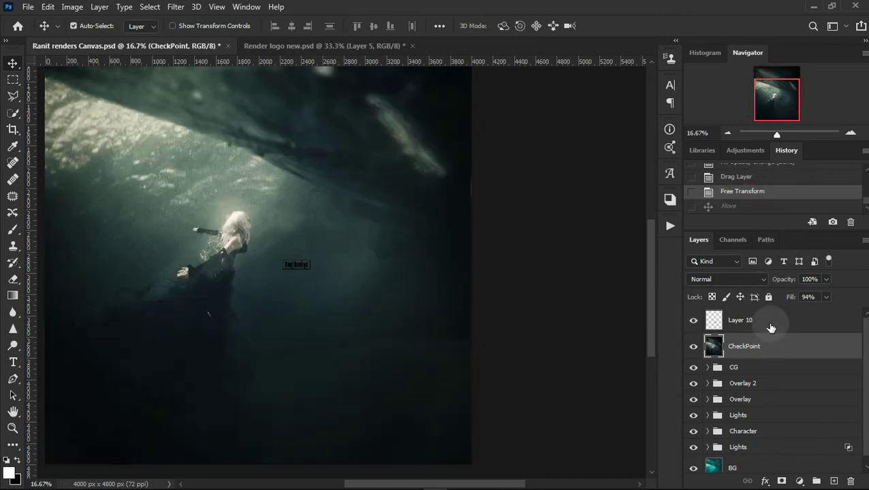
pyautogui.click(770, 326)
pyautogui.hotkey('ctrl', 't')
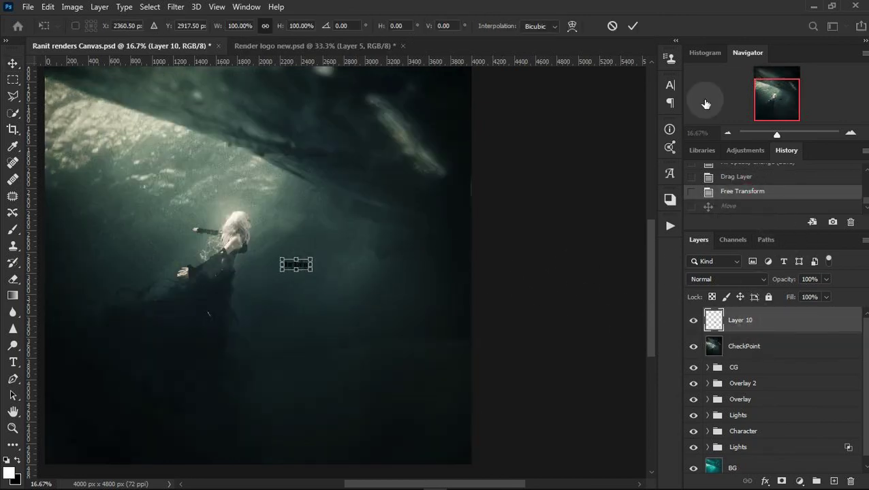
pyautogui.click(612, 26)
pyautogui.click(742, 177)
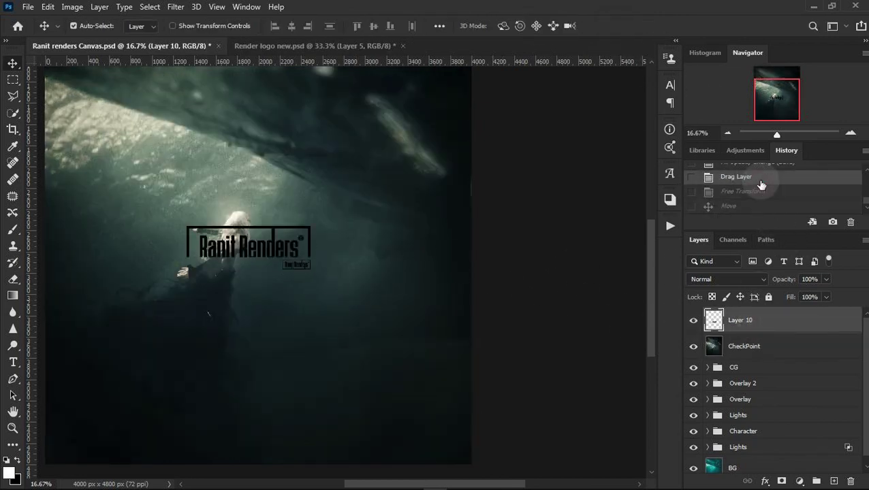
# Convert the logo layer to a smart object named Logo.
pyautogui.rightClick(783, 321)
pyautogui.click(654, 177)
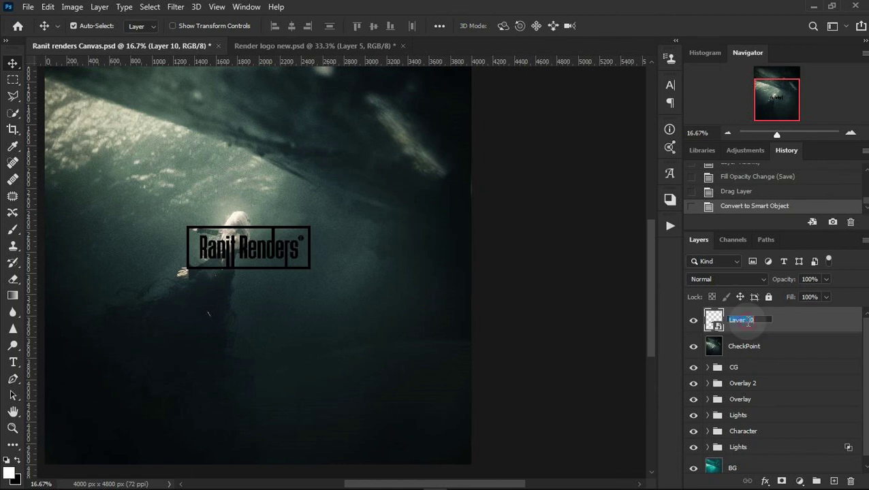
pyautogui.write('Logo')
pyautogui.press('Return')
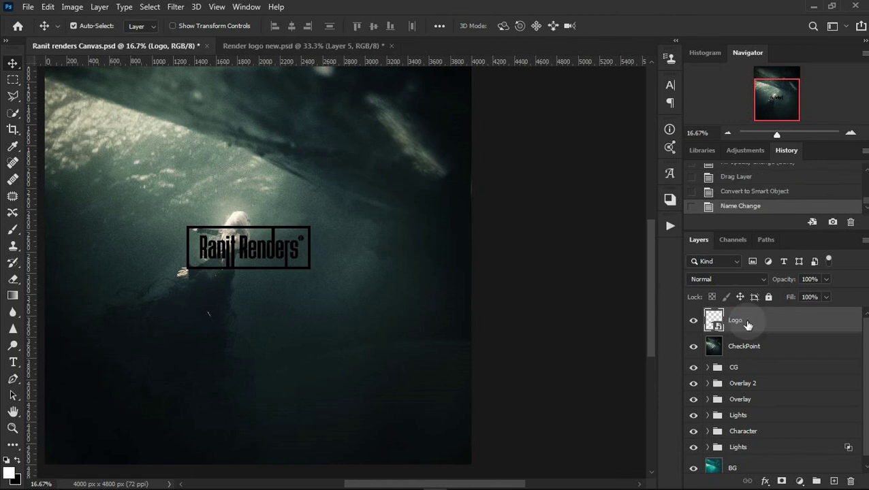
# Scale the Logo down and position it in the composite's bottom-right corner.
pyautogui.hotkey('ctrl', 't')
pyautogui.moveTo(188, 227); pyautogui.dragTo(274, 253)
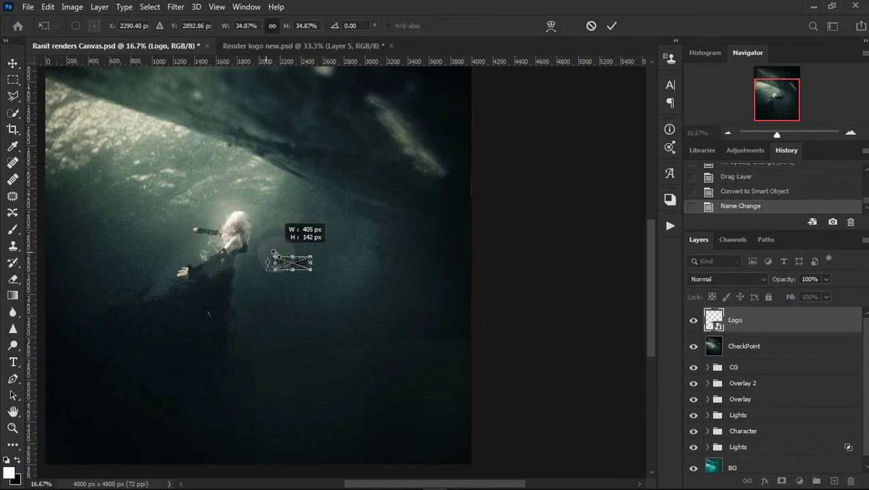
pyautogui.click(381, 267)
pyautogui.scroll(-3, 310, 191)
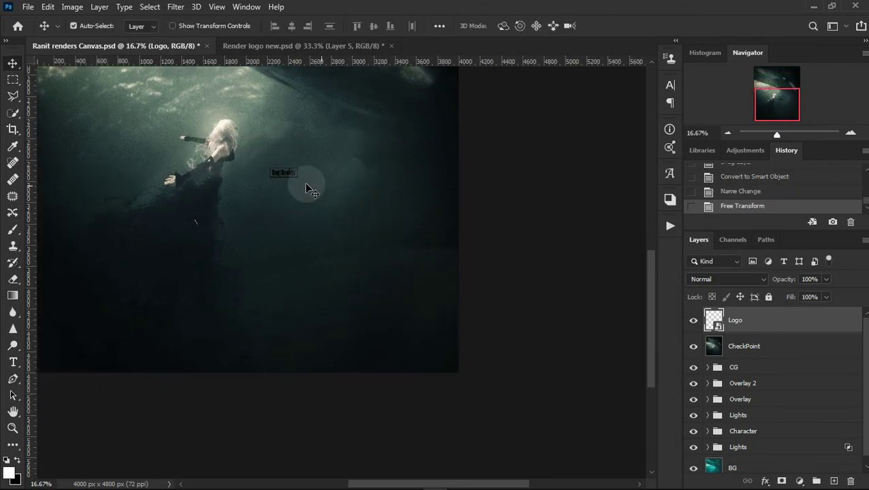
pyautogui.moveTo(307, 190); pyautogui.dragTo(436, 359)
pyautogui.scroll(1, 520, 257)
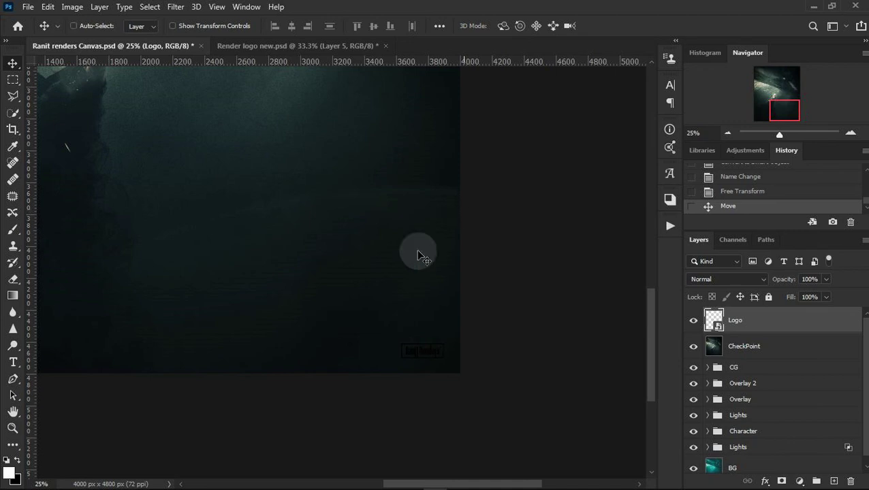
pyautogui.hotkey('ctrl', 't')
pyautogui.moveTo(402, 344); pyautogui.dragTo(379, 336)
pyautogui.press('Return')
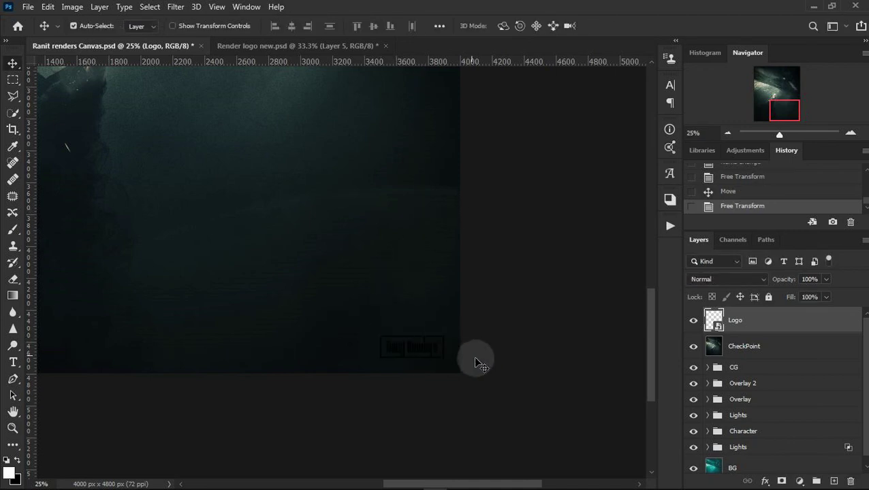
# Give the Logo layer a Color Overlay of cream #faf5e8 sampled from the girl's hair.
pyautogui.doubleClick(785, 327)
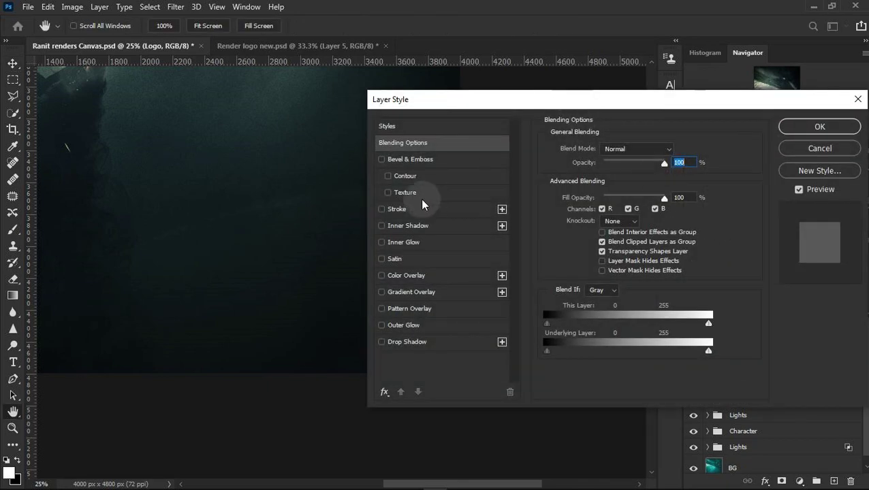
pyautogui.click(416, 278)
pyautogui.moveTo(486, 104); pyautogui.dragTo(594, 434)
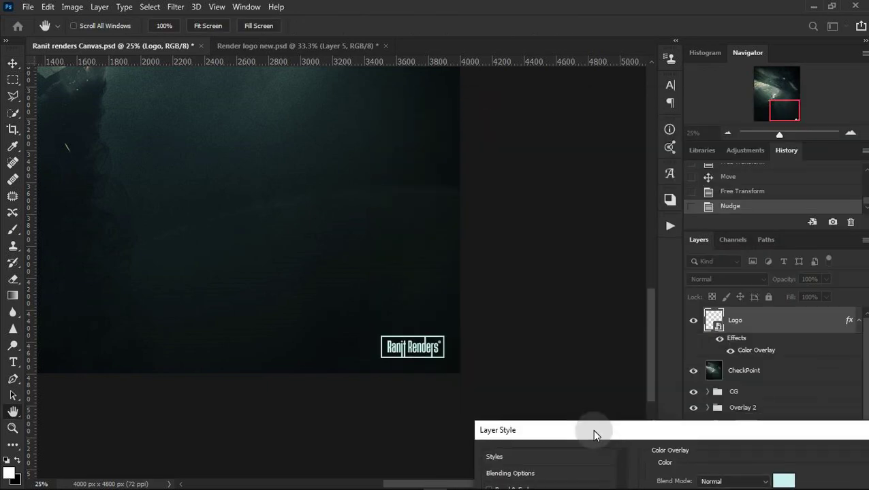
pyautogui.moveTo(701, 431); pyautogui.dragTo(628, 187)
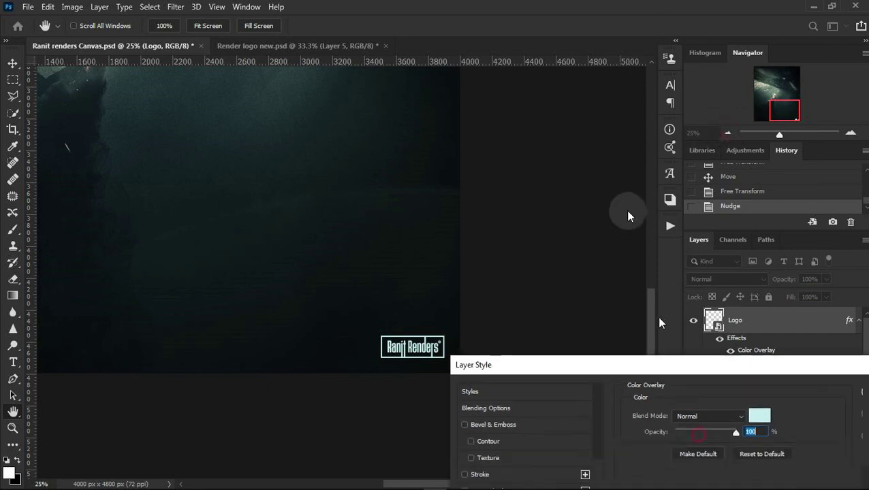
pyautogui.moveTo(267, 199); pyautogui.dragTo(452, 281)
pyautogui.click(710, 243)
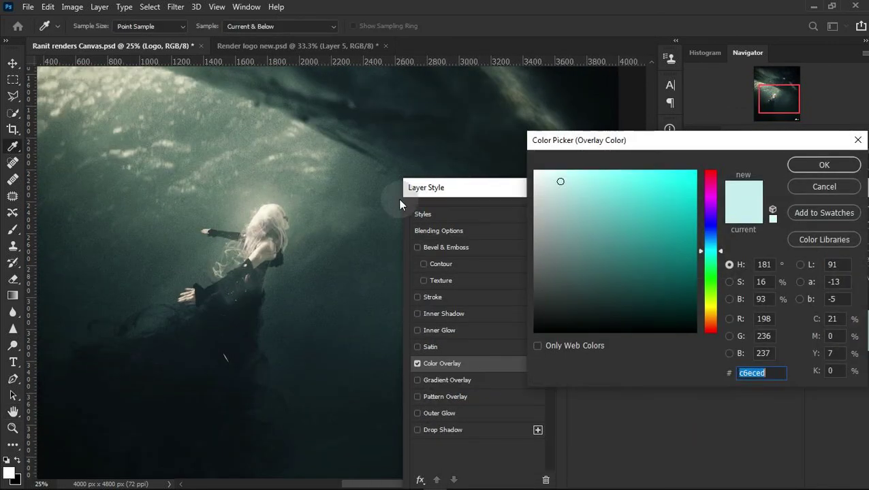
pyautogui.click(271, 207)
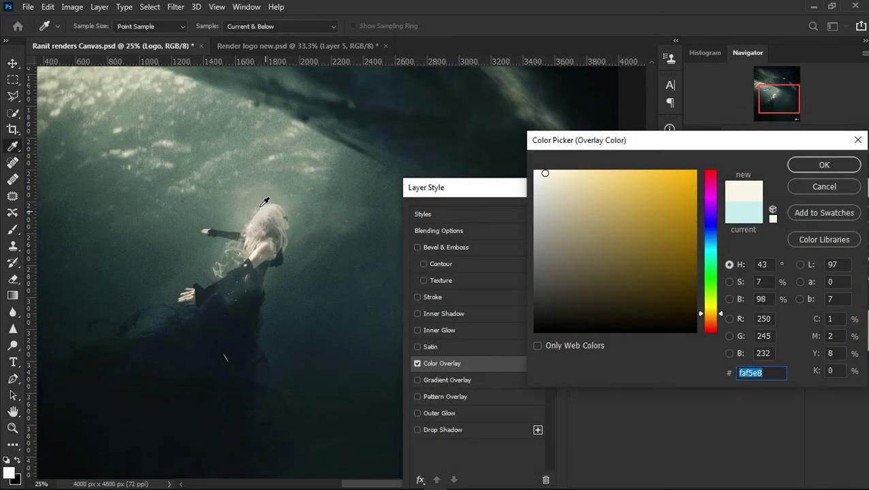
pyautogui.click(824, 165)
pyautogui.click(836, 209)
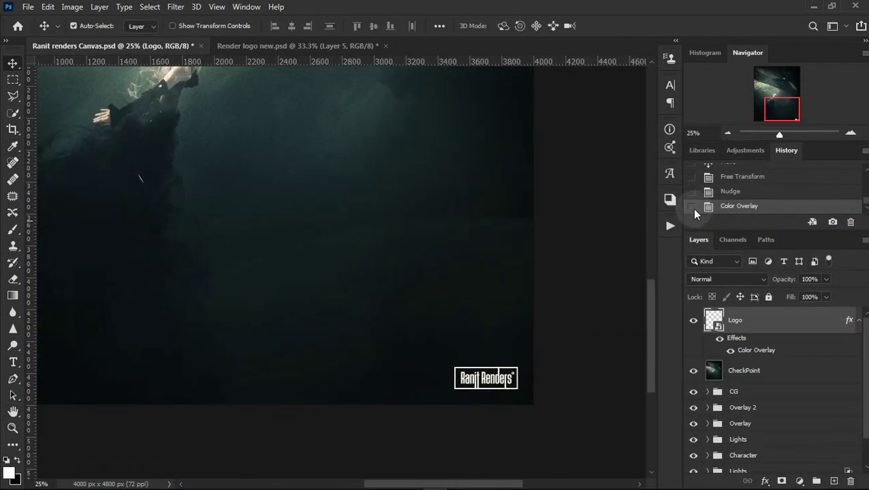
pyautogui.click(728, 132)
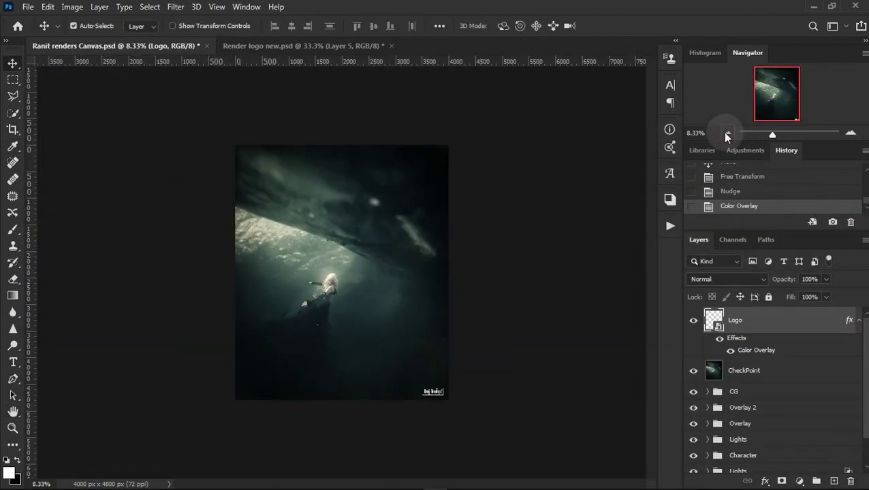
# Shrink the cream logo to about 219×77 px in the bottom-right corner.
pyautogui.click(851, 133)
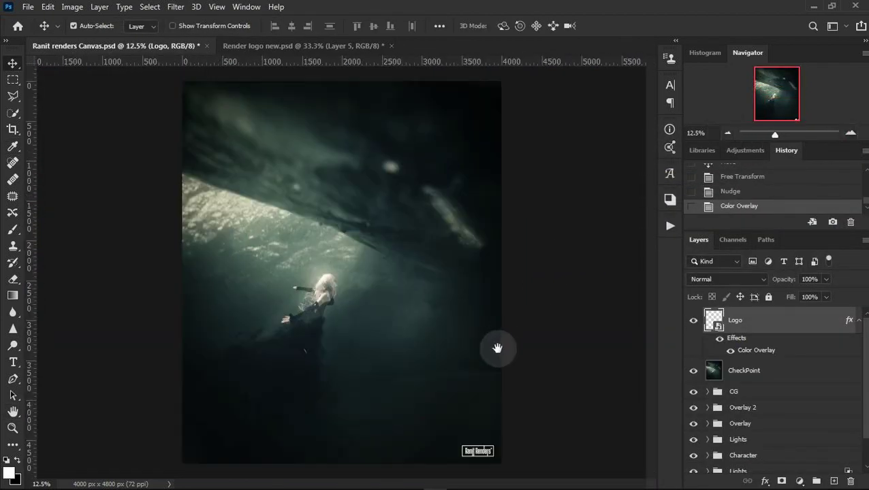
pyautogui.click(851, 133)
pyautogui.scroll(-5, 398, 354)
pyautogui.hscroll(5, 399, 354)
pyautogui.hotkey('ctrl', 't')
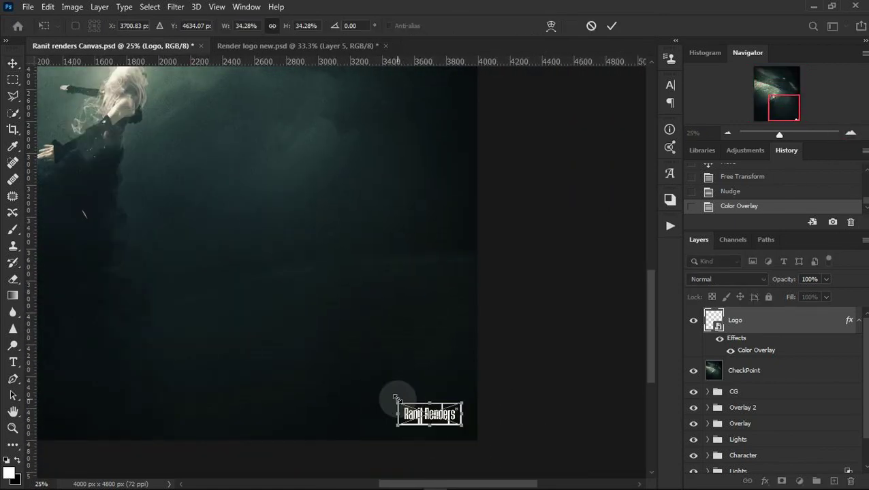
pyautogui.moveTo(395, 398); pyautogui.dragTo(427, 408)
pyautogui.press('Return')
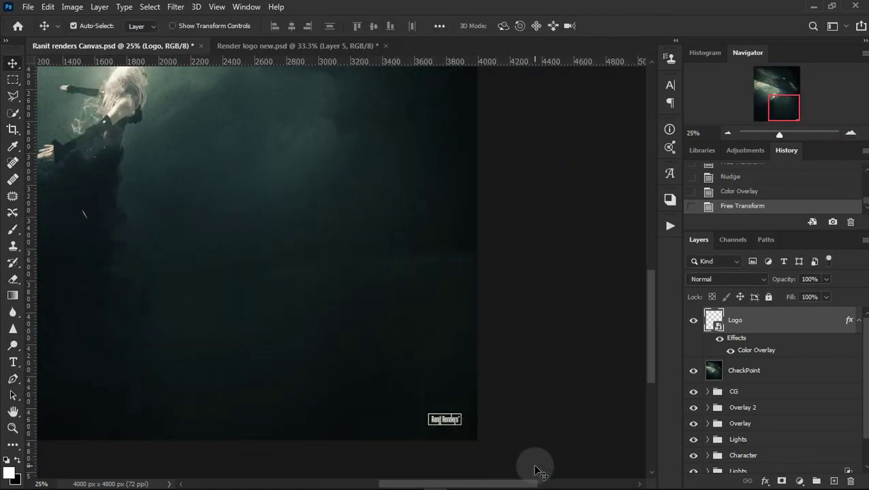
# Zoom and pan around the composite to judge the logo's new size.
pyautogui.click(727, 133)
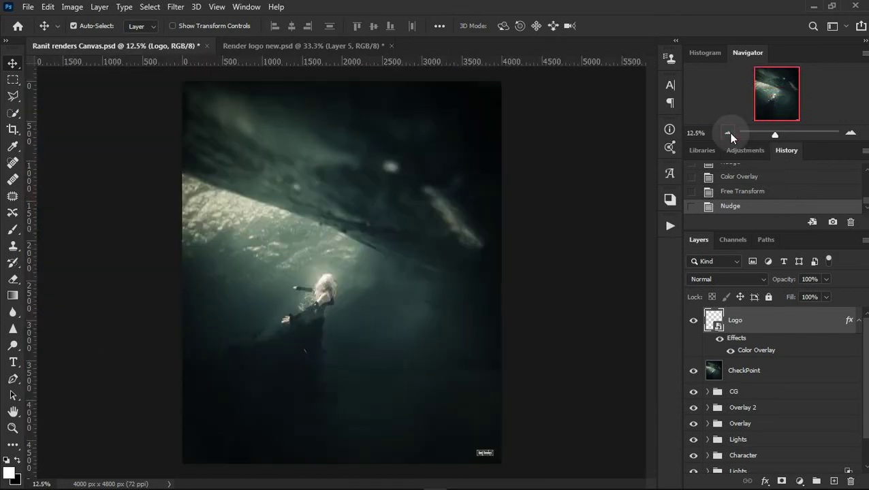
pyautogui.click(851, 132)
pyautogui.moveTo(596, 238); pyautogui.dragTo(524, 183)
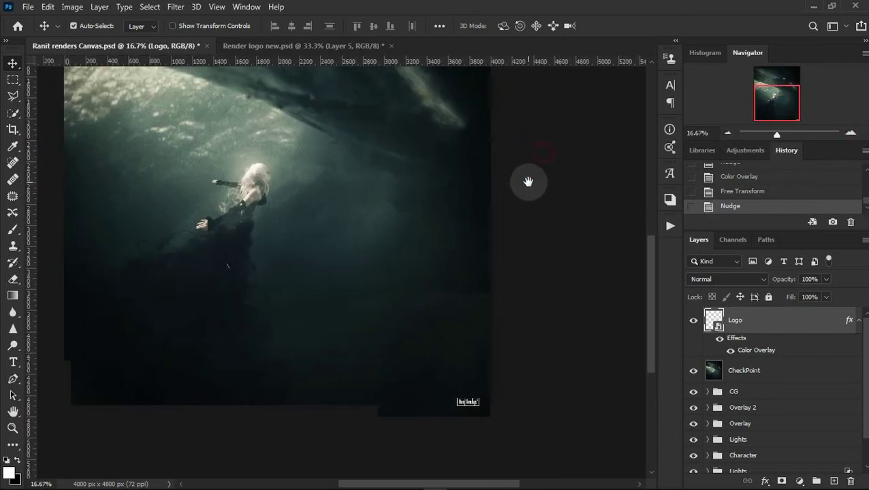
pyautogui.click(851, 133)
pyautogui.moveTo(487, 351); pyautogui.dragTo(427, 263)
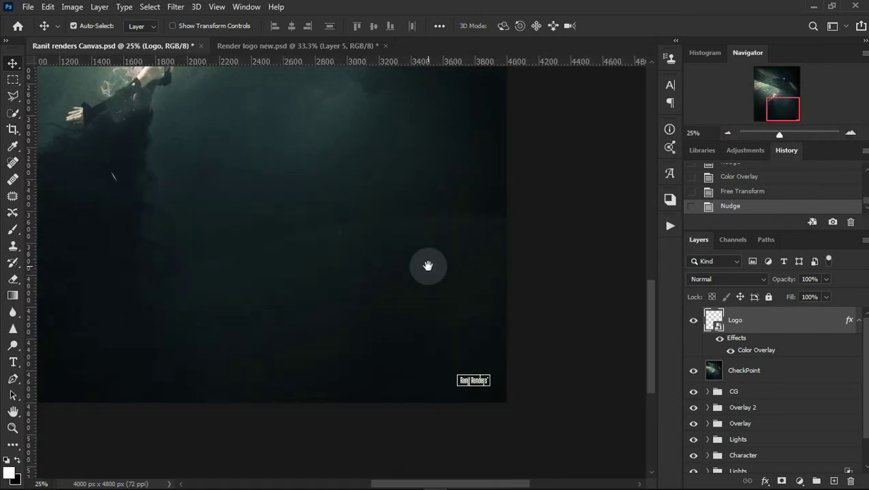
pyautogui.moveTo(520, 273); pyautogui.dragTo(526, 286)
pyautogui.click(729, 134)
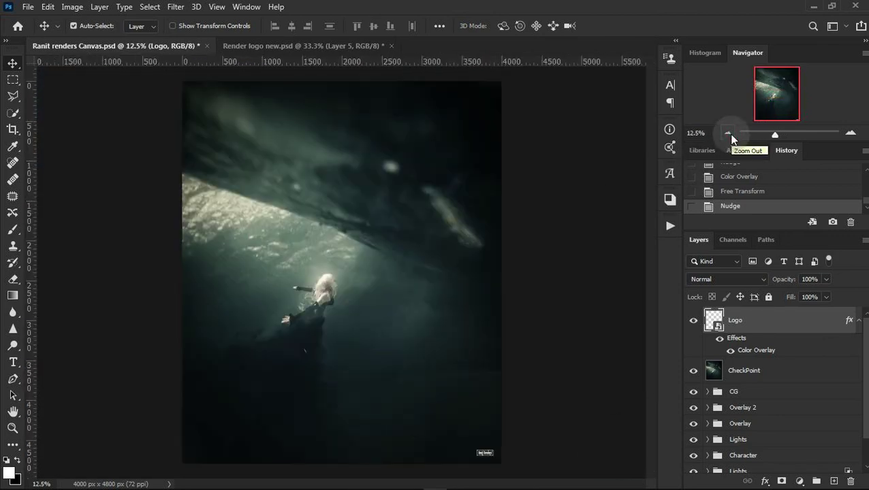
pyautogui.click(850, 133)
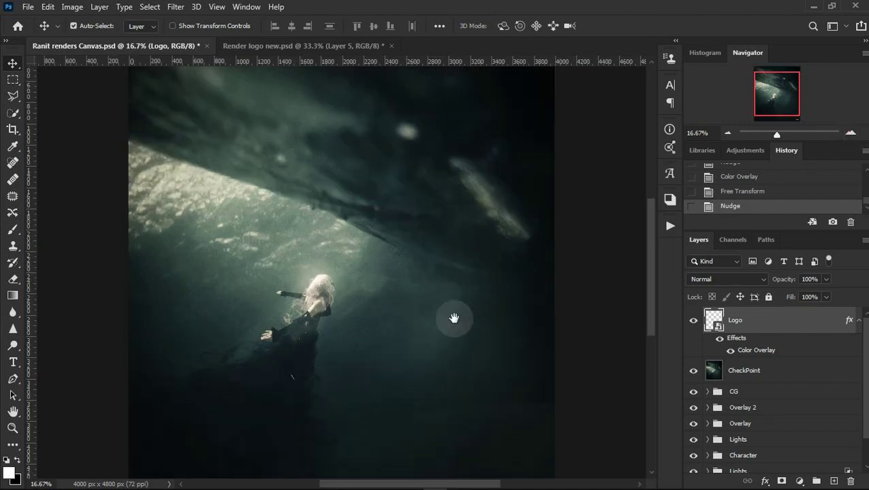
pyautogui.moveTo(452, 316)
pyautogui.mouseDown()
pyautogui.moveTo(437, 206)
pyautogui.moveTo(449, 259)
pyautogui.mouseUp()
pyautogui.click(727, 134)
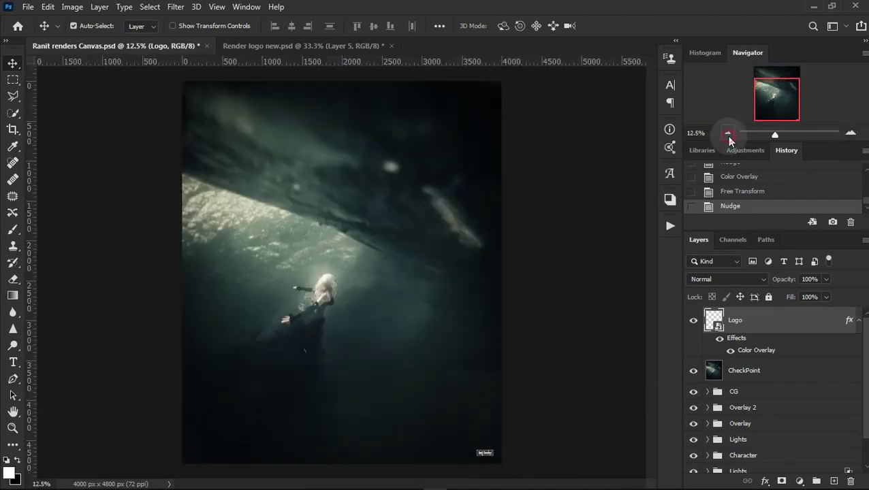
# Inspect the logo at 100%, leave its blend mode unchanged, and collapse its effects list.
pyautogui.click(850, 133)
pyautogui.click(850, 133)
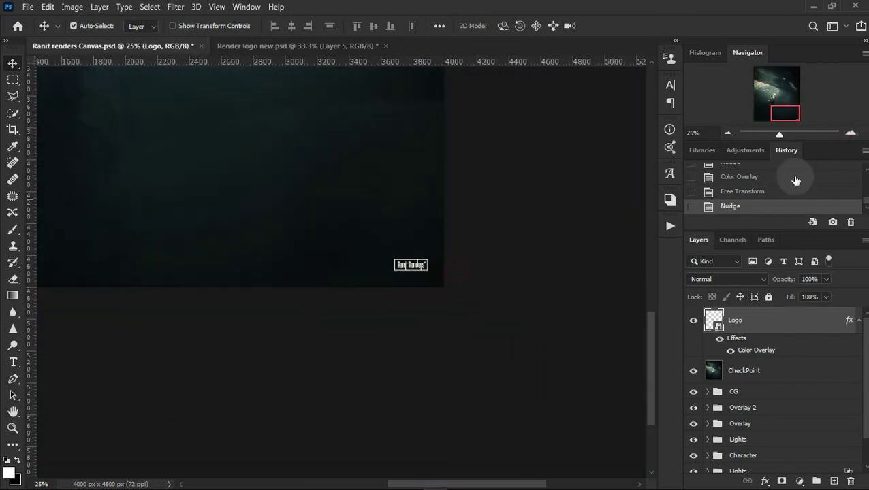
pyautogui.click(851, 133)
pyautogui.click(851, 133)
pyautogui.click(851, 133)
pyautogui.moveTo(302, 264); pyautogui.dragTo(167, 279)
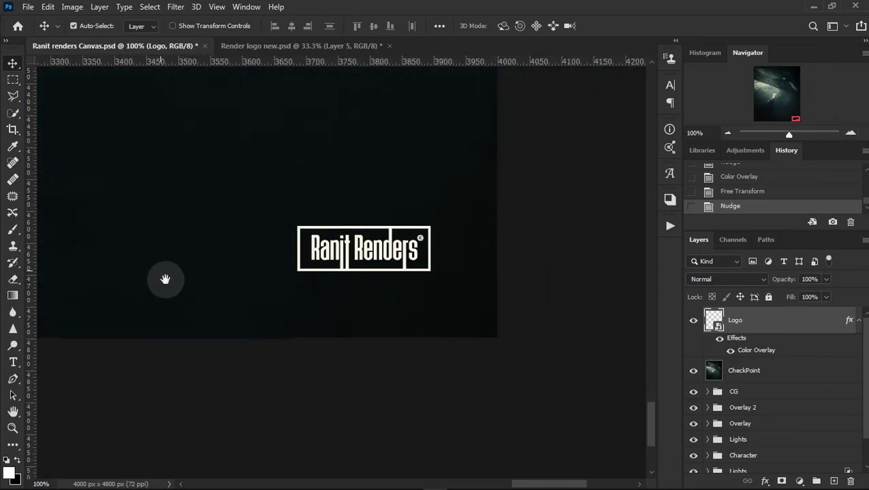
pyautogui.click(725, 280)
pyautogui.press('Escape')
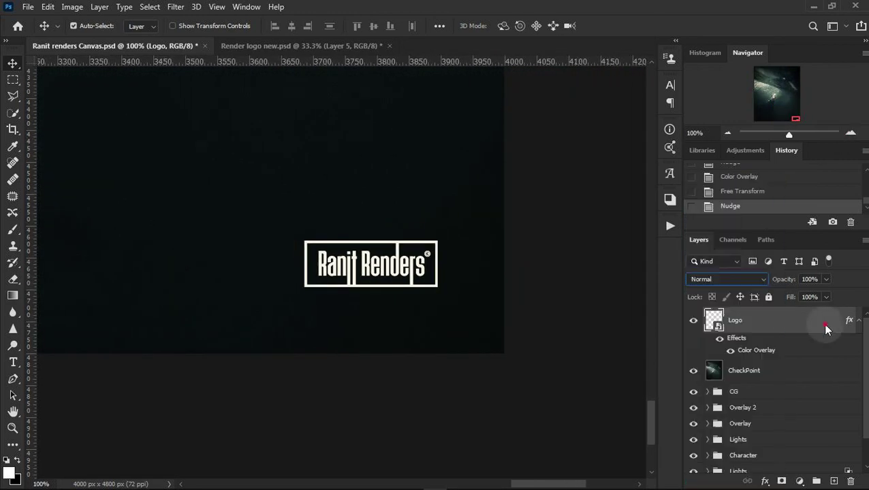
pyautogui.click(859, 320)
pyautogui.click(727, 133)
pyautogui.click(727, 133)
pyautogui.click(727, 133)
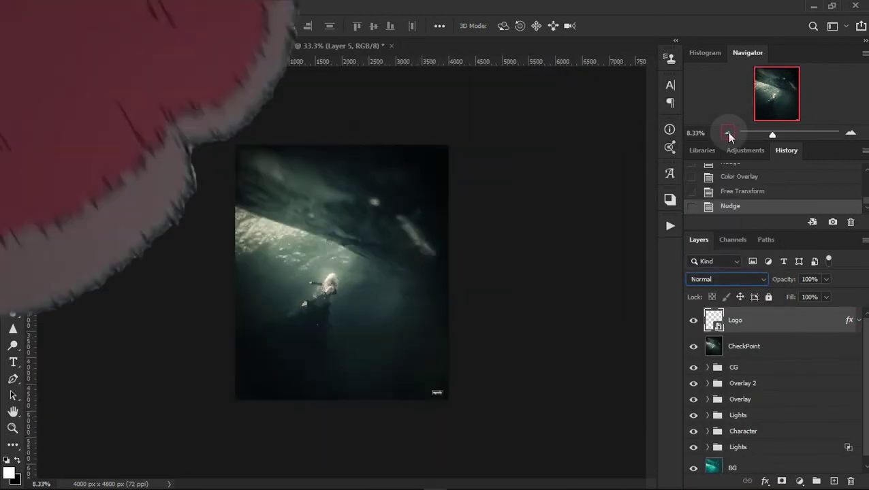